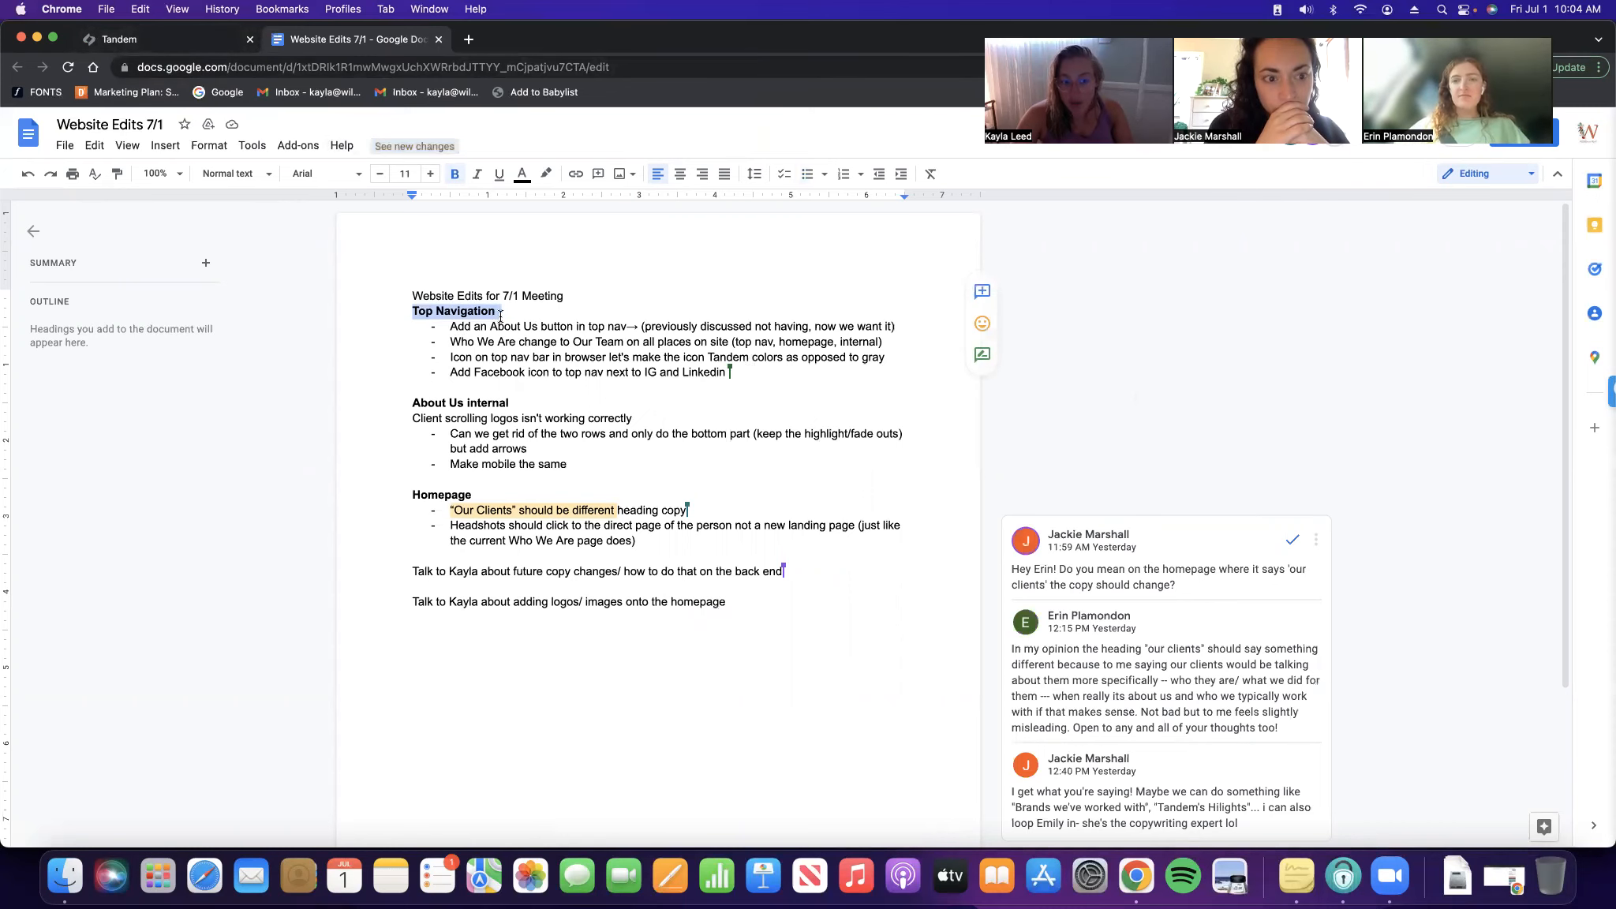
Switch from the Google Docs edit notes to the Tandem site's Squarespace page list
left_click(158, 40)
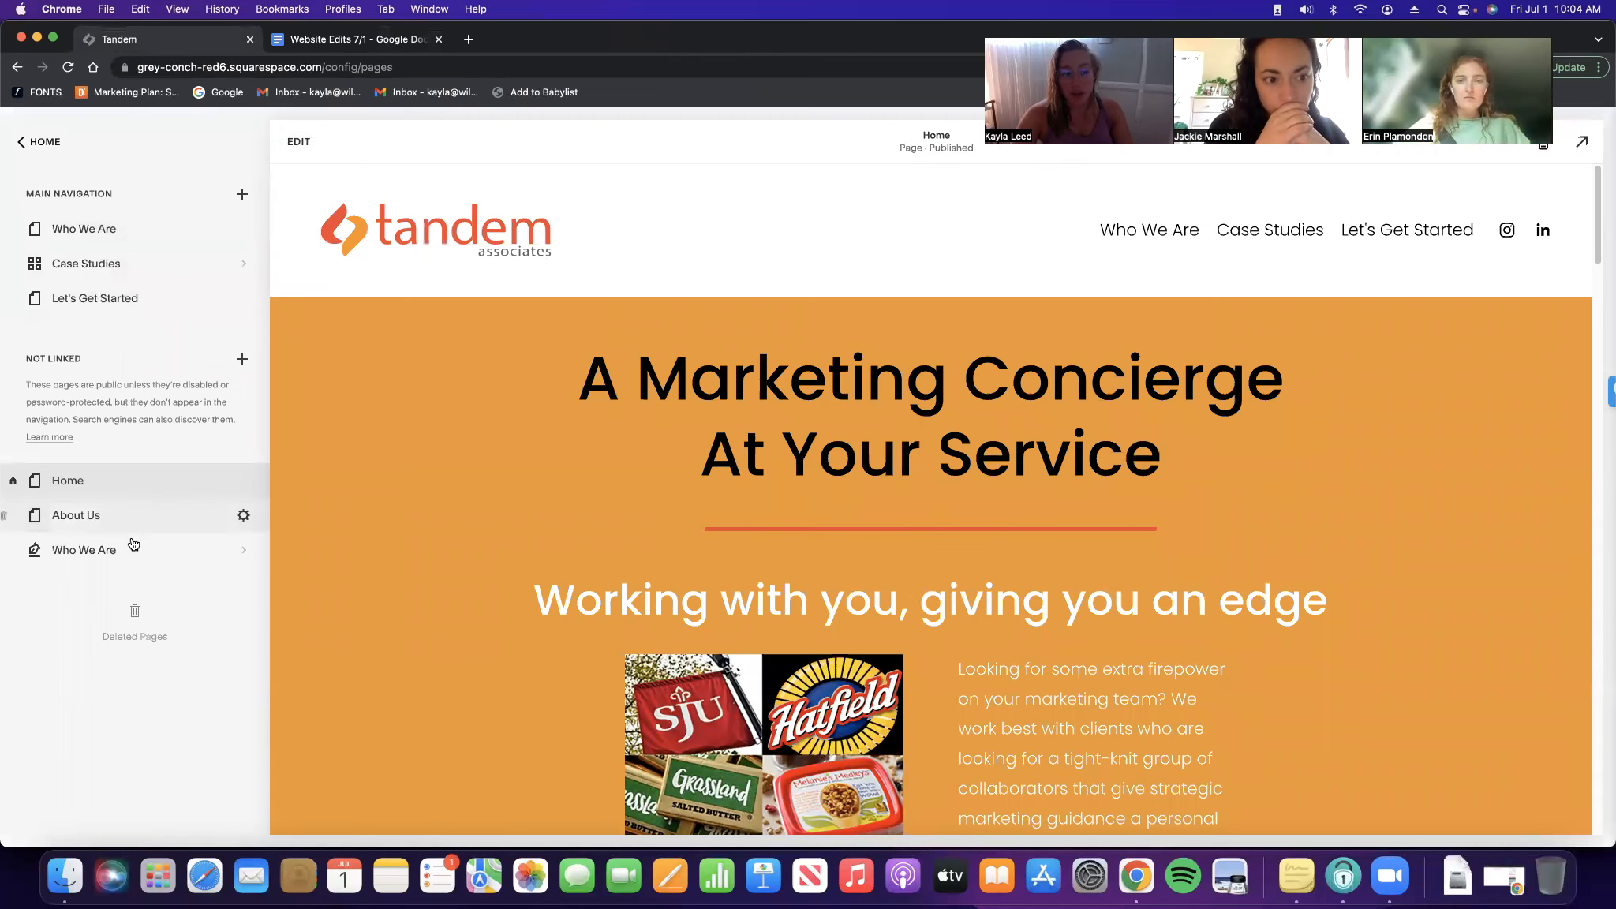
Open the Home page for editing and select the 'A Marketing Concierge At Your Service' heading without changing it
left_click(299, 143)
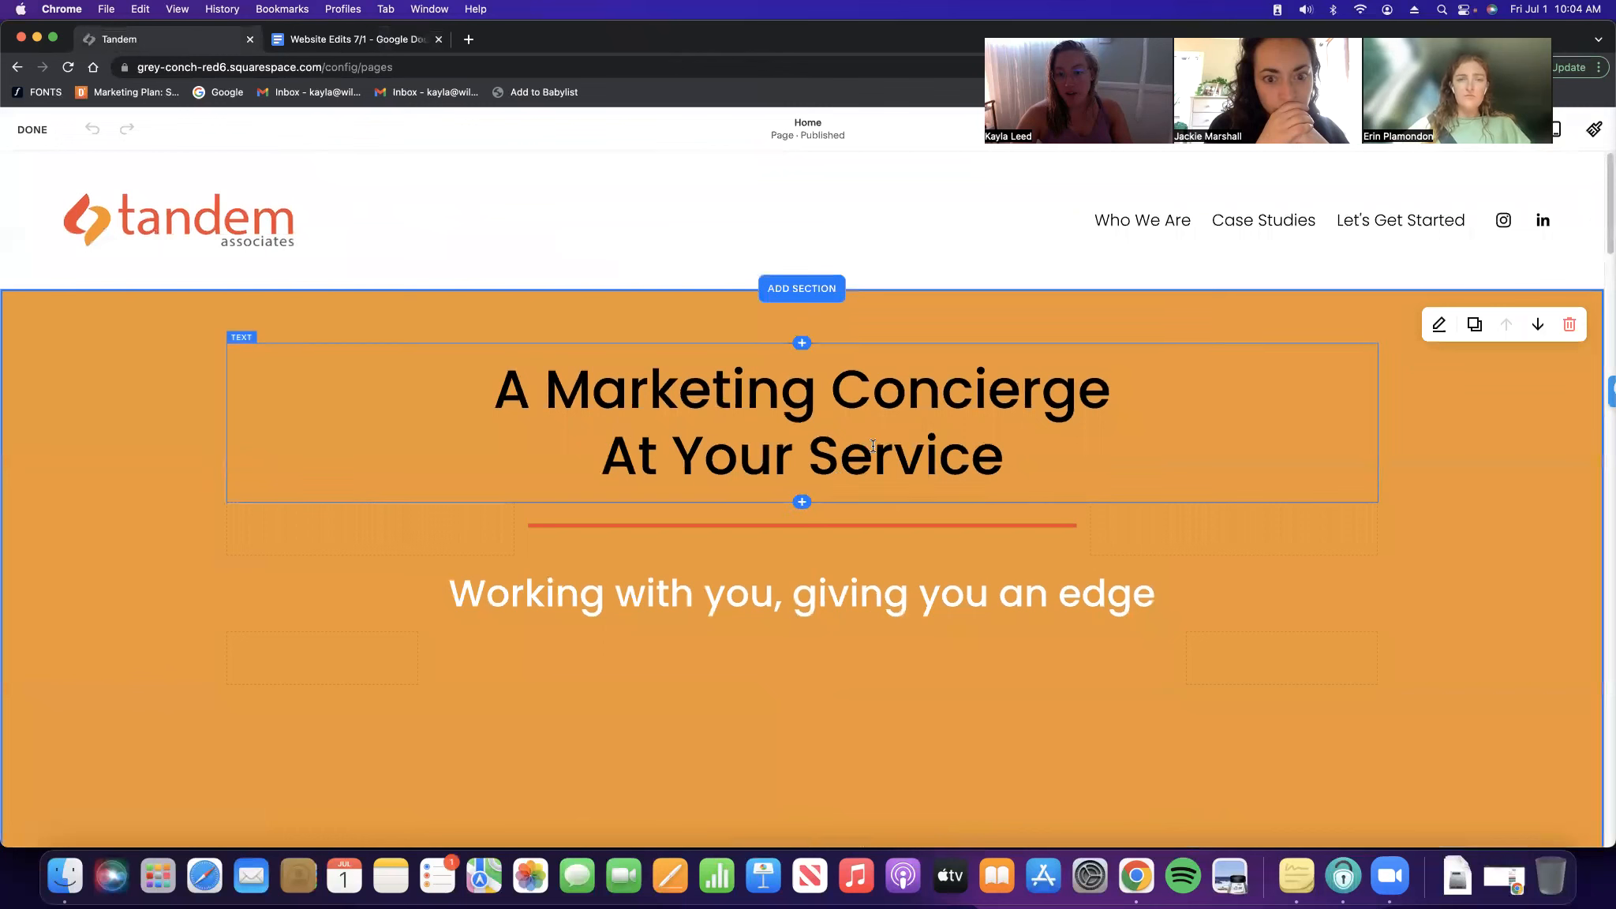
left_click(1043, 463)
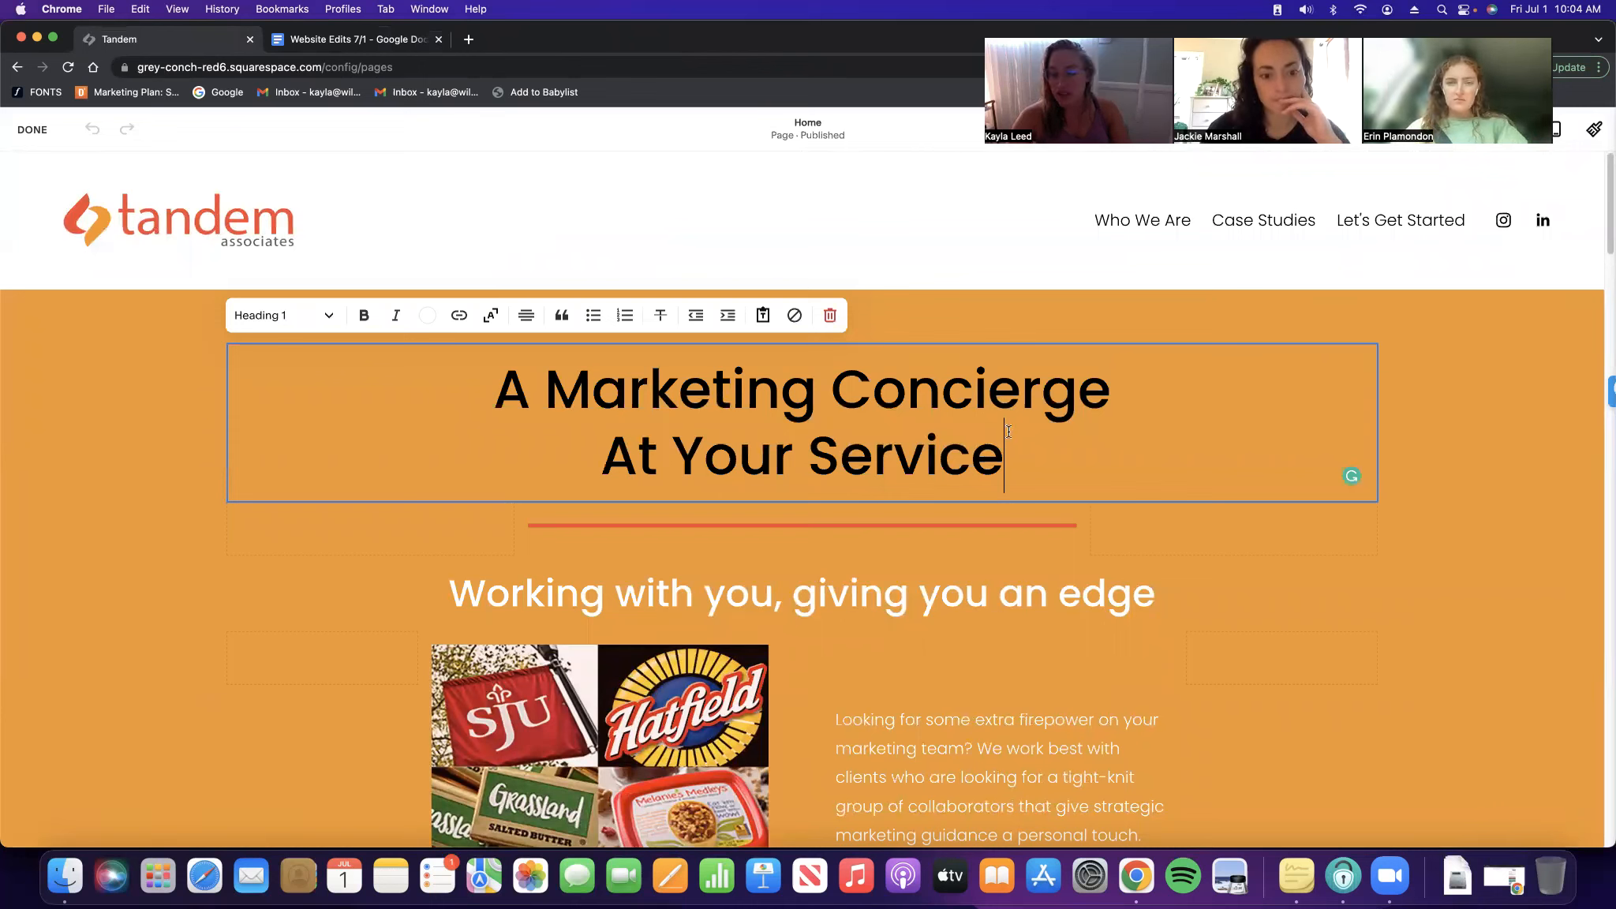
left_click_drag(515, 387, 940, 456)
left_click(1037, 452)
type("tjlkaj")
key("BackSpace")
key("BackSpace")
key("BackSpace")
key("BackSpace")
key("BackSpace")
key("BackSpace")
key("BackSpace")
scroll(992, 543, "down", 4)
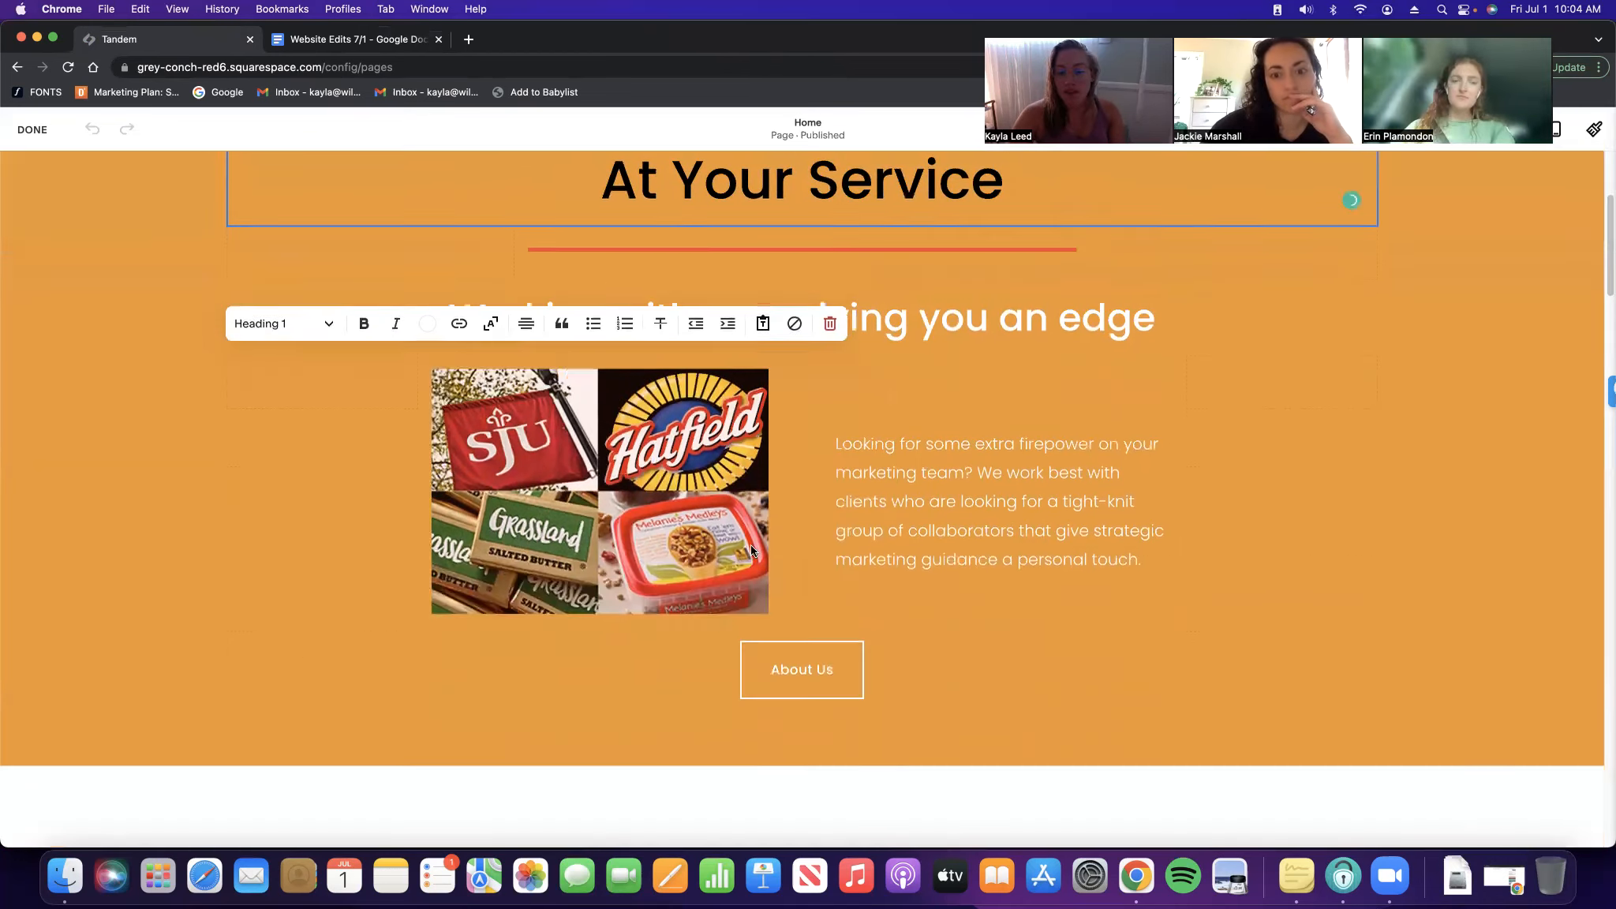
left_click(627, 491)
left_click(635, 475)
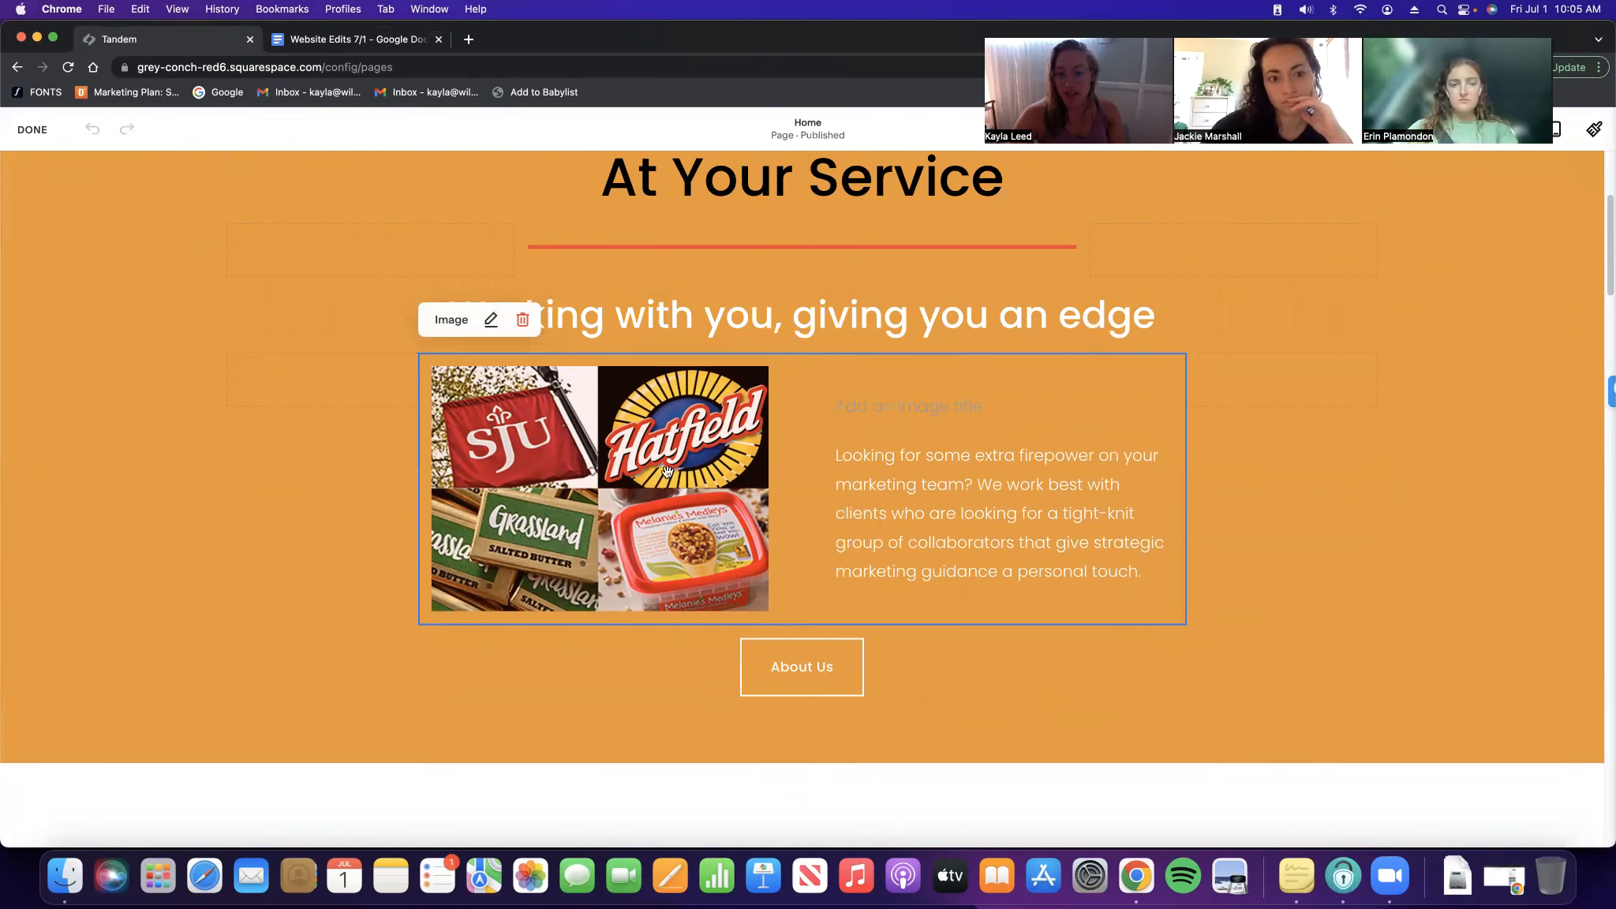
left_click(489, 322)
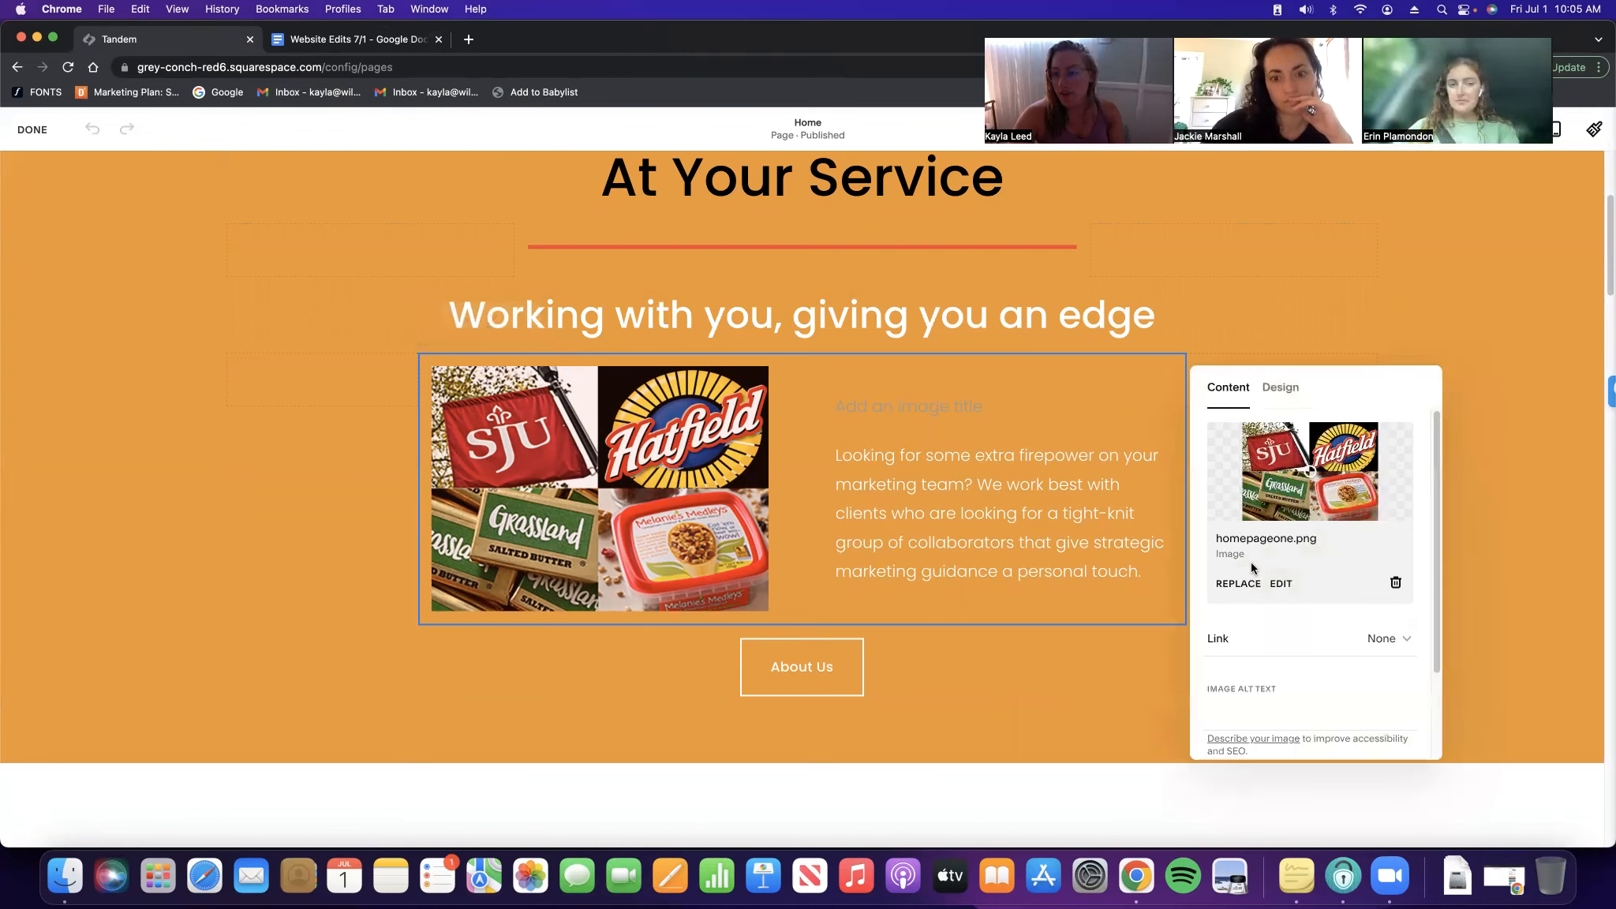
scroll(1263, 567, "down", 3)
scroll(1302, 507, "up", 3)
scroll(1304, 487, "down", 3)
scroll(1288, 629, "up", 3)
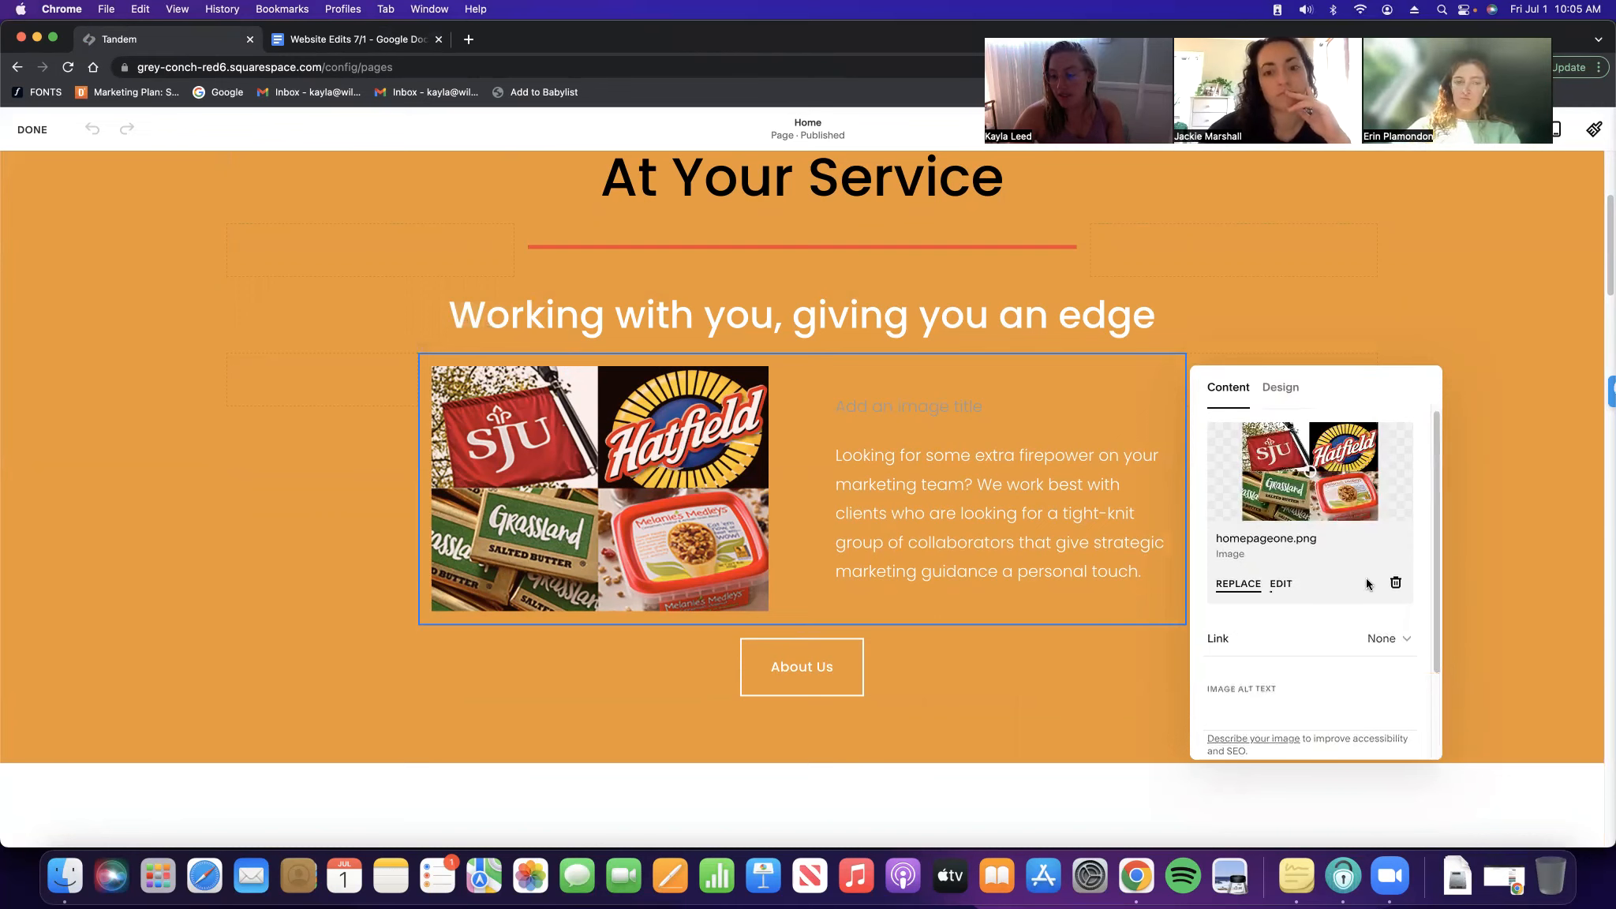
left_click(1281, 389)
left_click(1301, 461)
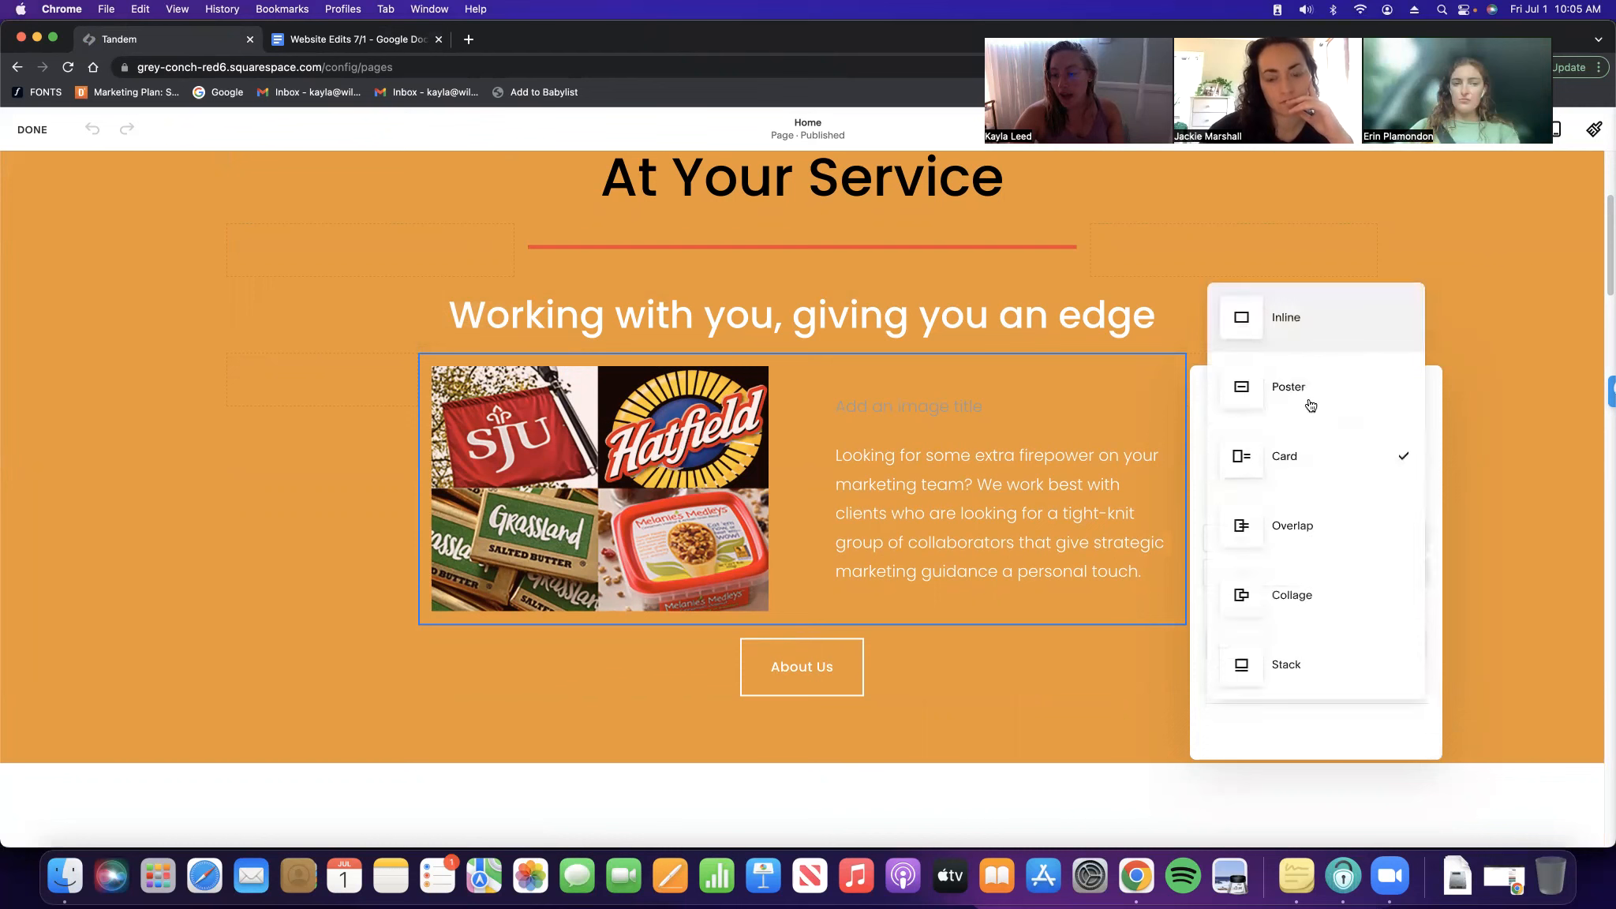
left_click(1433, 398)
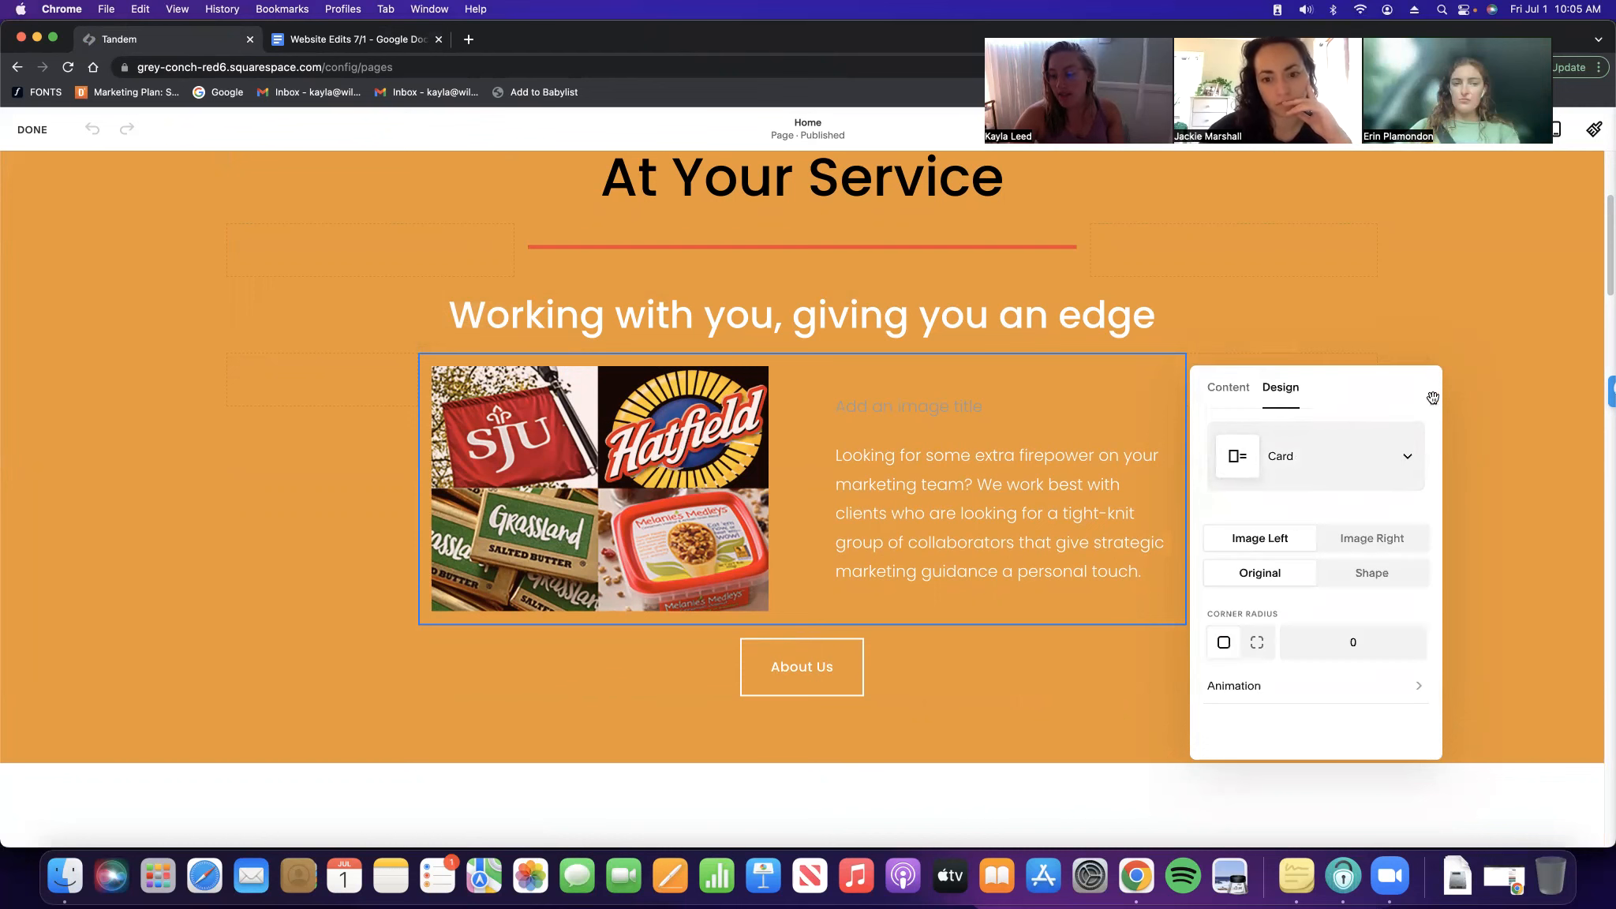
left_click(1374, 537)
left_click(1257, 539)
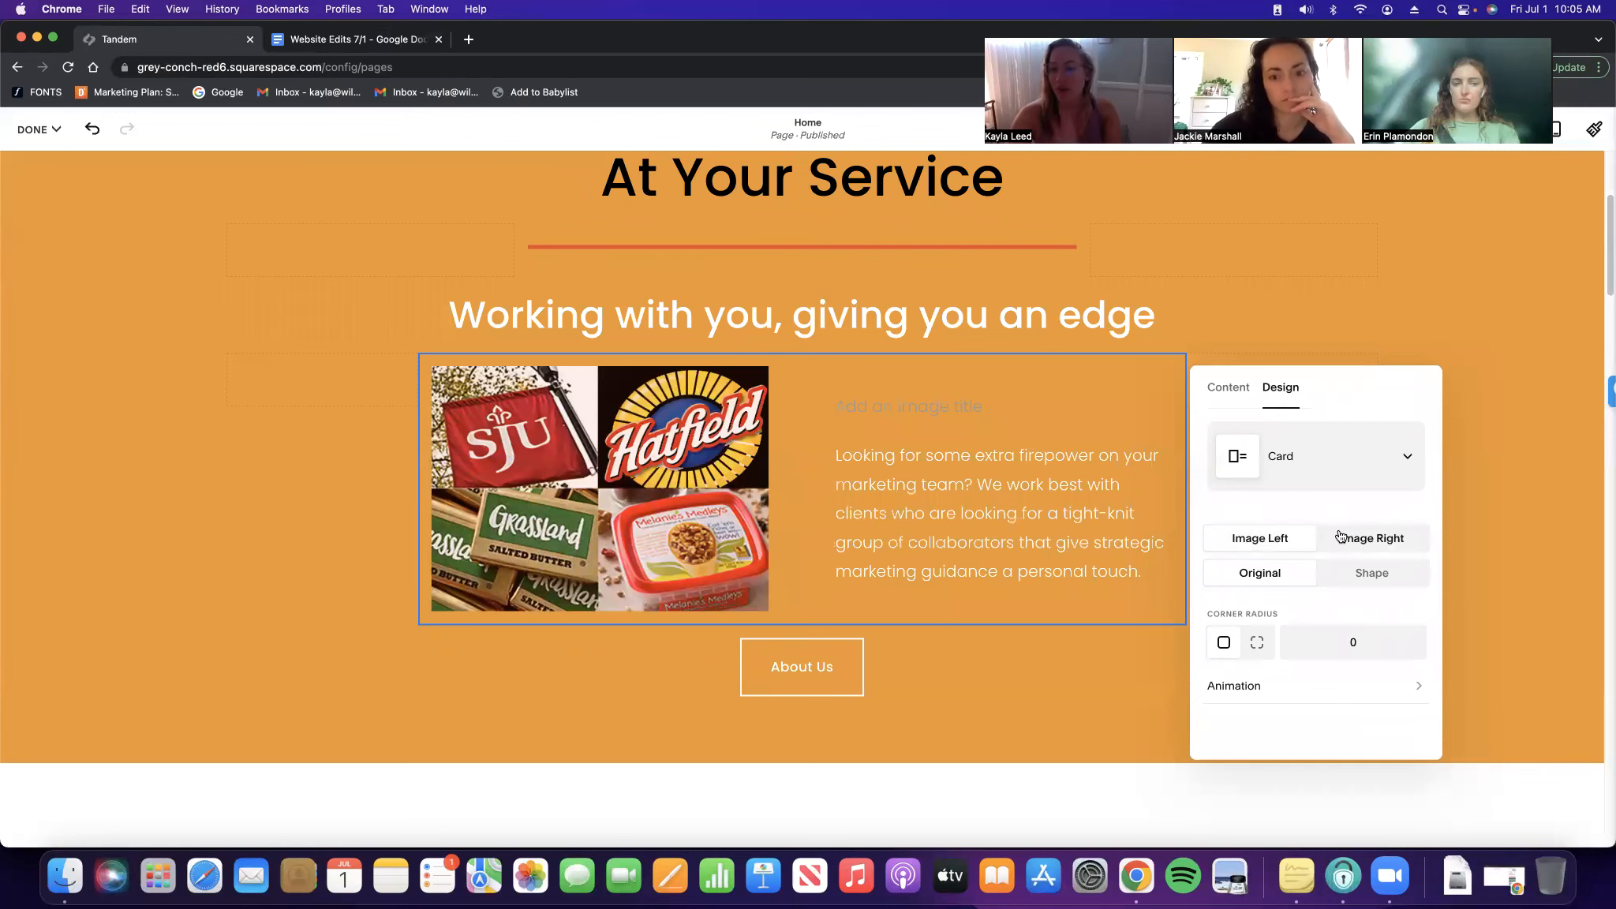
left_click(1505, 480)
Add a blank section below the orange intro band, just above What We Do
scroll(906, 491, "up", 3)
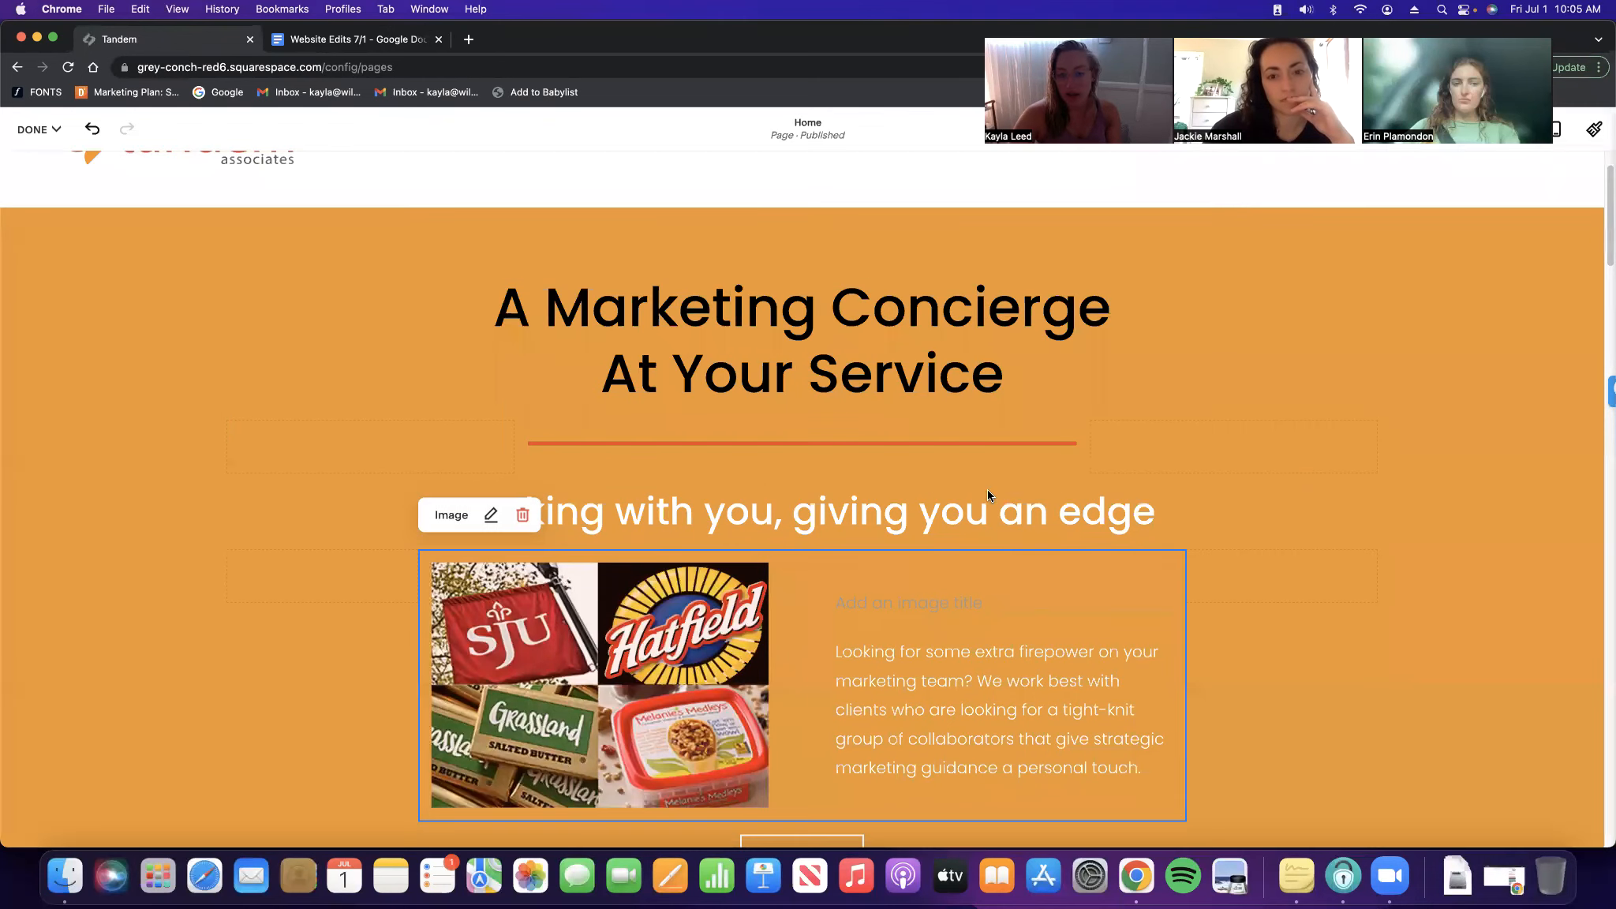
scroll(1144, 450, "up", 1)
scroll(1144, 451, "down", 1)
left_click(155, 307)
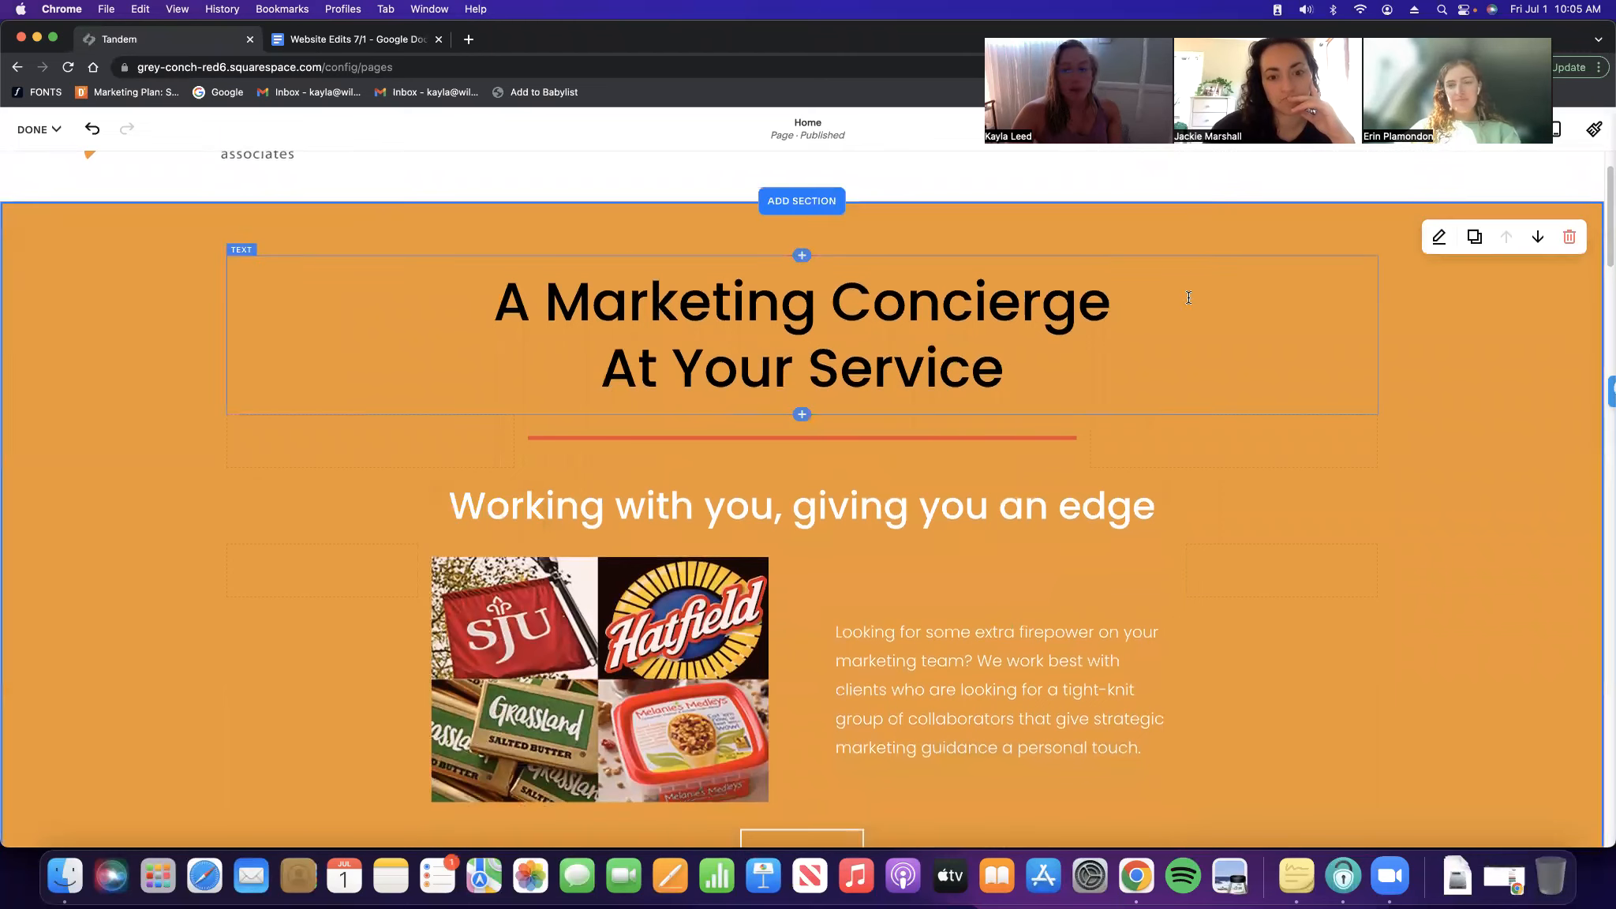
scroll(673, 298, "down", 1)
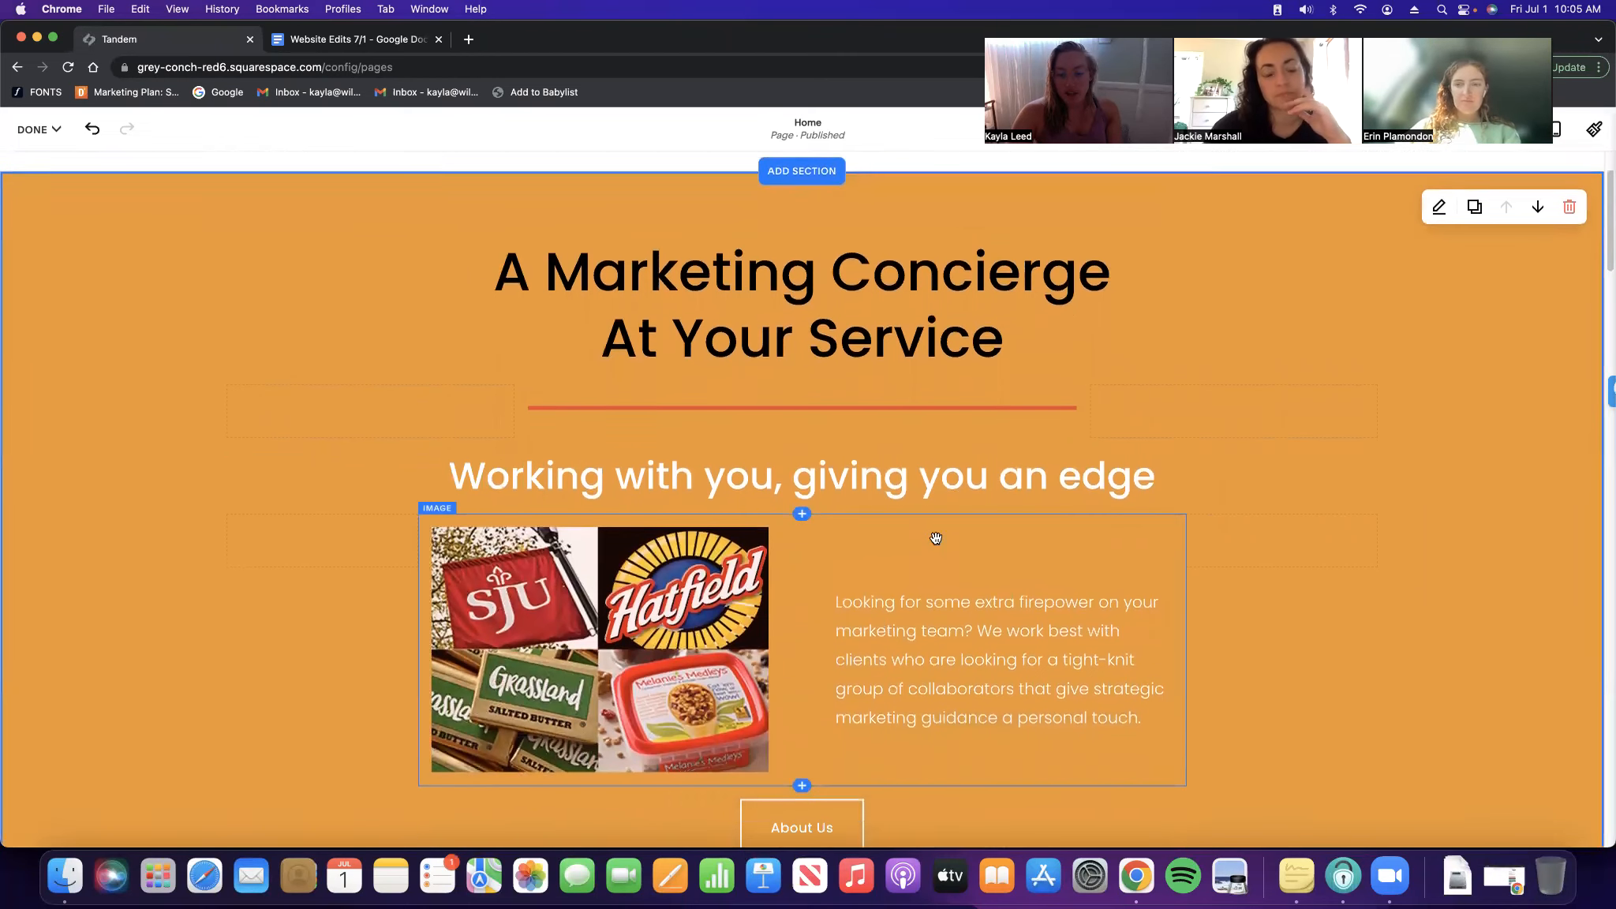
scroll(1026, 505, "down", 8)
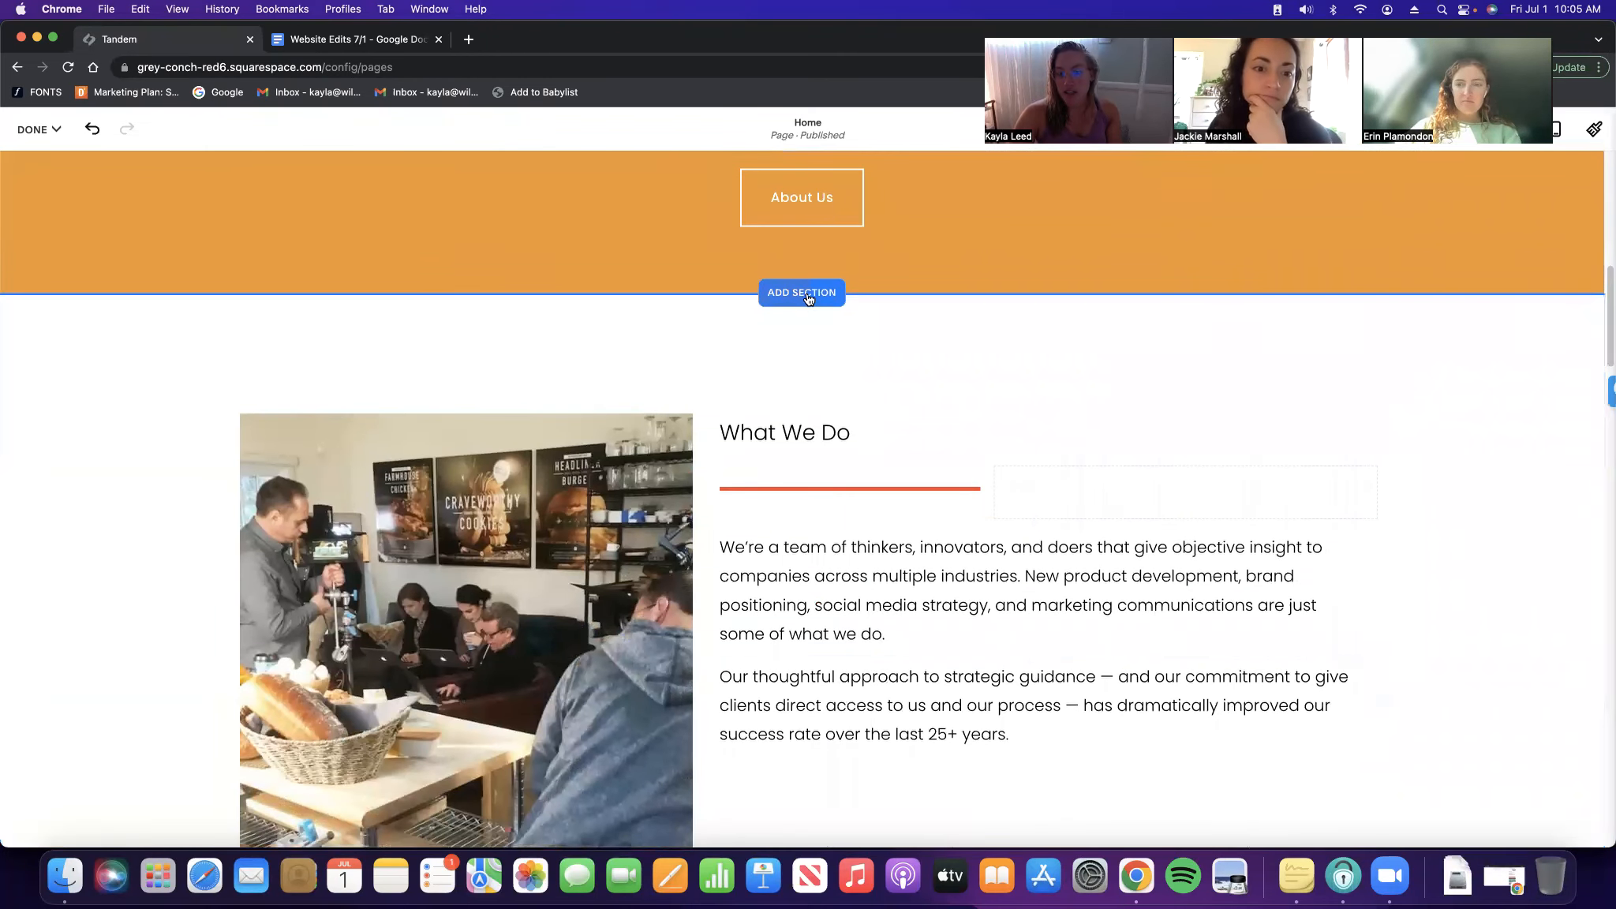
scroll(866, 510, "down", 5)
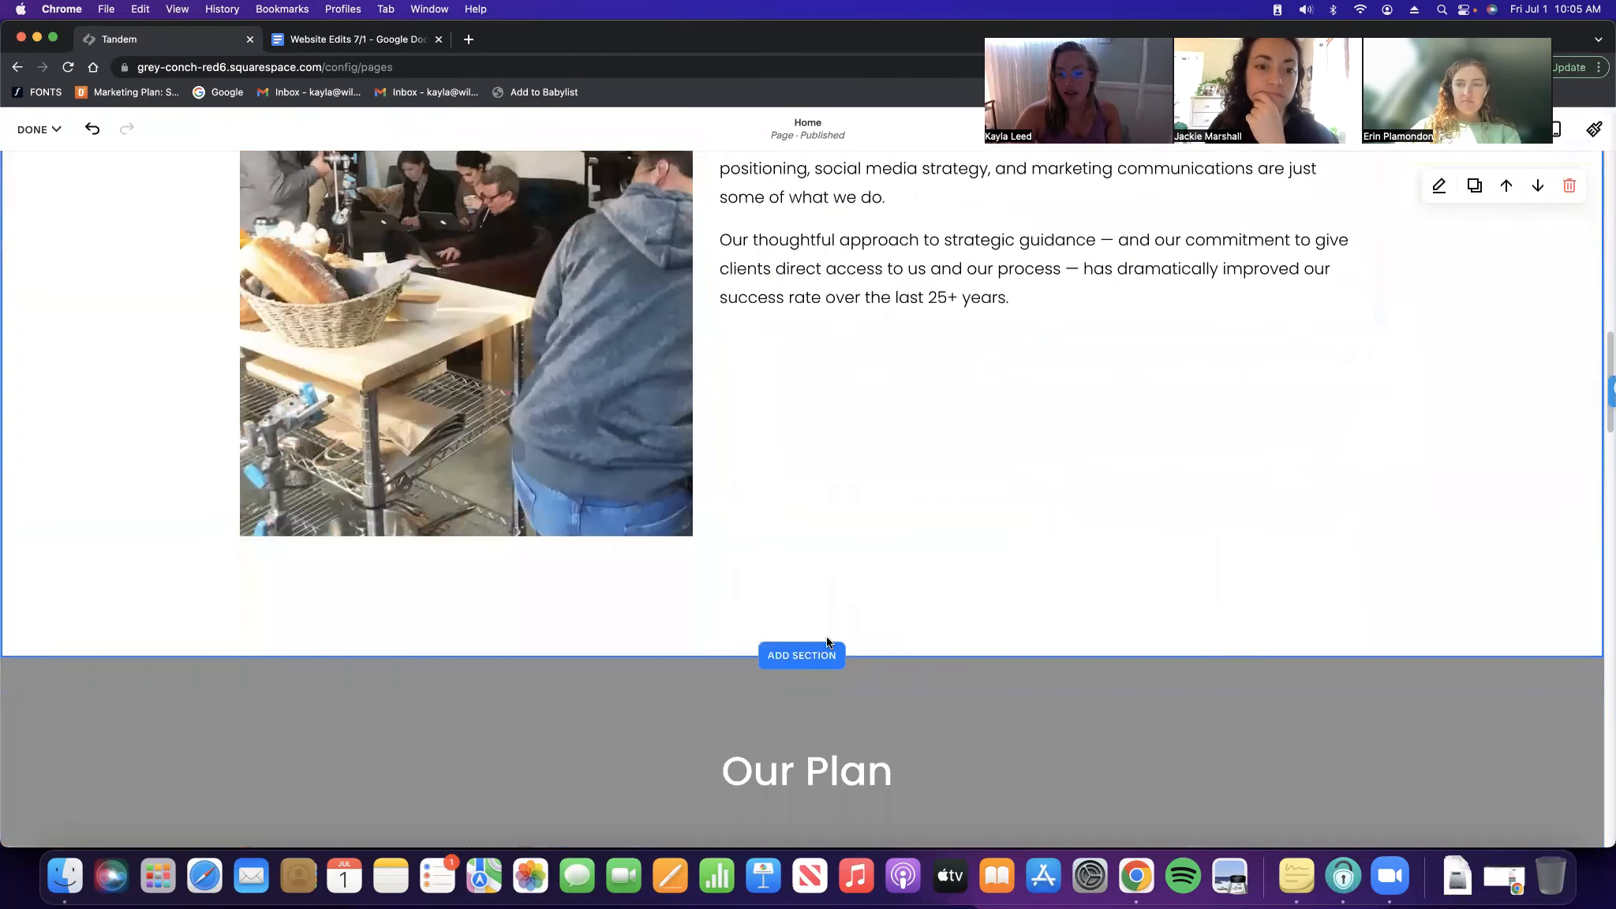
scroll(835, 573, "up", 7)
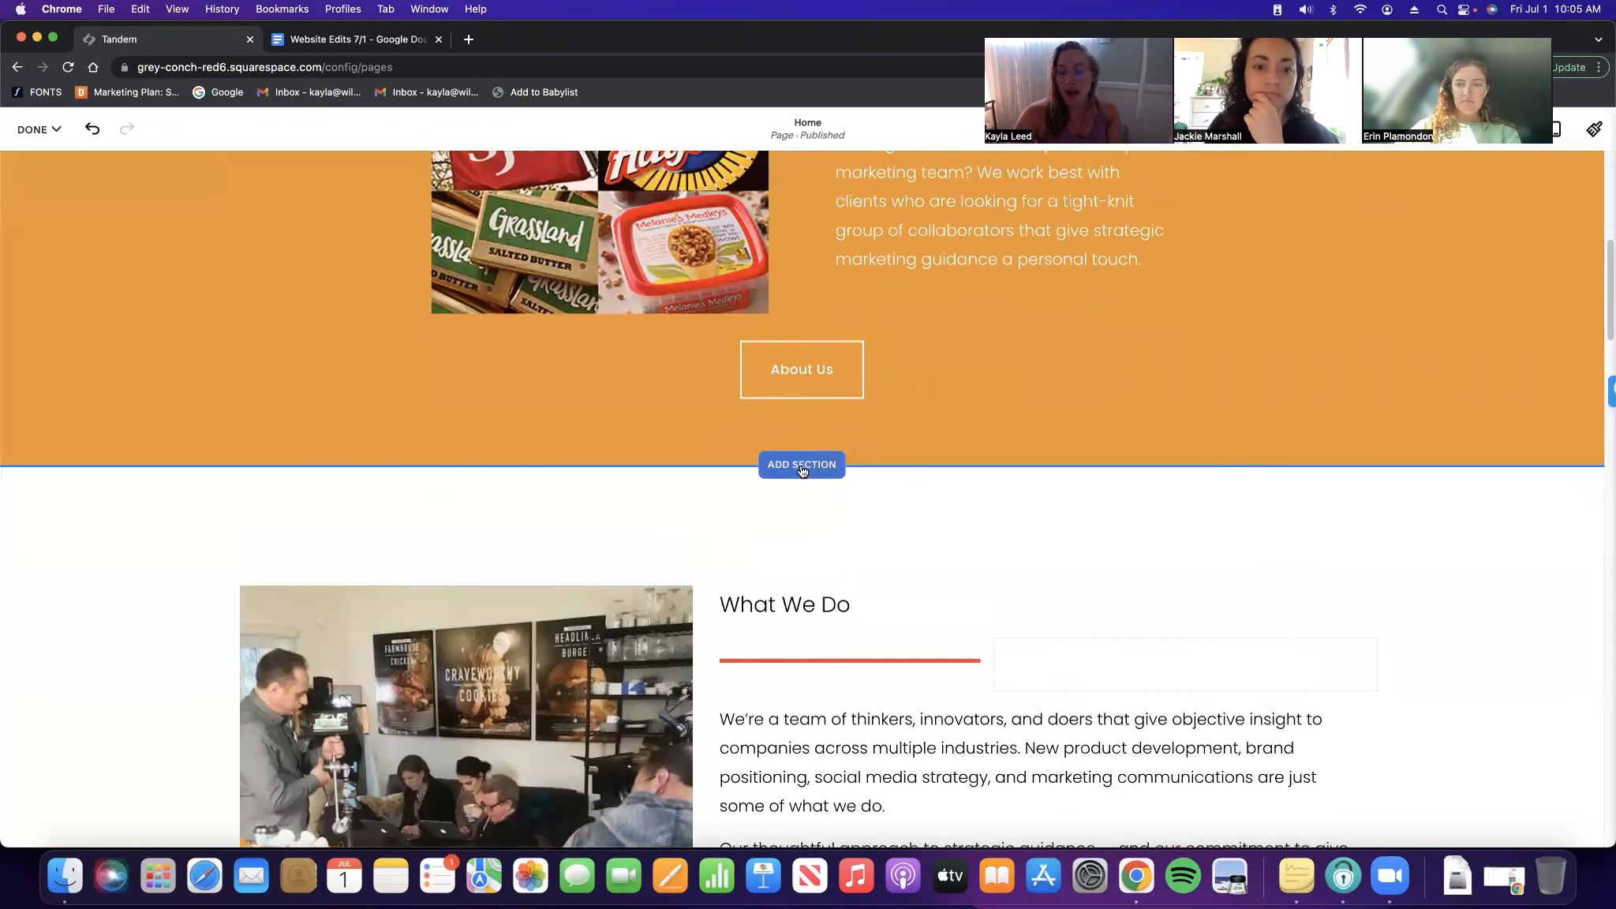
left_click(803, 468)
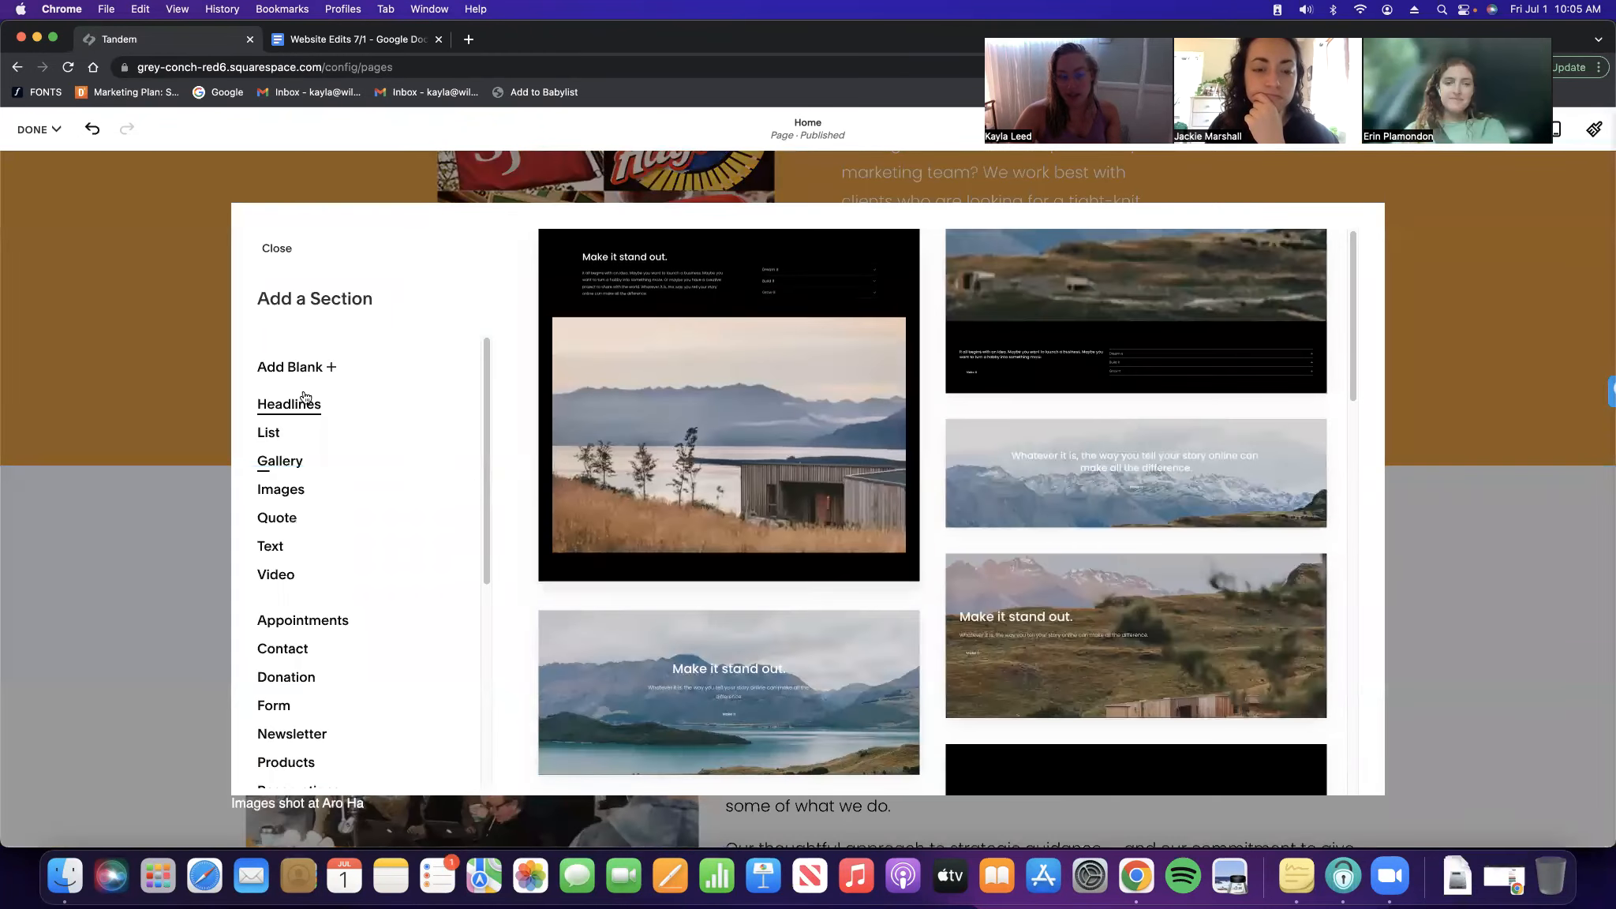
scroll(307, 414, "down", 5)
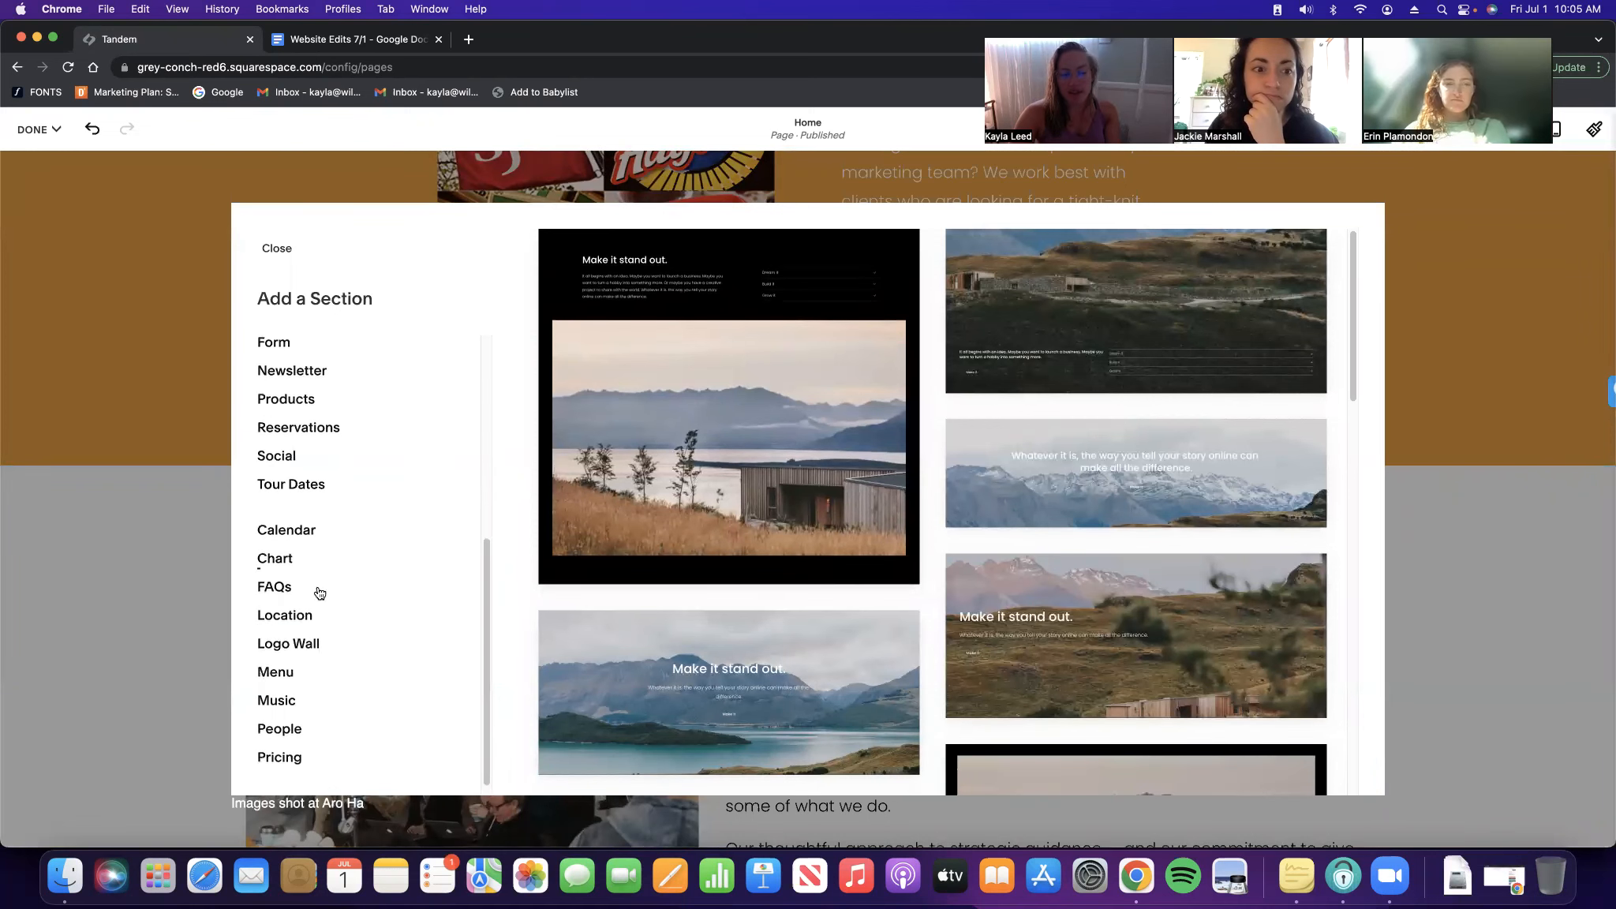
scroll(335, 588, "up", 5)
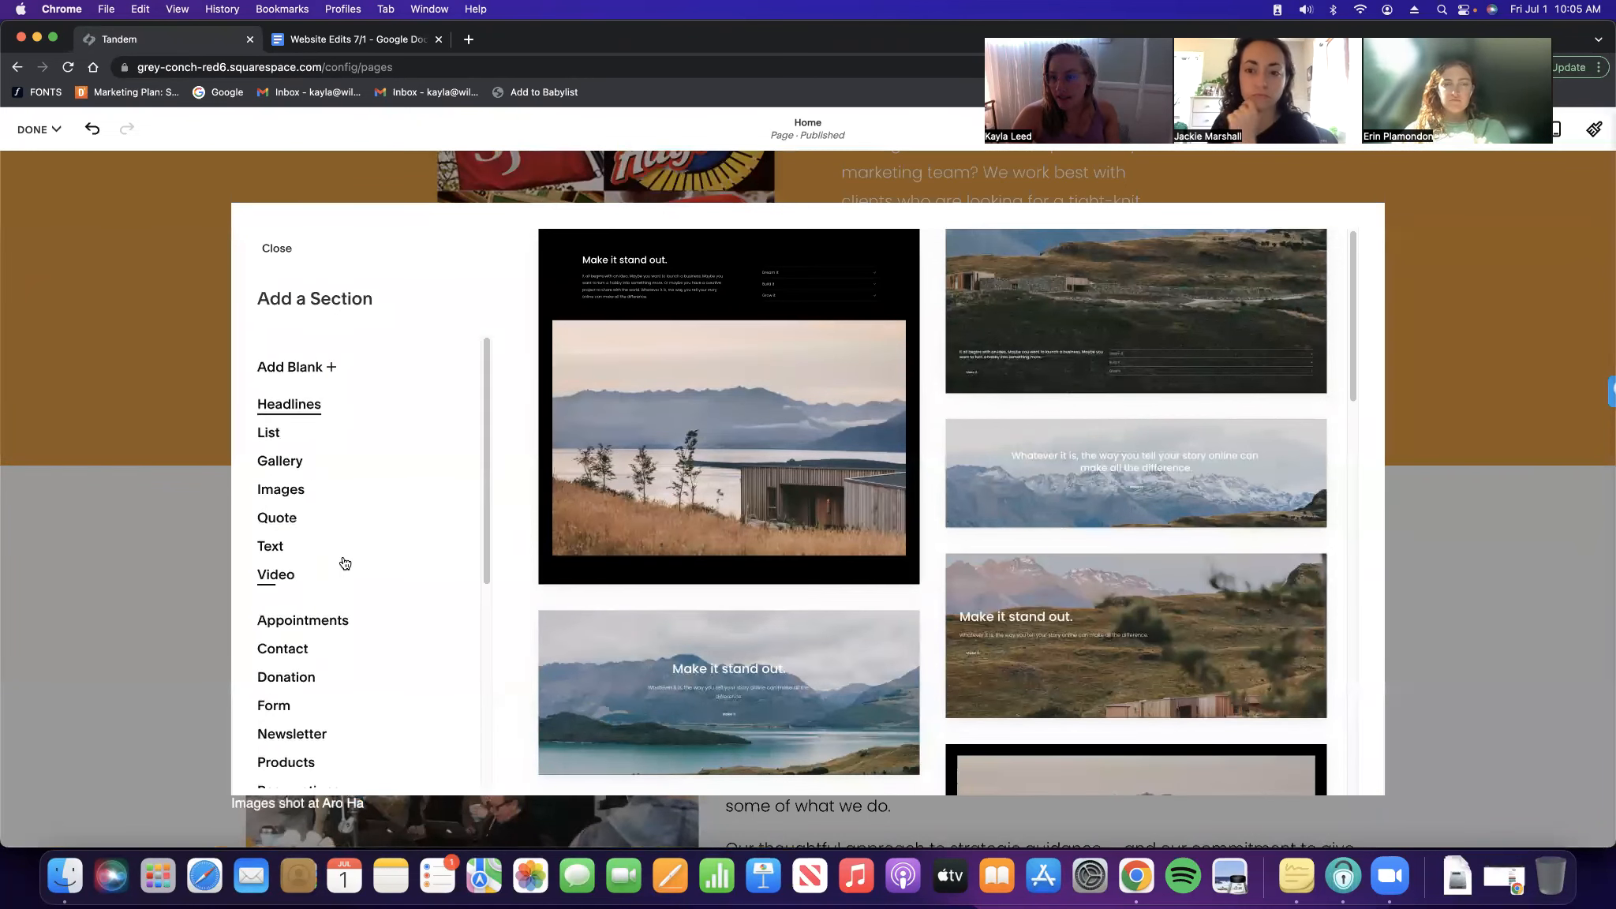
left_click(306, 368)
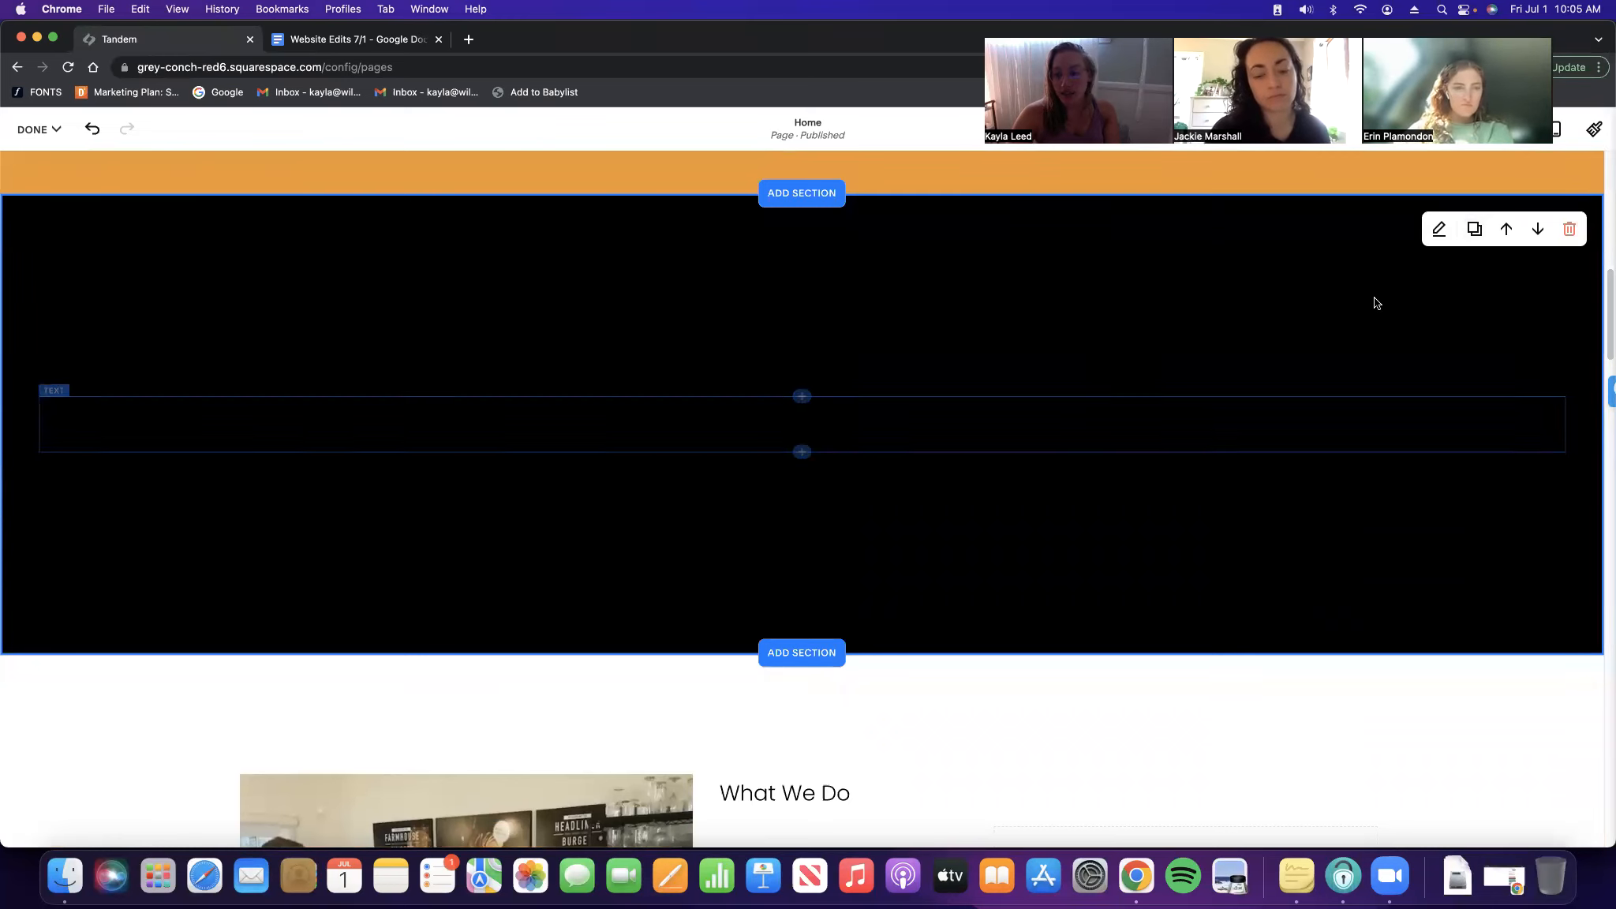
Browse the new section's background art and image options
left_click(1440, 229)
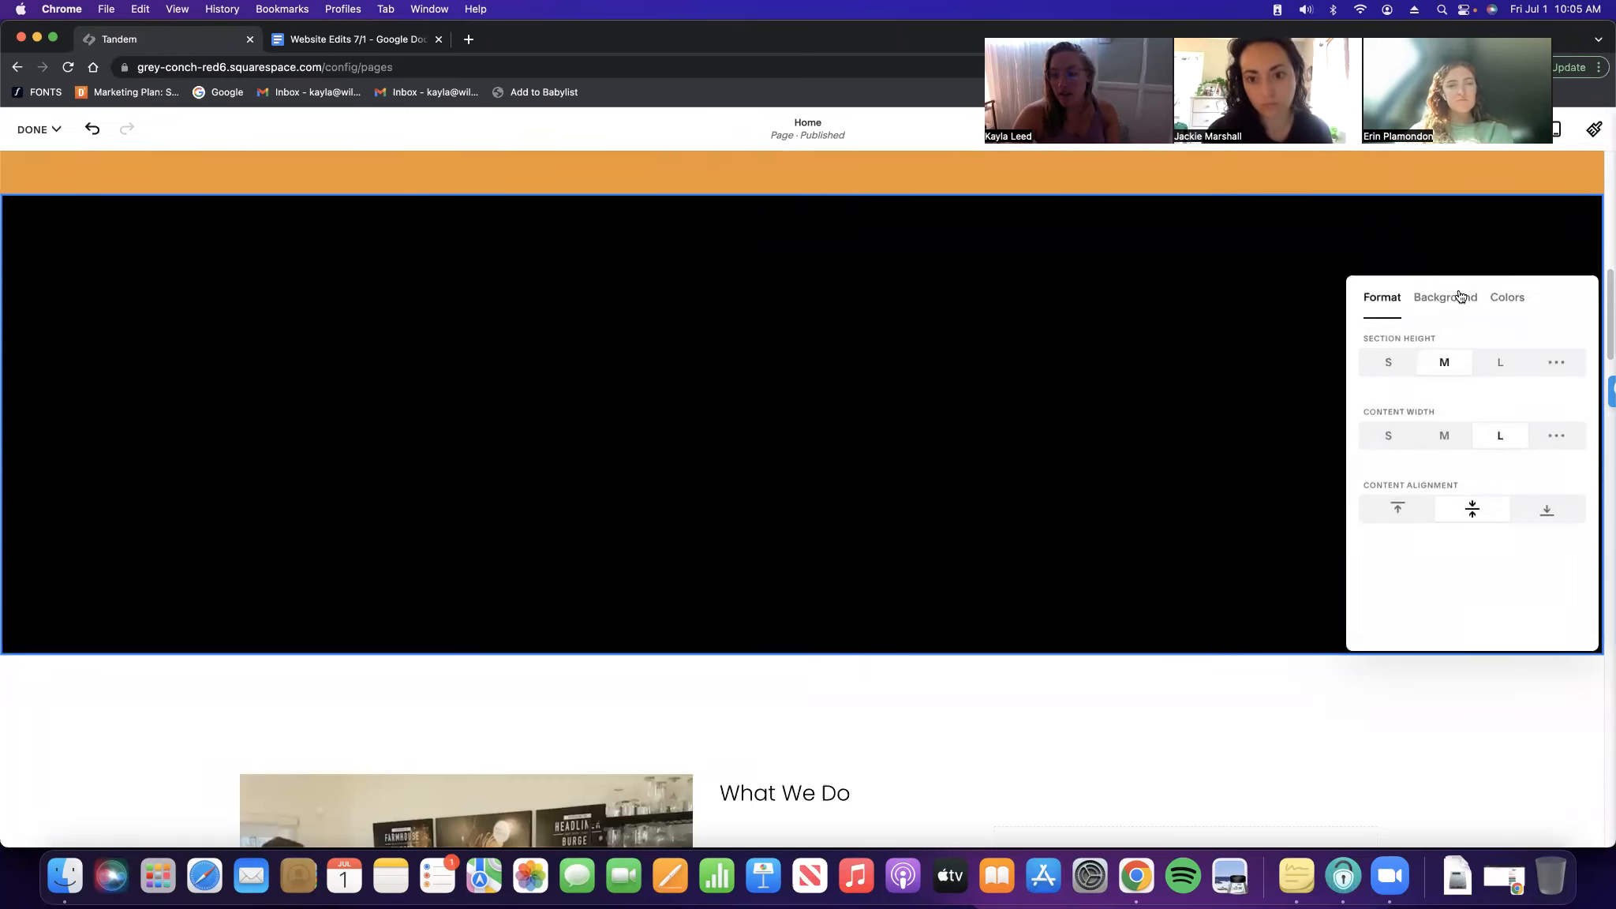
left_click(1440, 304)
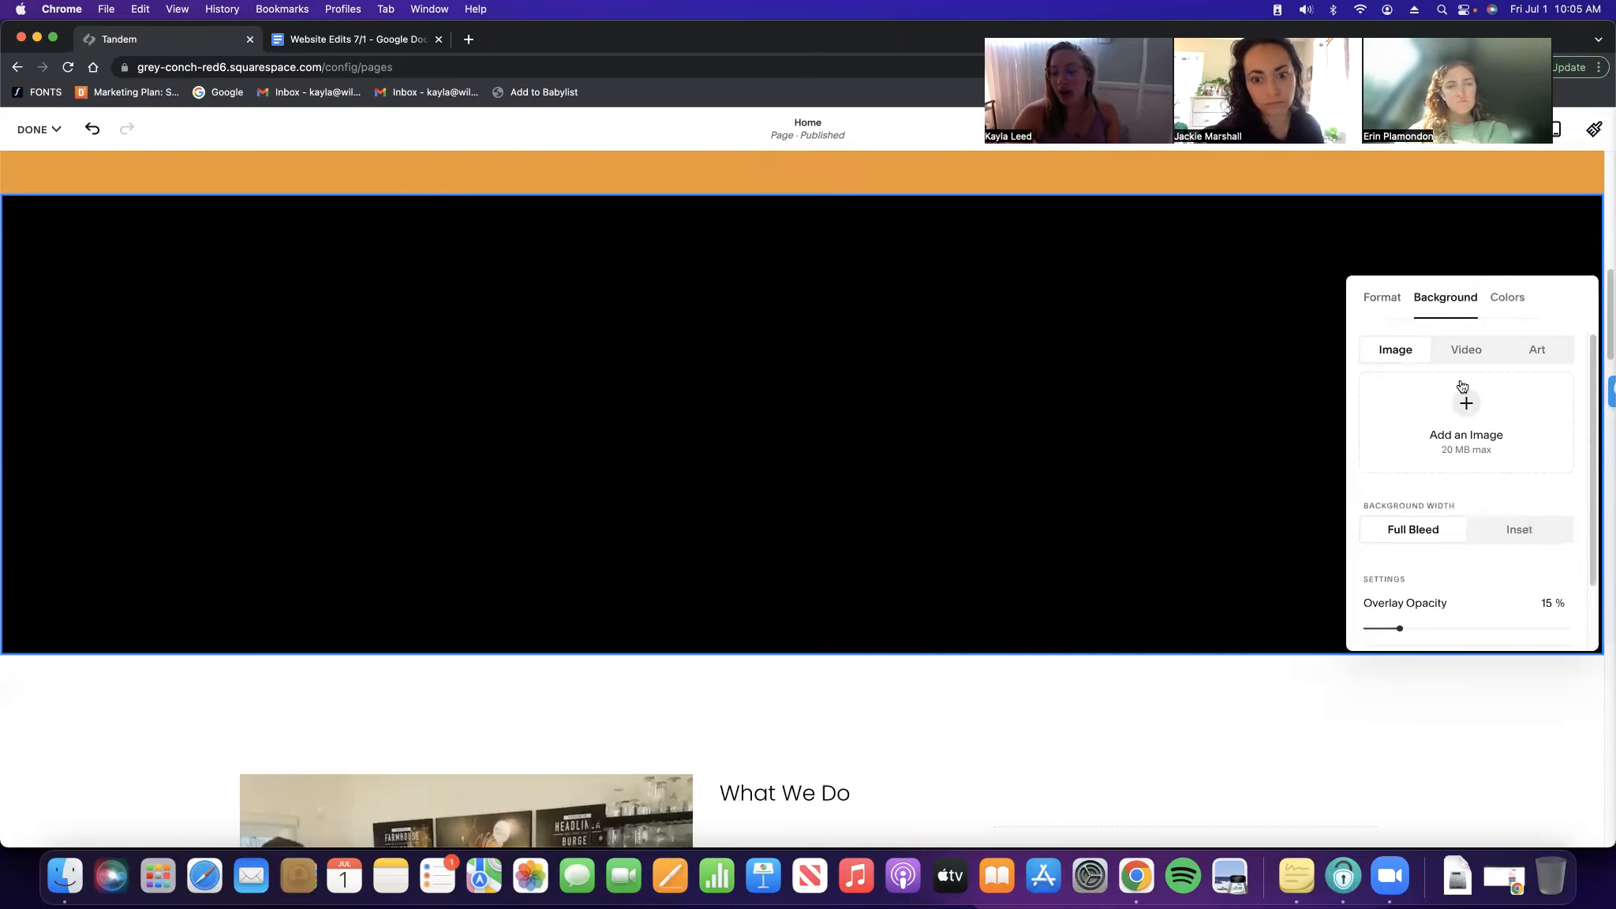
left_click(1540, 358)
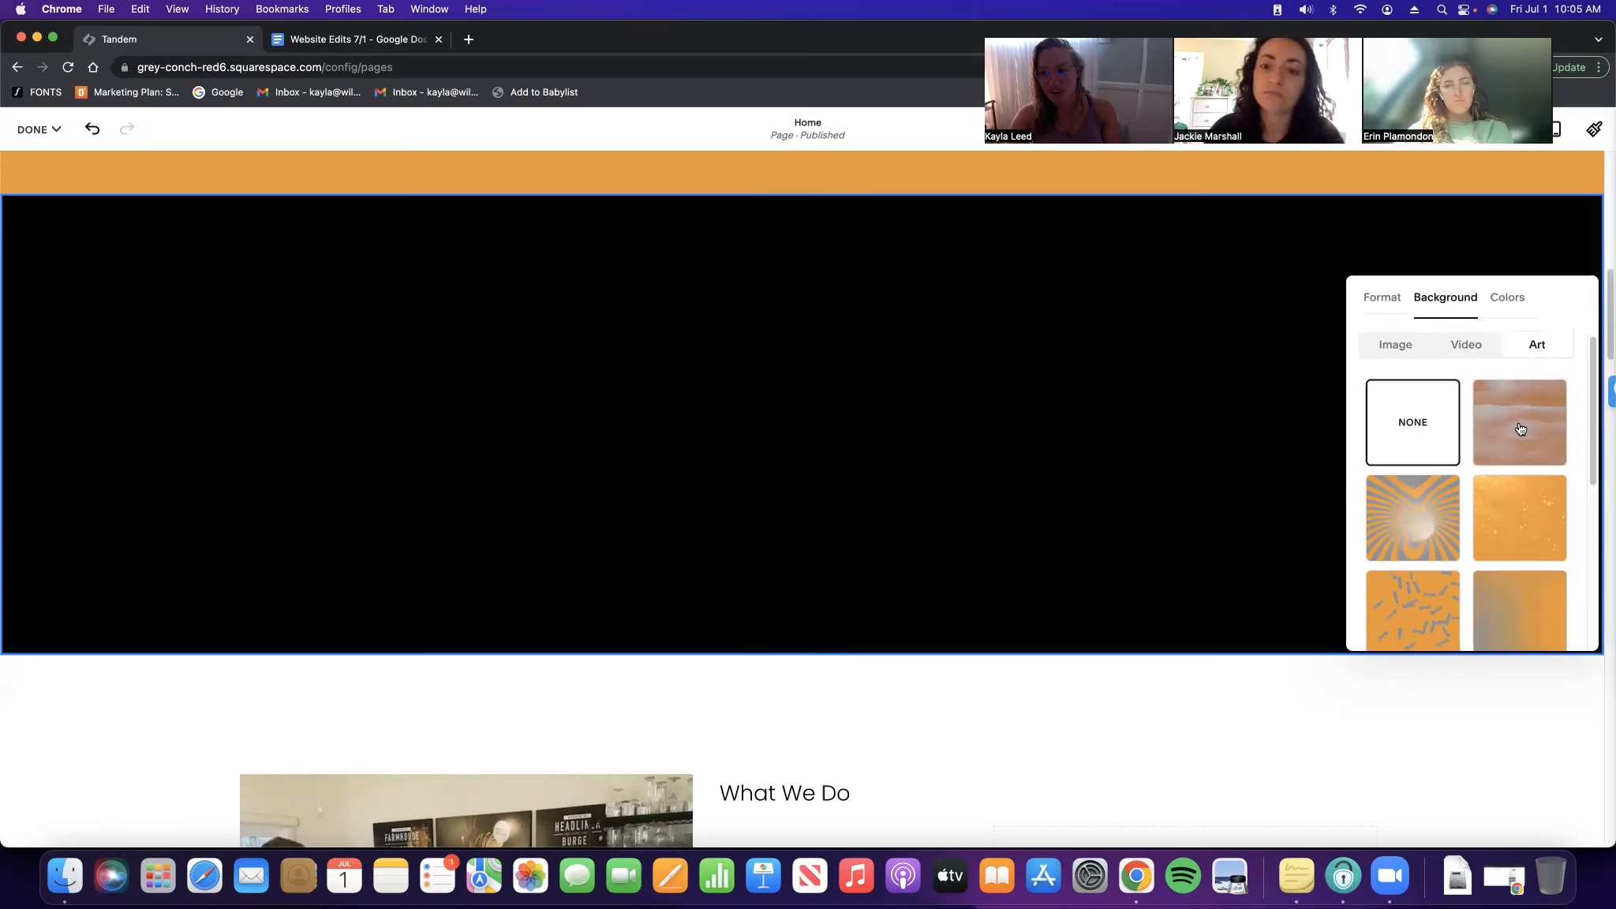
scroll(1472, 477, "down", 5)
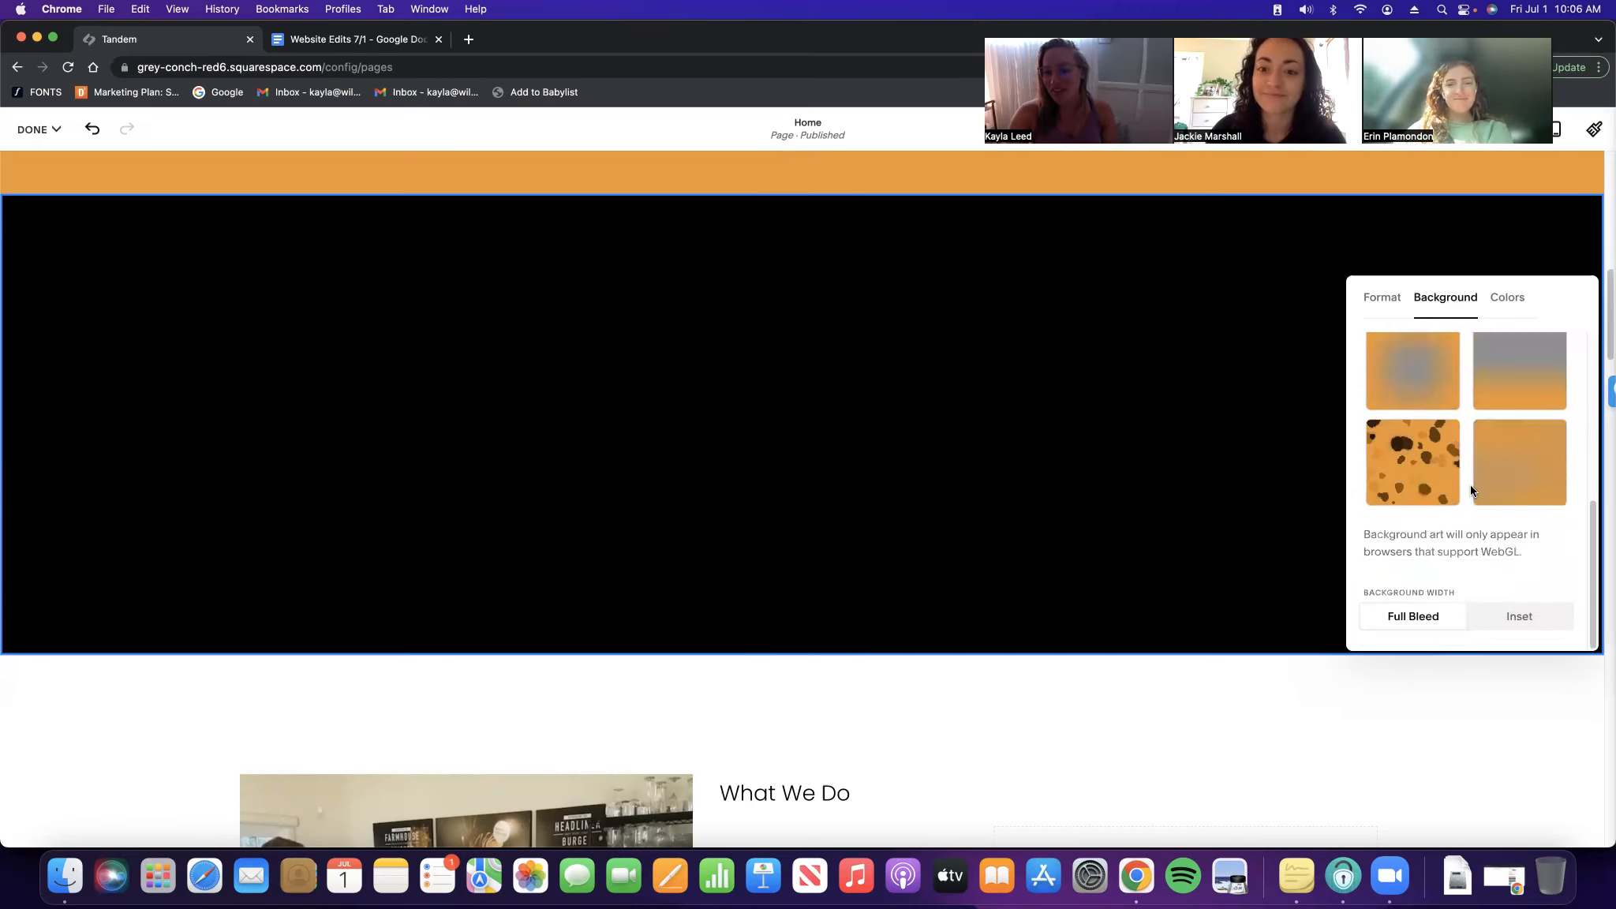
scroll(1459, 449, "up", 5)
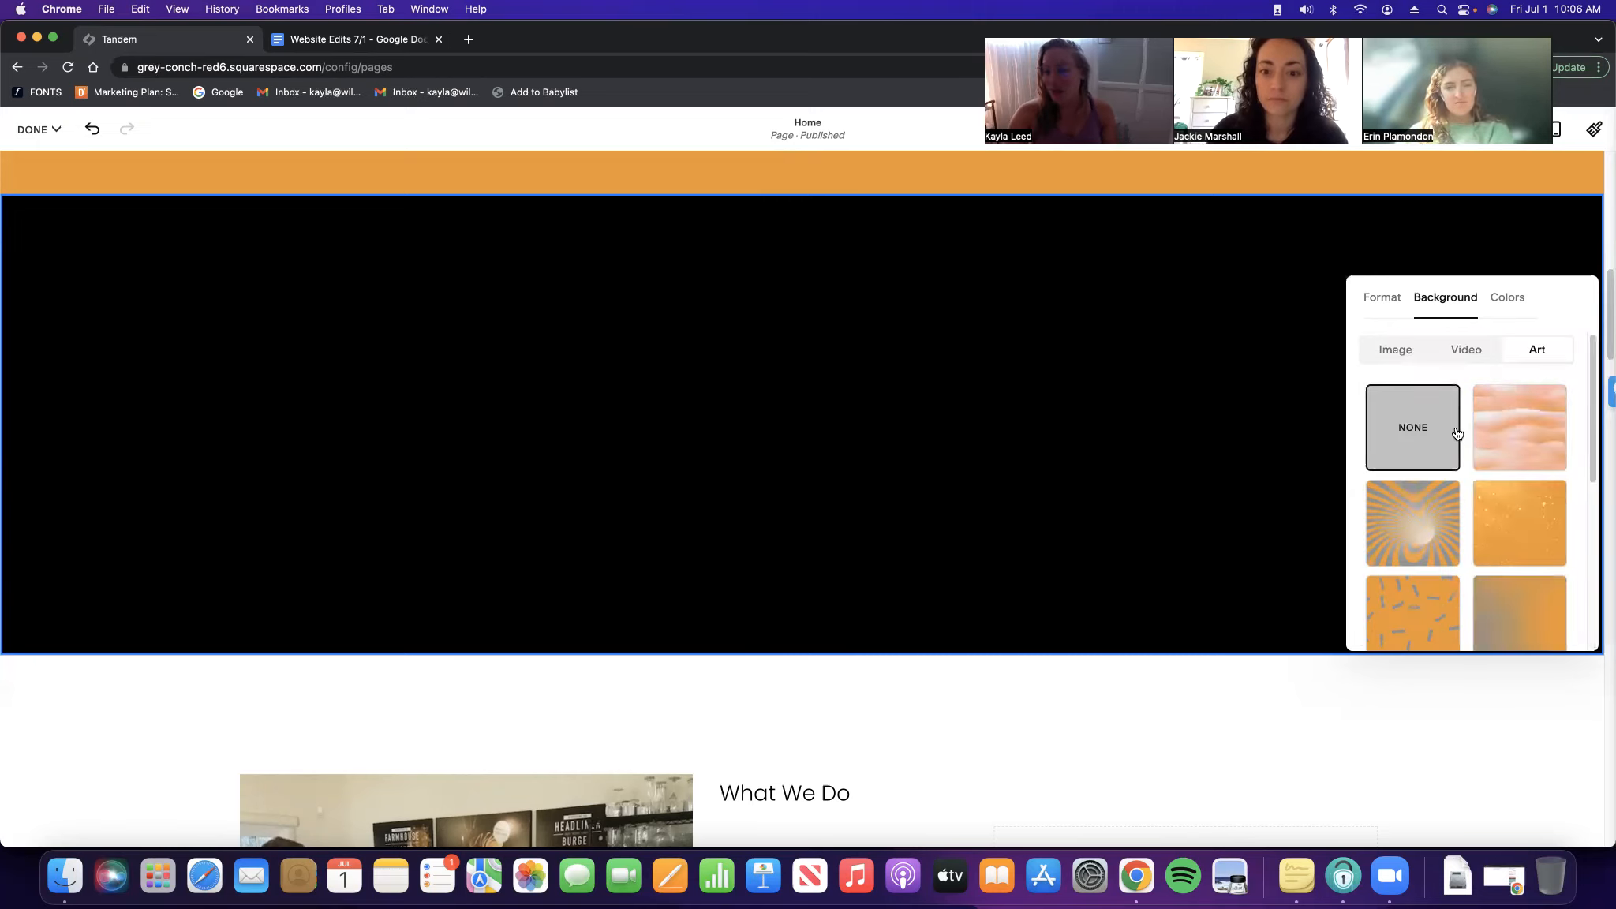
left_click(1397, 351)
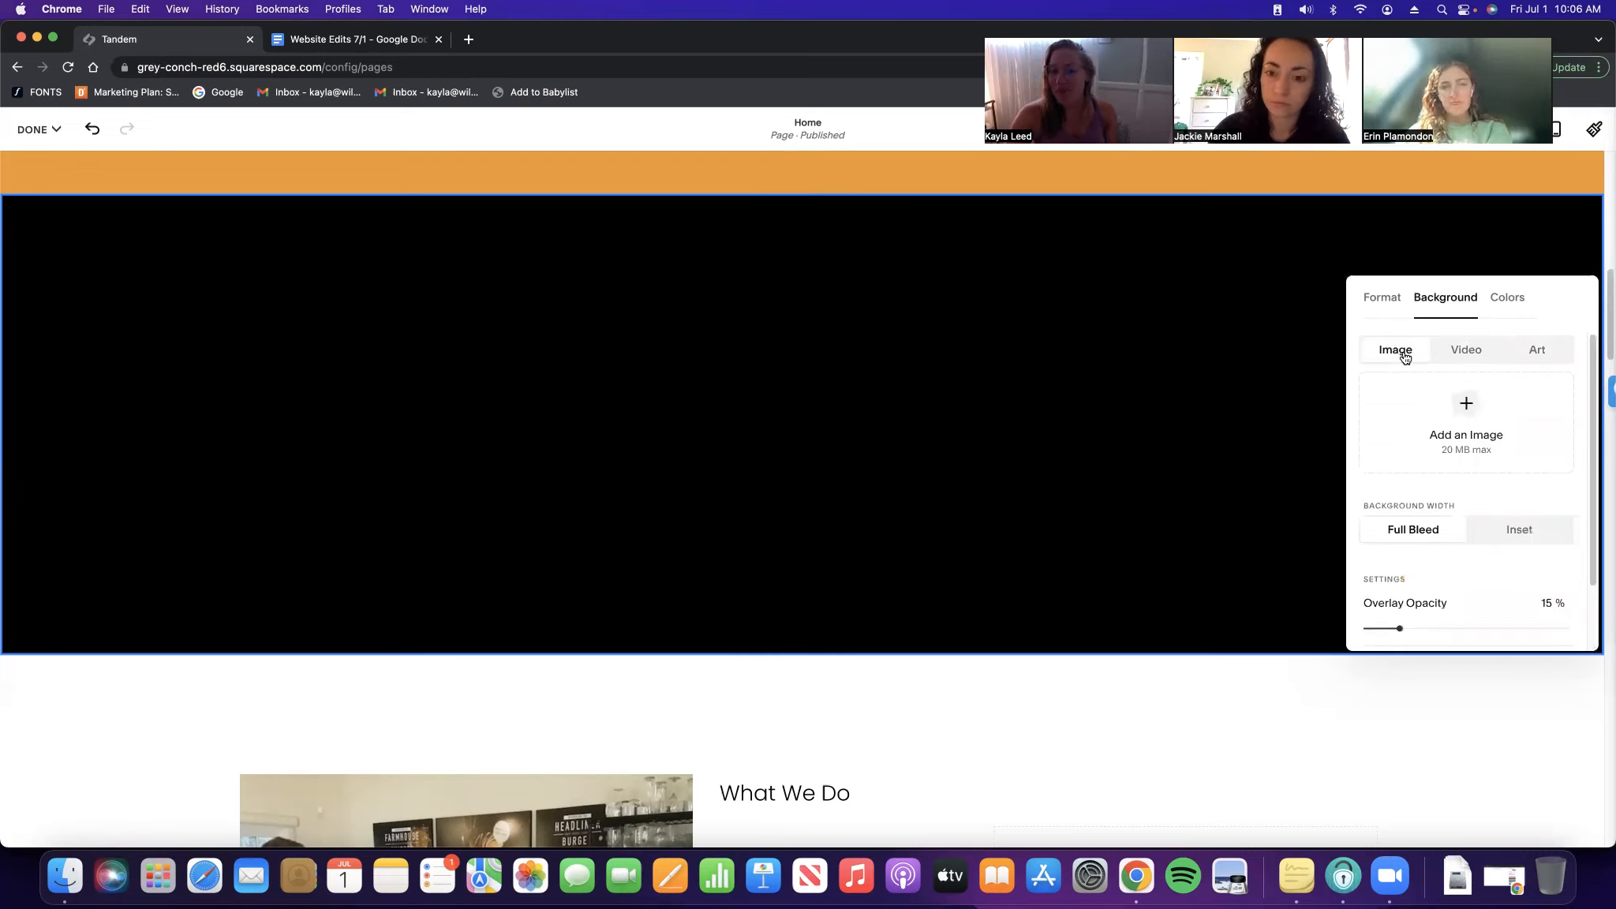
Apply the orange Bright 2 colour theme to the section
left_click(1516, 303)
scroll(1474, 424, "down", 1)
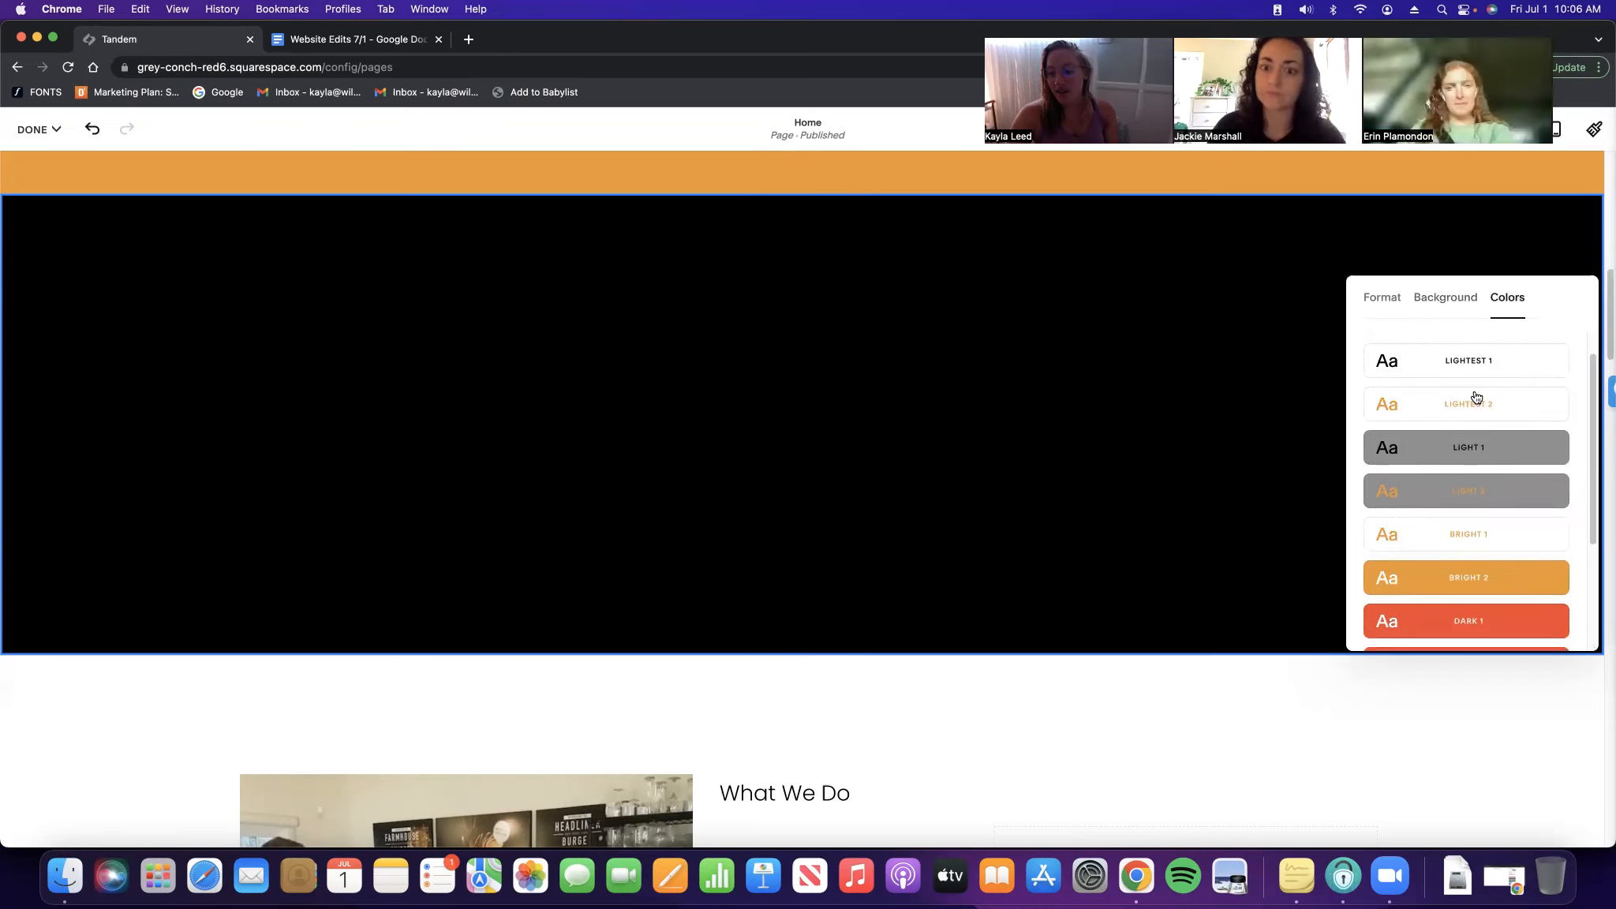
left_click(1472, 497)
left_click(1472, 534)
left_click(1493, 593)
left_click(1391, 303)
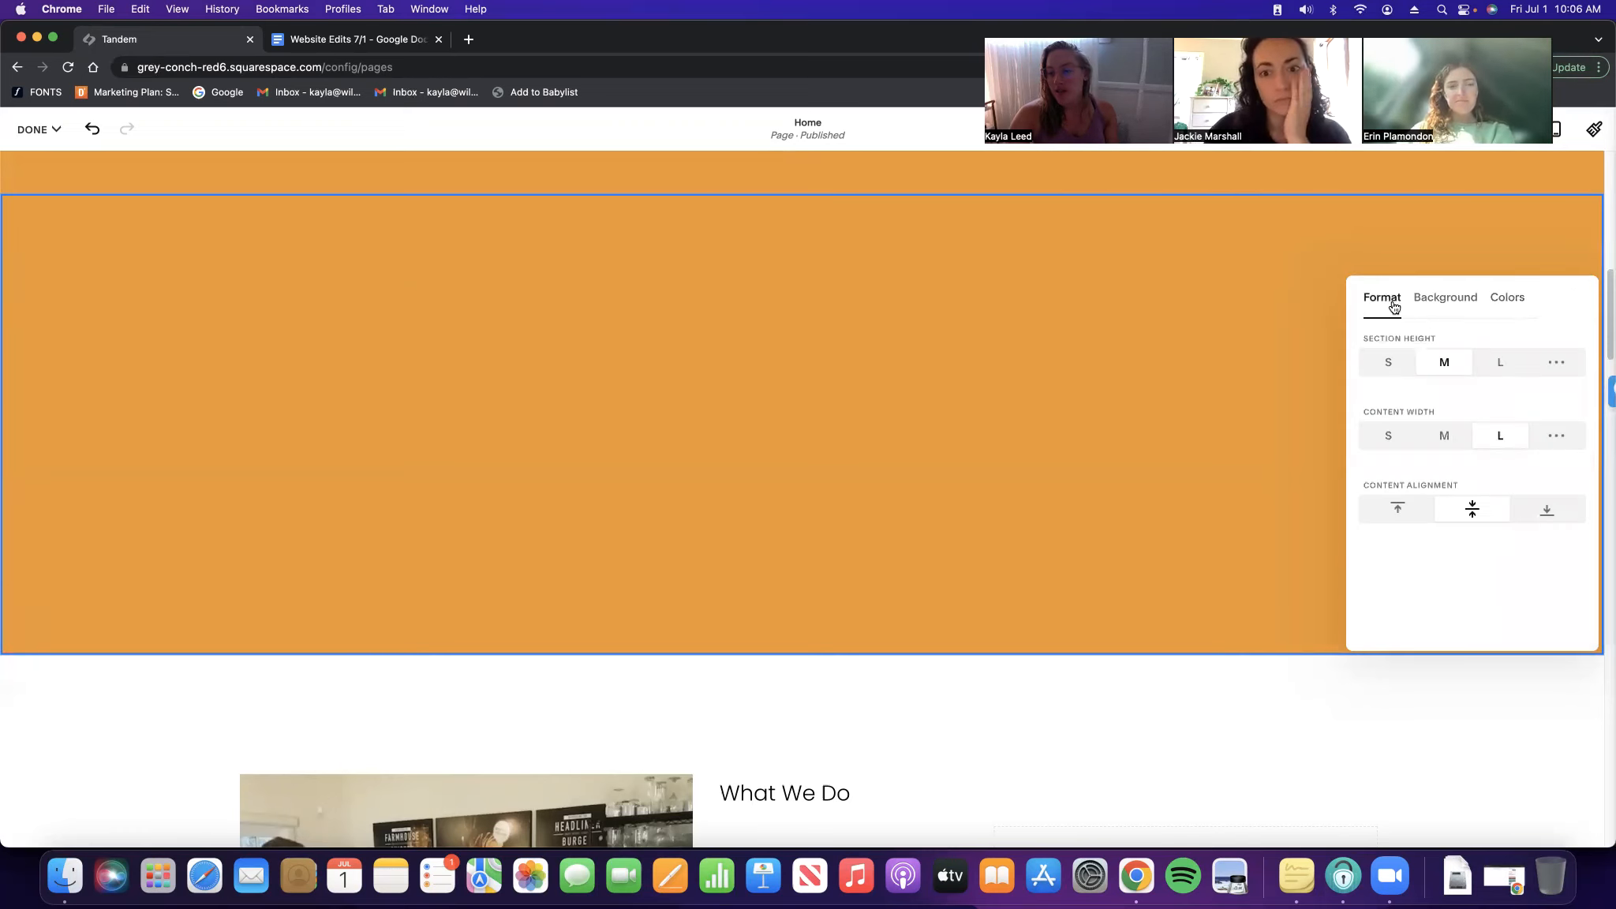
Give the section a custom height of 90
left_click(1390, 363)
left_click(1444, 315)
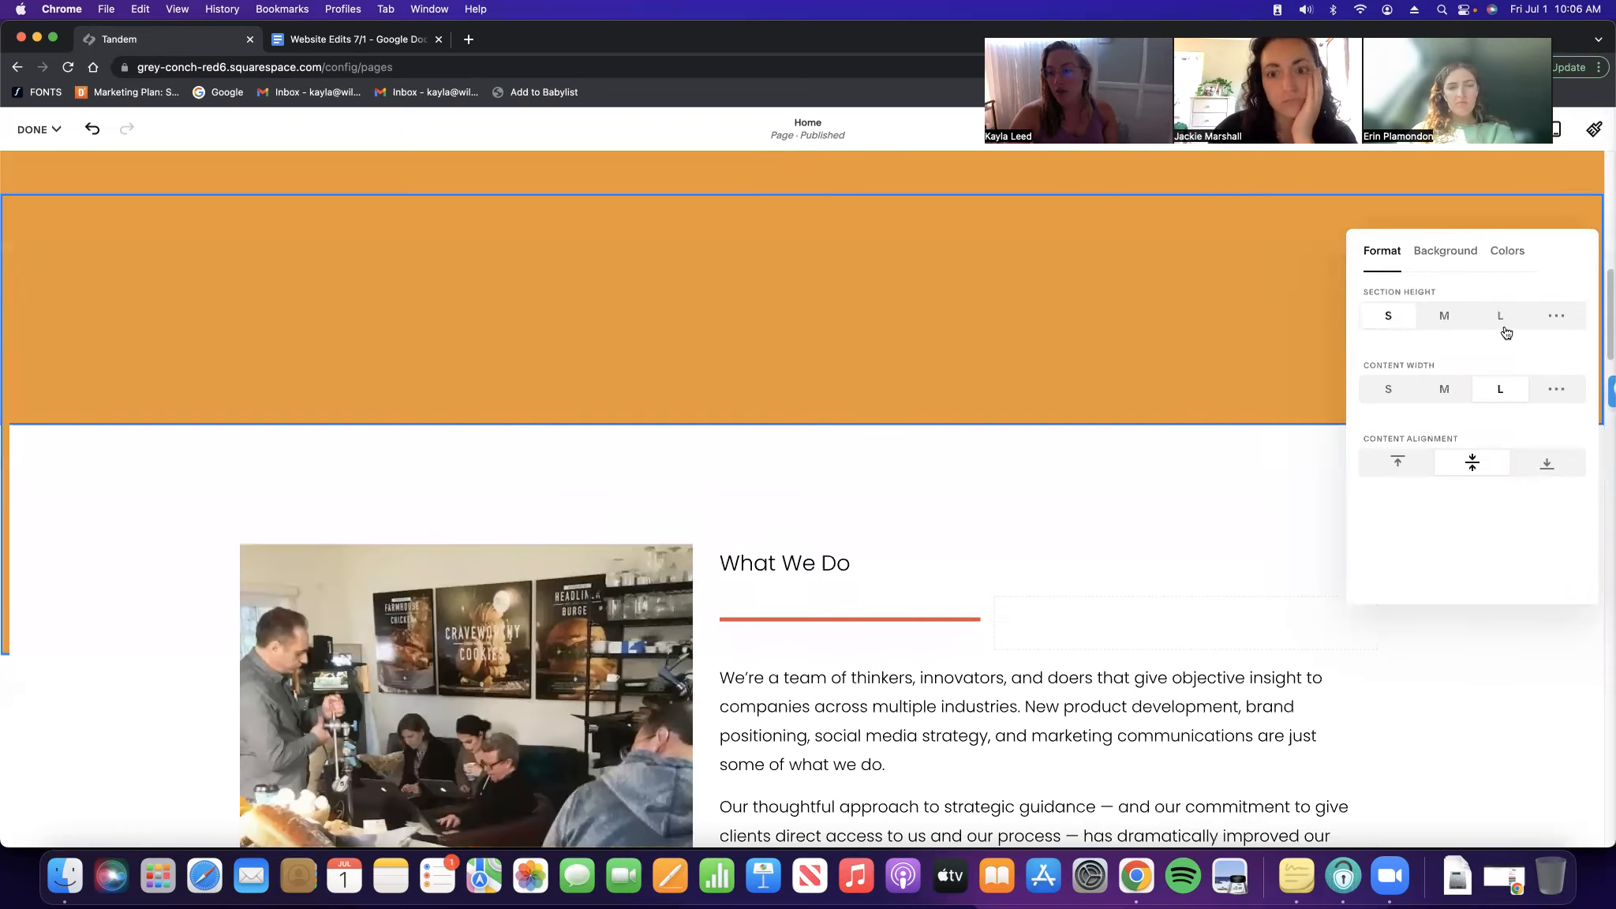
left_click(1500, 317)
left_click(1555, 440)
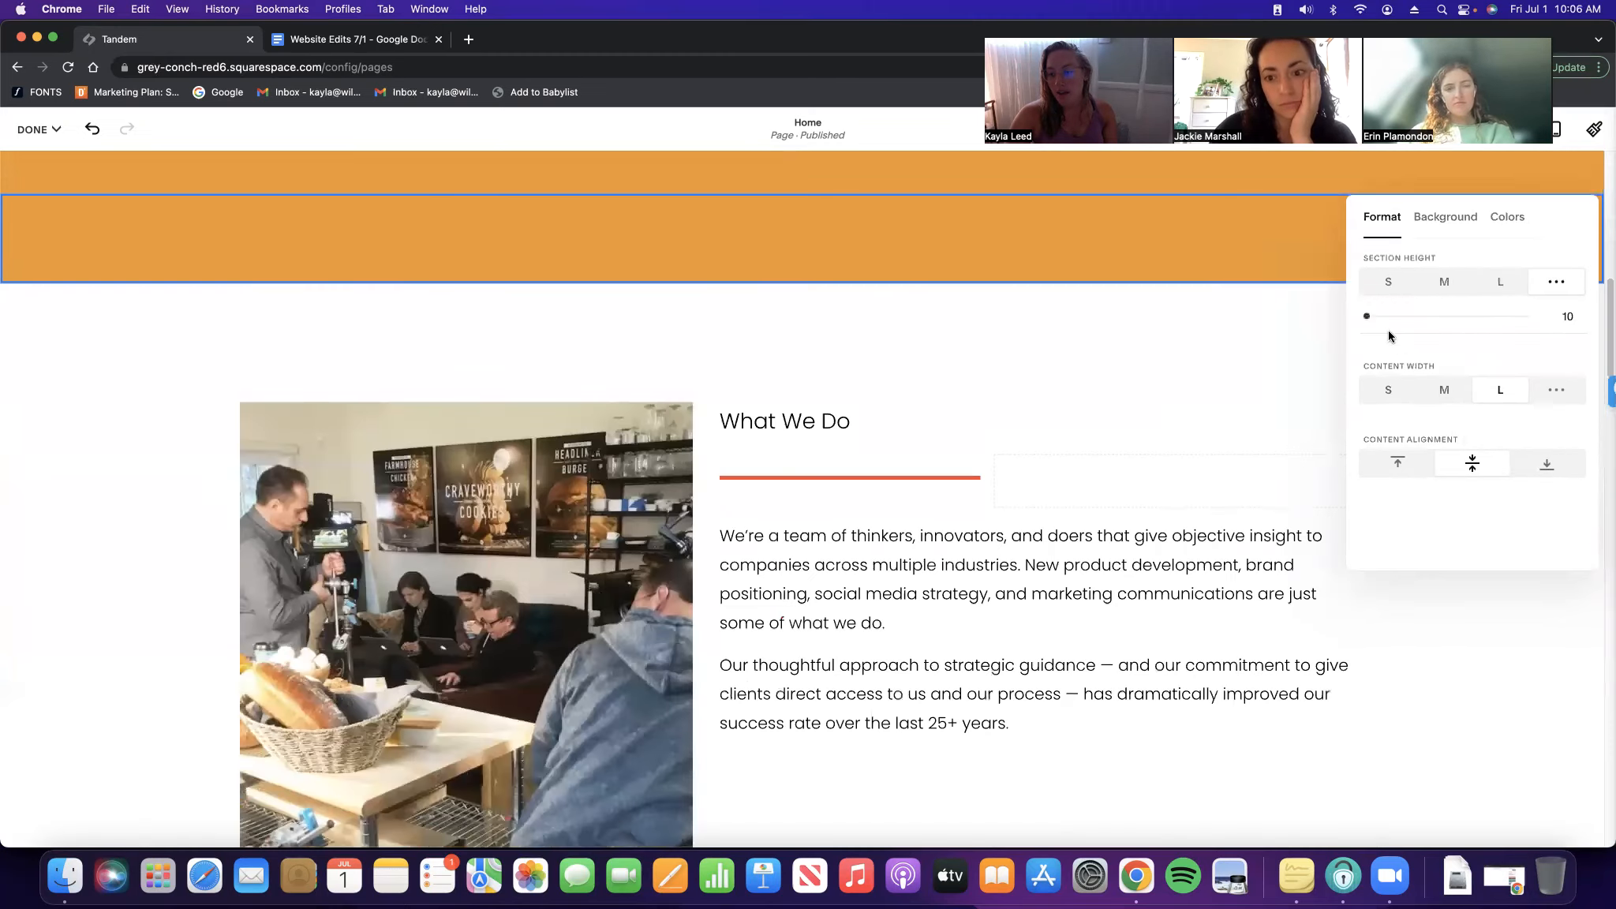
left_click_drag(1373, 317, 1521, 423)
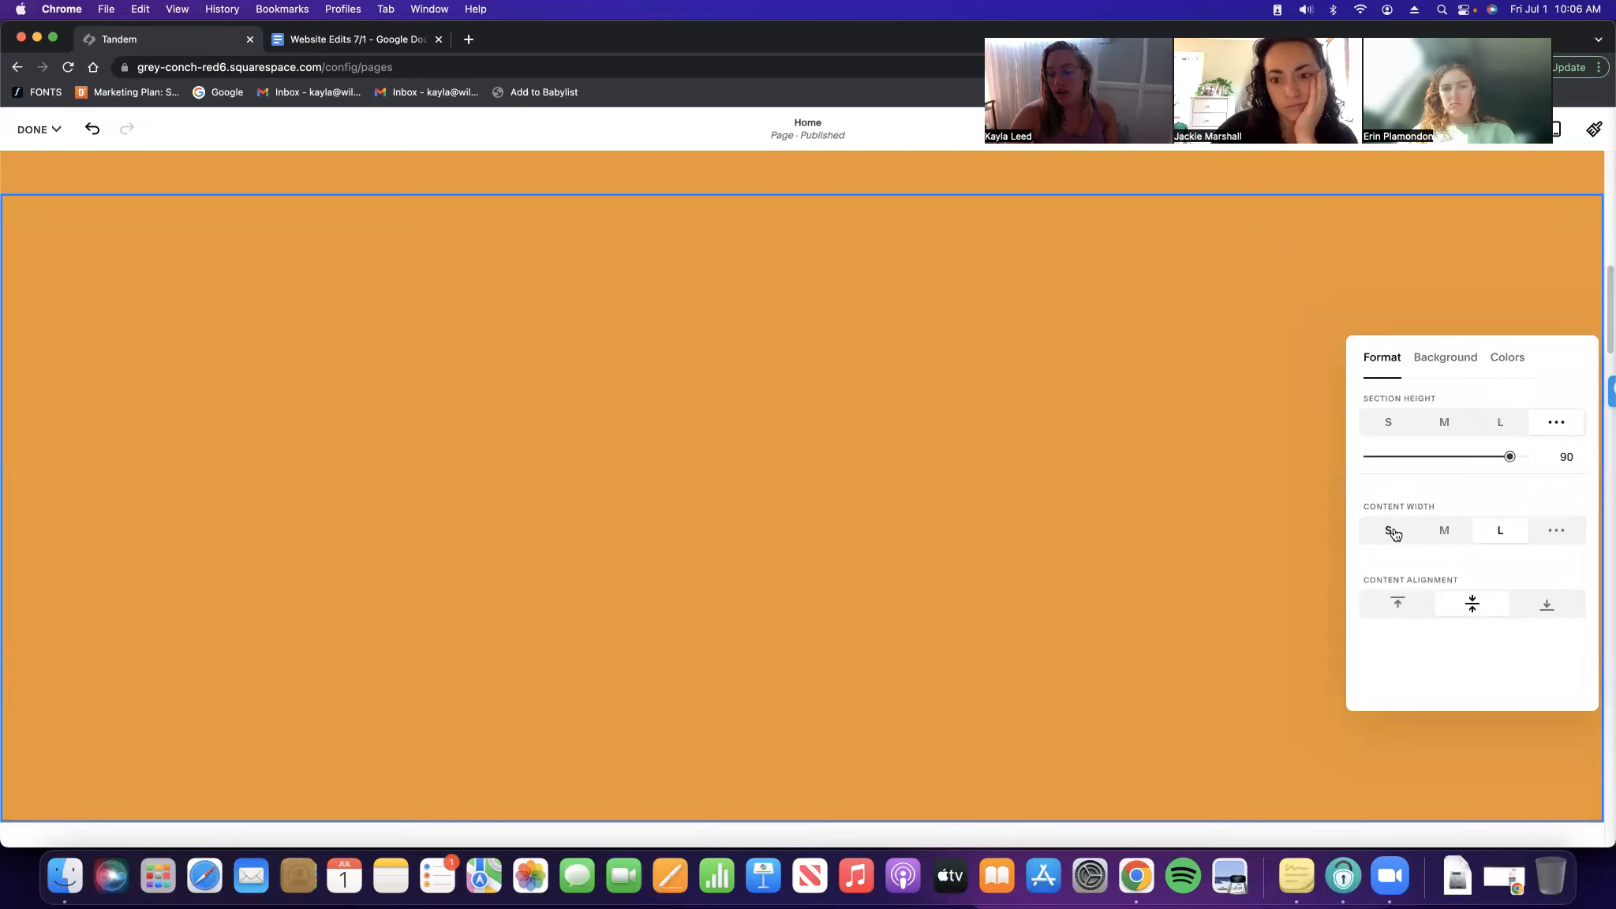
left_click(1016, 288)
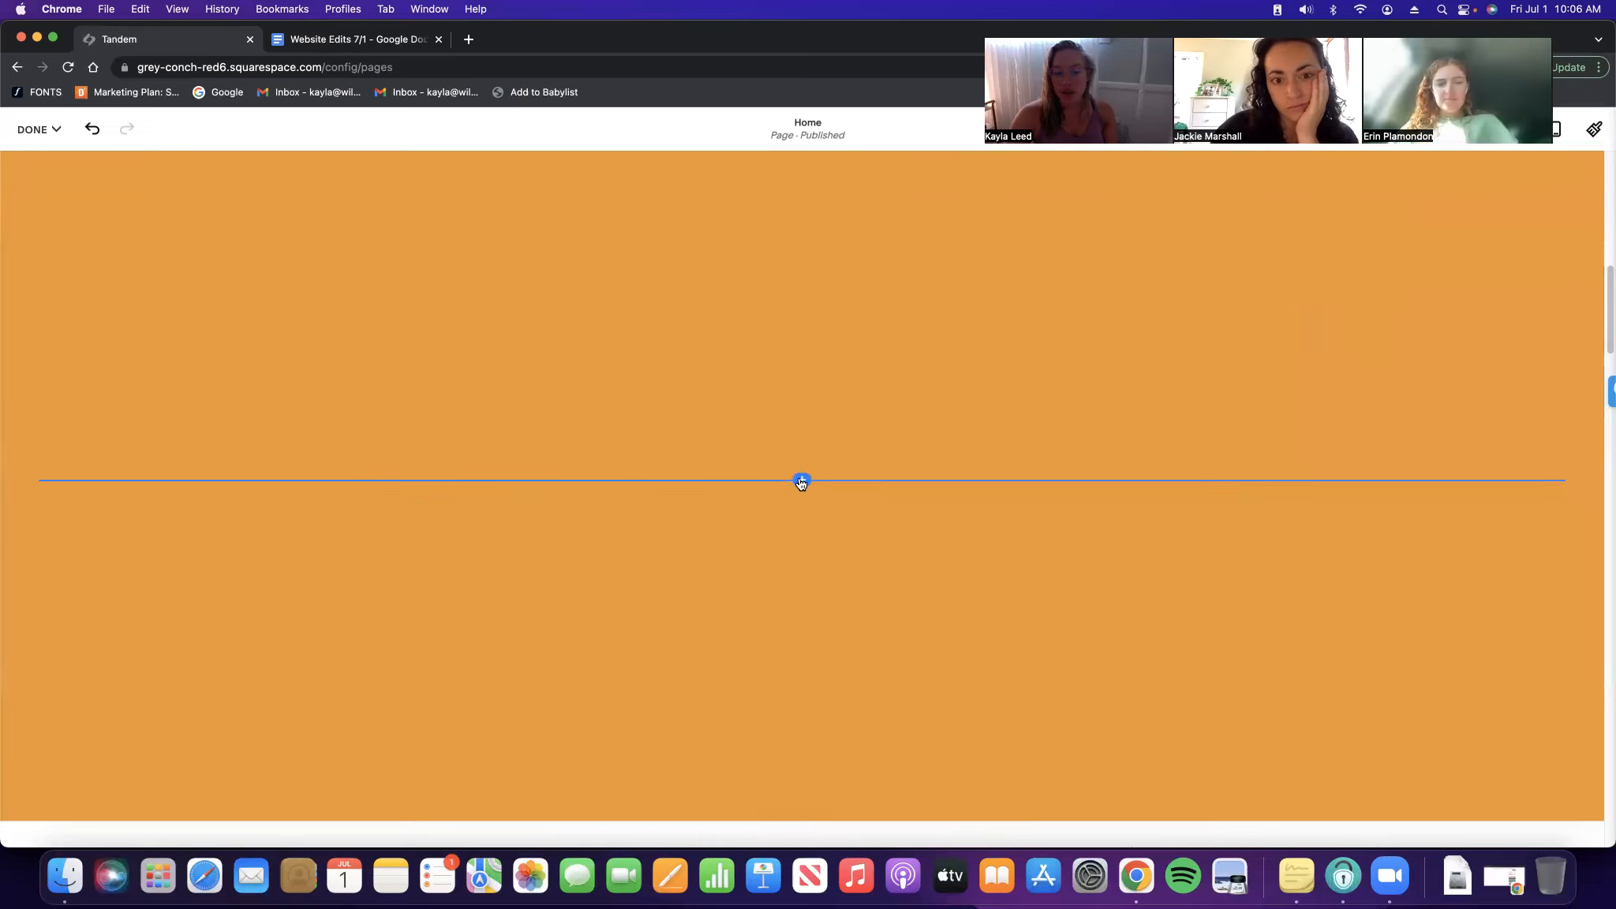
Insert an empty image block into the middle of the section
left_click(801, 480)
left_click(1459, 620)
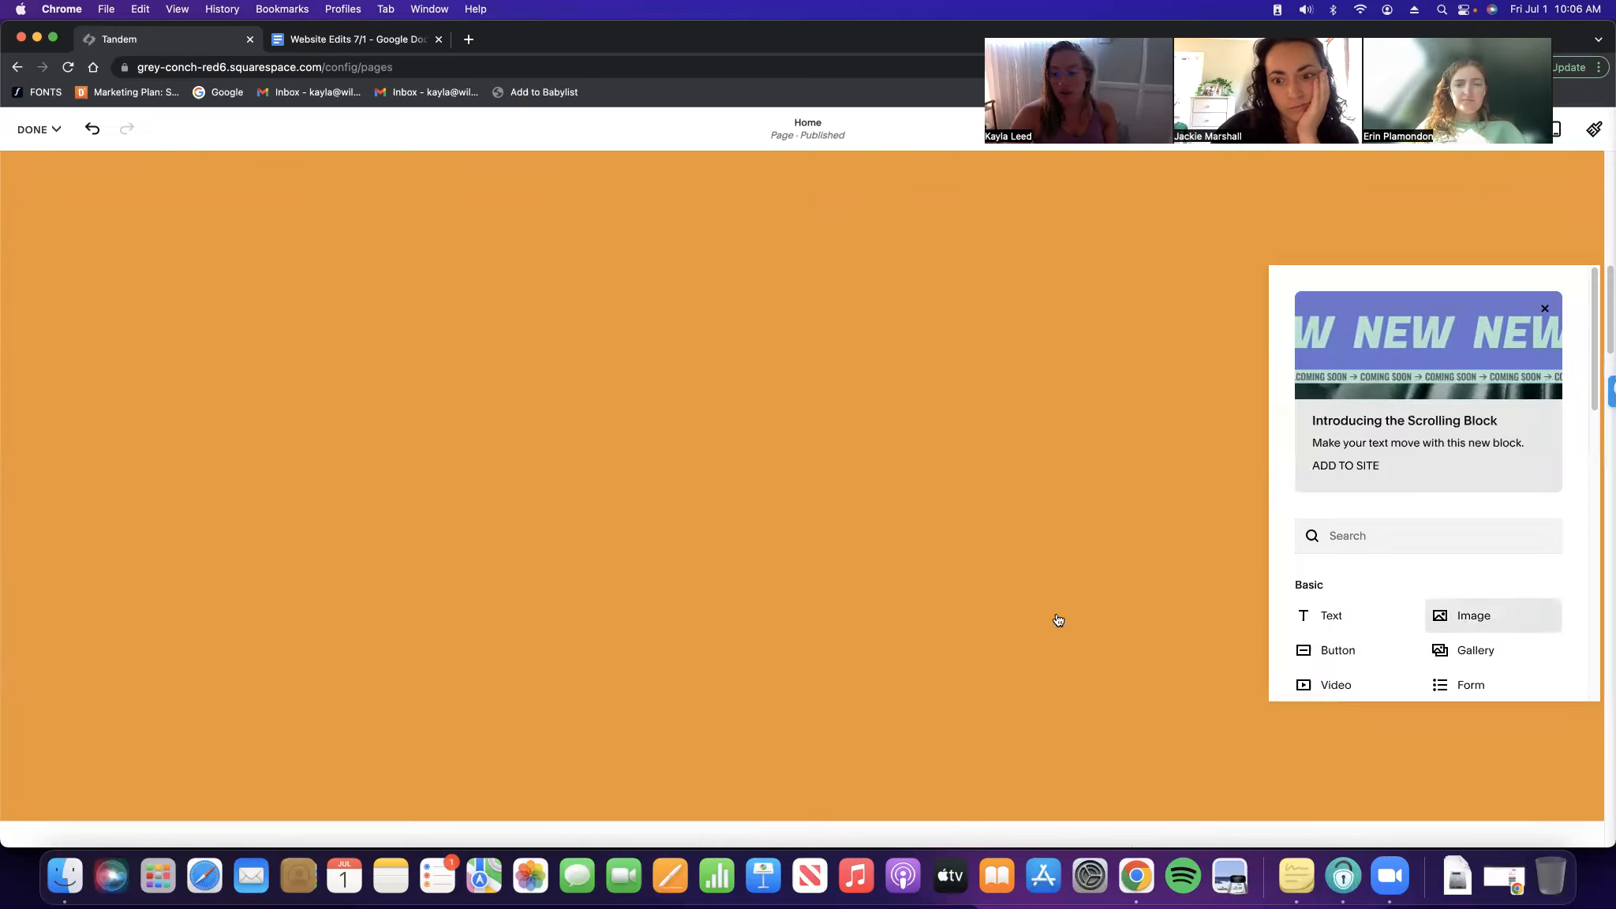
left_click(793, 293)
Set the section's content width to S and align its content bottom-right
left_click(1439, 229)
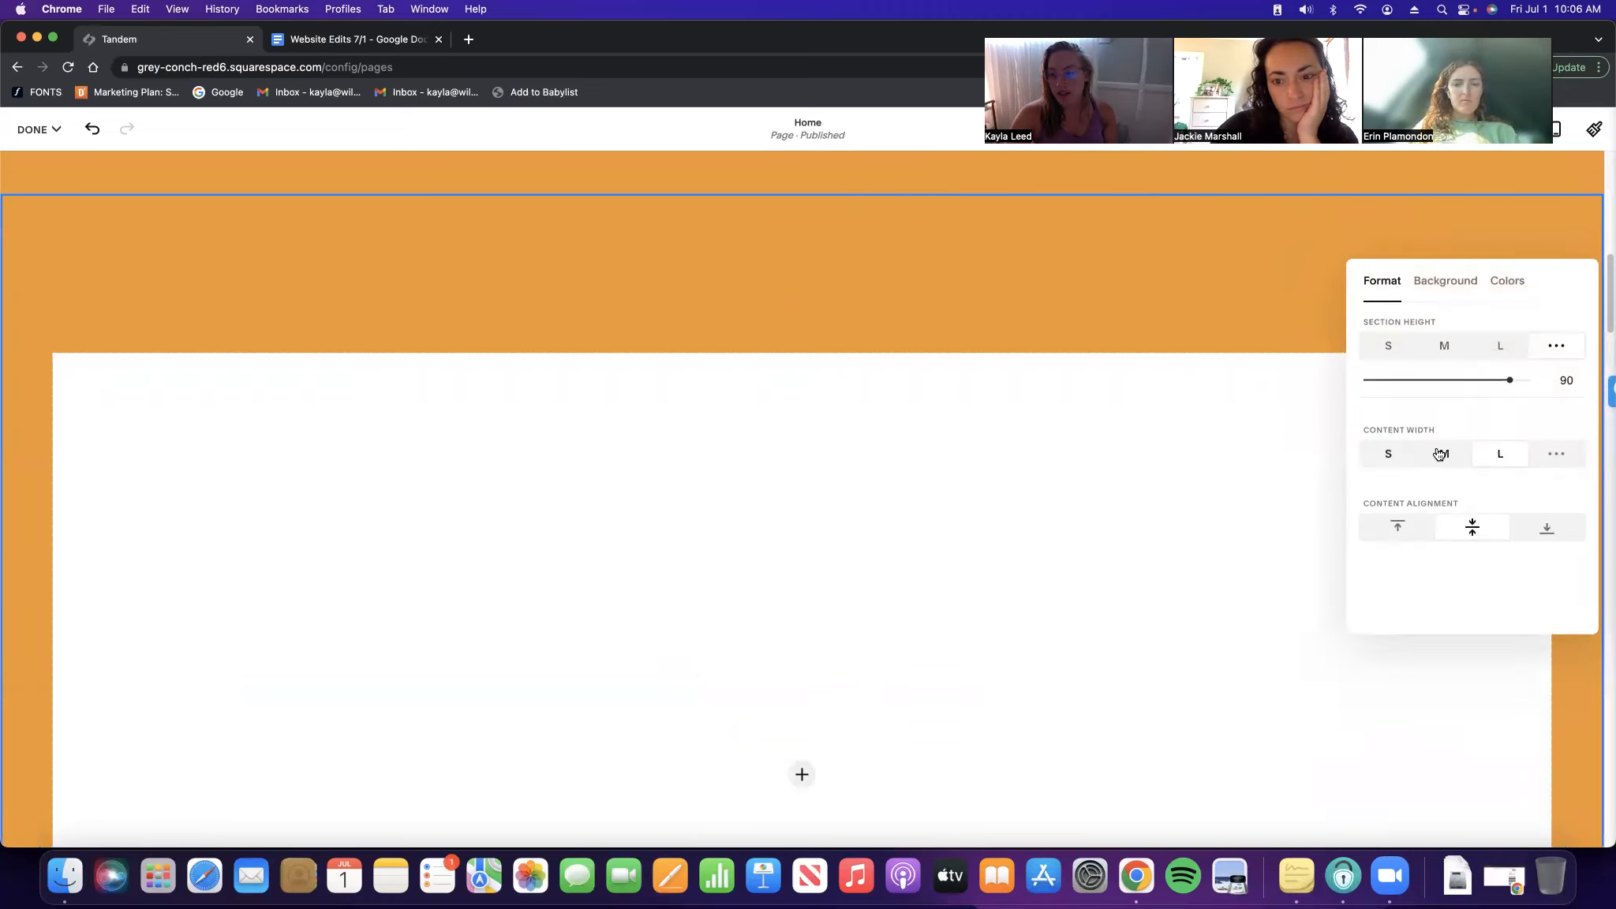
left_click(1403, 457)
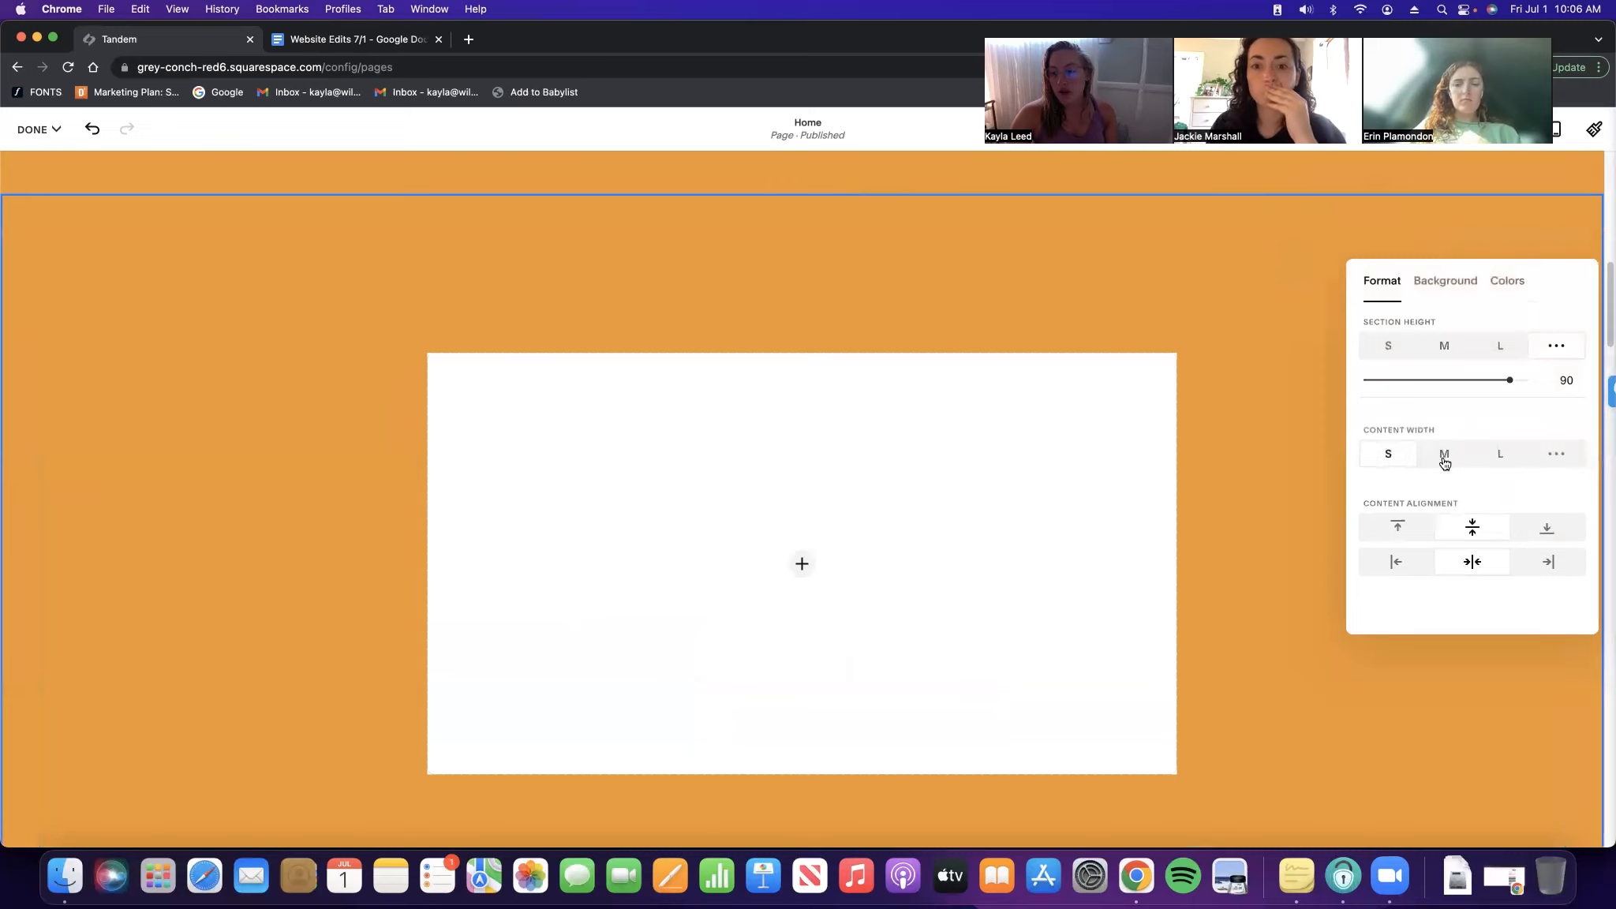
left_click(1444, 461)
left_click(1496, 456)
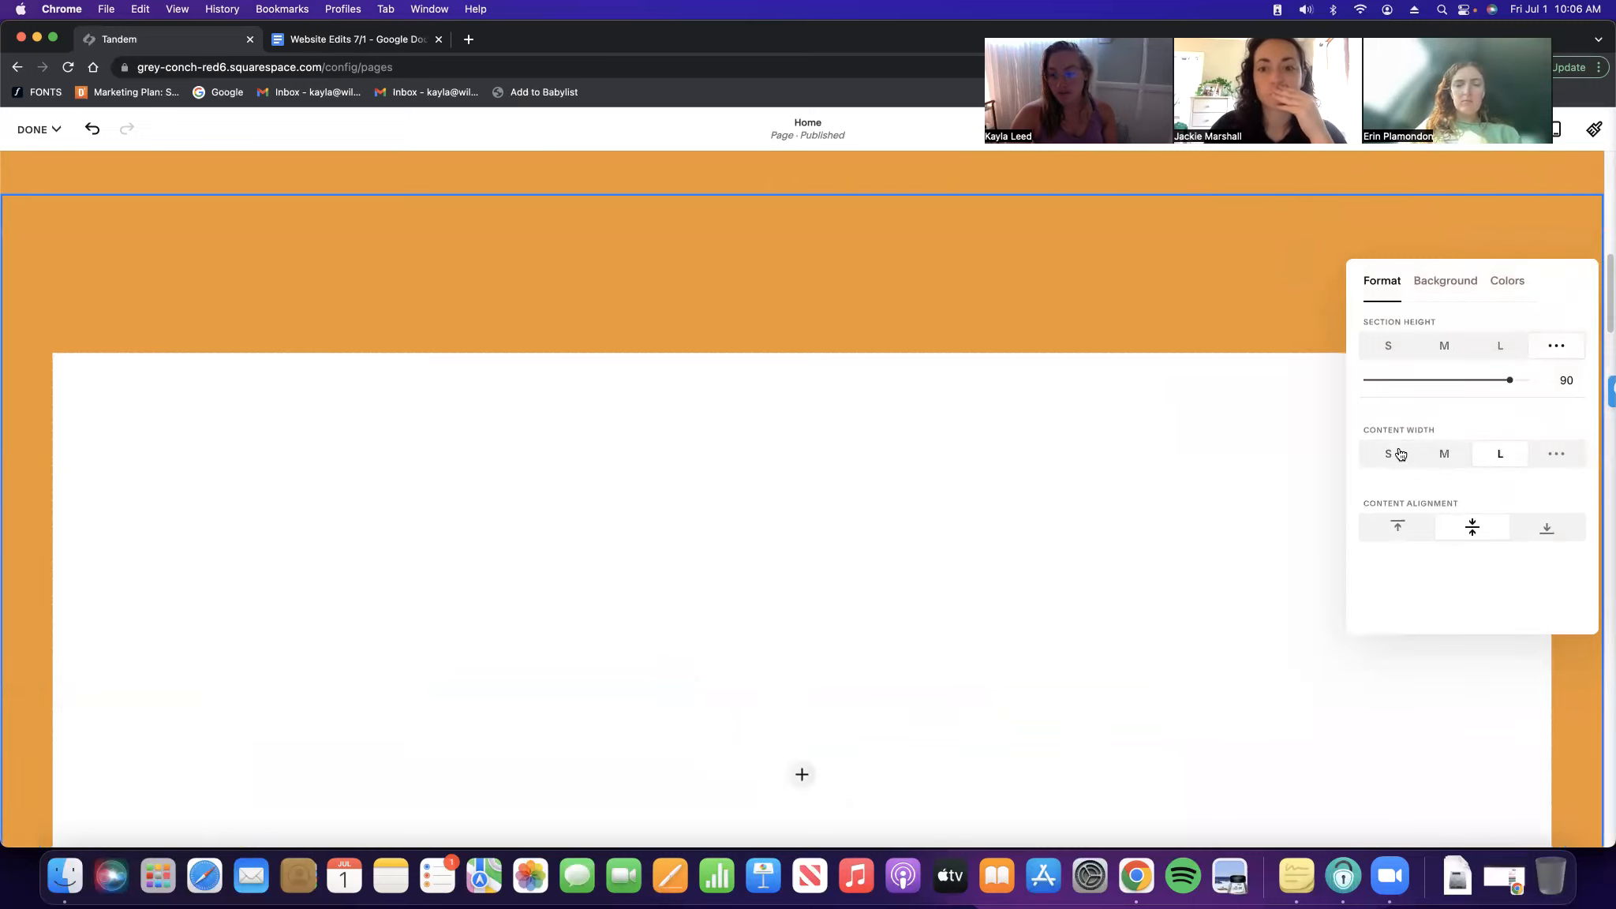
left_click(1395, 455)
left_click(1398, 537)
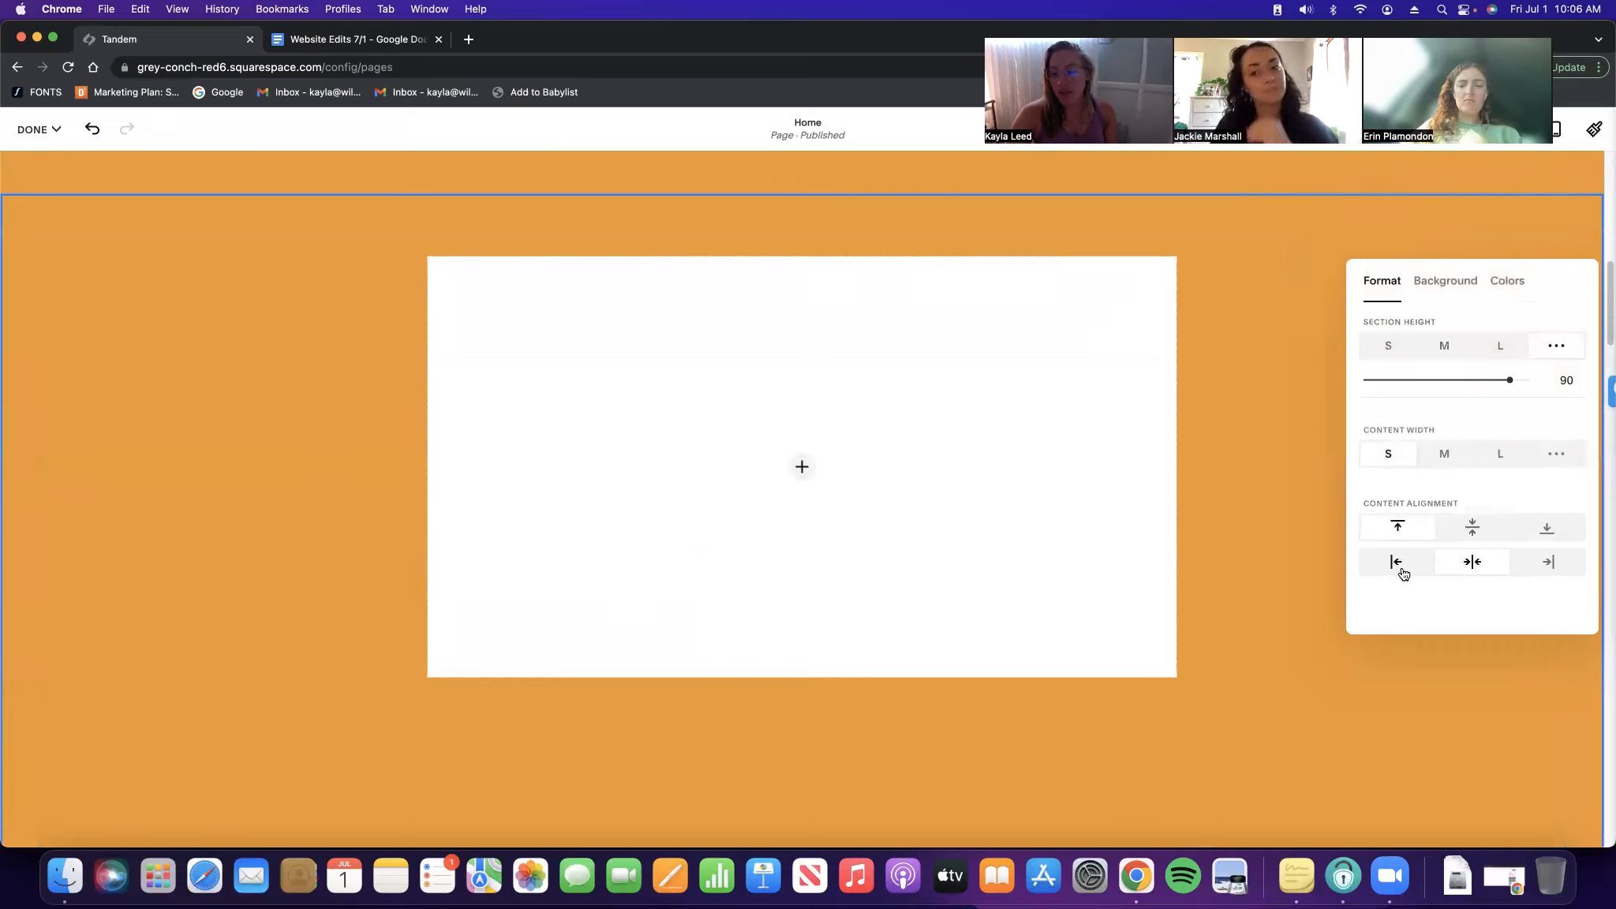
left_click(1397, 564)
left_click(1474, 562)
left_click(1568, 531)
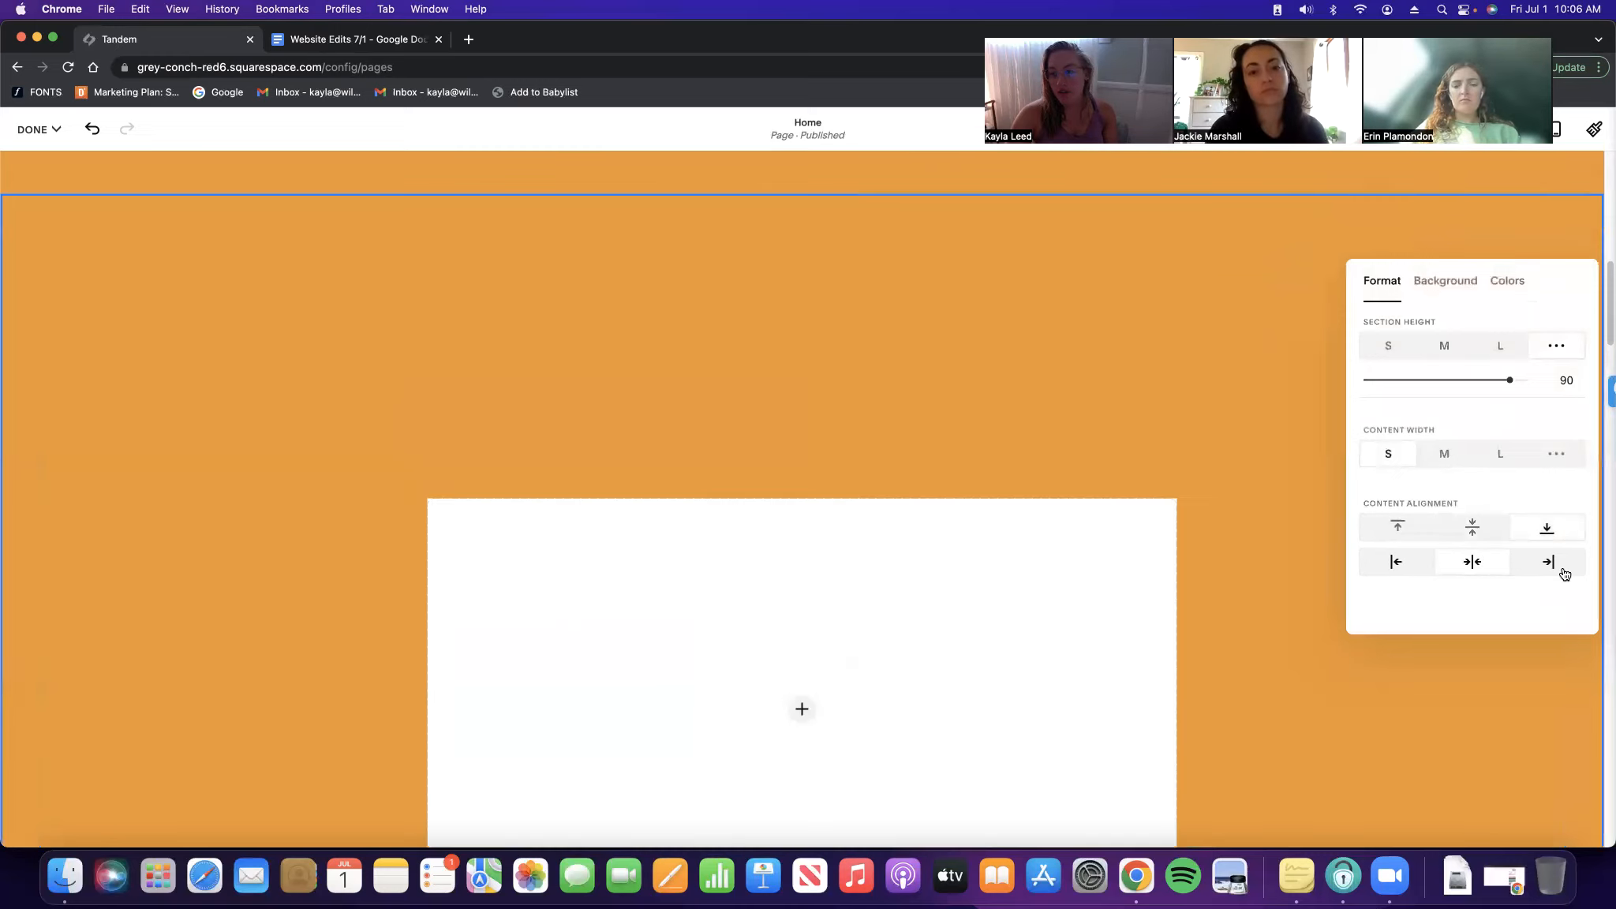
left_click(1561, 570)
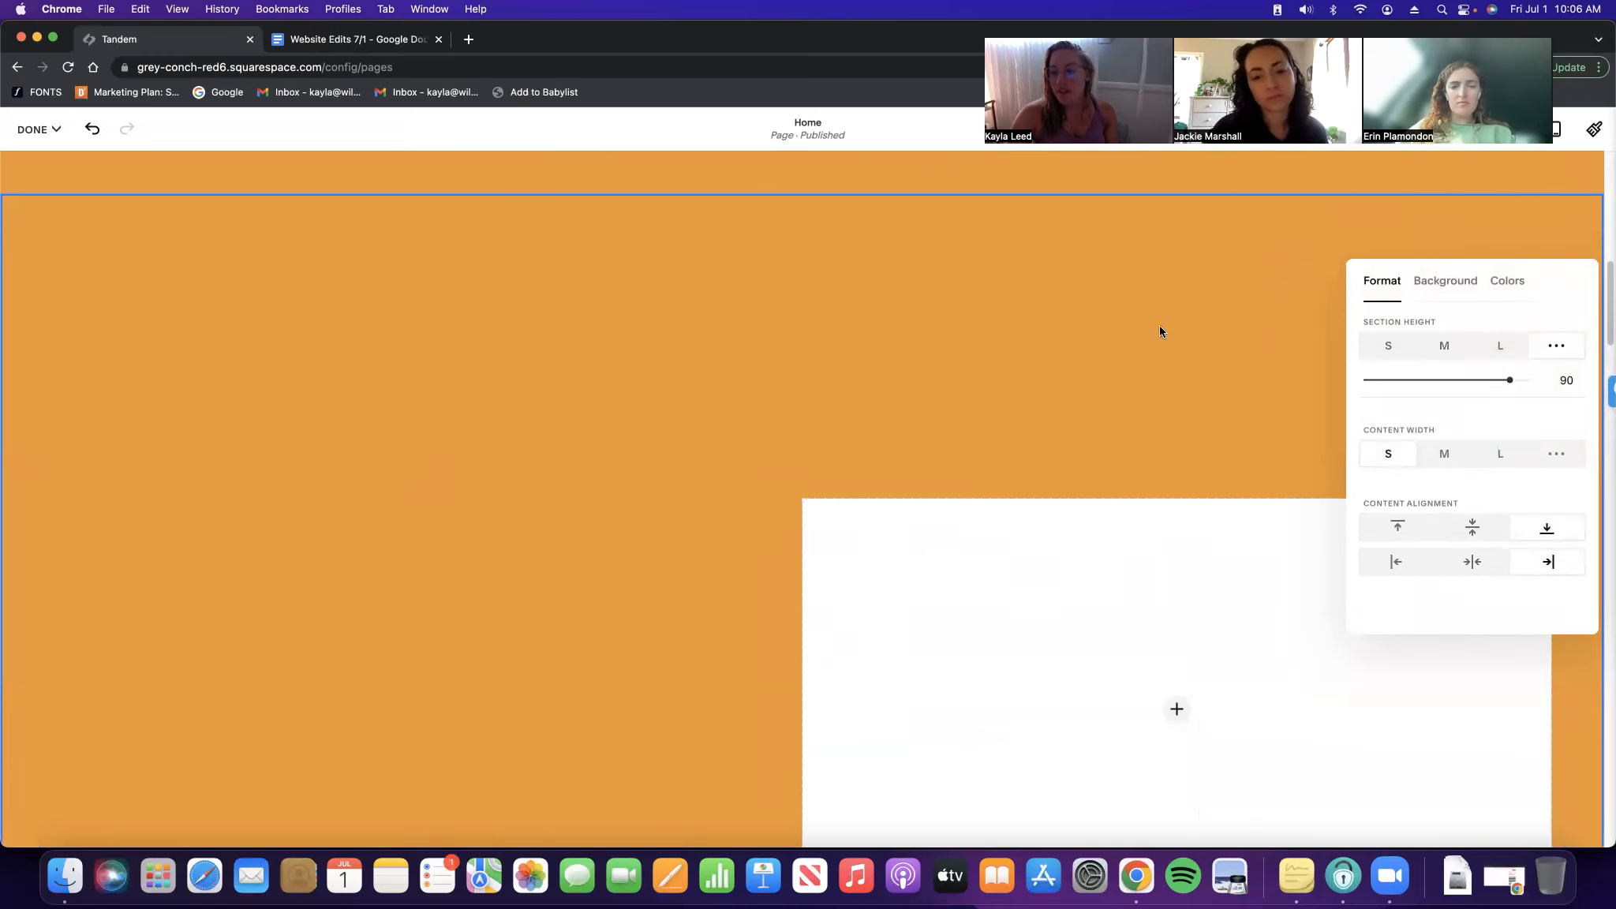
left_click(1126, 347)
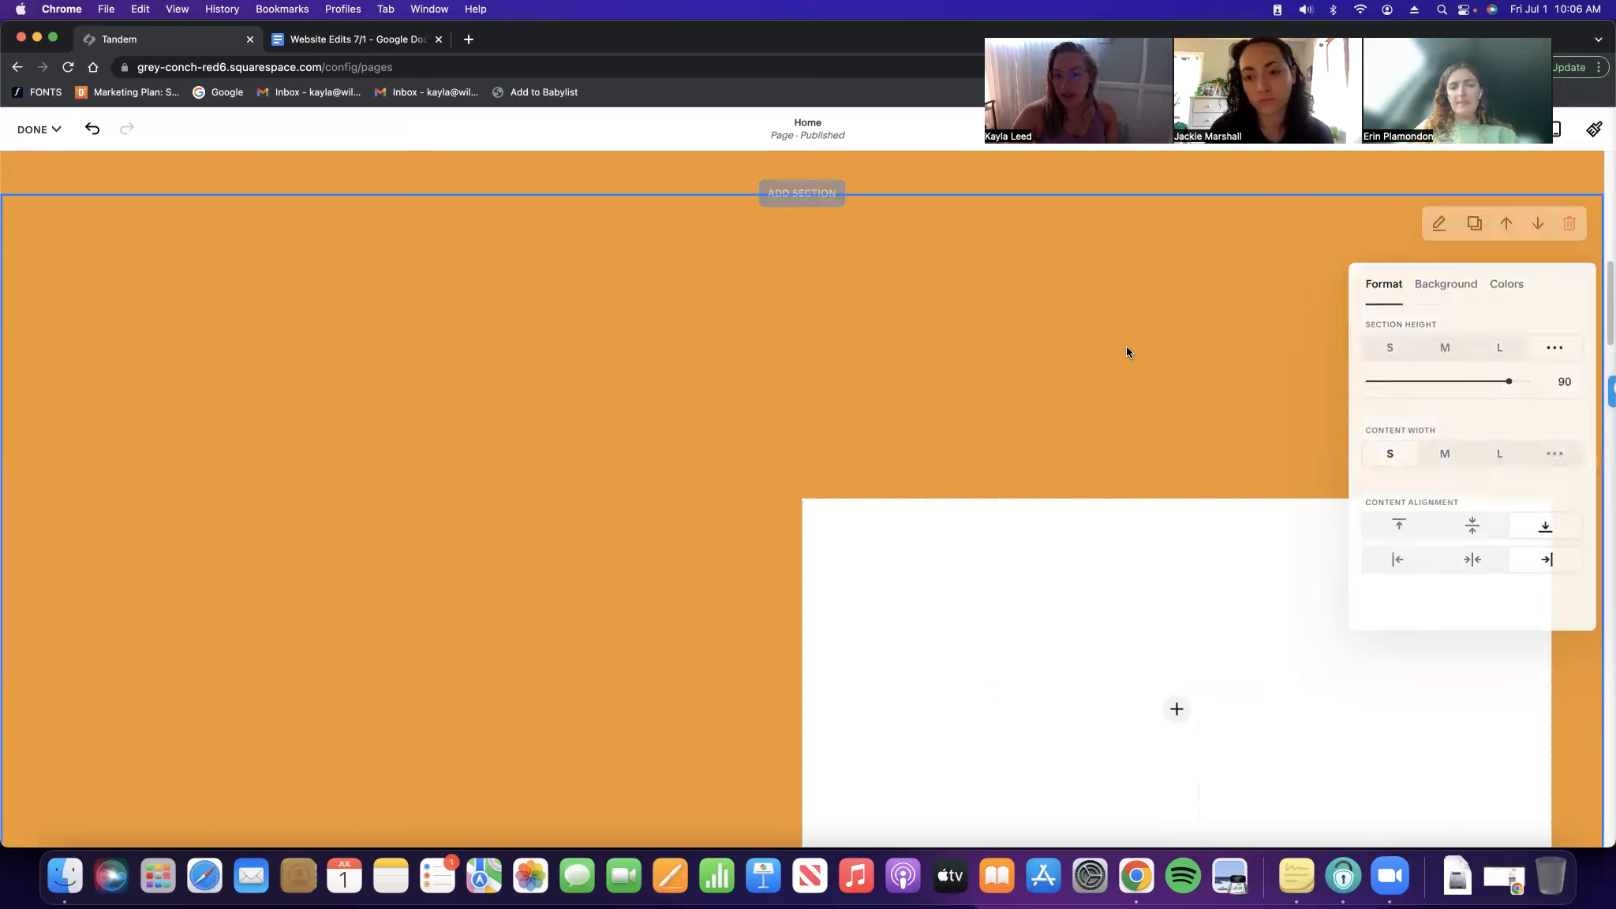
scroll(1176, 360, "down", 2)
Delete the image block and discard all unsaved homepage edits
left_click(1046, 542)
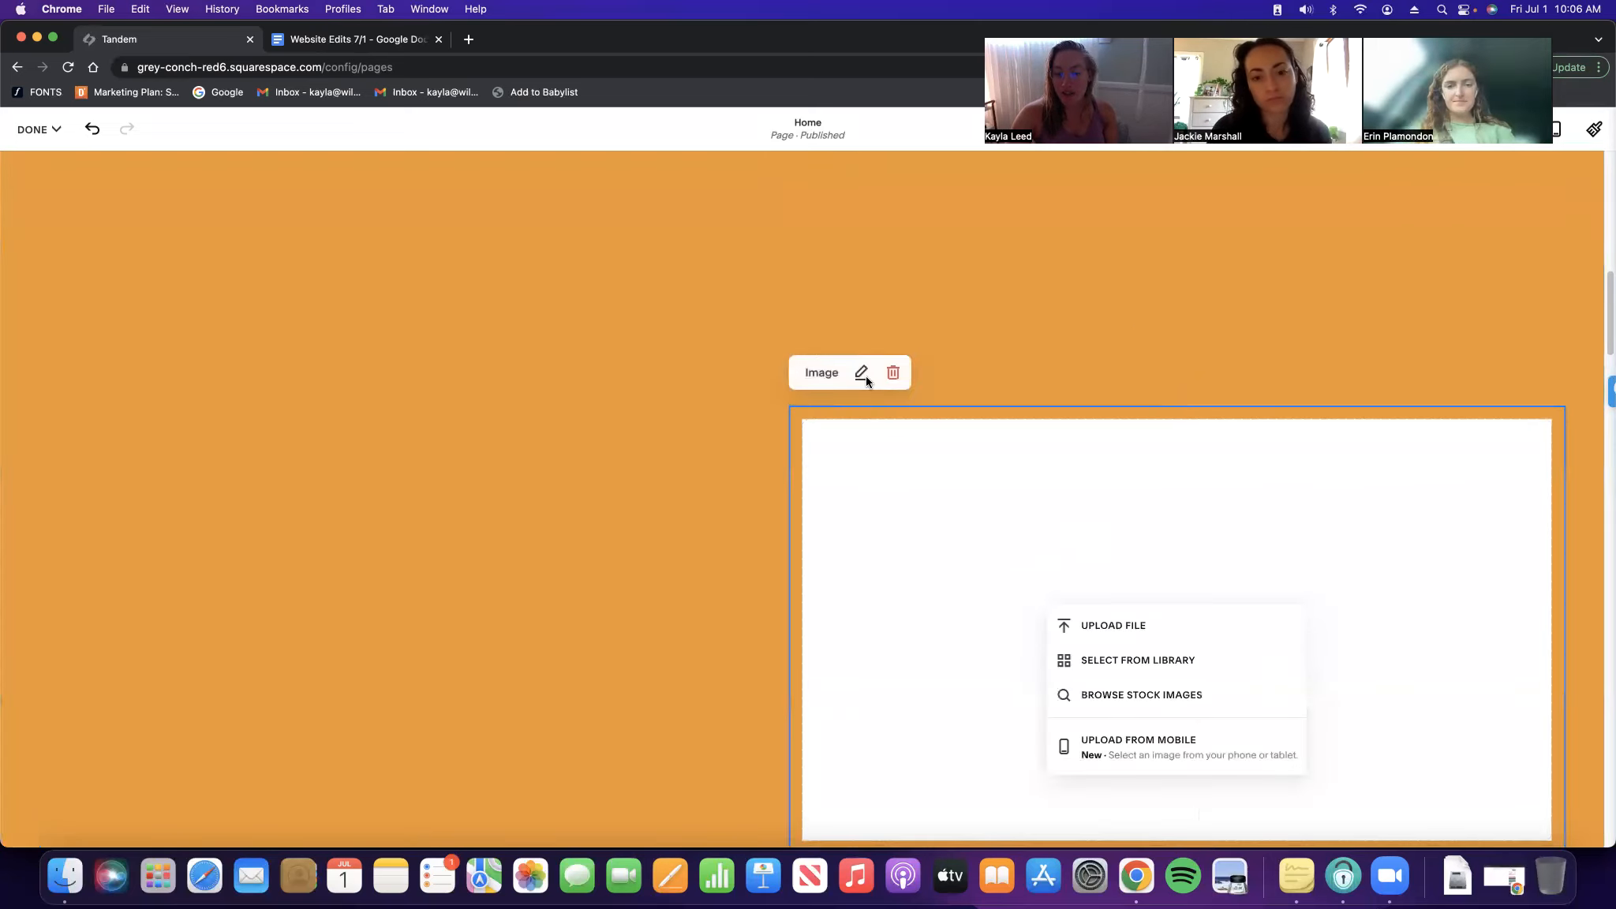
left_click(892, 373)
left_click(895, 524)
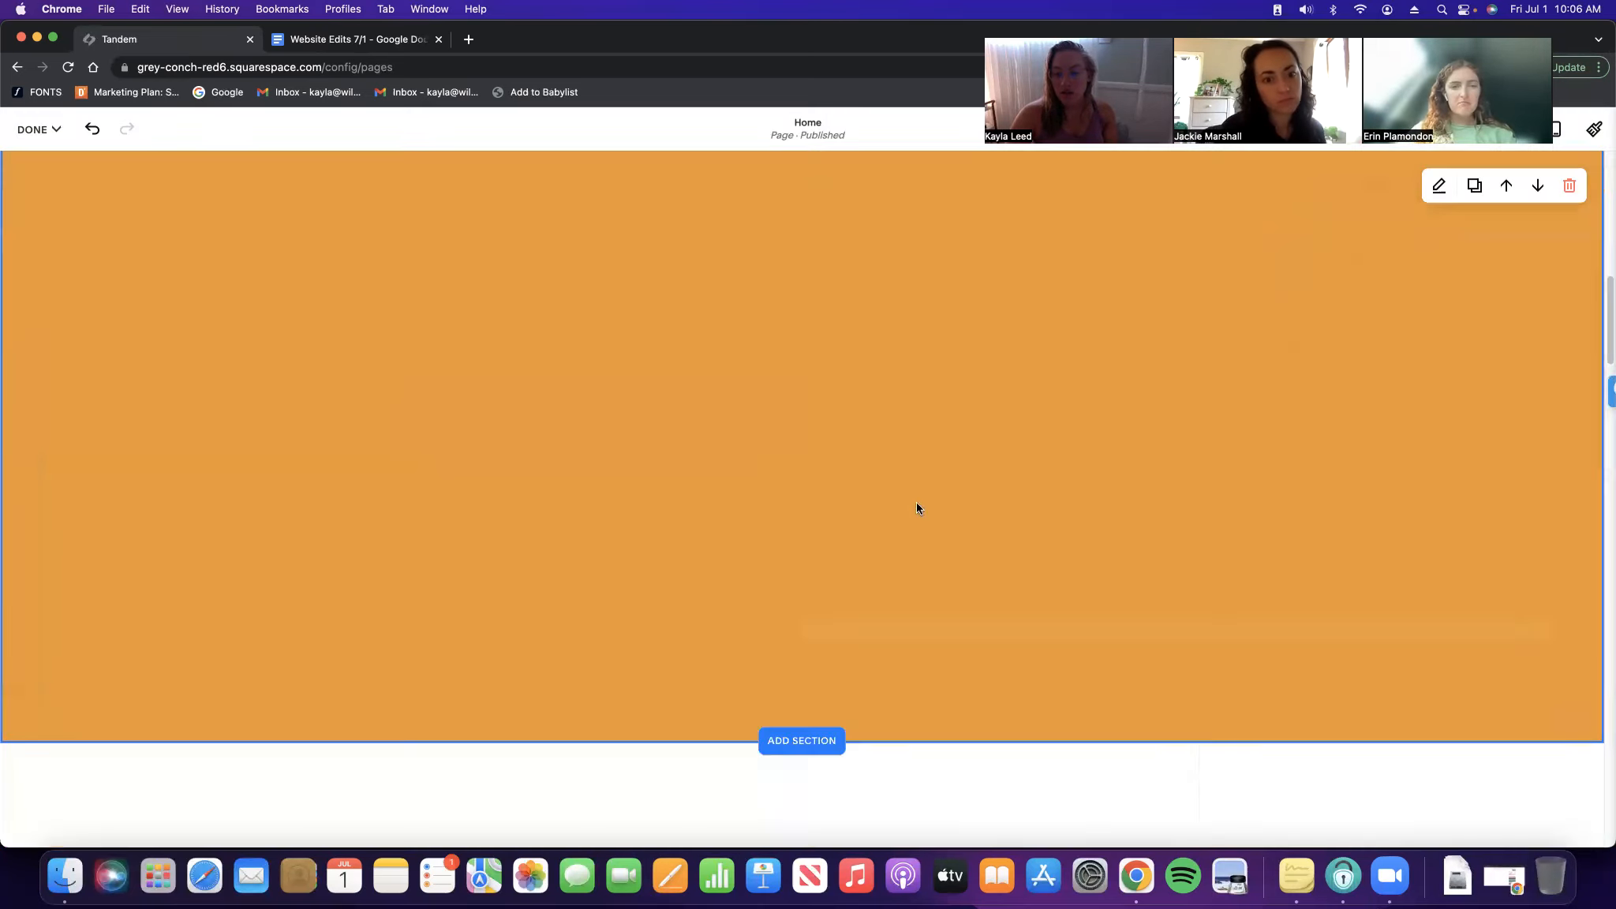
scroll(772, 391, "up", 2)
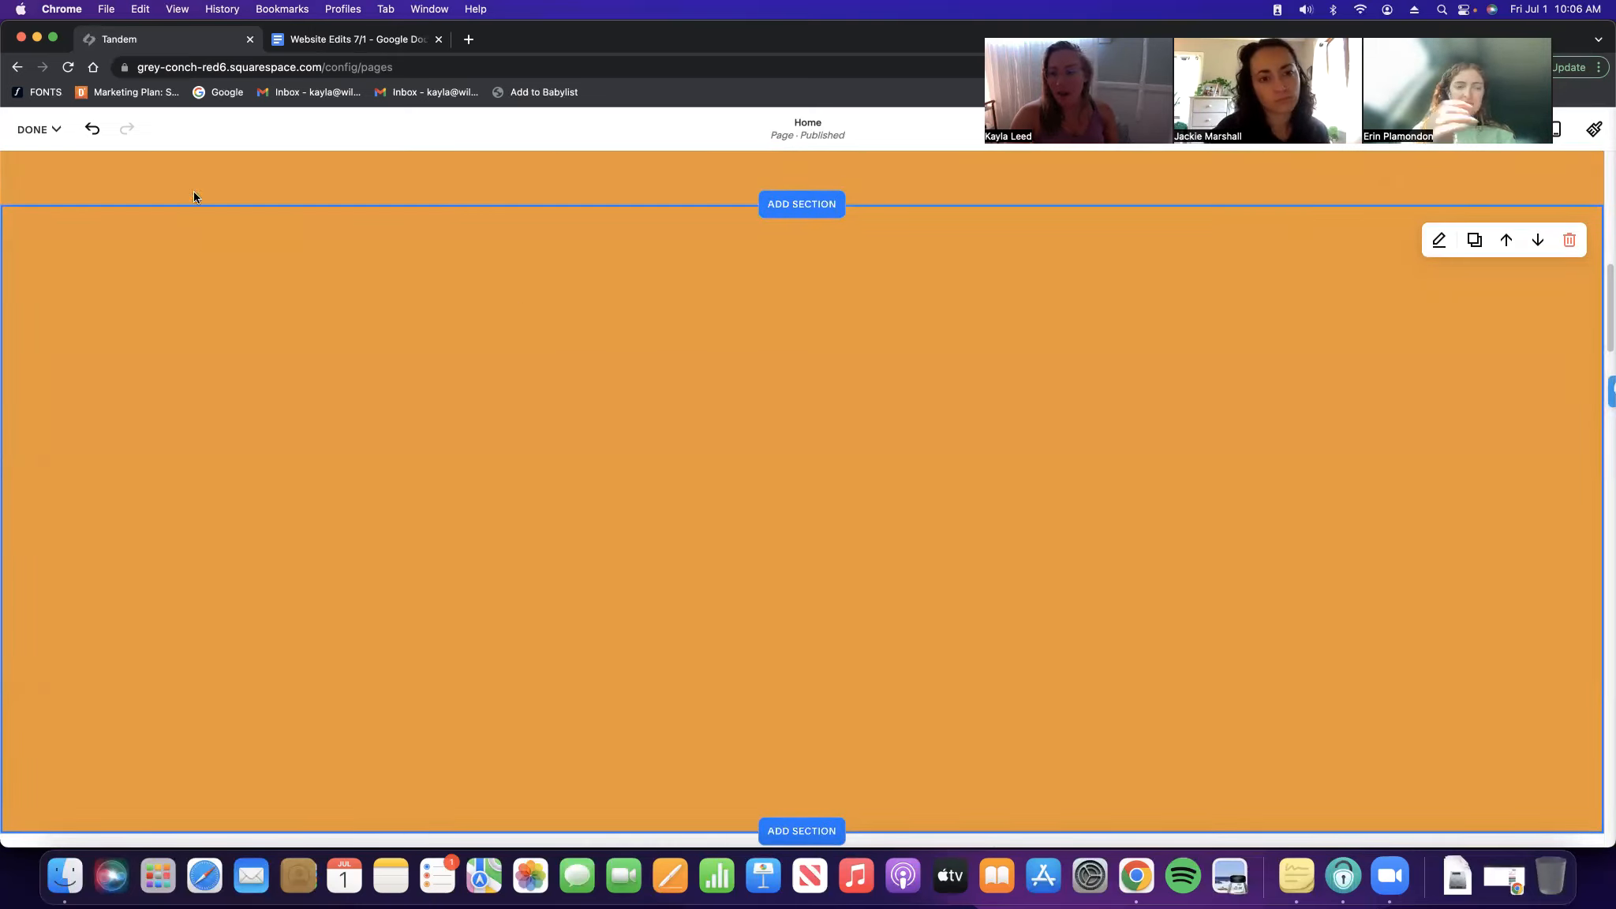
left_click(36, 129)
left_click(67, 204)
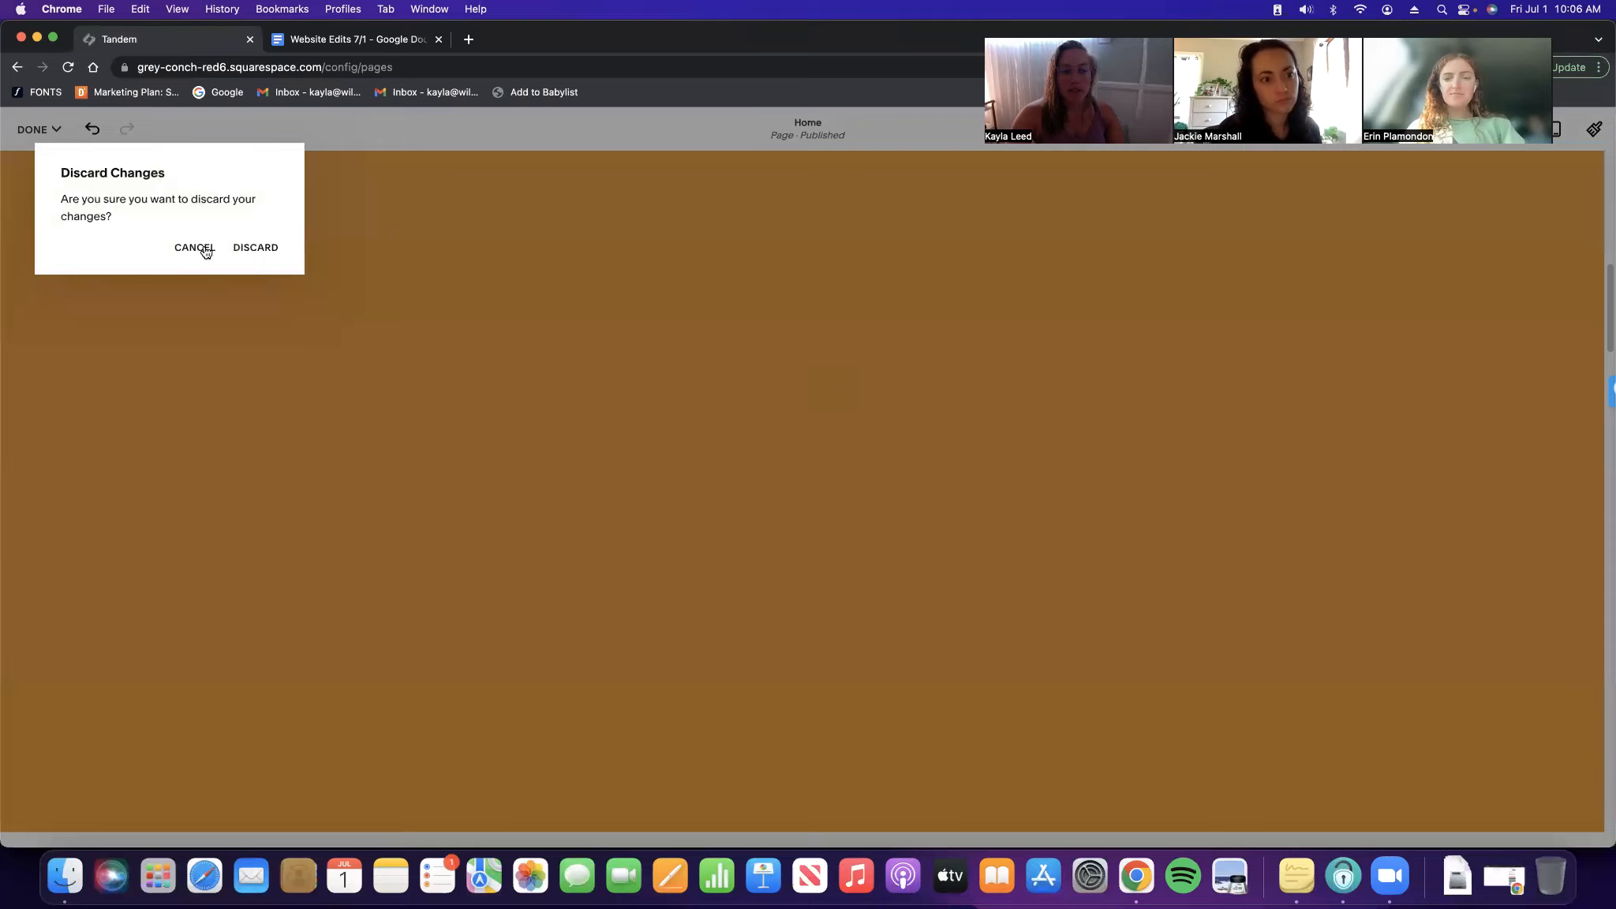
left_click(250, 248)
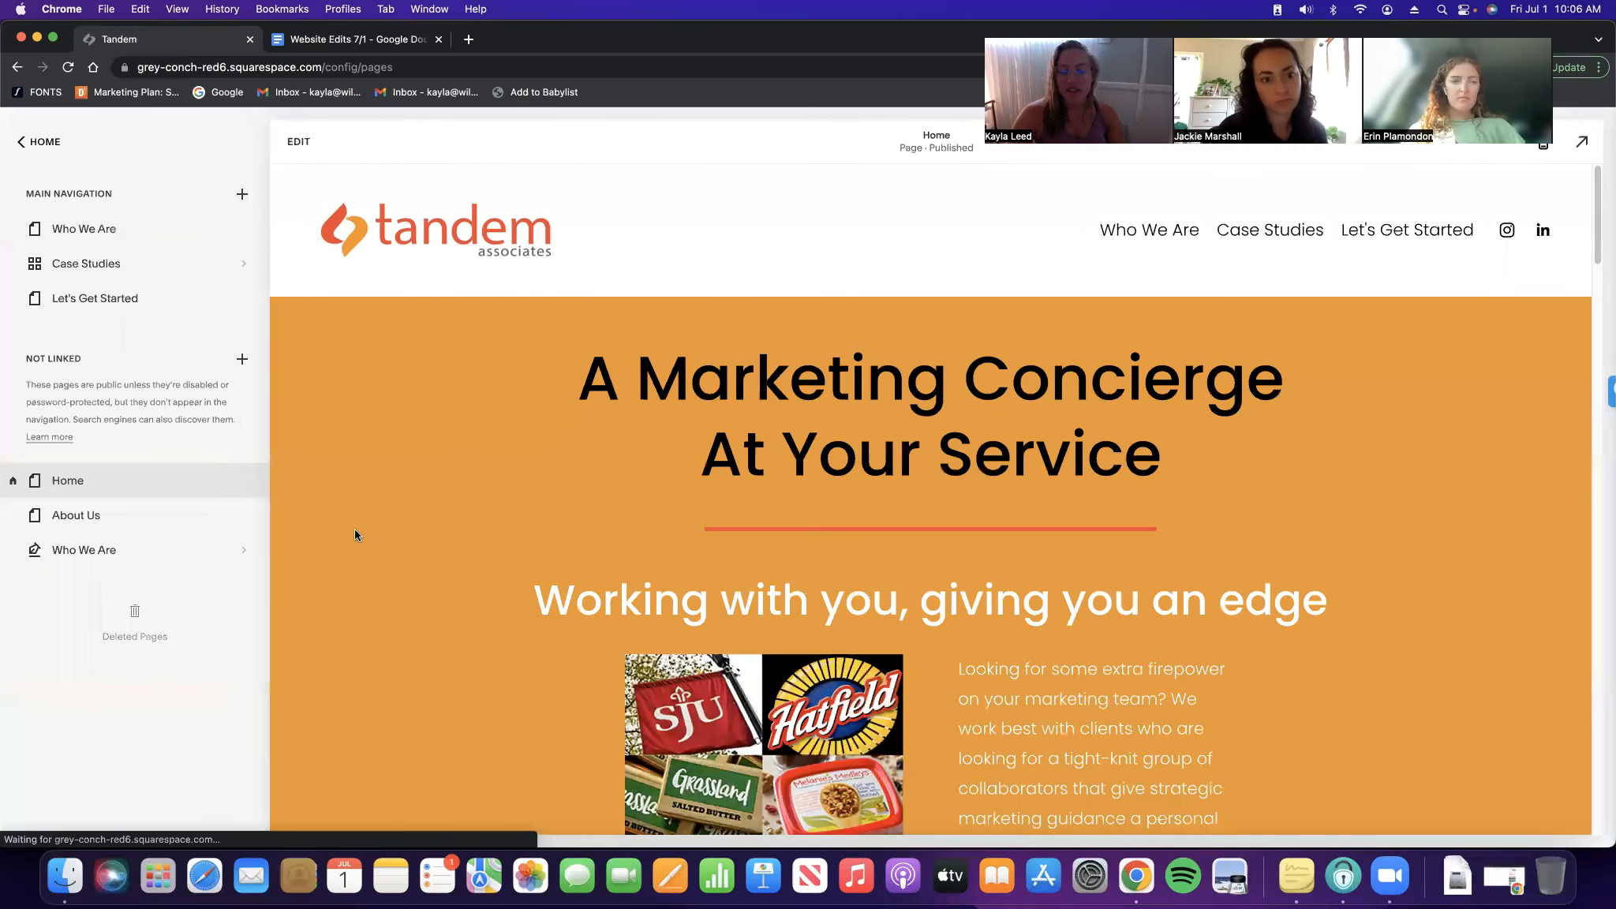
Re-enter editing and open the Add a Section chooser below the orange intro
left_click(296, 143)
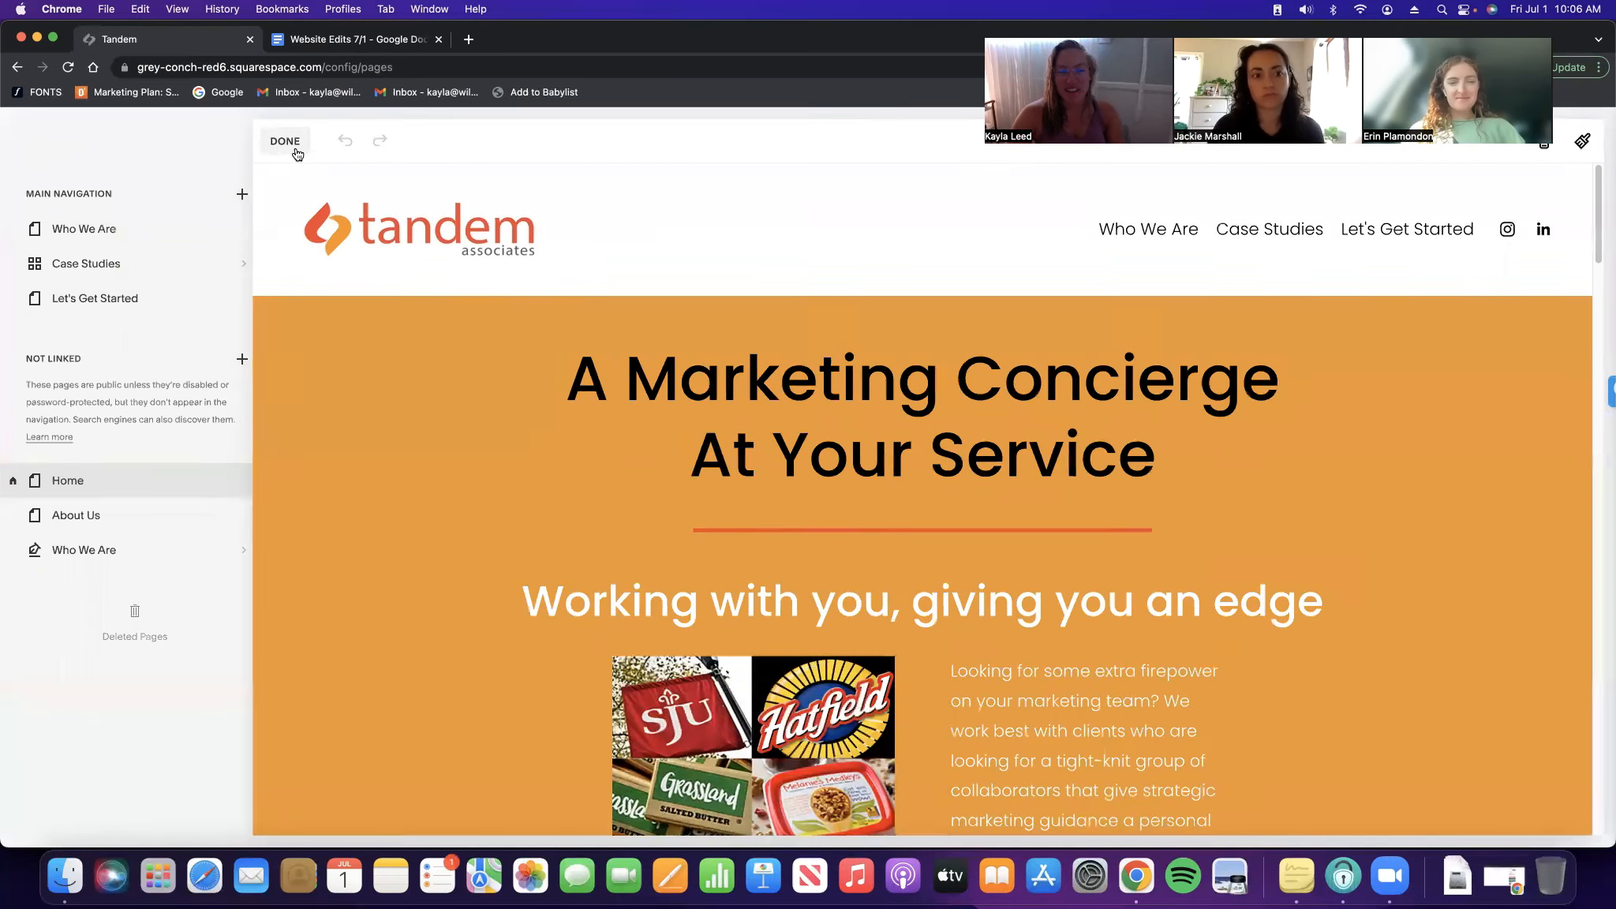
scroll(994, 544, "down", 5)
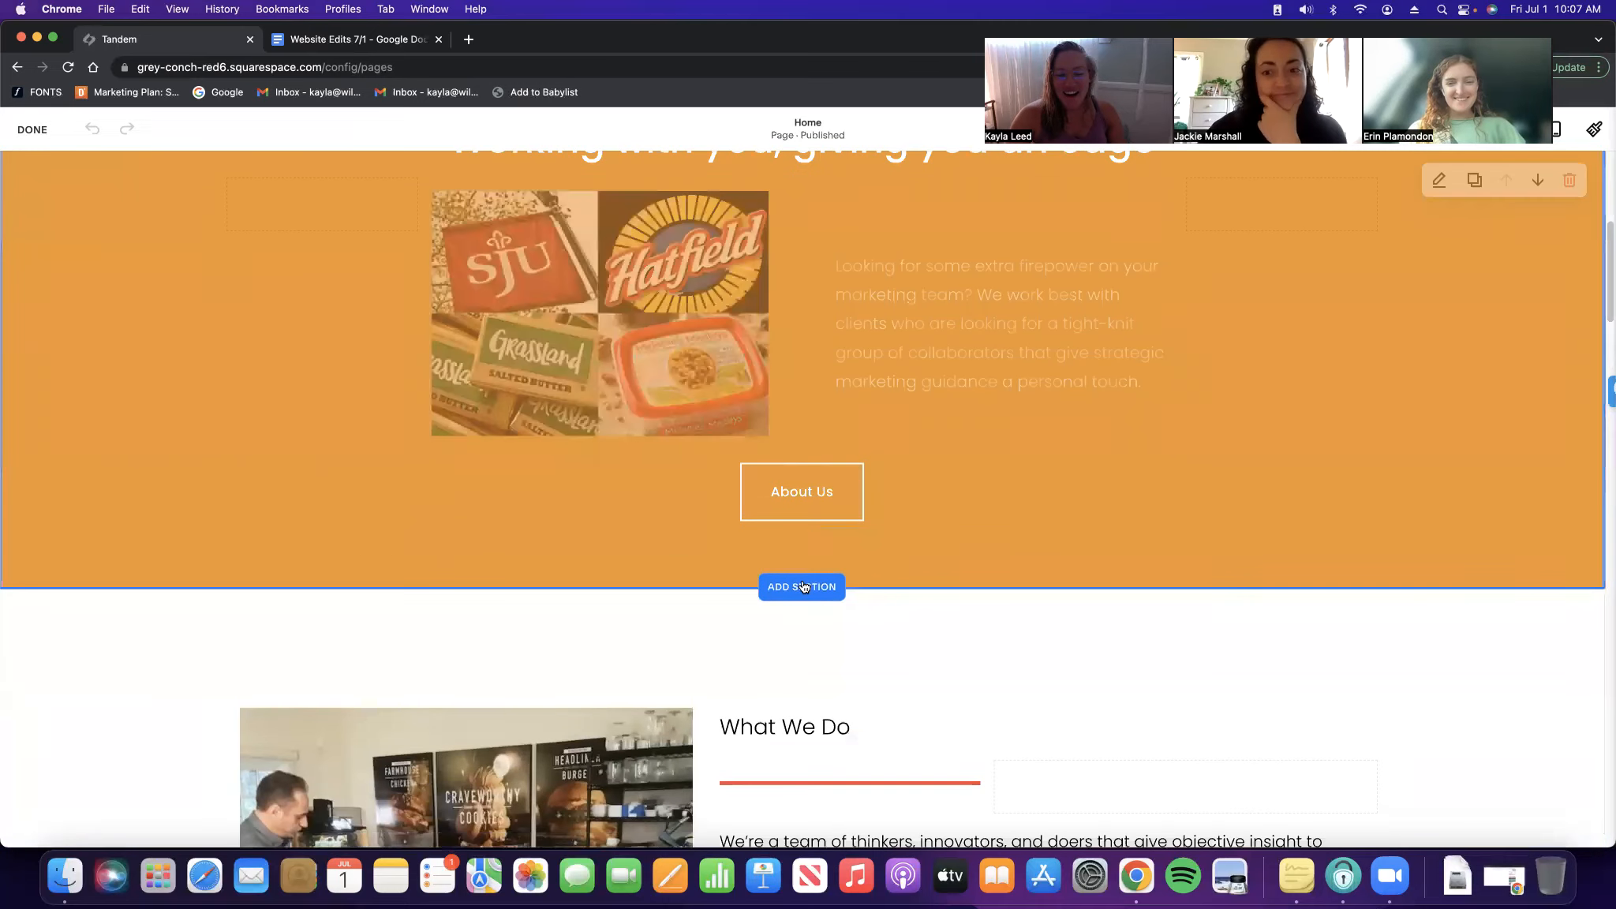
left_click(802, 586)
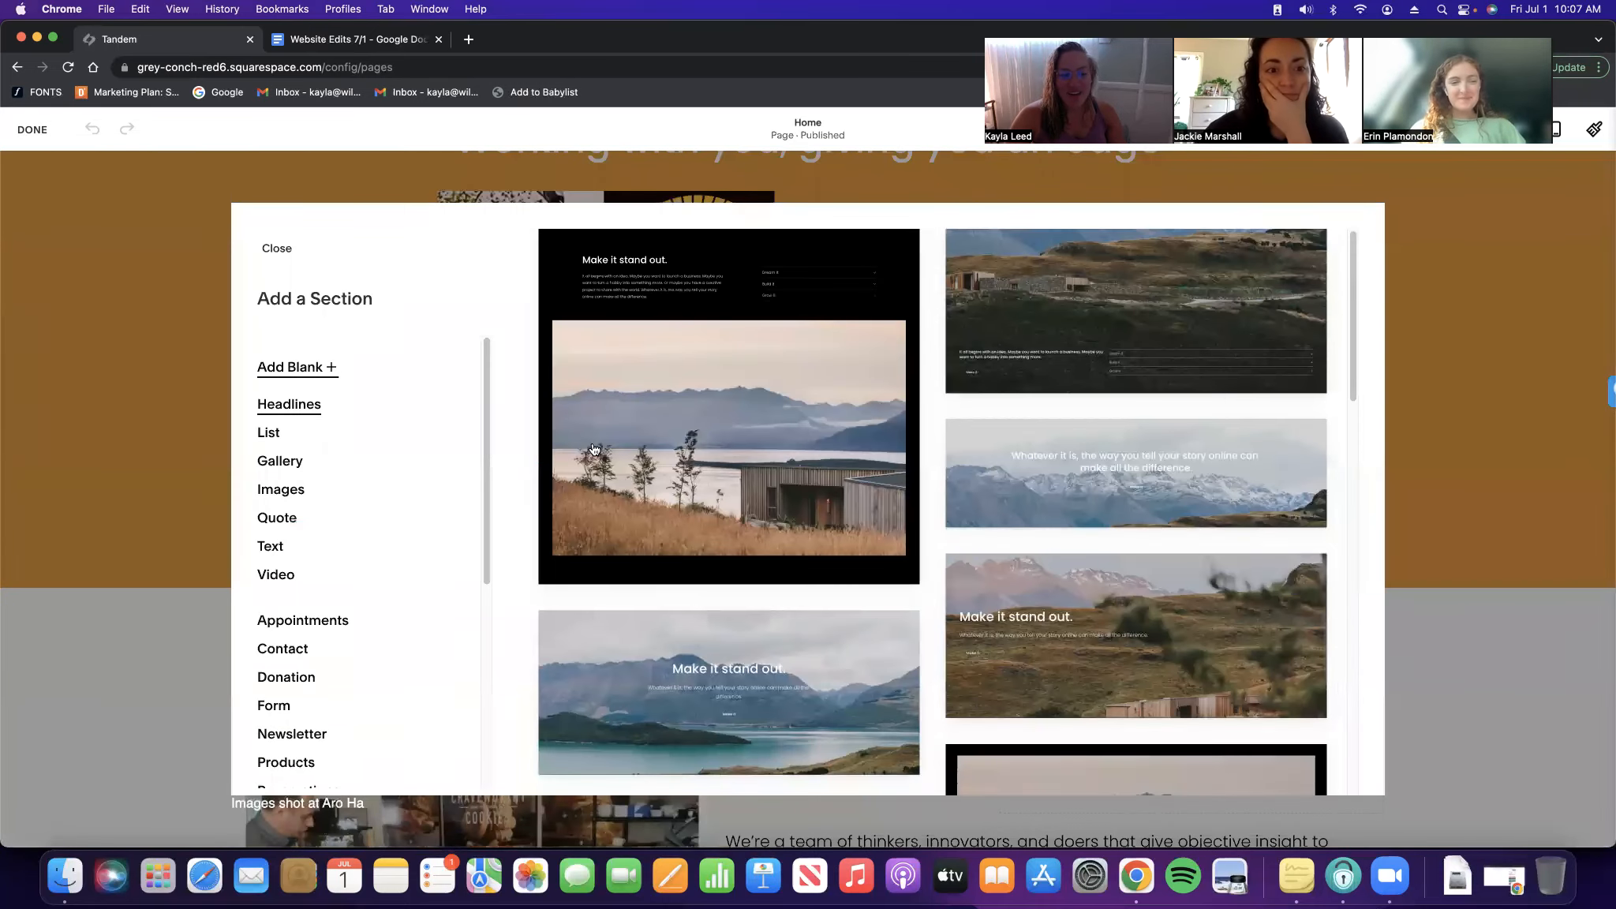
Add a blank black section and insert a Video block found by searching 'video'
left_click(595, 450)
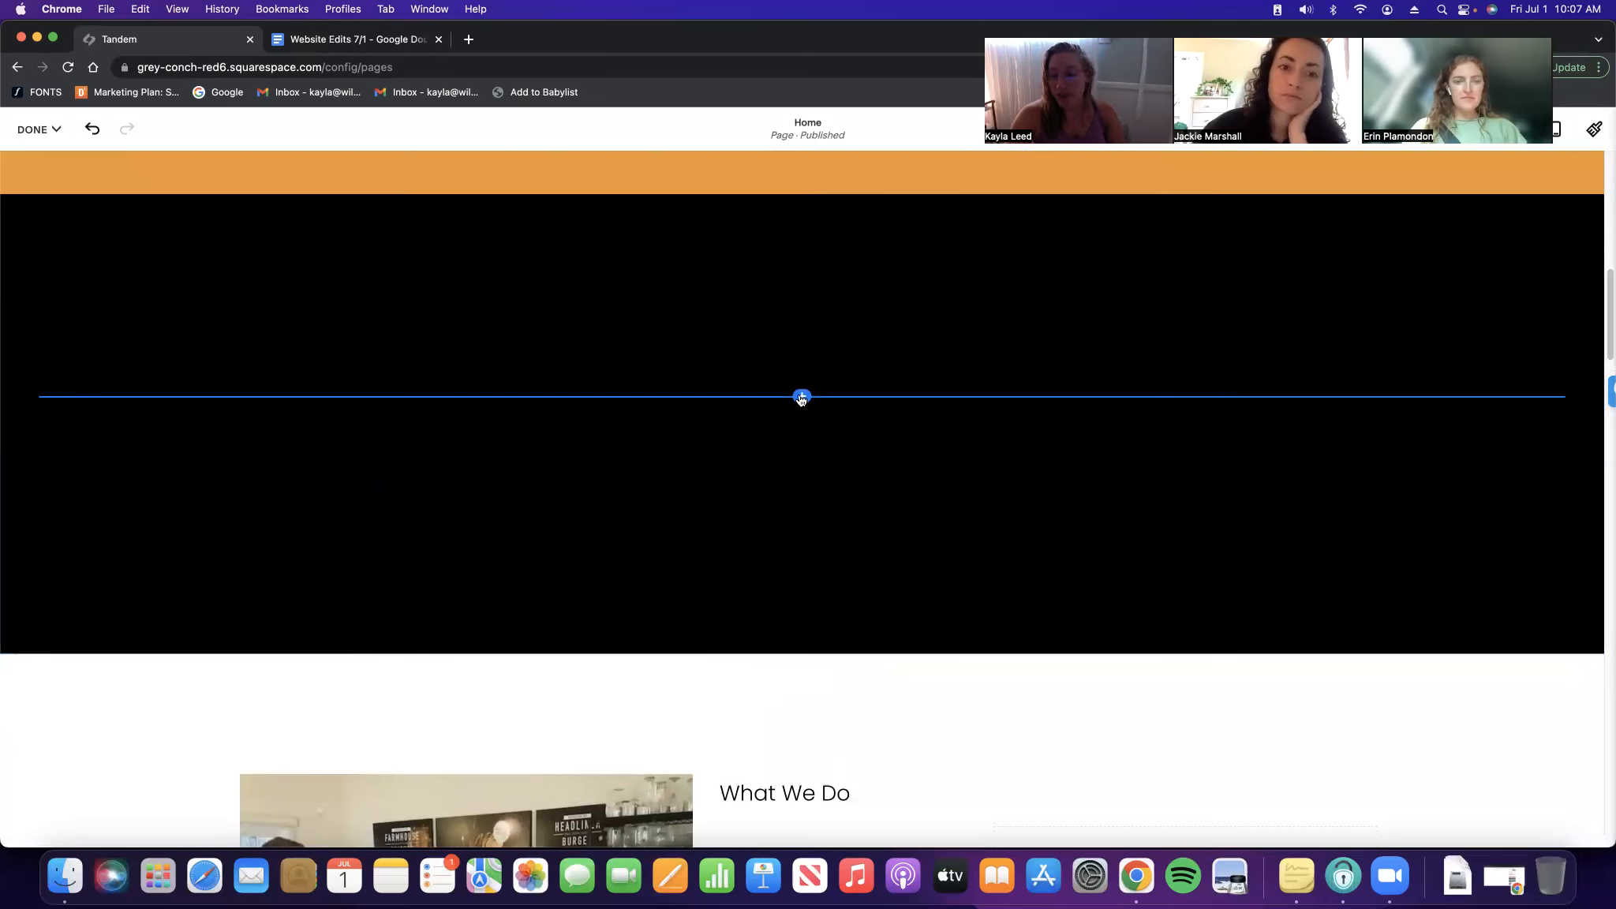
left_click(802, 396)
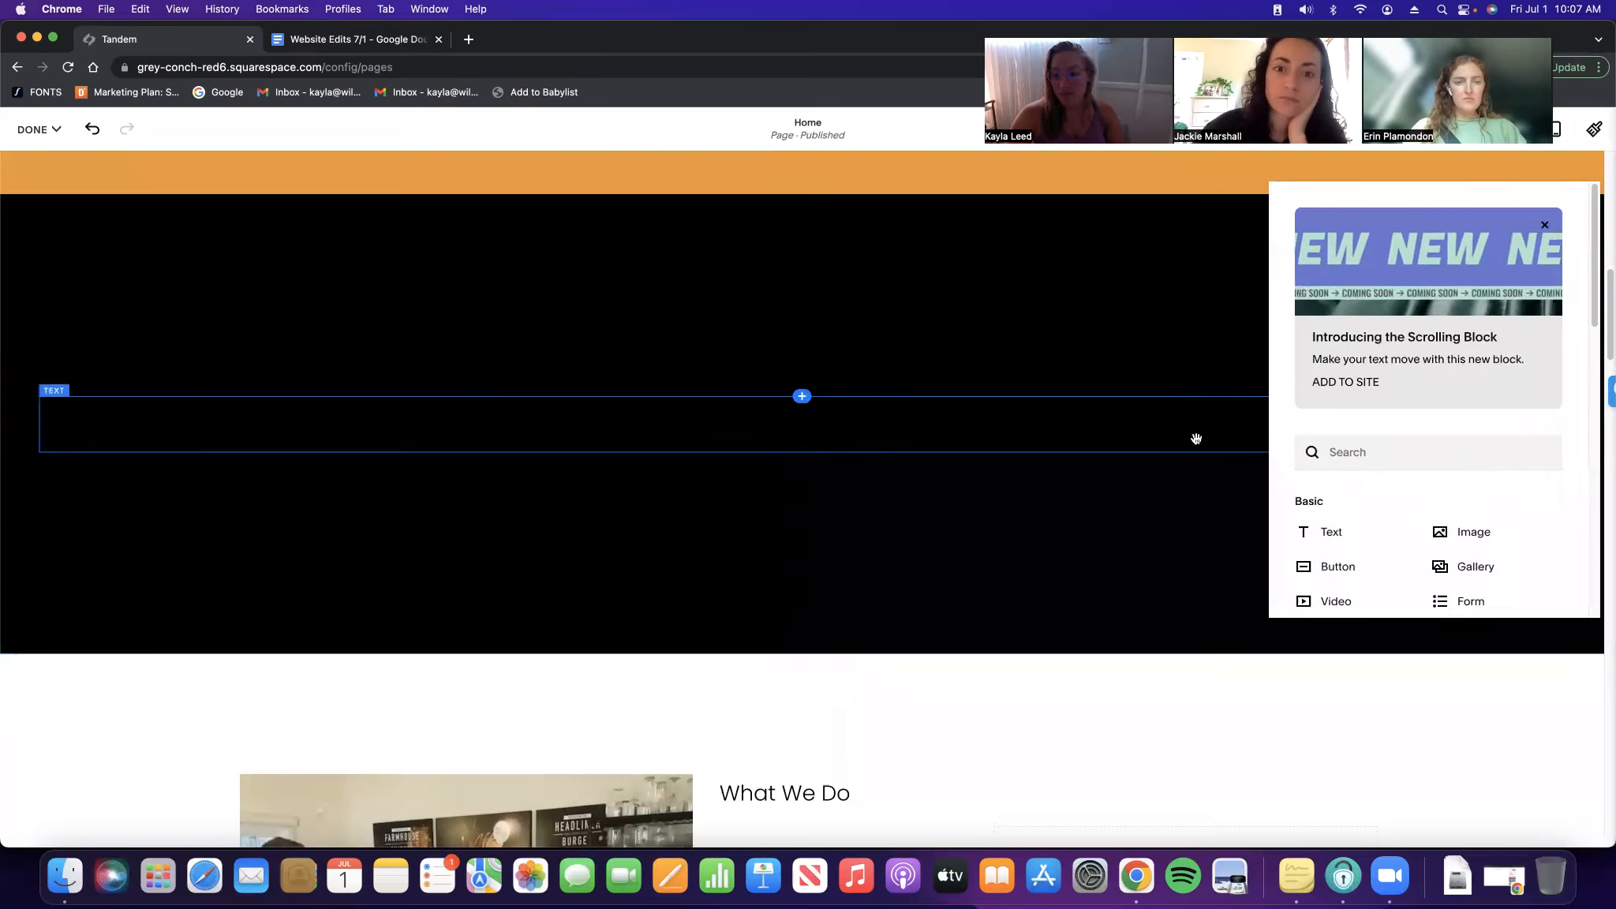
scroll(1393, 513, "down", 2)
scroll(1393, 515, "down", 1)
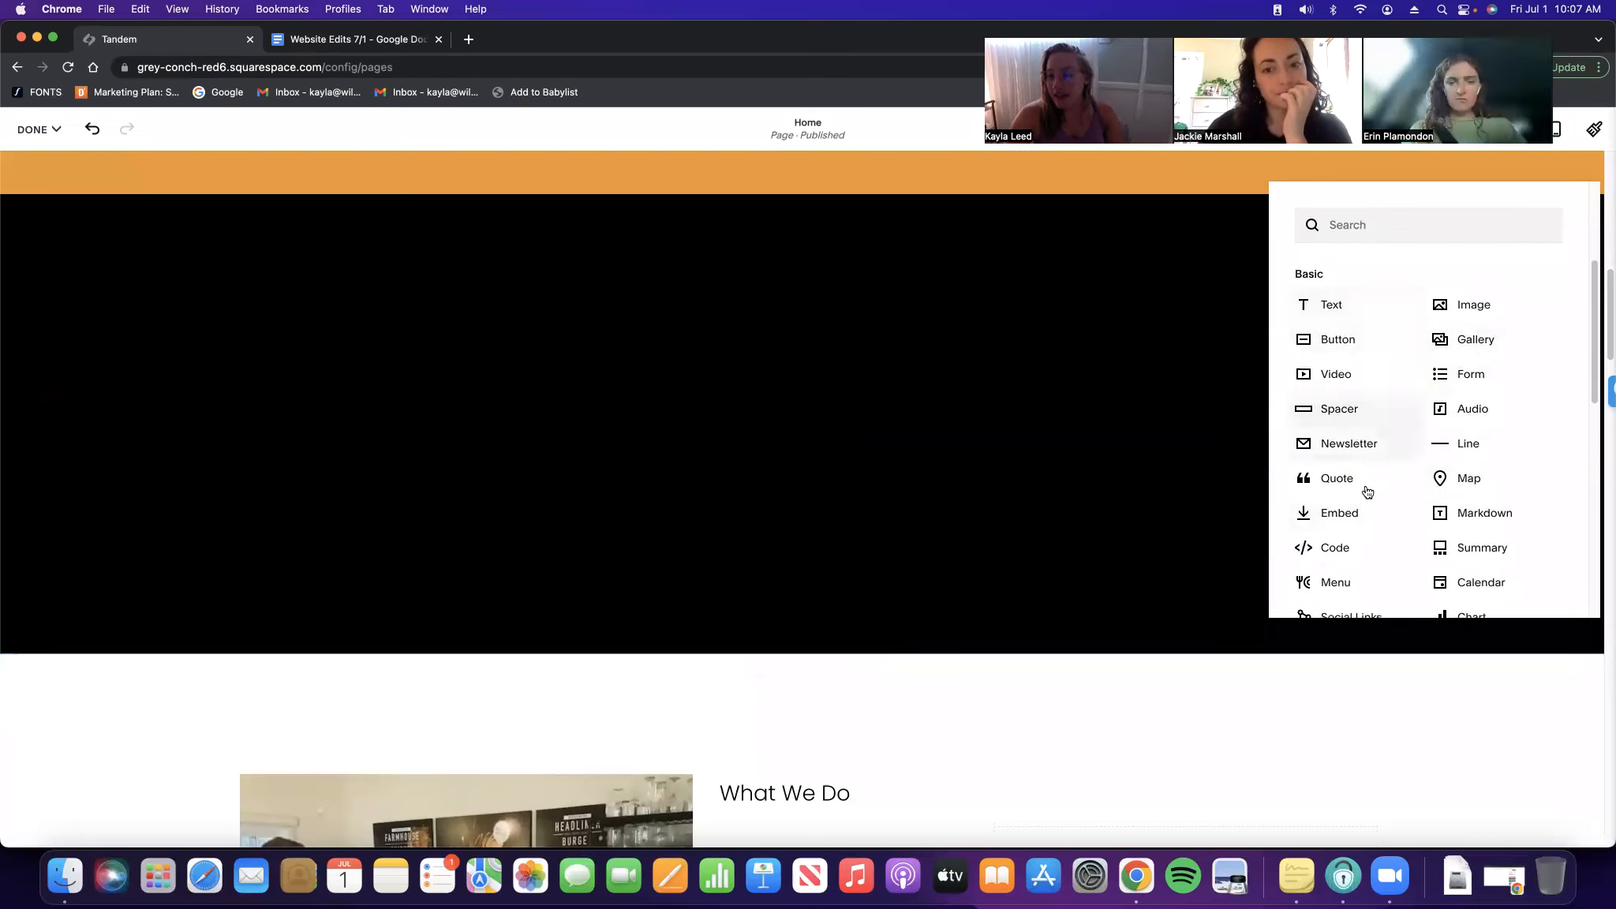
scroll(1379, 527, "down", 1)
scroll(1379, 520, "up", 4)
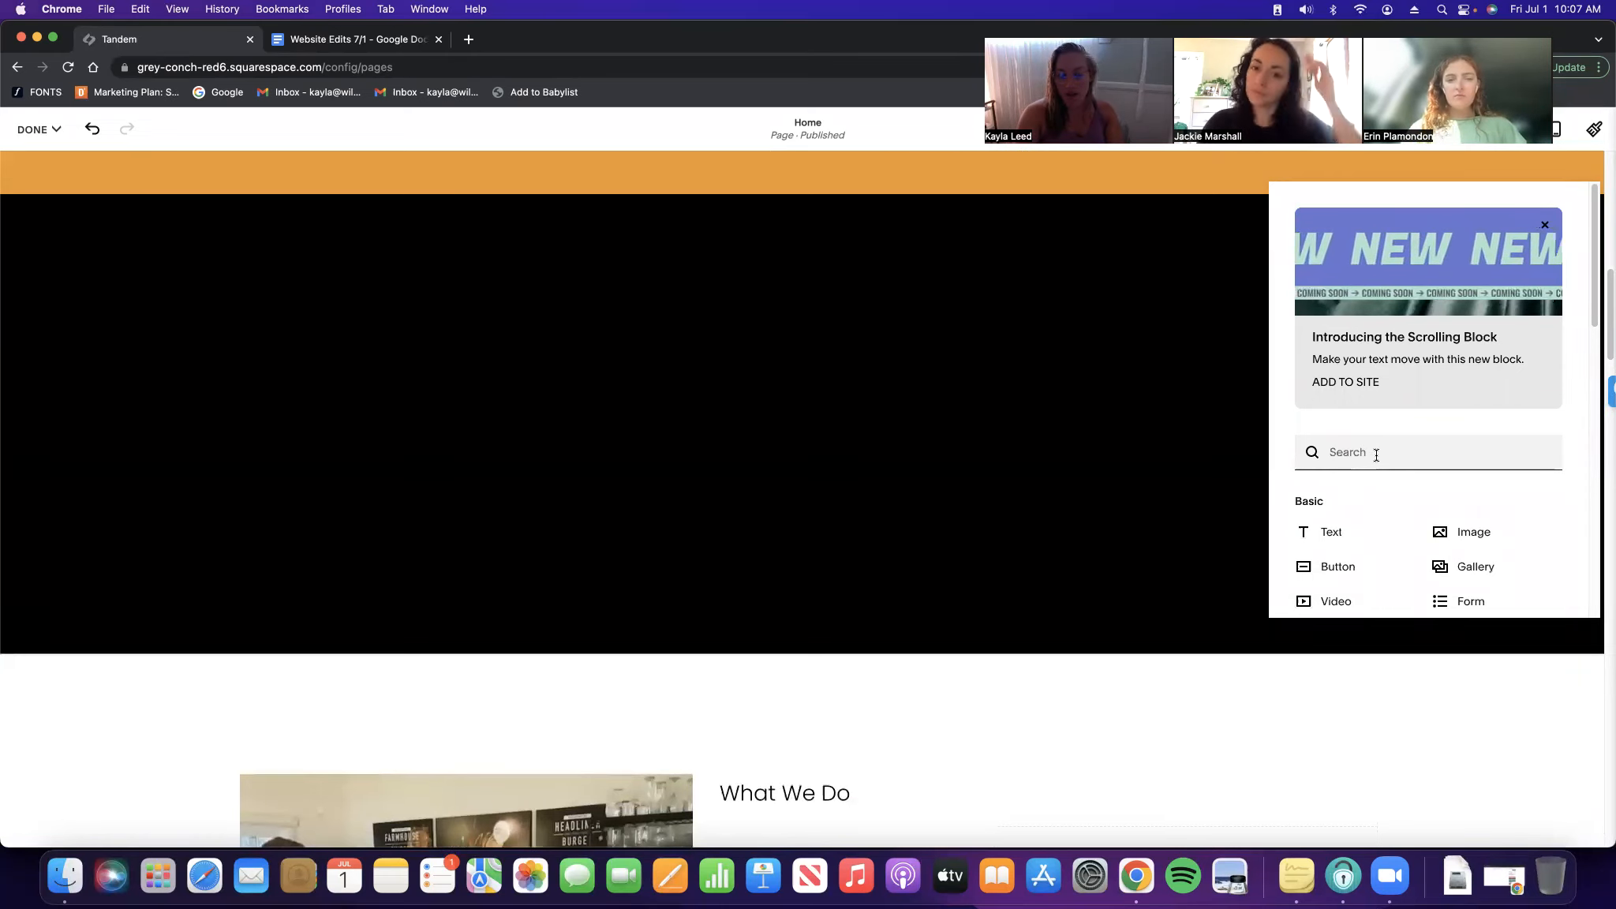
left_click(1376, 455)
type("video")
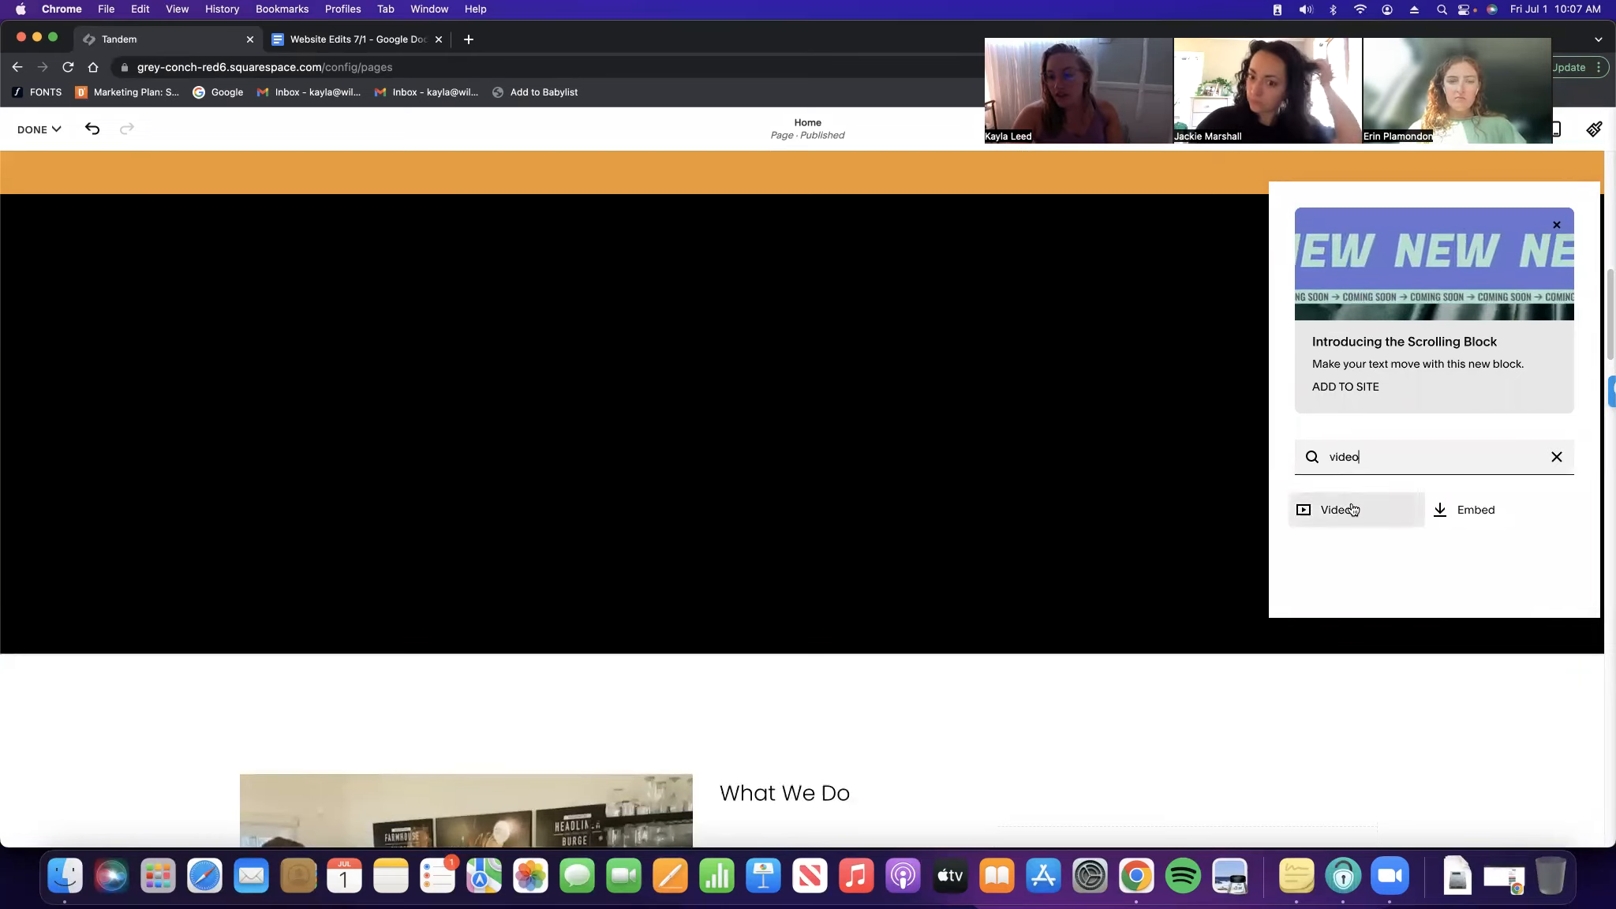
left_click(1344, 512)
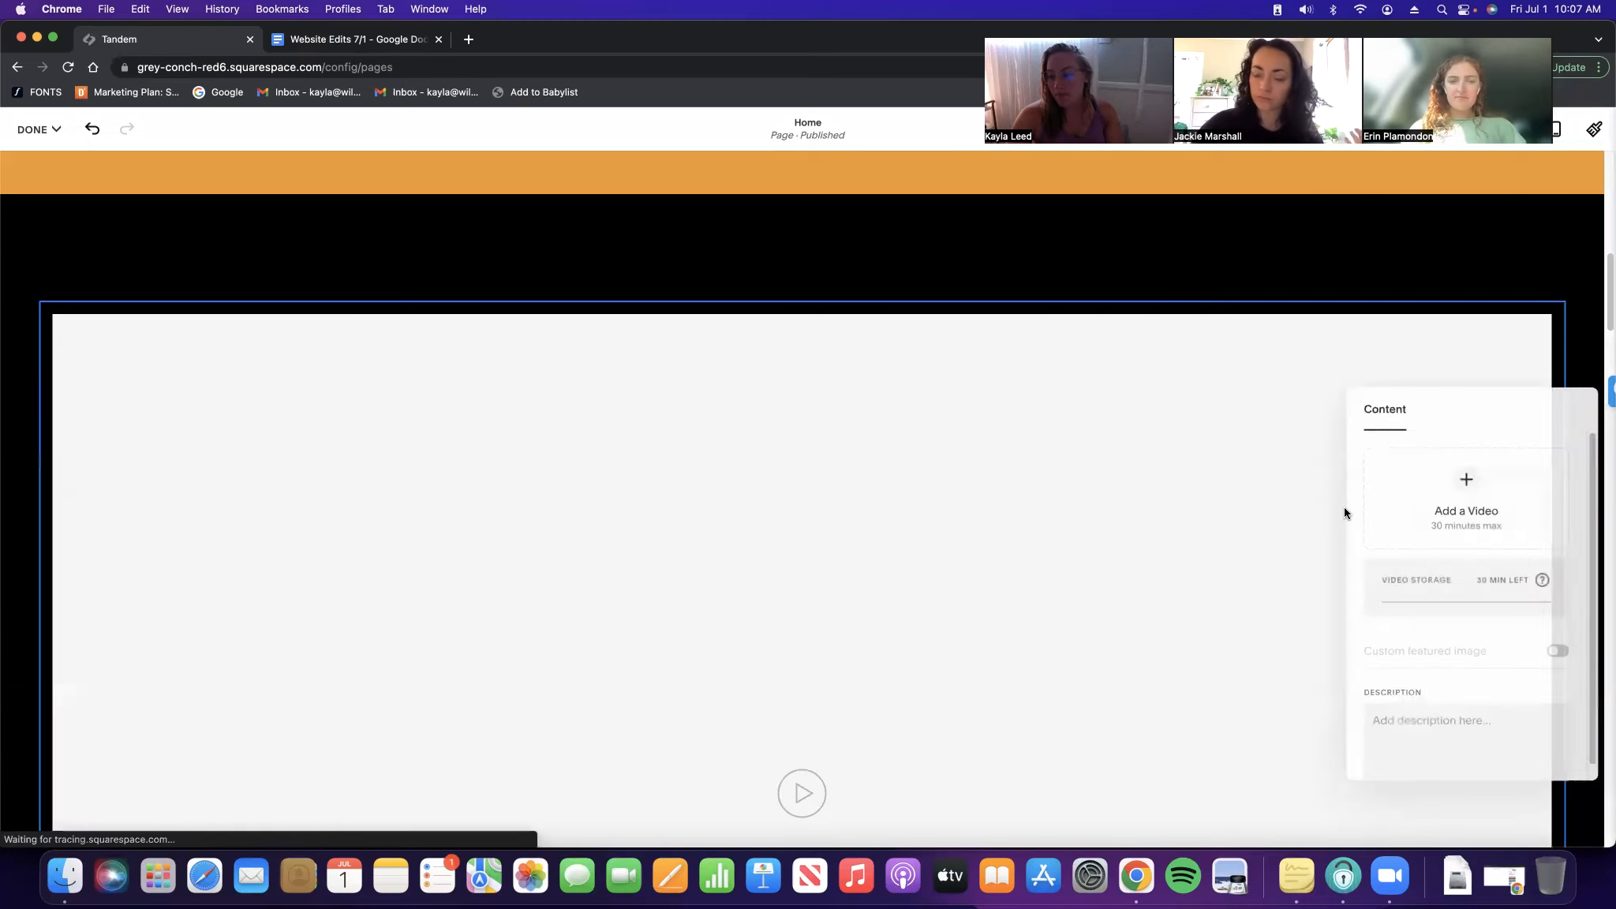
Add an empty text block, drag it beside the video, and widen the text column
left_click(871, 294)
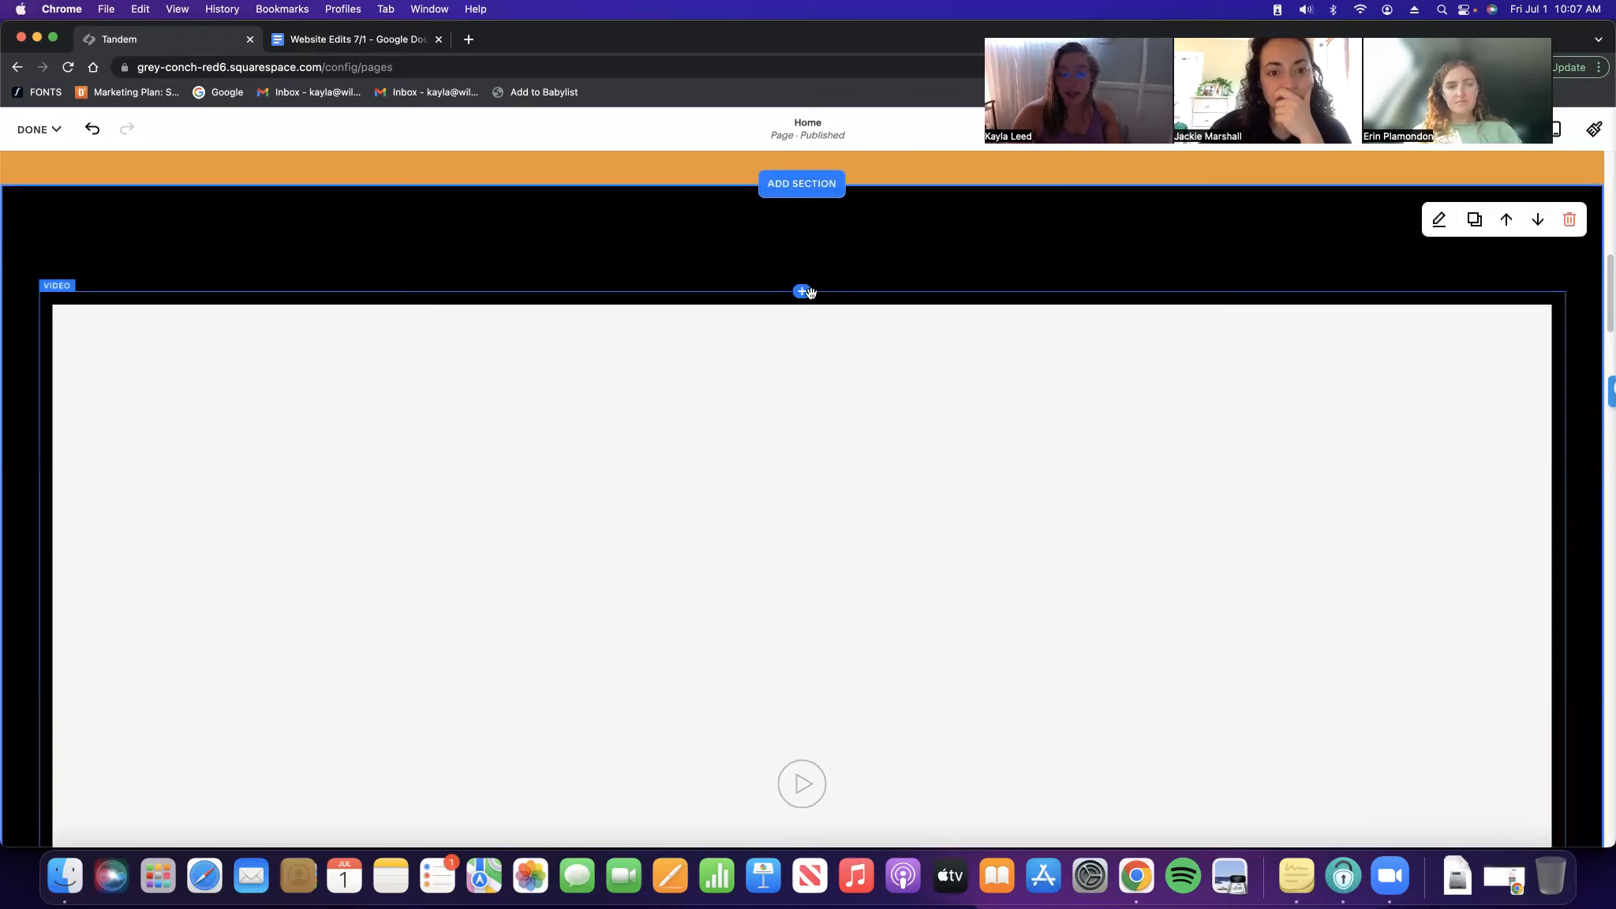
left_click(803, 296)
left_click(1351, 513)
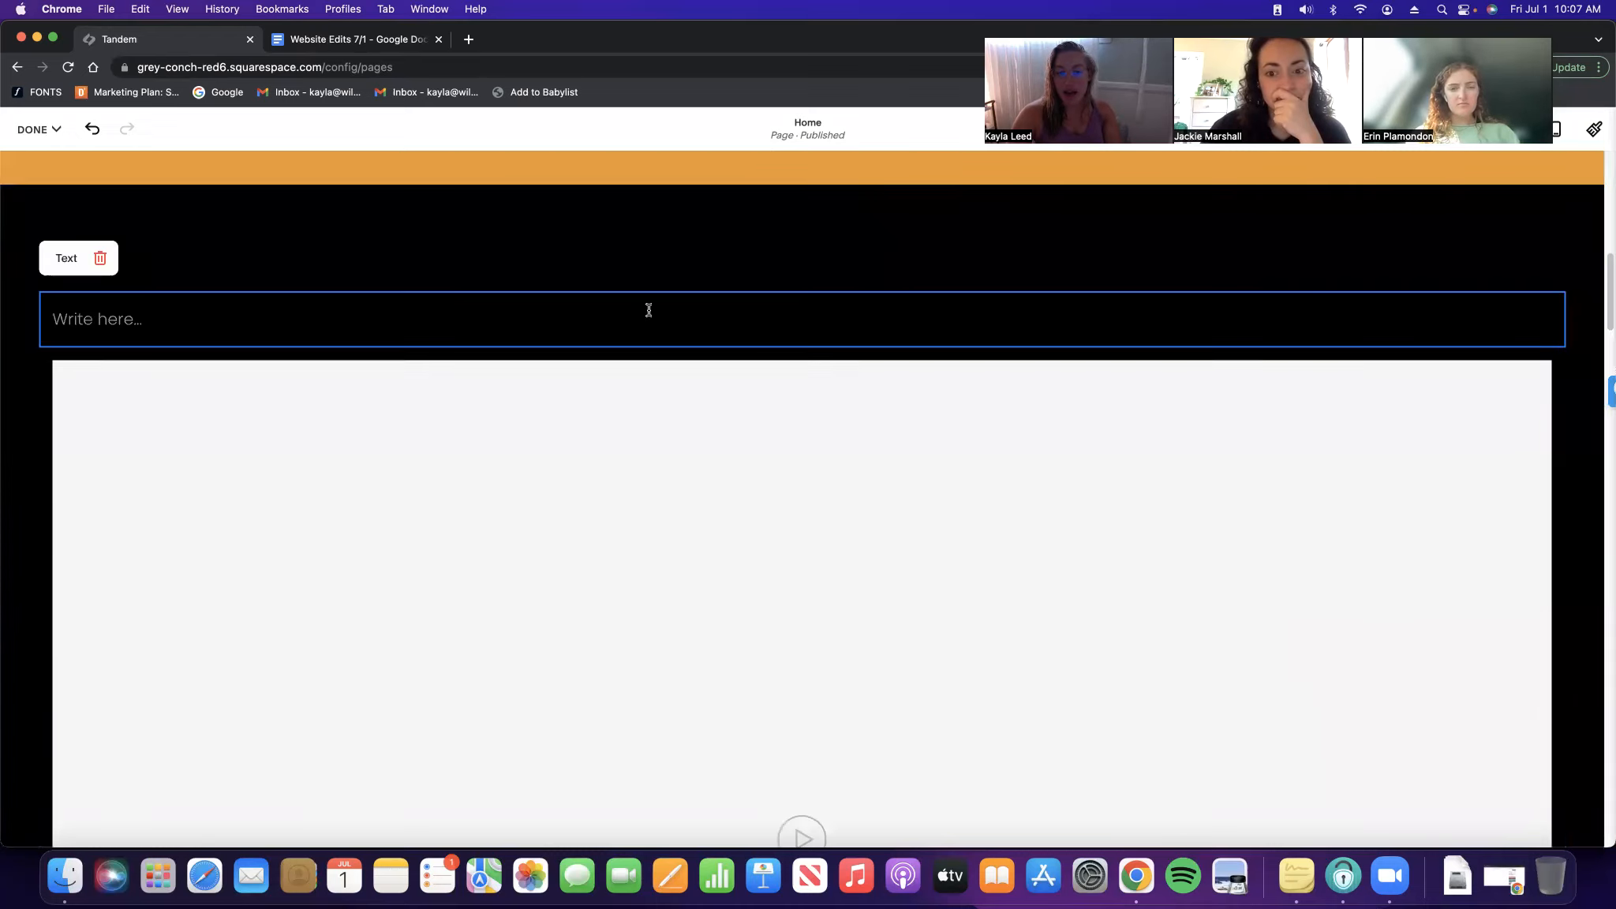
left_click_drag(126, 293, 1465, 497)
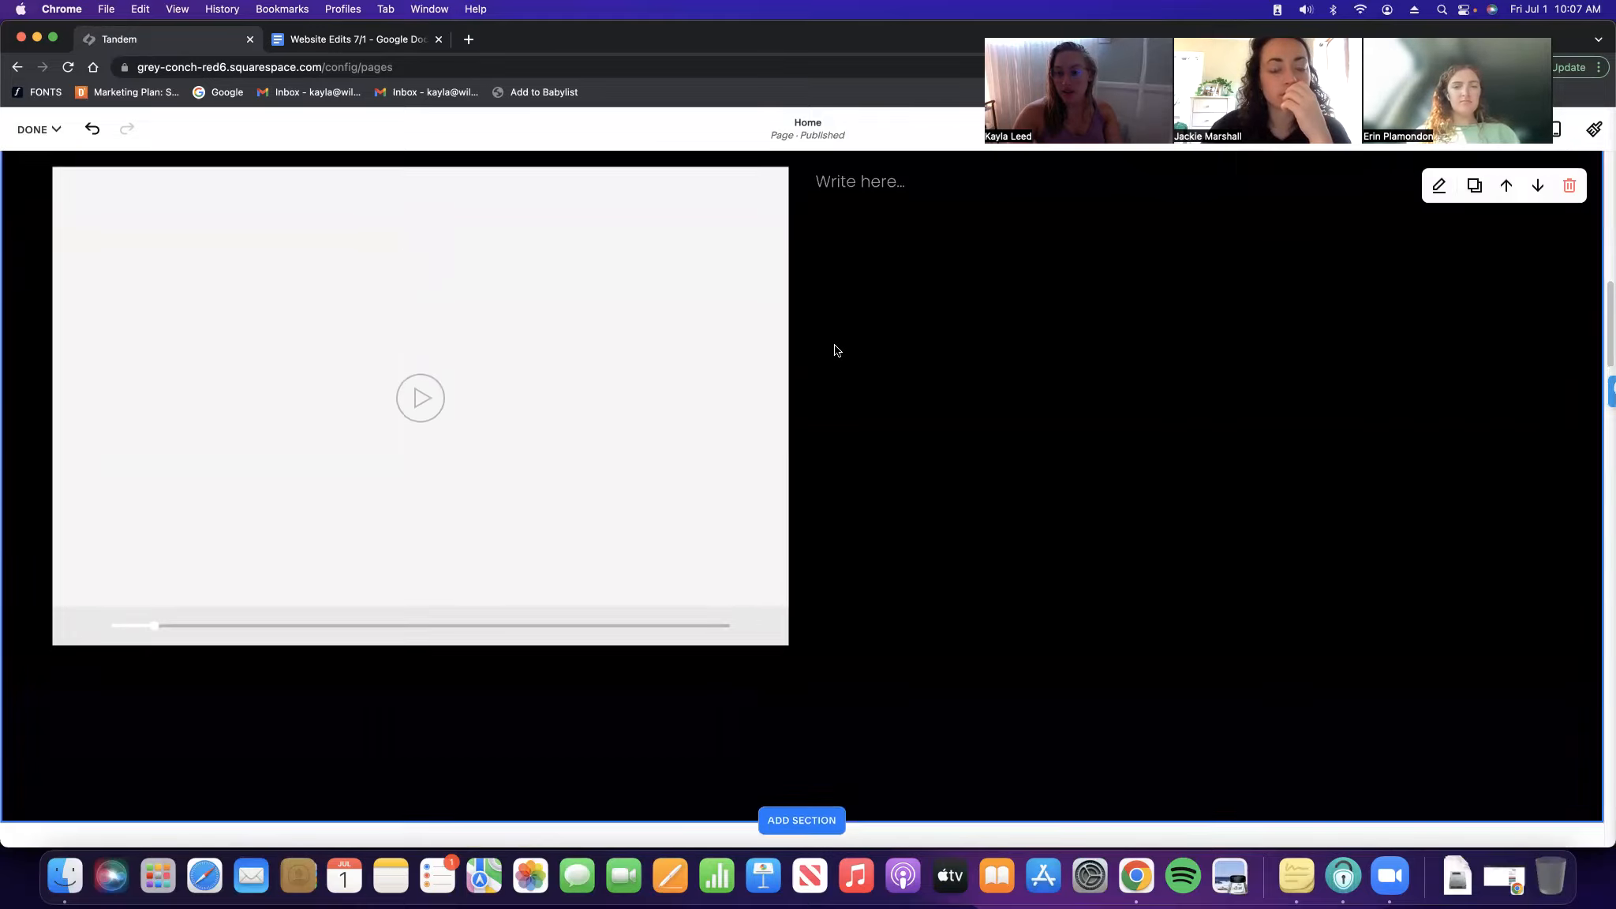
left_click_drag(796, 248, 628, 335)
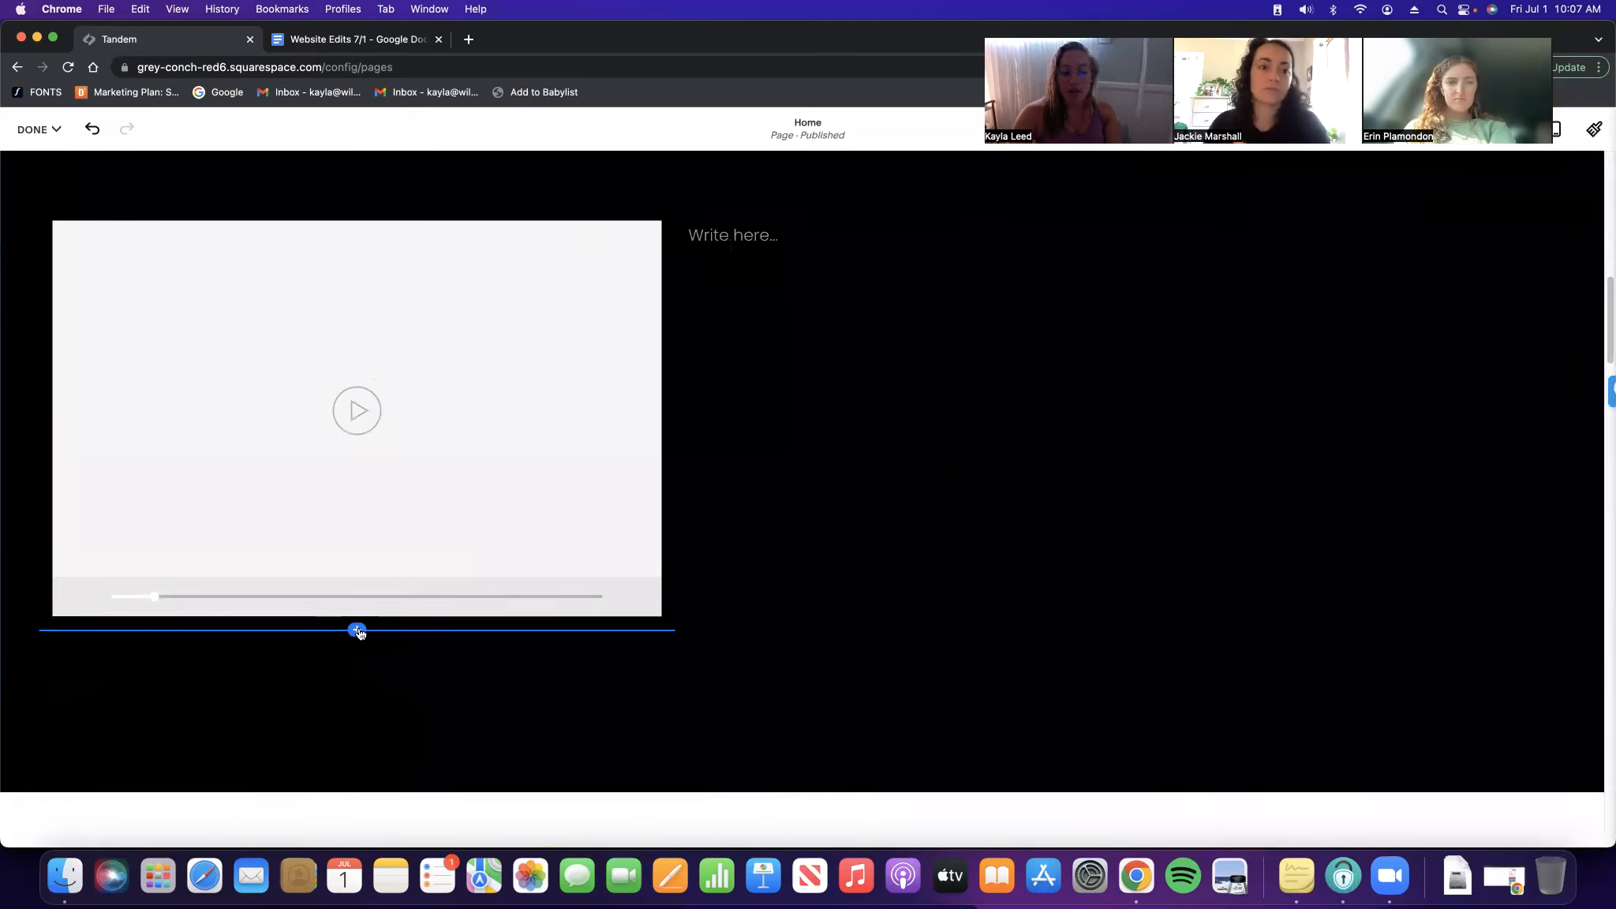
left_click(1121, 263)
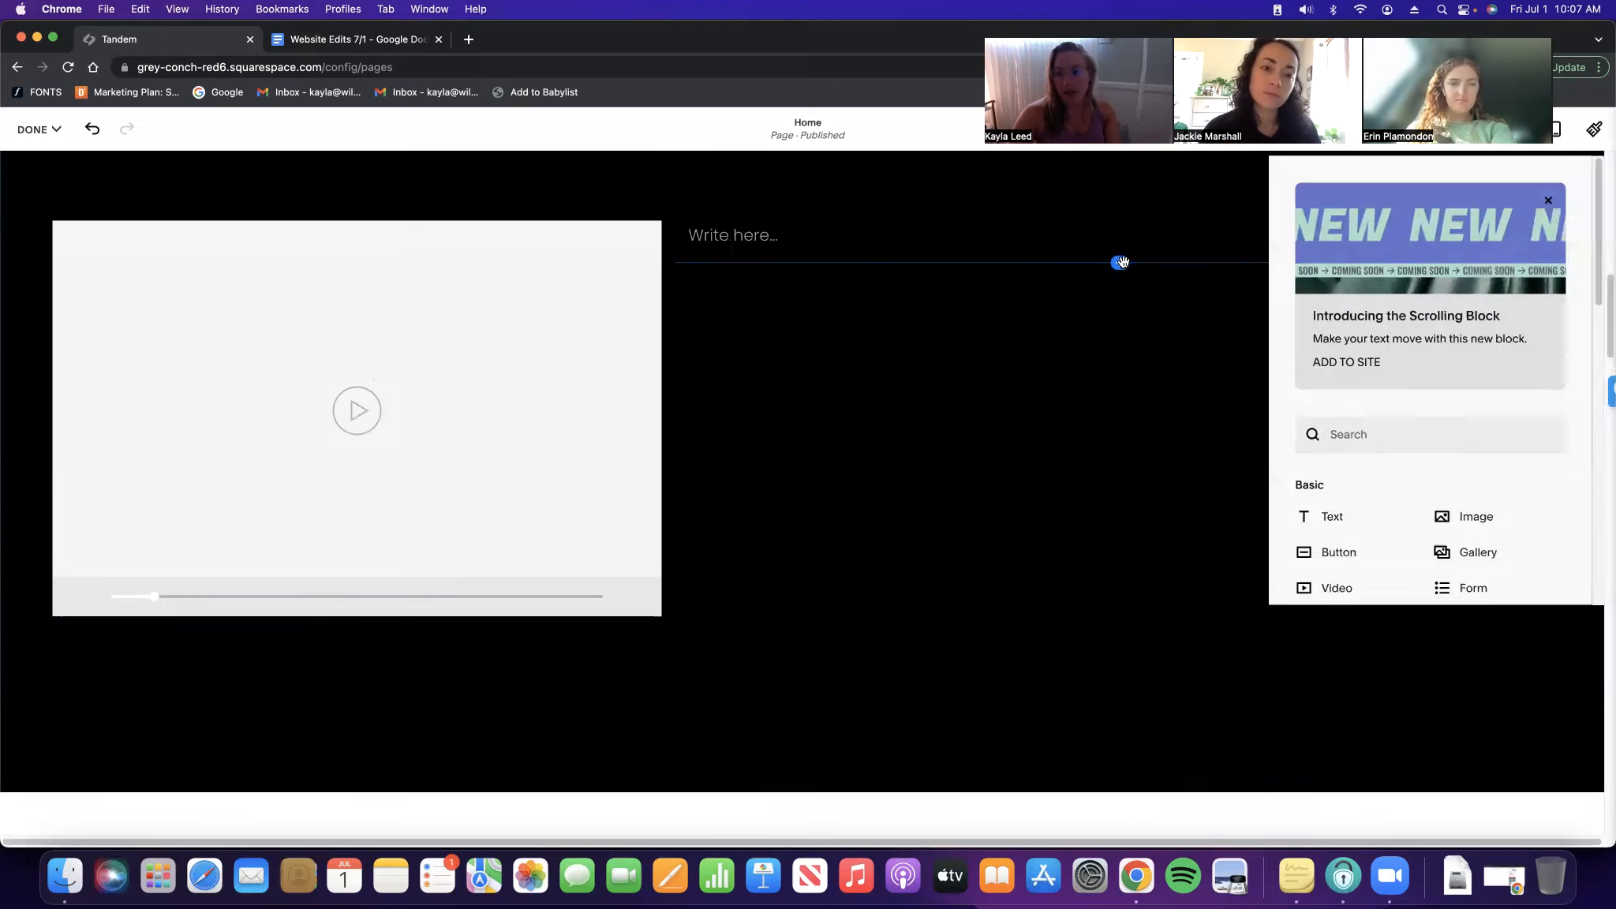
left_click(770, 461)
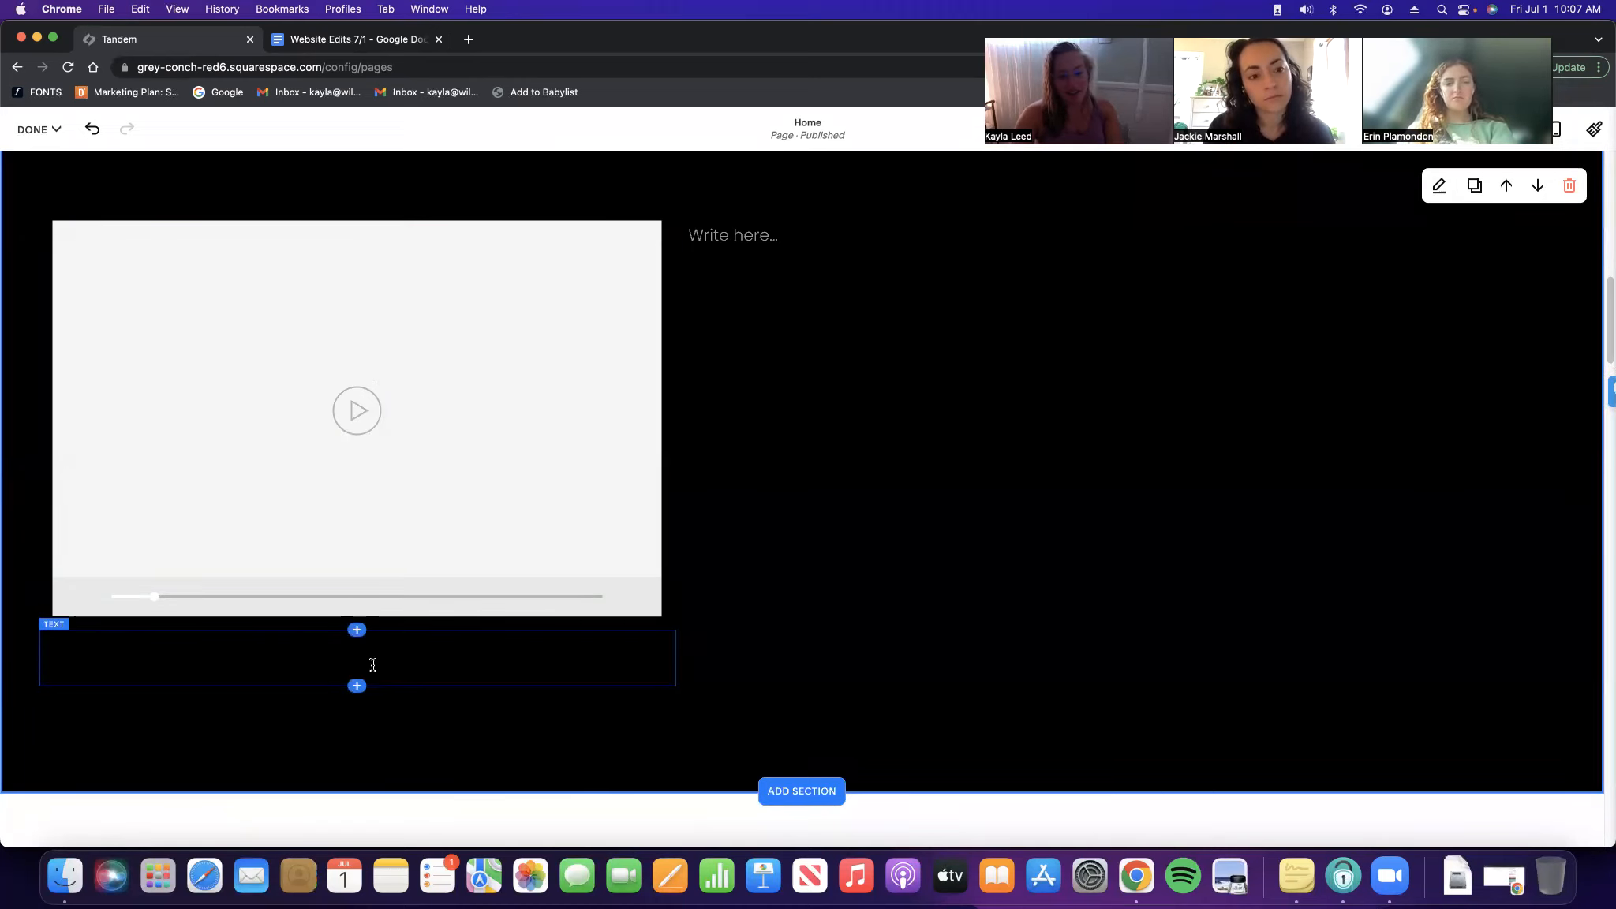
left_click(176, 630)
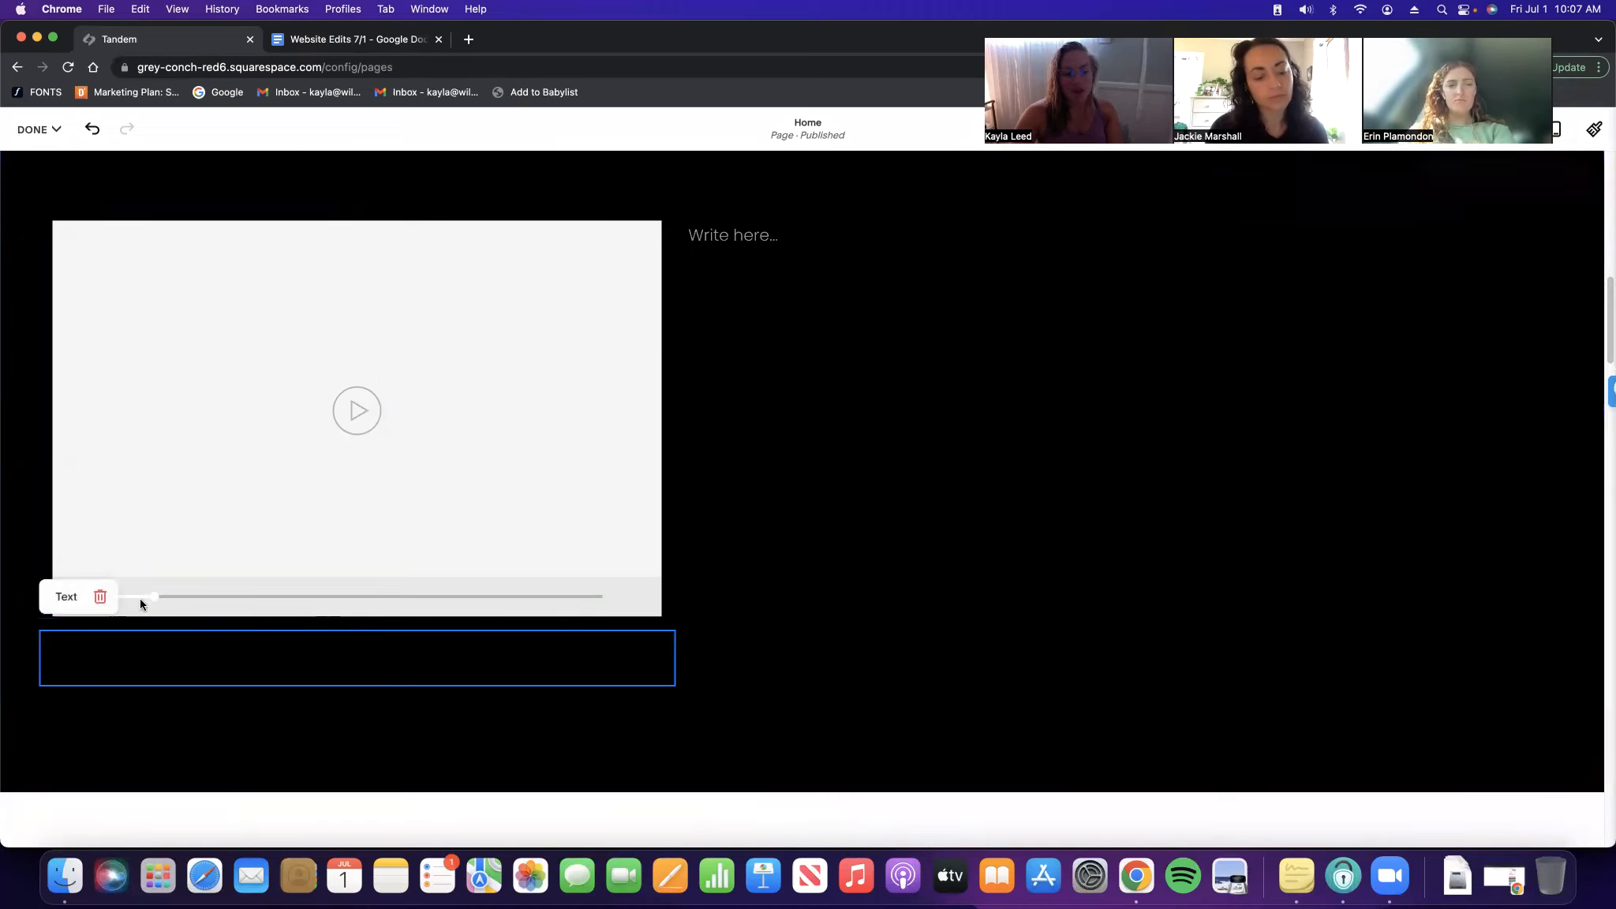
left_click(100, 597)
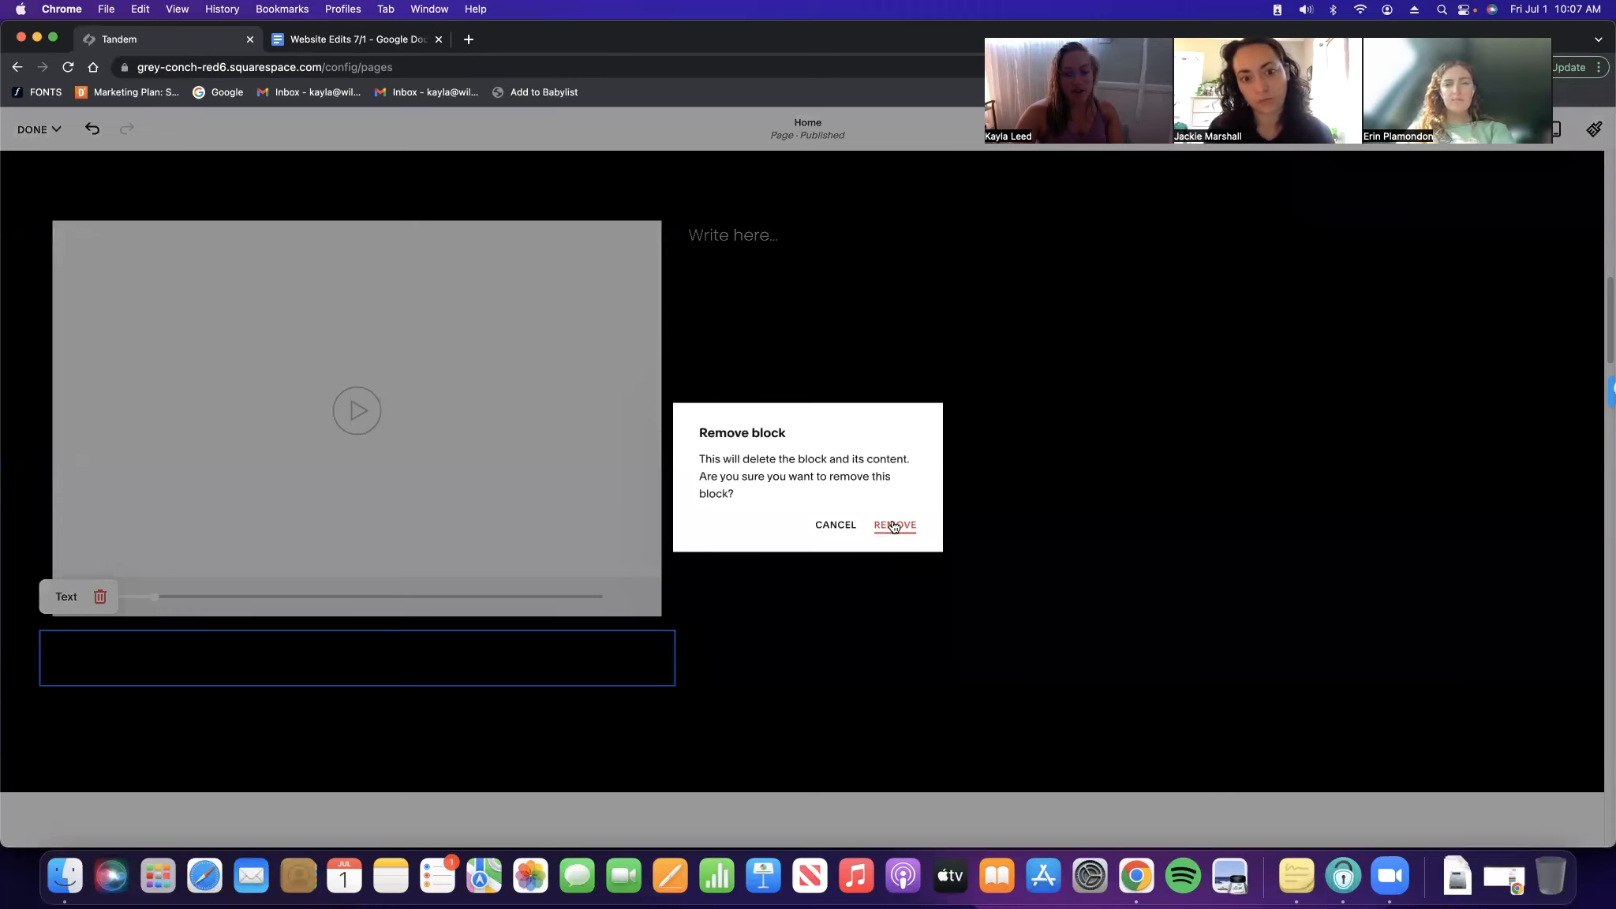
left_click(894, 526)
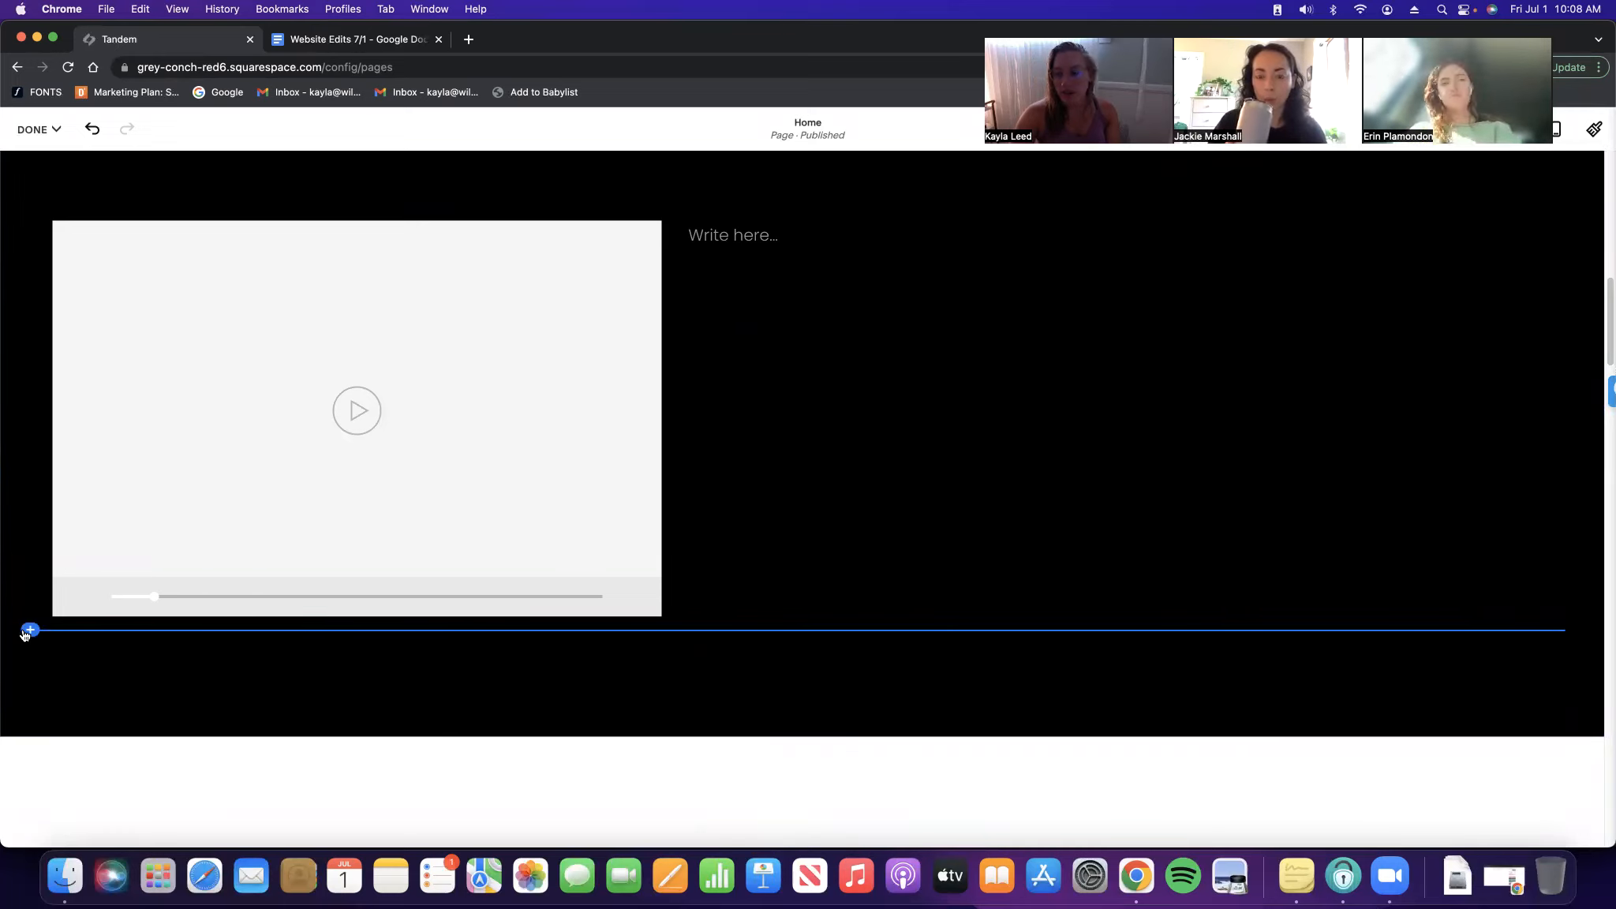
Select the video block and open the Done menu's Save and Discard Changes options
left_click(270, 559)
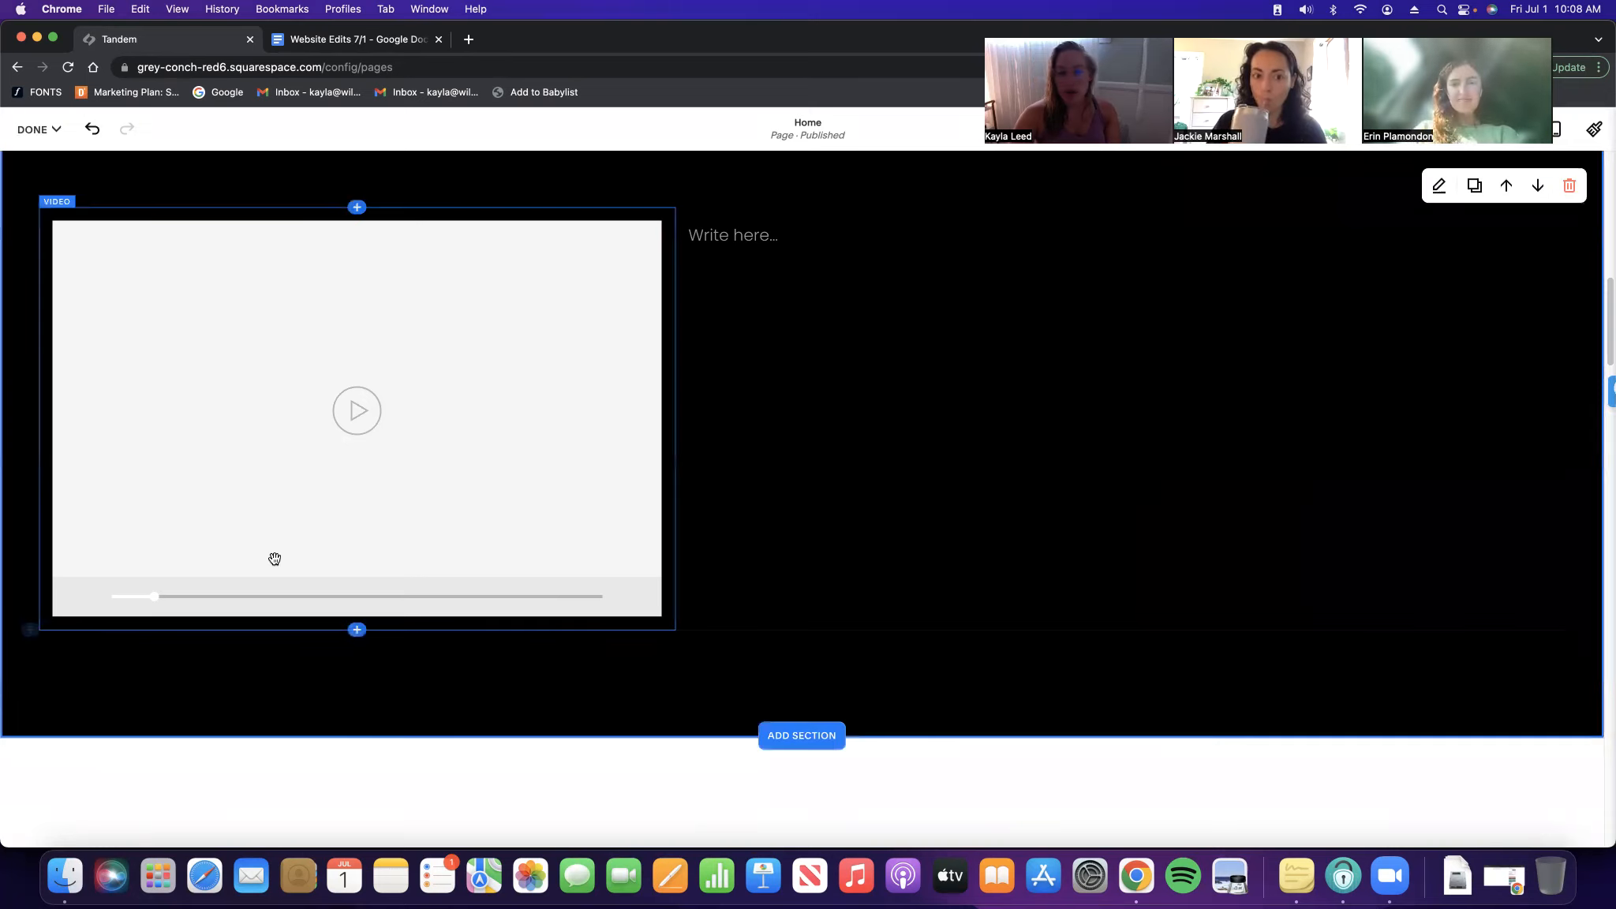
scroll(447, 578, "up", 1)
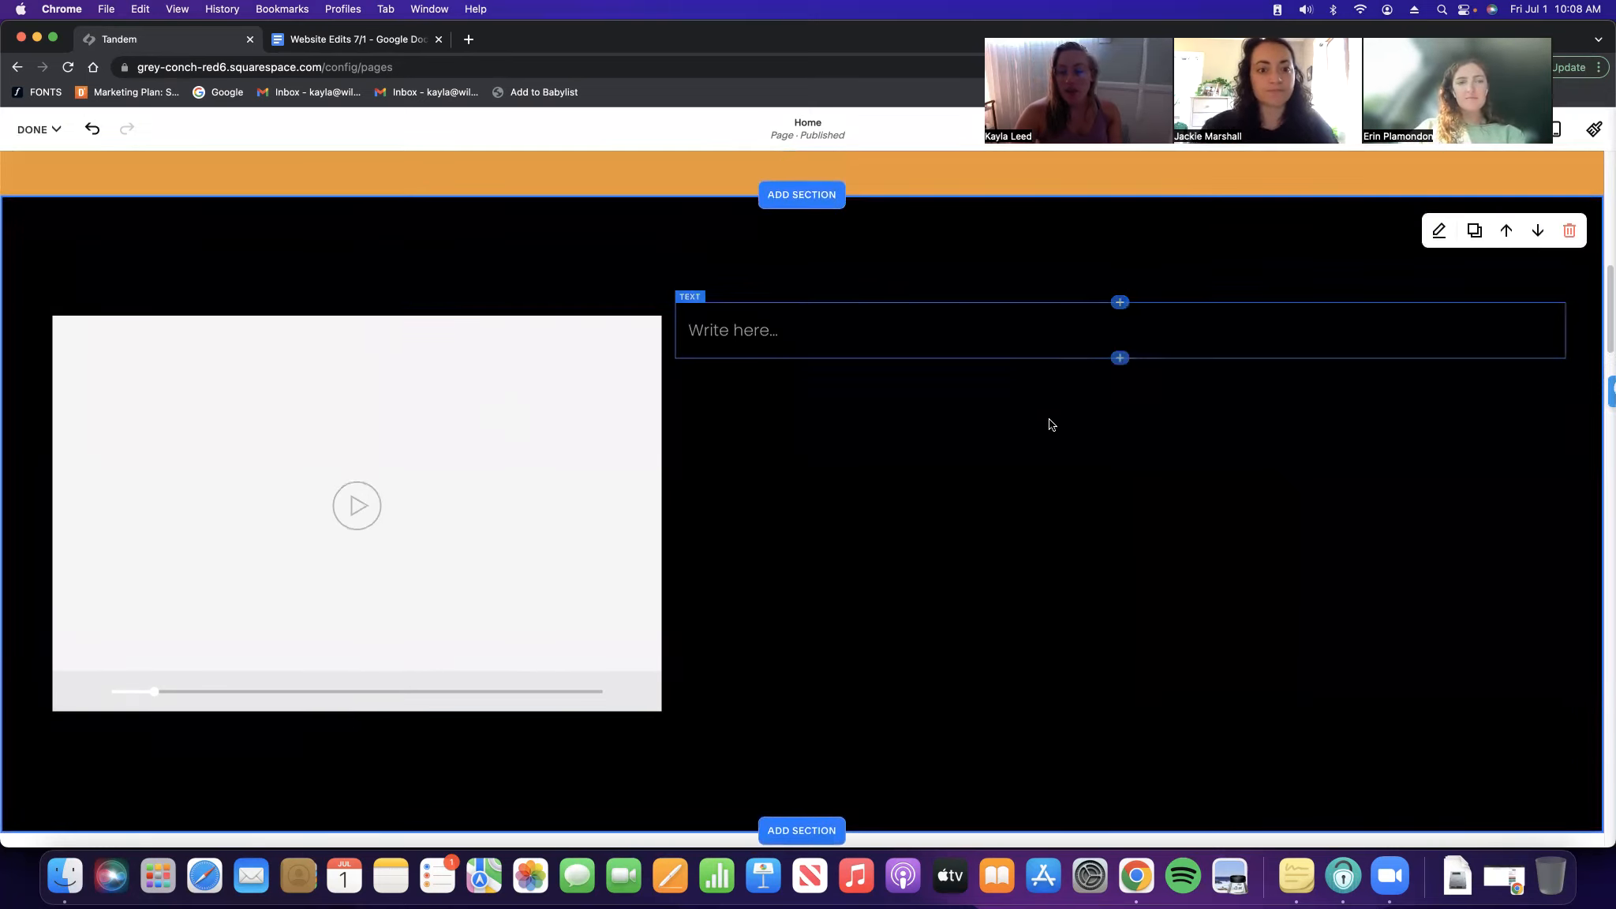
scroll(882, 471, "down", 1)
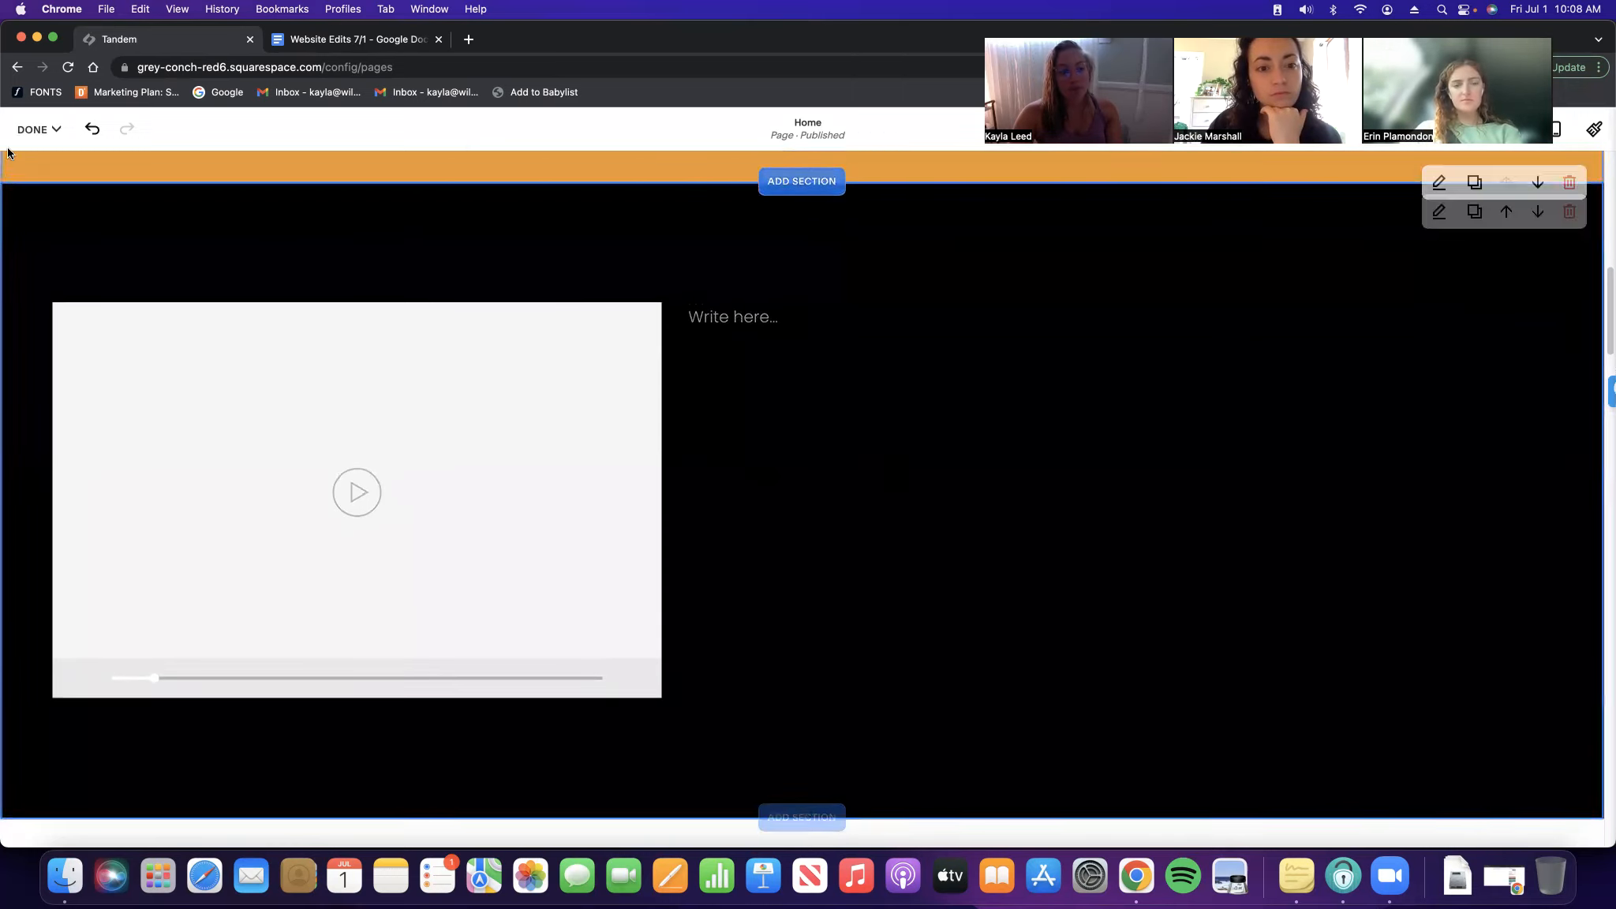
left_click(28, 131)
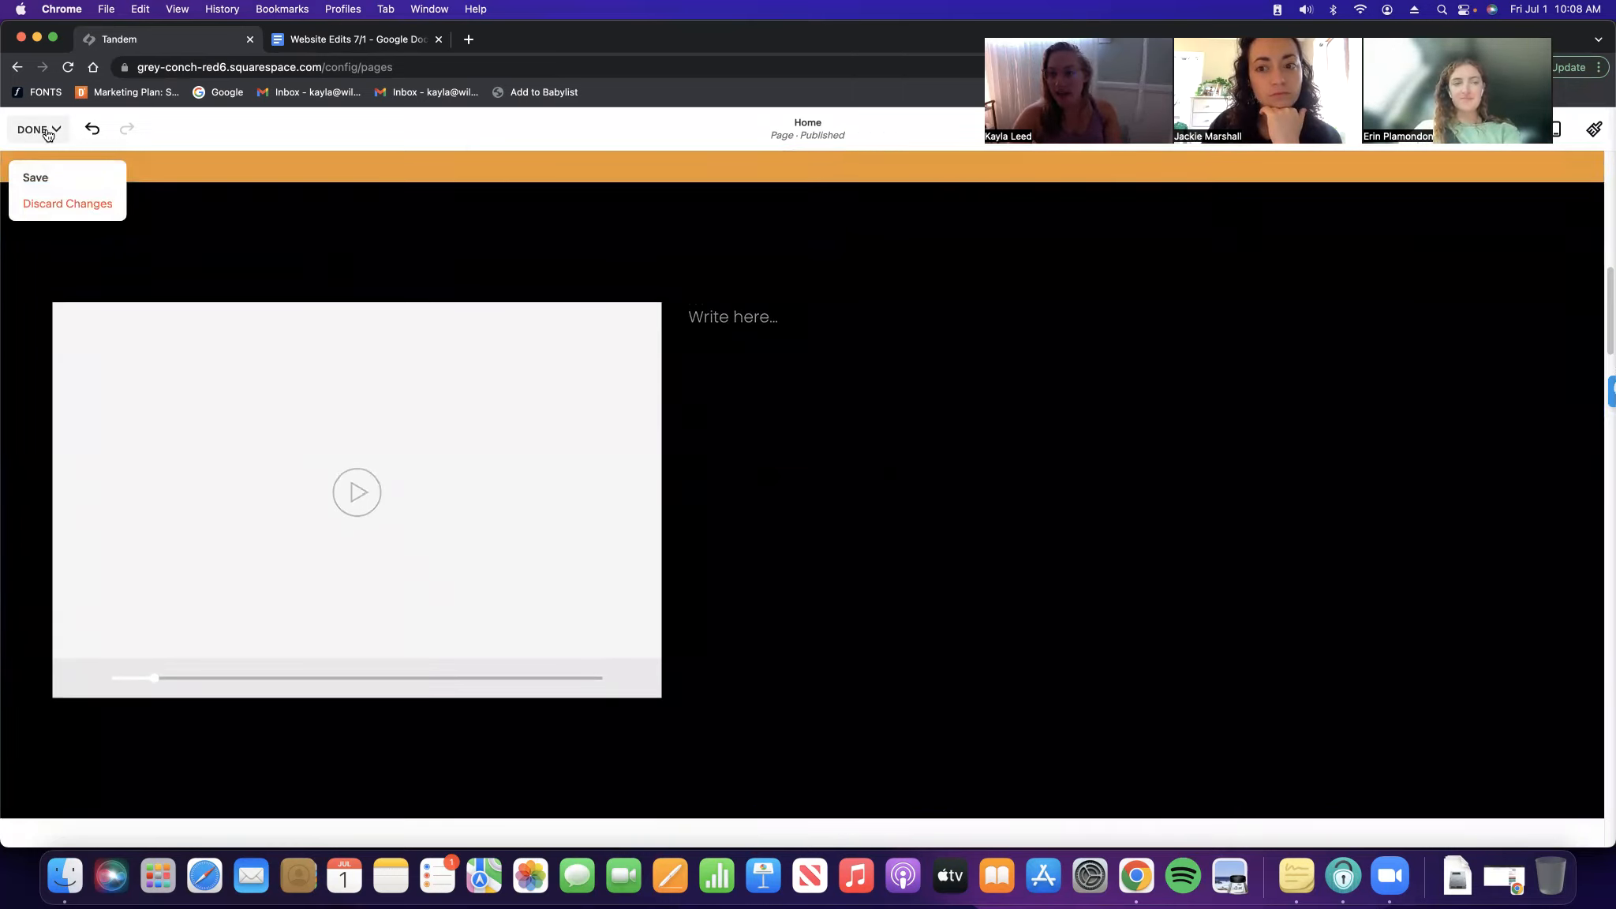
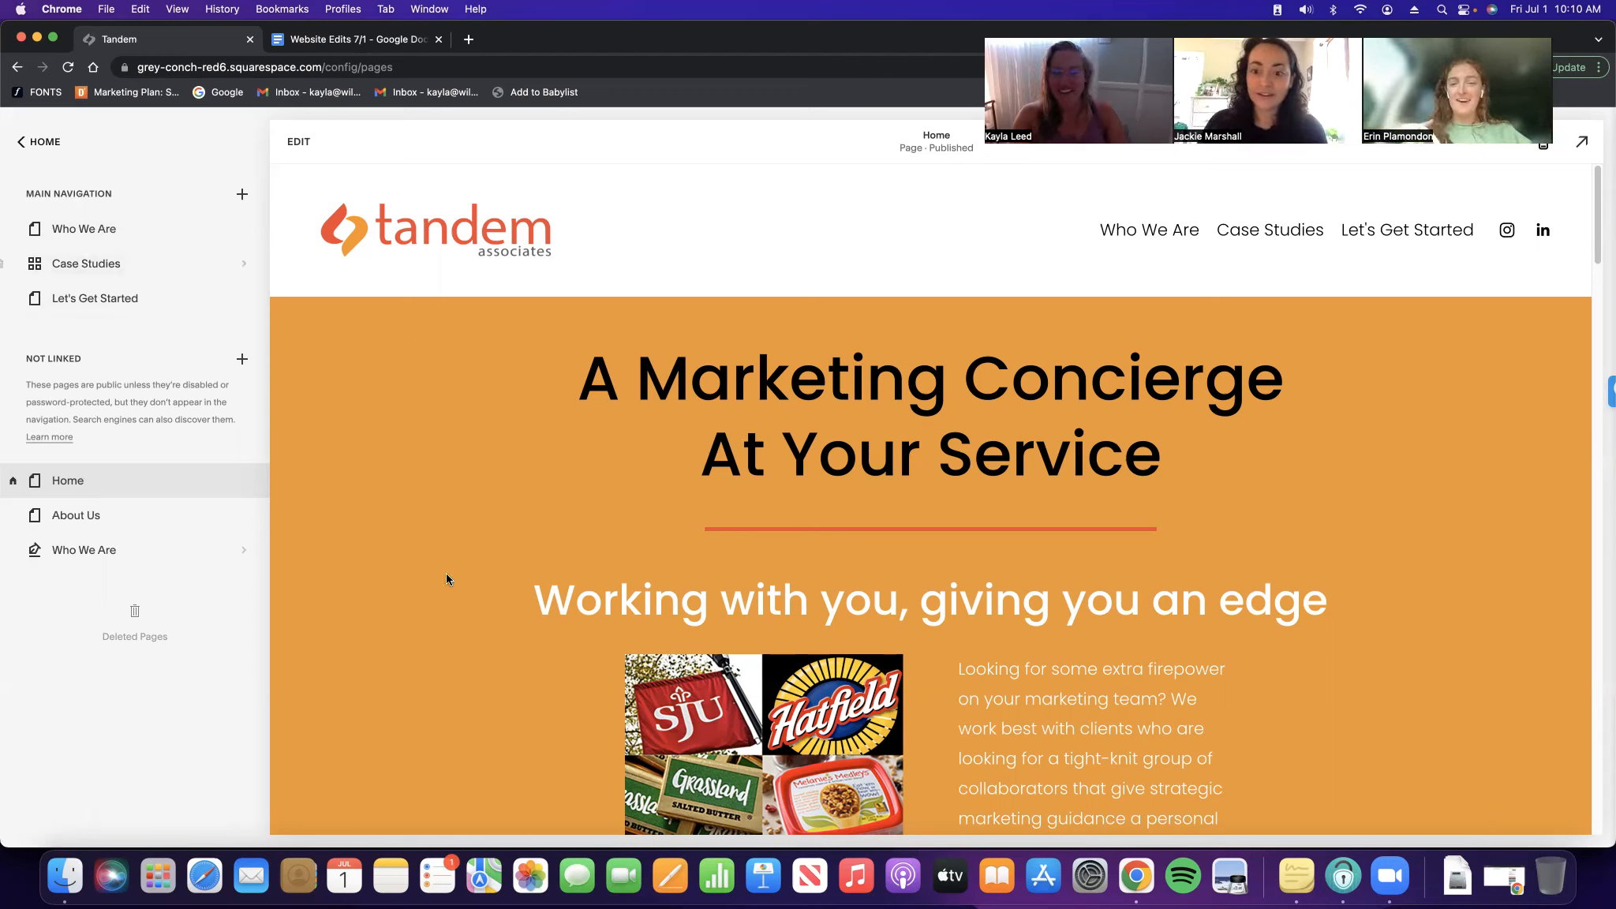
scroll(1106, 547, "down", 3)
scroll(1106, 547, "down", 5)
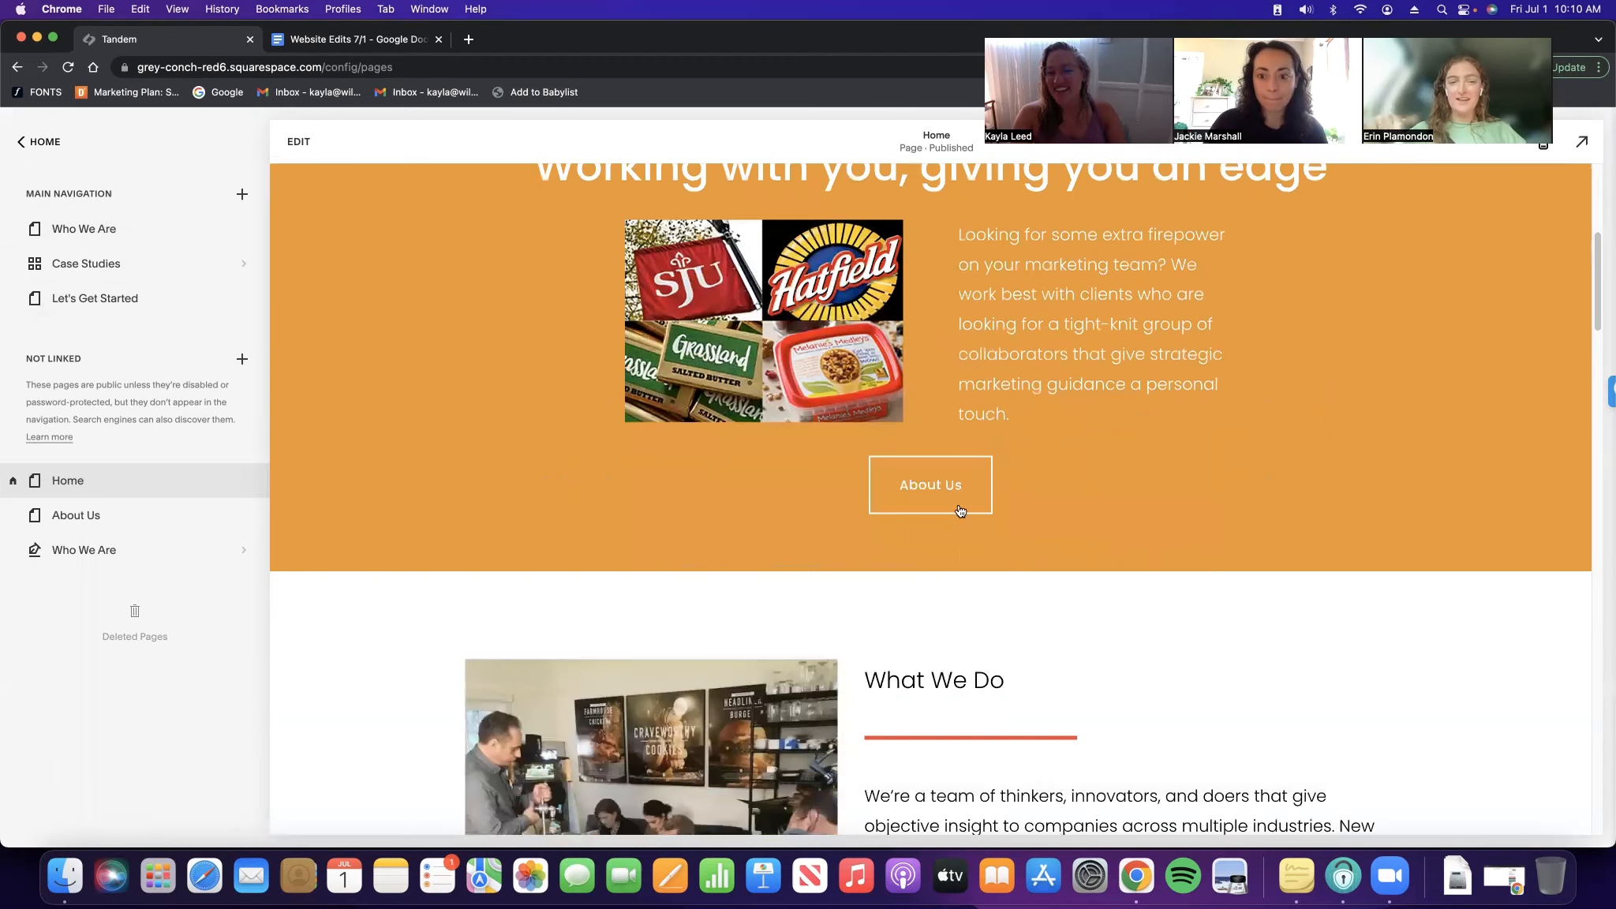
scroll(1240, 499, "up", 8)
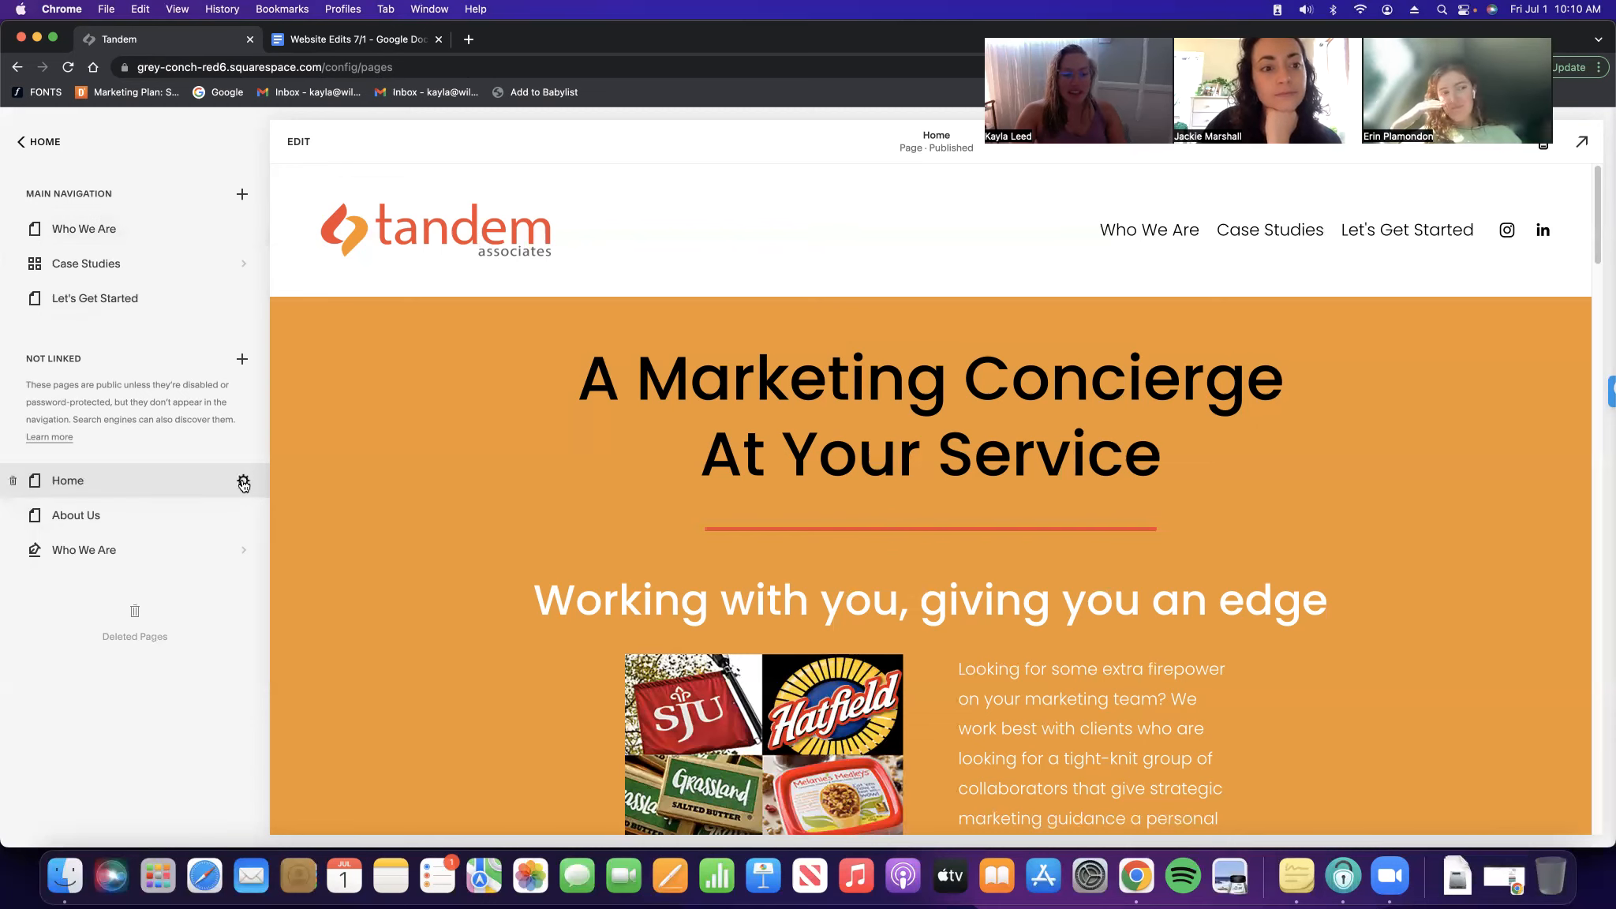
left_click(244, 483)
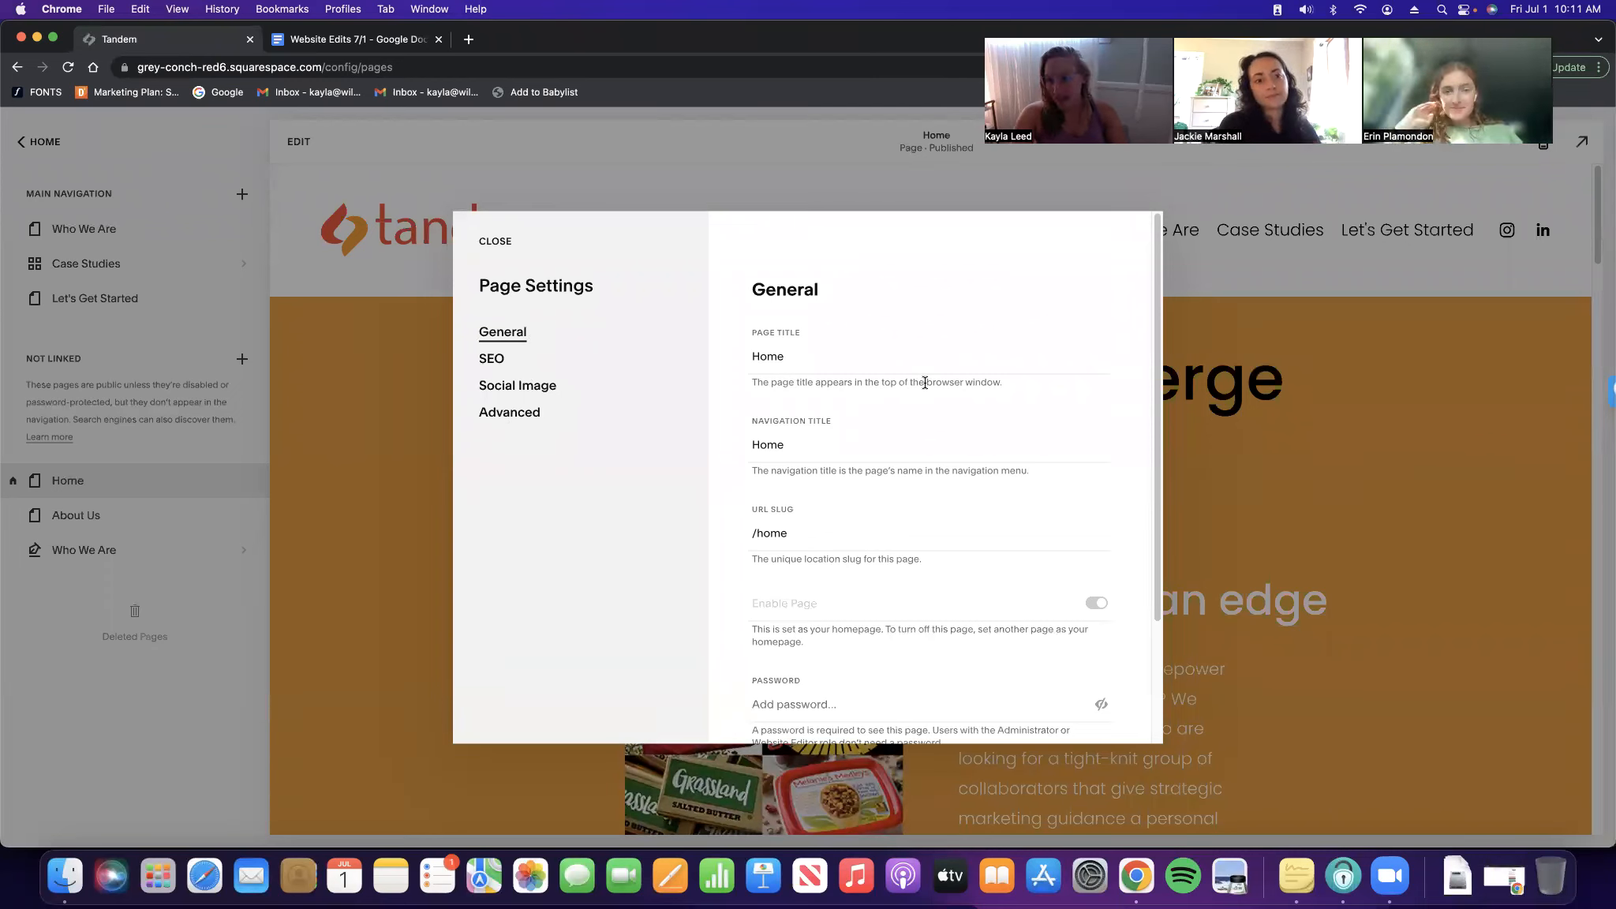
left_click(806, 361)
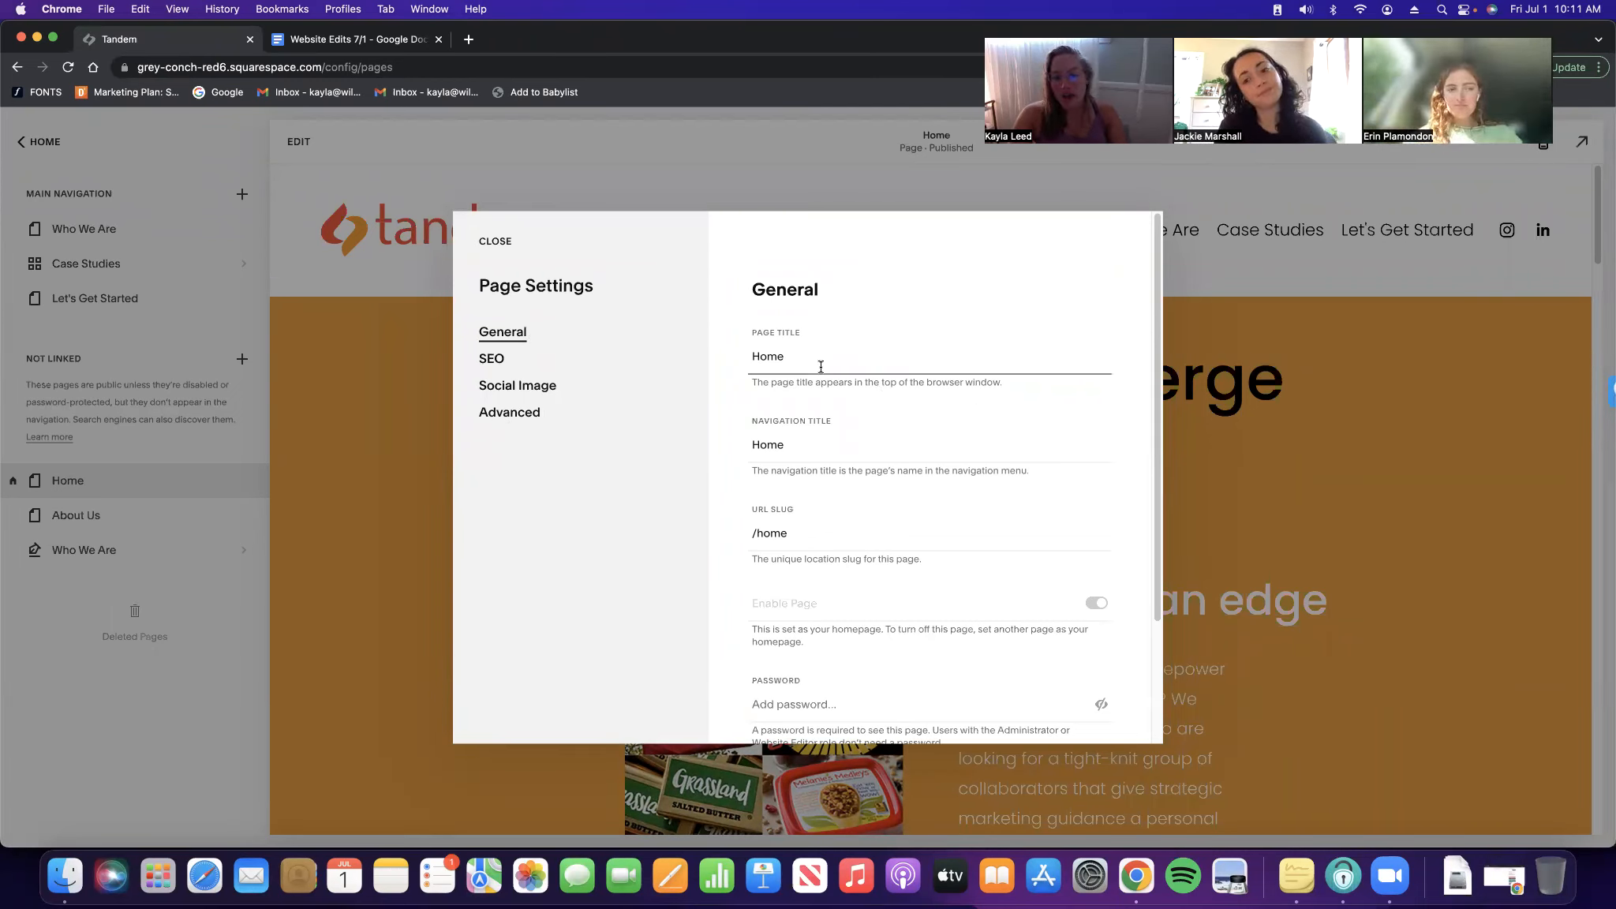
left_click(819, 447)
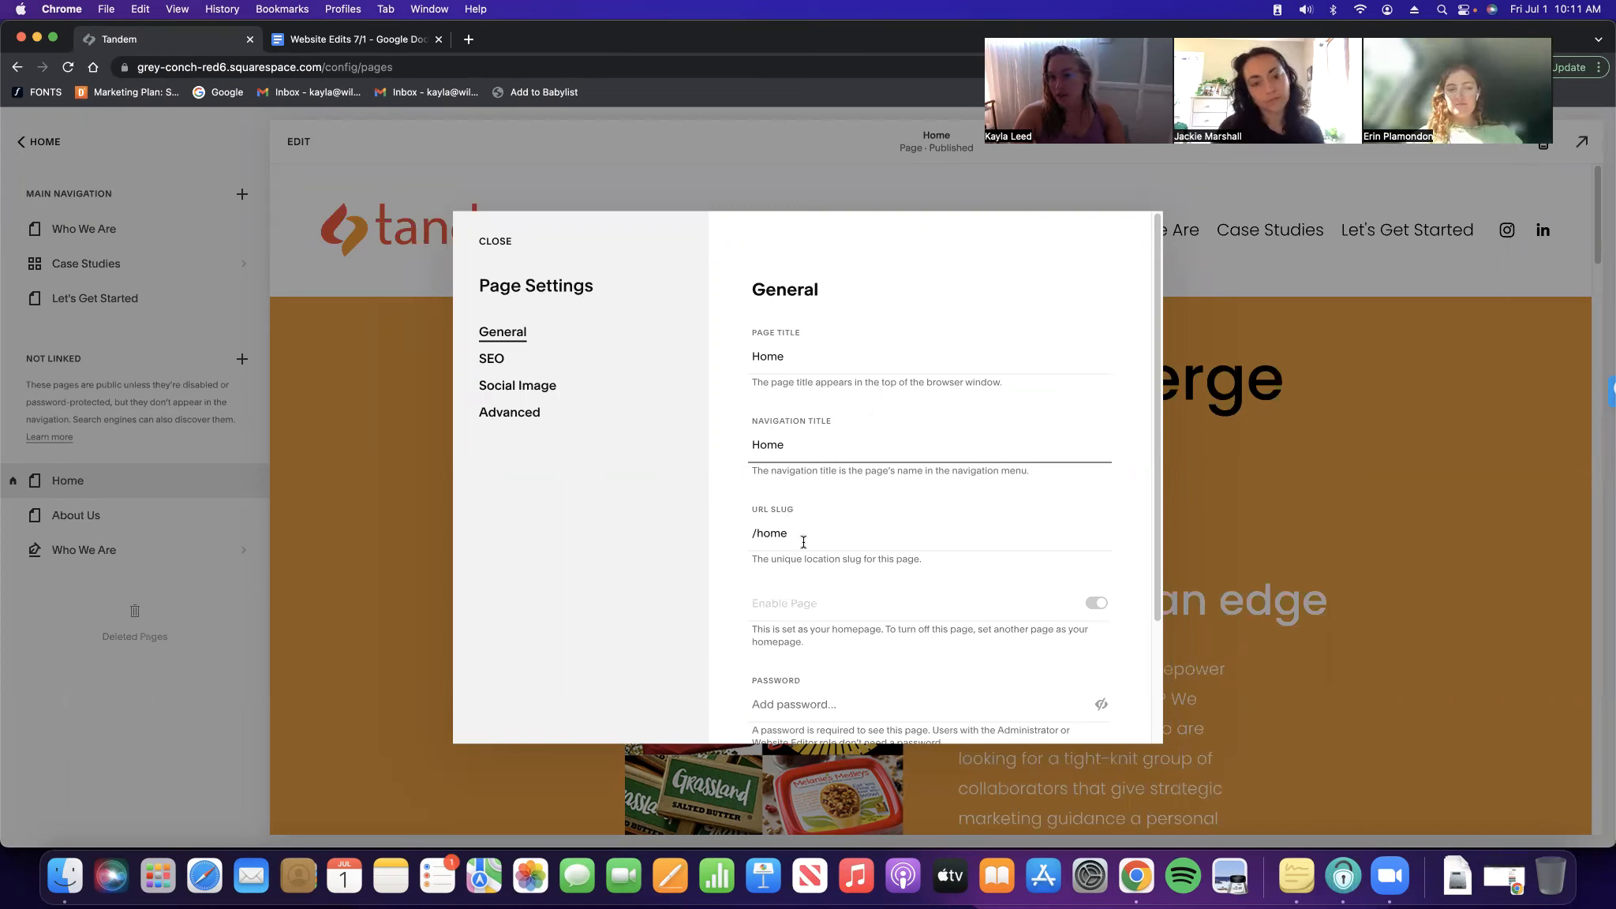
scroll(887, 523, "down", 5)
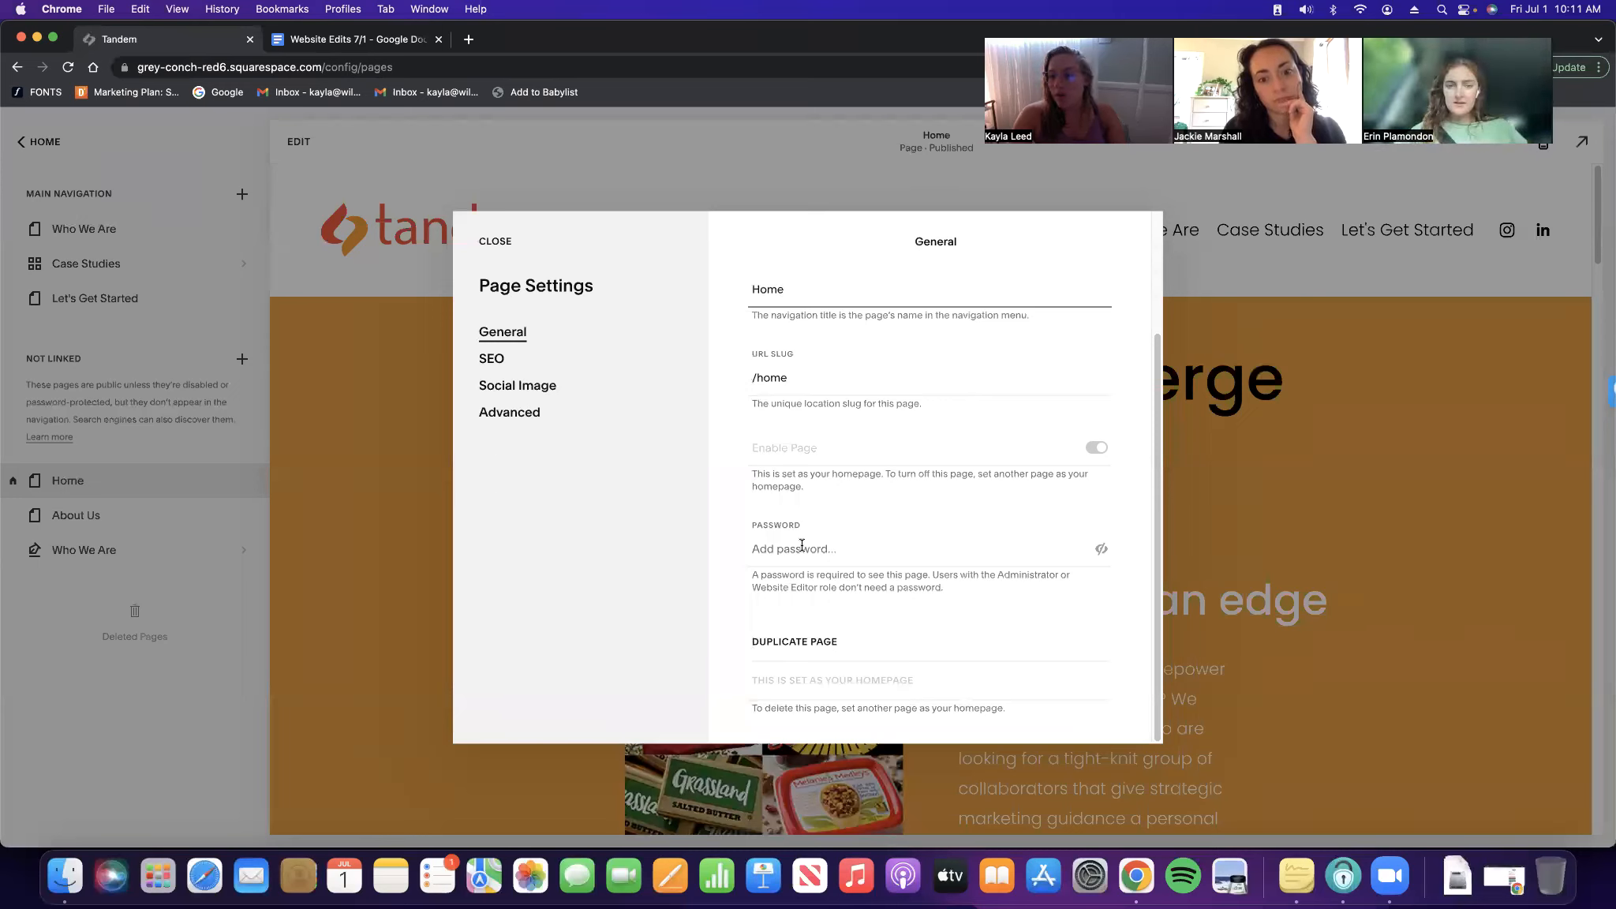
left_click(499, 366)
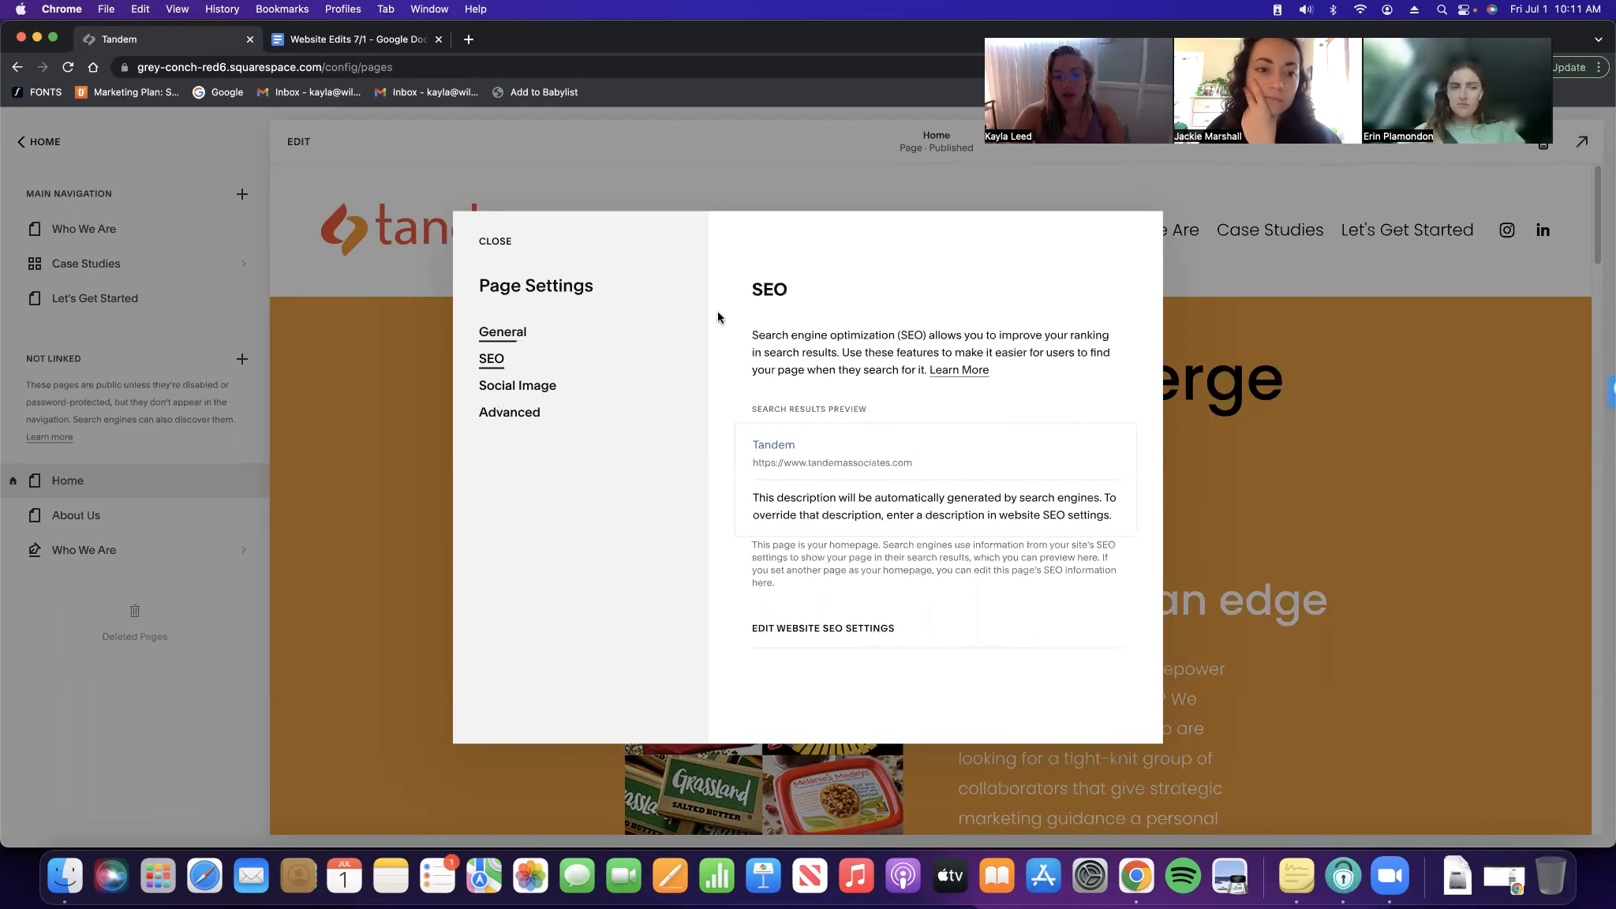
left_click(527, 391)
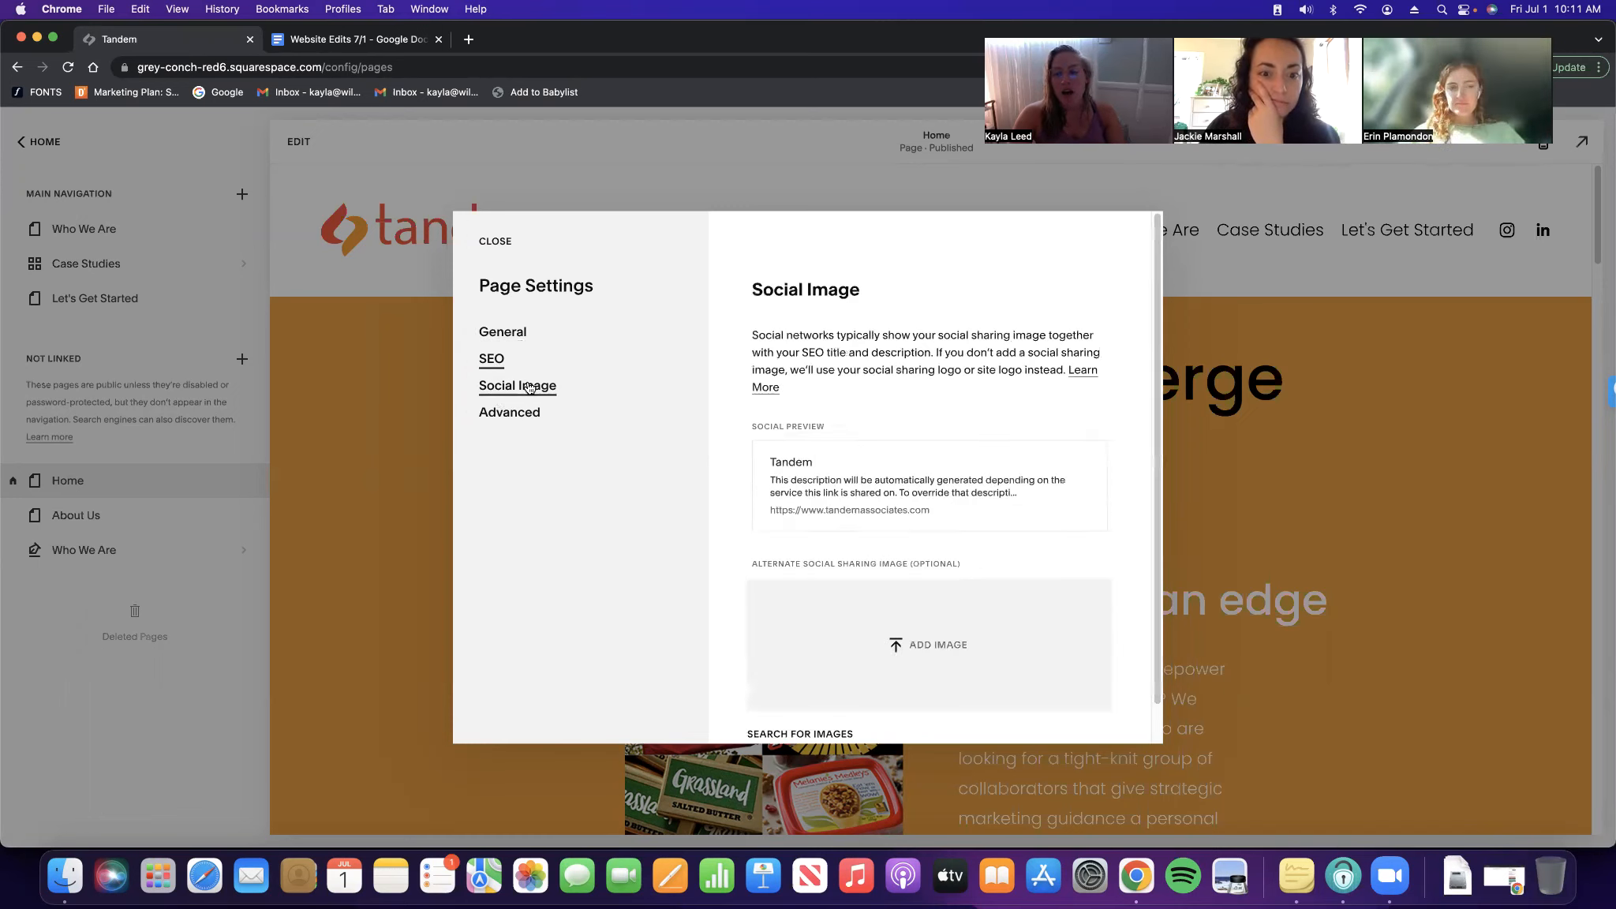
scroll(976, 440, "down", 3)
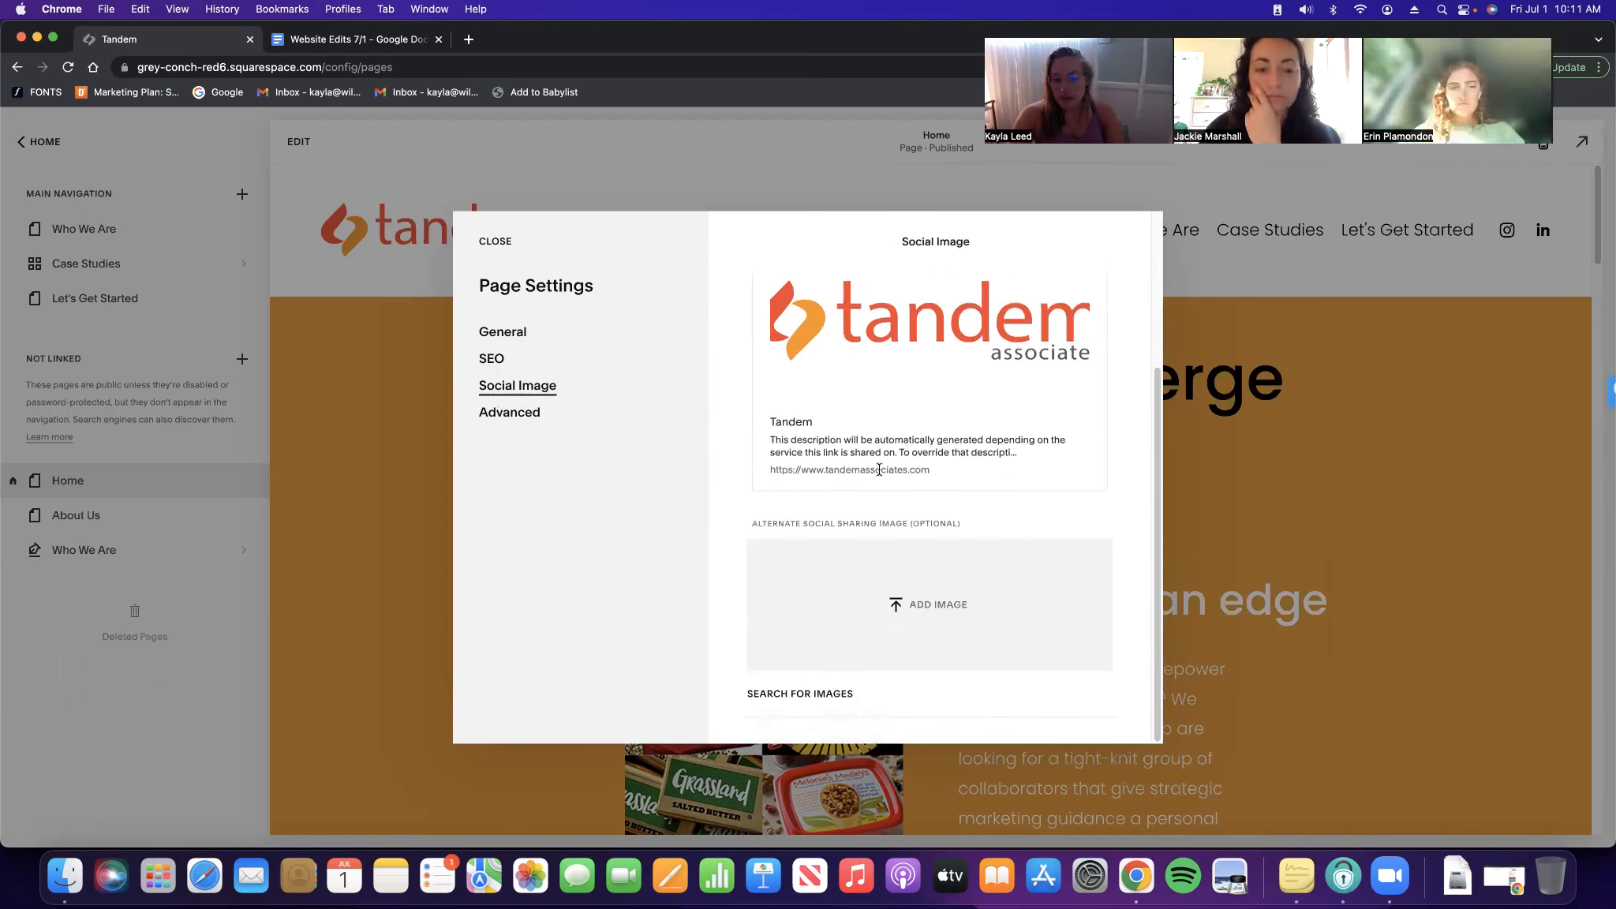
left_click_drag(806, 525, 936, 511)
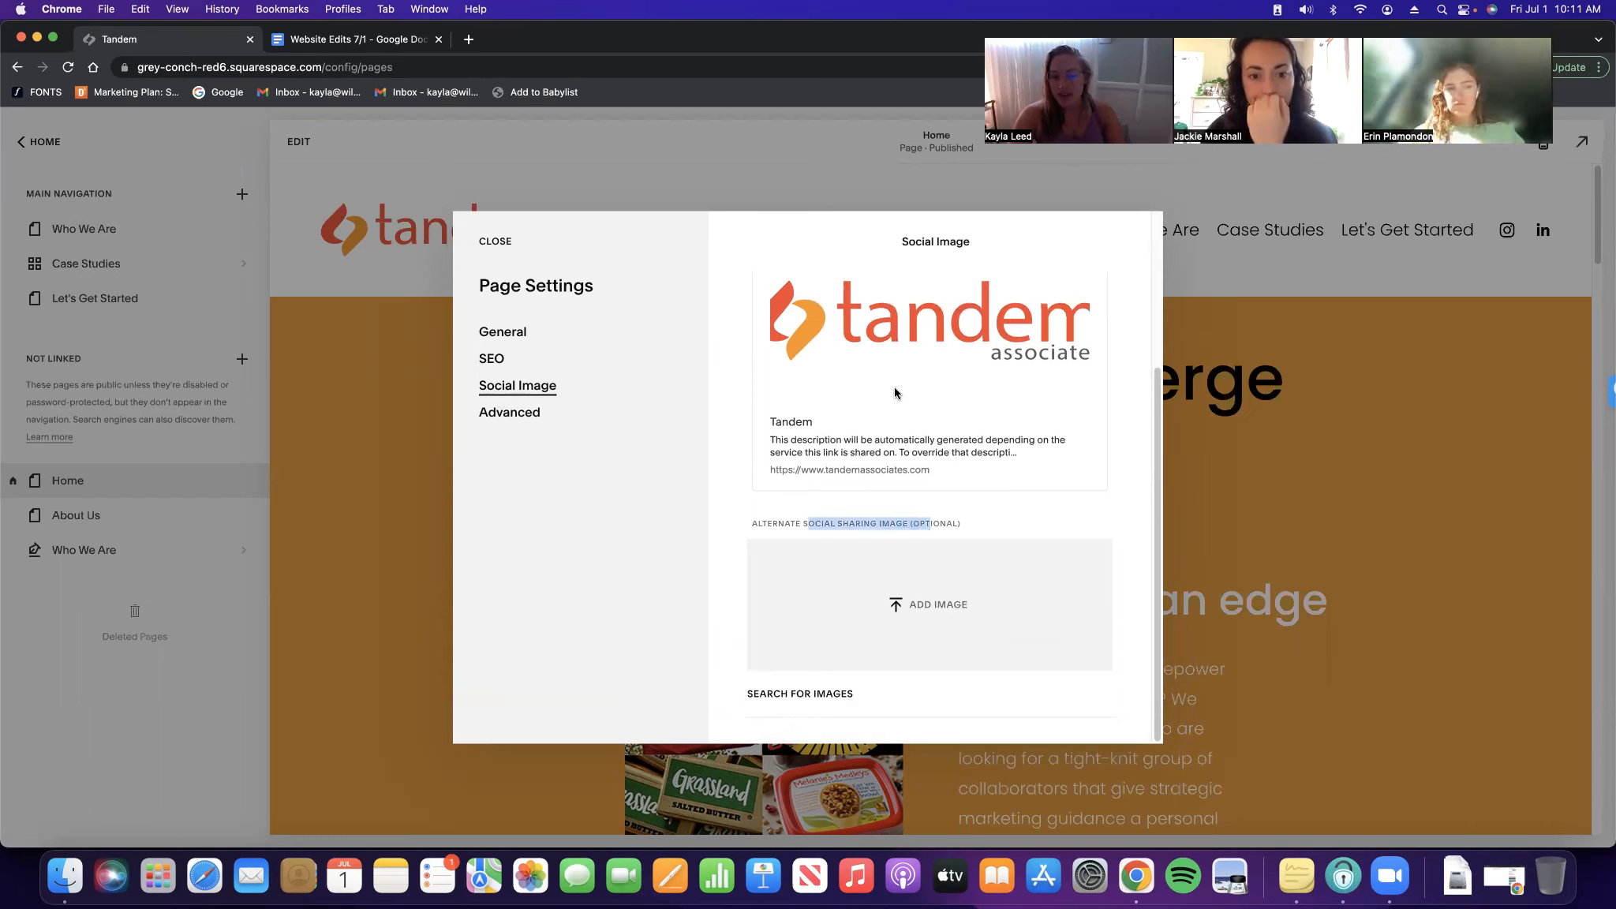
scroll(868, 426, "up", 3)
left_click(525, 418)
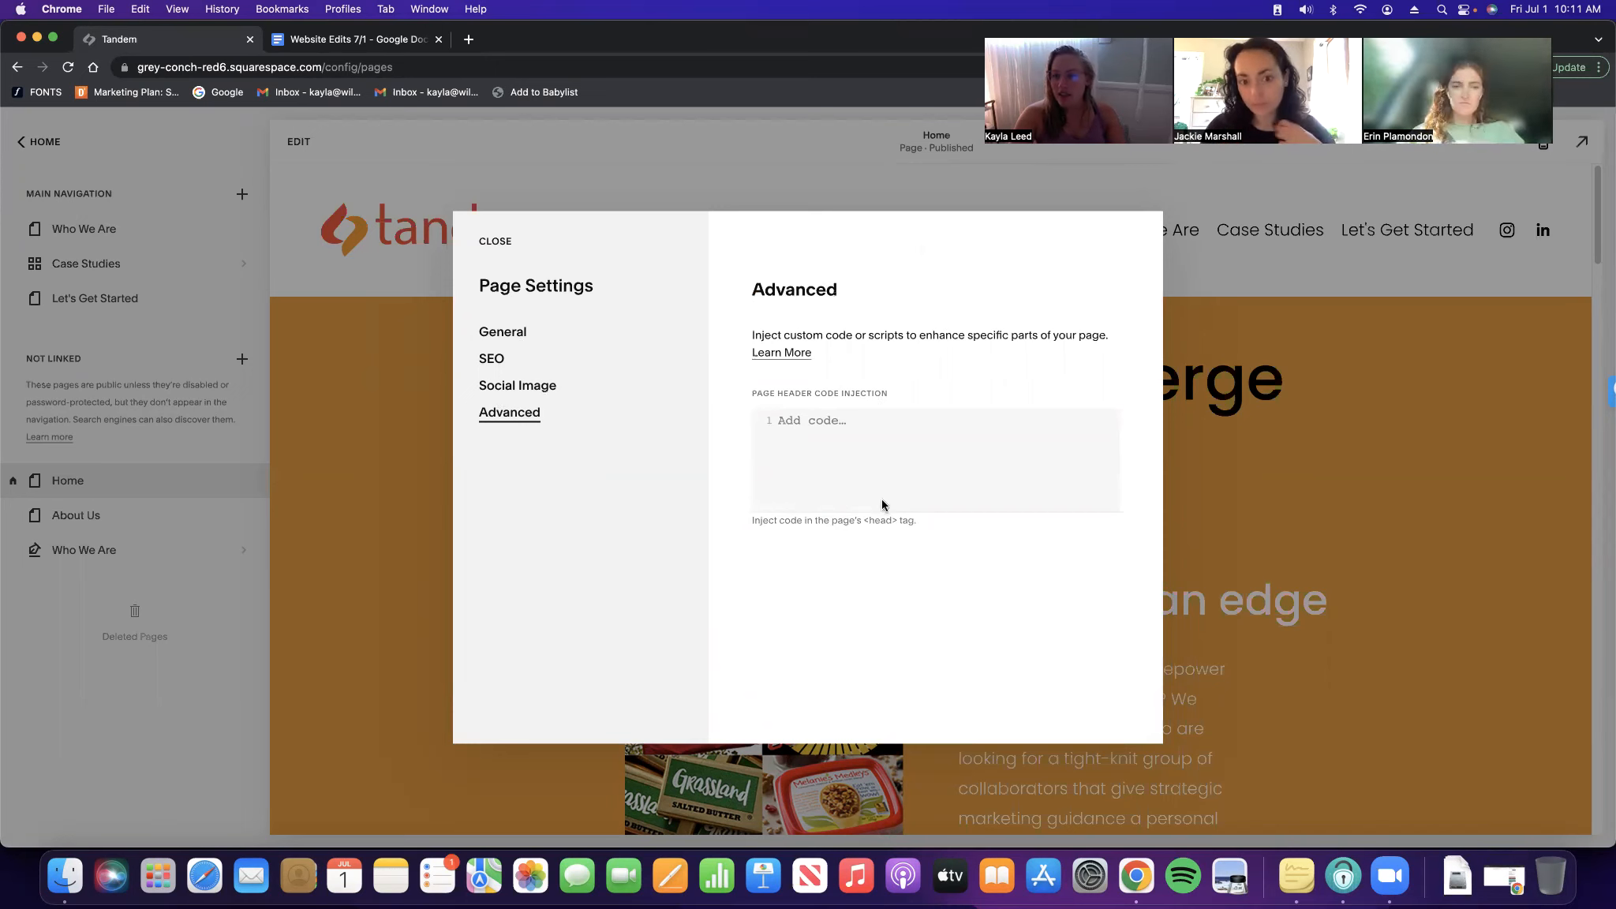
left_click(495, 246)
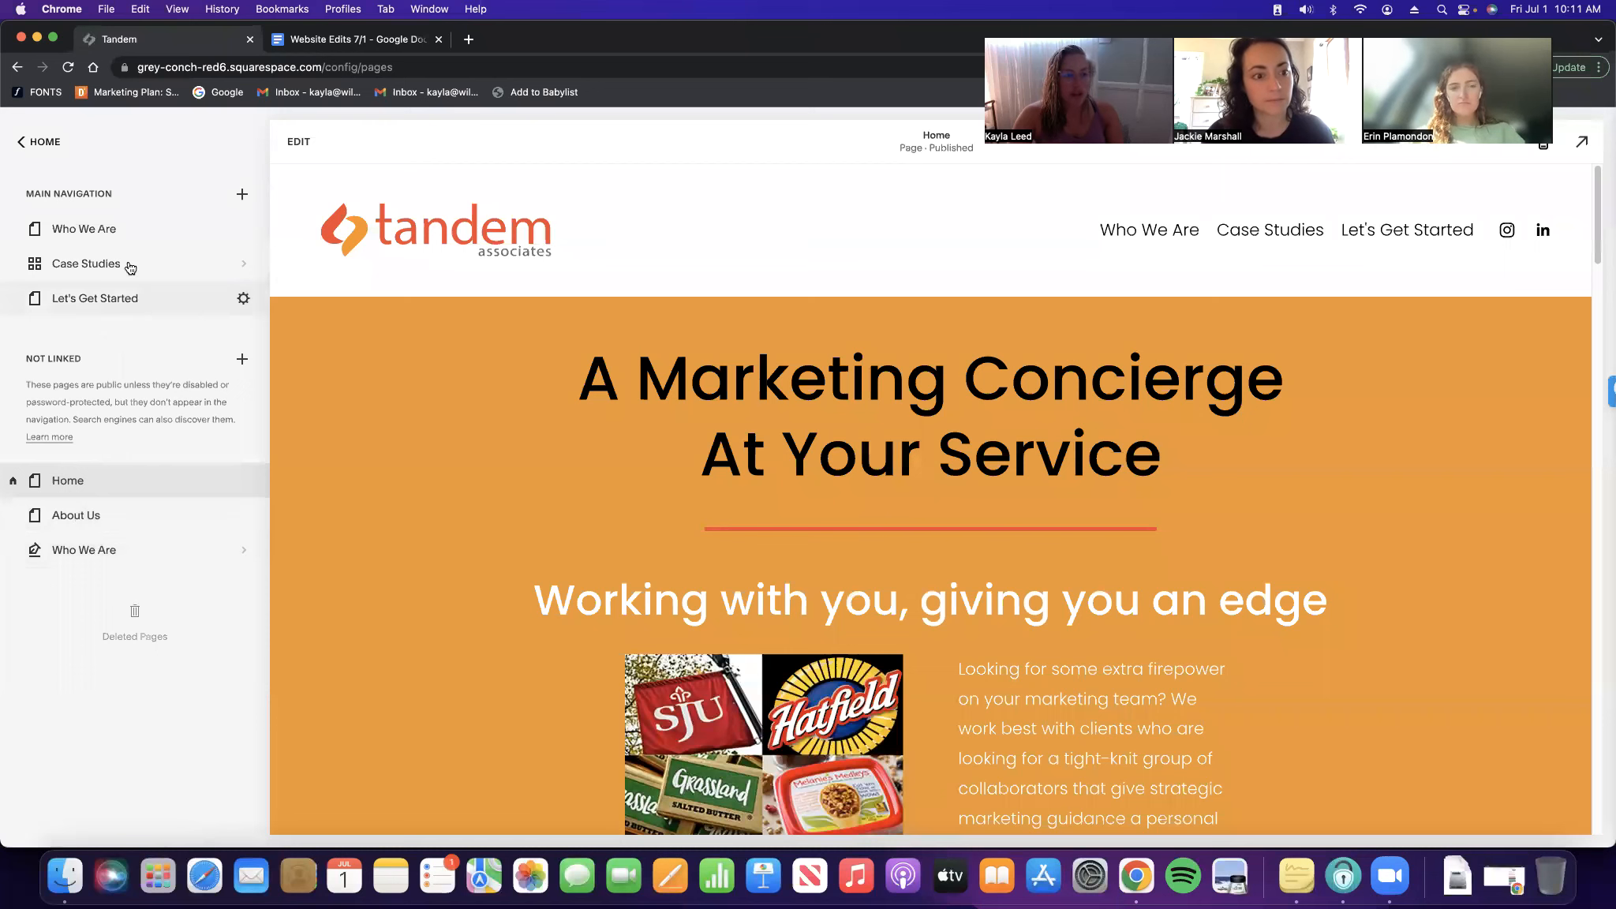
Review the Who We Are page's SEO settings without changing them
left_click(242, 230)
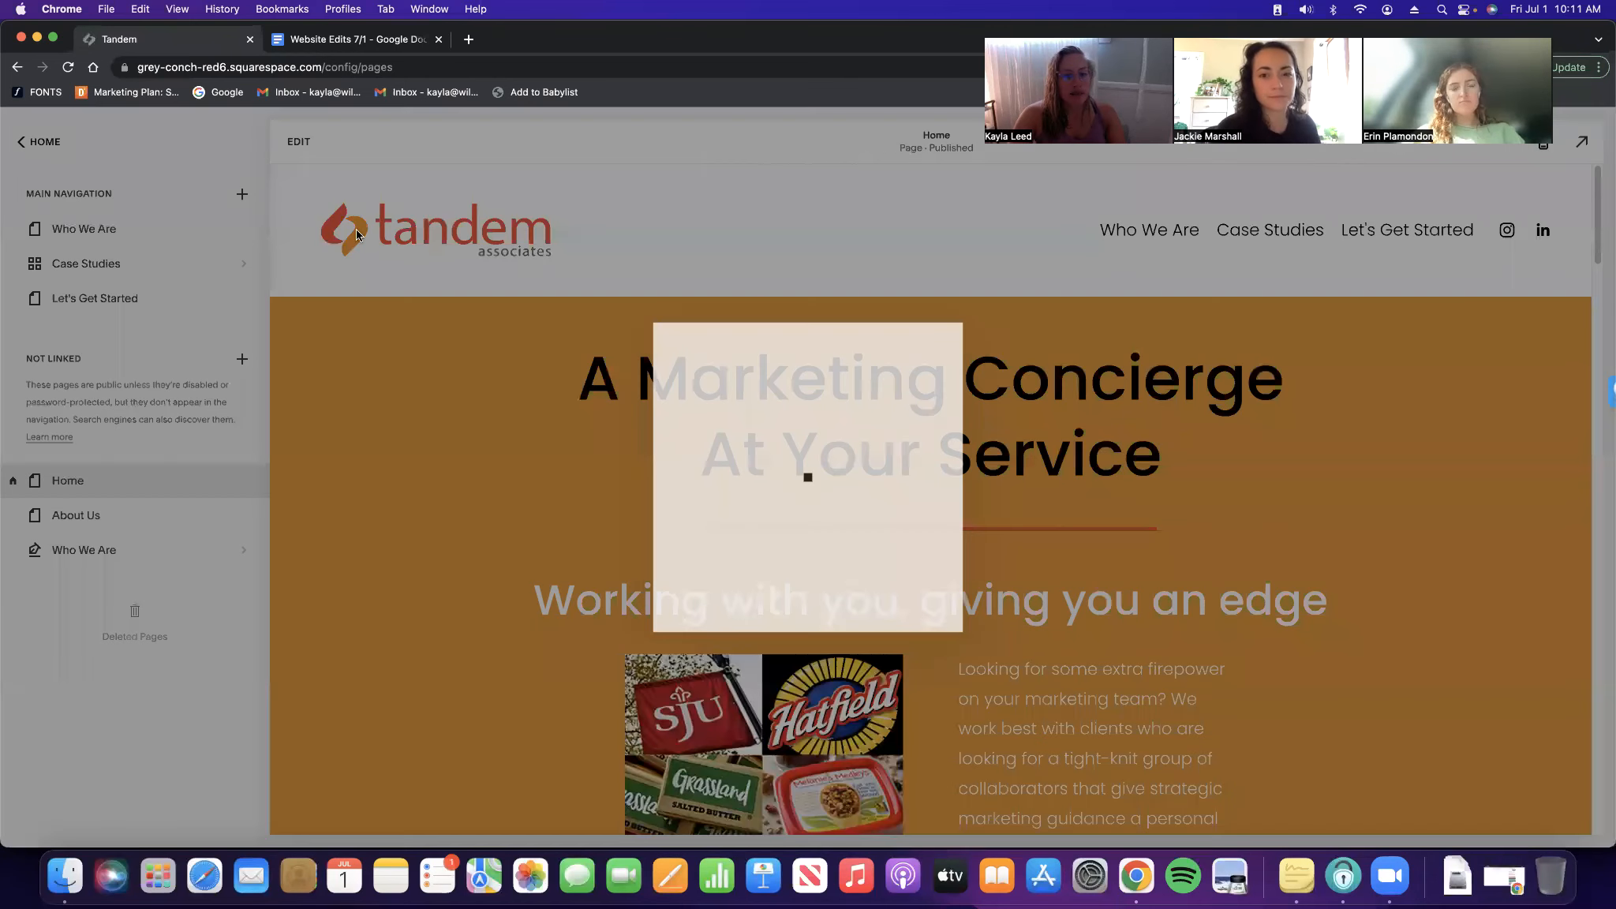
left_click(493, 359)
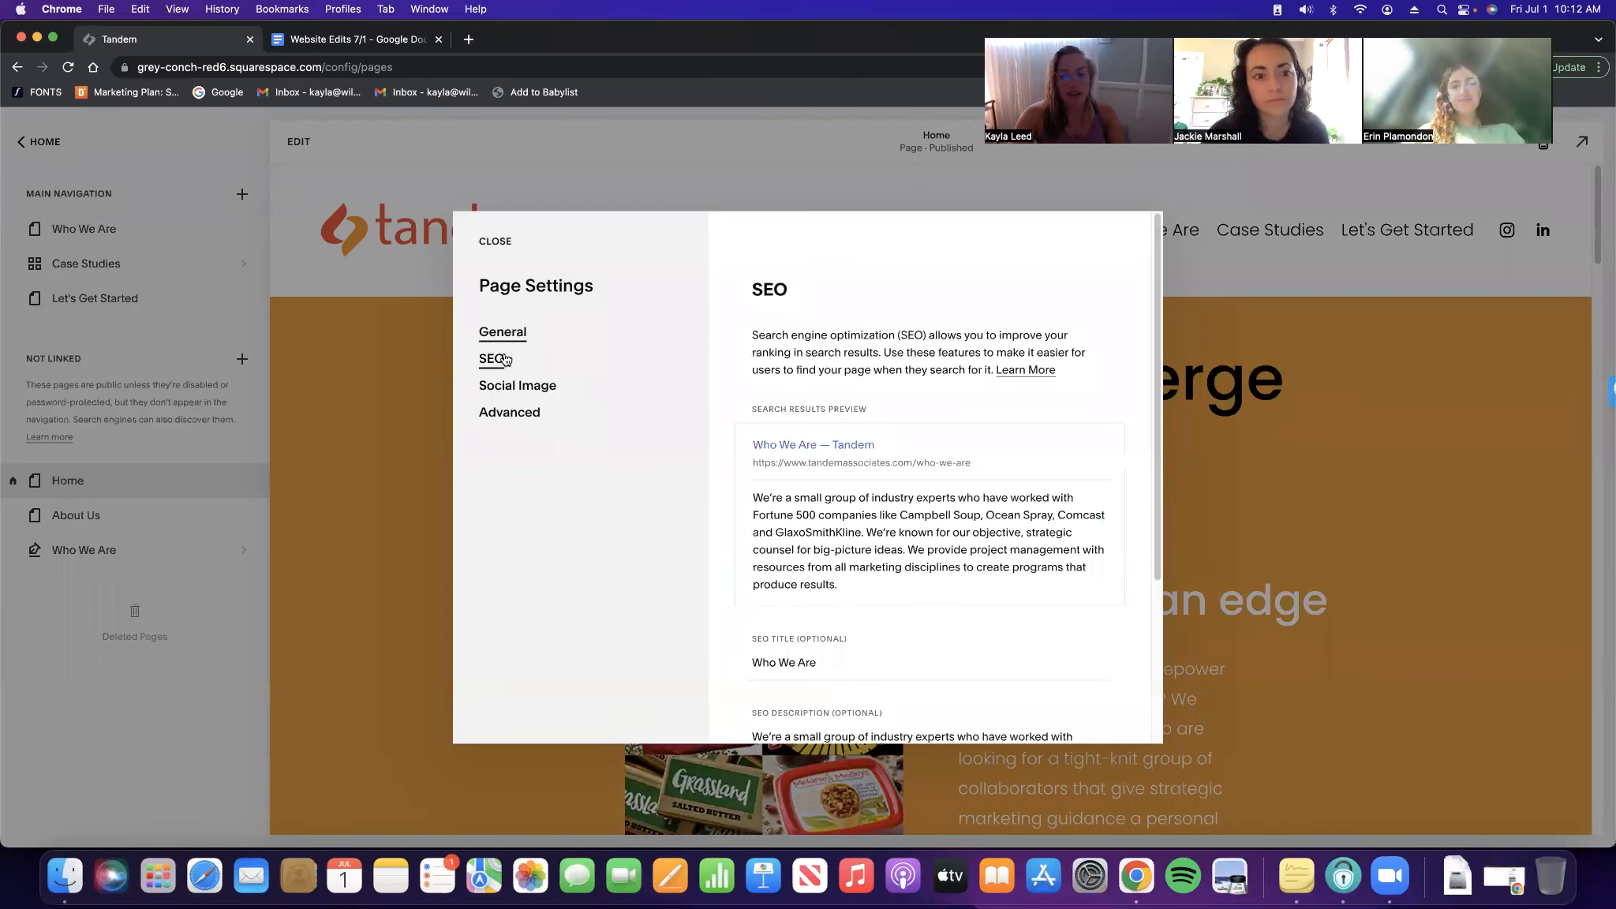
scroll(912, 422, "down", 5)
scroll(912, 422, "up", 5)
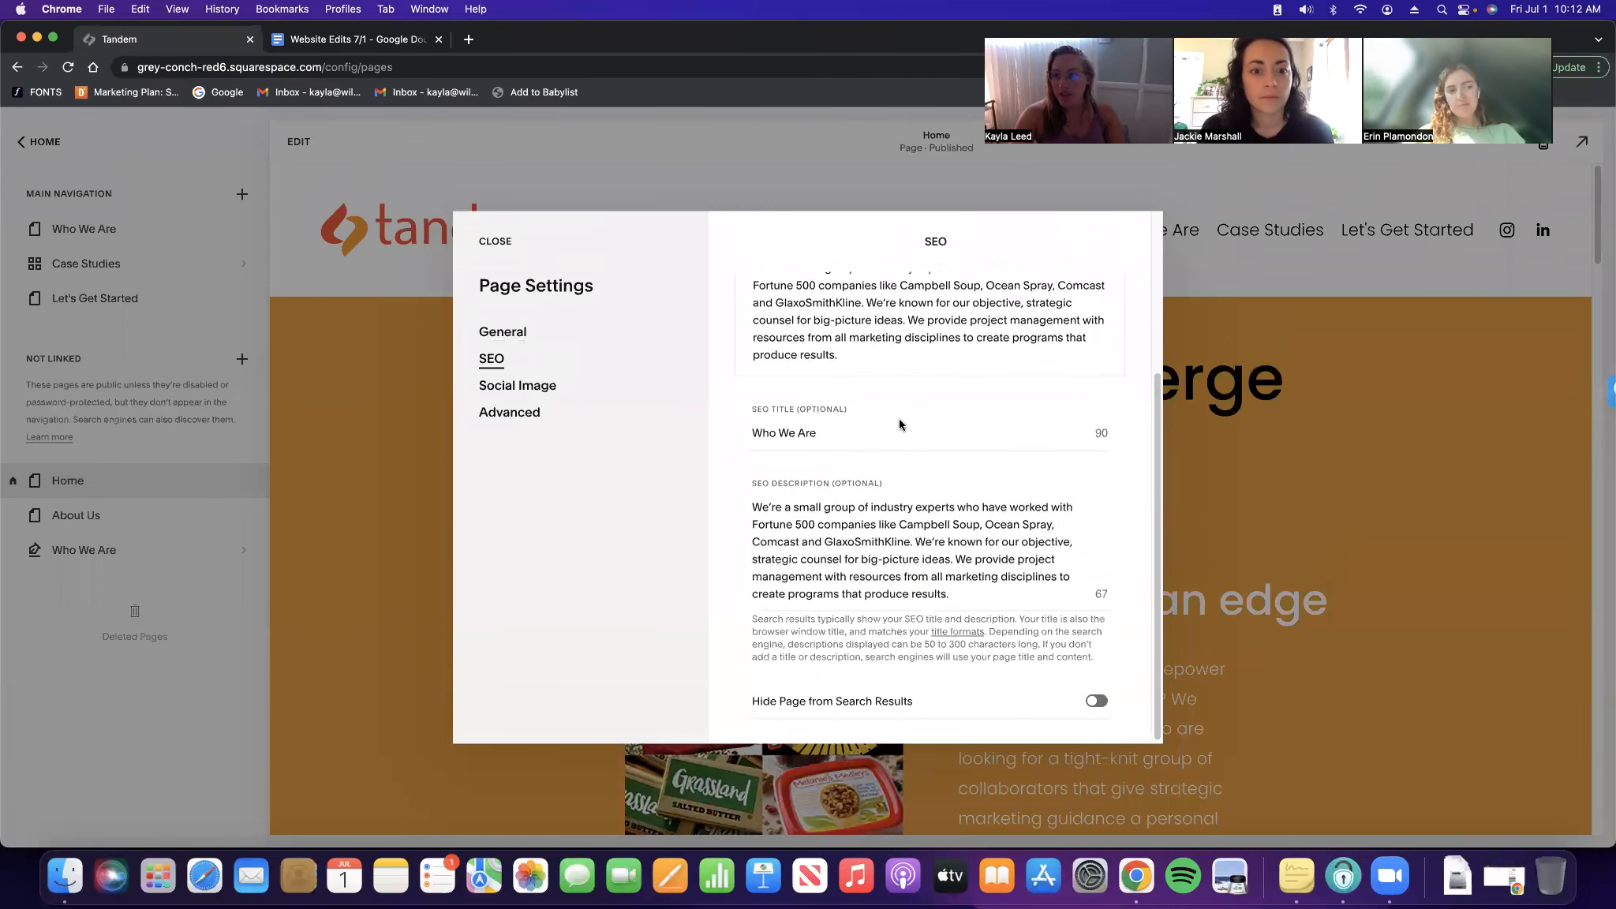
left_click(496, 245)
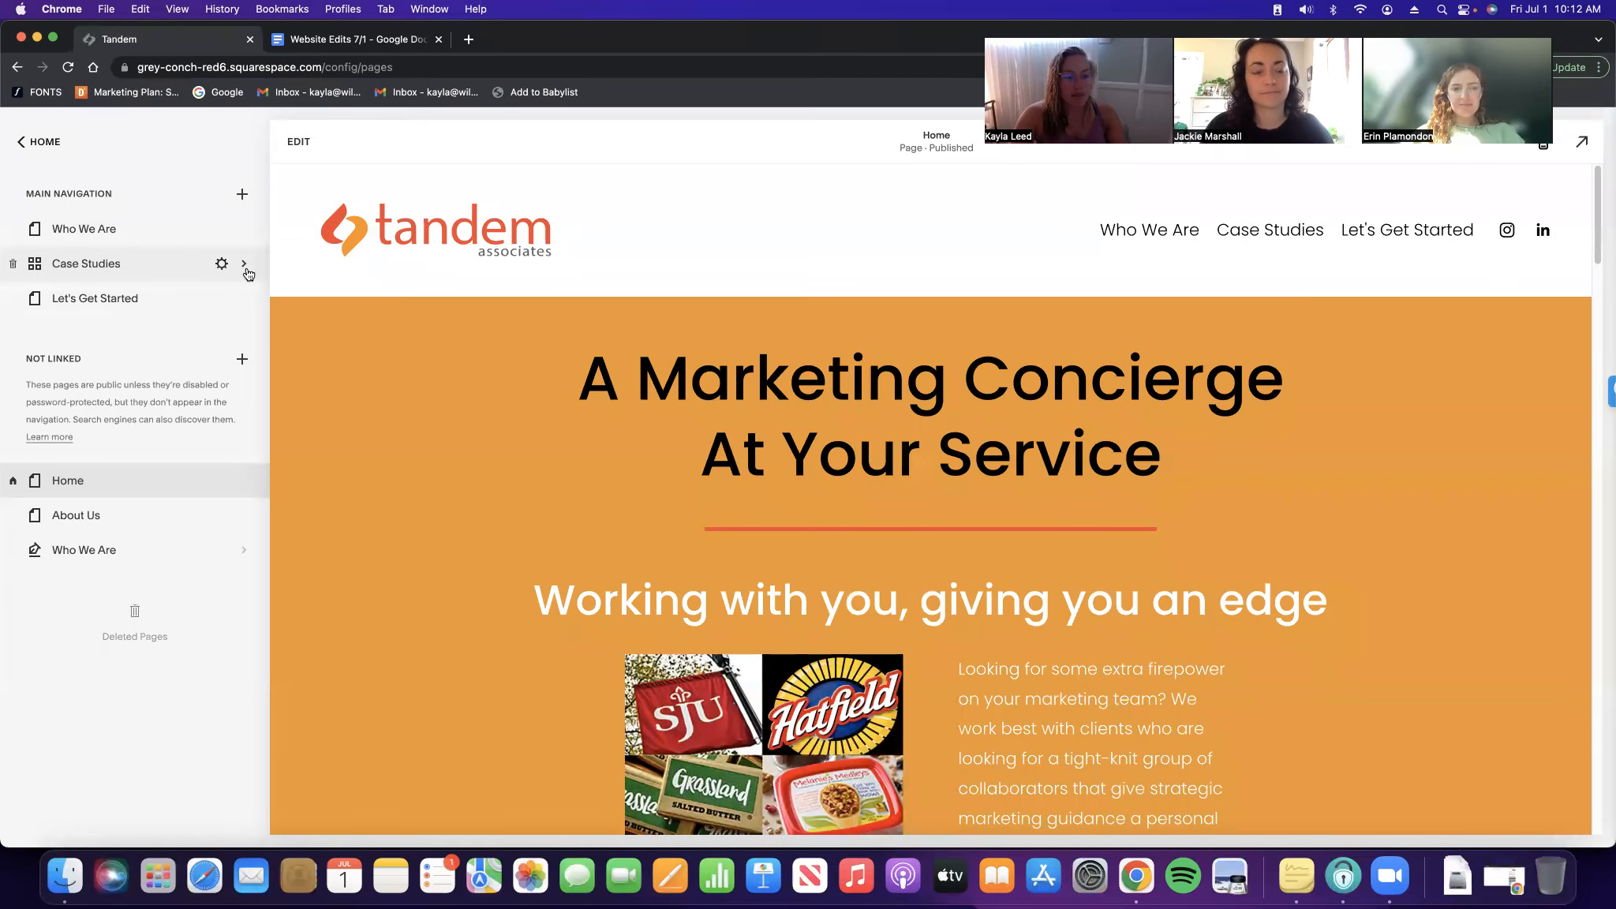
Delete 'Our Clients: ' from the Case Studies SEO title, save, and return to all pages
left_click(245, 266)
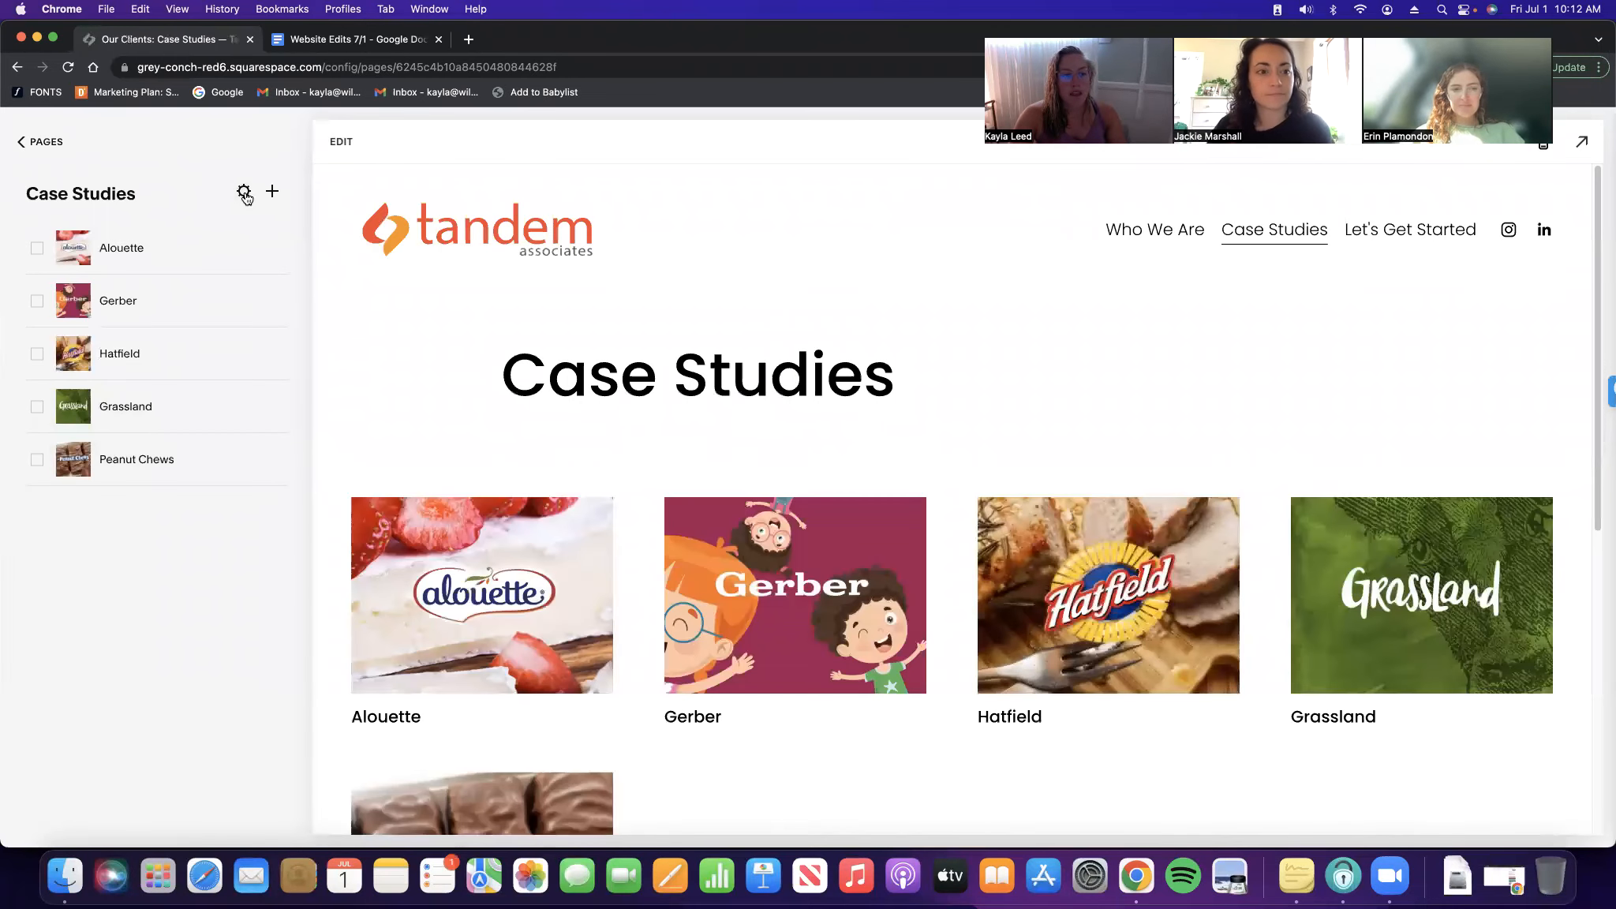
left_click(245, 192)
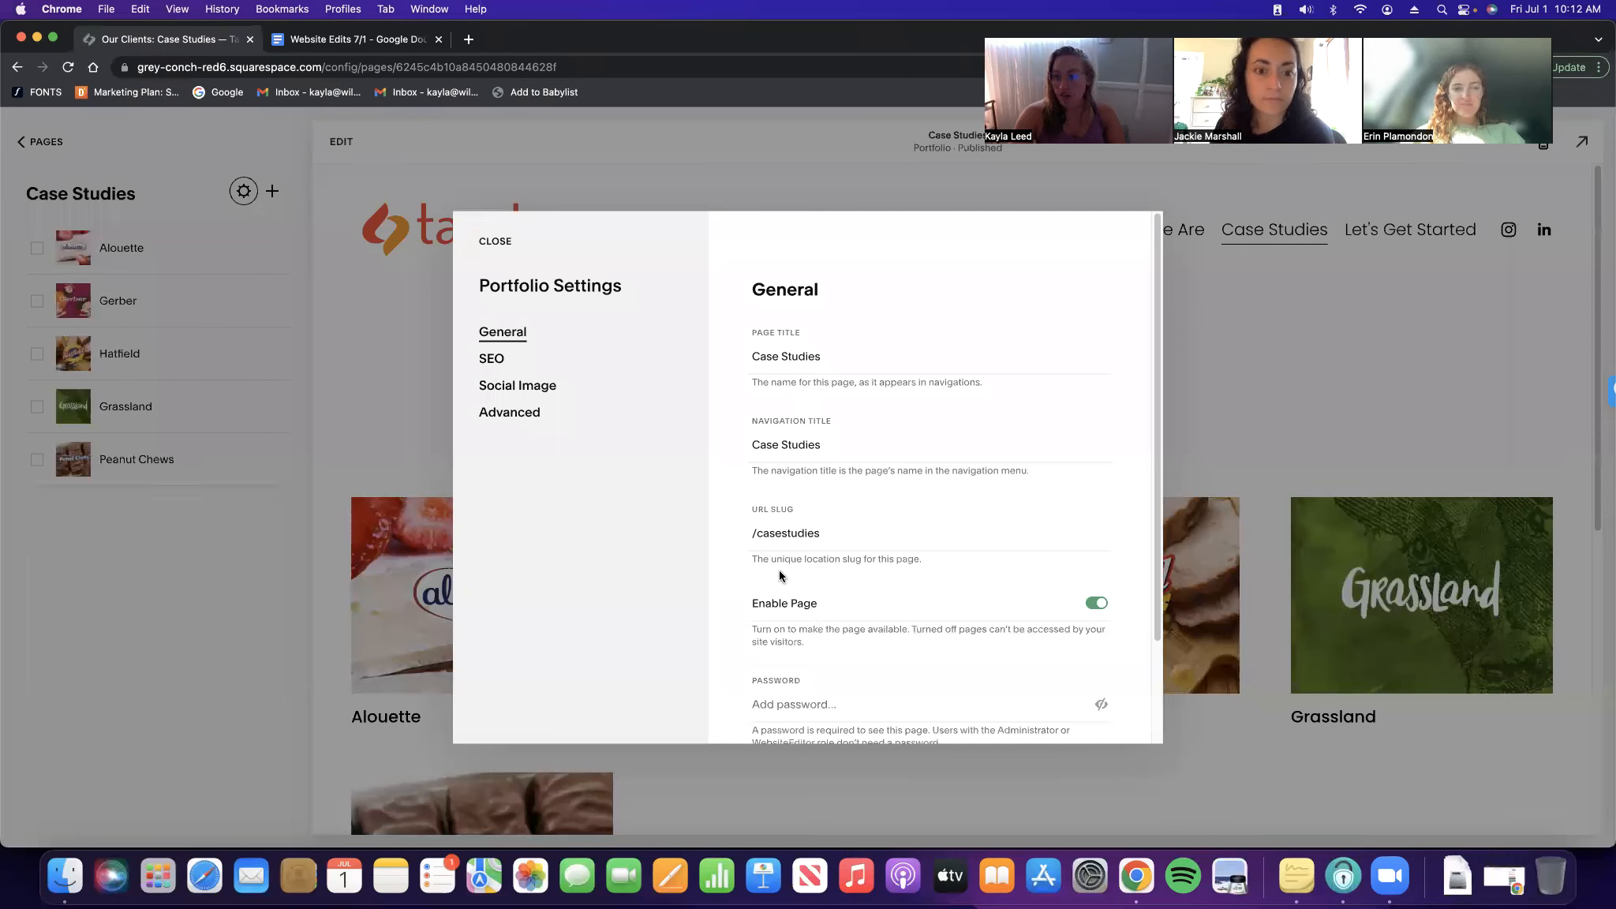
left_click(490, 360)
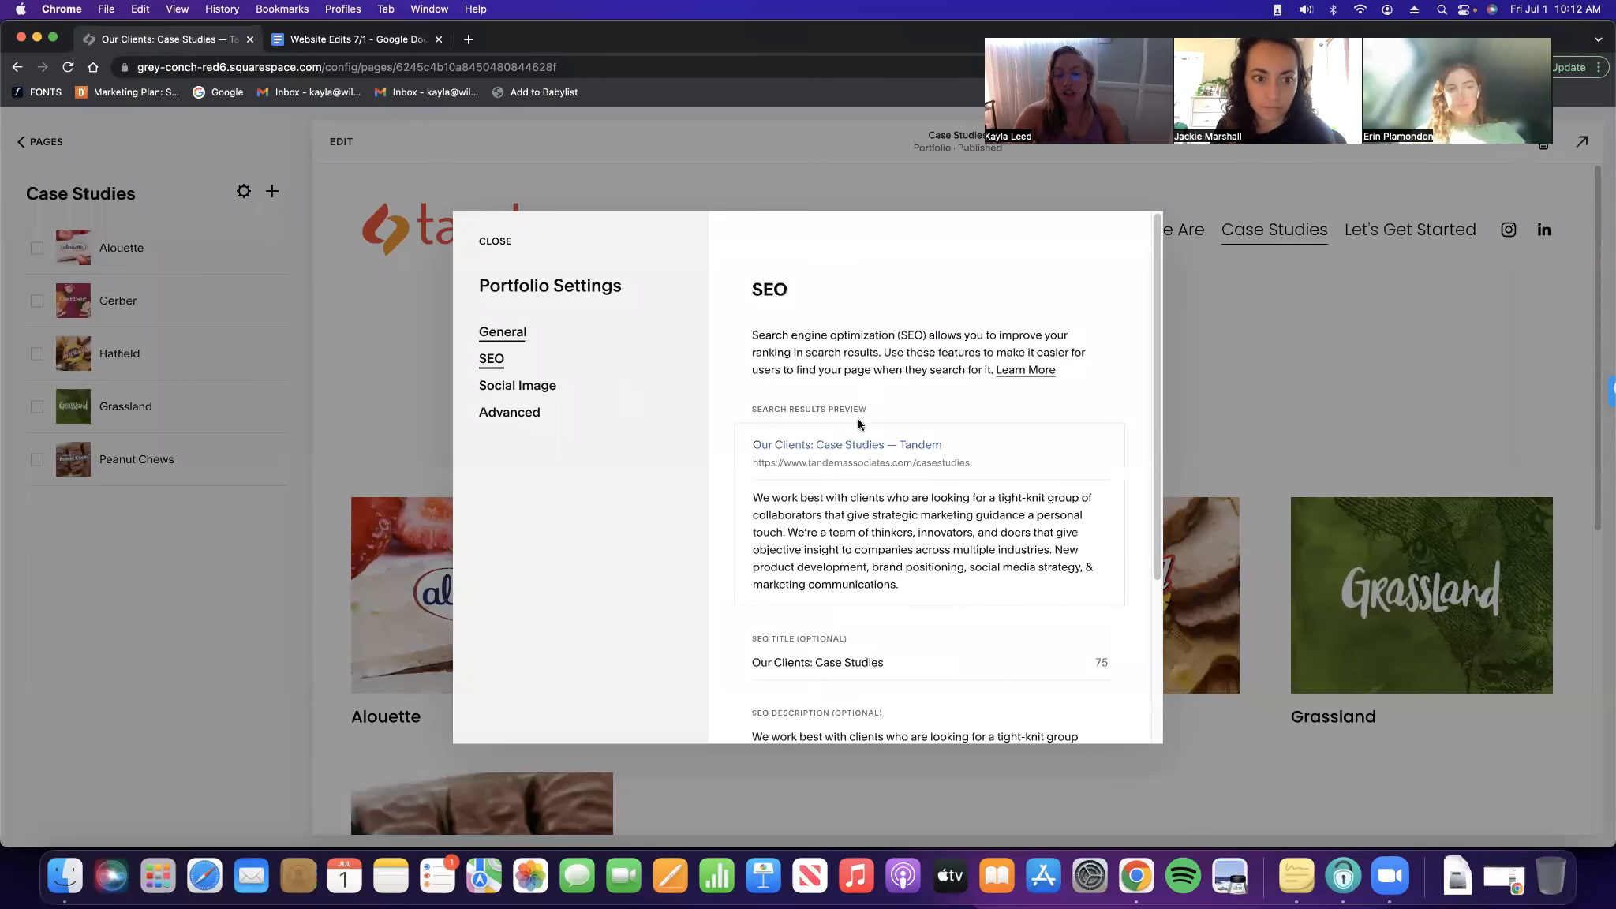
scroll(845, 442, "down", 3)
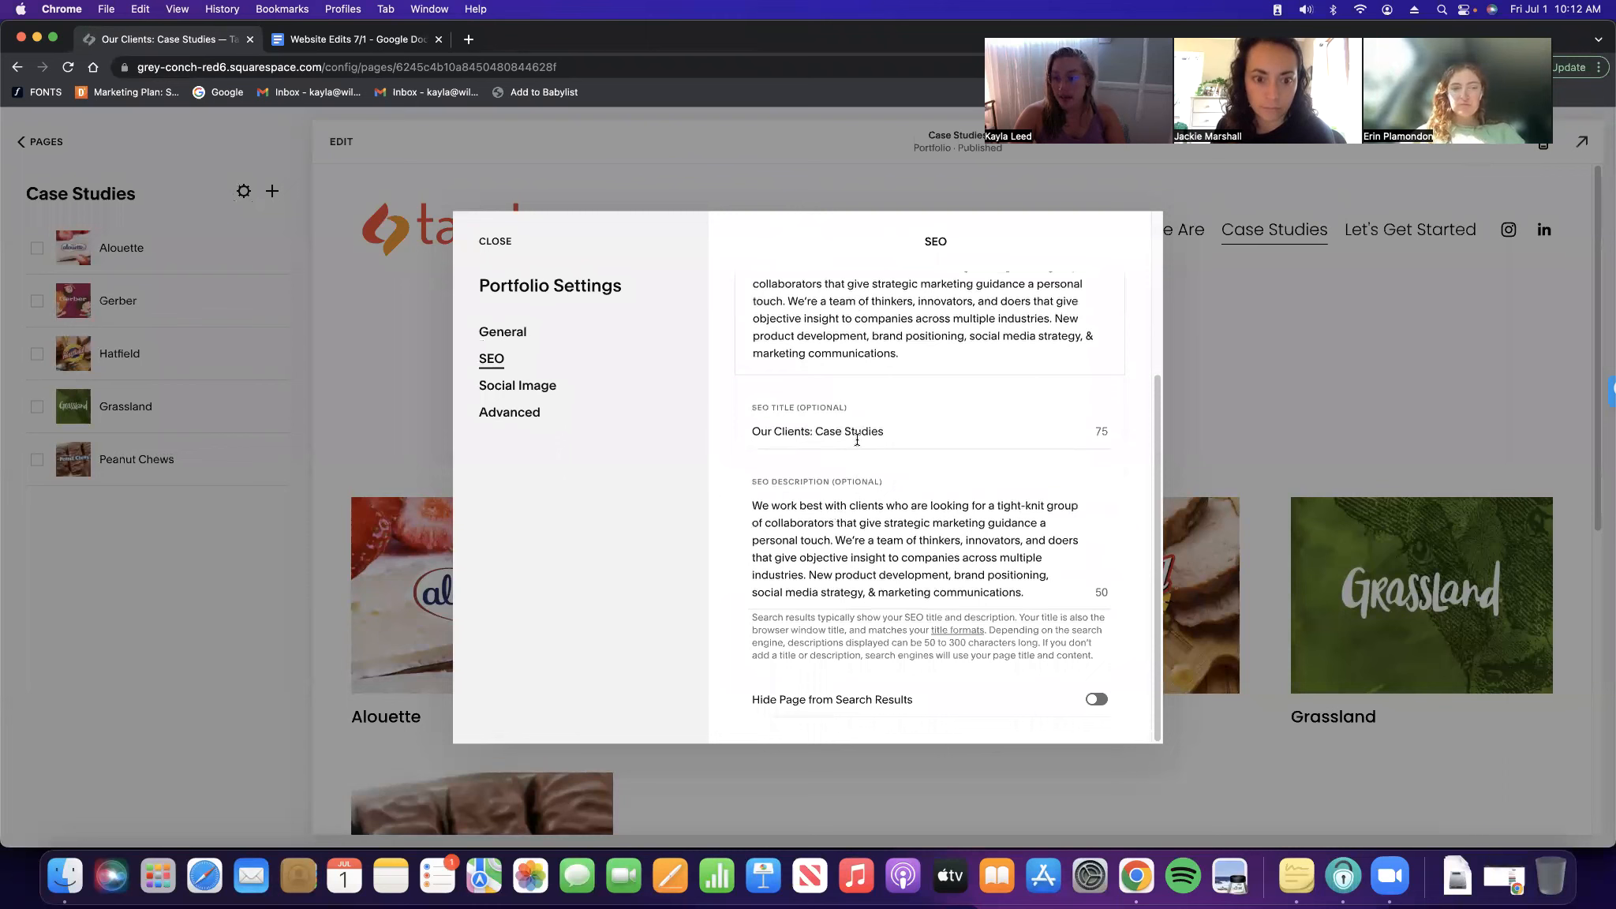
left_click_drag(814, 434, 741, 437)
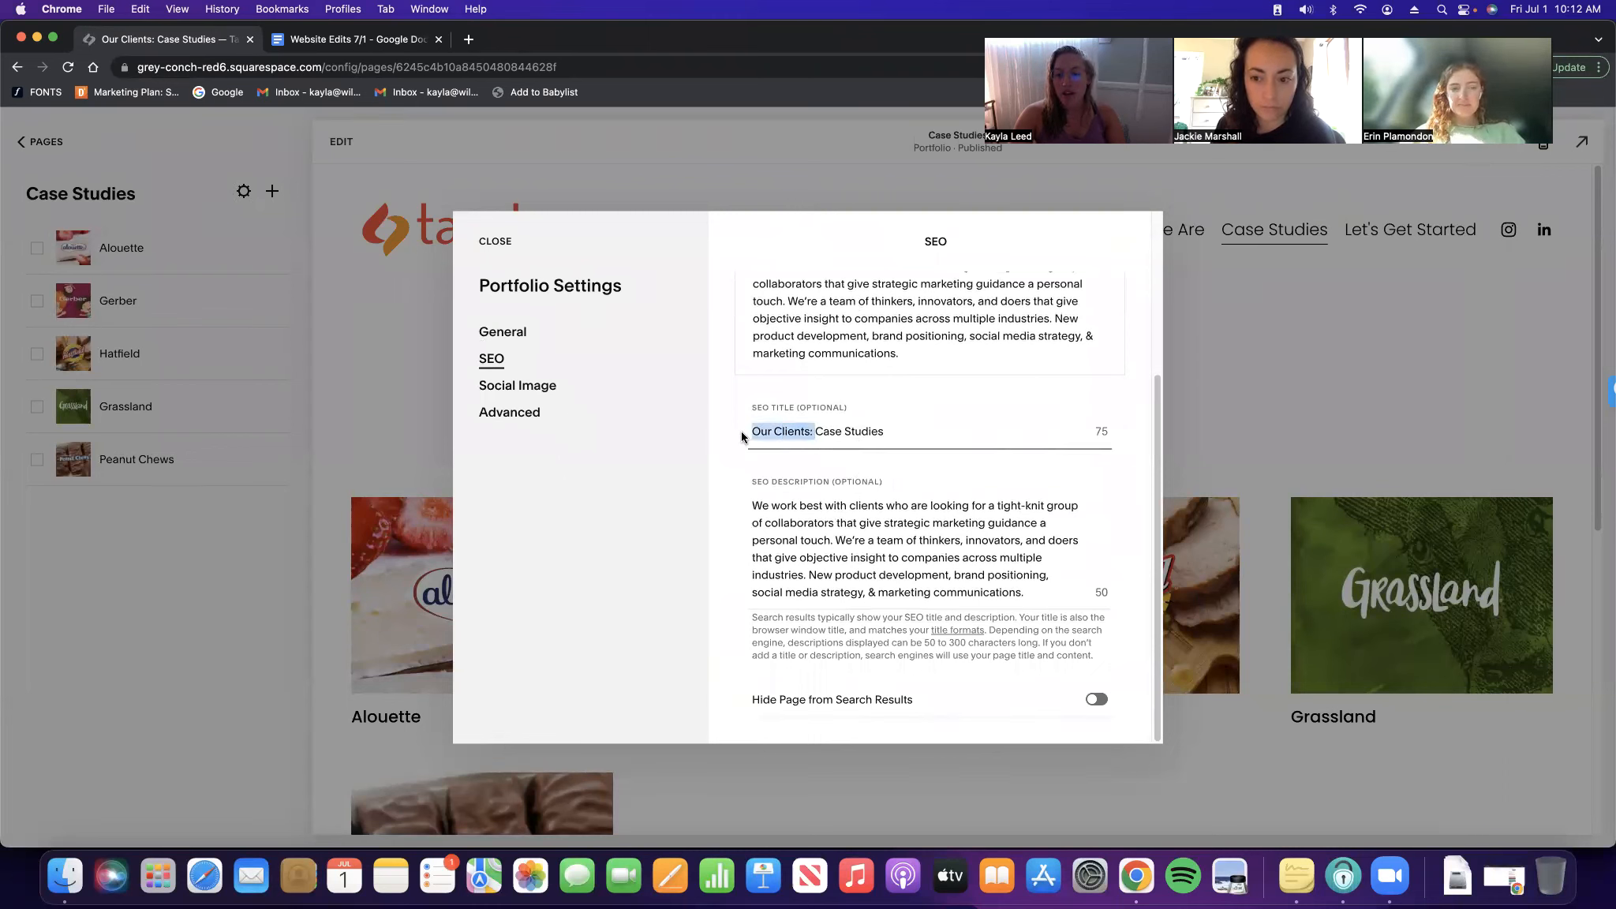
scroll(876, 405, "up", 2)
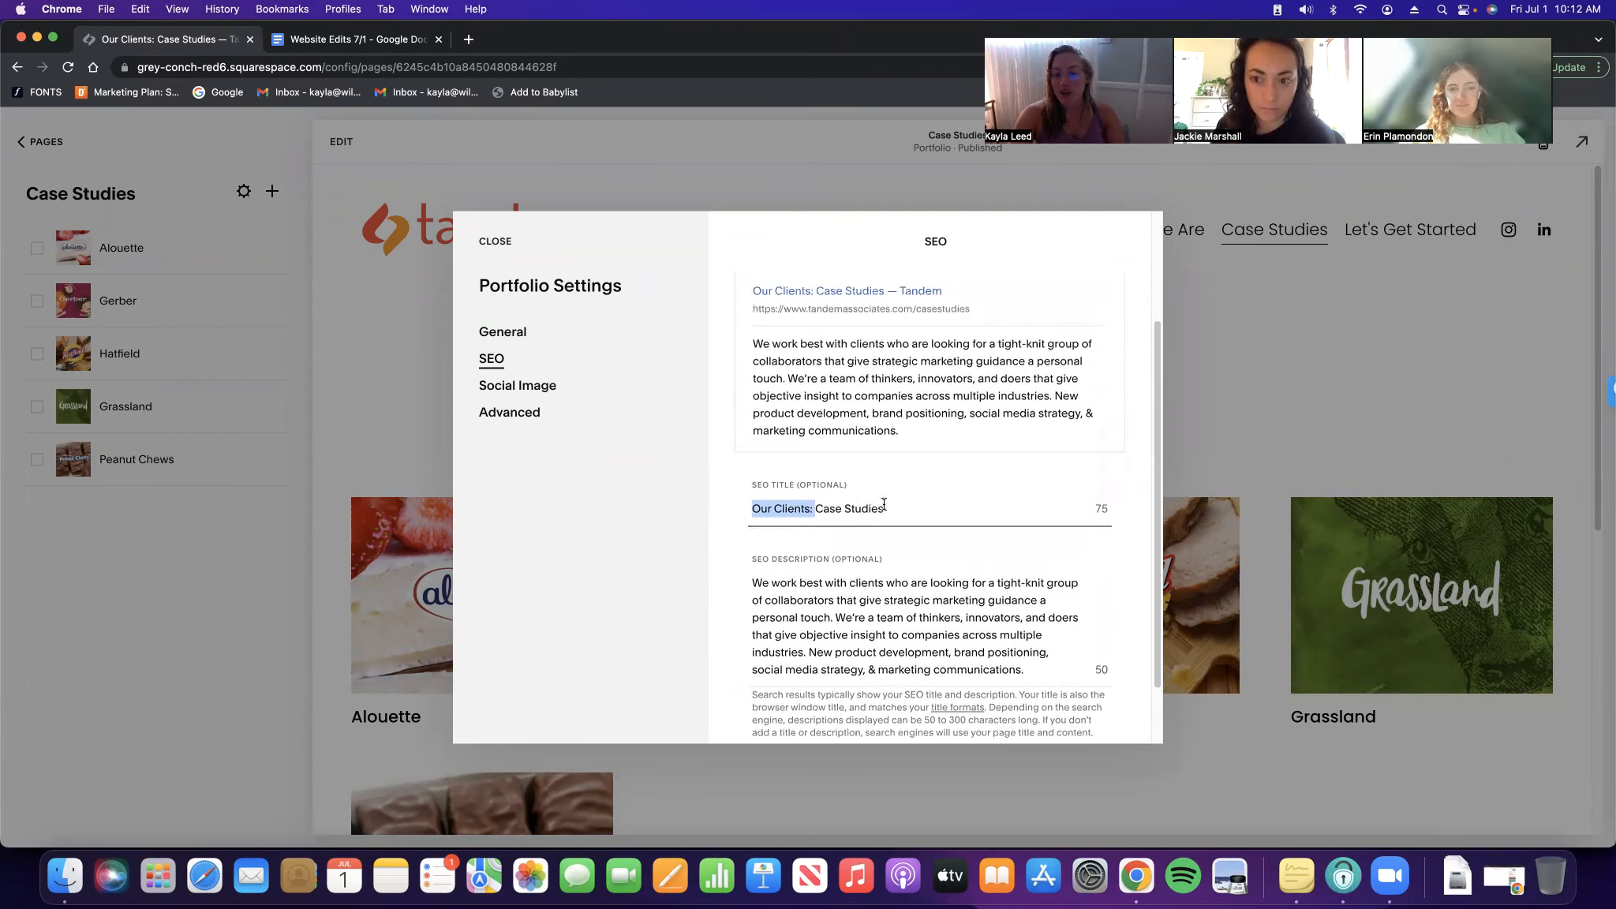
scroll(833, 370, "up", 2)
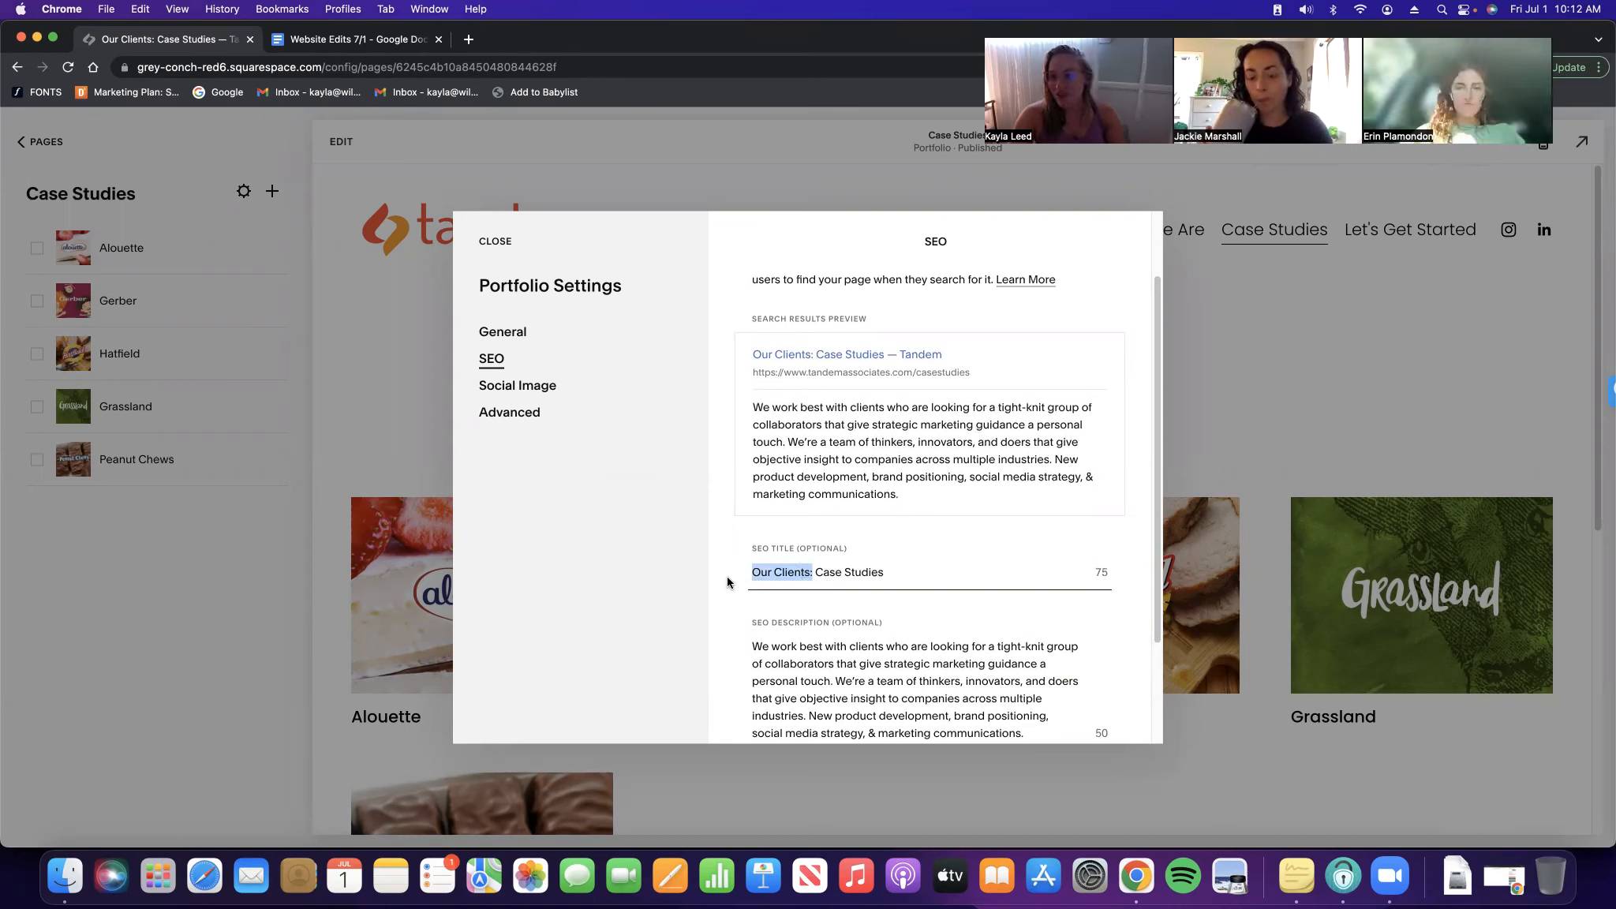
key("BackSpace")
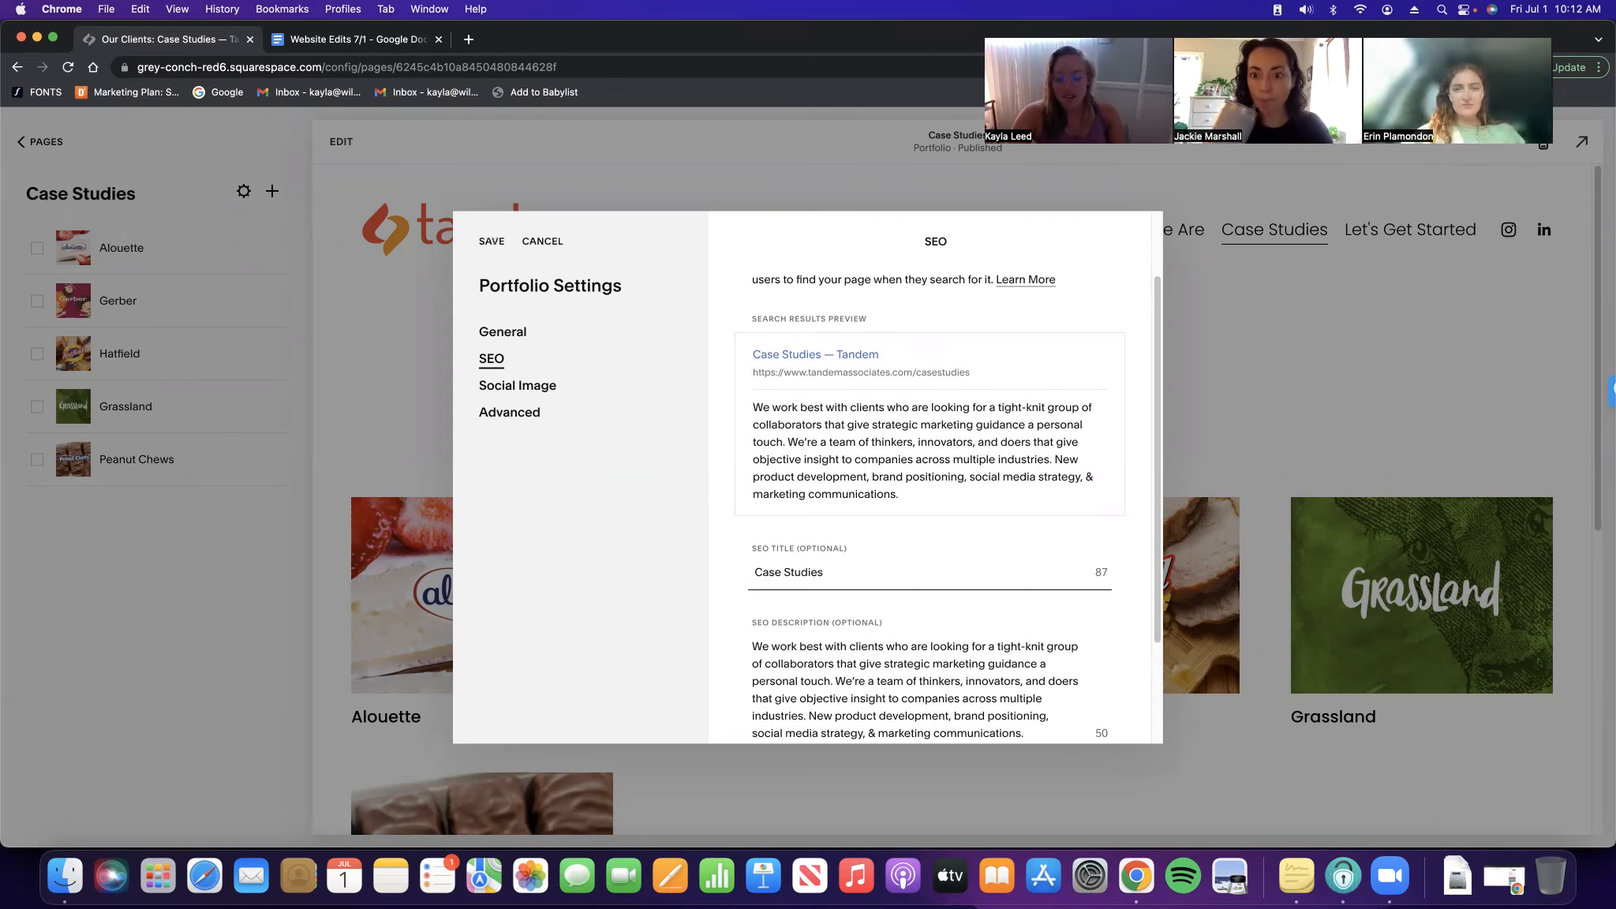
left_click(493, 242)
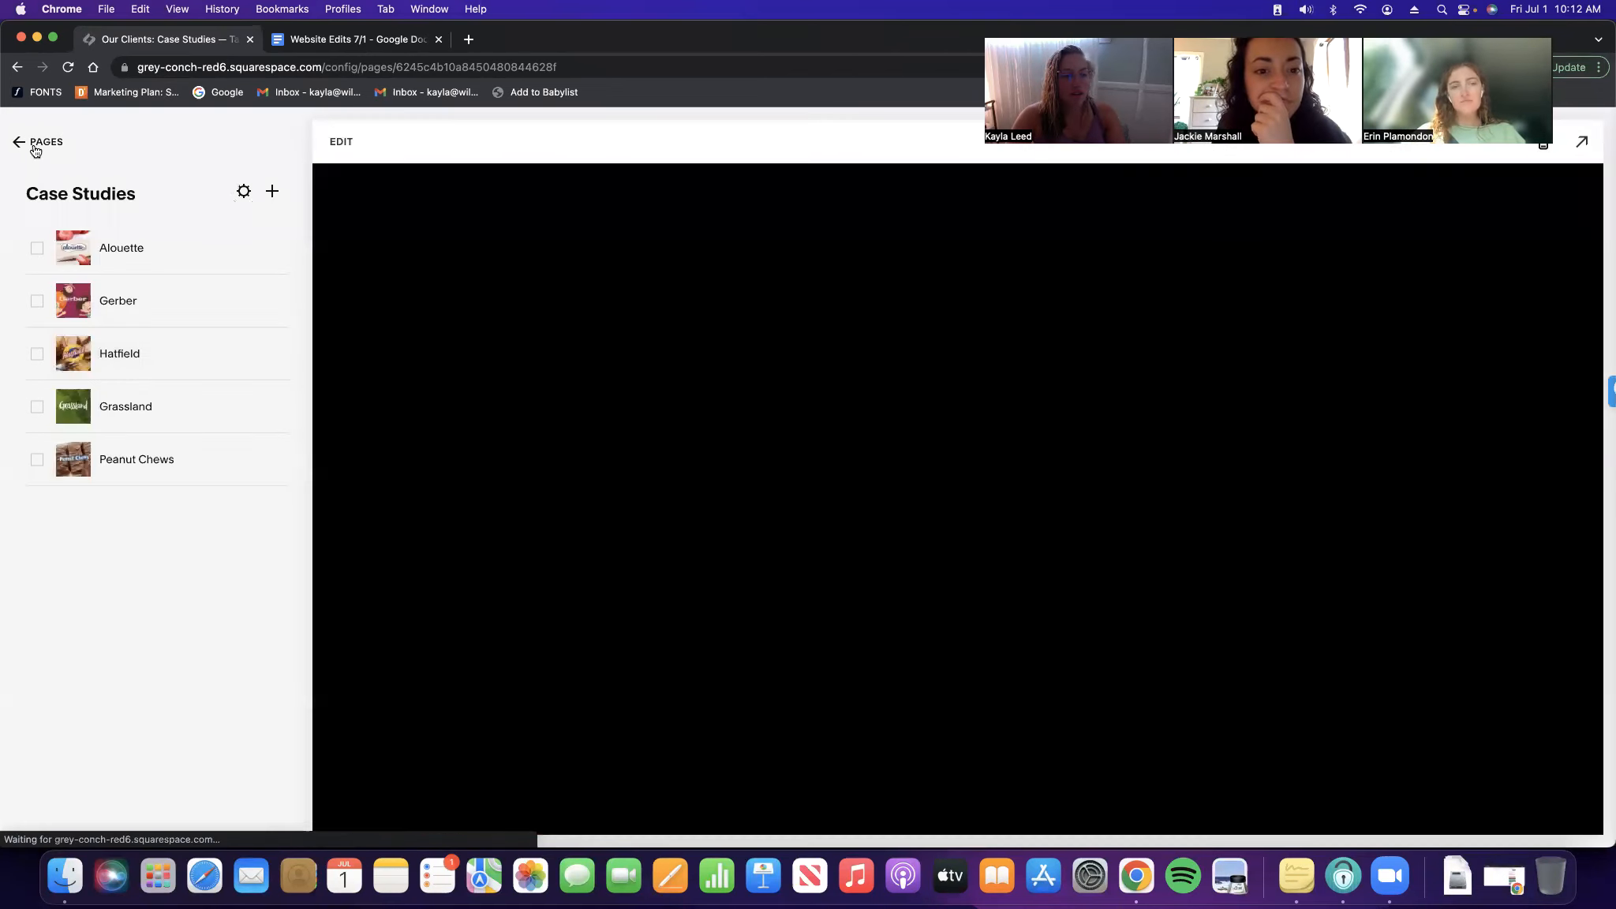
left_click(35, 145)
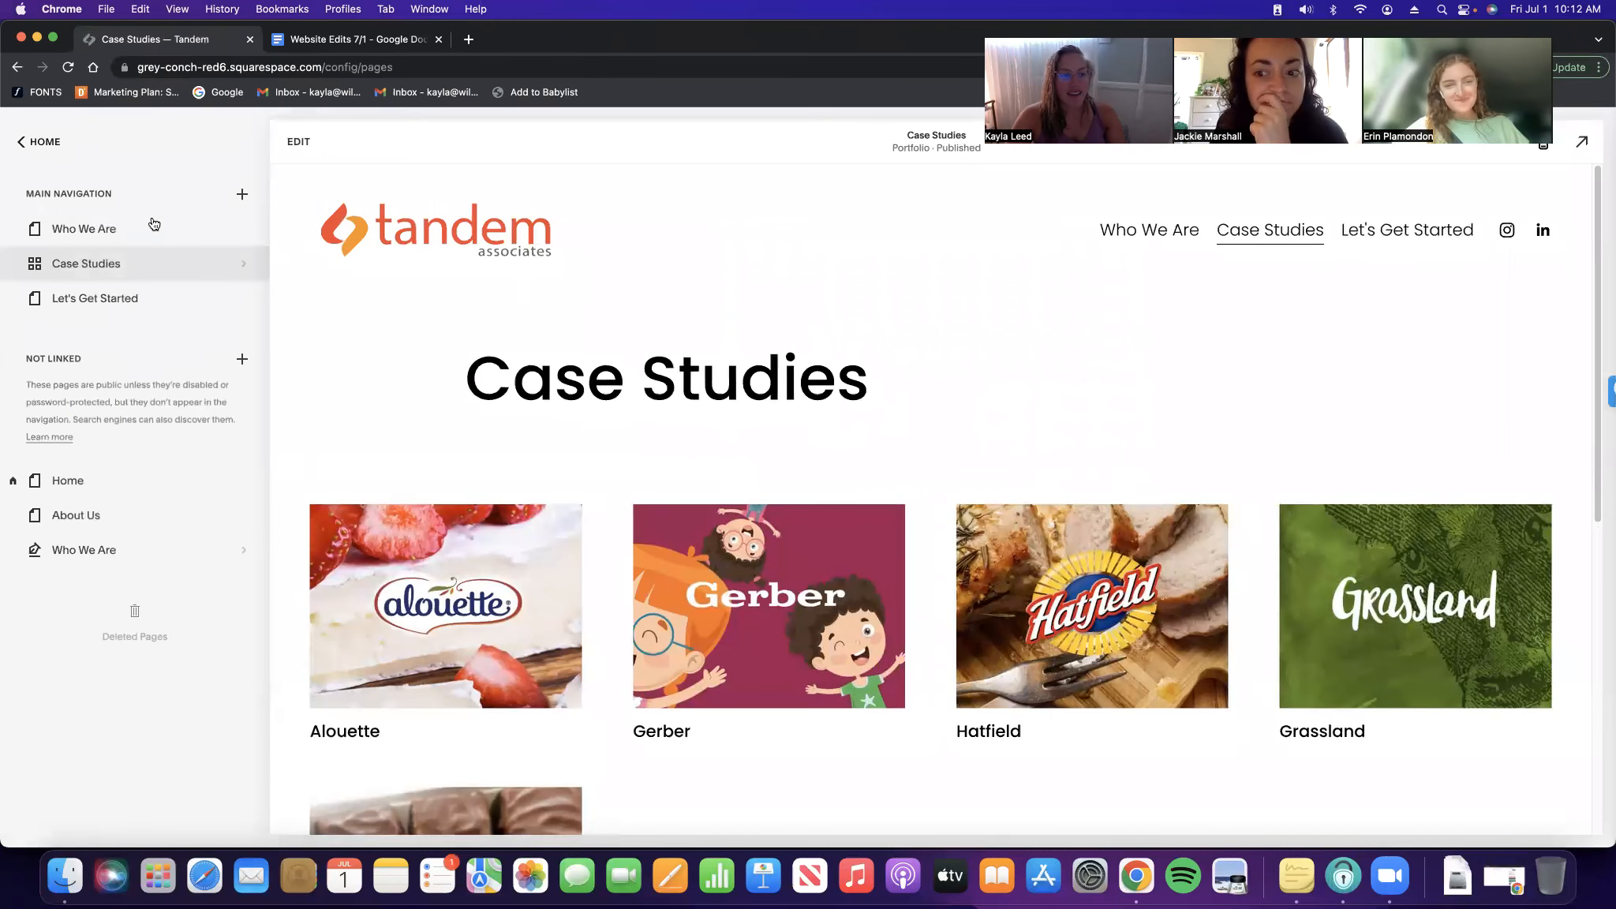
Preview the Home page, then go to Design > Site Styles
left_click(160, 474)
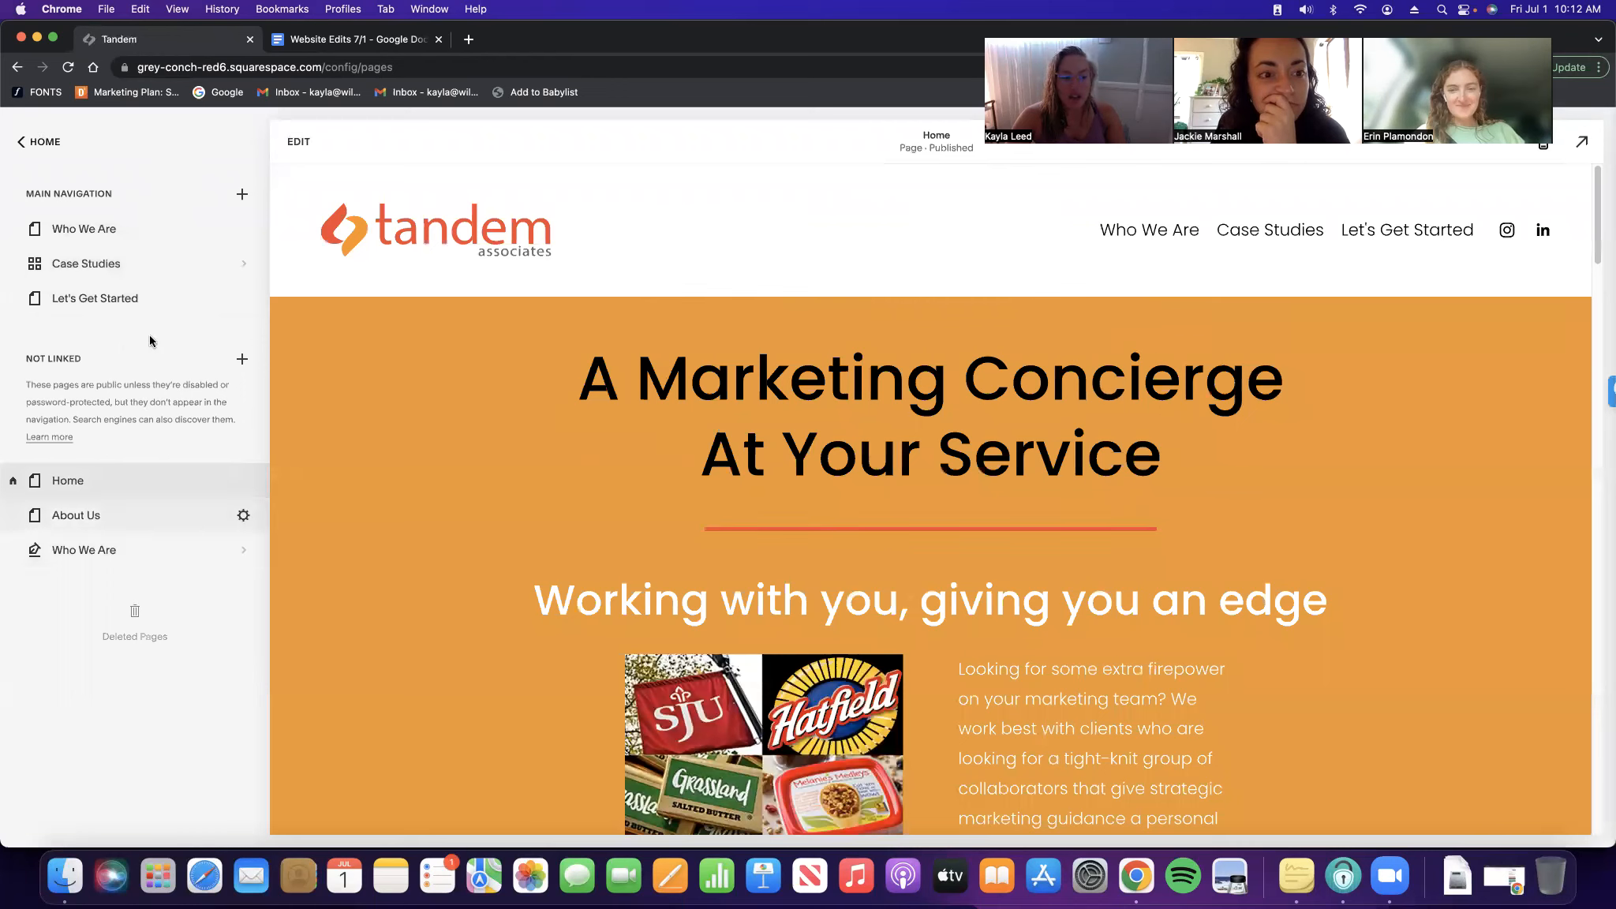
left_click(63, 142)
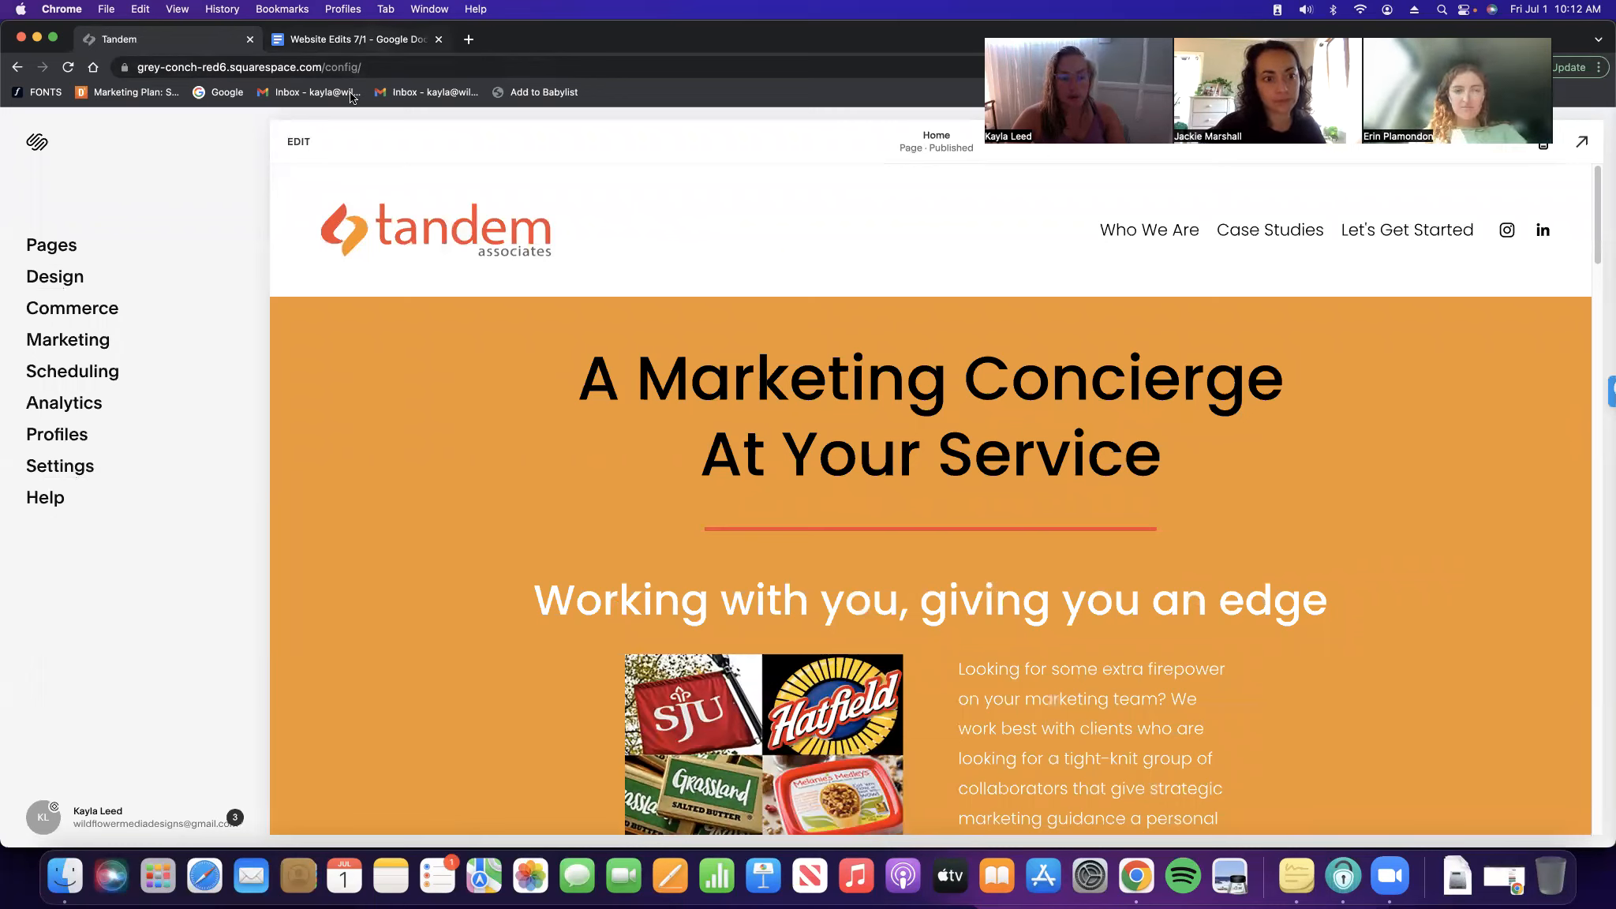
left_click(64, 284)
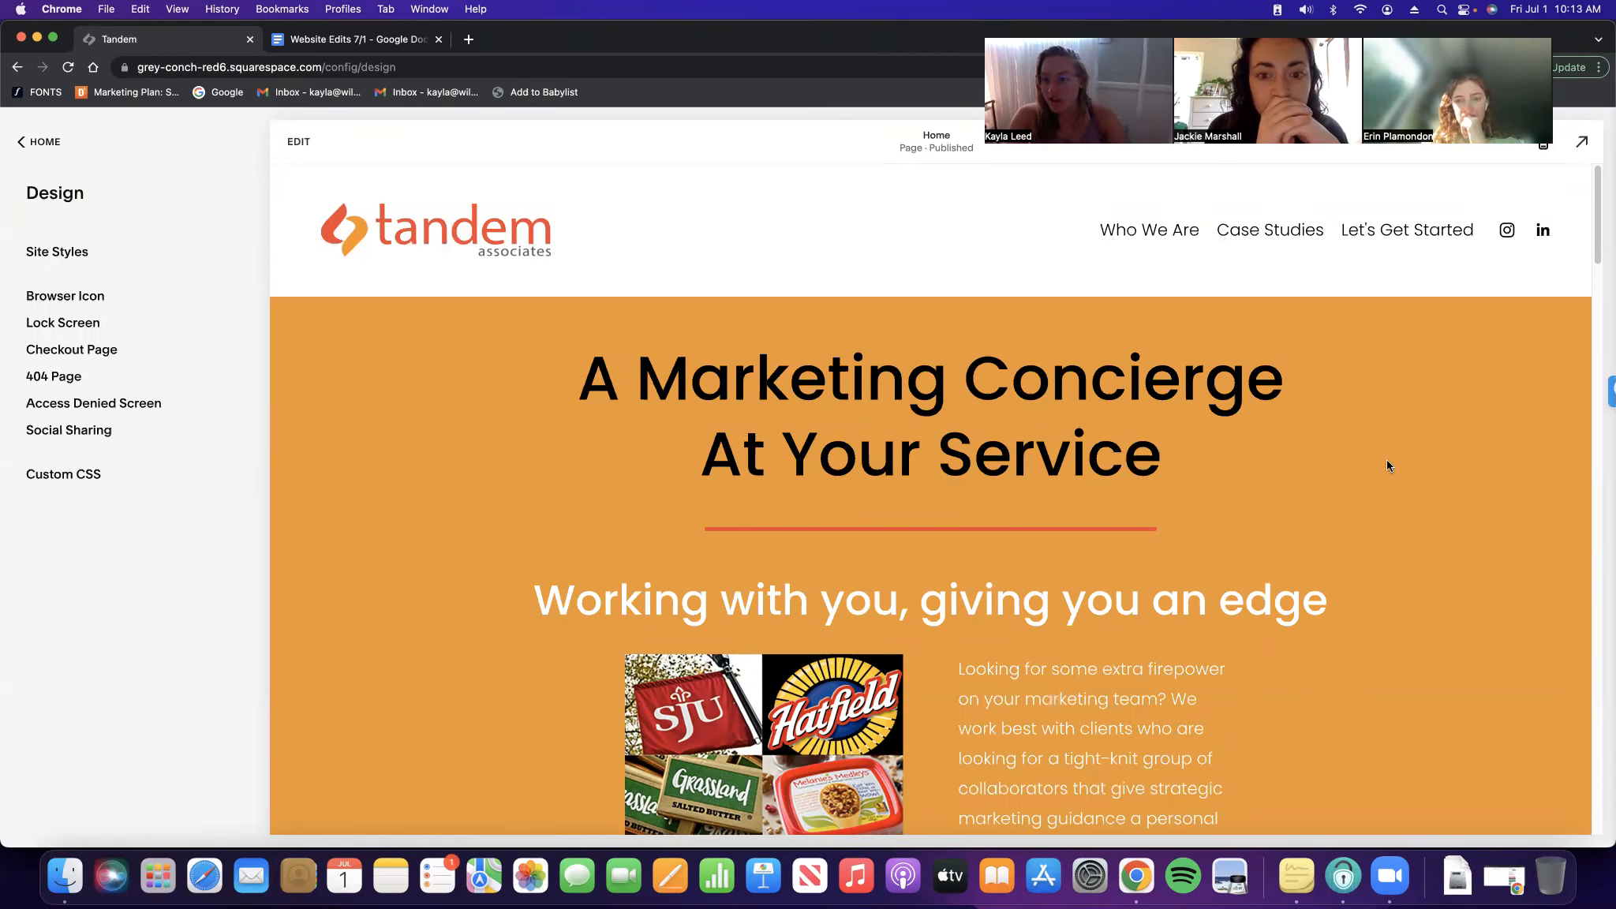
left_click(90, 252)
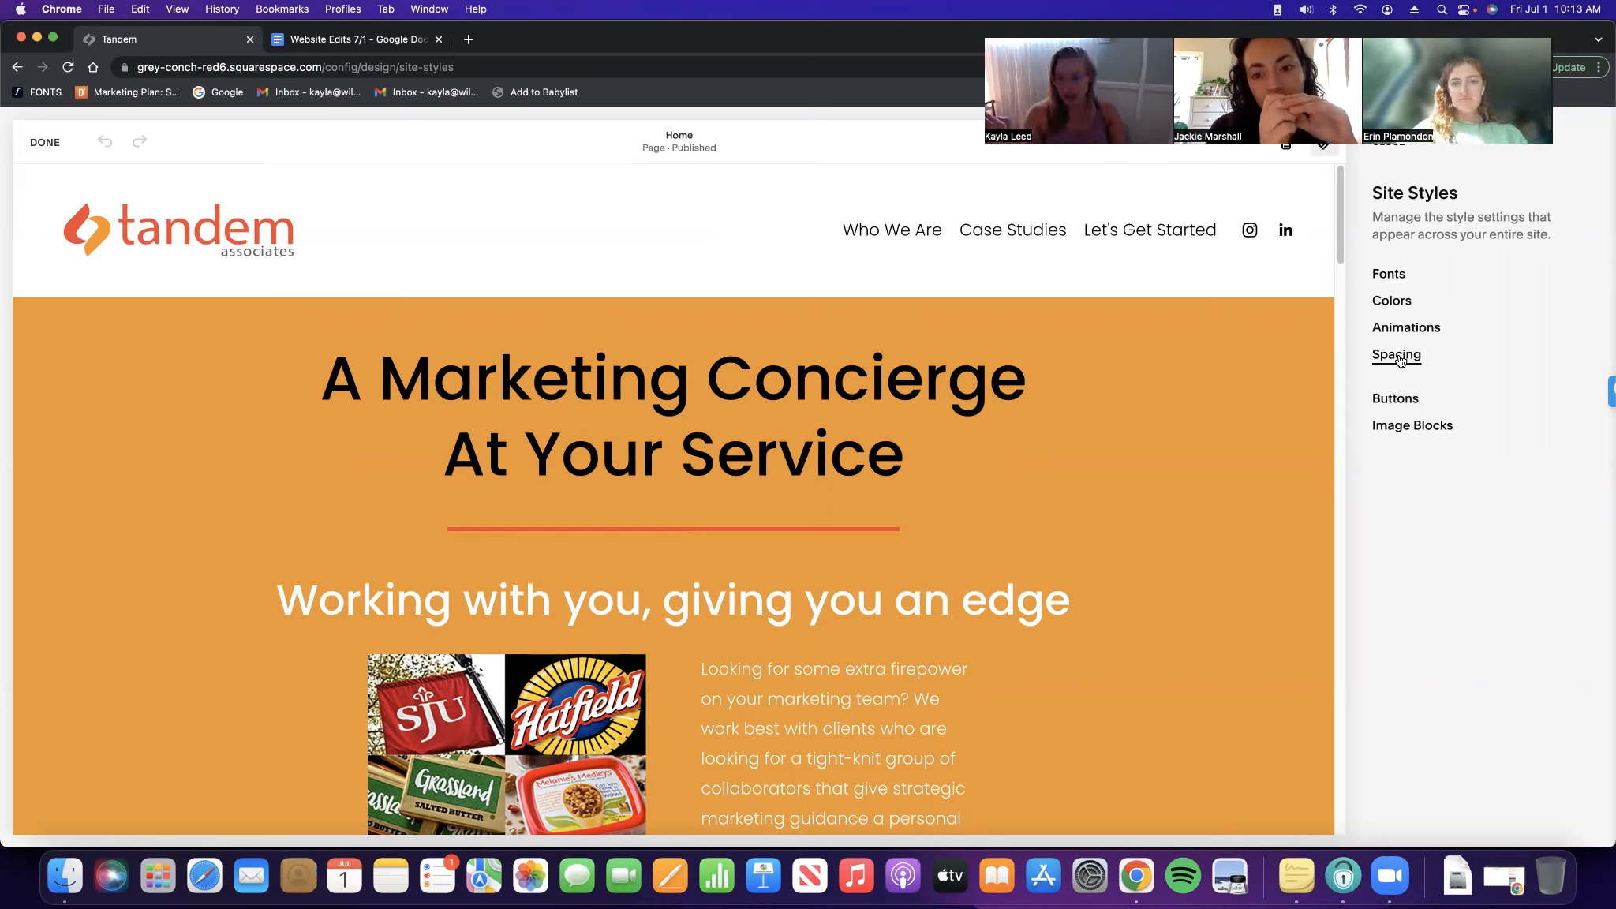
Inspect Primary and Secondary button styles, including Text and Shape options, leaving them unchanged
left_click(1399, 399)
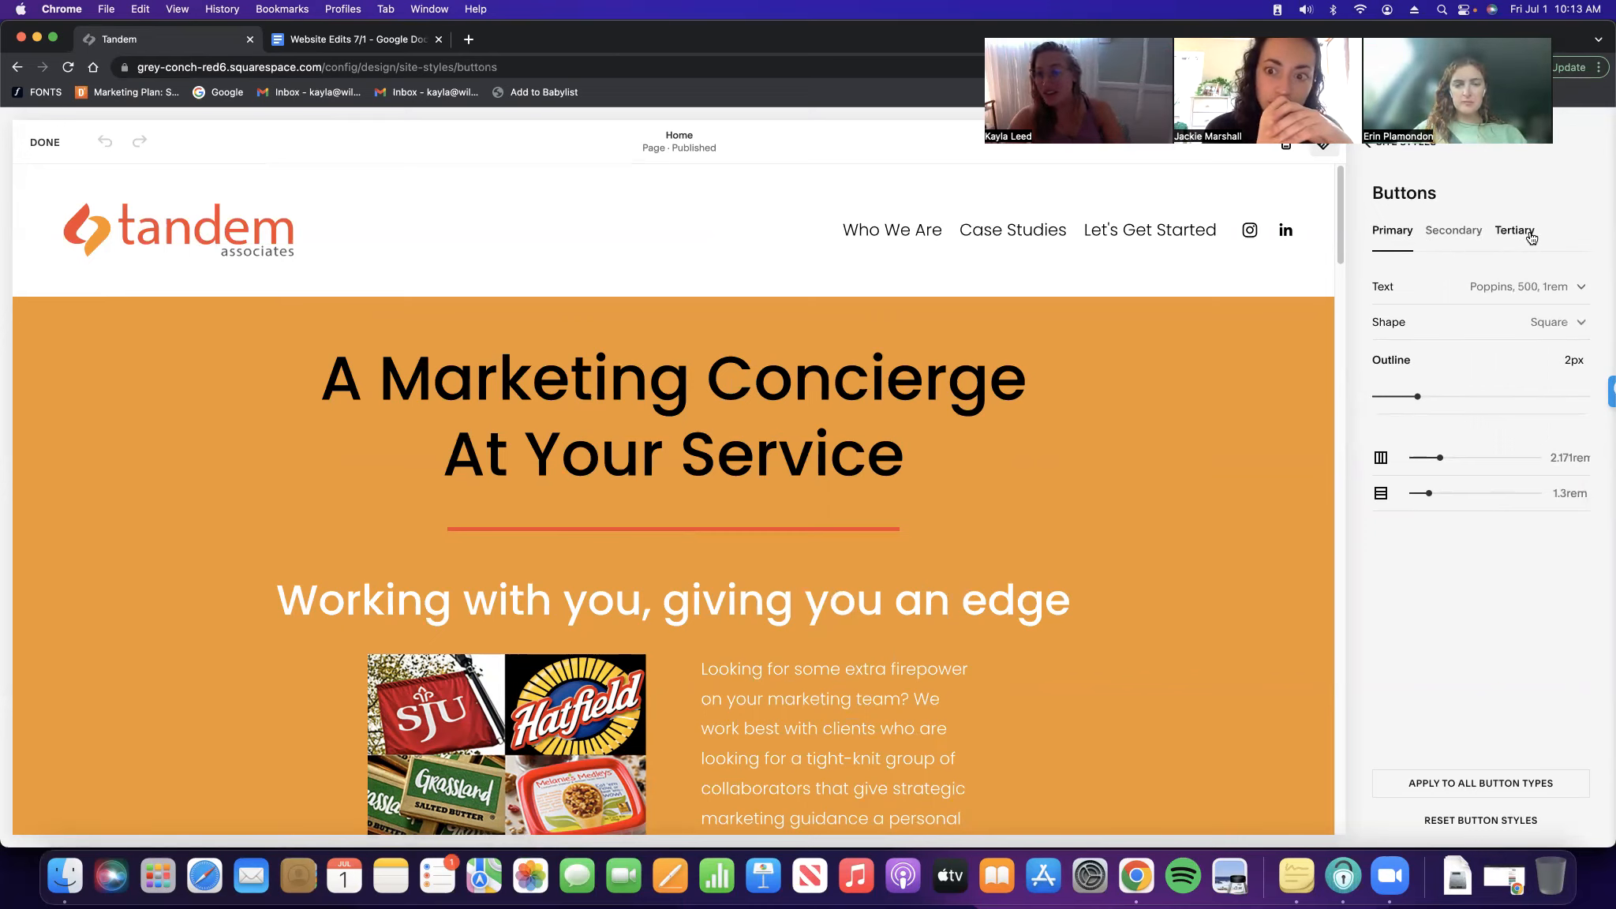
scroll(992, 442, "down", 5)
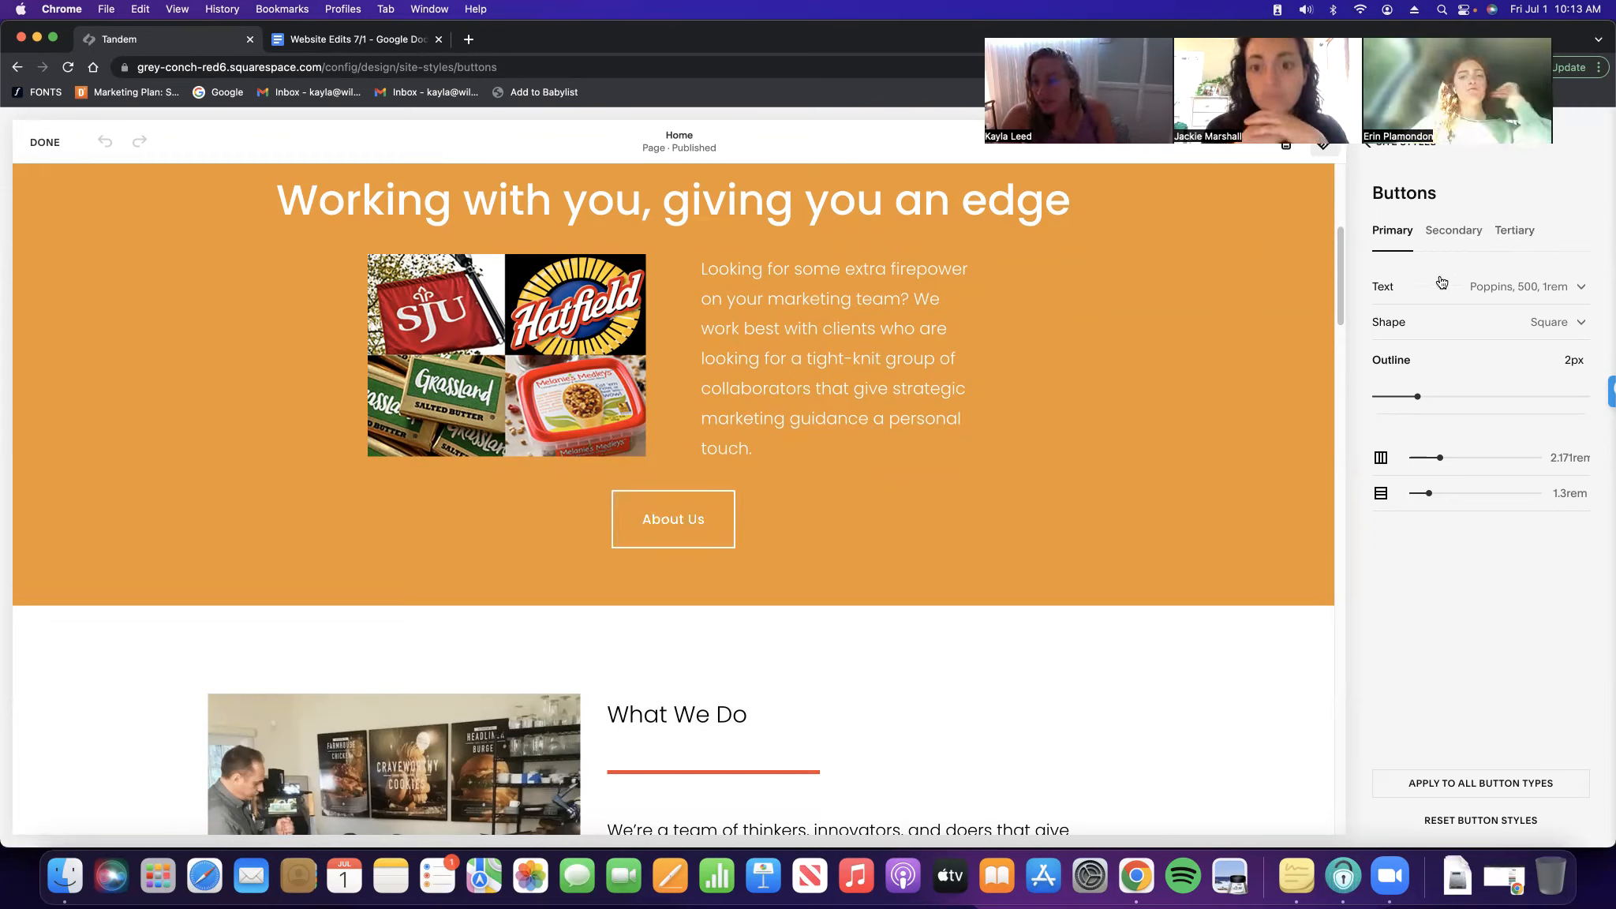
left_click(1449, 232)
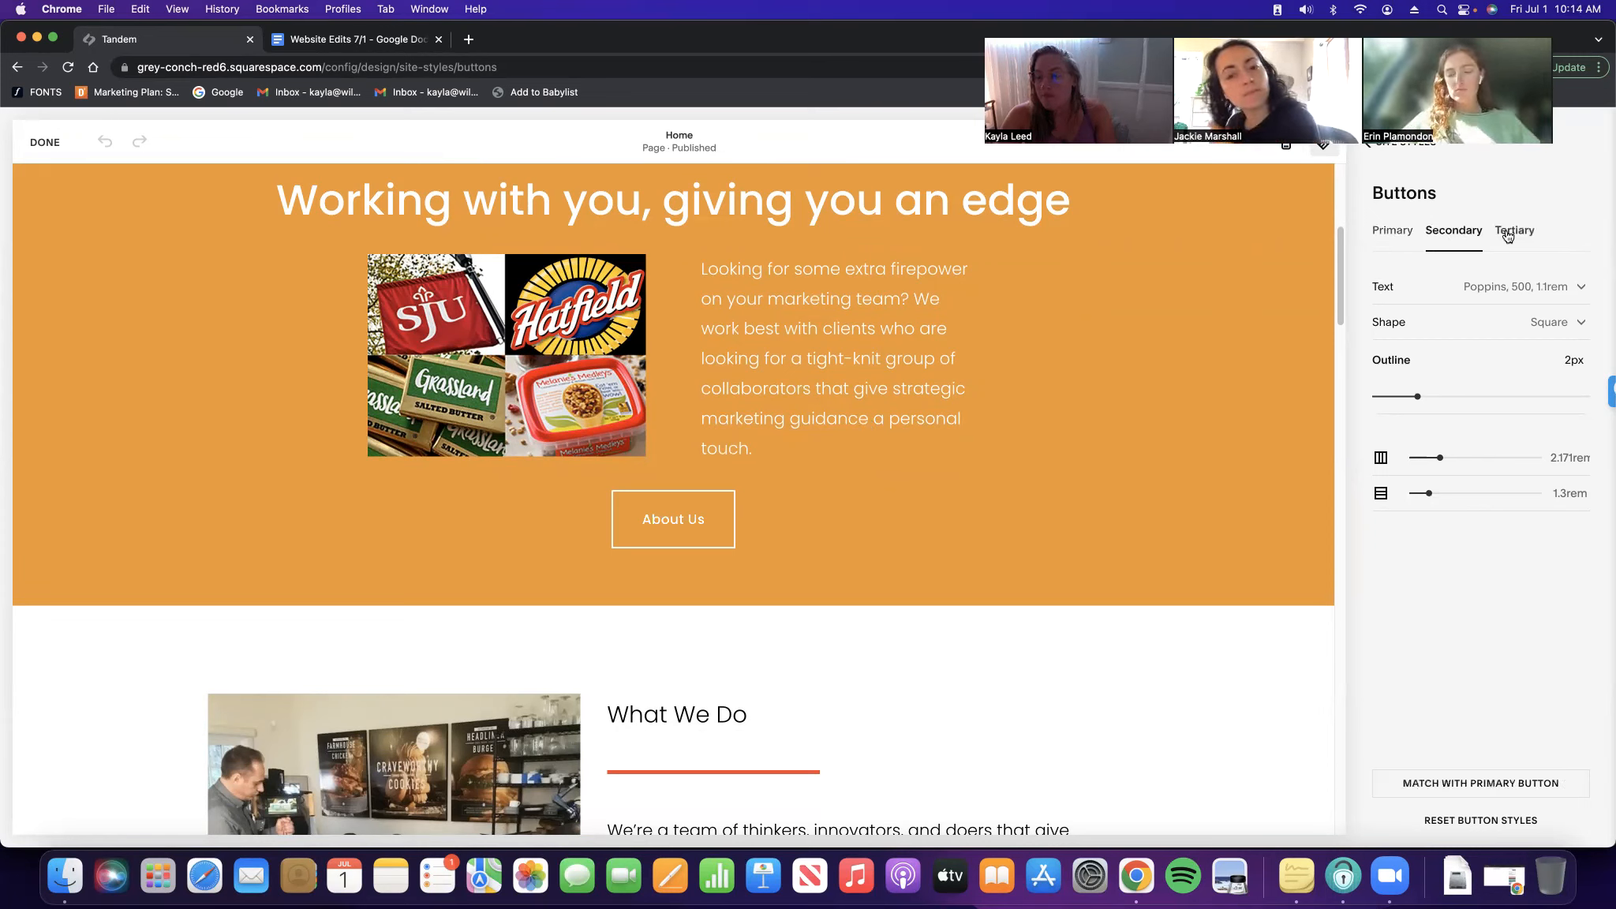
left_click(1392, 231)
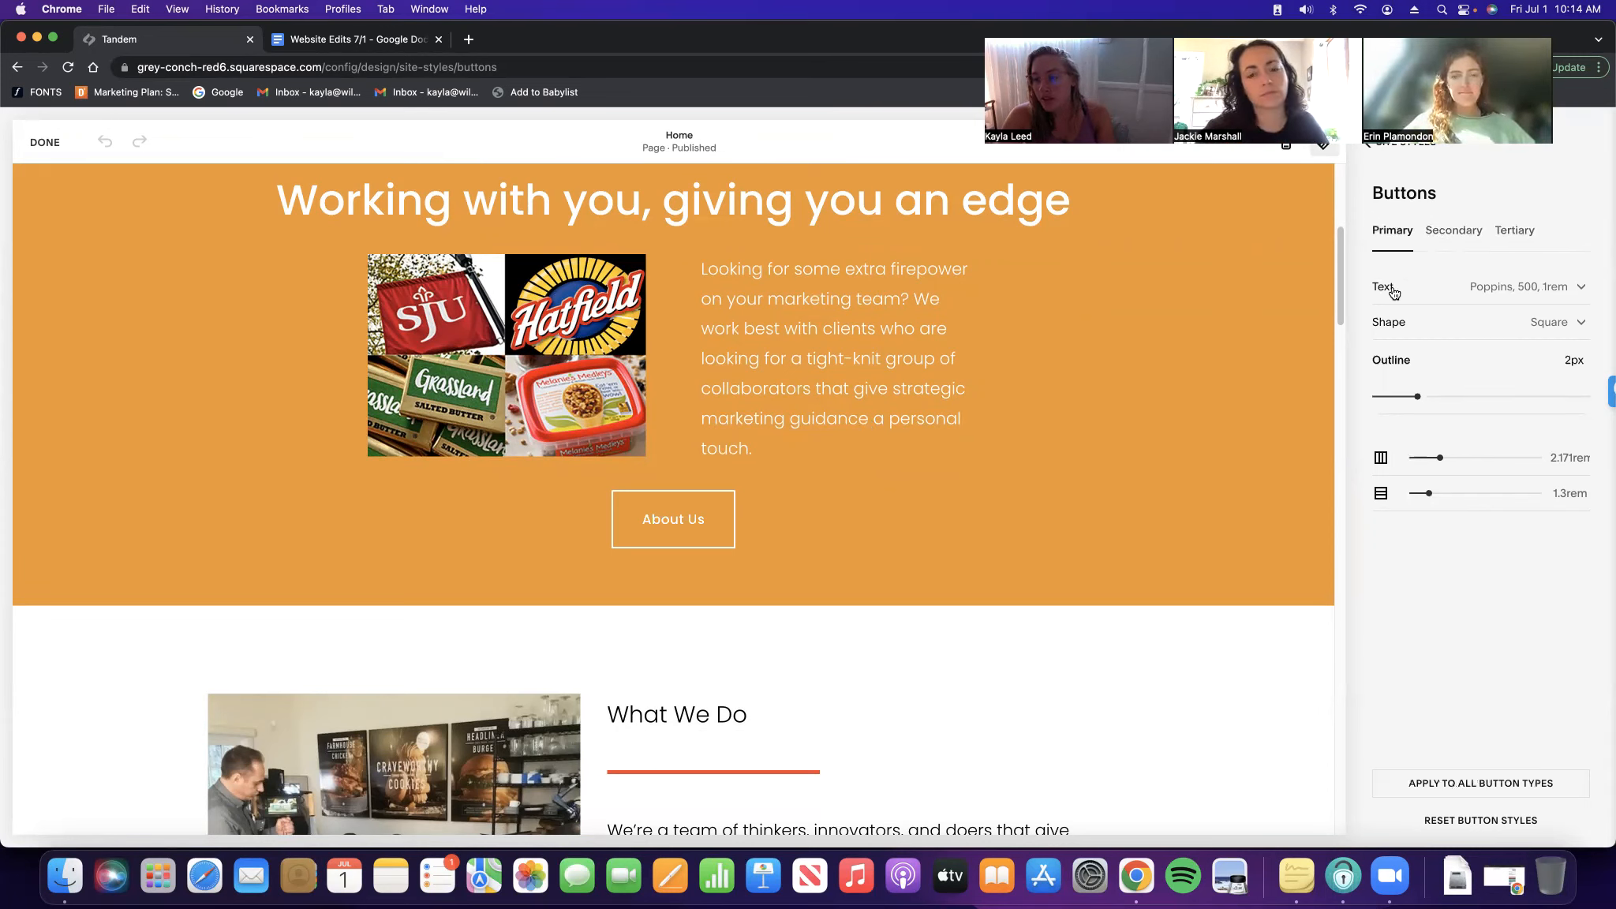
left_click(1579, 289)
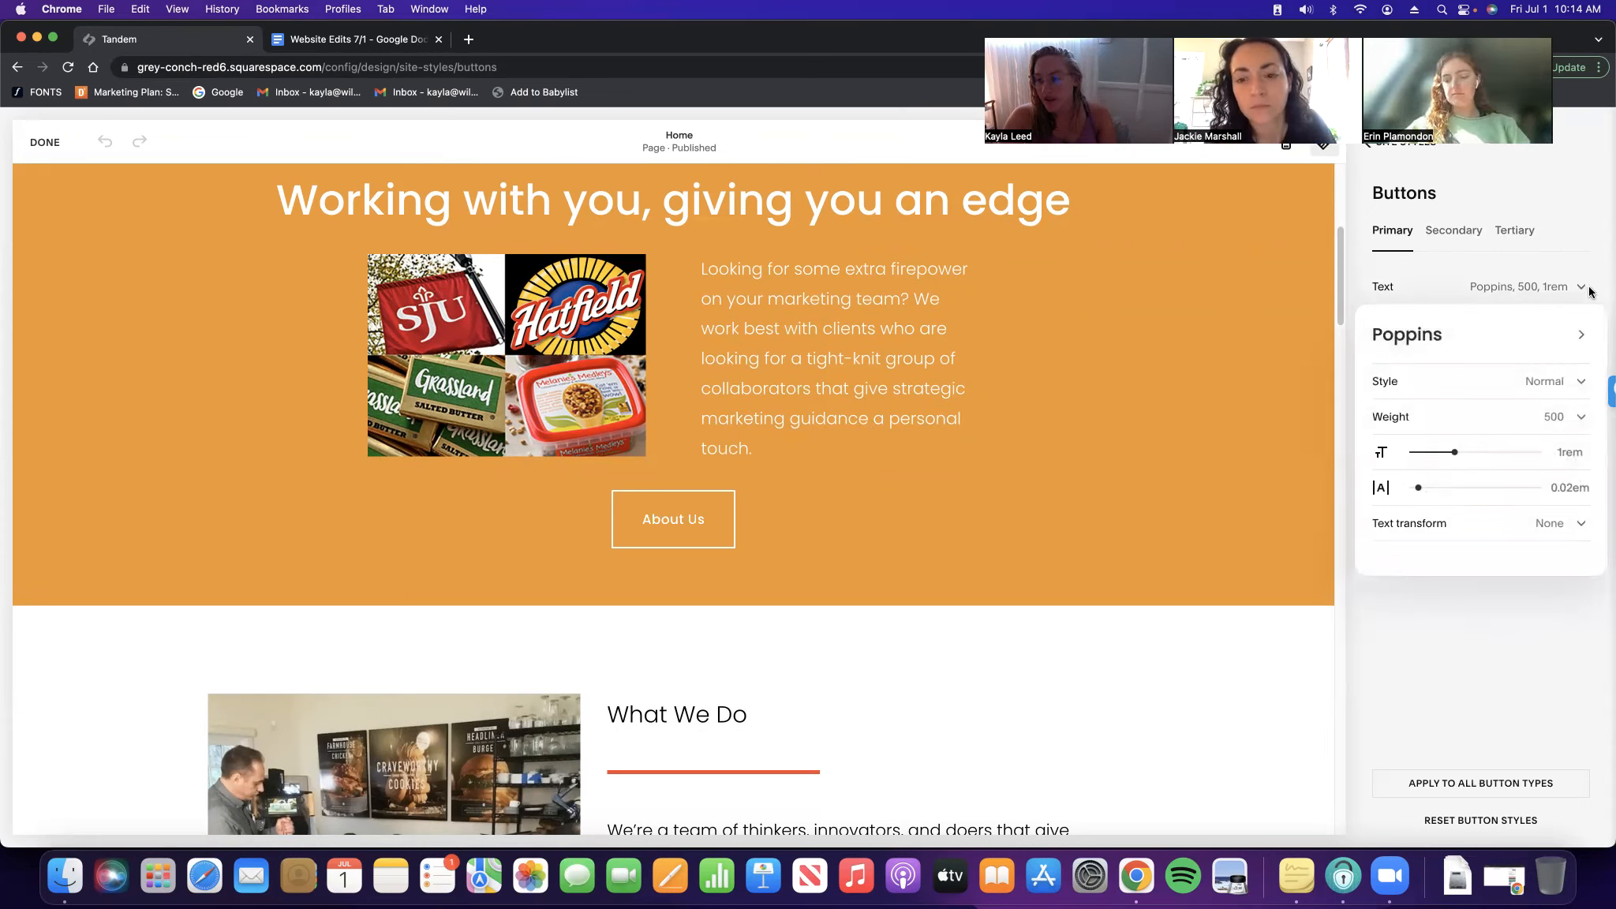
left_click(1581, 289)
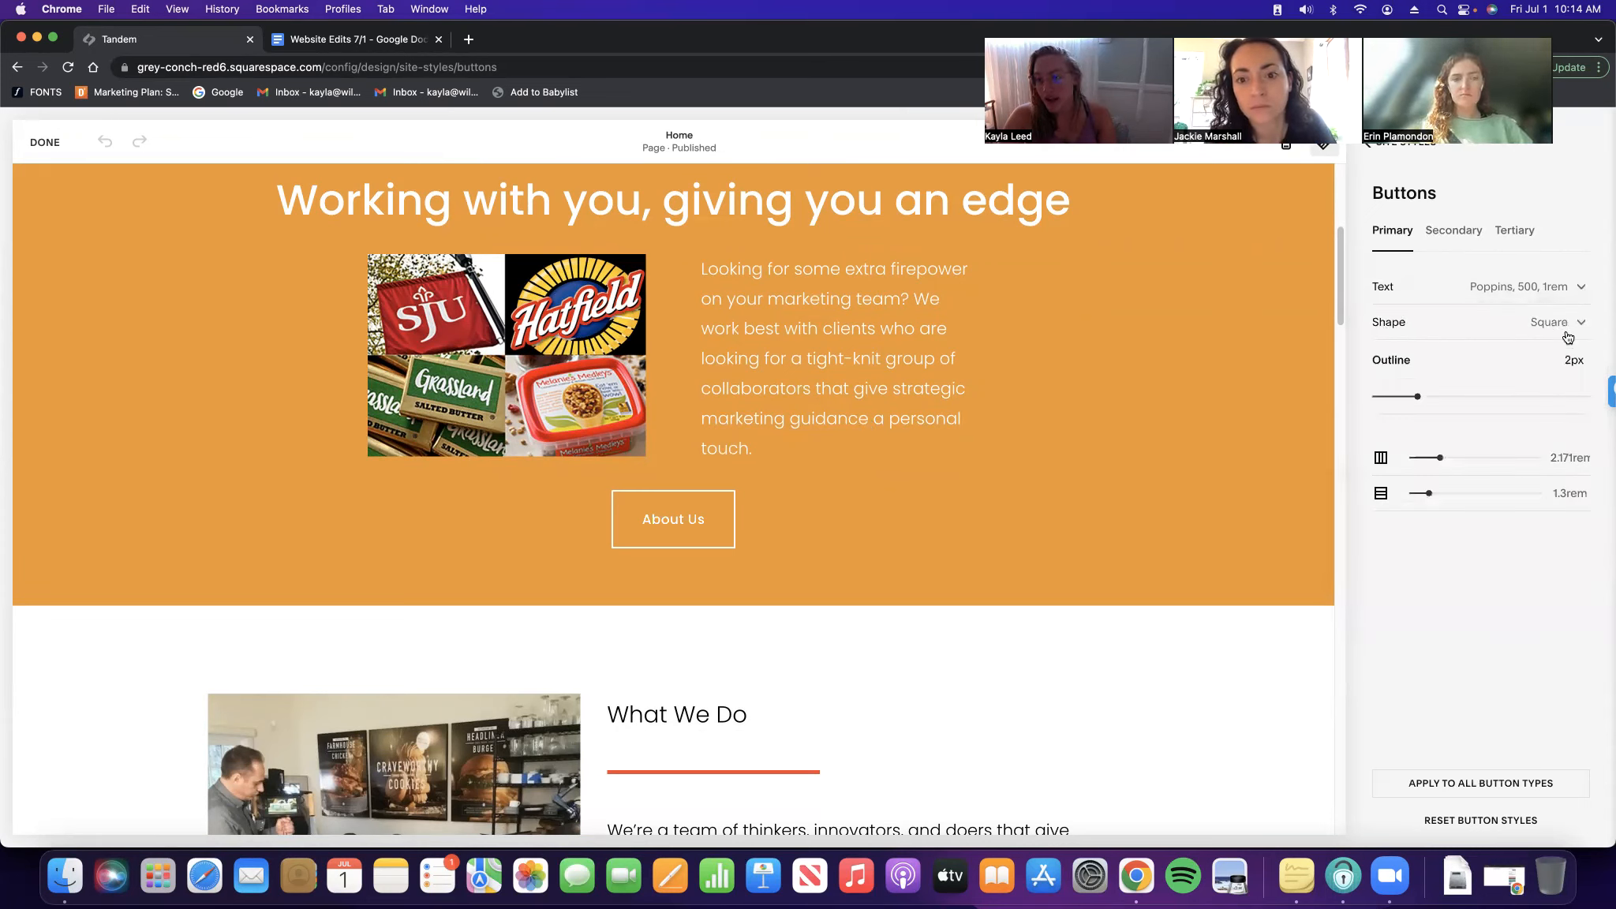
left_click(1571, 325)
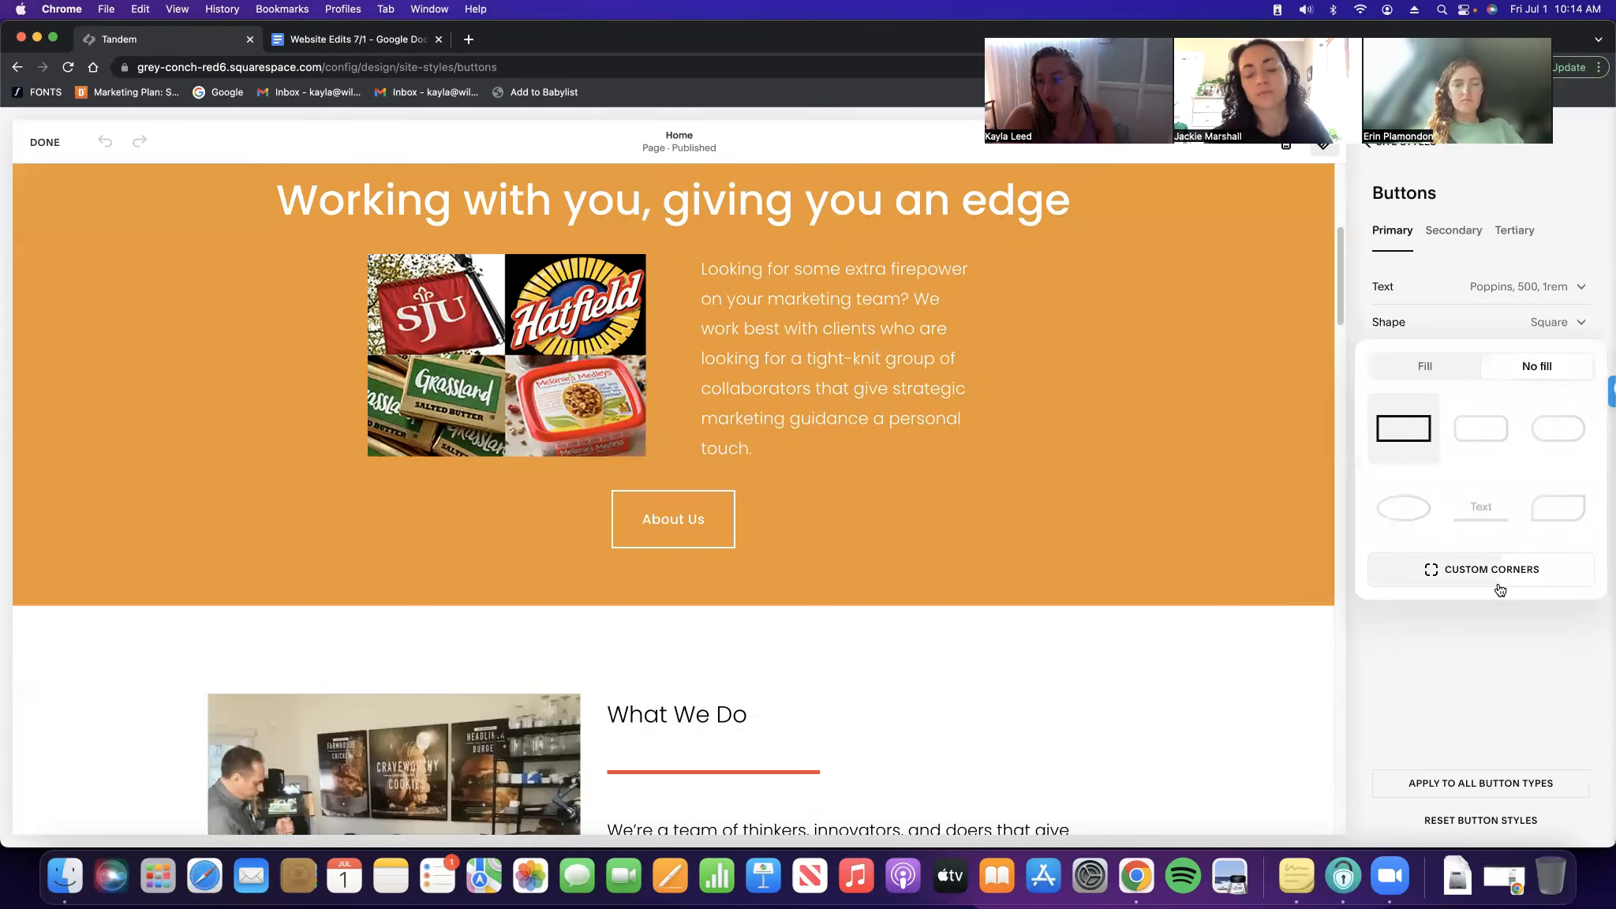
left_click(1576, 325)
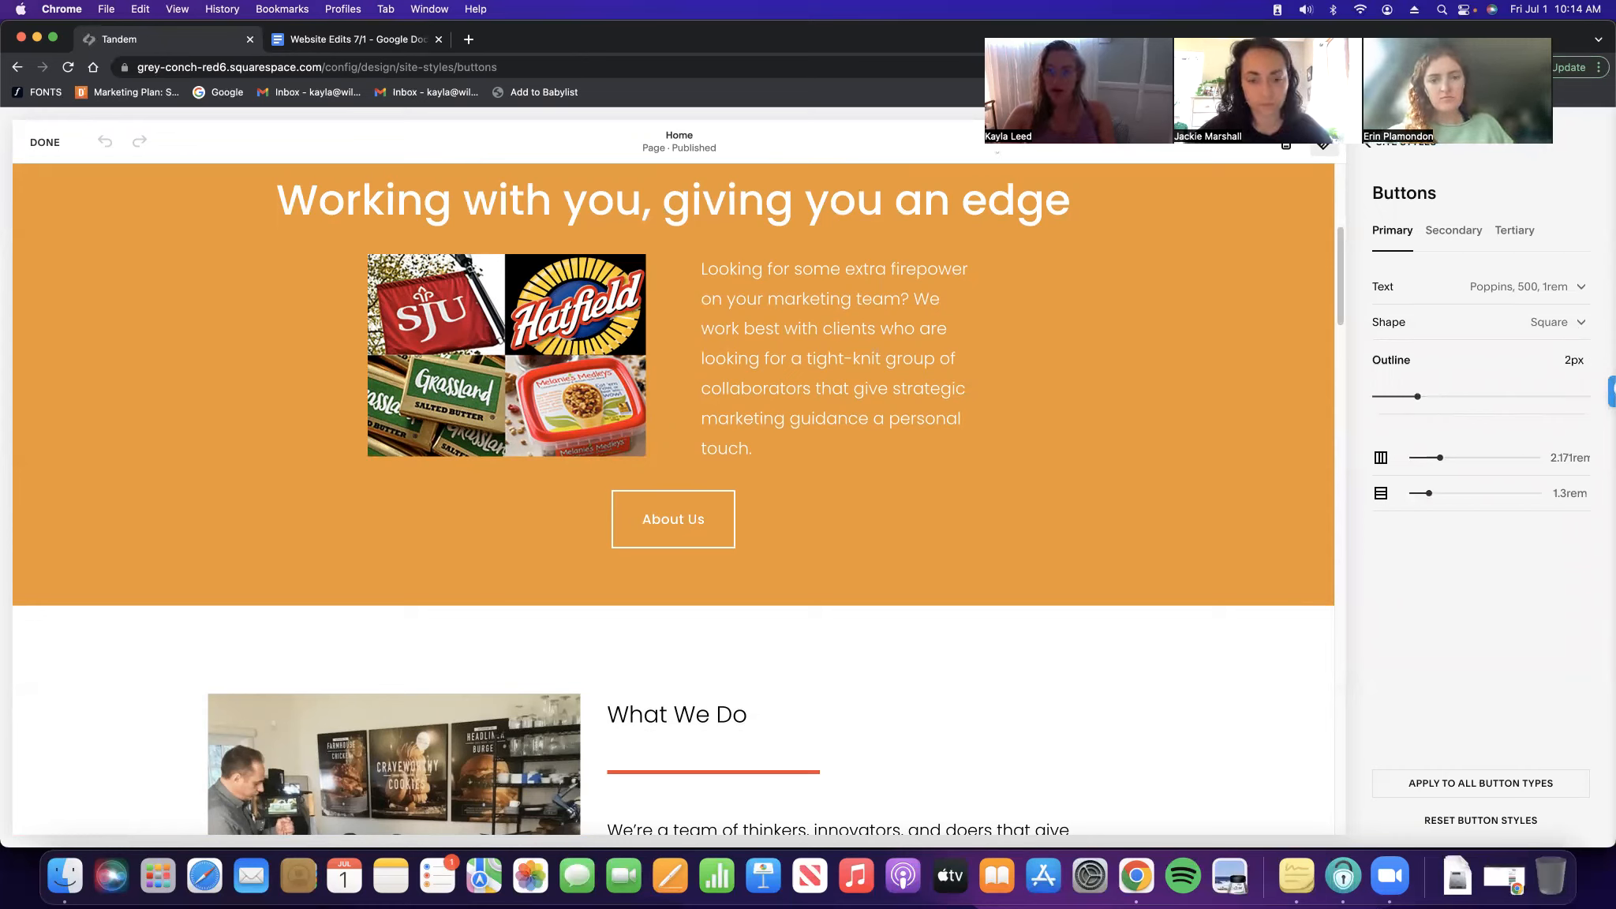
left_click(1418, 142)
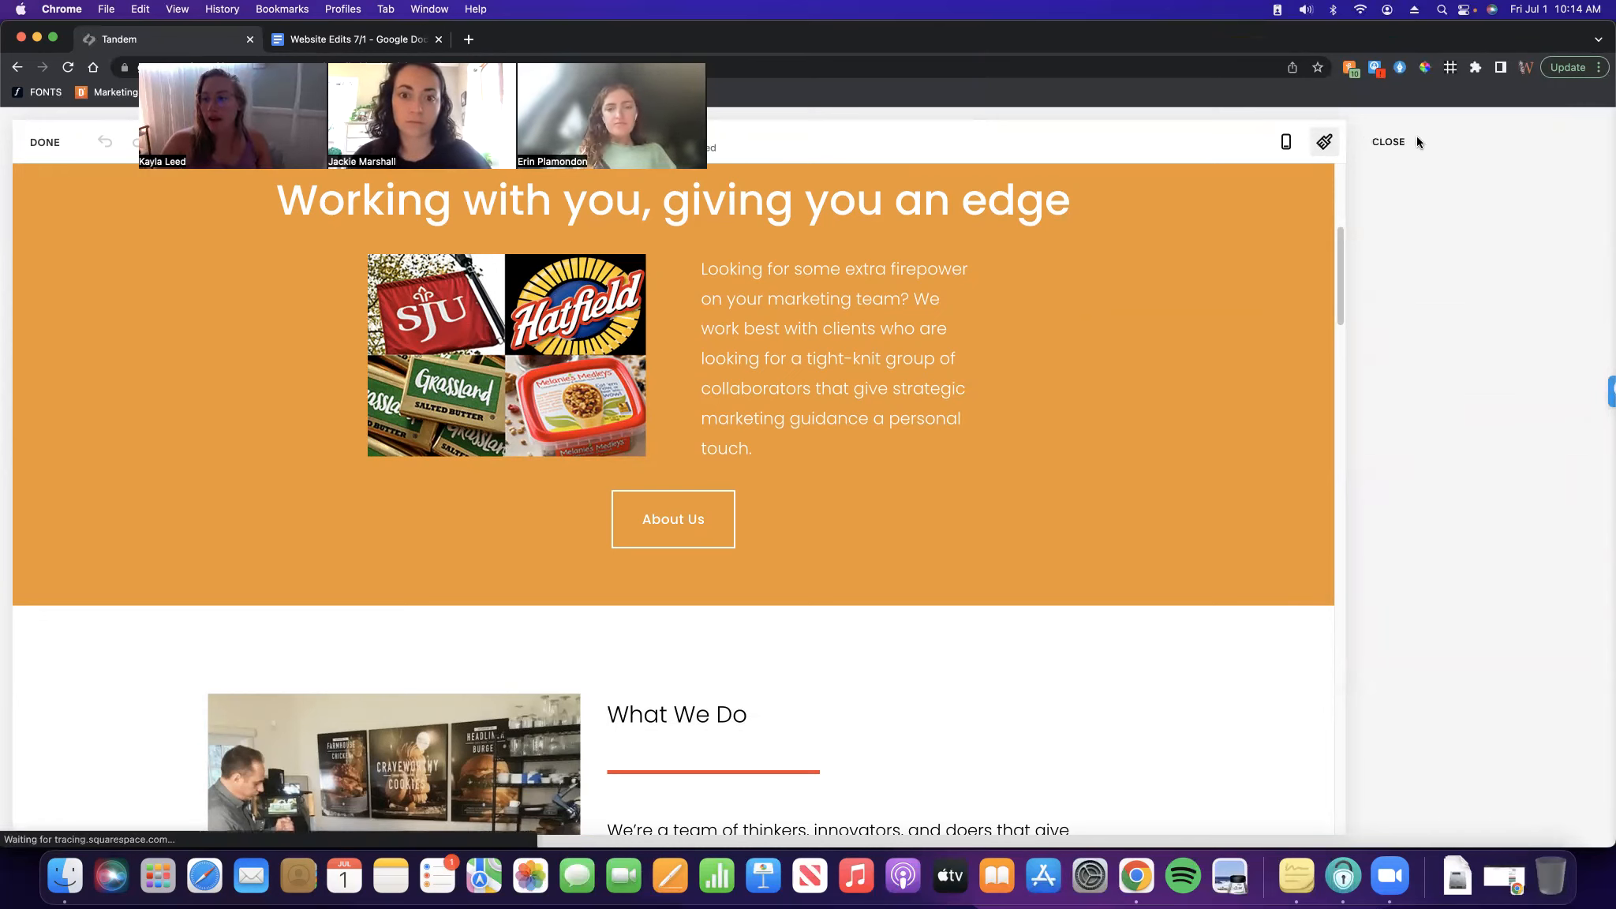
Open Colors and scroll through the themes from Lightest 1 to Darkest 2
left_click(1390, 300)
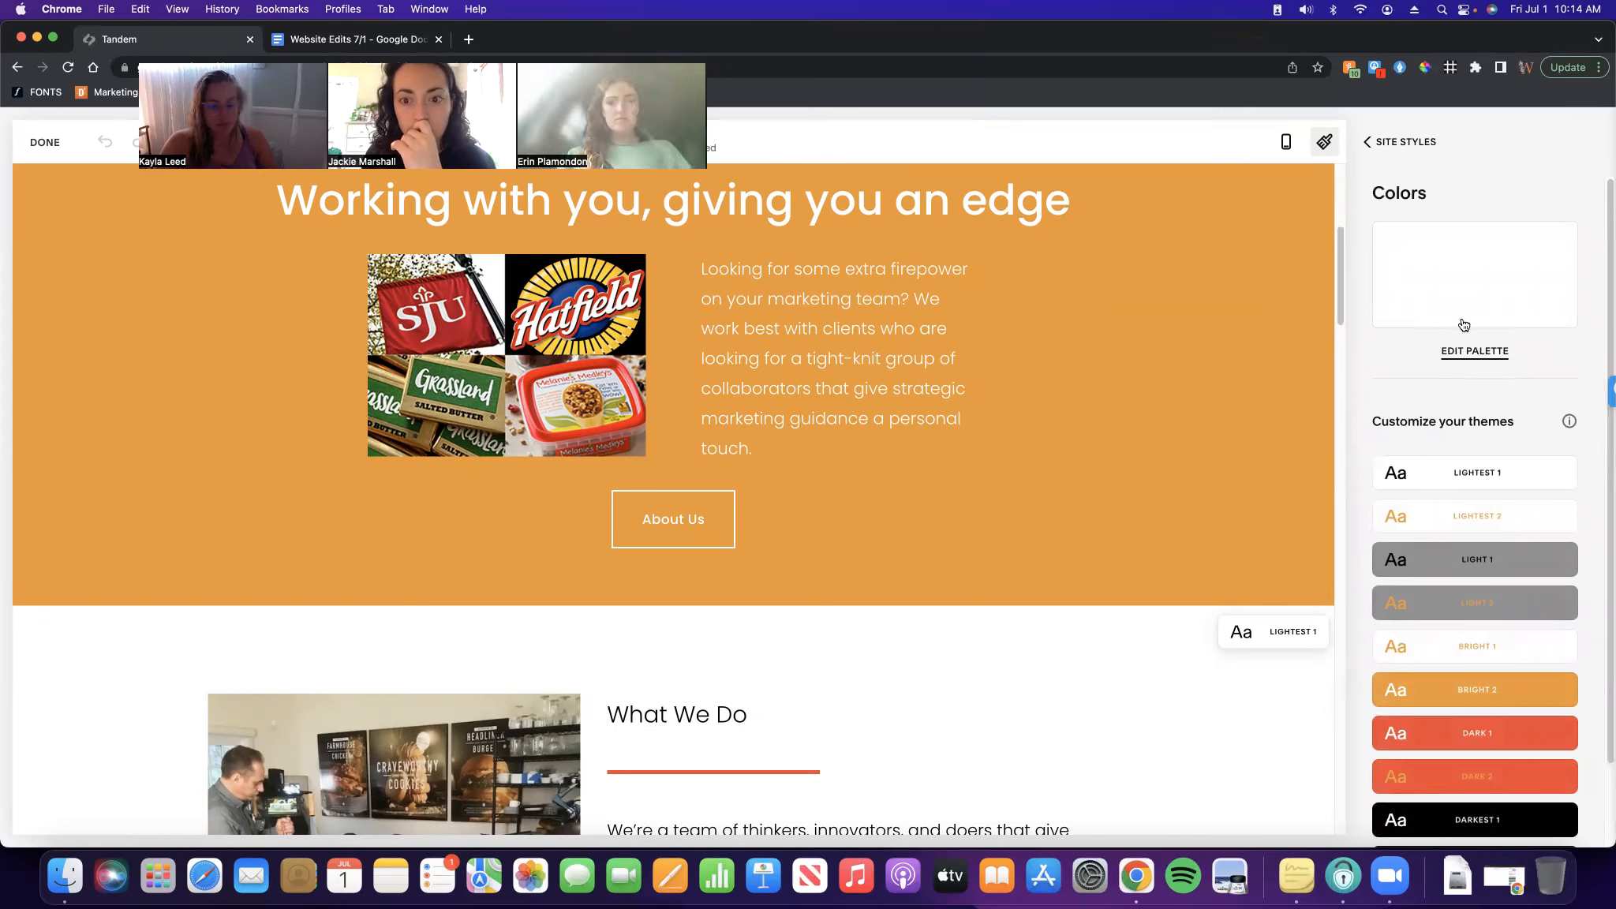
scroll(1530, 395, "down", 2)
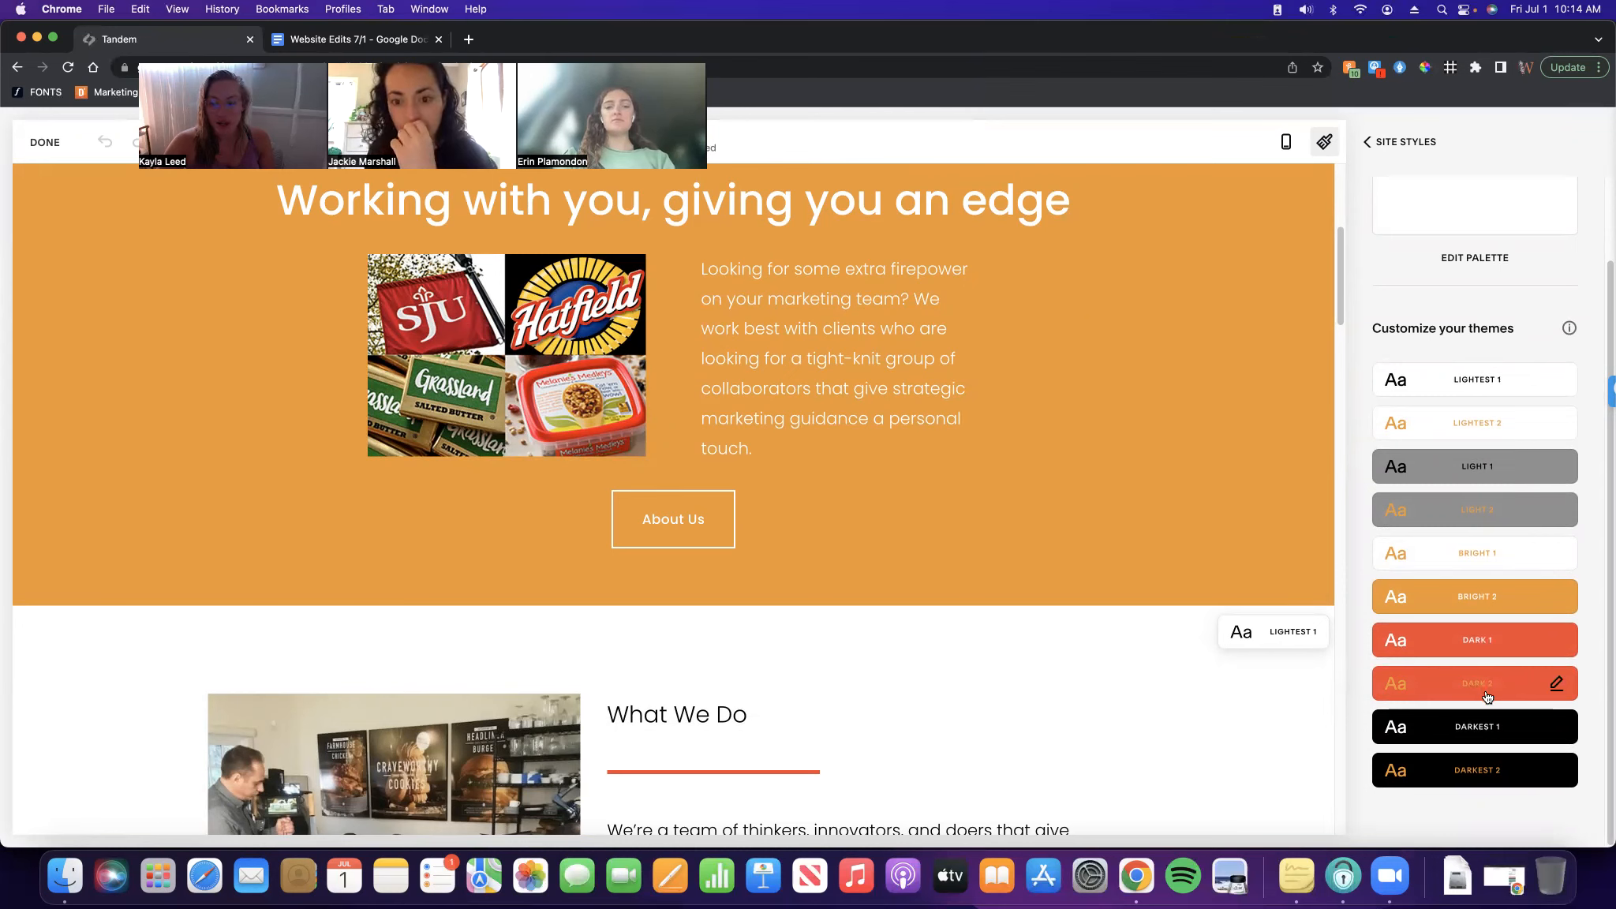
Change the Dark 2 theme's Heading (Extra Large) colour from orange to palette black
left_click(1557, 686)
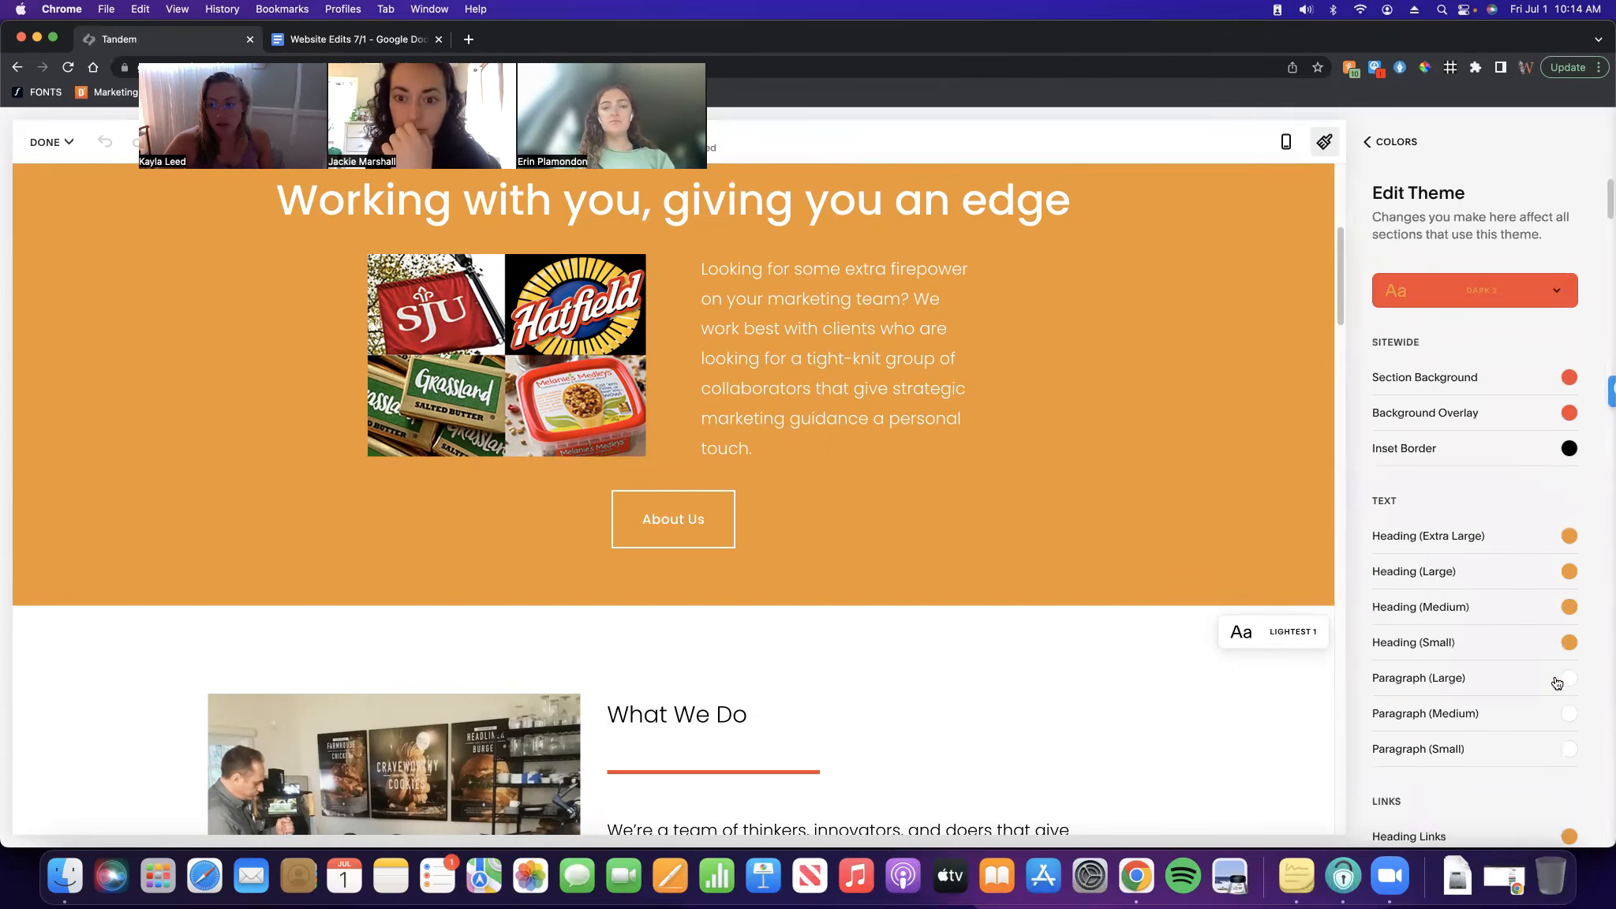
scroll(1420, 391, "down", 5)
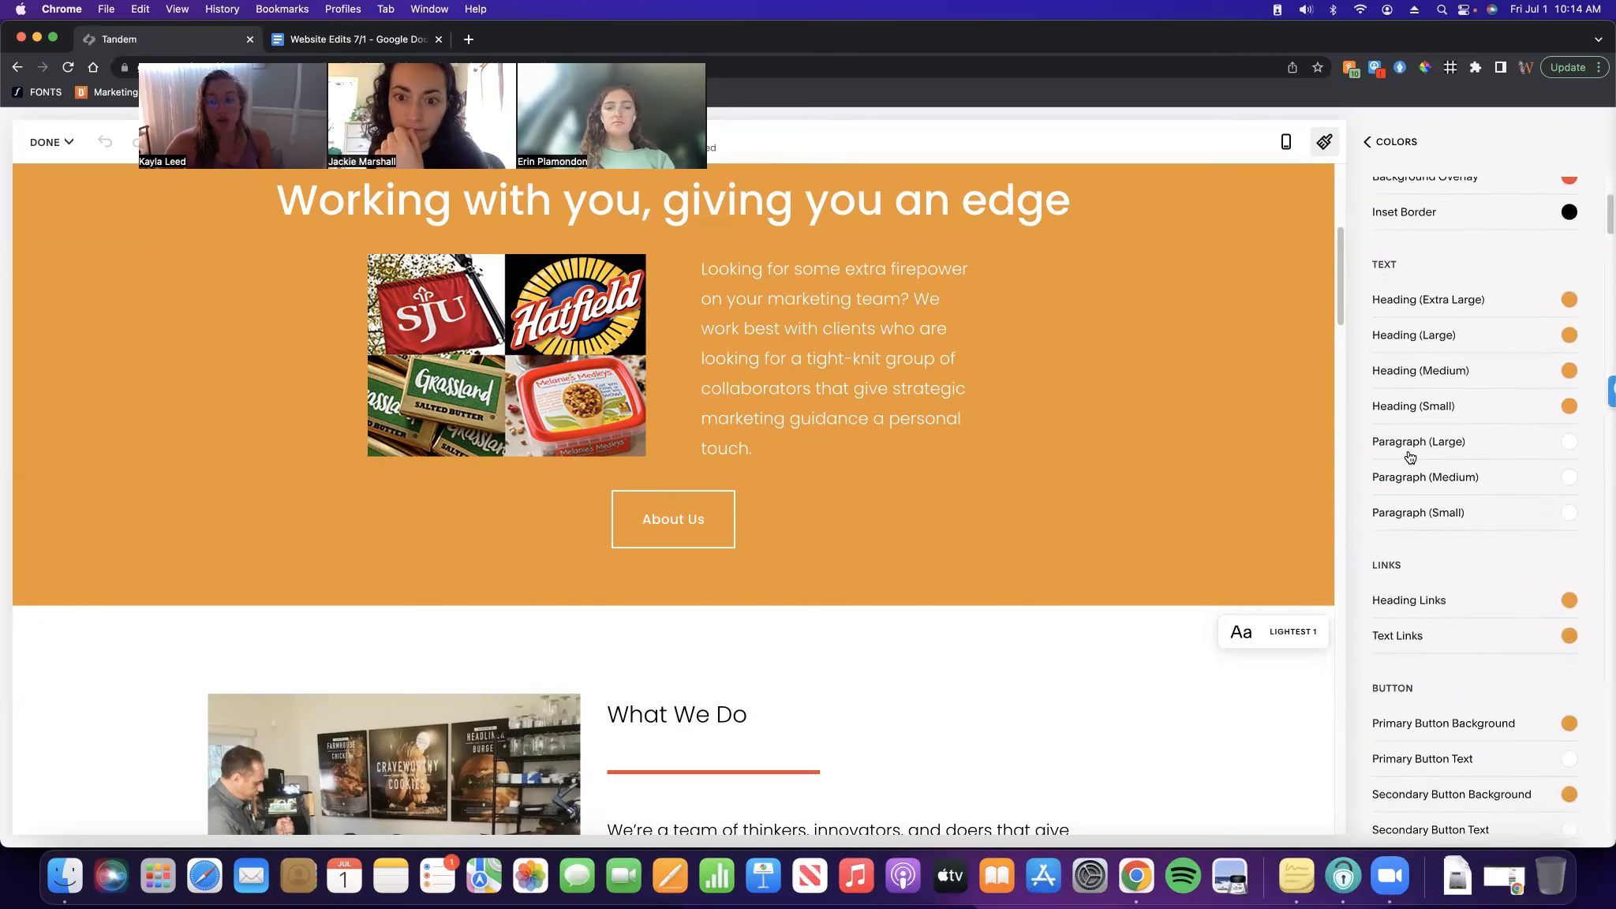
scroll(1411, 526, "down", 8)
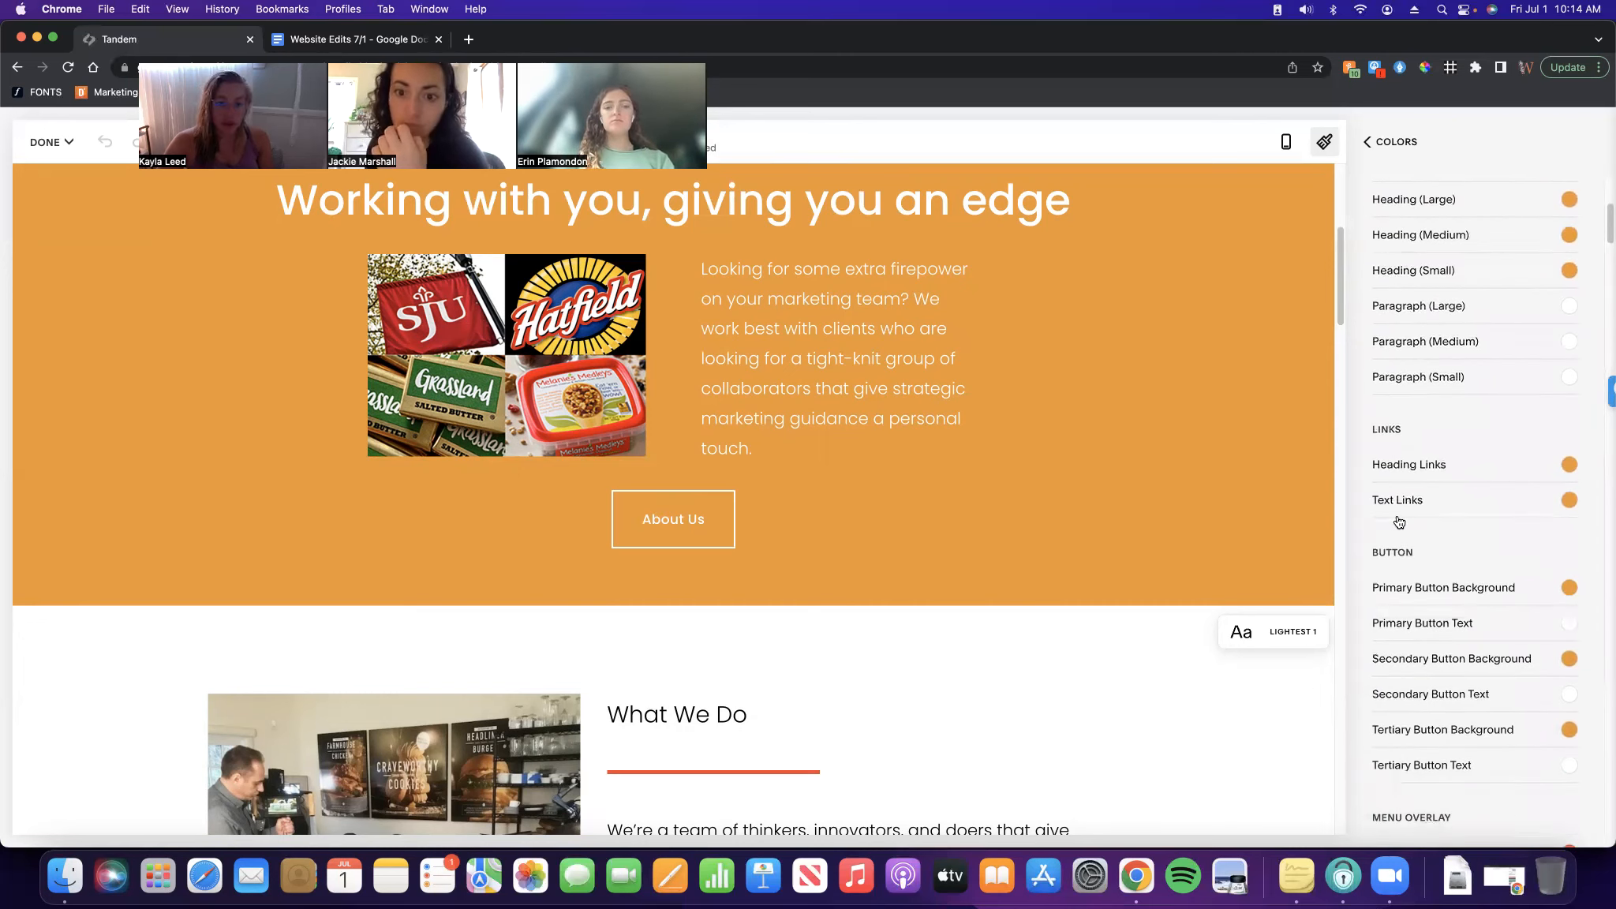
scroll(1398, 520, "down", 5)
scroll(1412, 526, "up", 18)
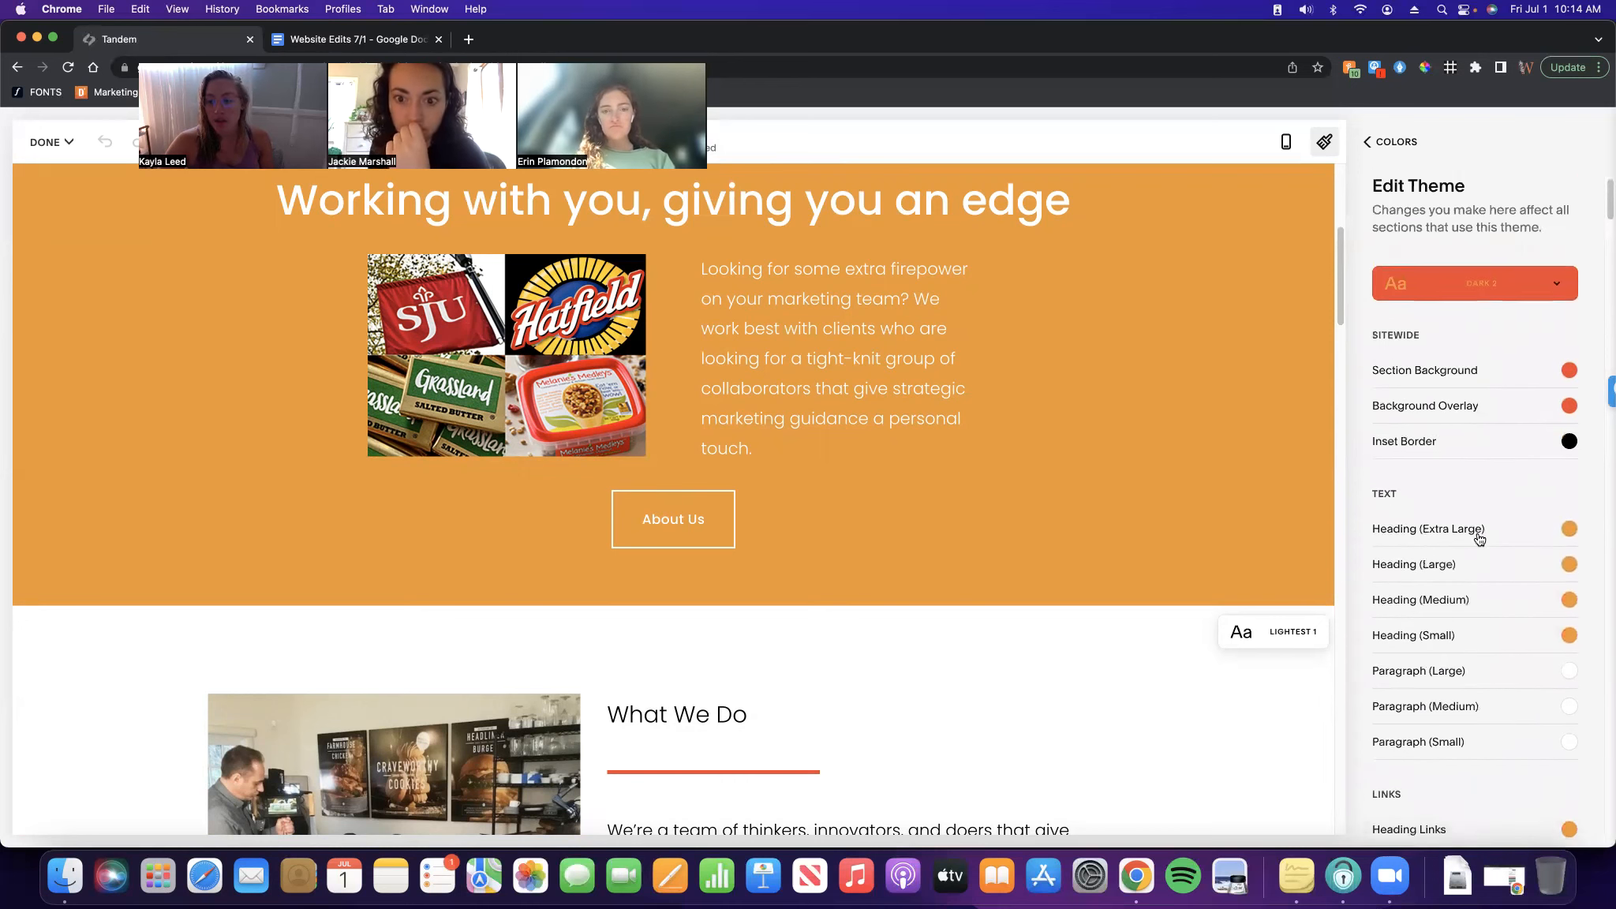
scroll(1559, 513, "down", 1)
left_click(1568, 507)
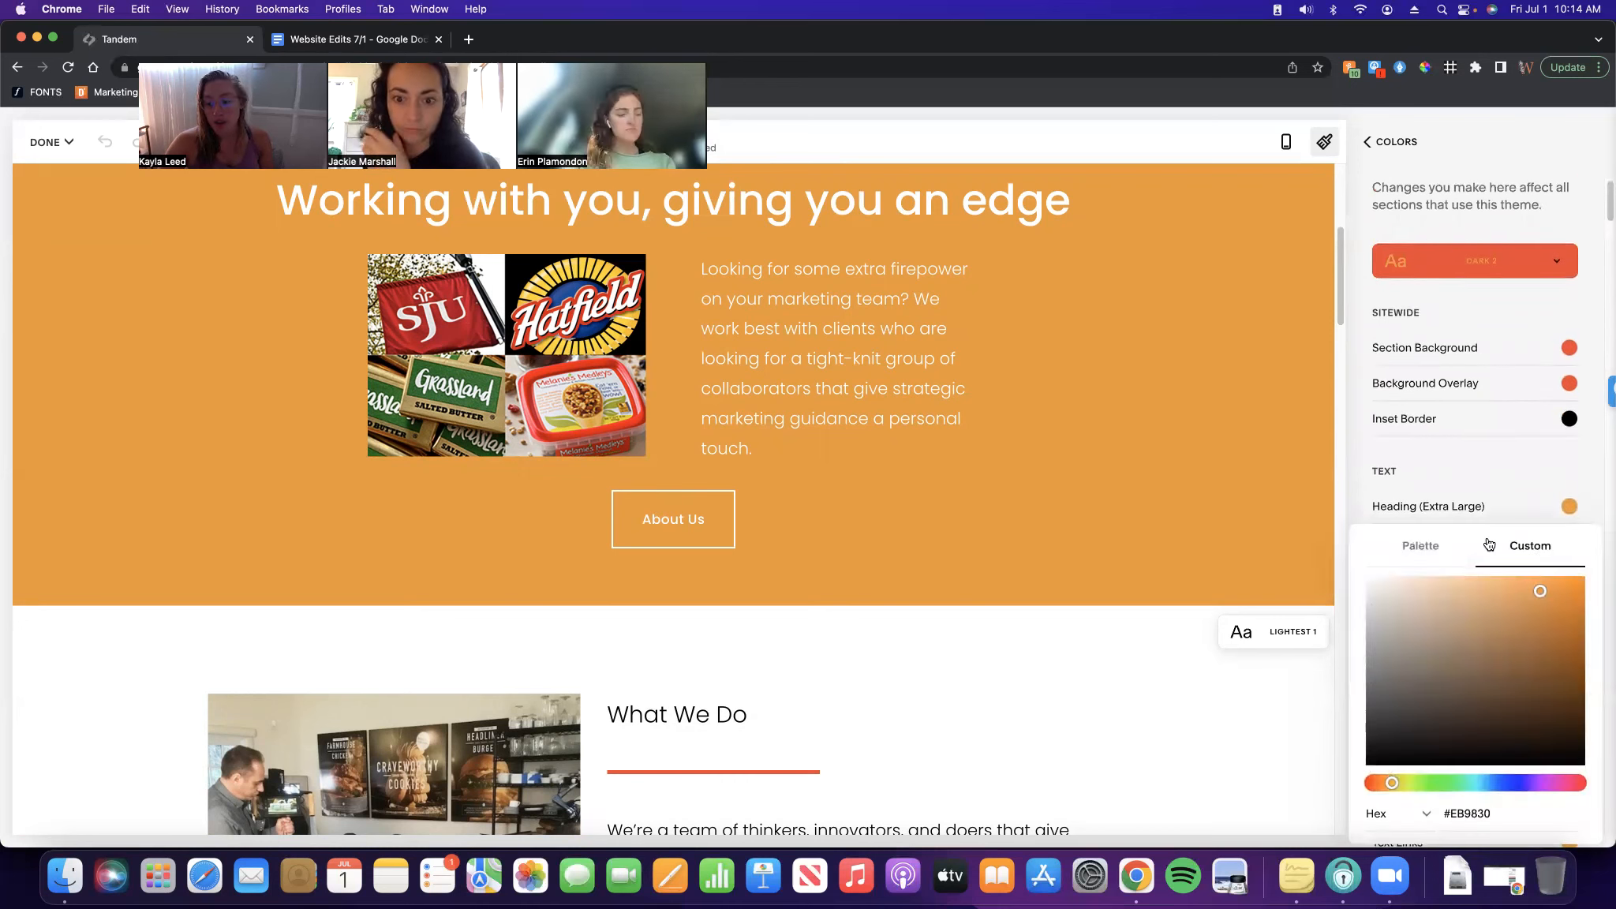
left_click(1430, 546)
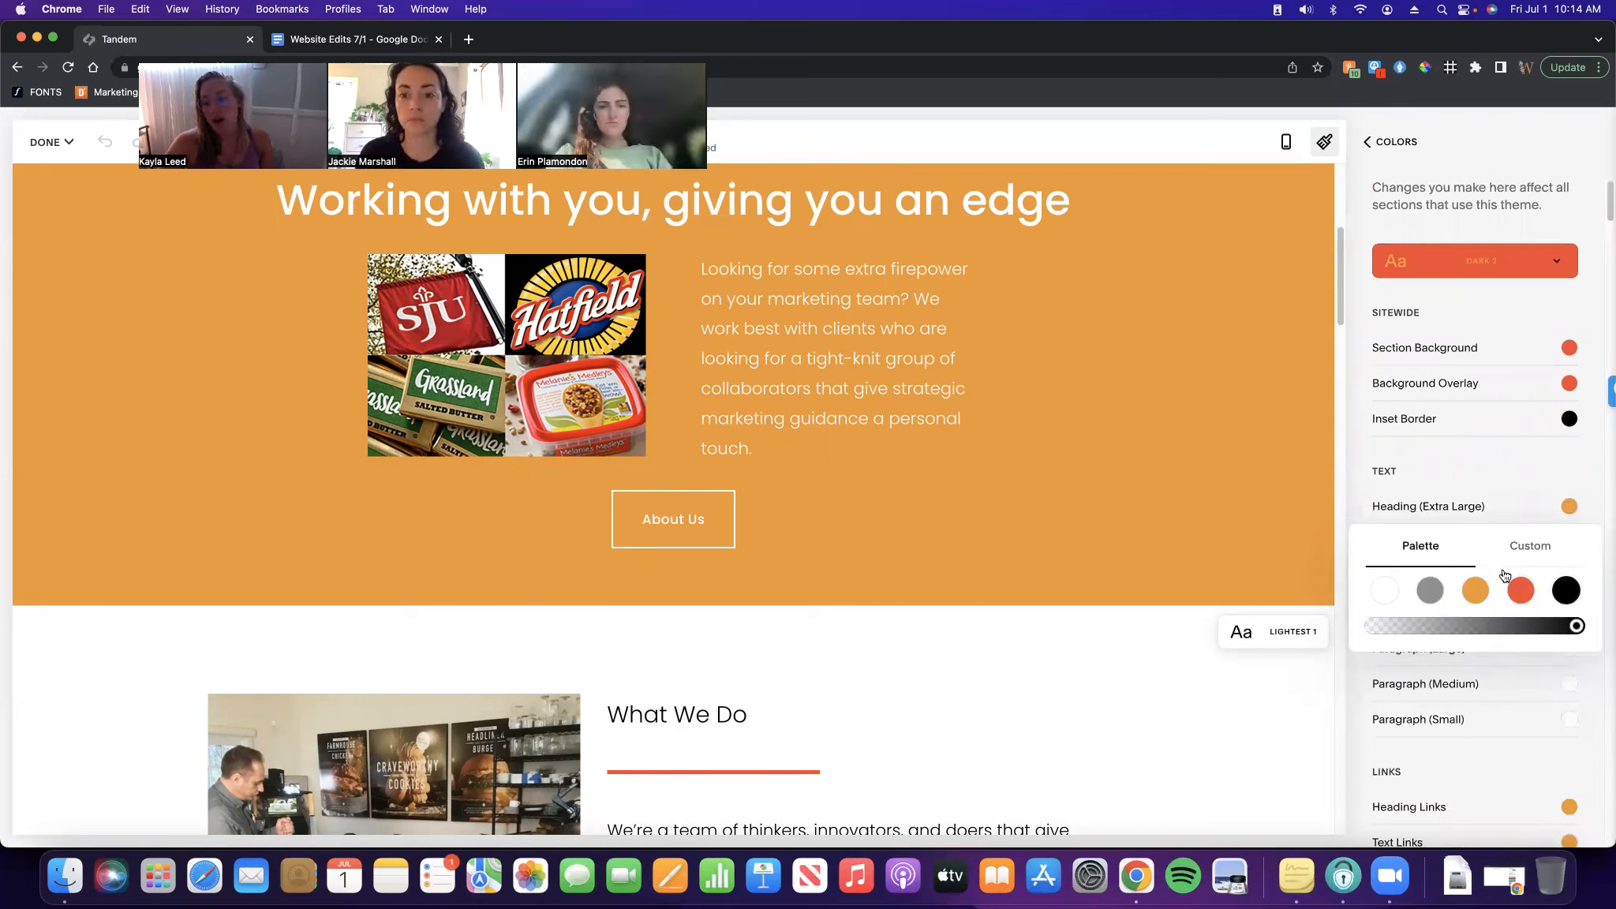
left_click(1564, 588)
left_click(1542, 550)
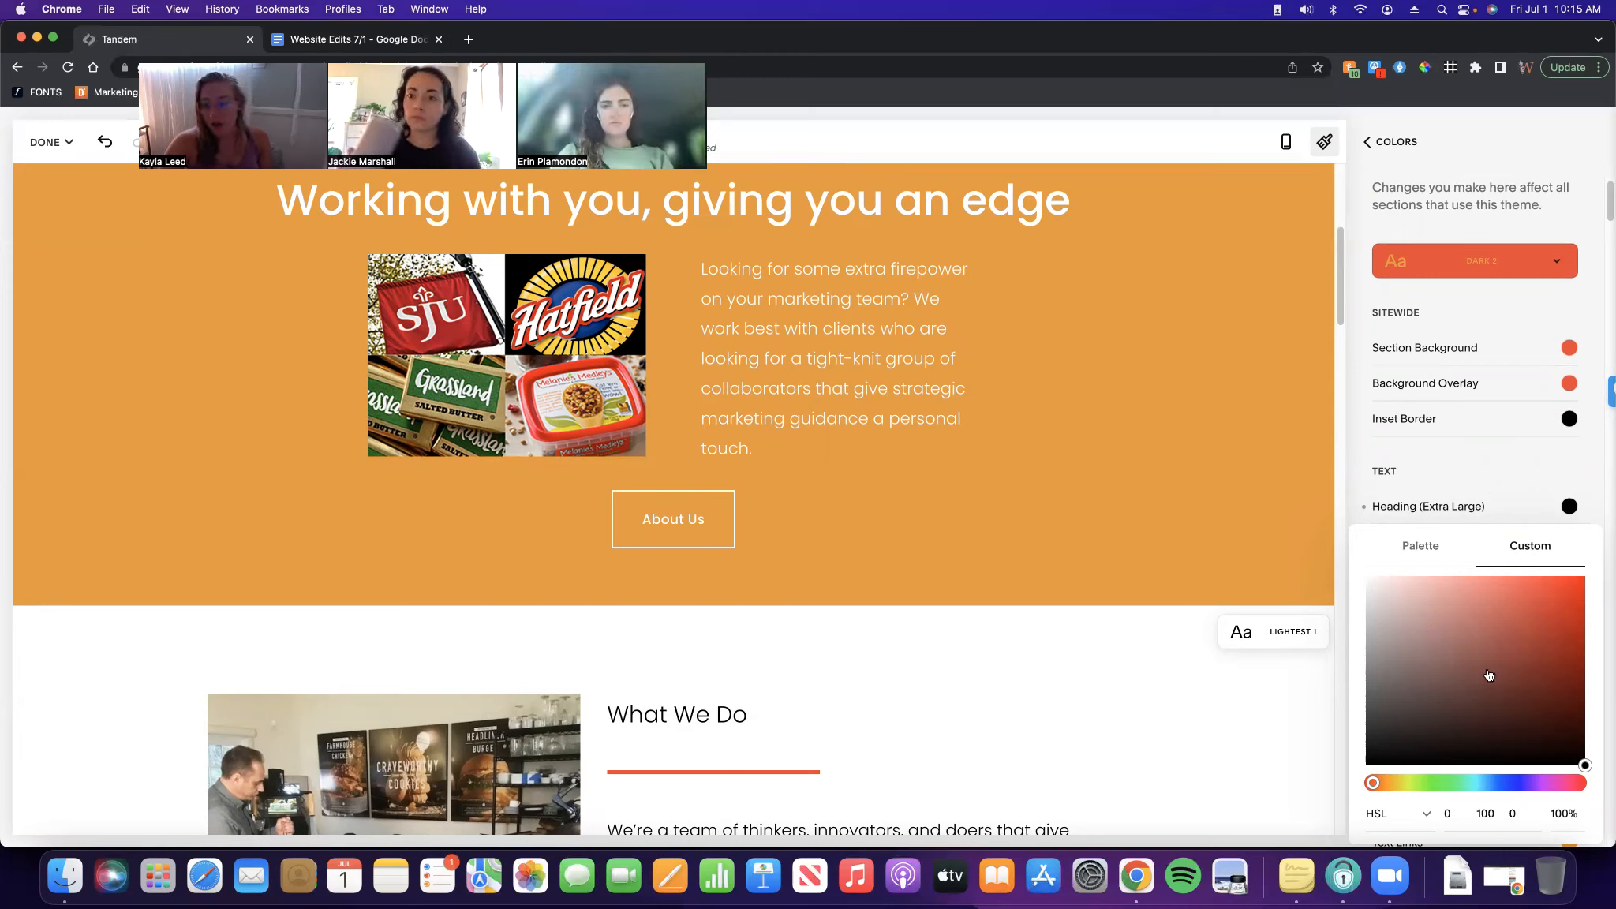
left_click(1587, 491)
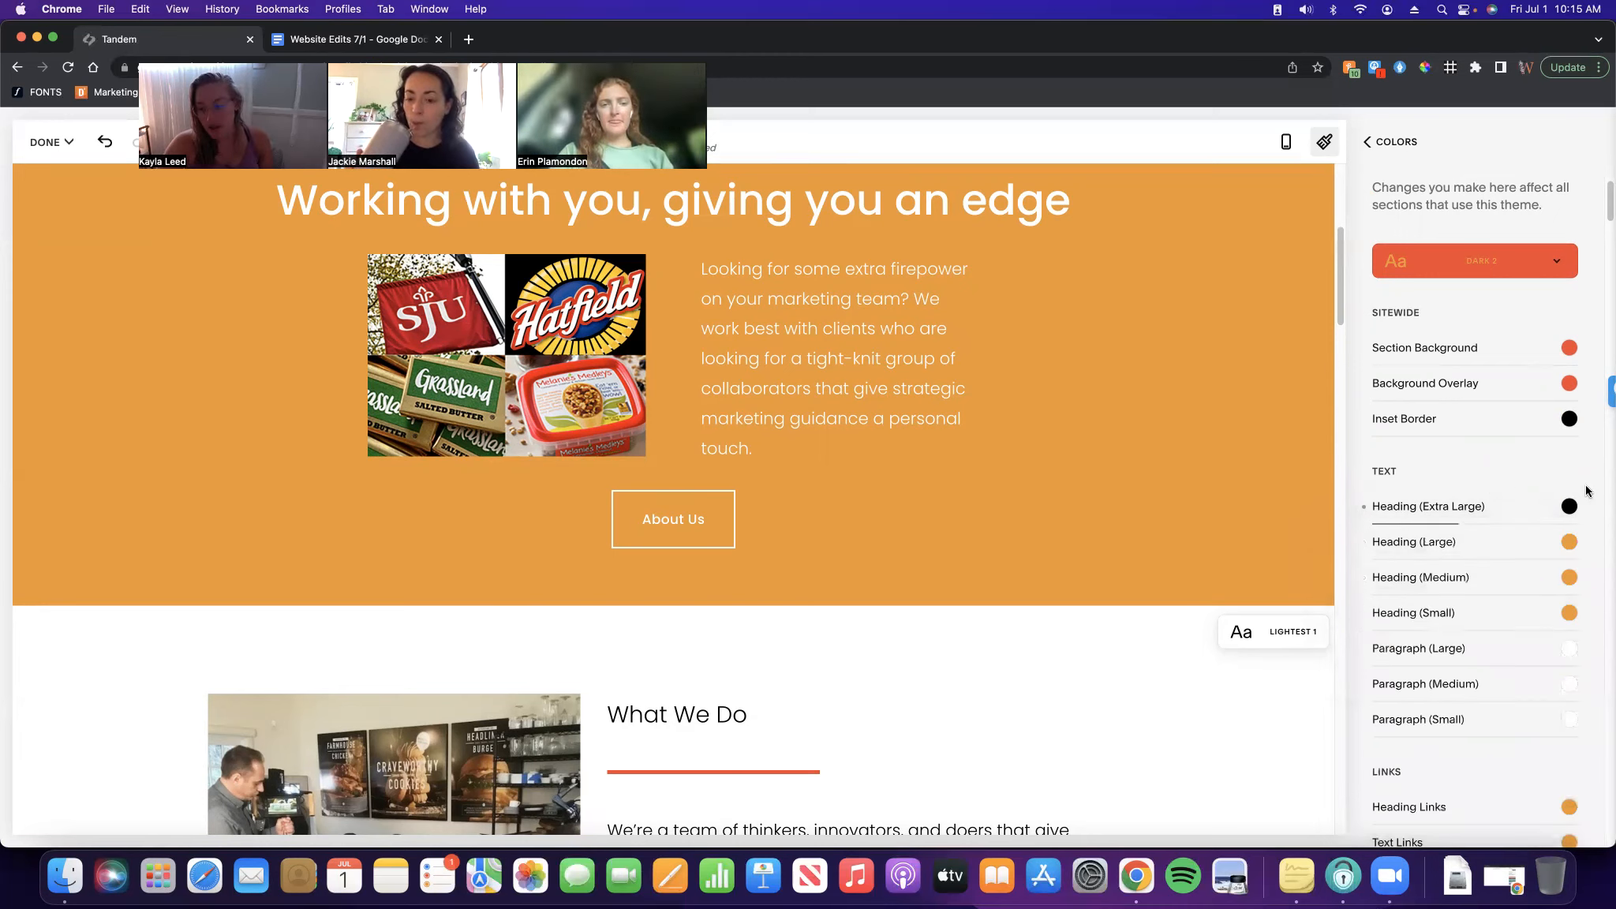
left_click(1406, 145)
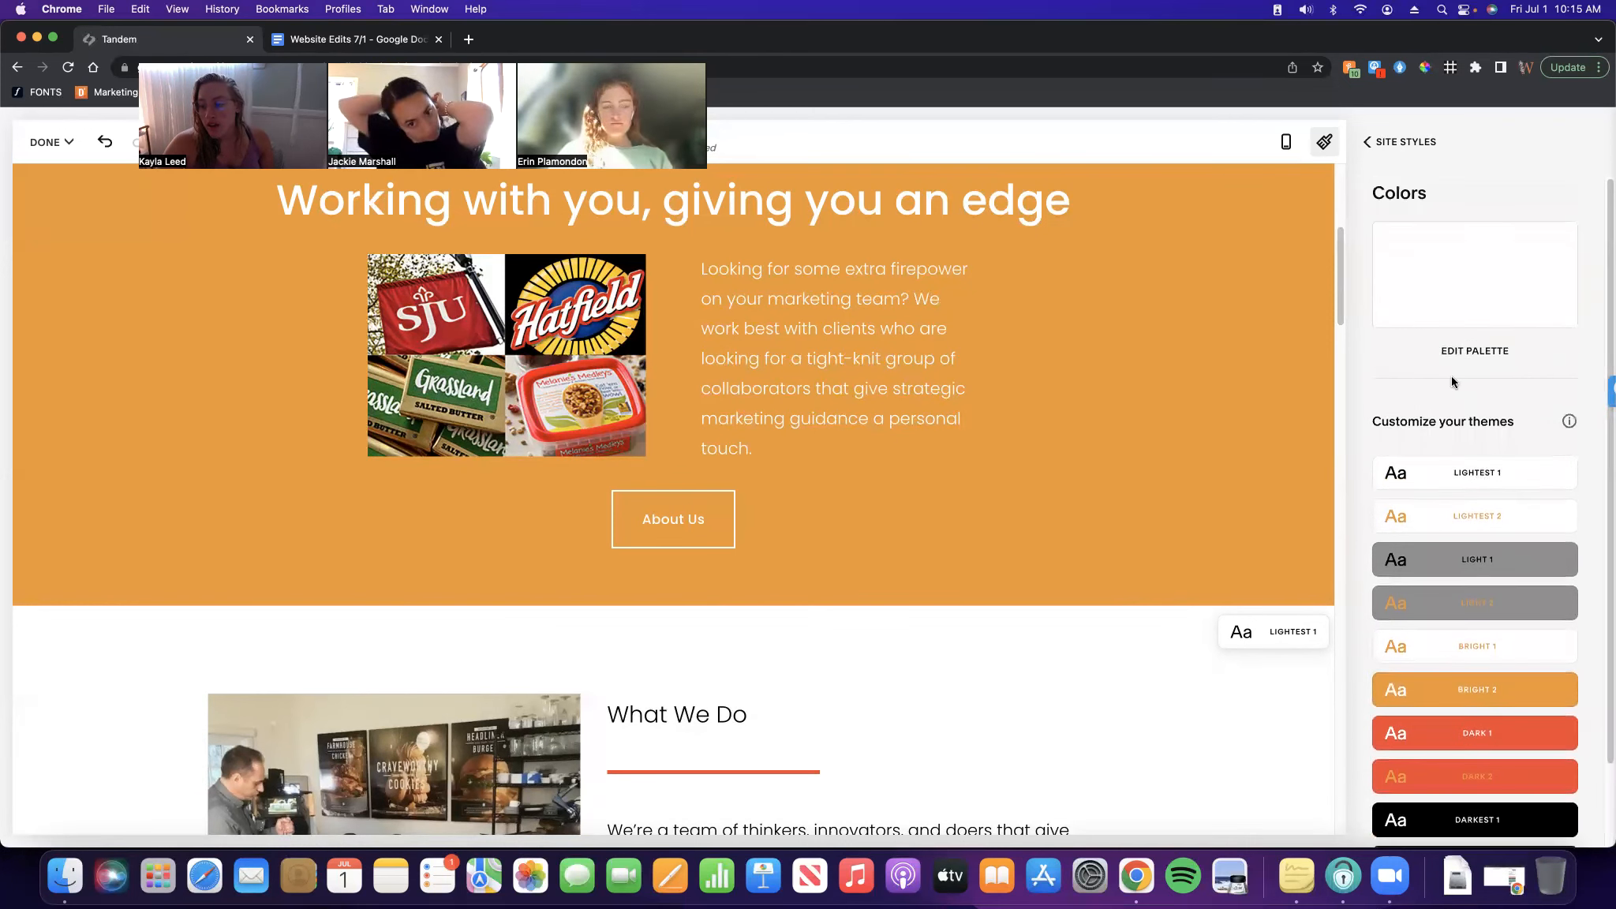
Look over the palette's white, grey, orange, red and black swatches
left_click(1487, 353)
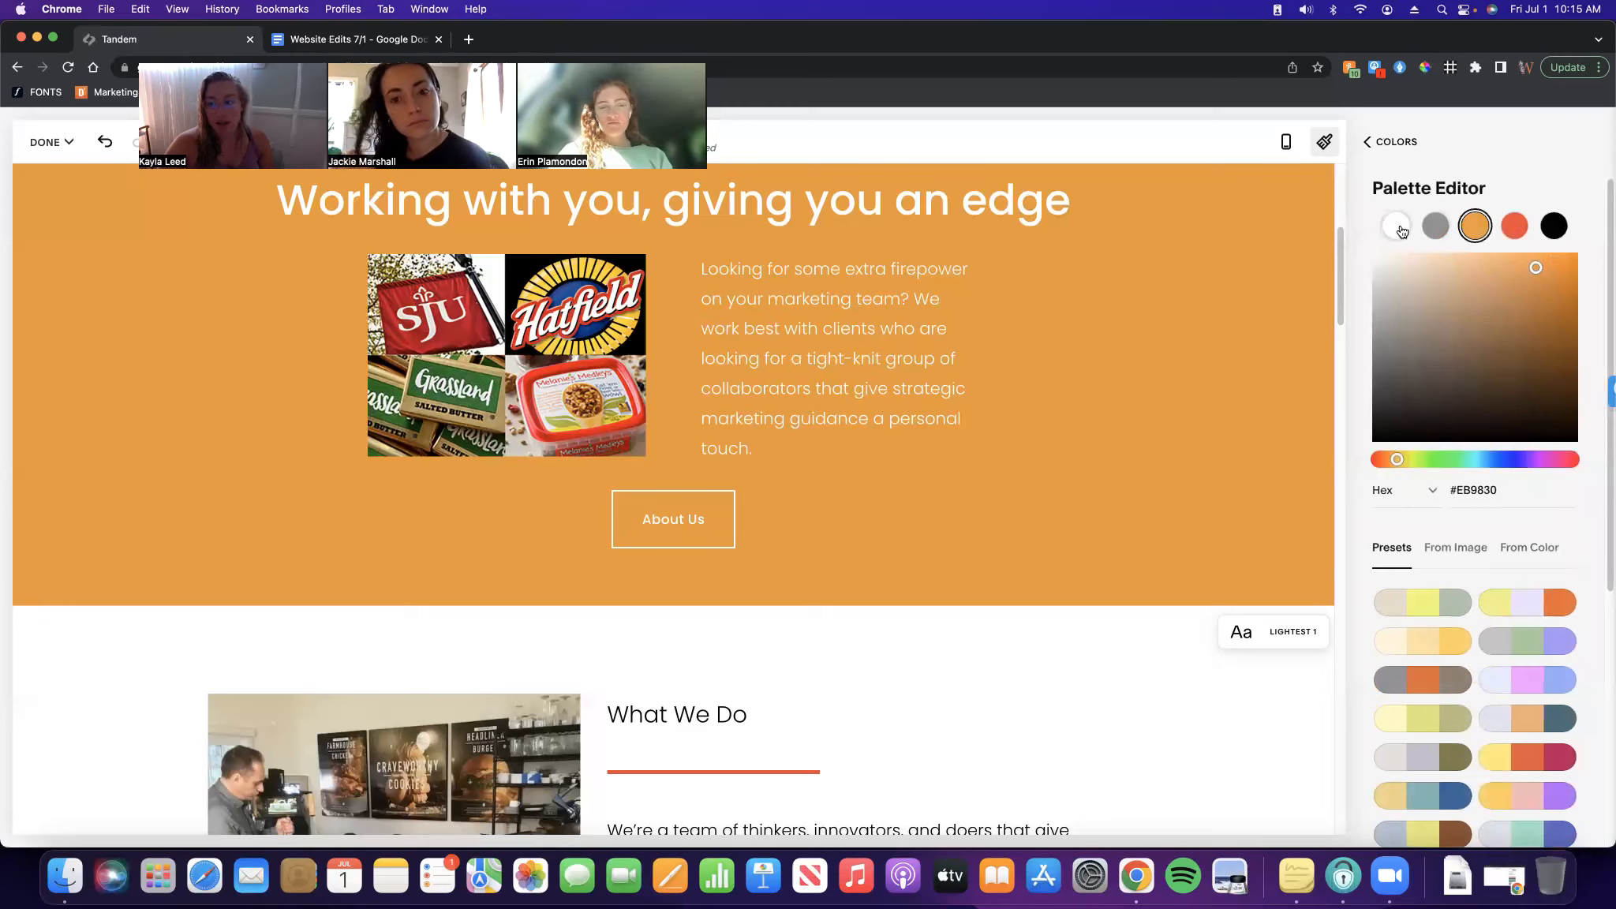
left_click(1398, 228)
left_click(1437, 229)
left_click(1475, 229)
left_click(1515, 229)
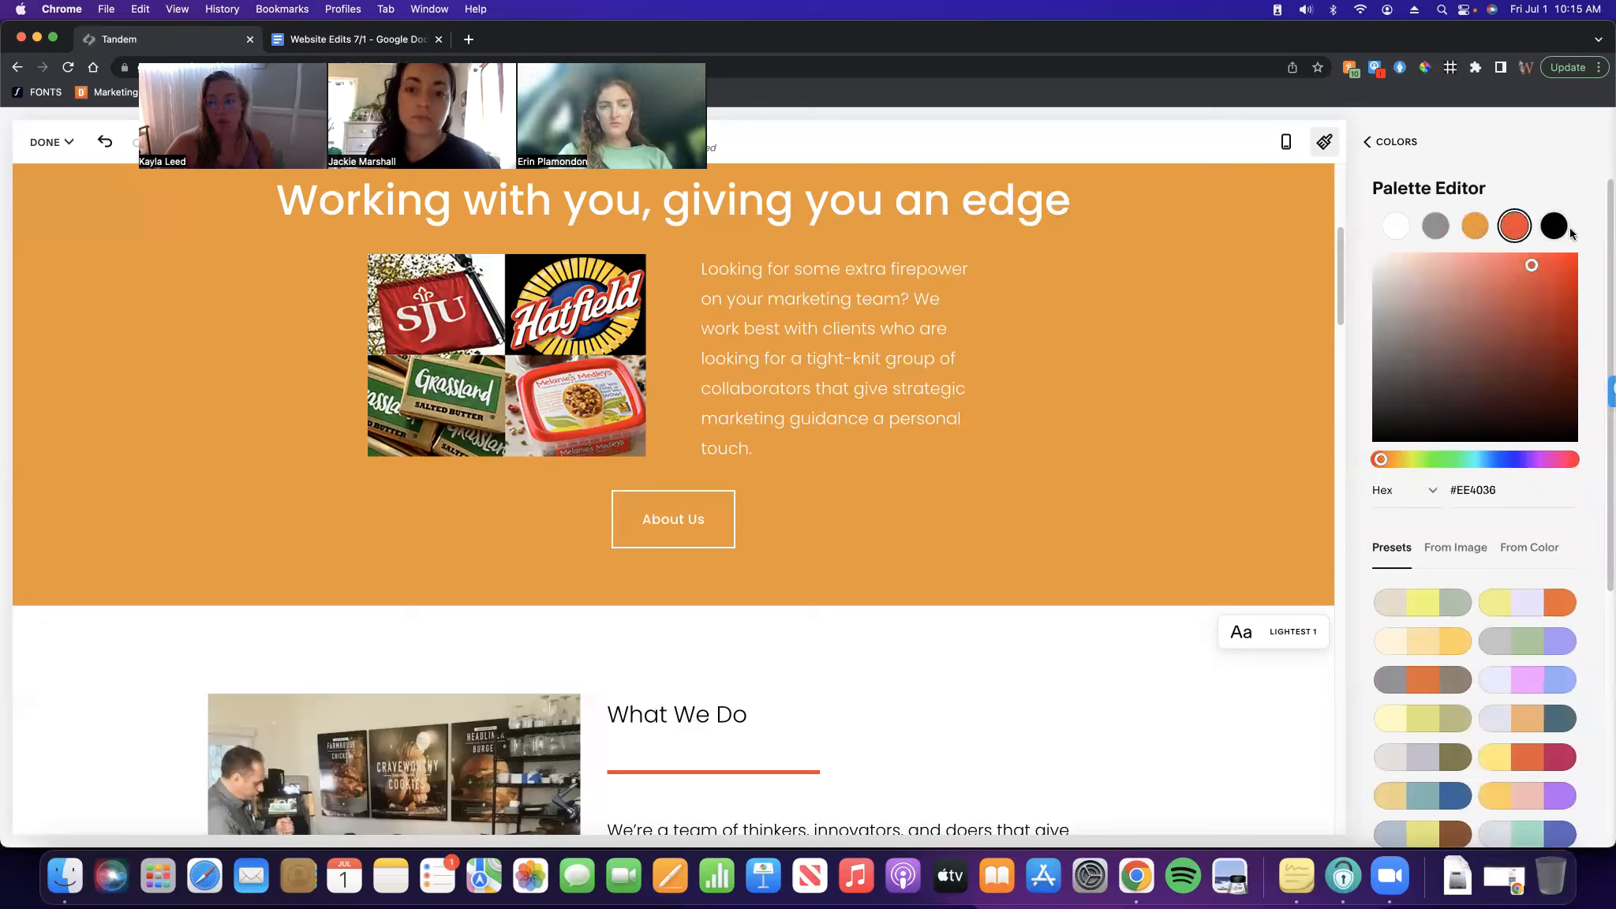
left_click(1551, 229)
left_click(1435, 227)
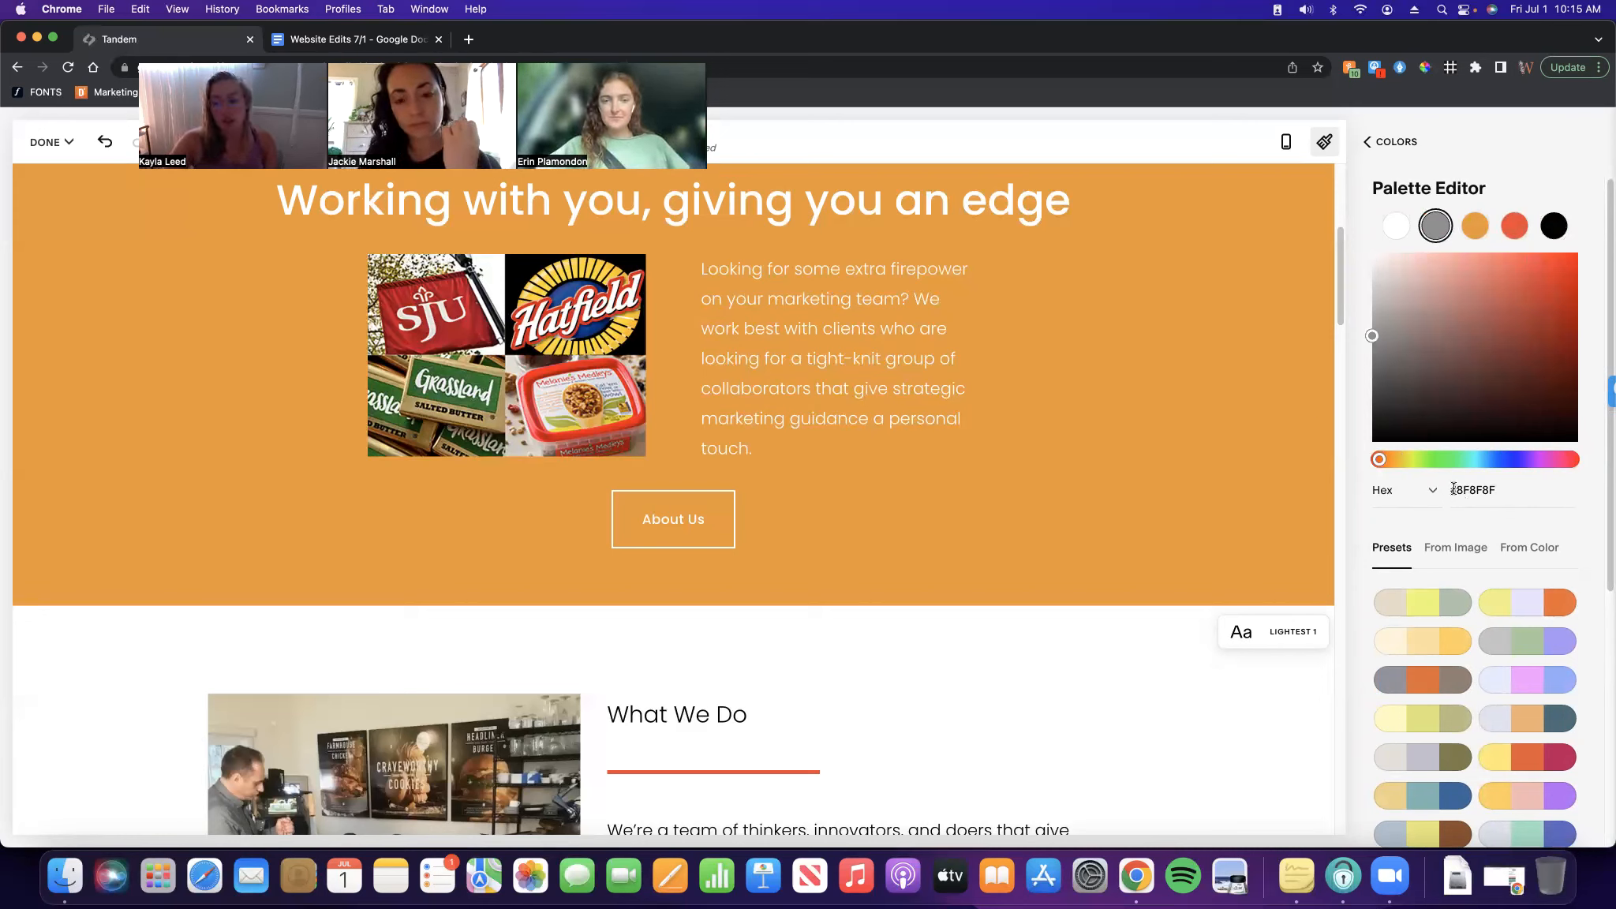
Close Site Styles and discard all unsaved style changes via Done > Discard Changes
left_click(1396, 145)
left_click(1398, 145)
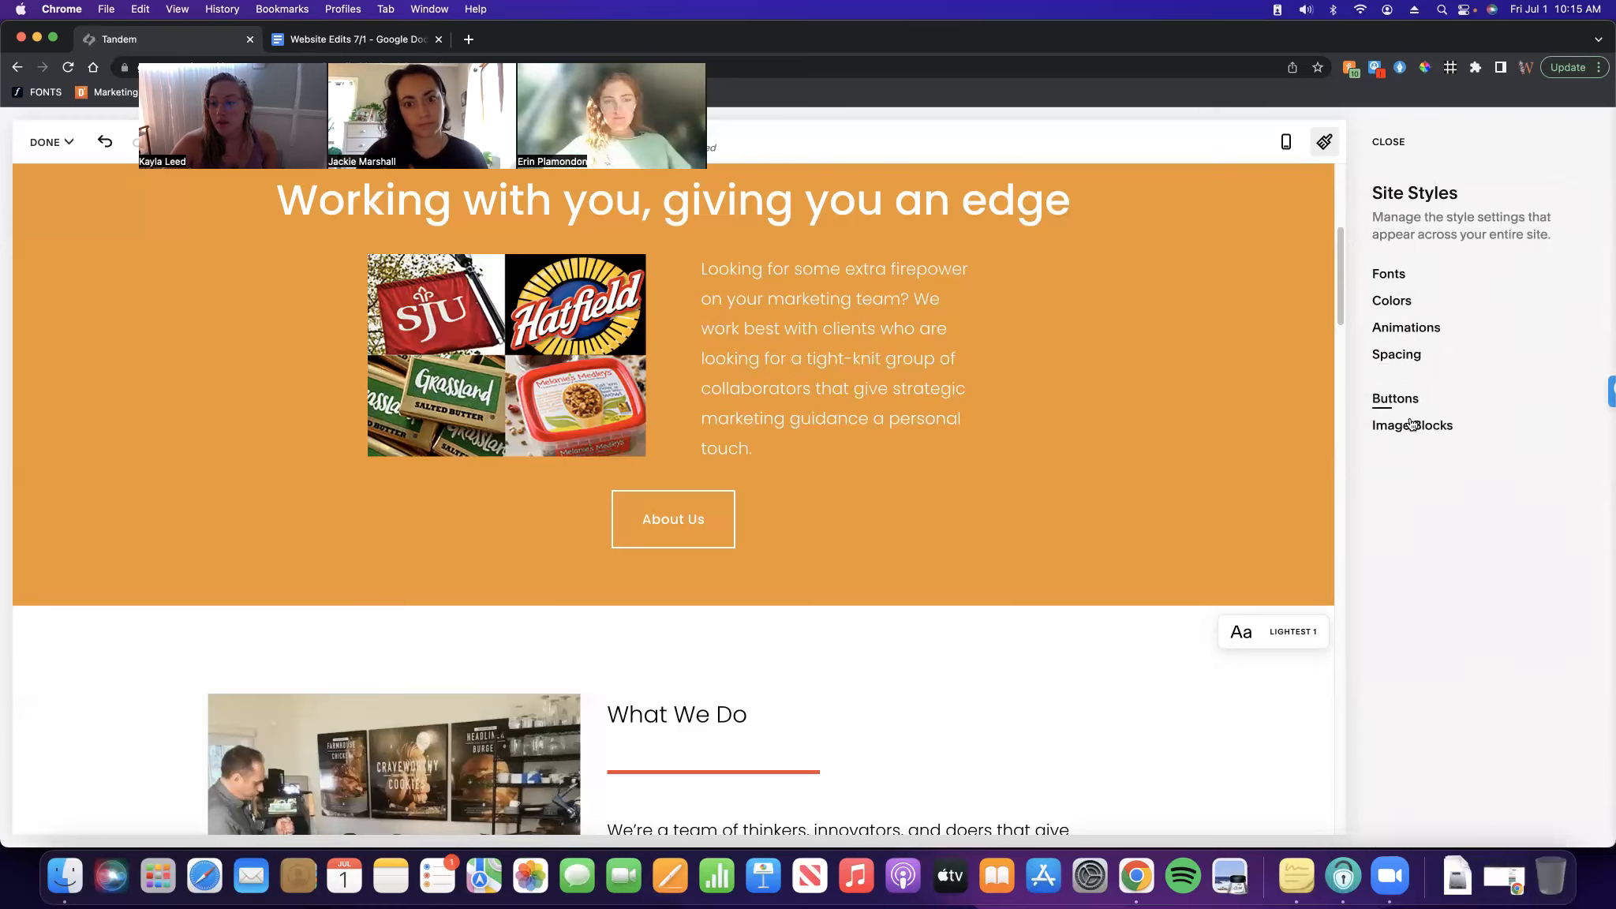
left_click(1389, 142)
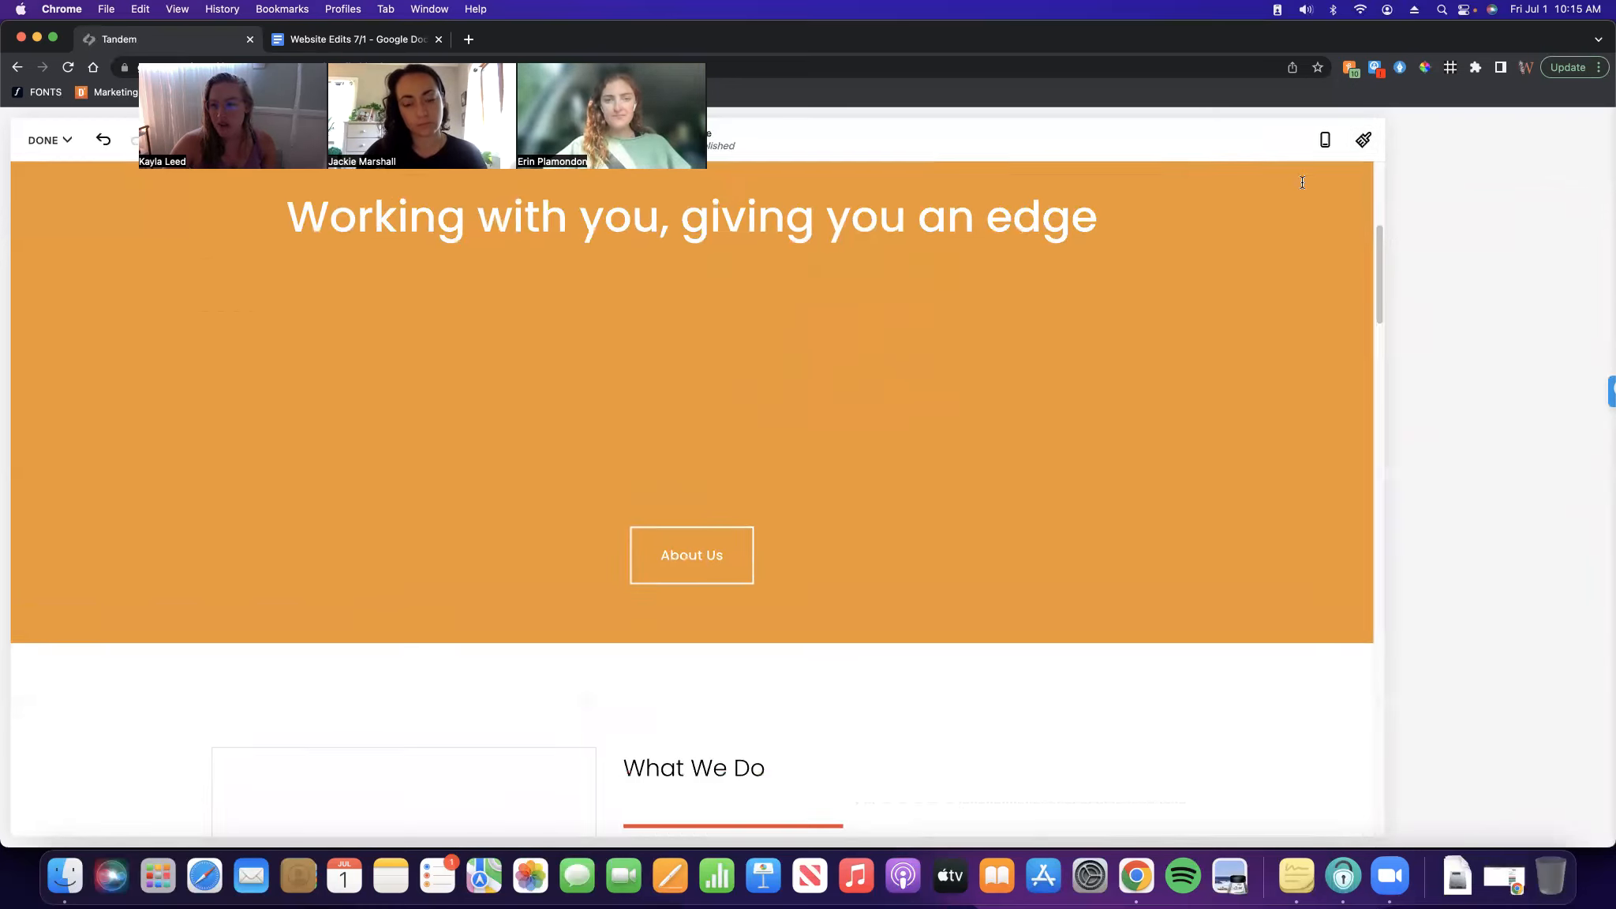
left_click(36, 130)
left_click(76, 205)
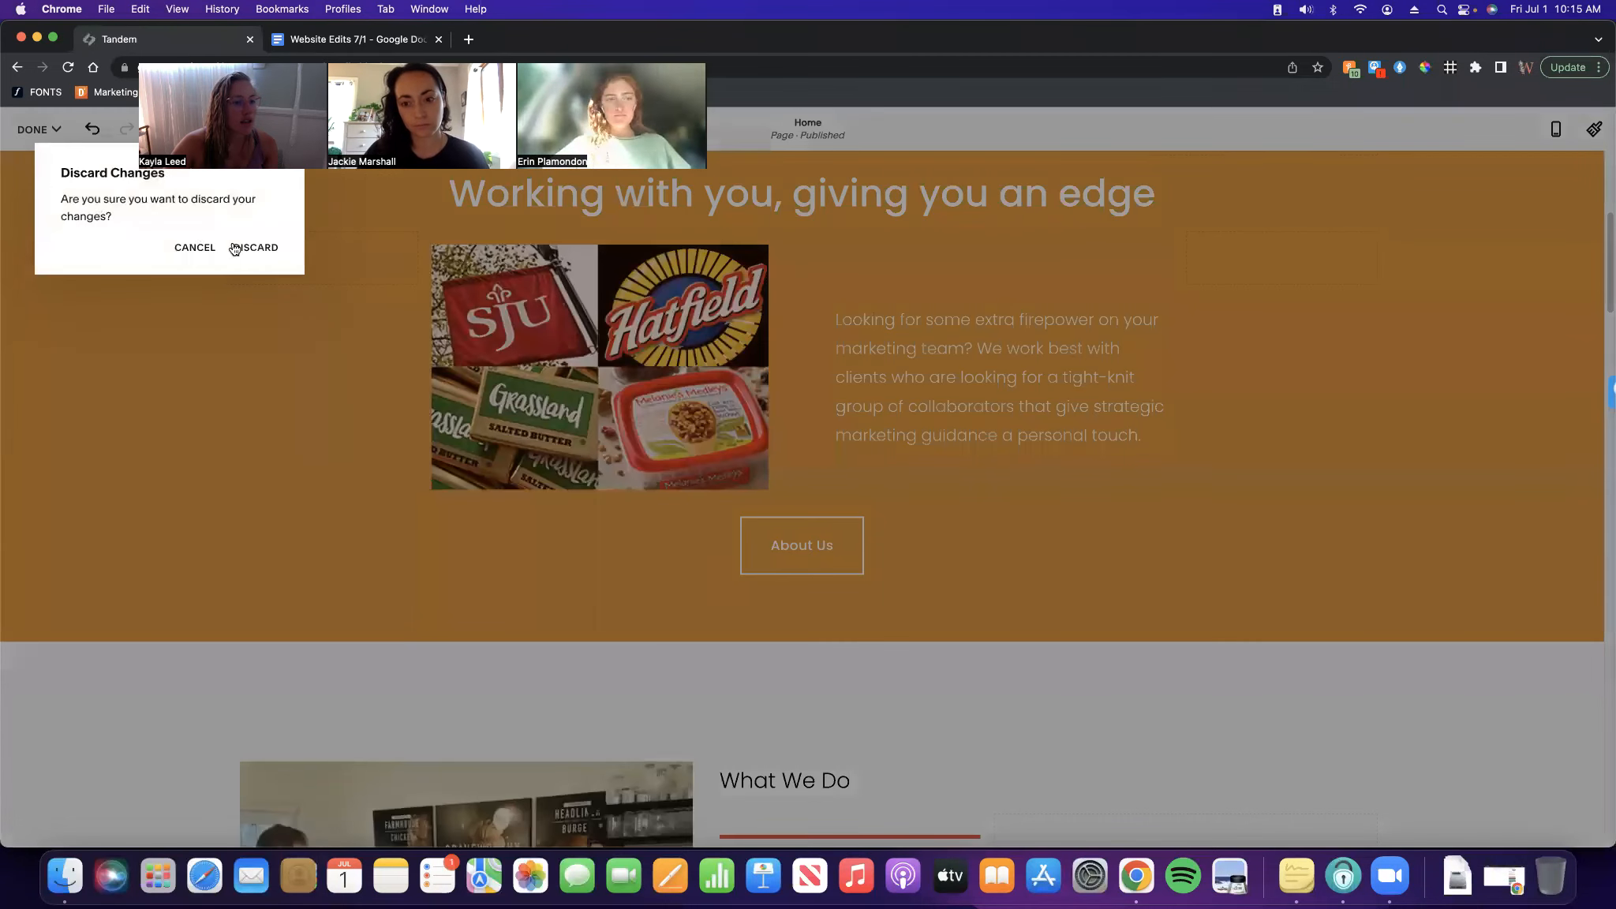
left_click(255, 247)
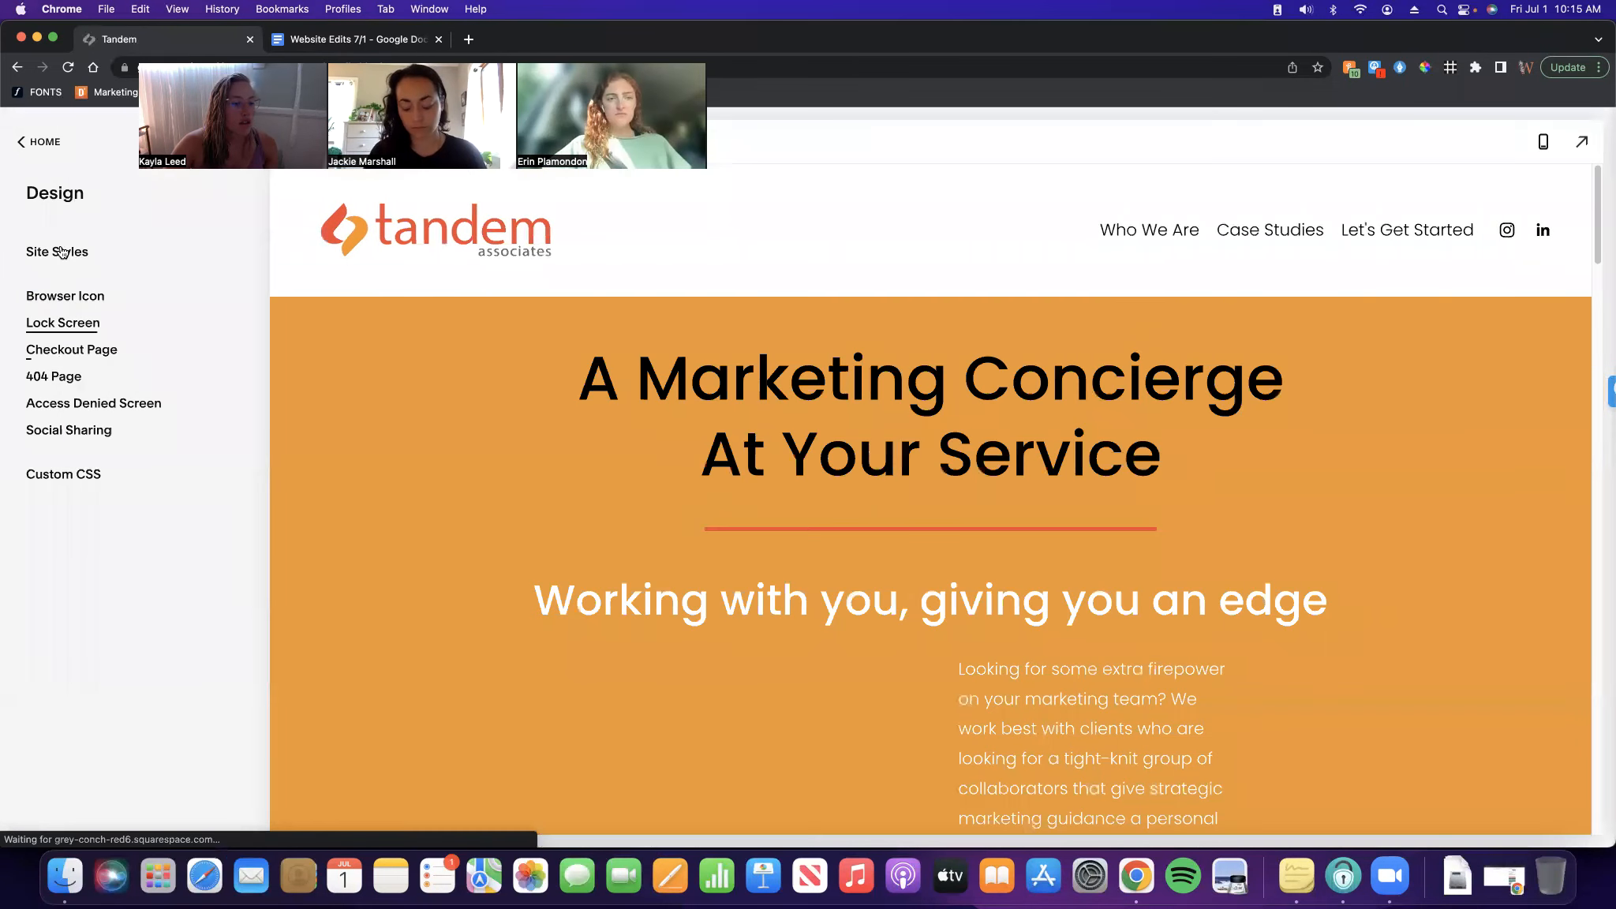
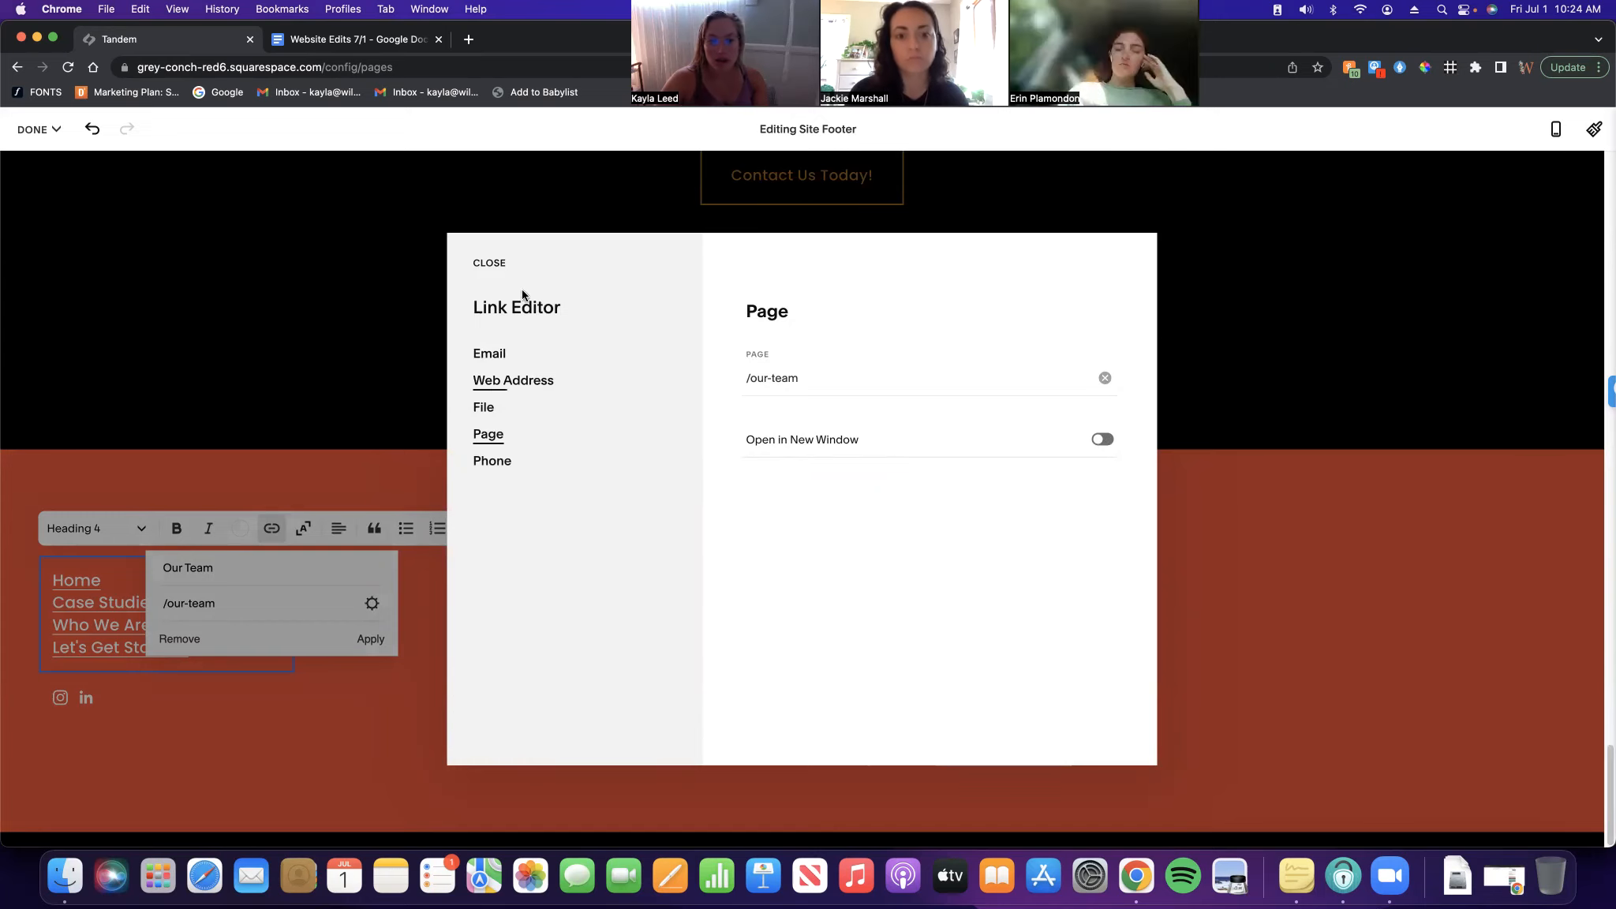
Apply the Our Team link to the footer text and save the footer
left_click(490, 264)
left_click(369, 640)
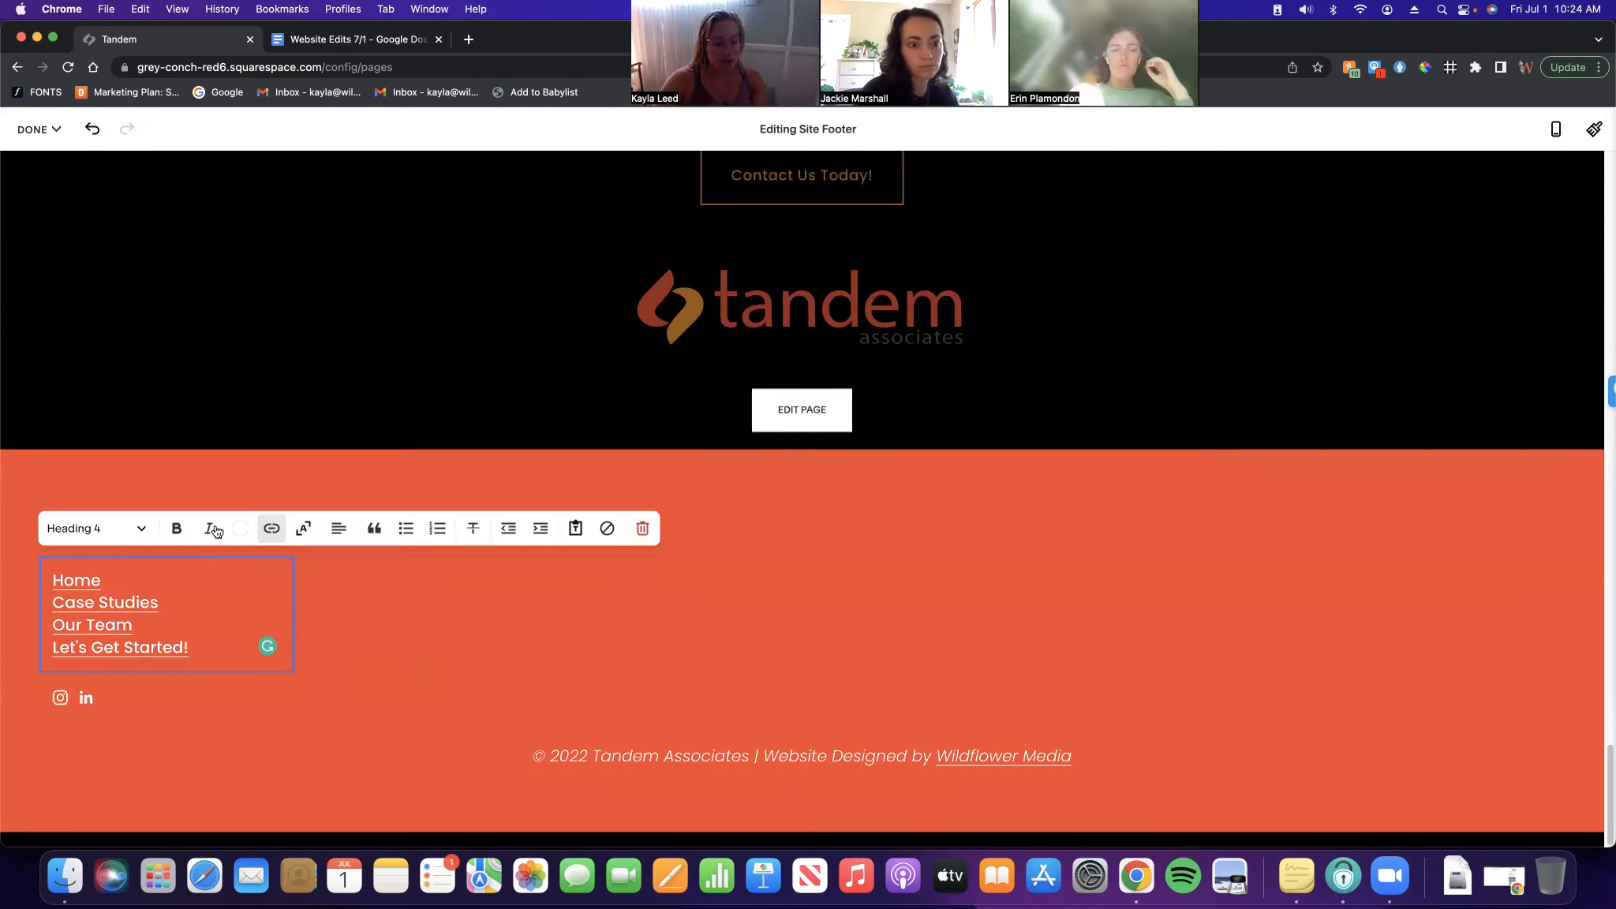
left_click(43, 139)
left_click(48, 182)
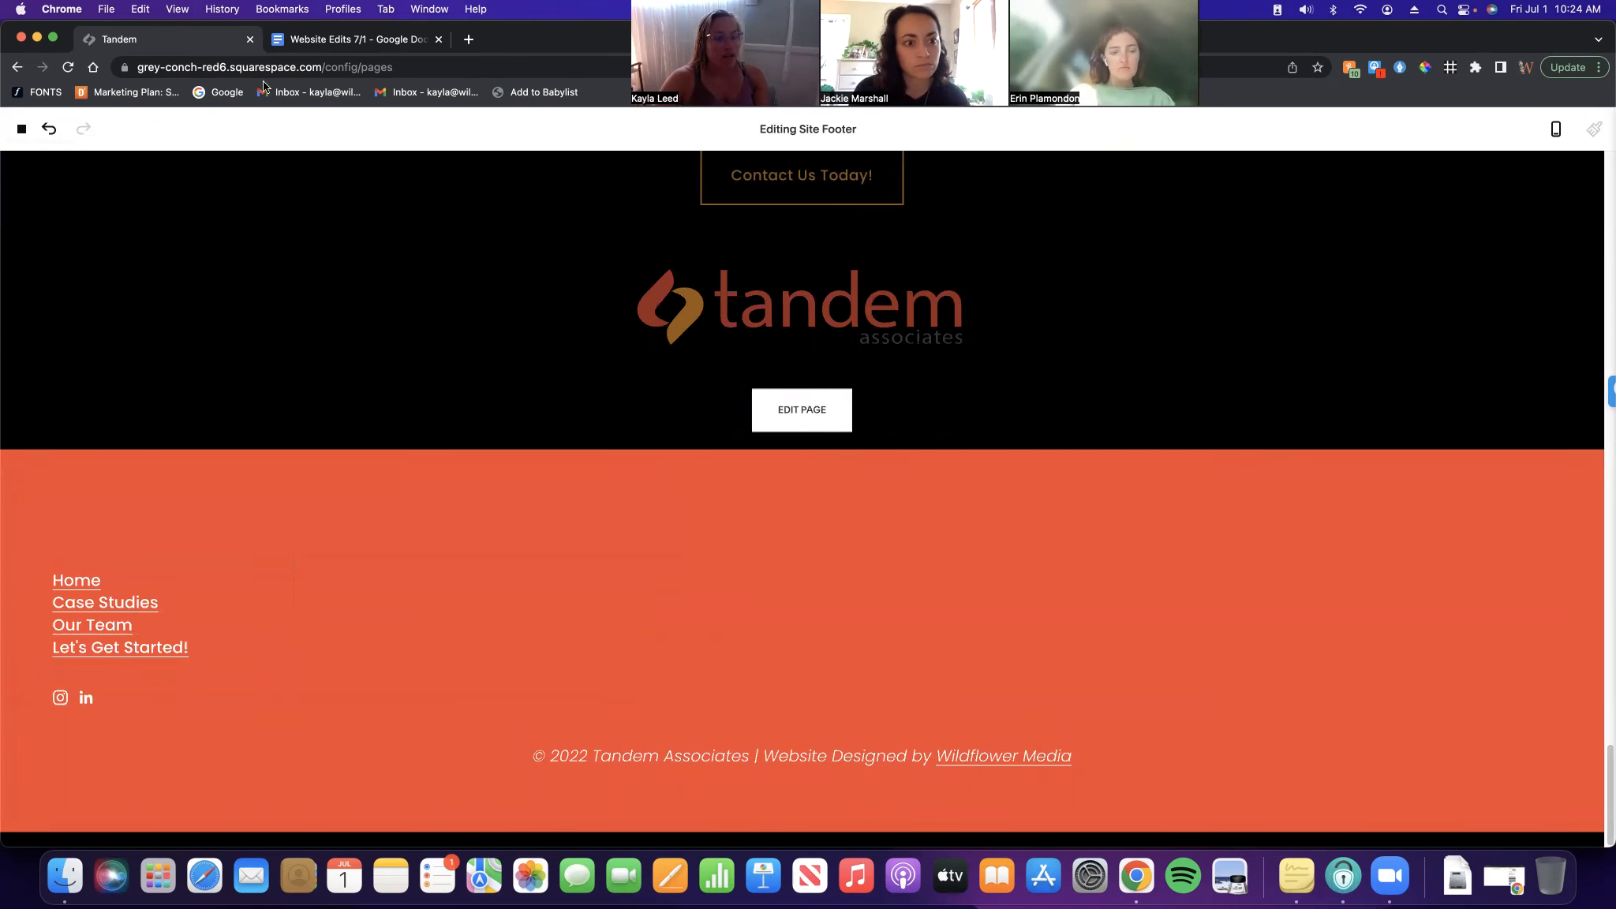
left_click(355, 38)
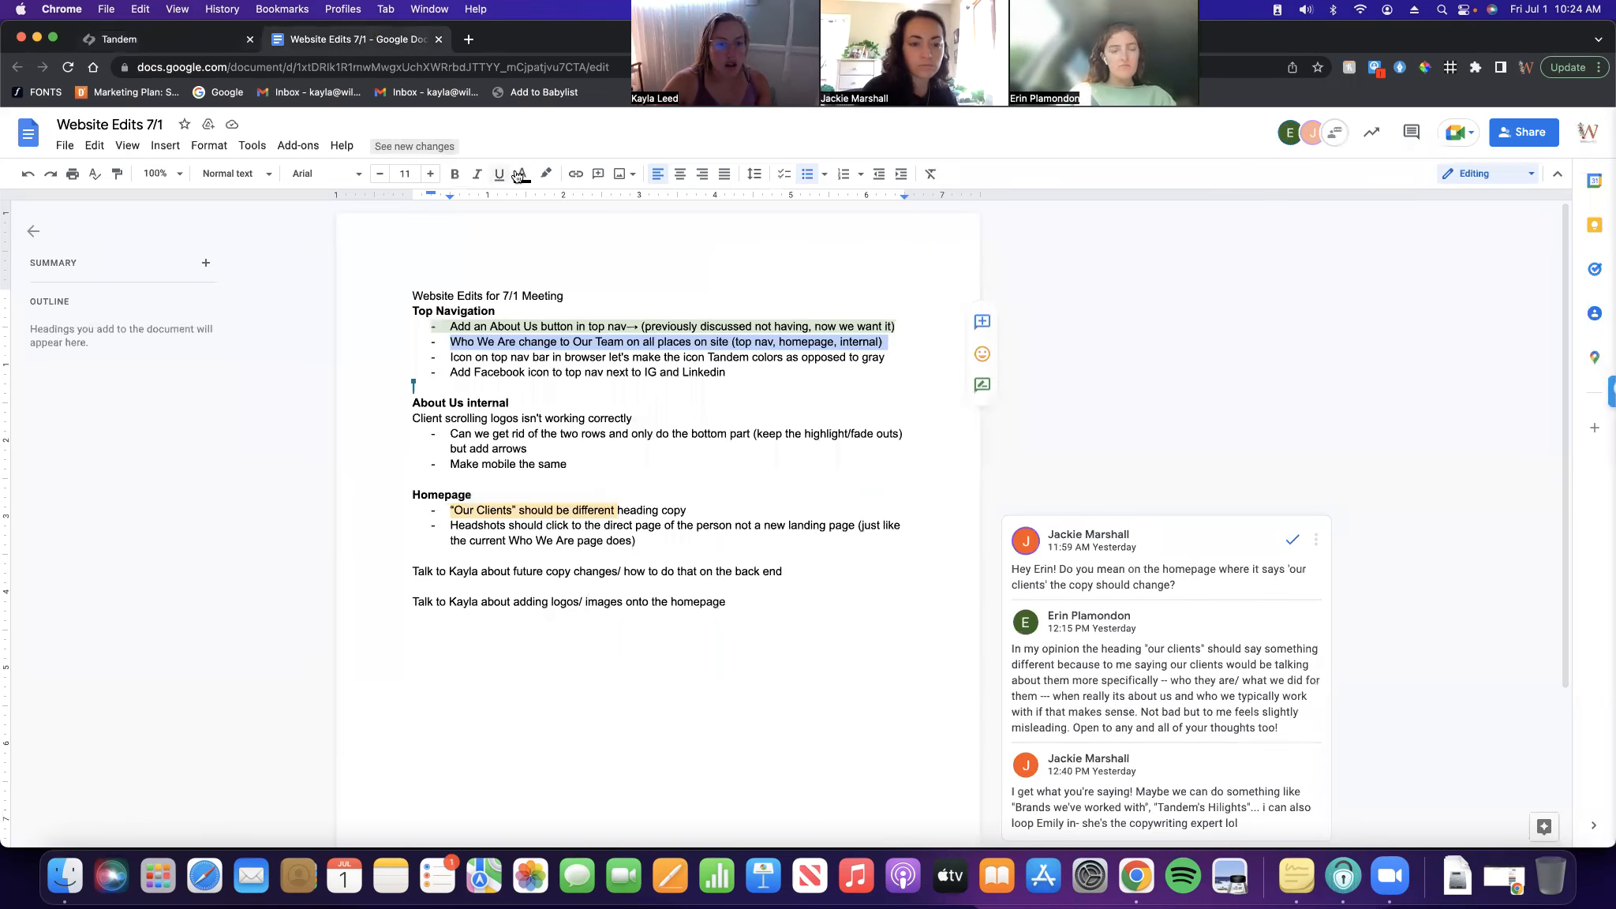
Highlight the 'Who We Are' checklist line light green and select the browser icon line
left_click(546, 174)
left_click(618, 293)
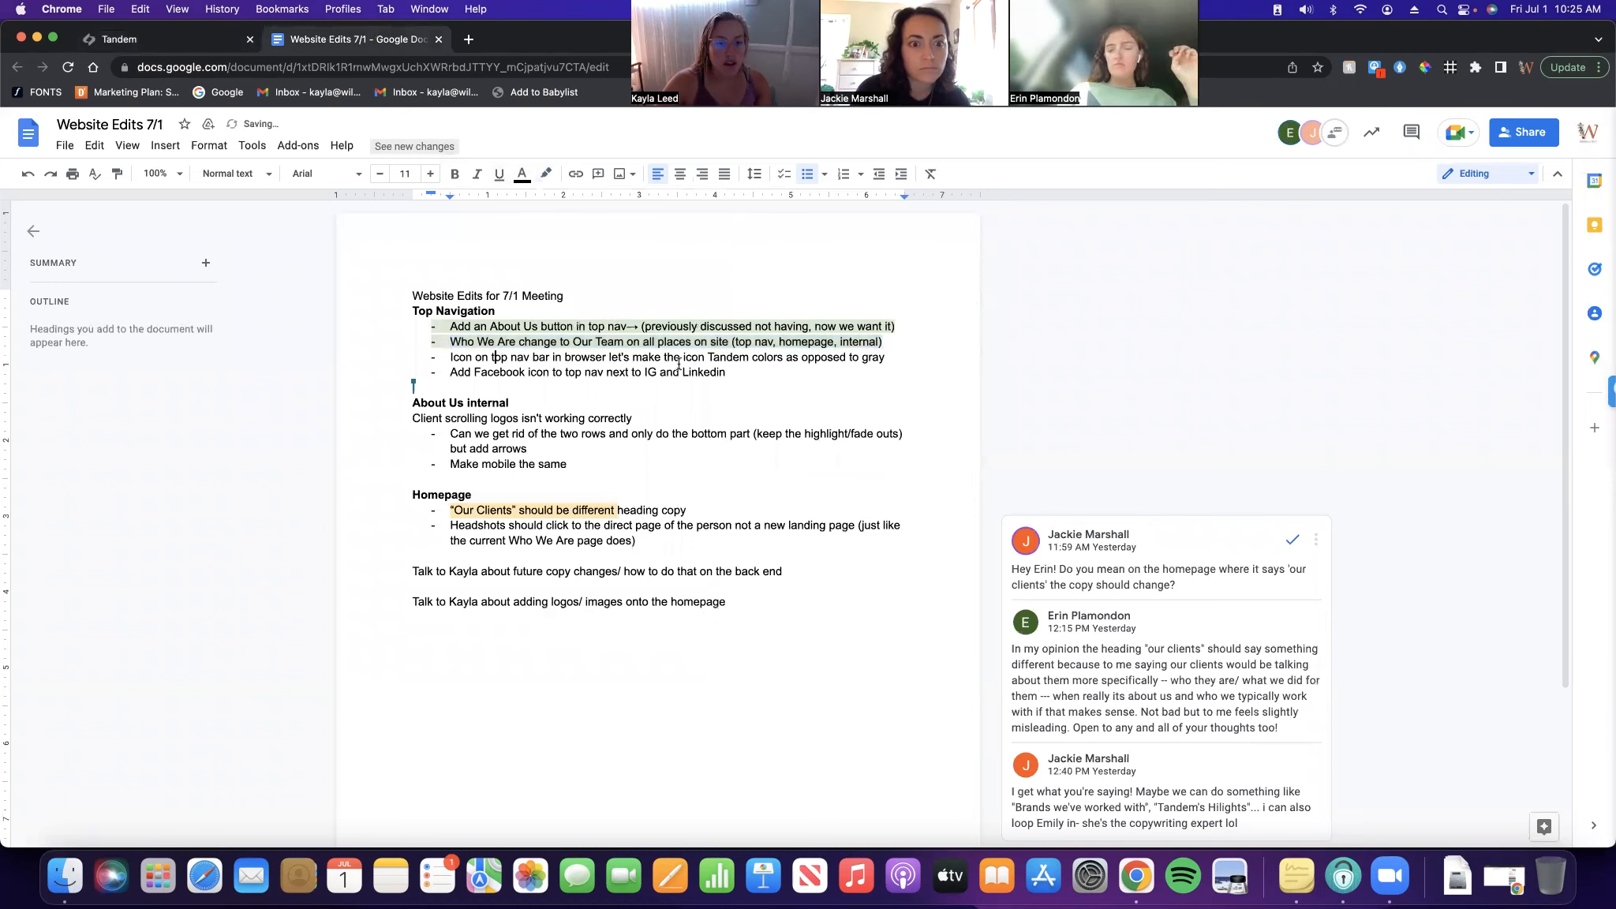
left_click_drag(886, 357, 433, 359)
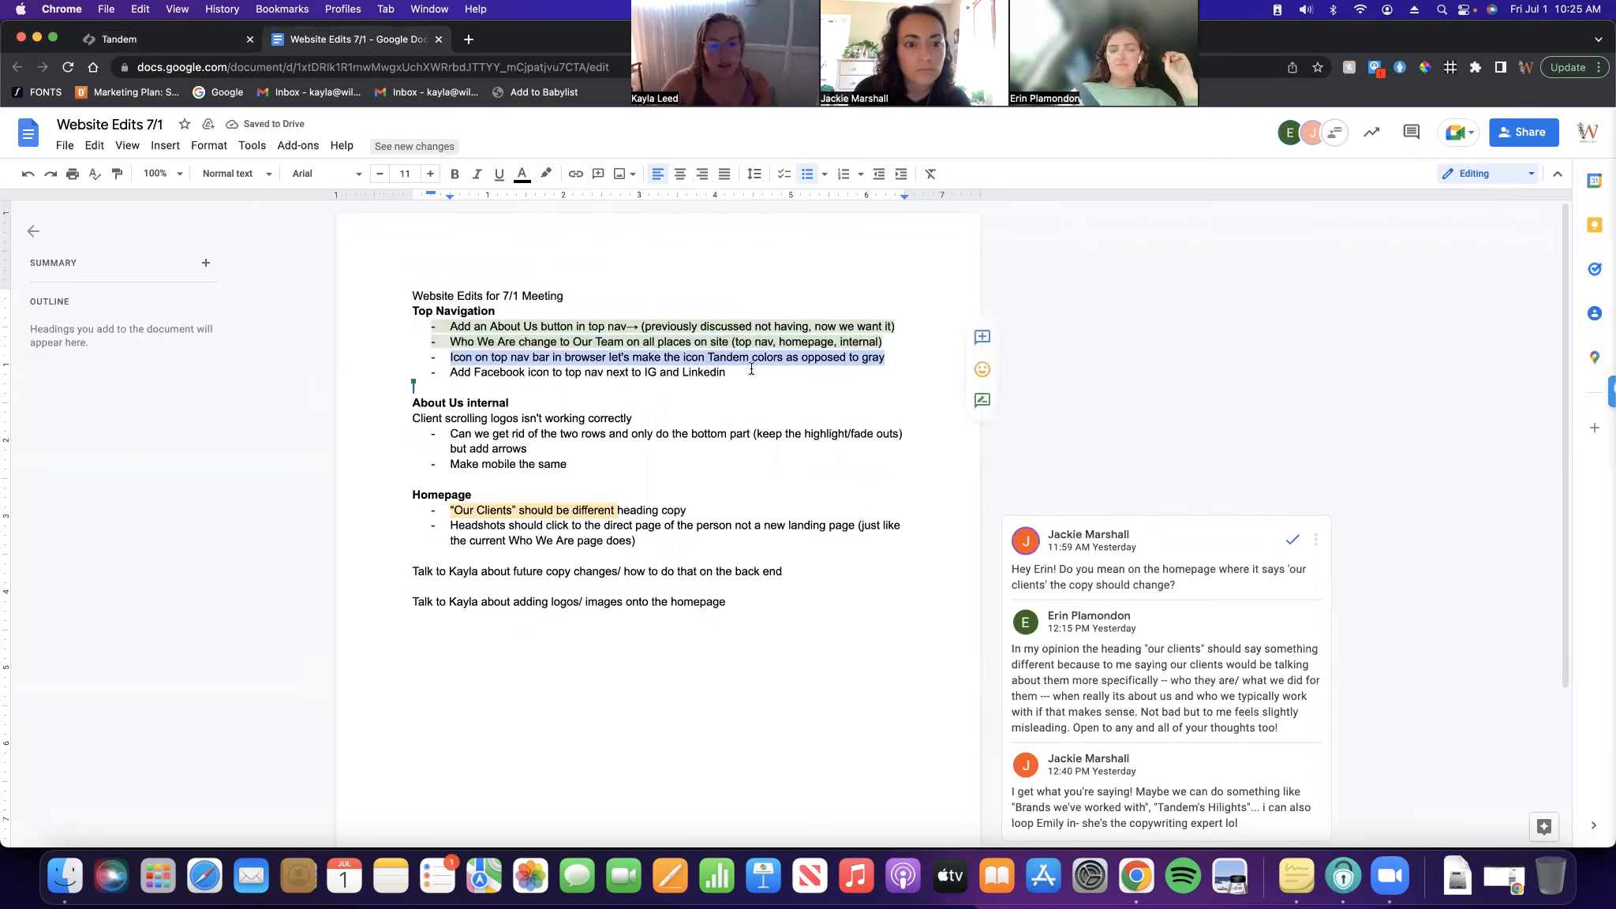
left_click(91, 44)
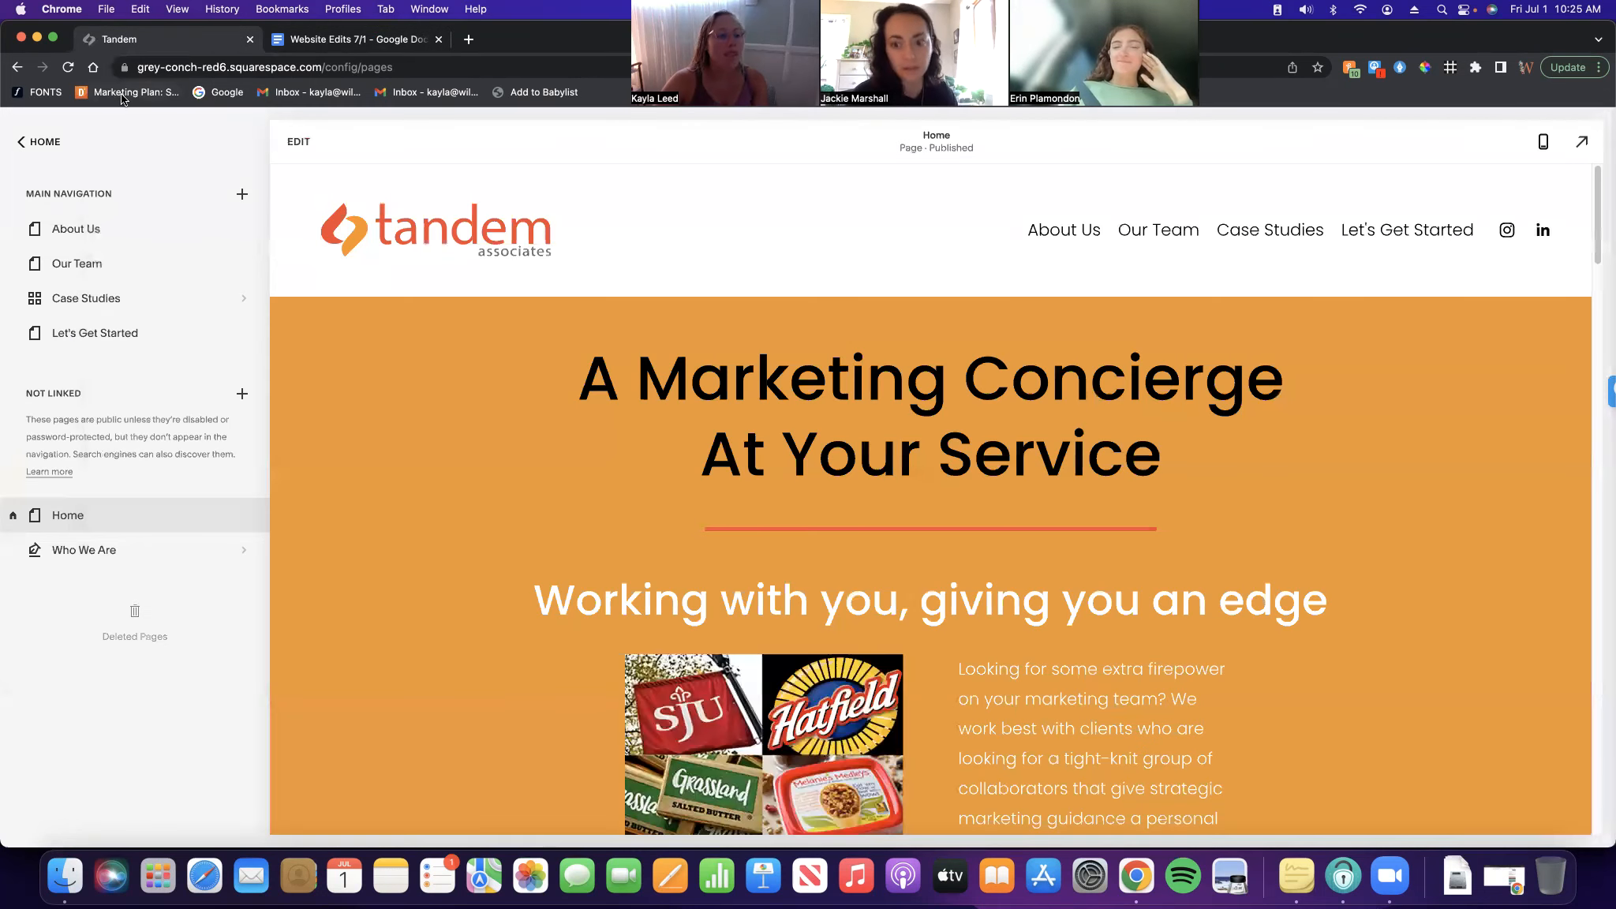
Go to Design > Browser Icon, open and cancel the editor, then Replace > Select from Library
left_click(43, 142)
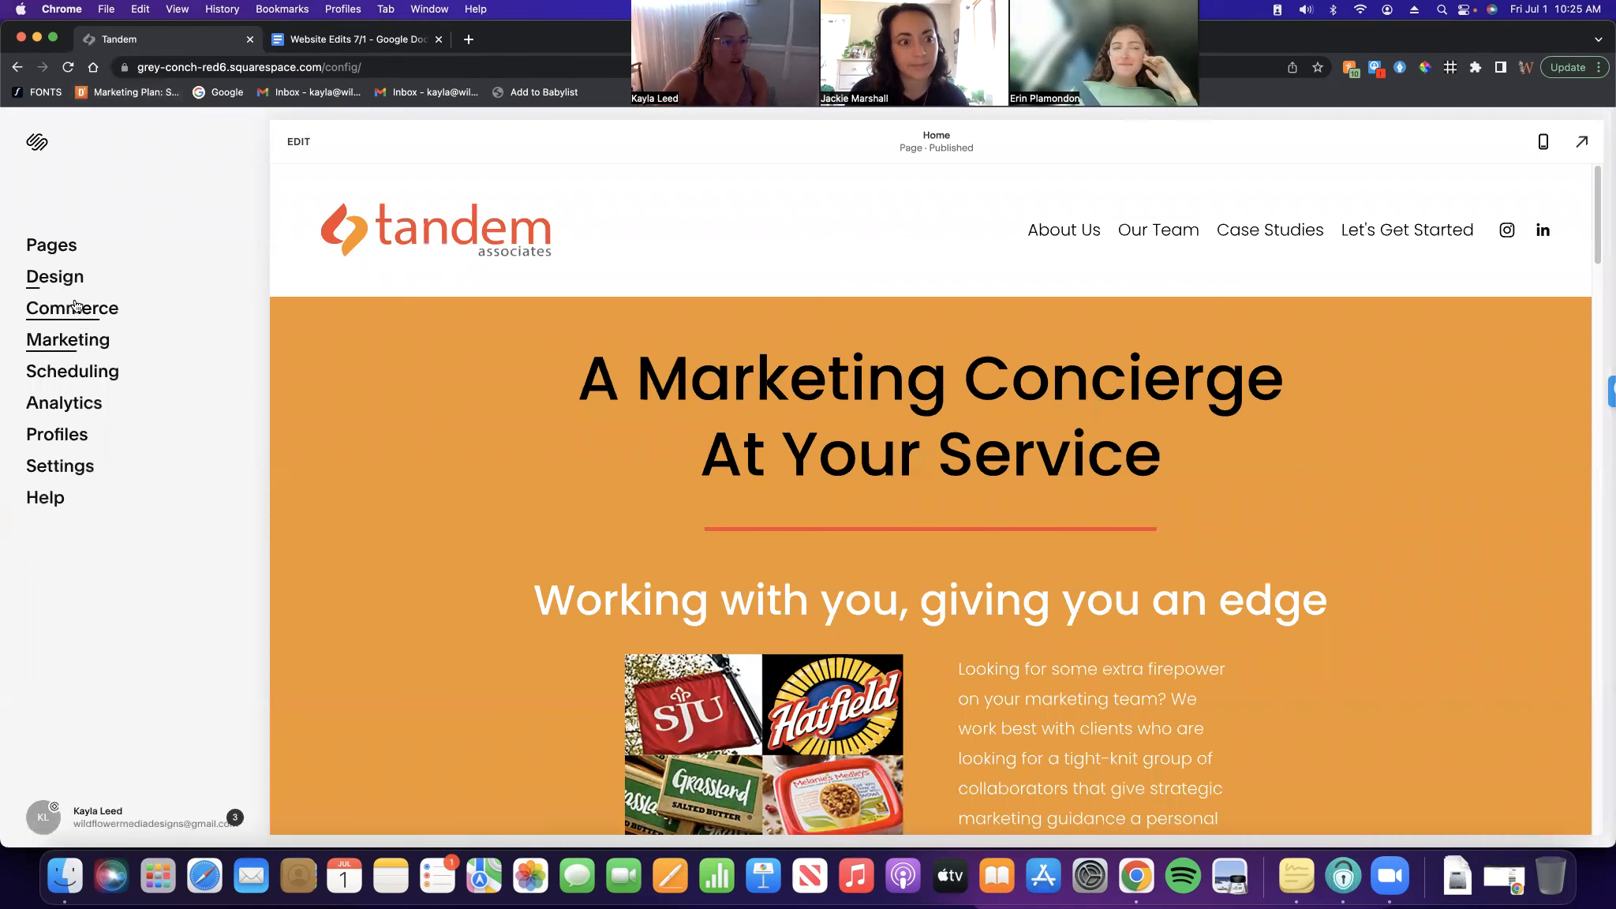
left_click(55, 277)
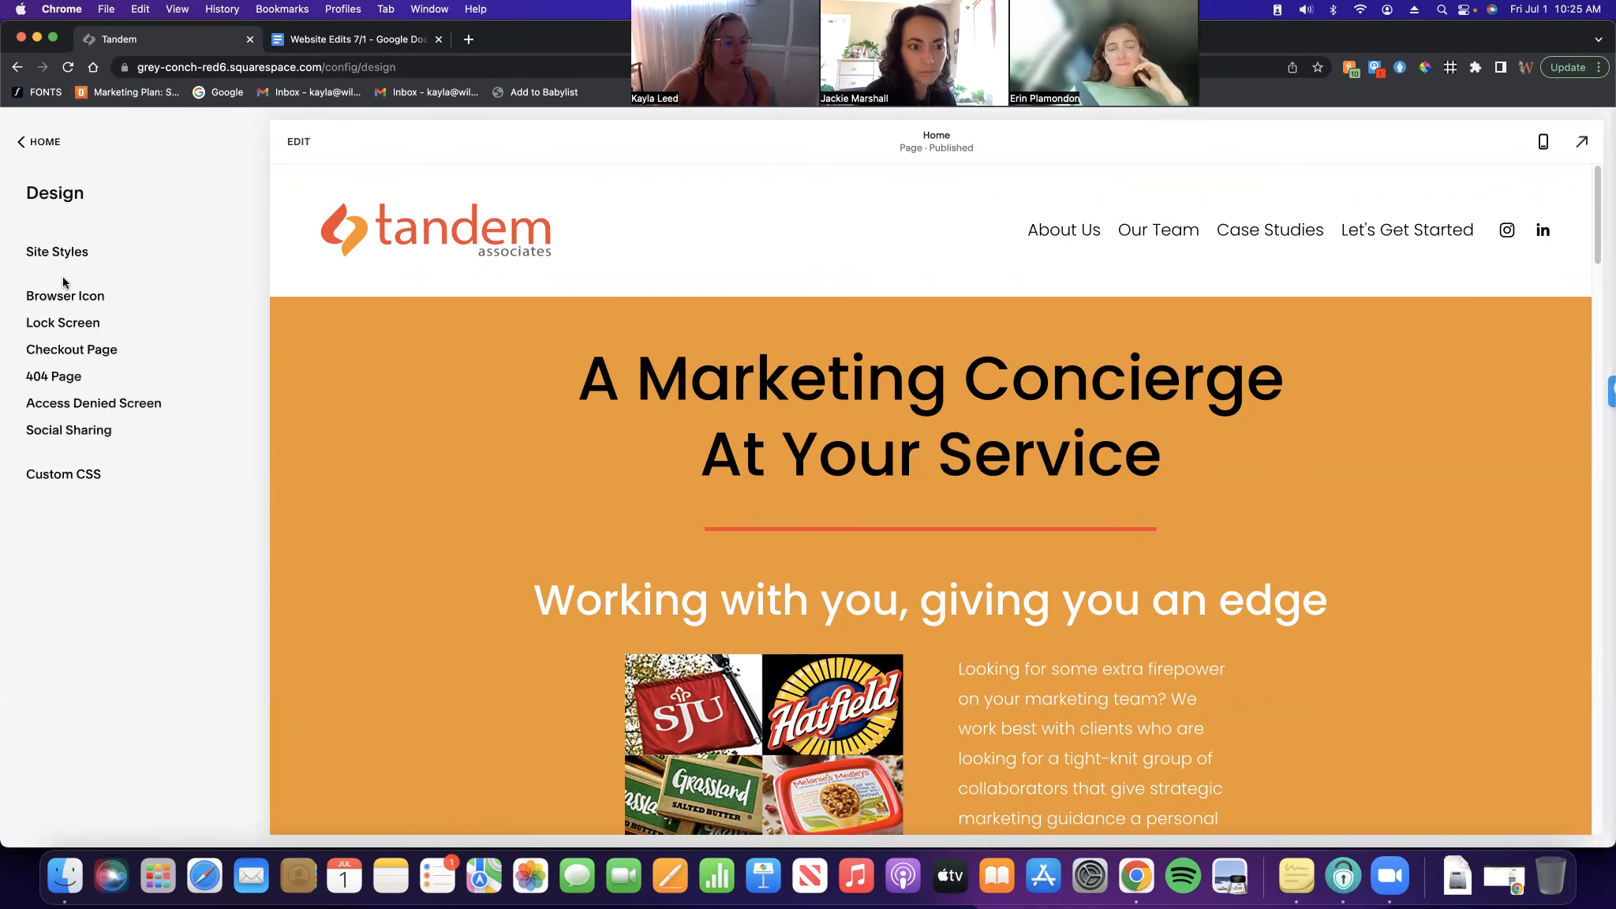
left_click(65, 296)
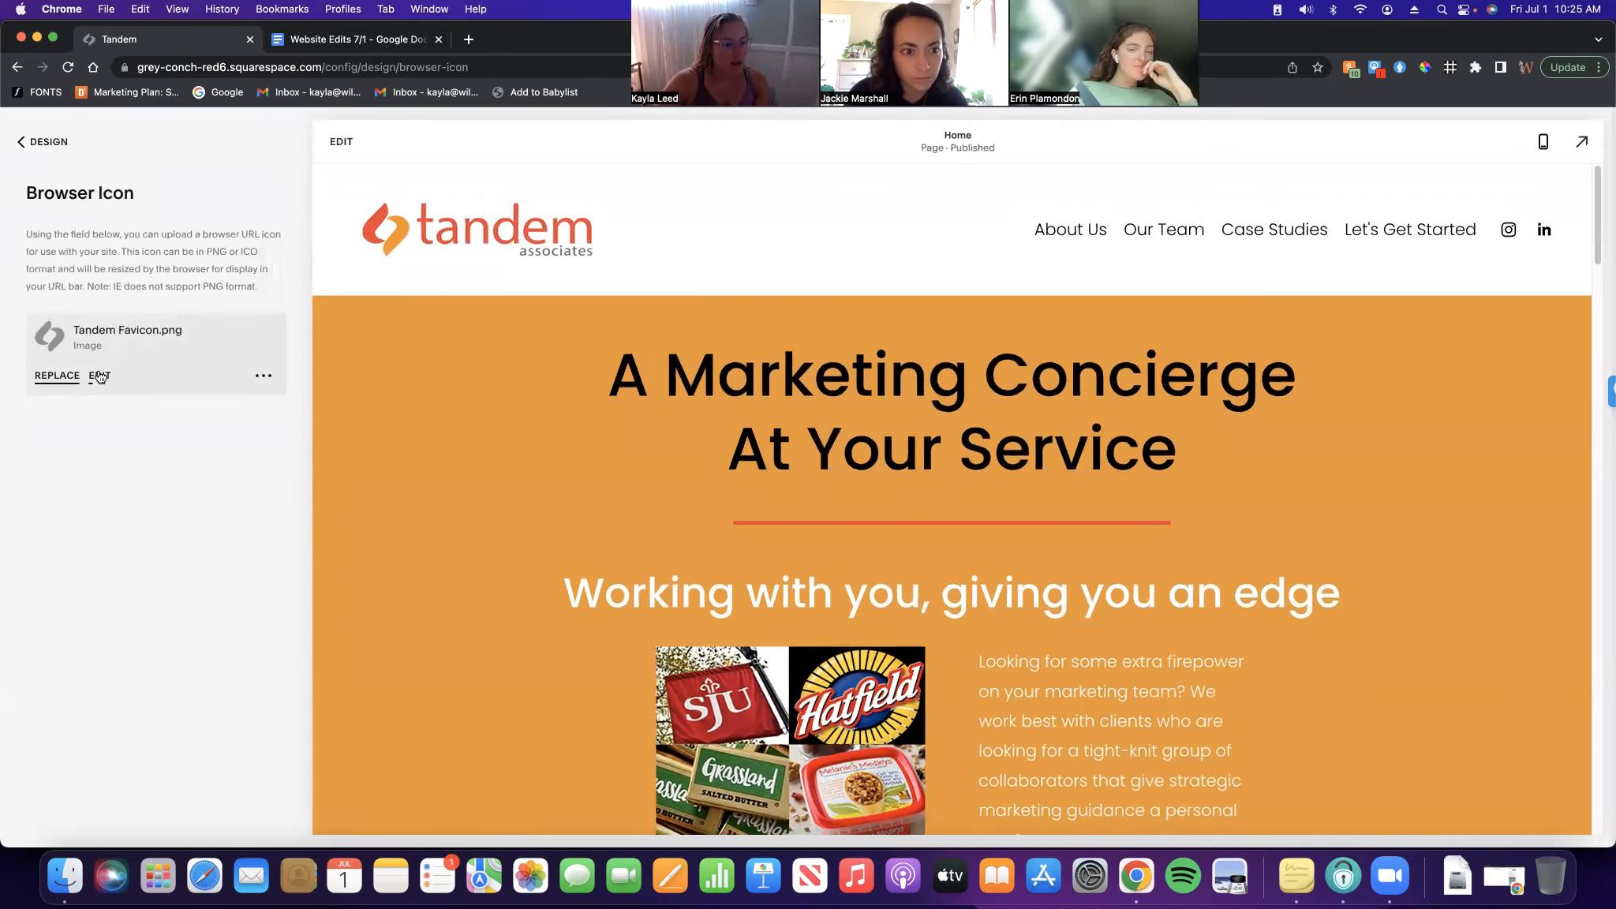
left_click(99, 376)
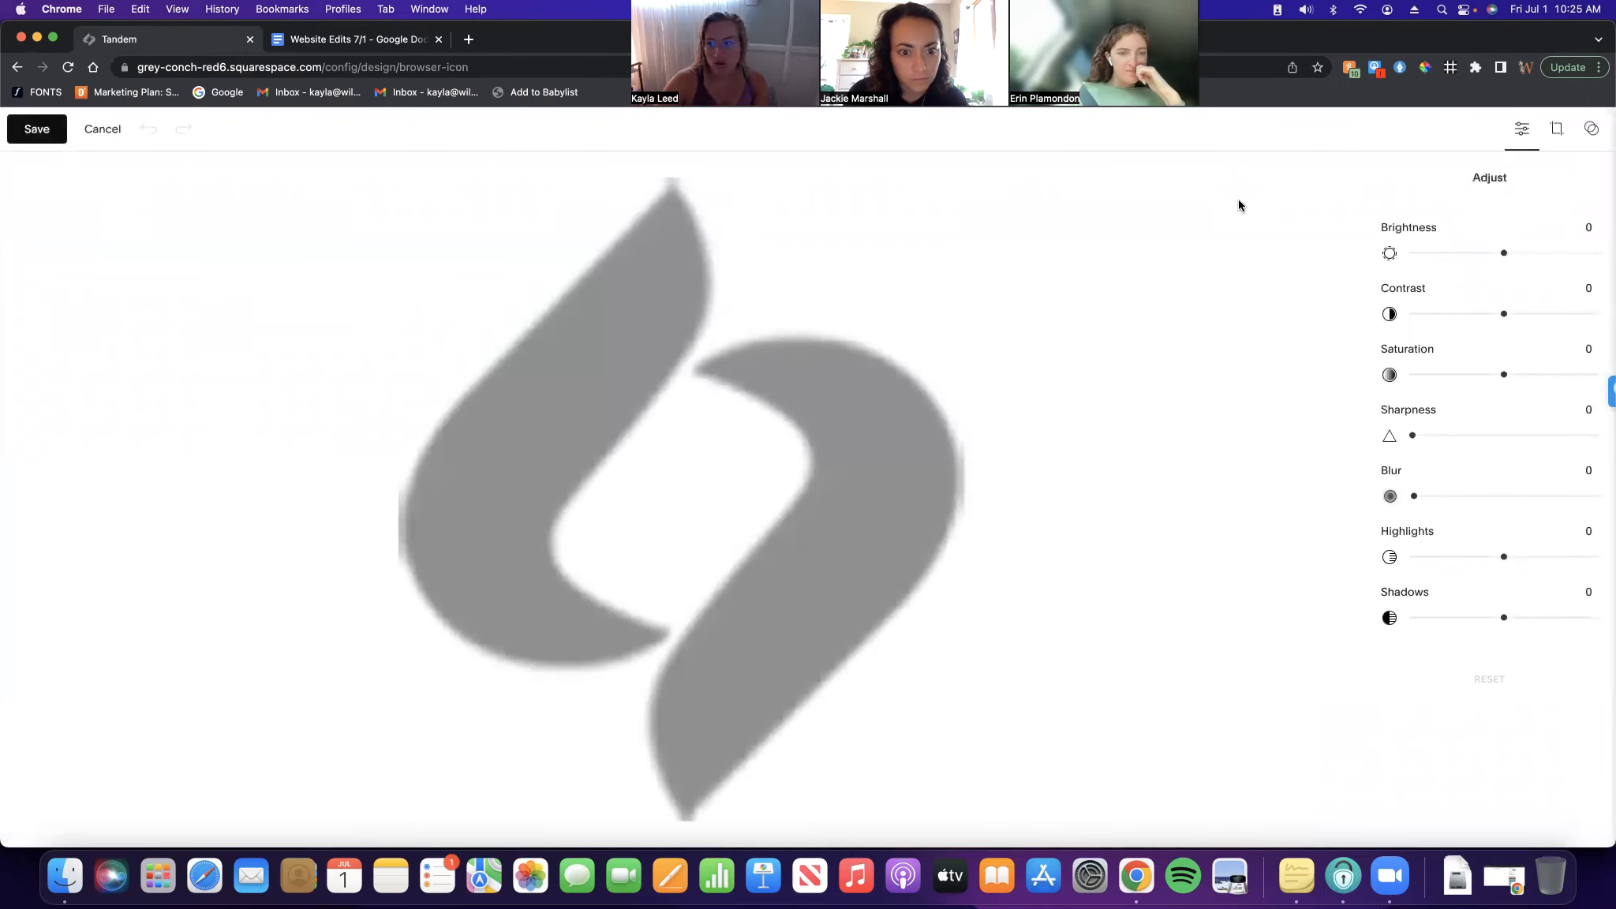
left_click(103, 128)
left_click(57, 376)
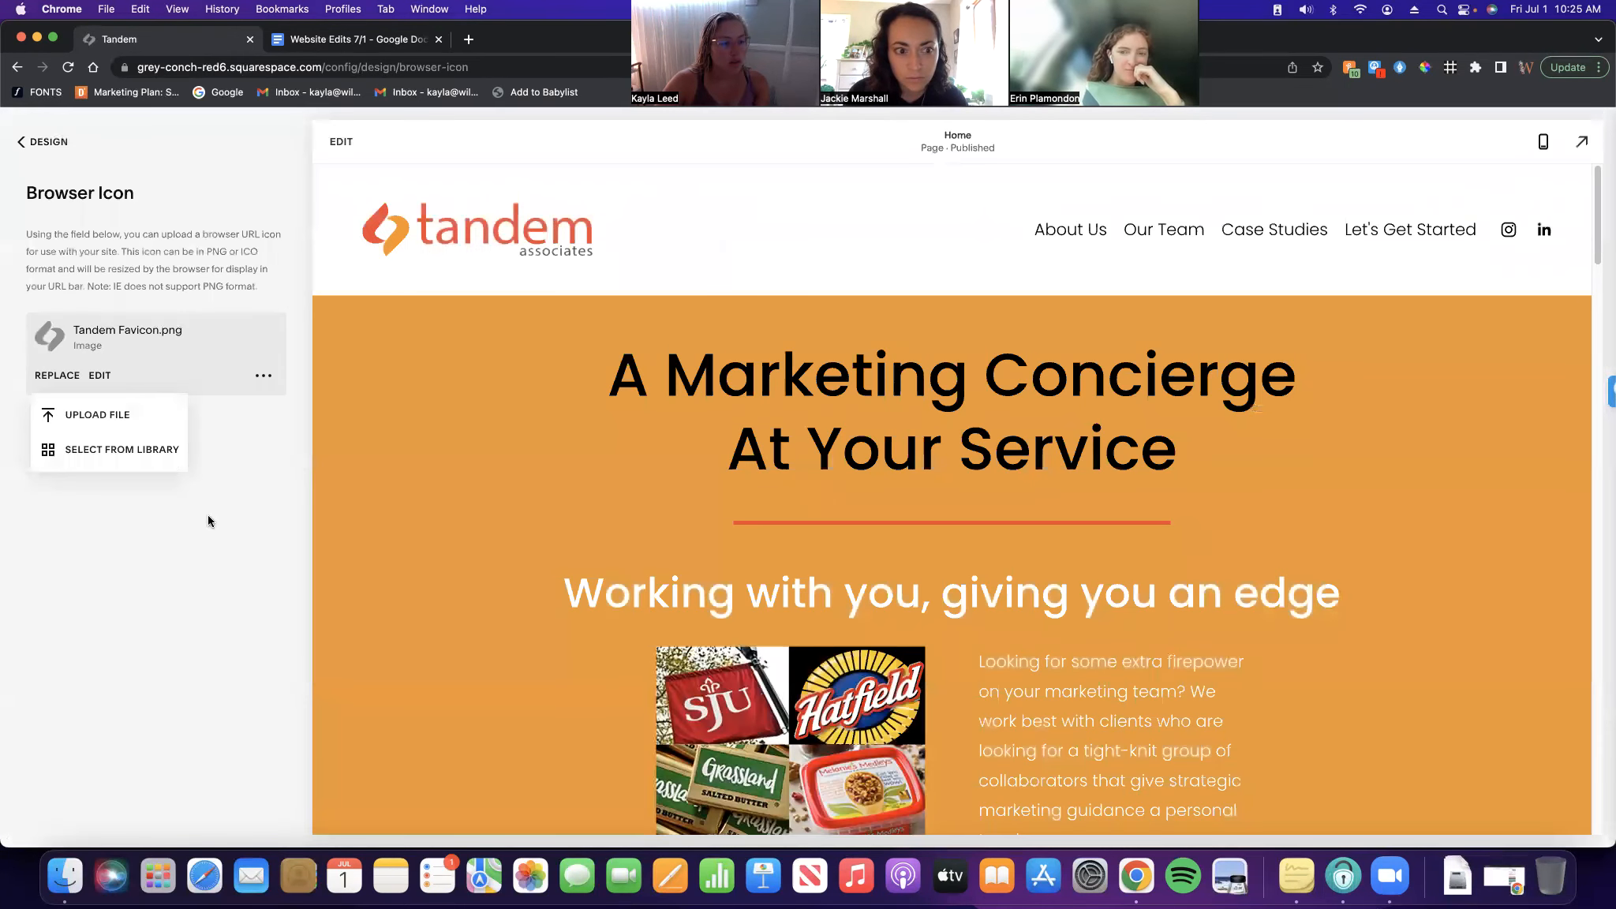
left_click(156, 451)
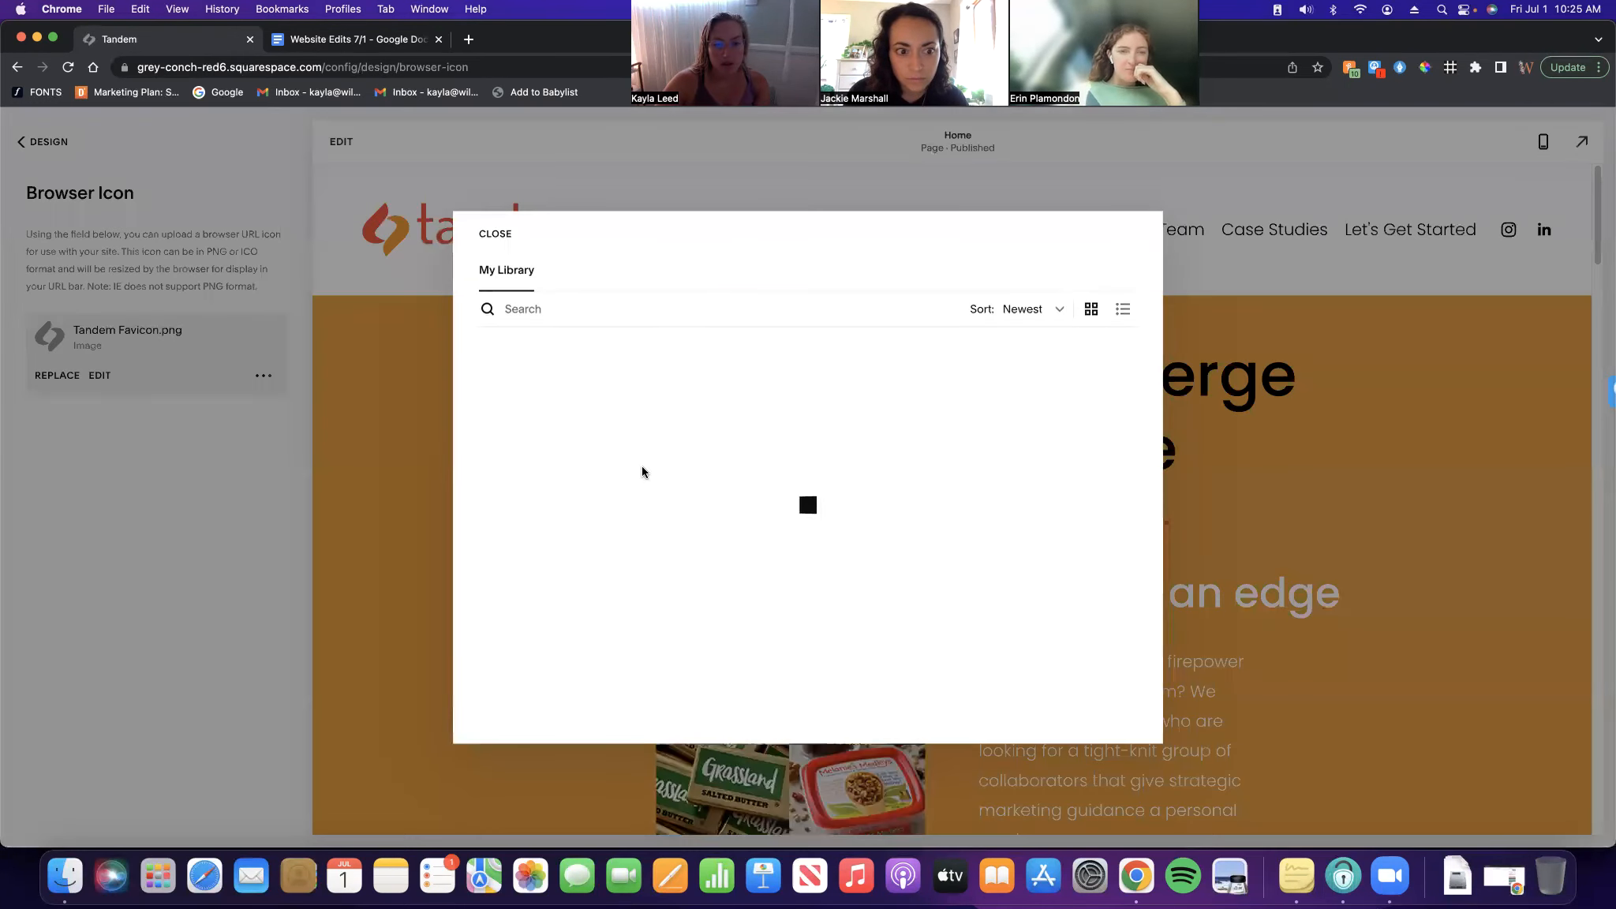
Check the details of FourColor (1).png and tick it as the replacement icon
scroll(931, 535, "down", 5)
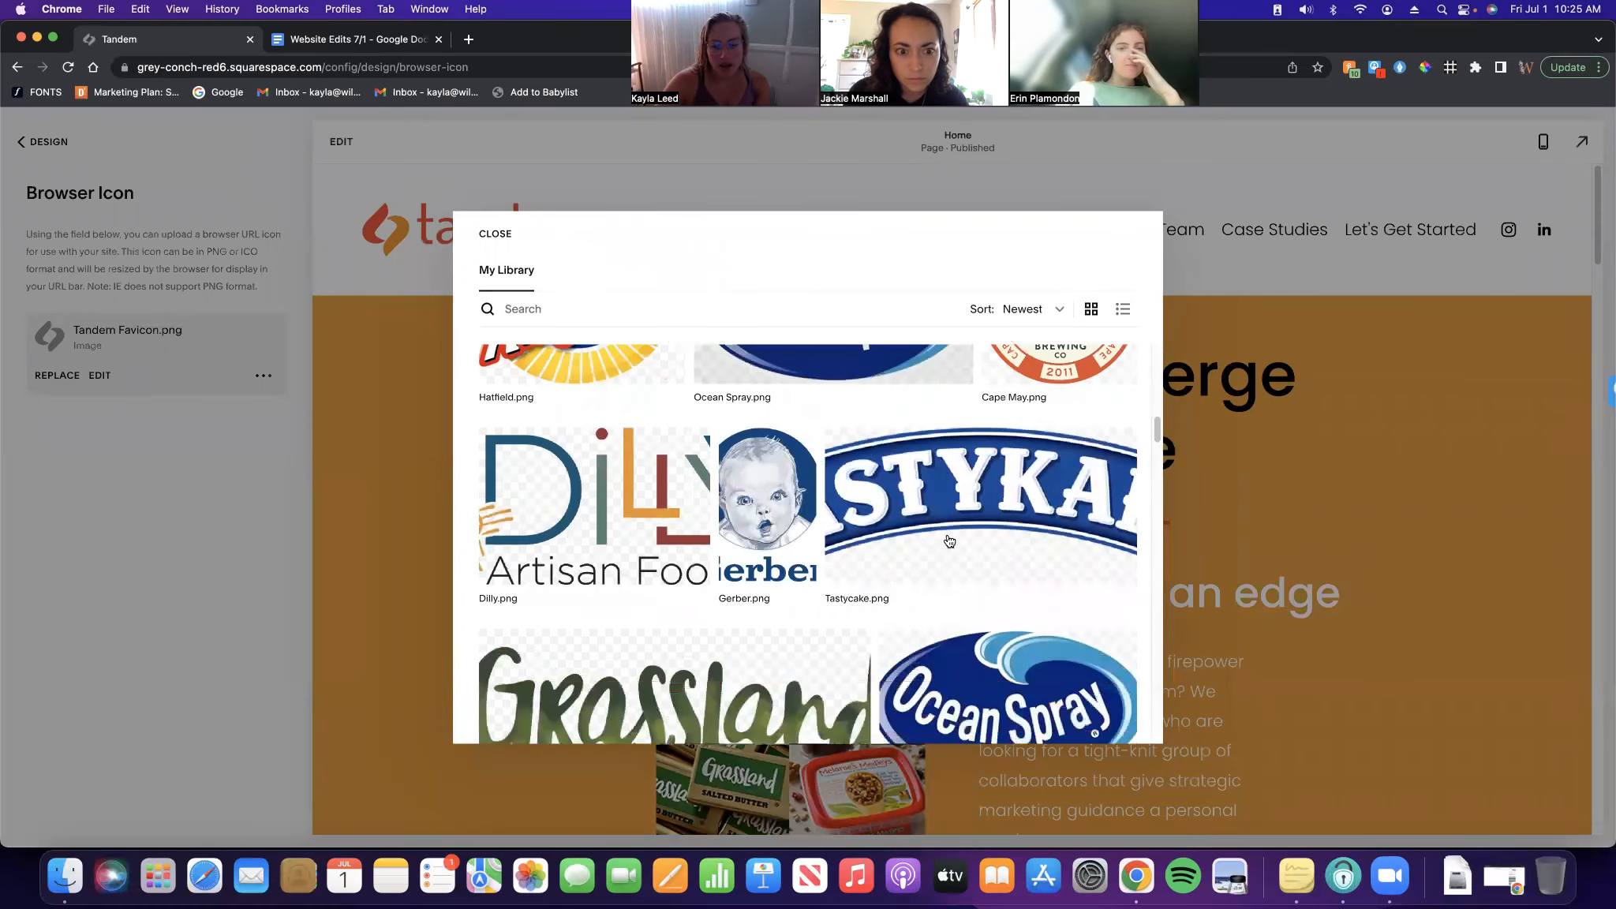
scroll(950, 543, "down", 10)
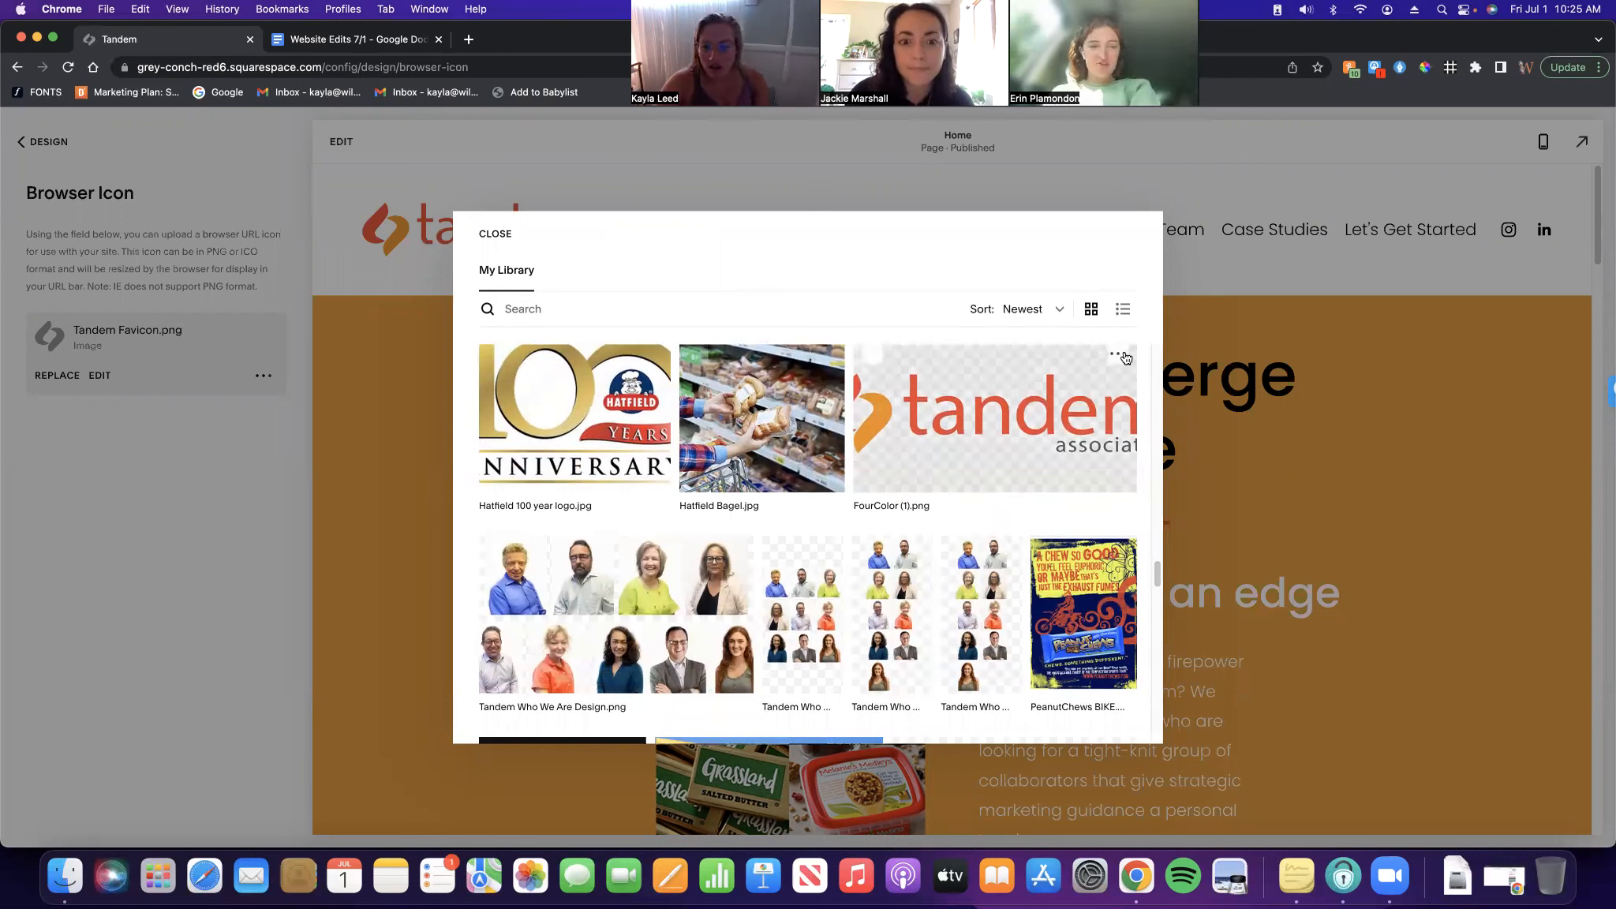
left_click(1119, 358)
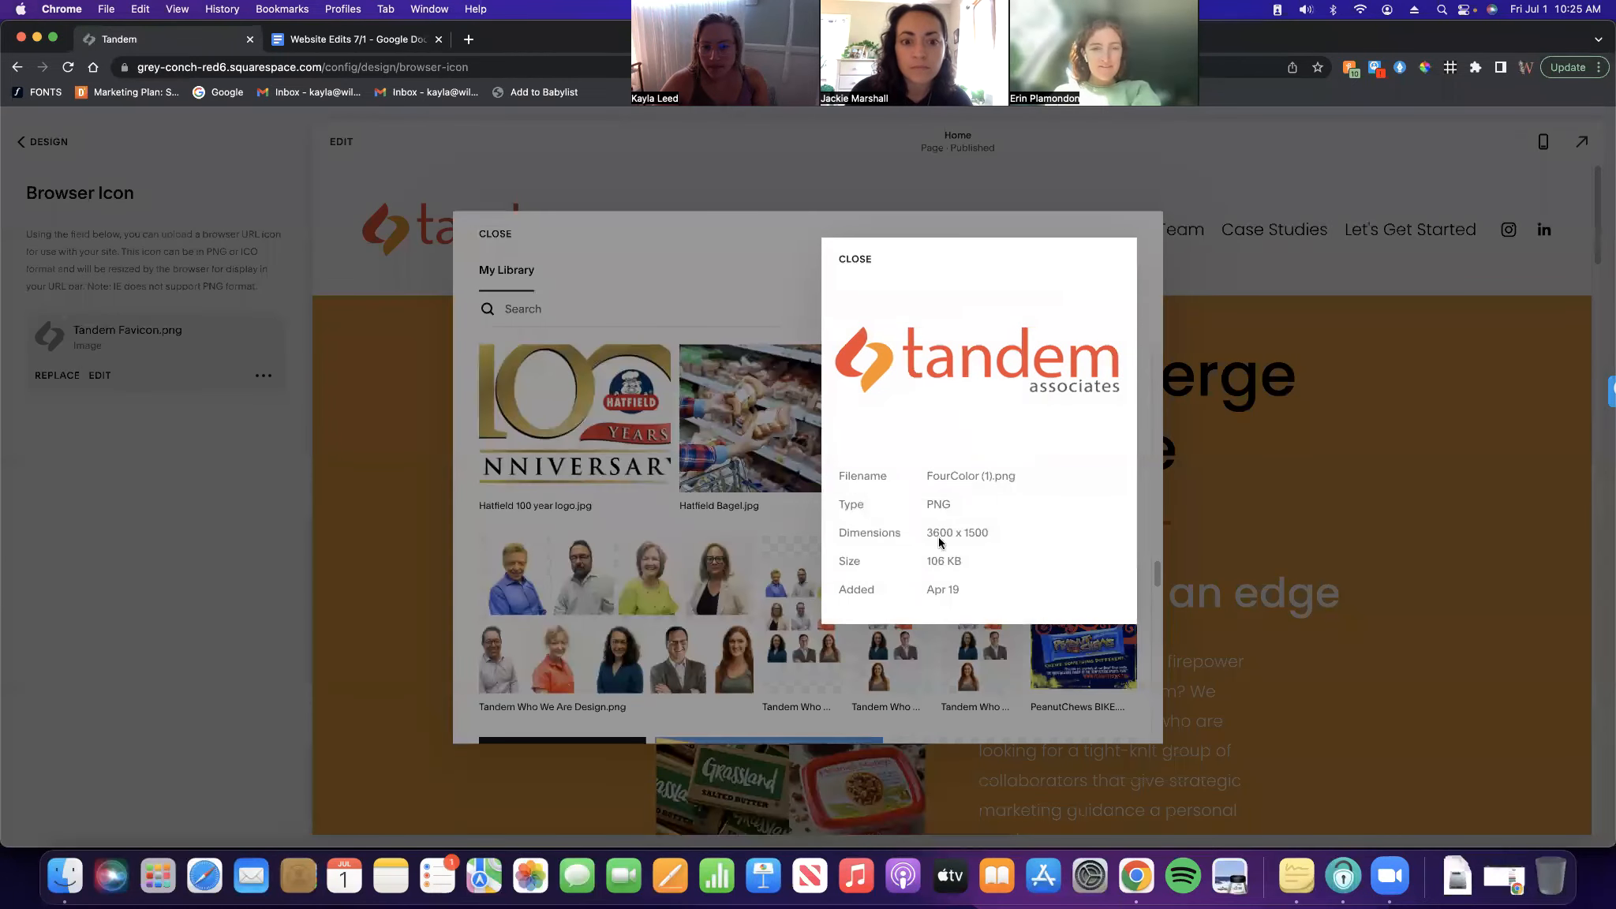
key("Escape")
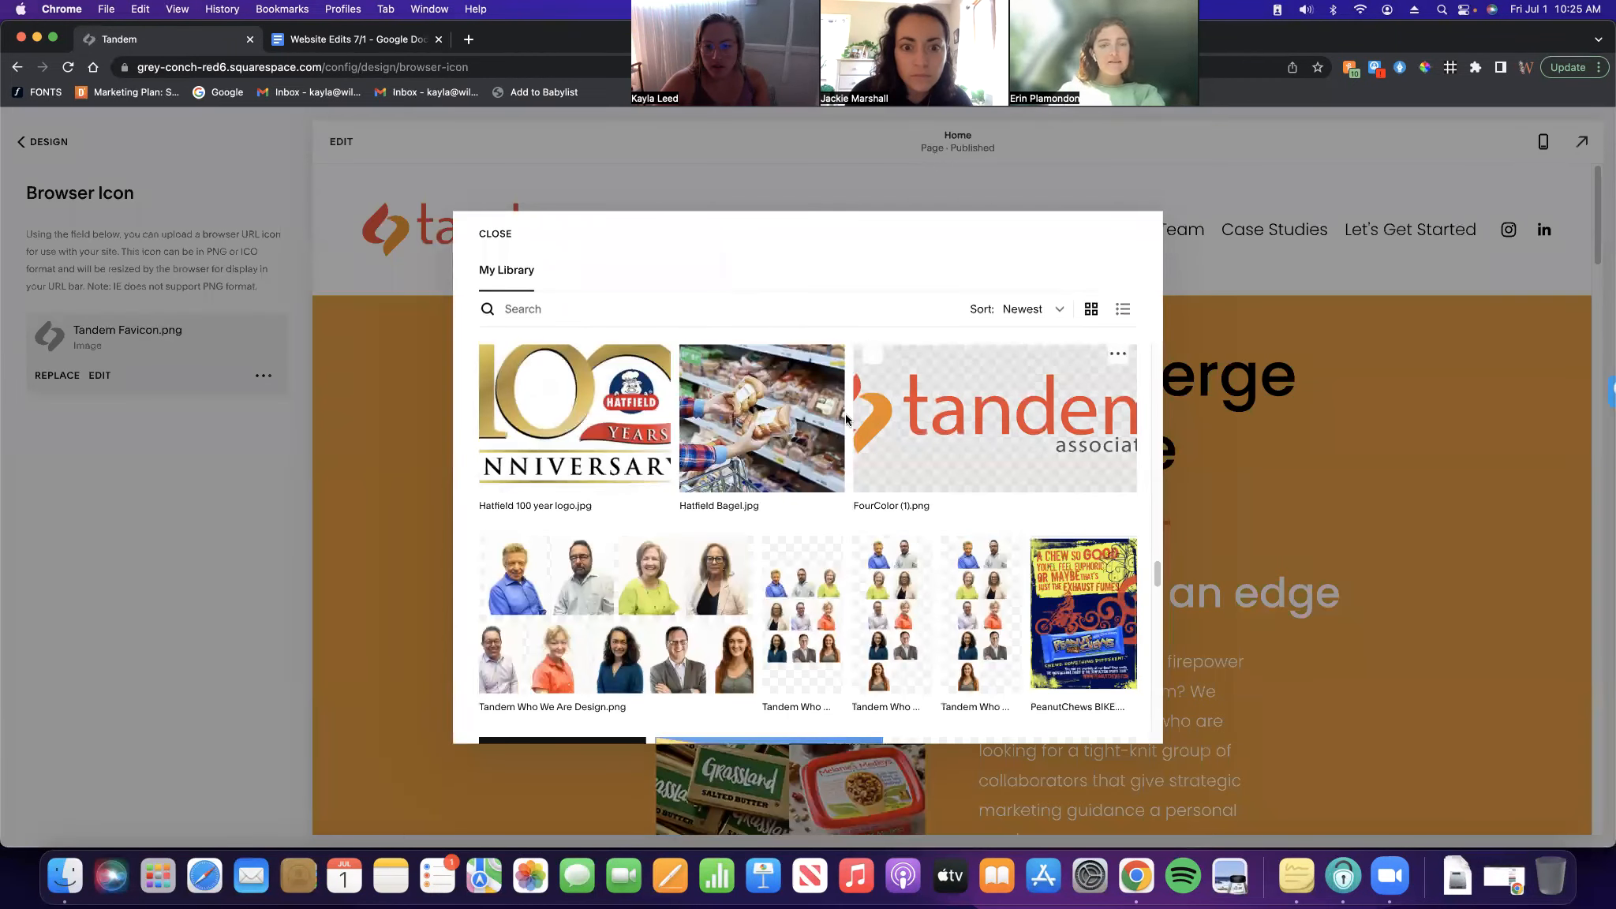
left_click(885, 441)
scroll(885, 441, "up", 1)
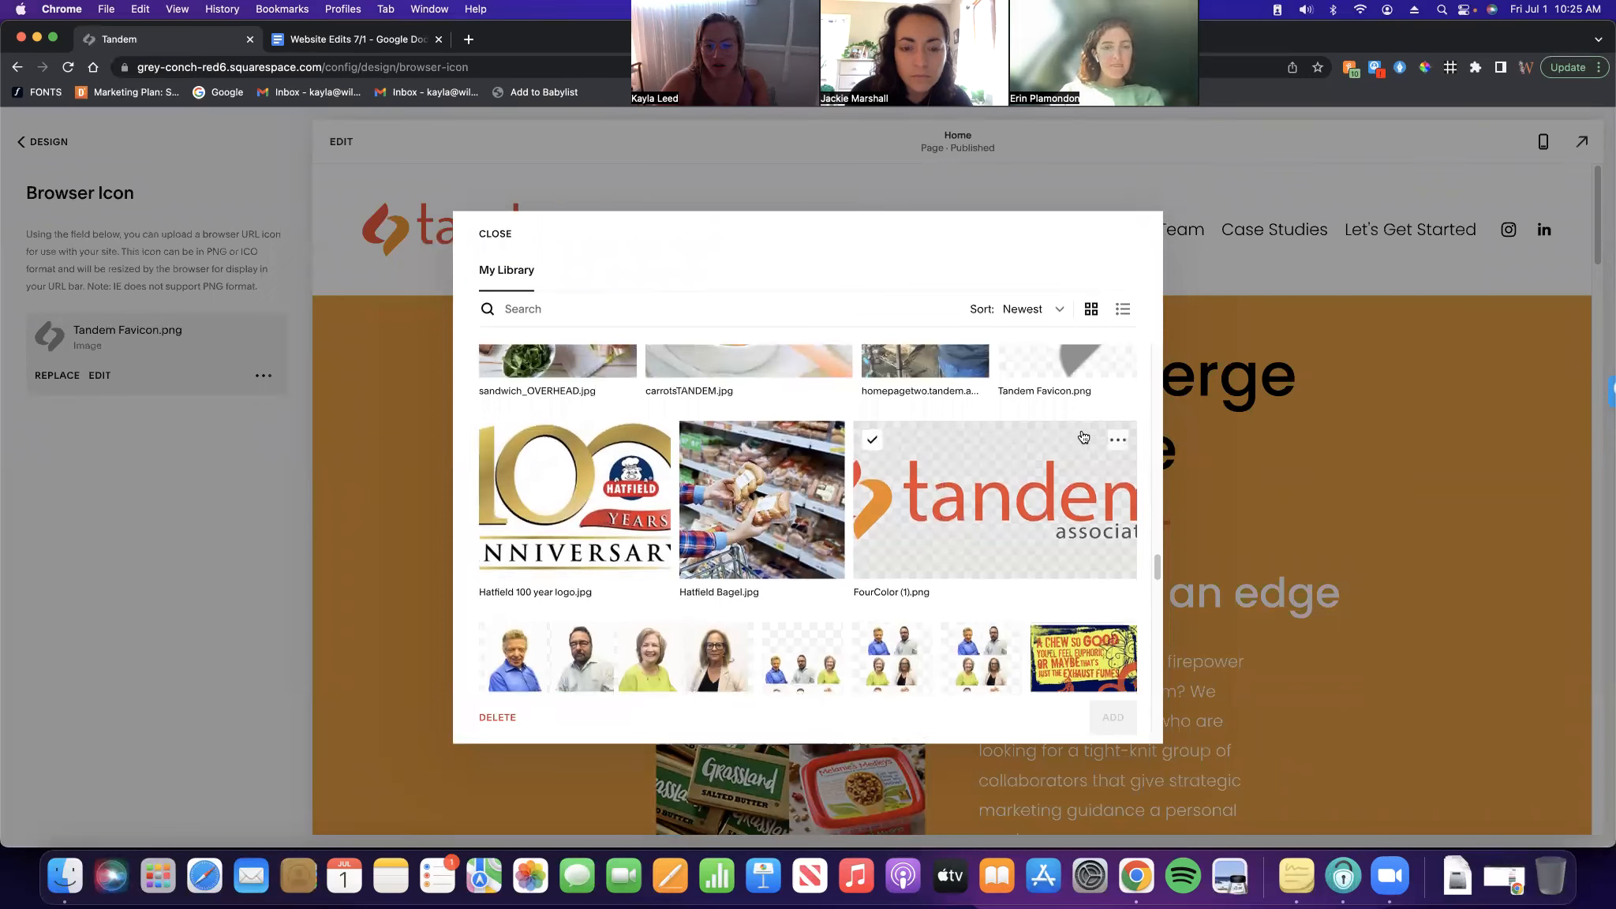
left_click(1116, 442)
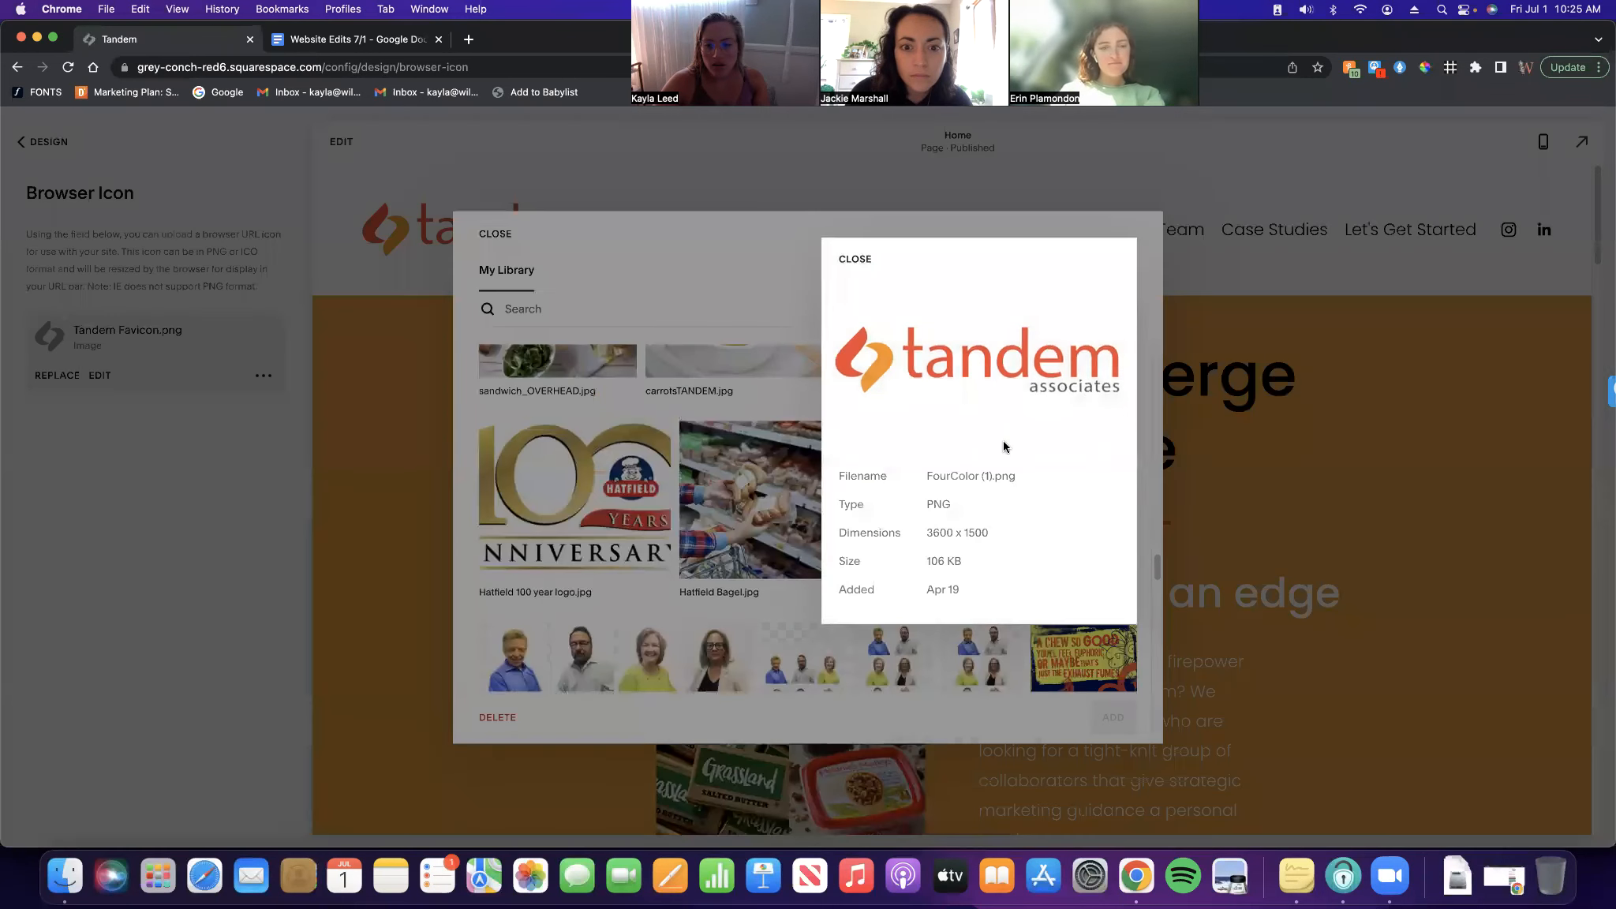
left_click(856, 259)
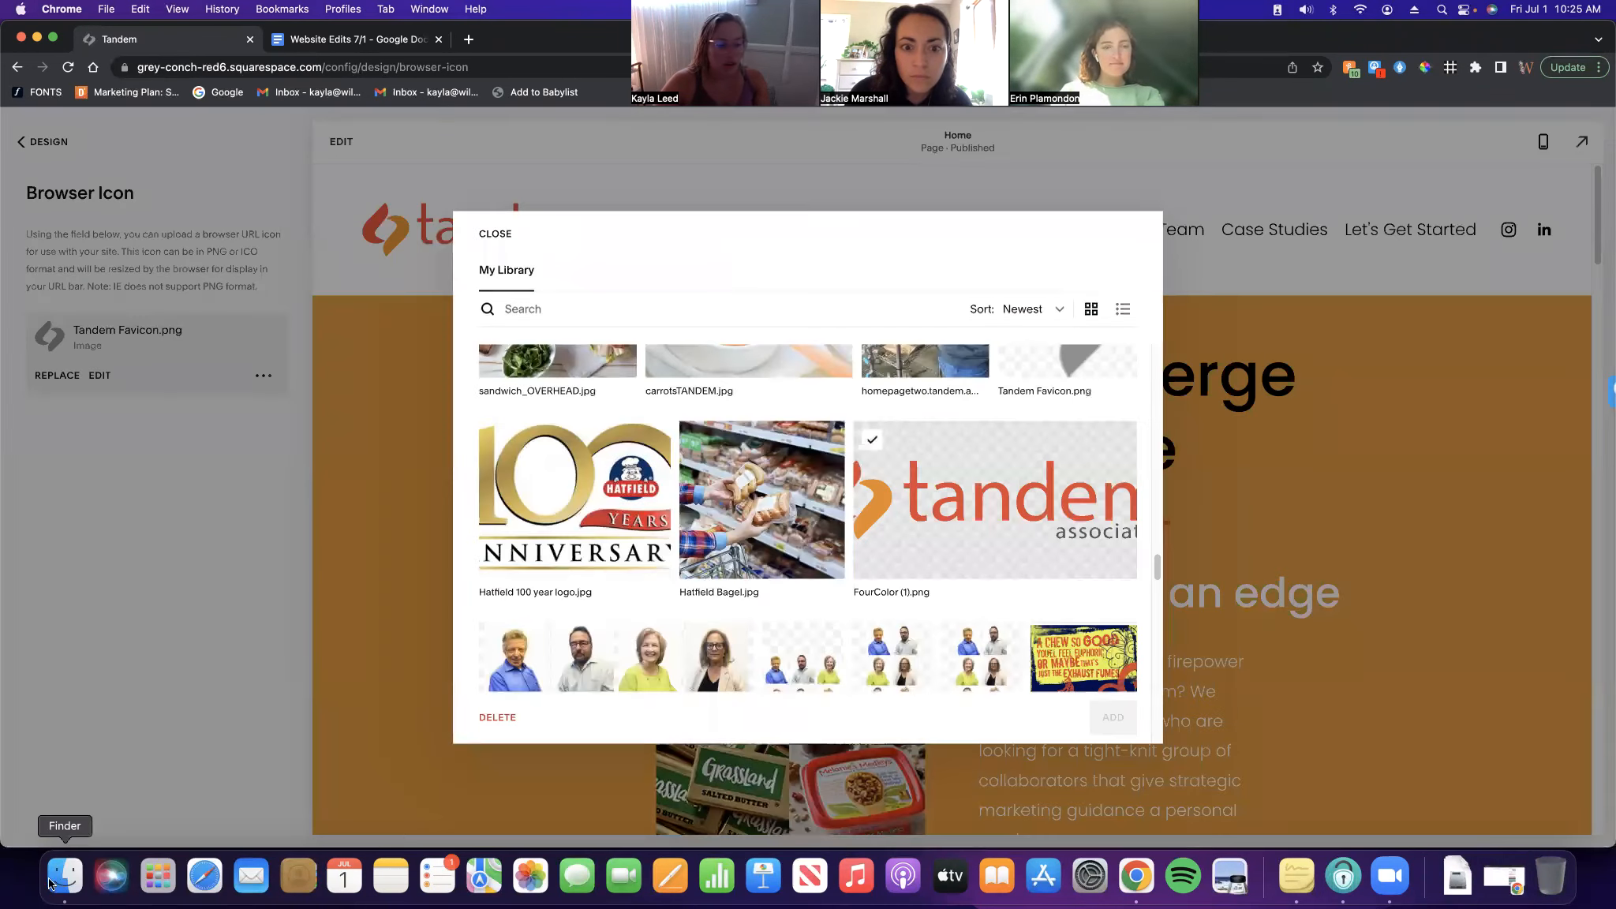
left_click(78, 872)
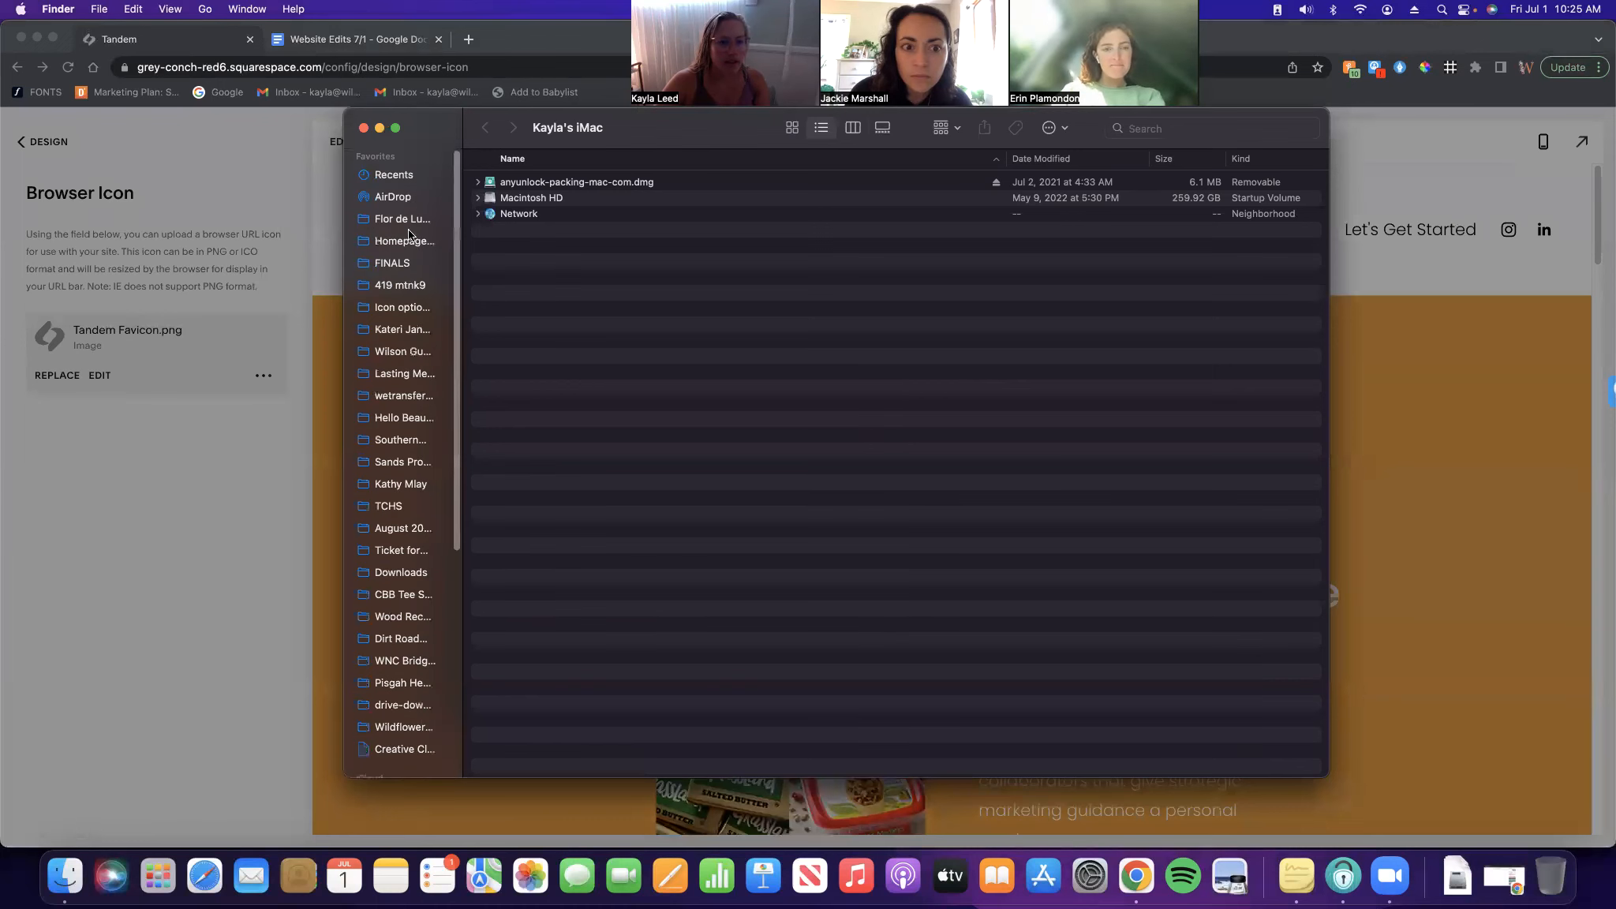
left_click_drag(419, 124, 254, 107)
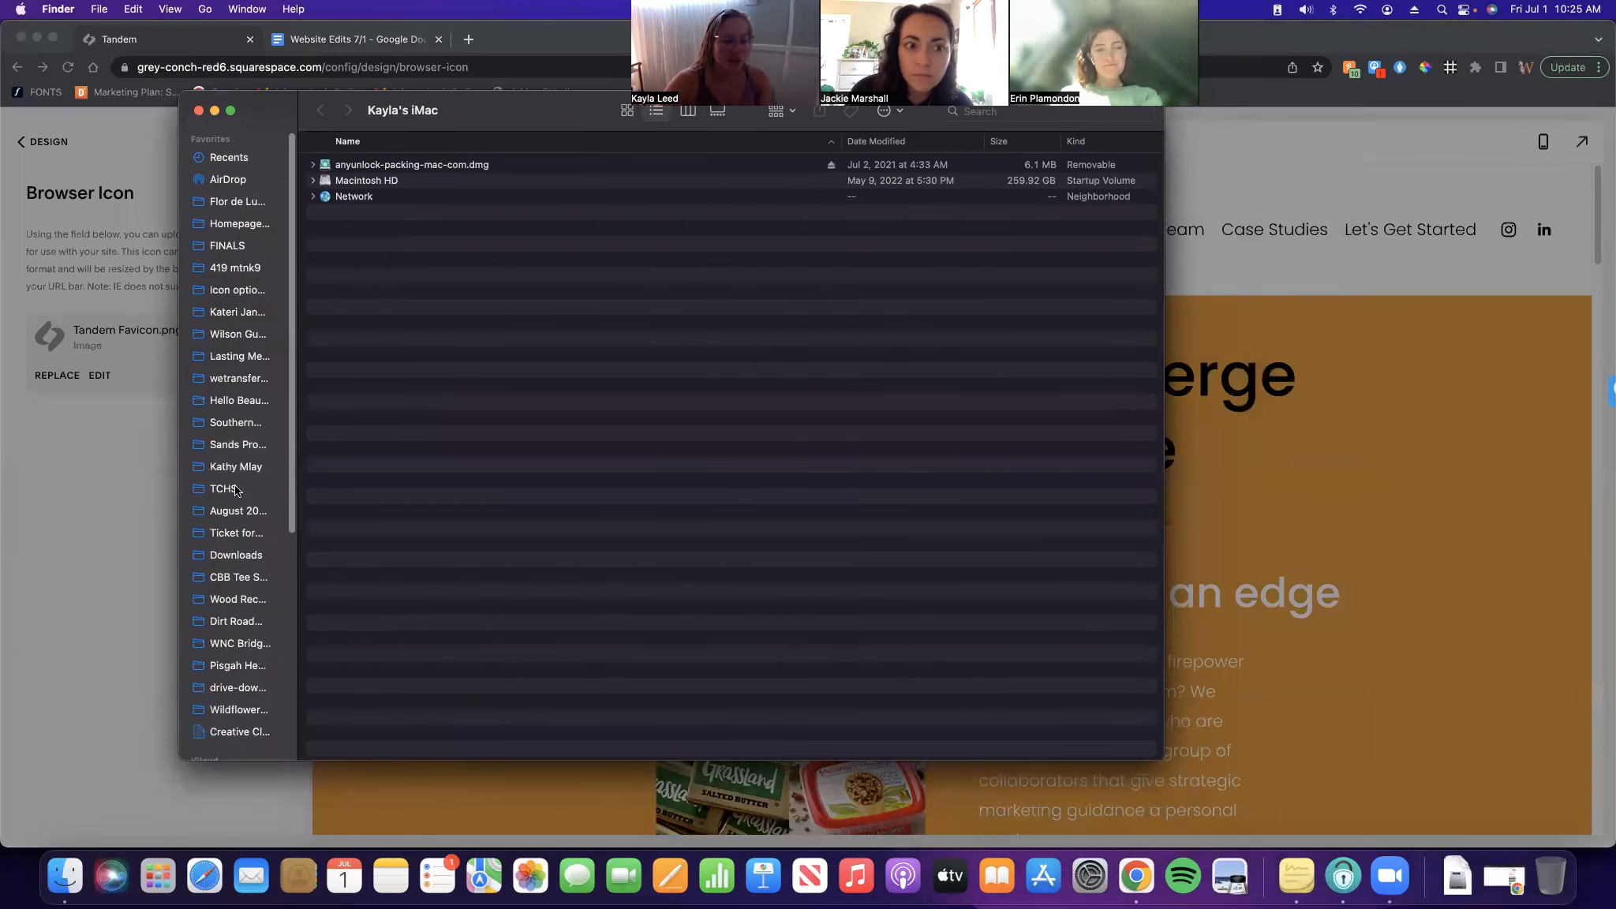
left_click(256, 557)
left_click_drag(262, 118, 166, 187)
left_click(892, 173)
type("tandem logo")
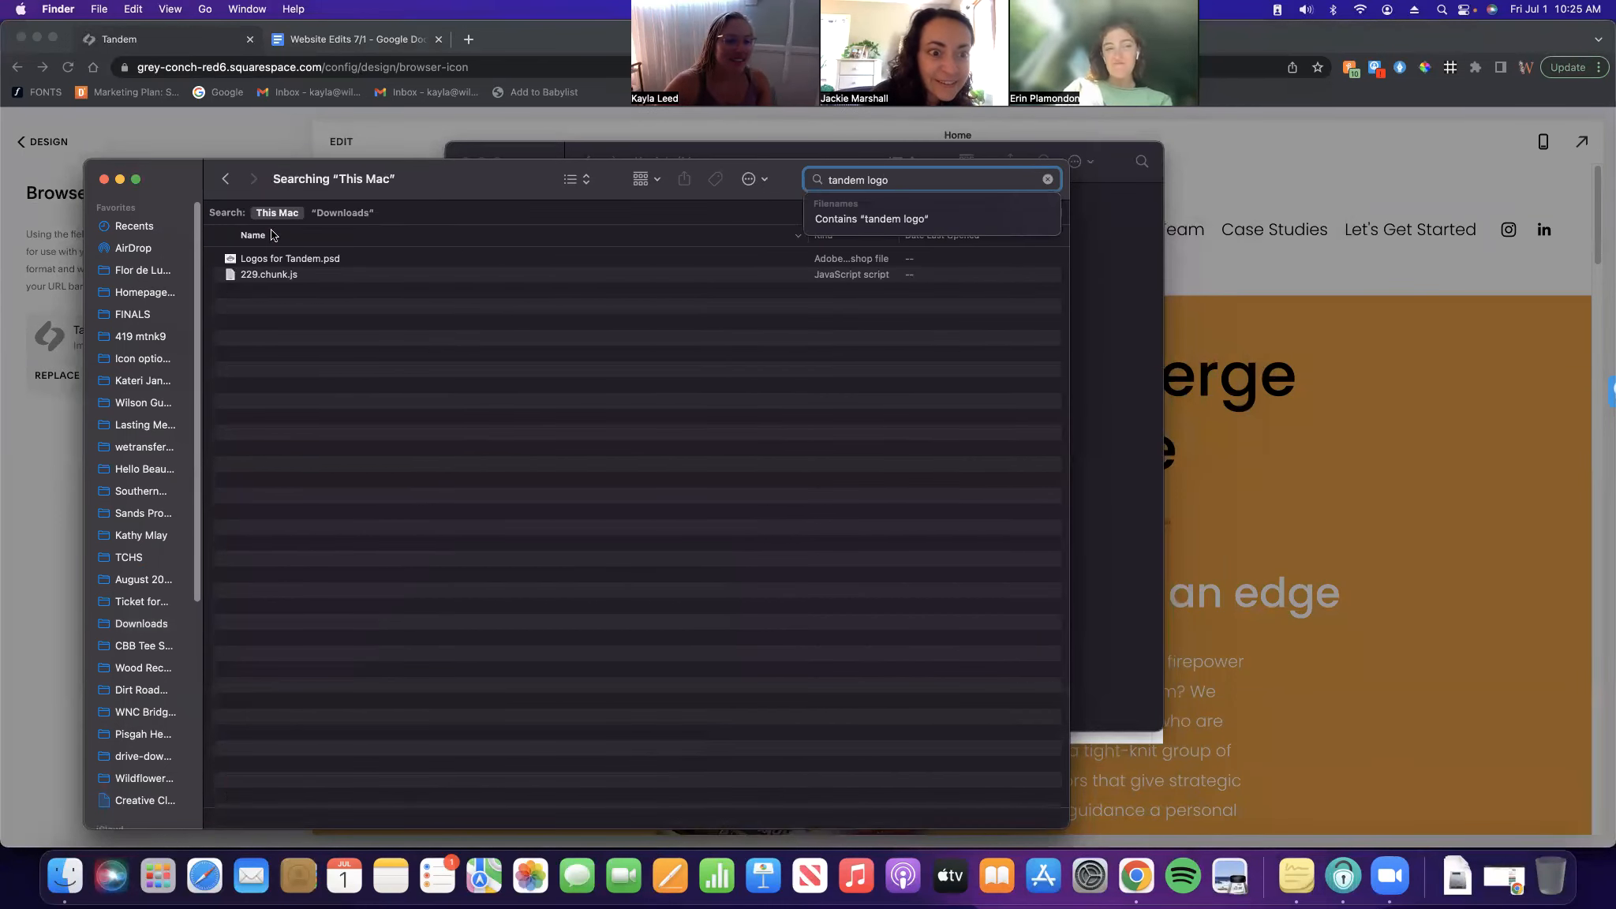
left_click(1047, 181)
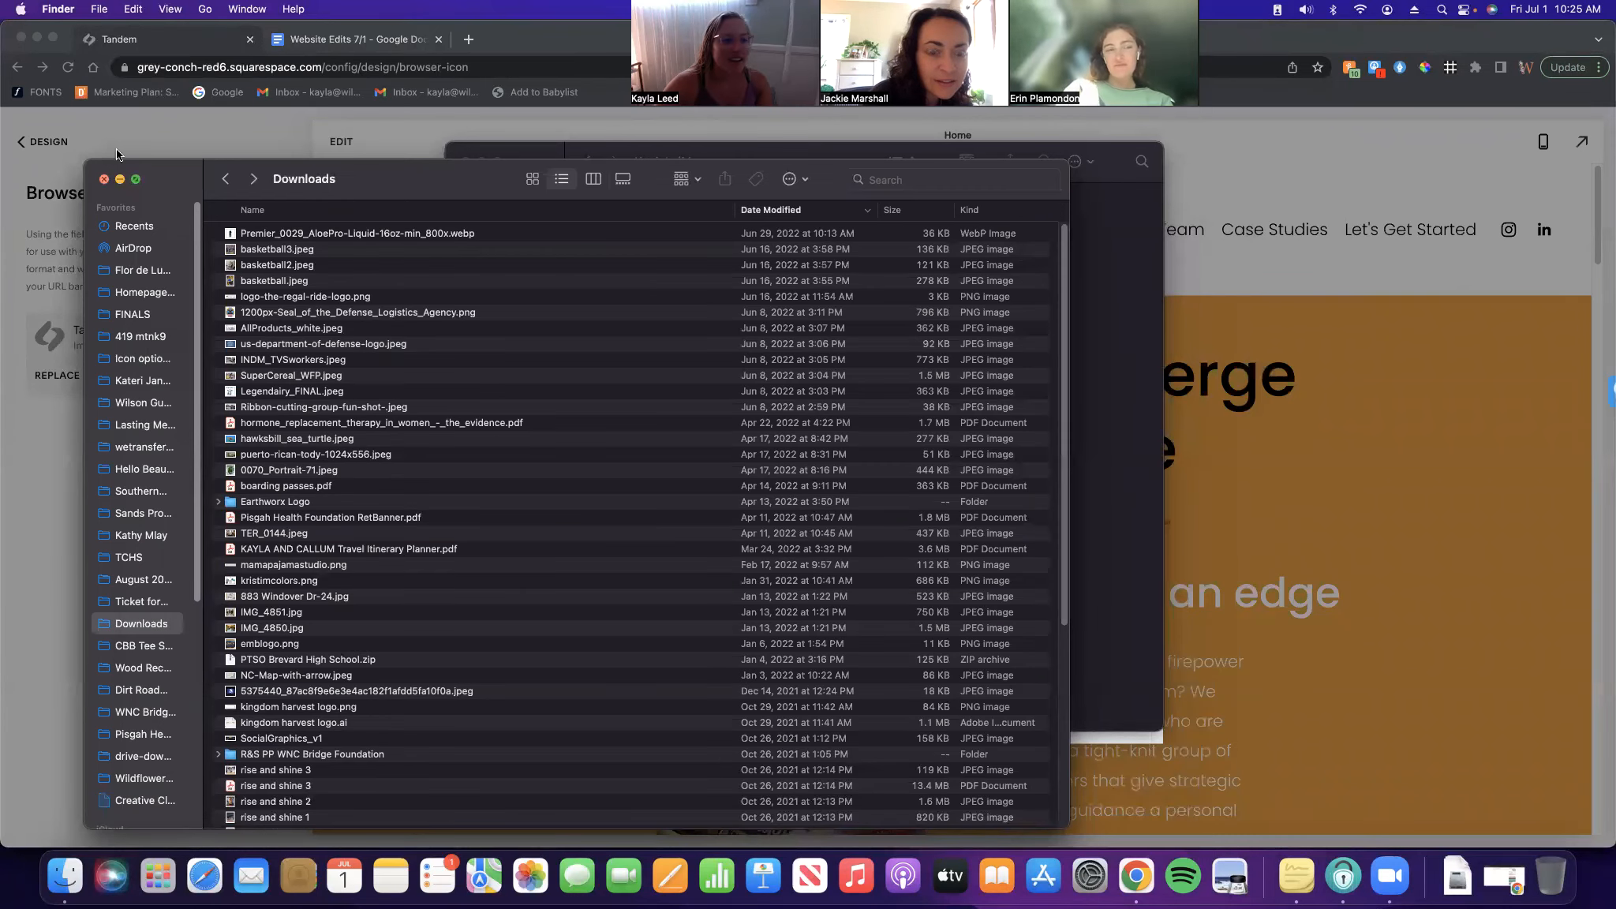
left_click(318, 40)
left_click(146, 40)
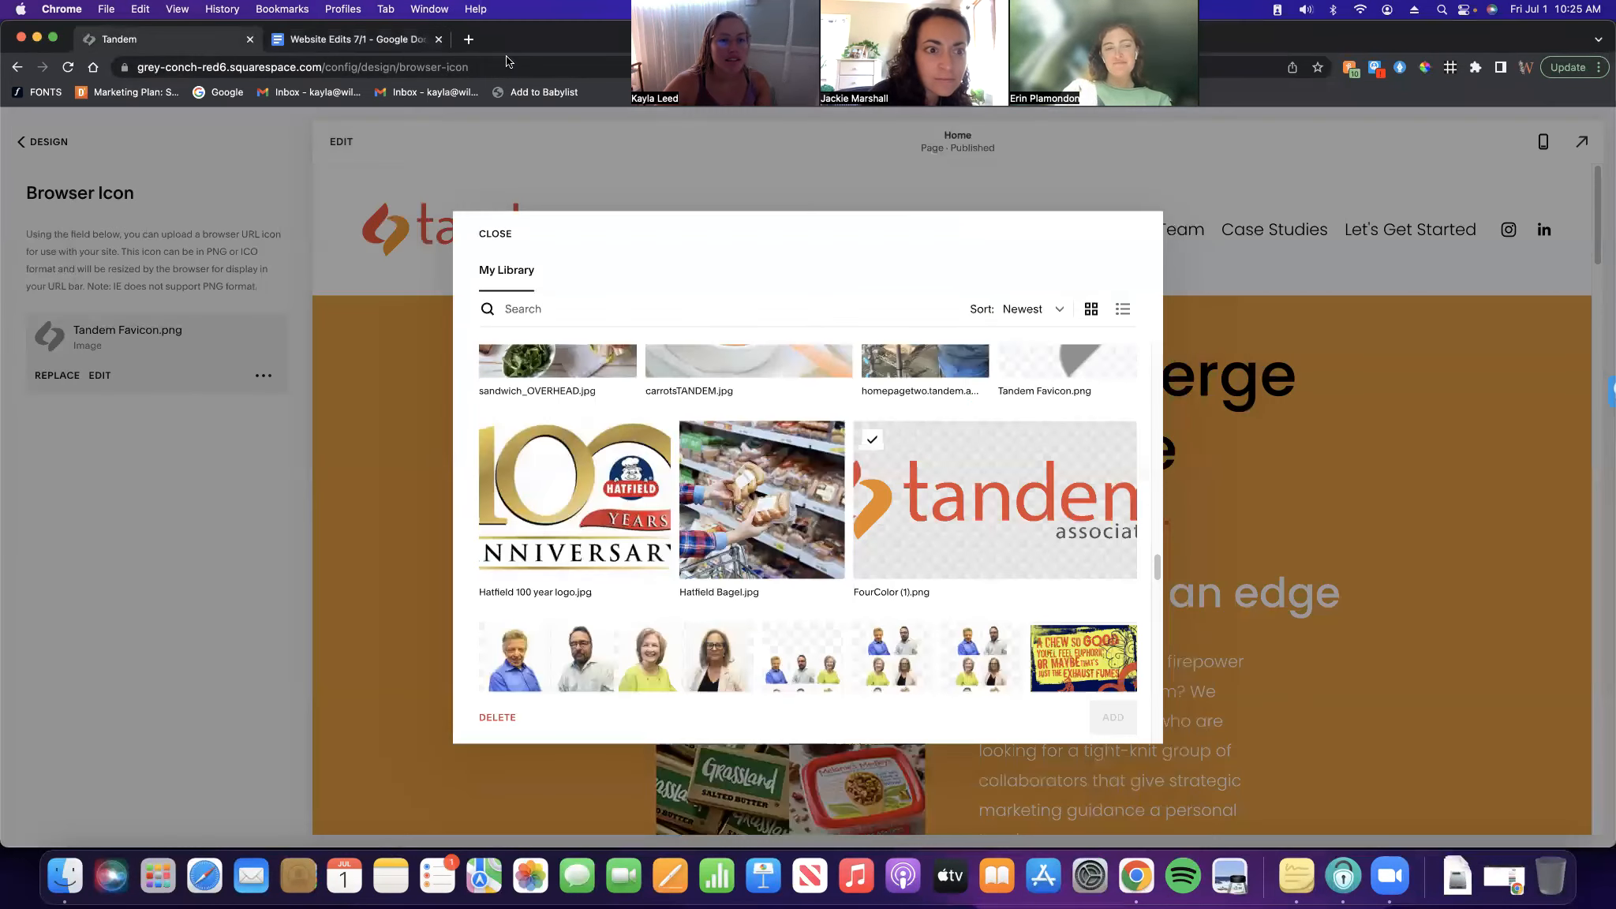
Open Google Drive under a different Google account and show Shared with me
left_click(469, 39)
left_click(1583, 149)
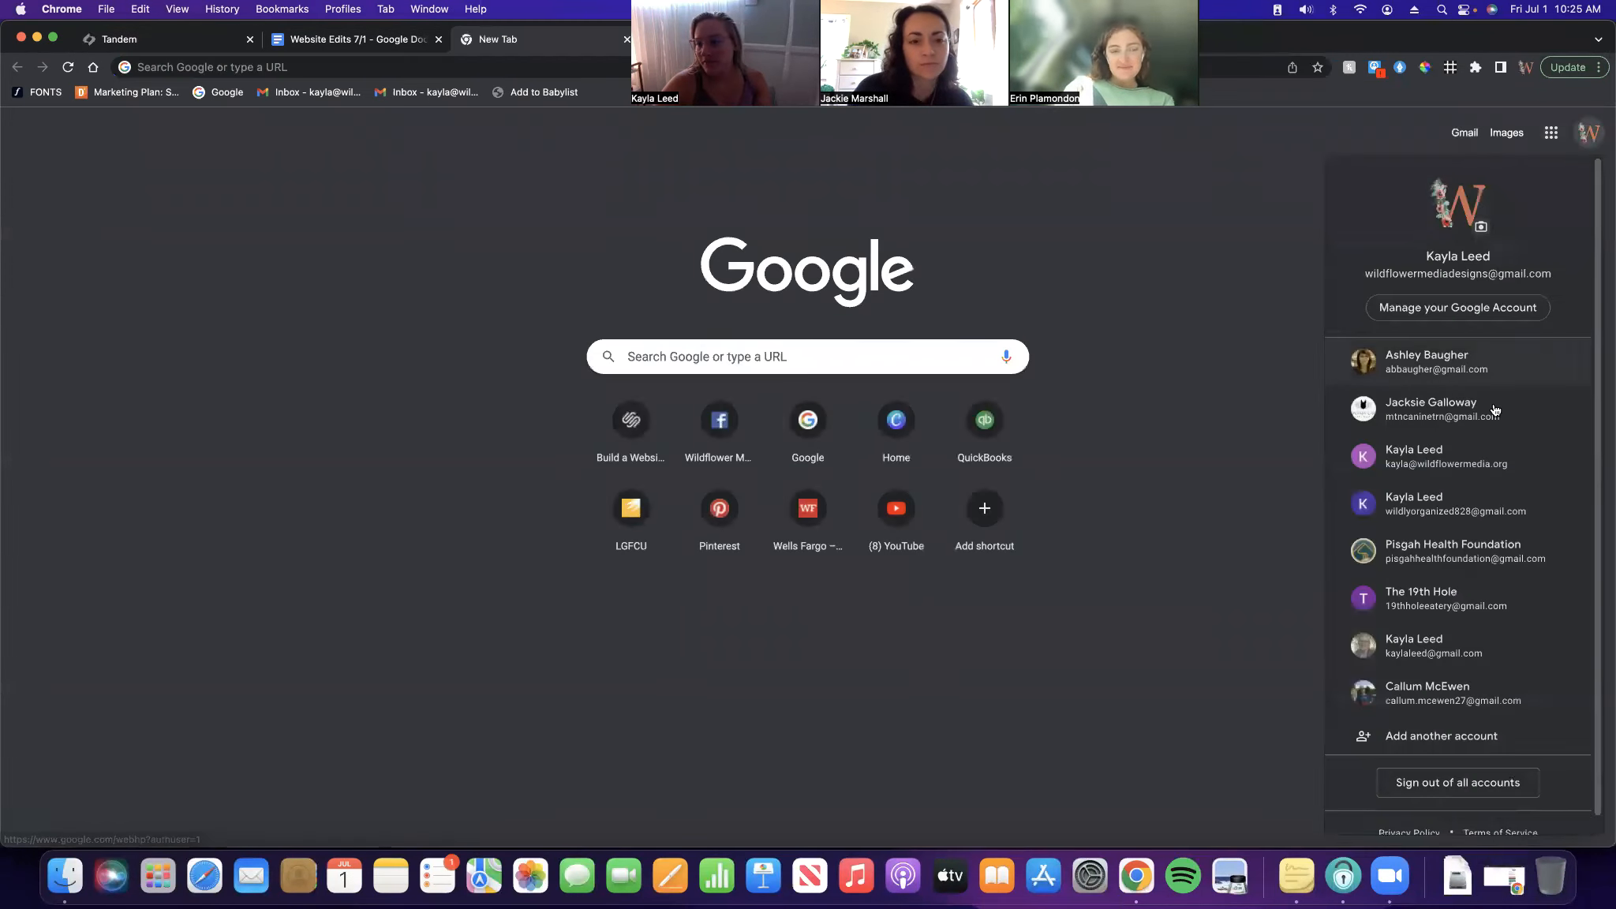
left_click(1475, 456)
left_click(1553, 138)
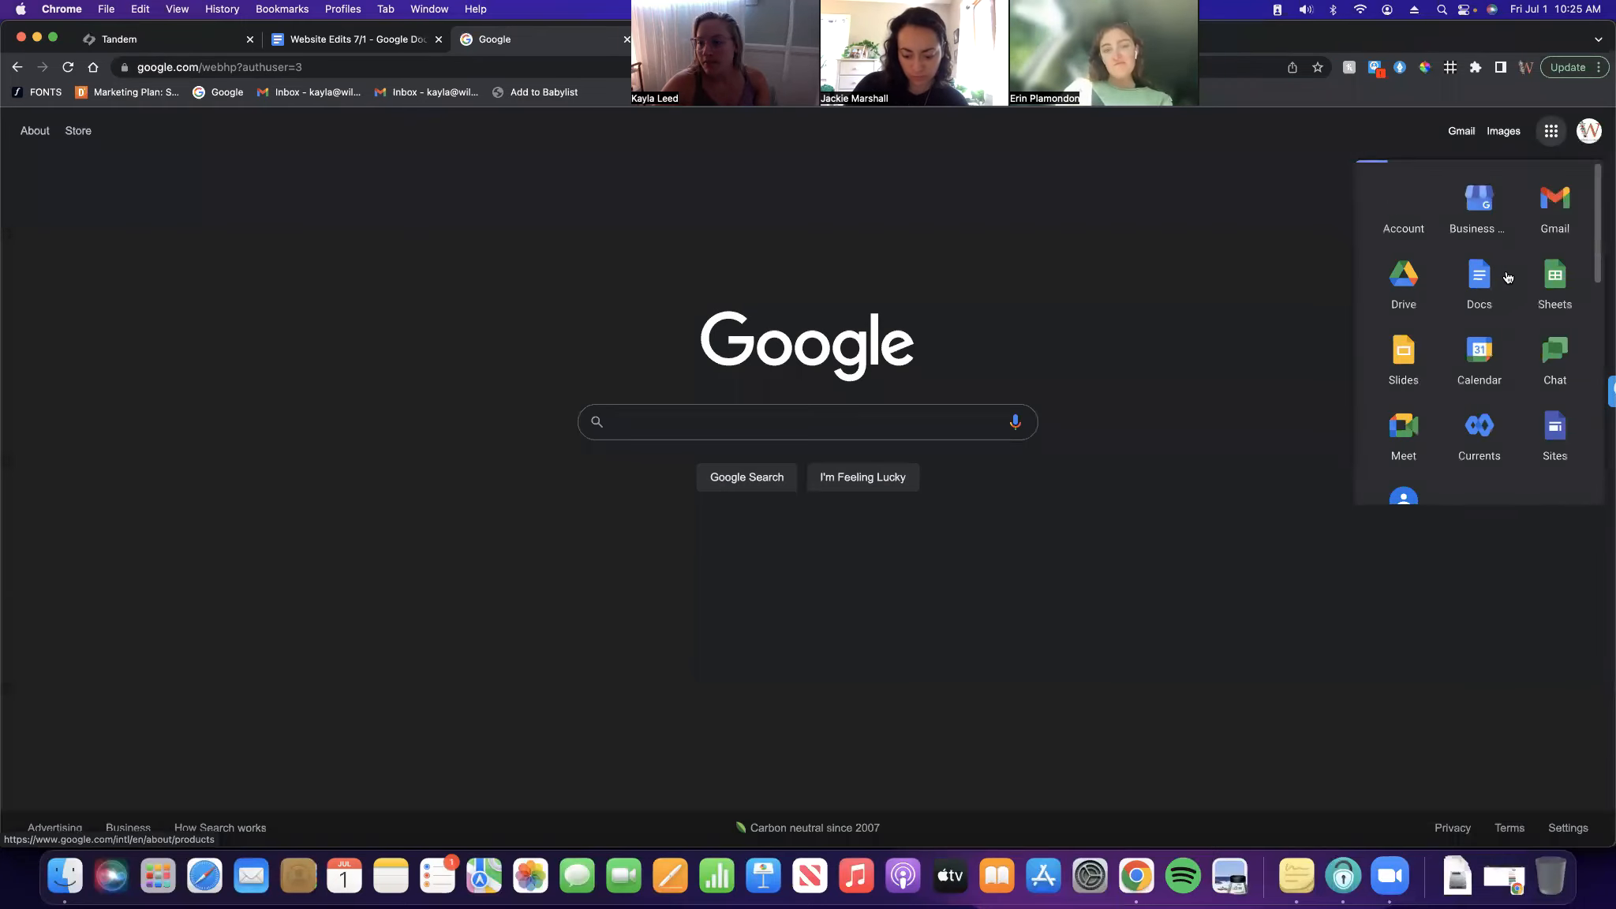
left_click(1403, 278)
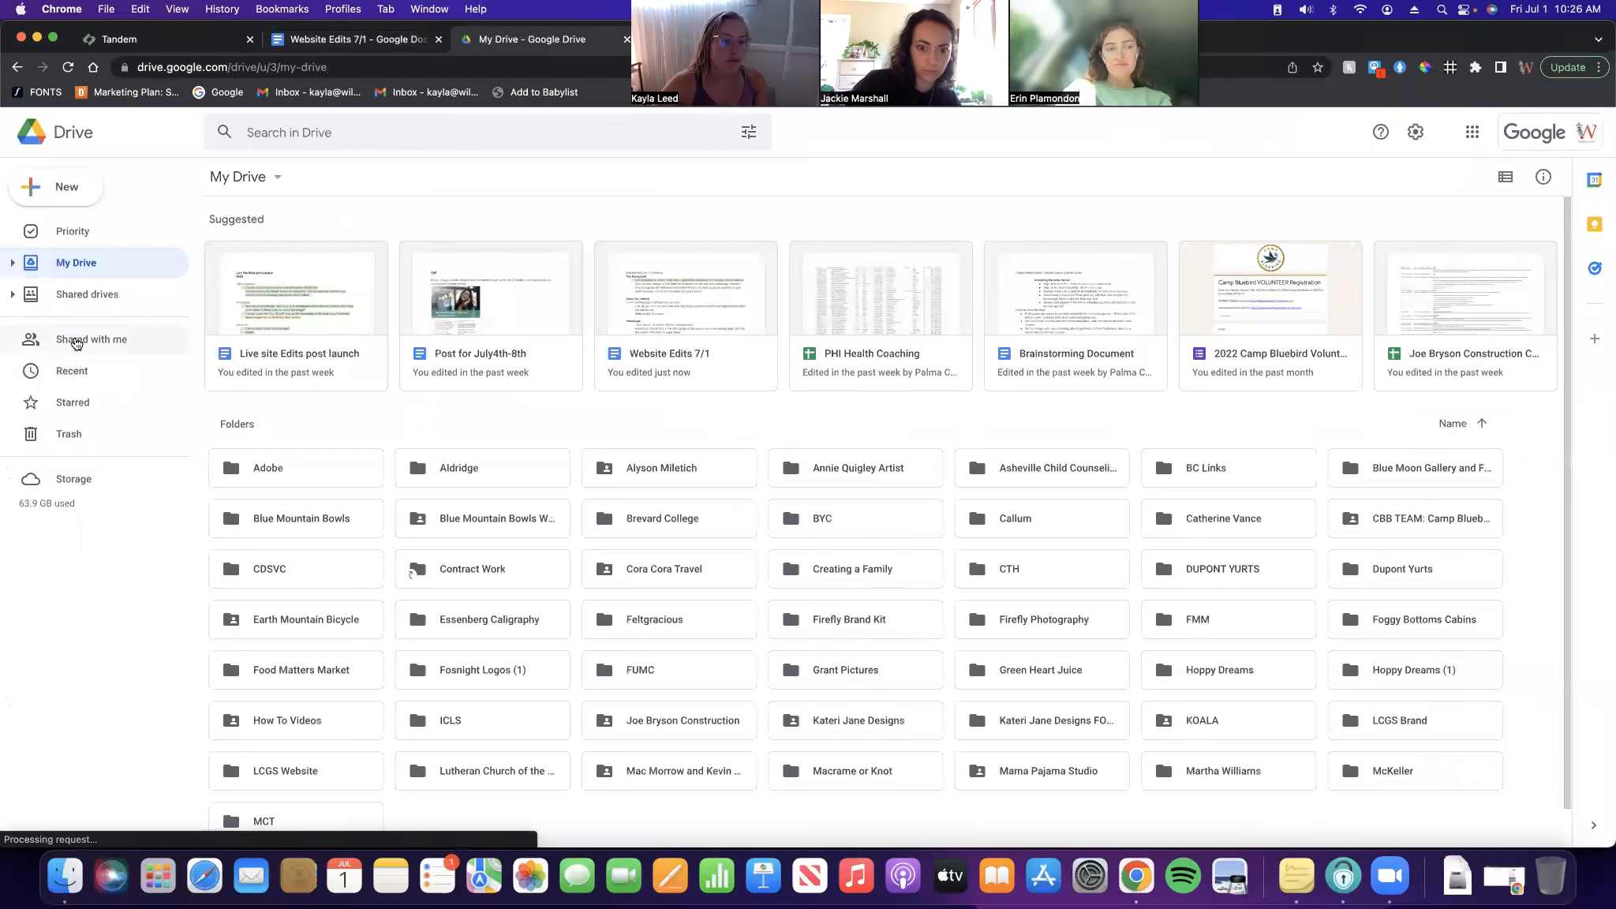
left_click(72, 339)
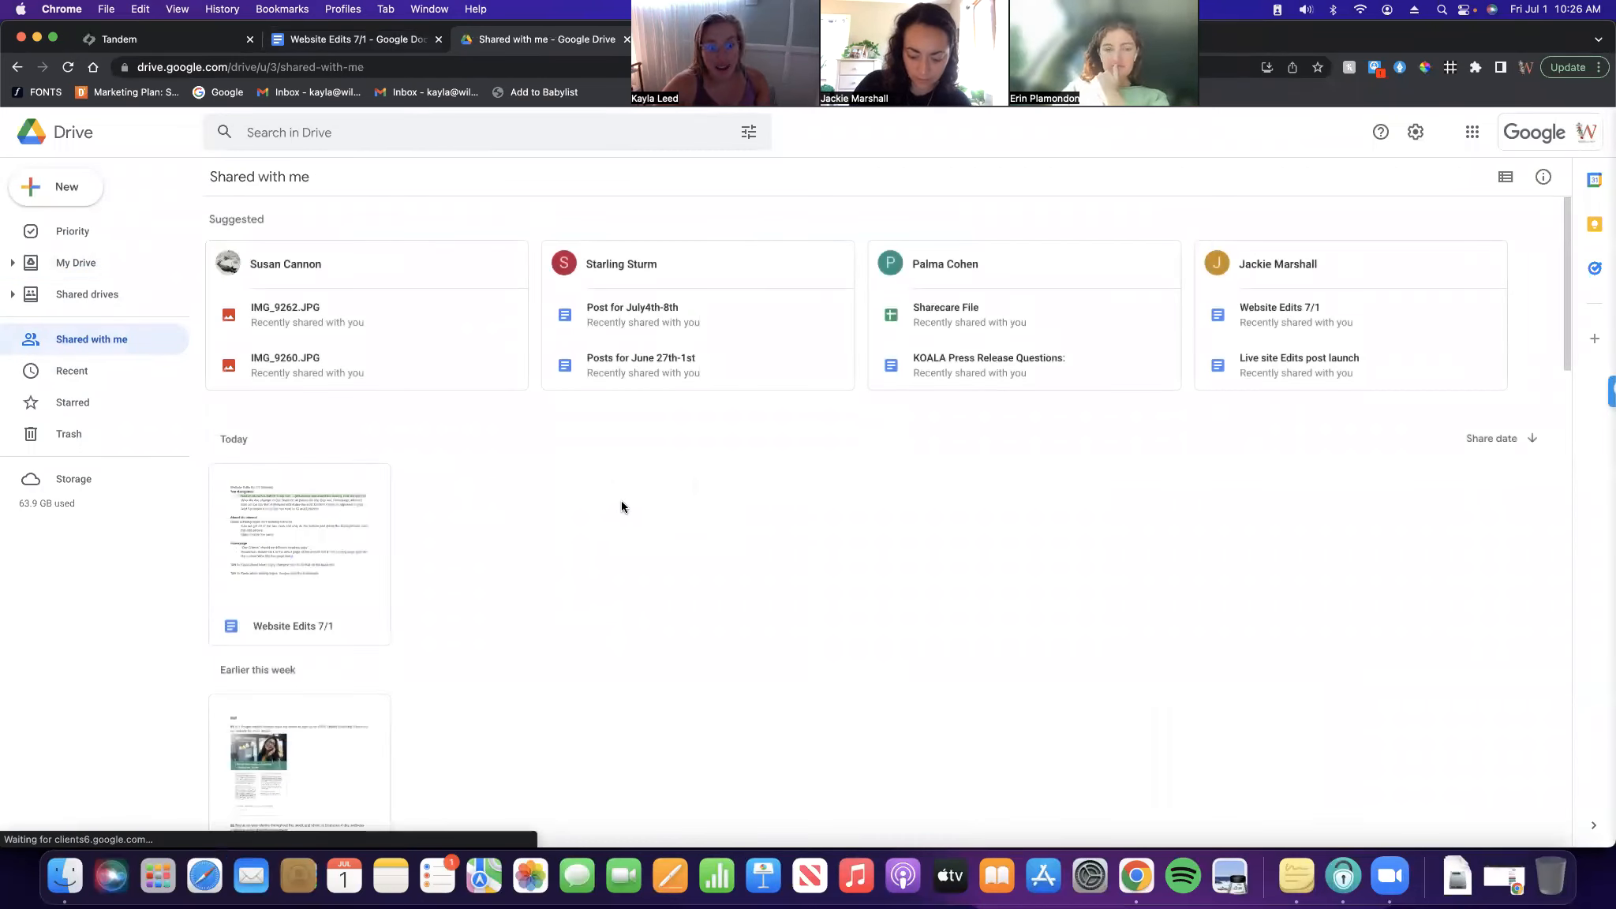
Browse the shared folders, checking the actions for the Website and Finals folders
scroll(604, 484, "down", 10)
scroll(610, 435, "up", 4)
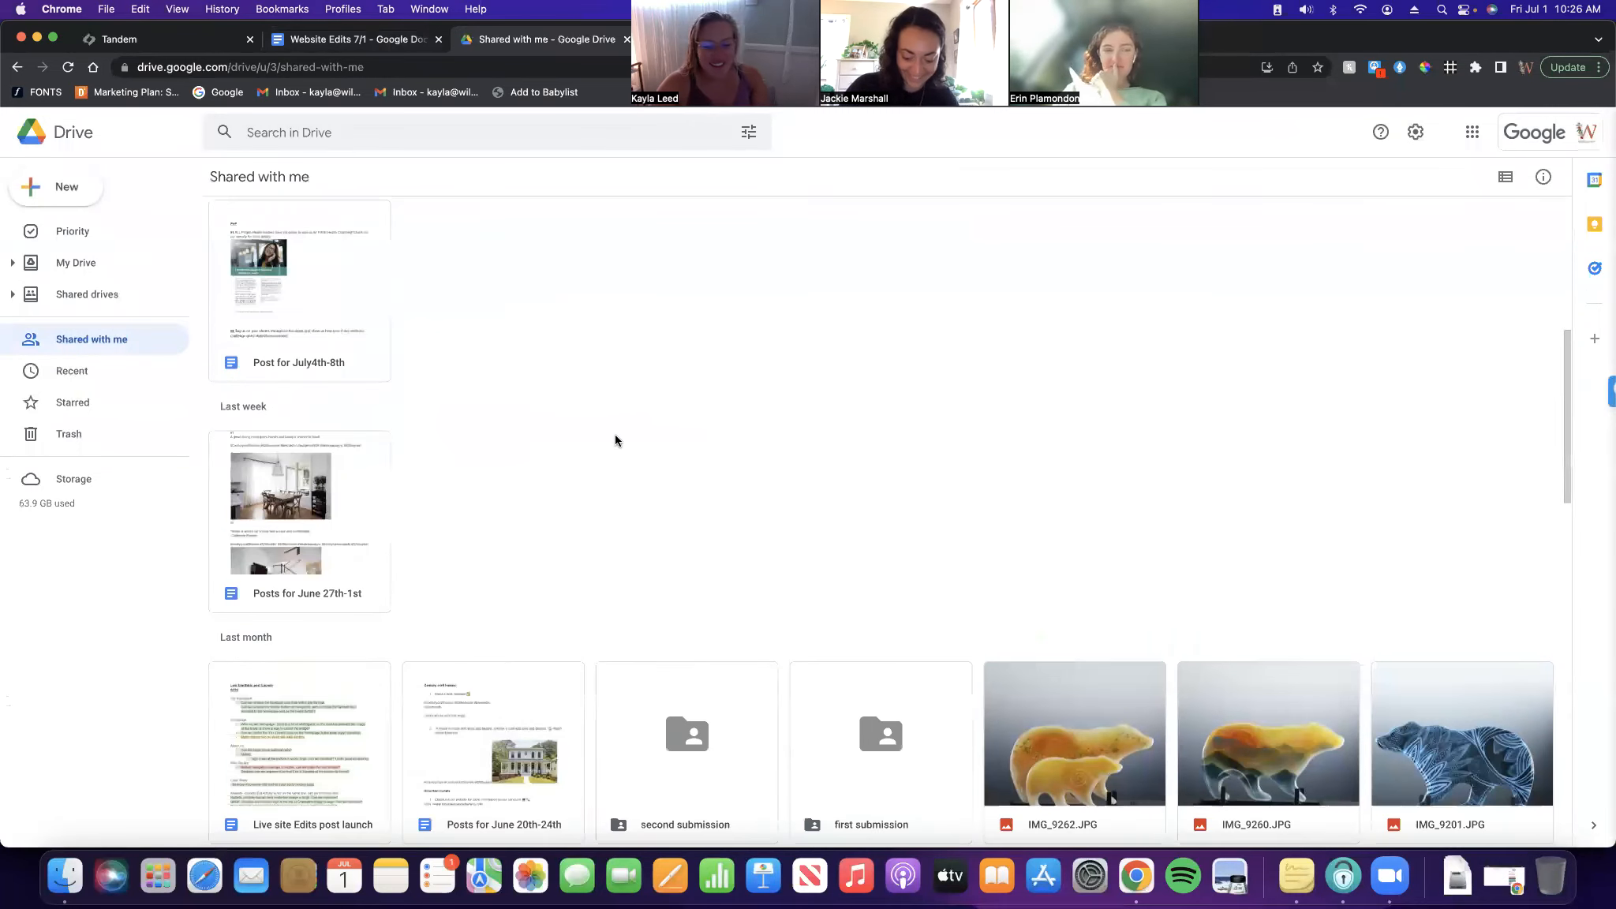
scroll(615, 441, "down", 8)
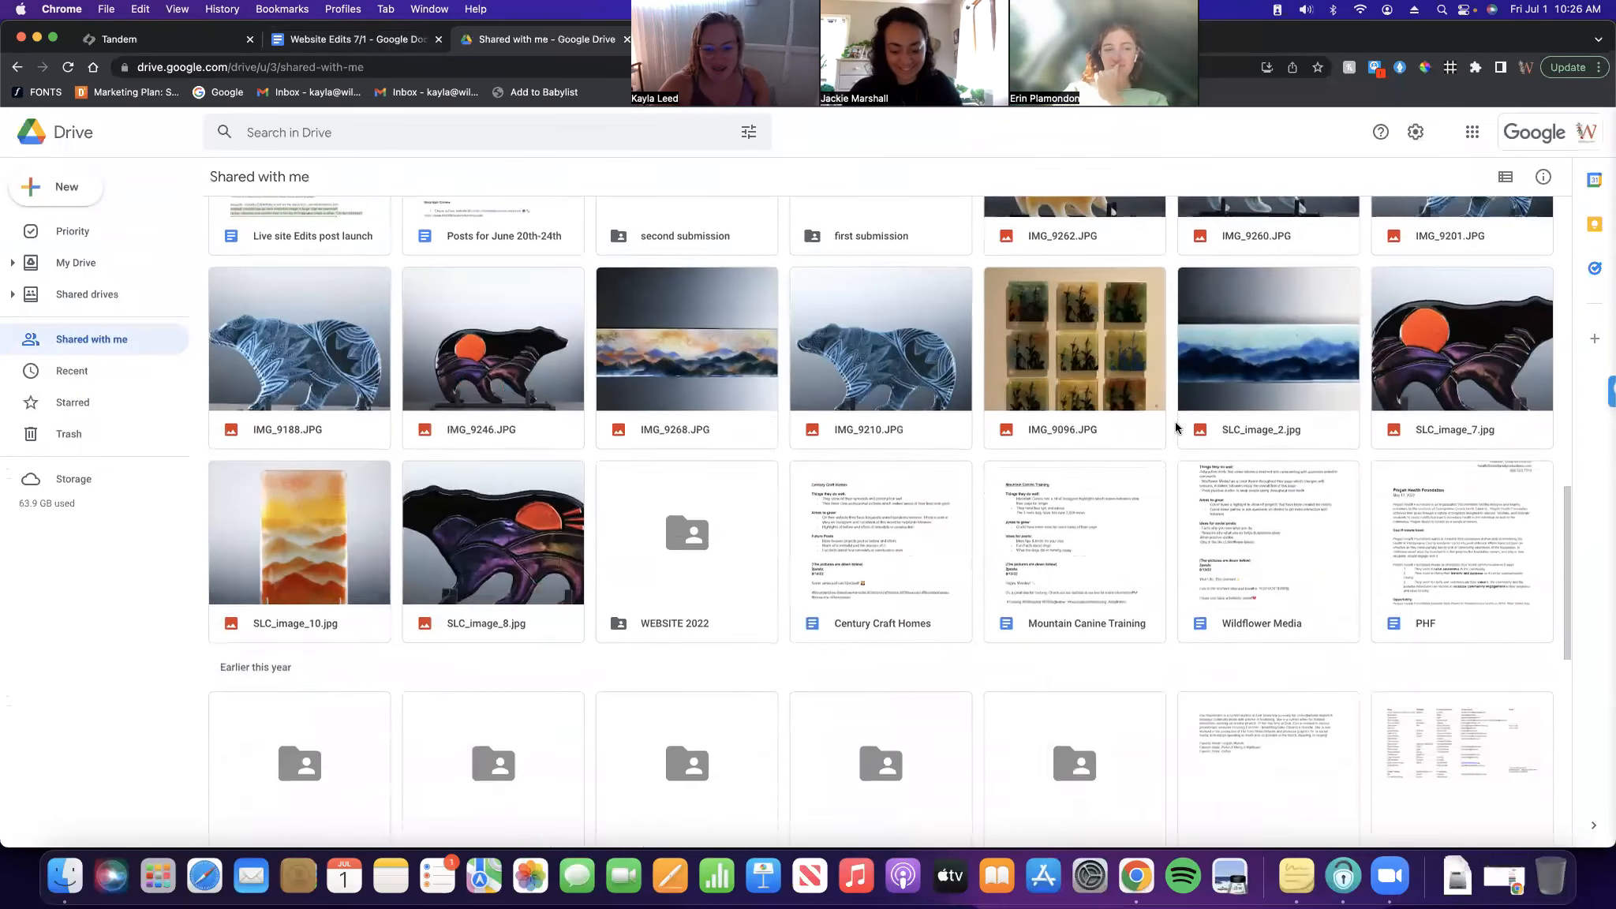
scroll(745, 512, "down", 5)
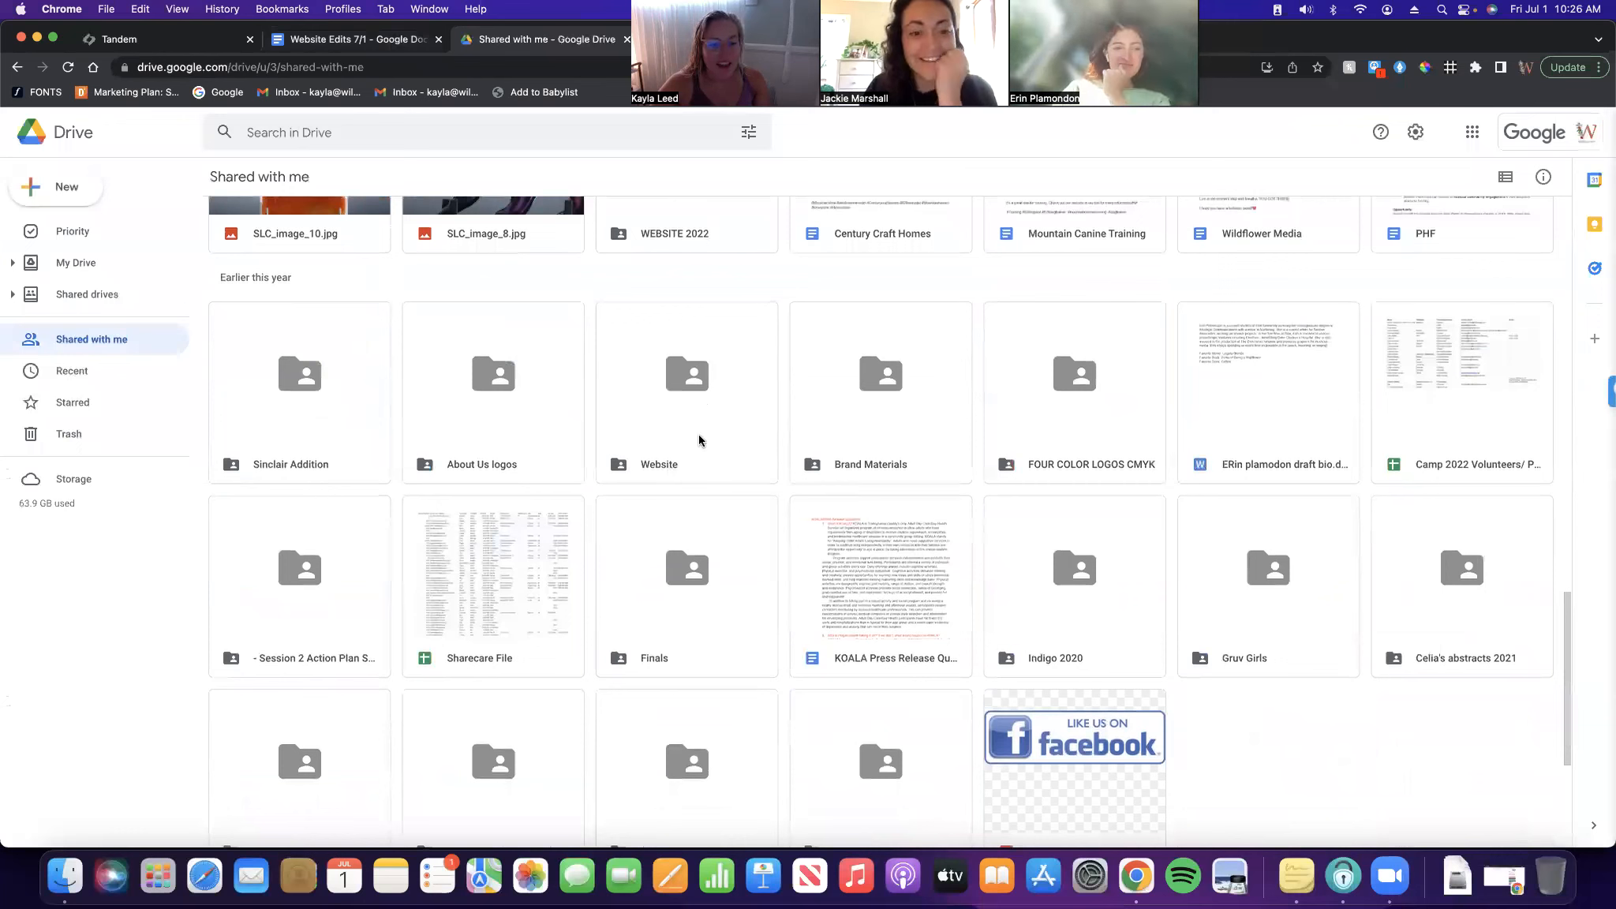
left_click(651, 470)
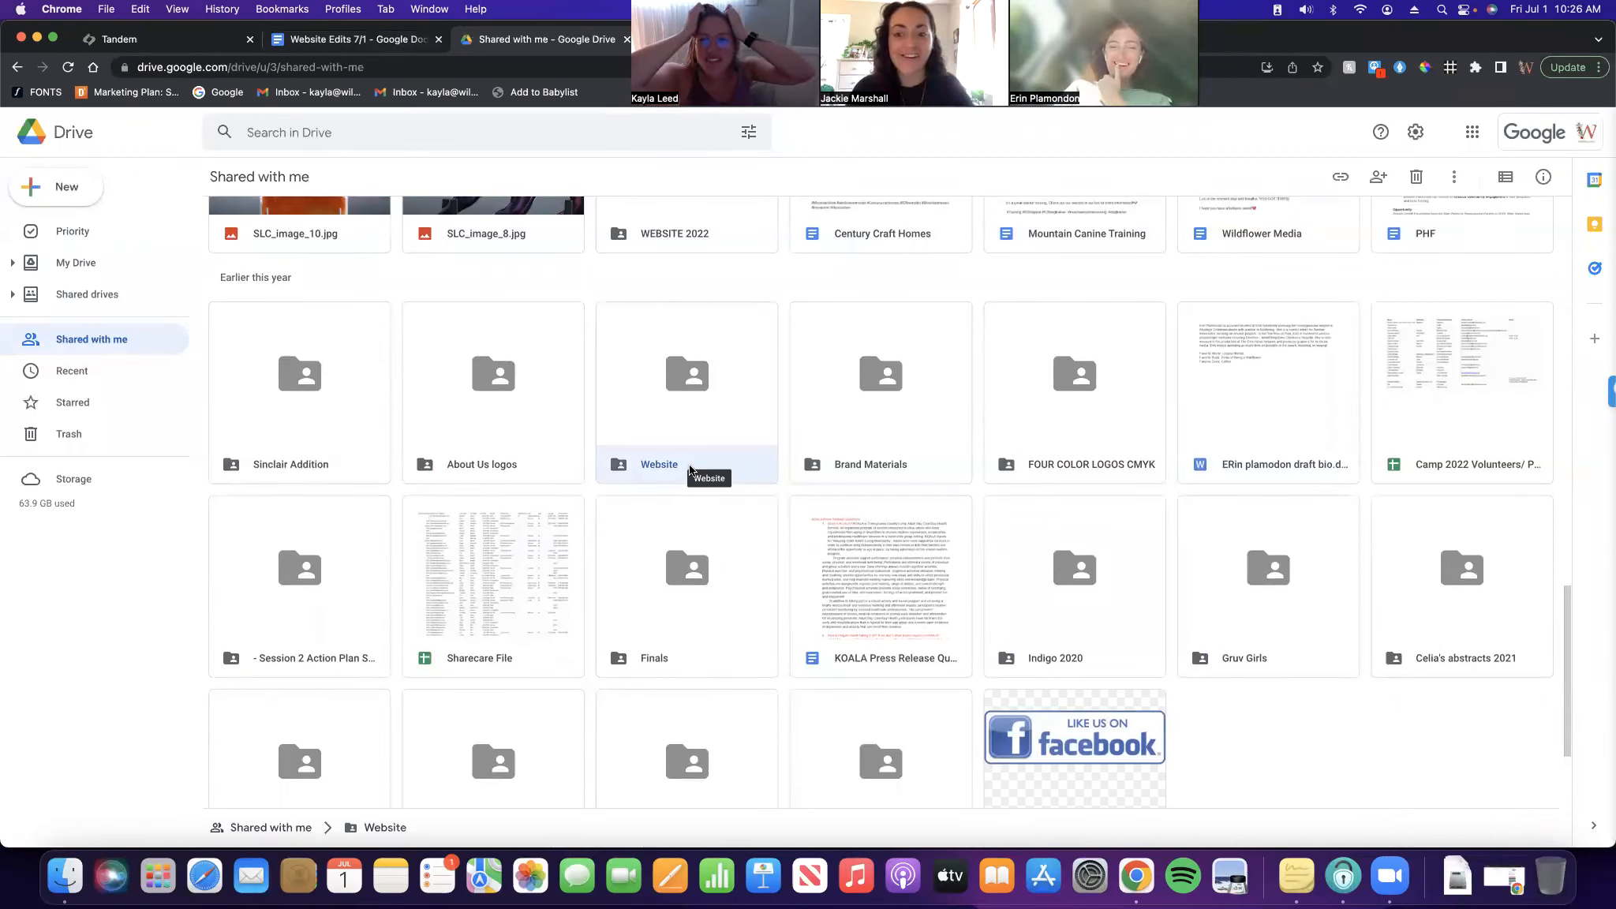
right_click(689, 467)
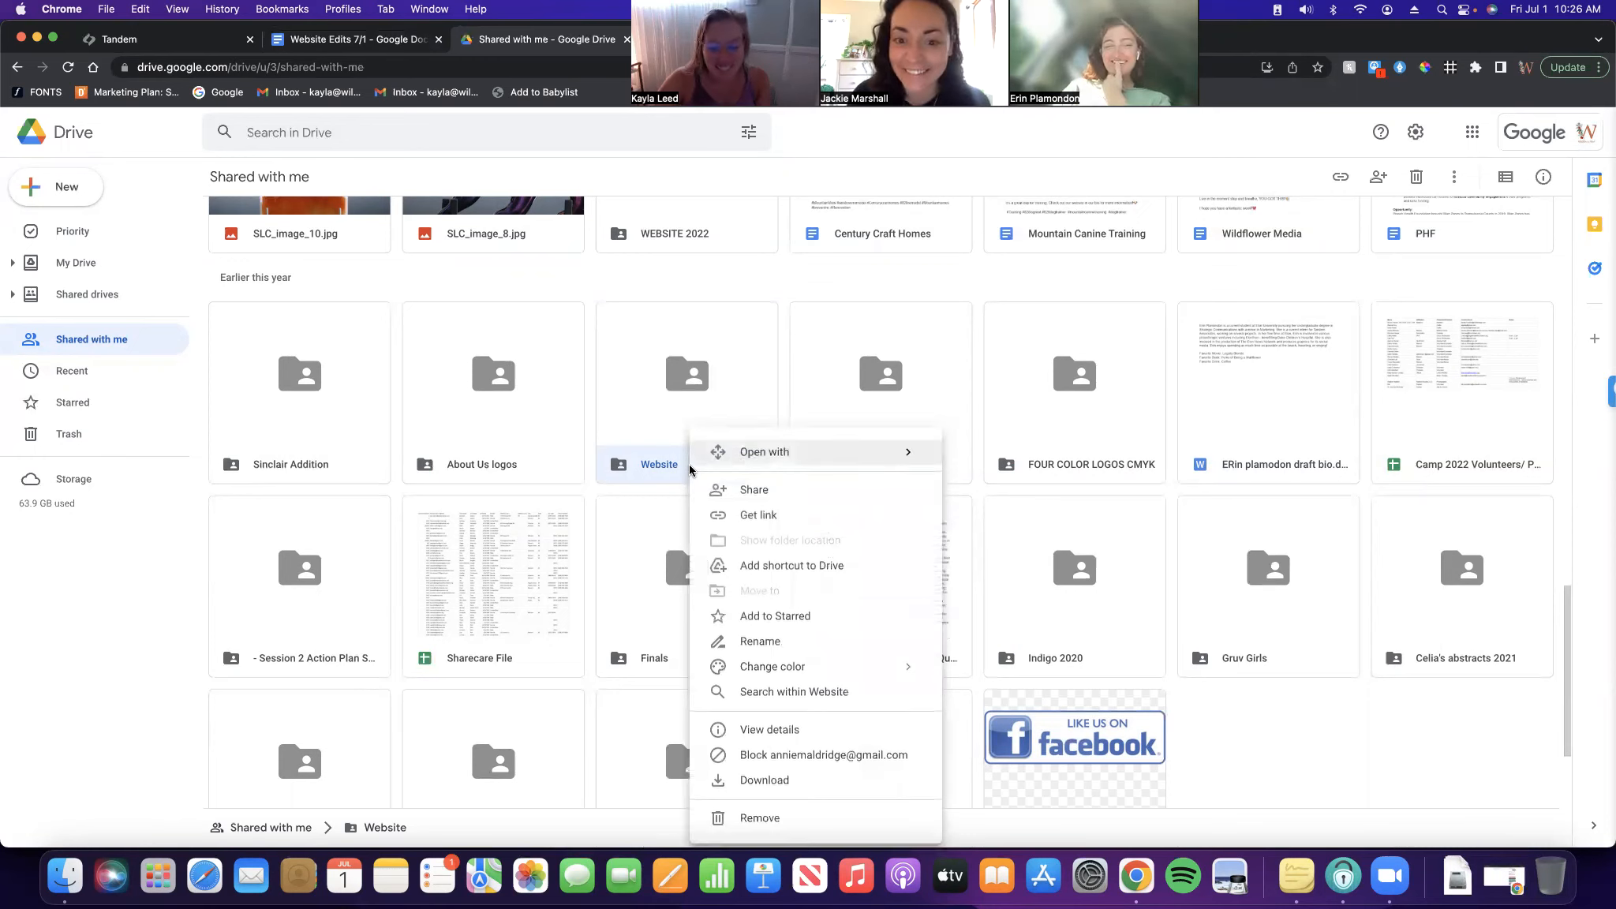
left_click(1424, 792)
scroll(730, 455, "down", 3)
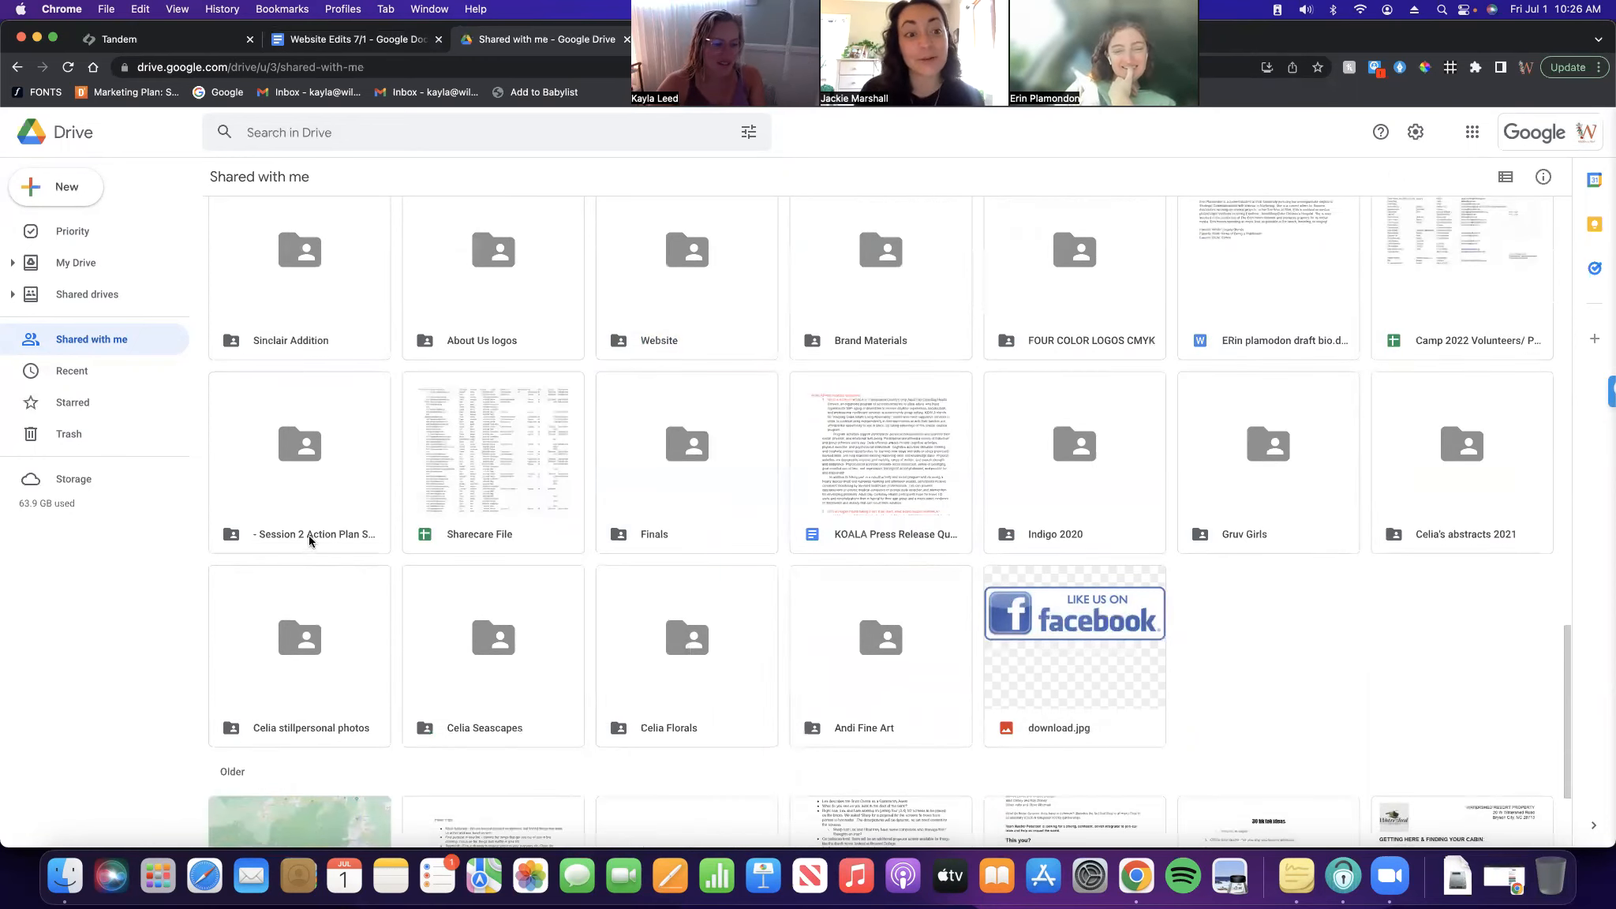
right_click(693, 531)
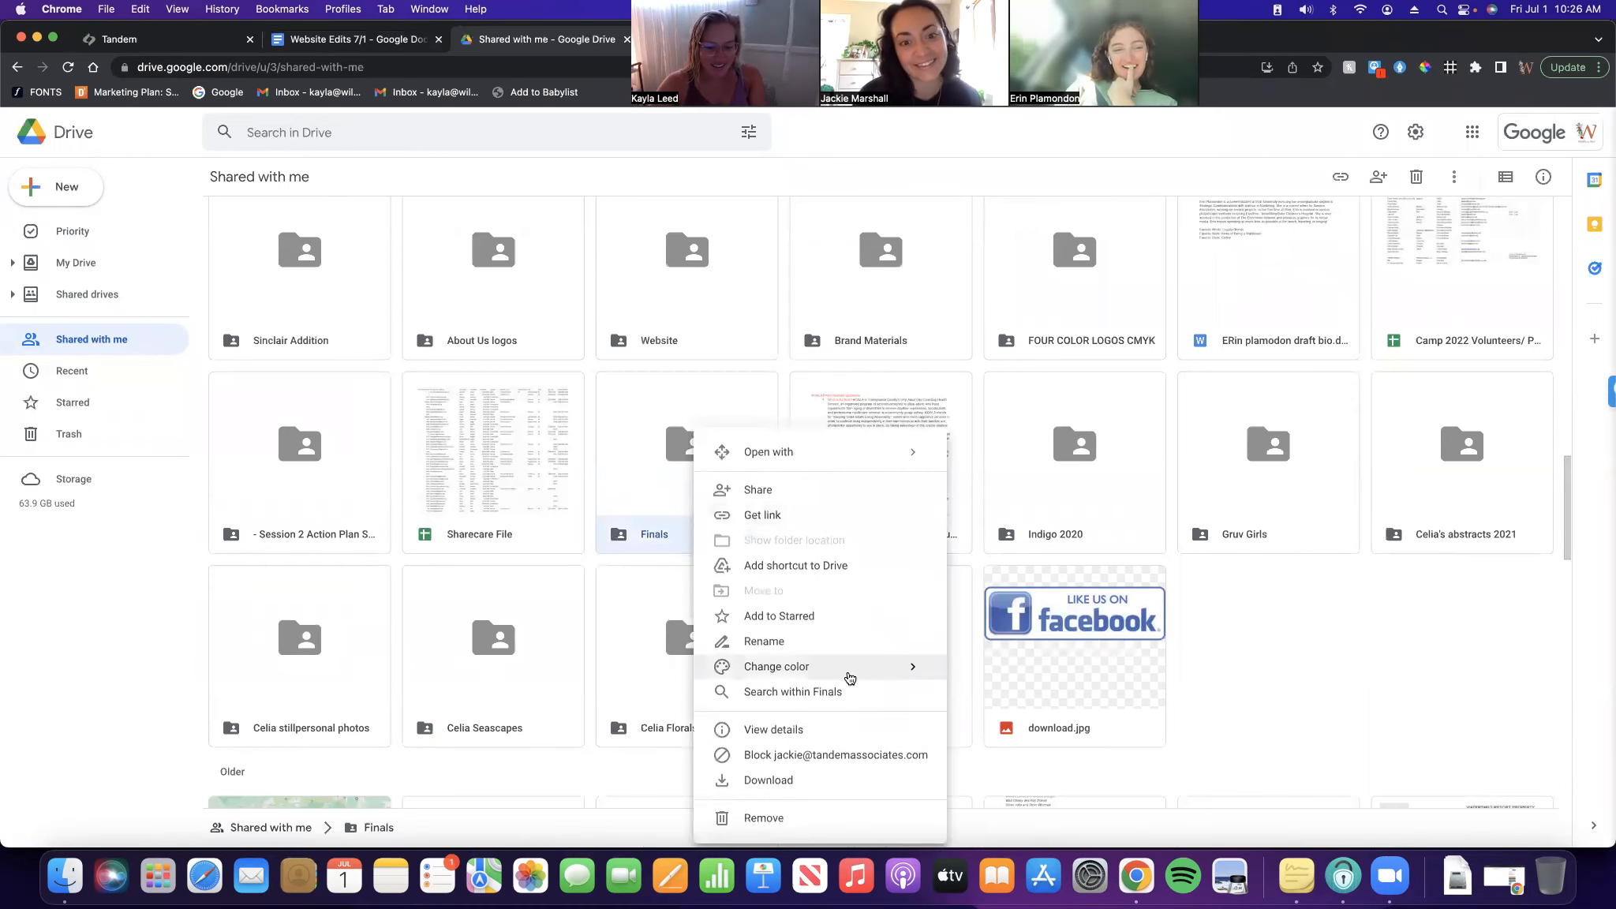
left_click(849, 759)
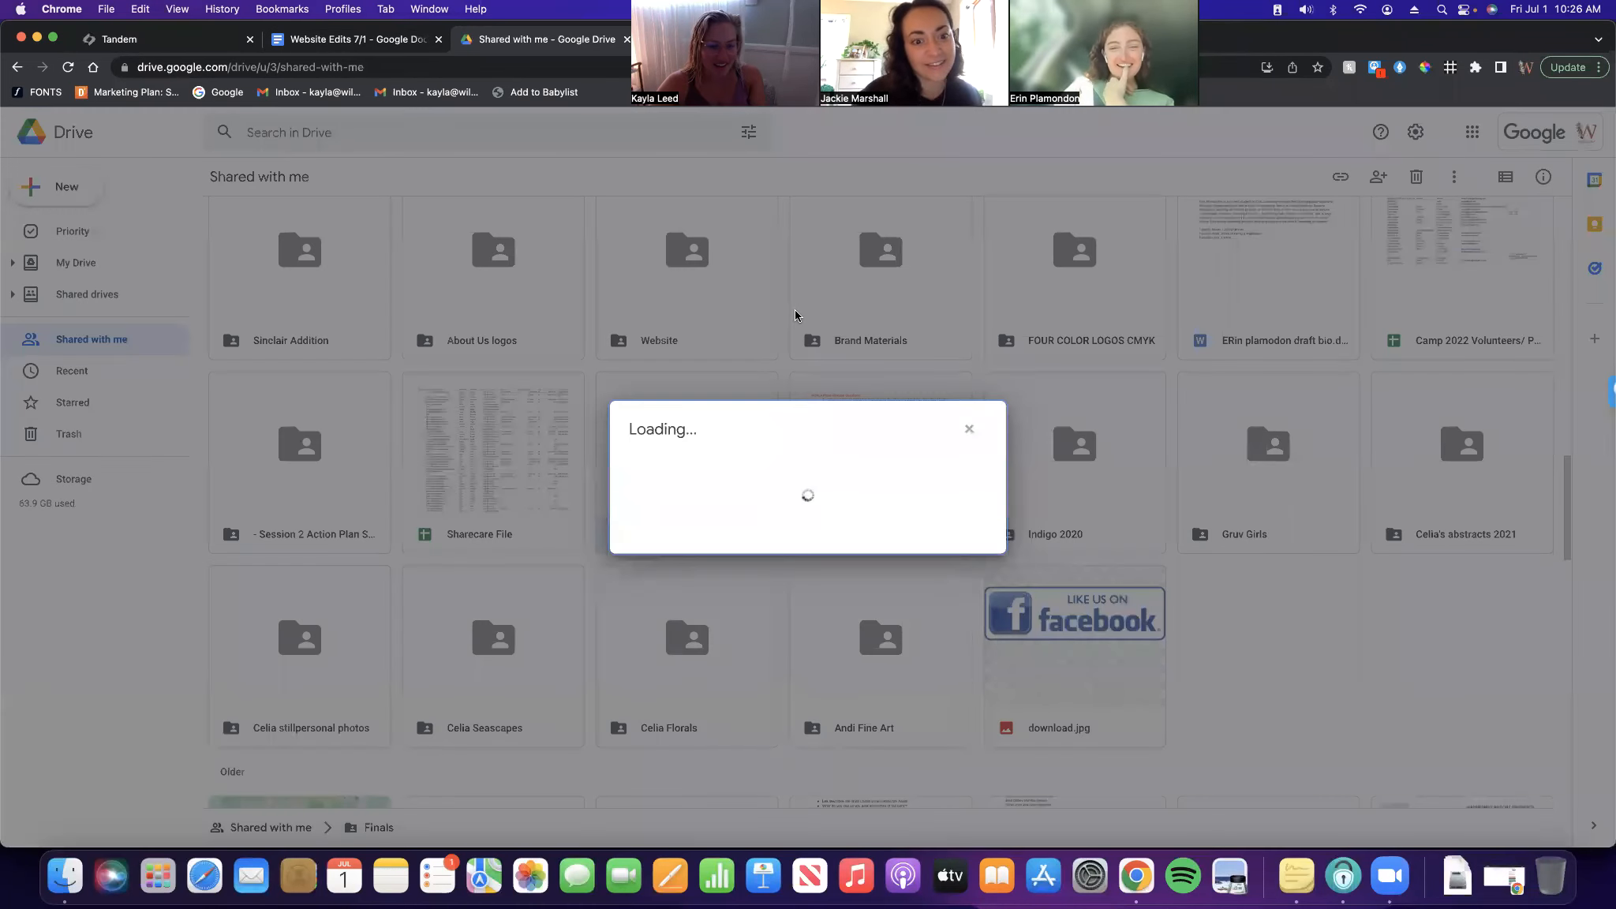
Open Finals > Additional Items (production) > Tandem logo .pngs, which turns out empty
double_click(703, 532)
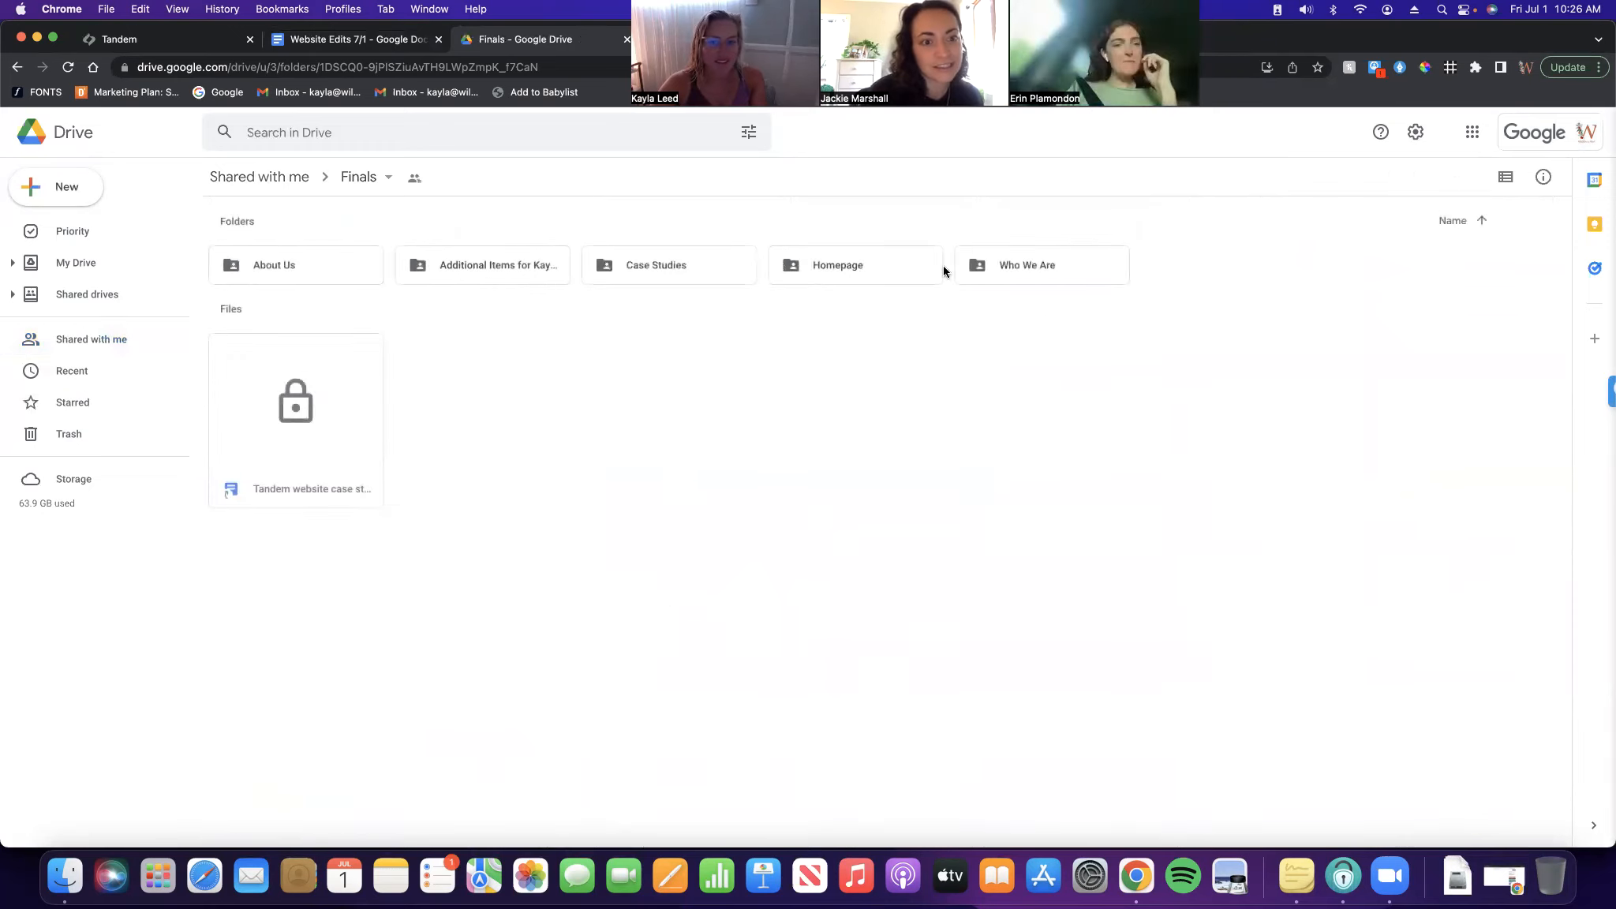
double_click(525, 267)
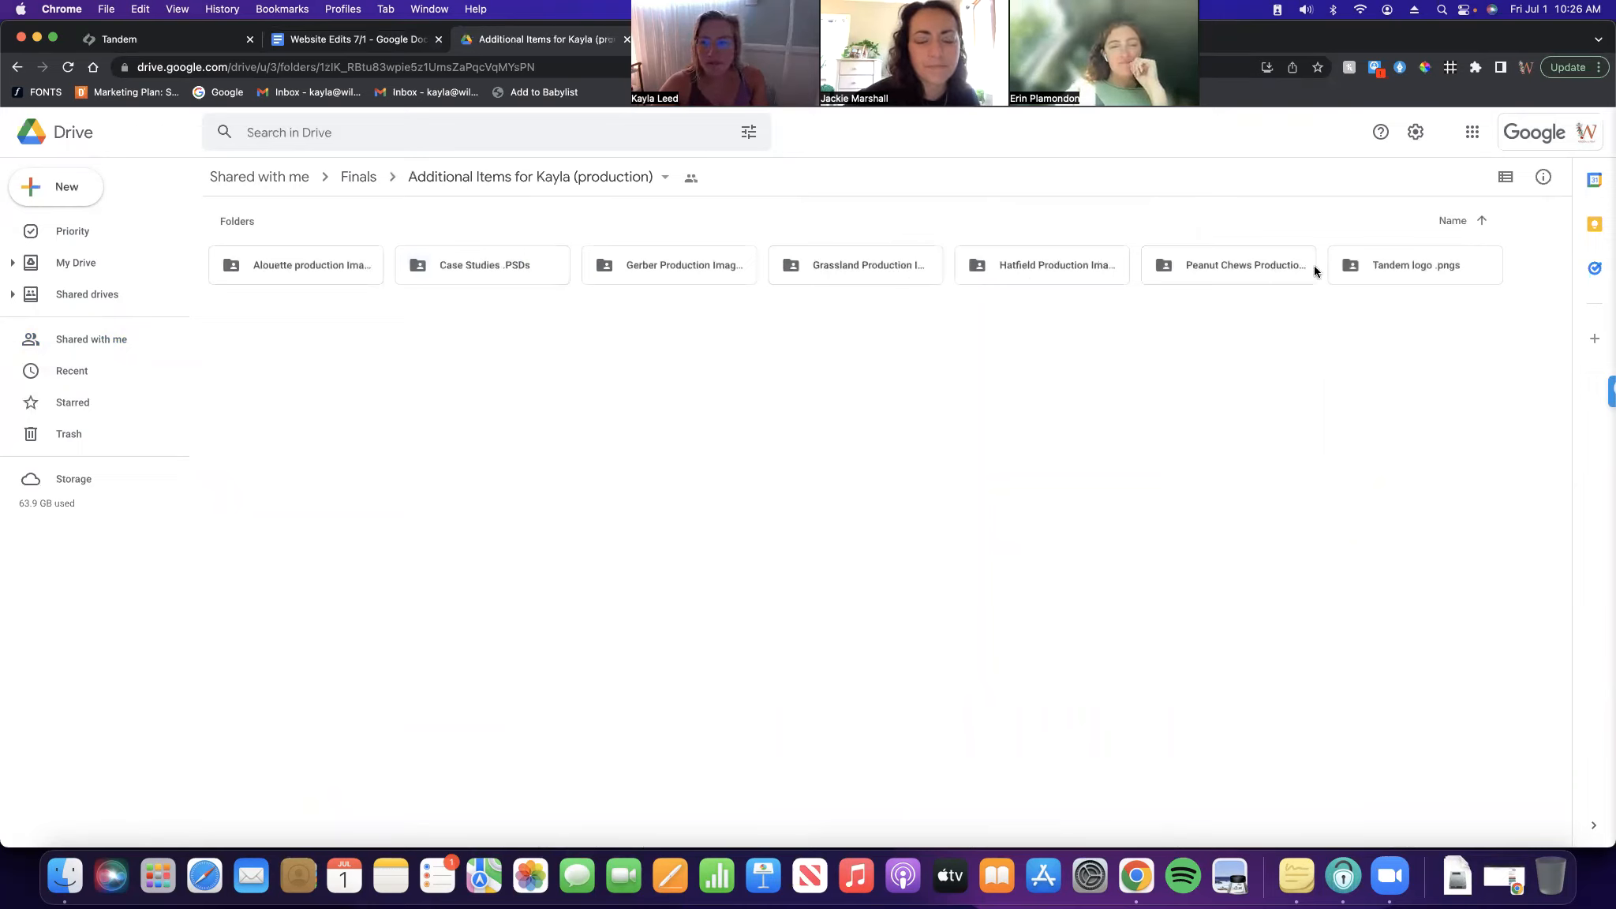
double_click(1396, 265)
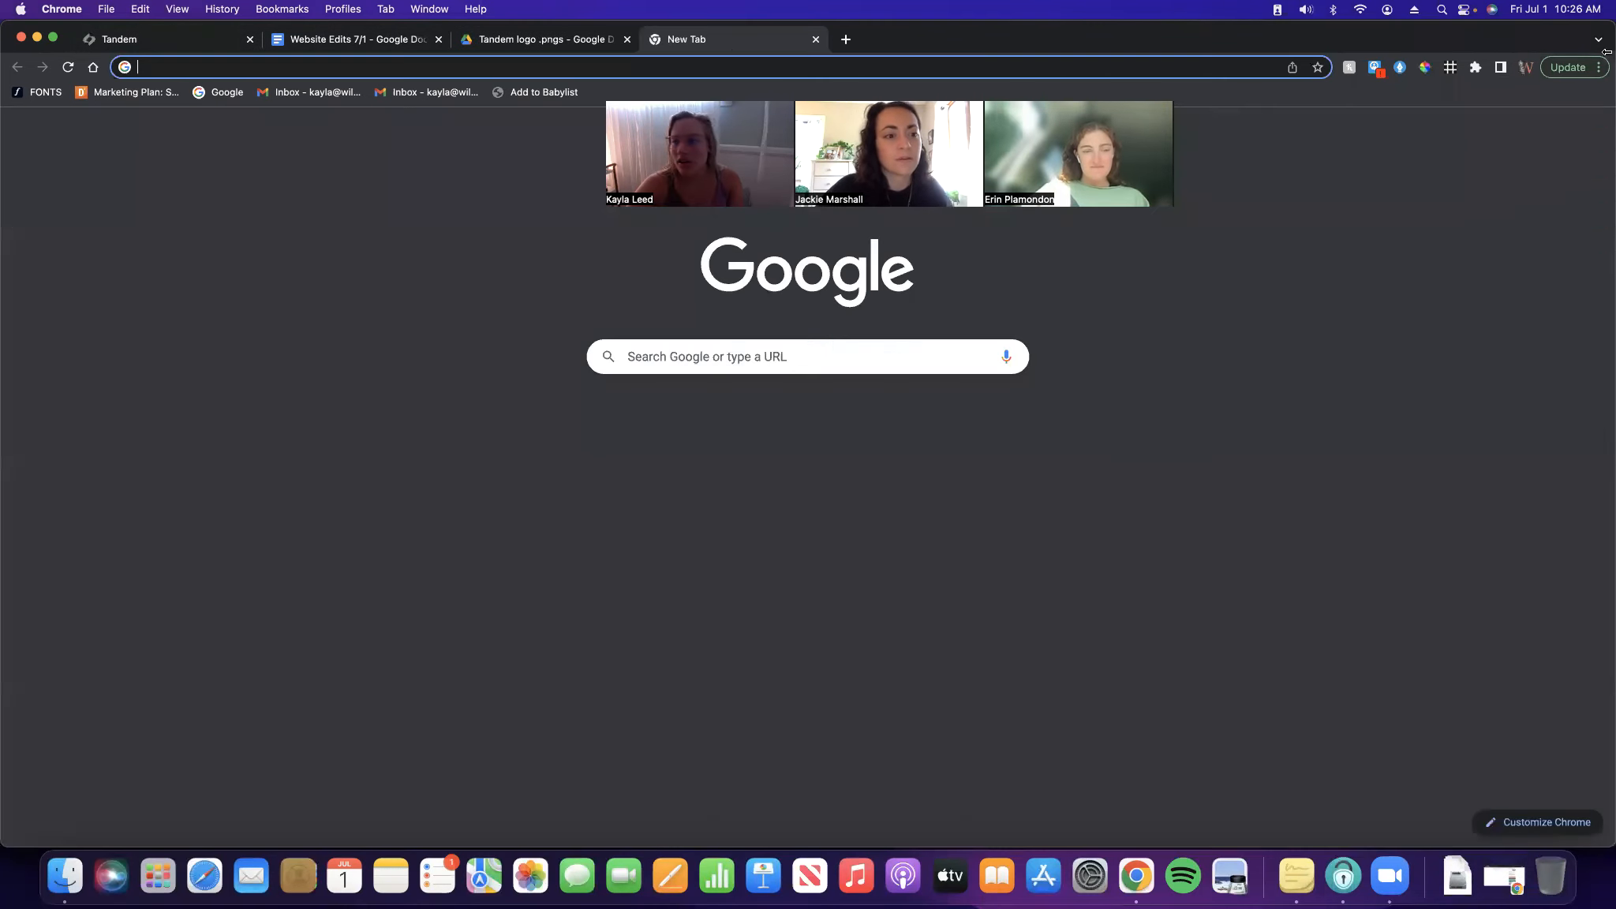
key("super+t")
Switch Google account, open Gmail, and use Verify Now in the Squarespace domain contact email
left_click(1588, 132)
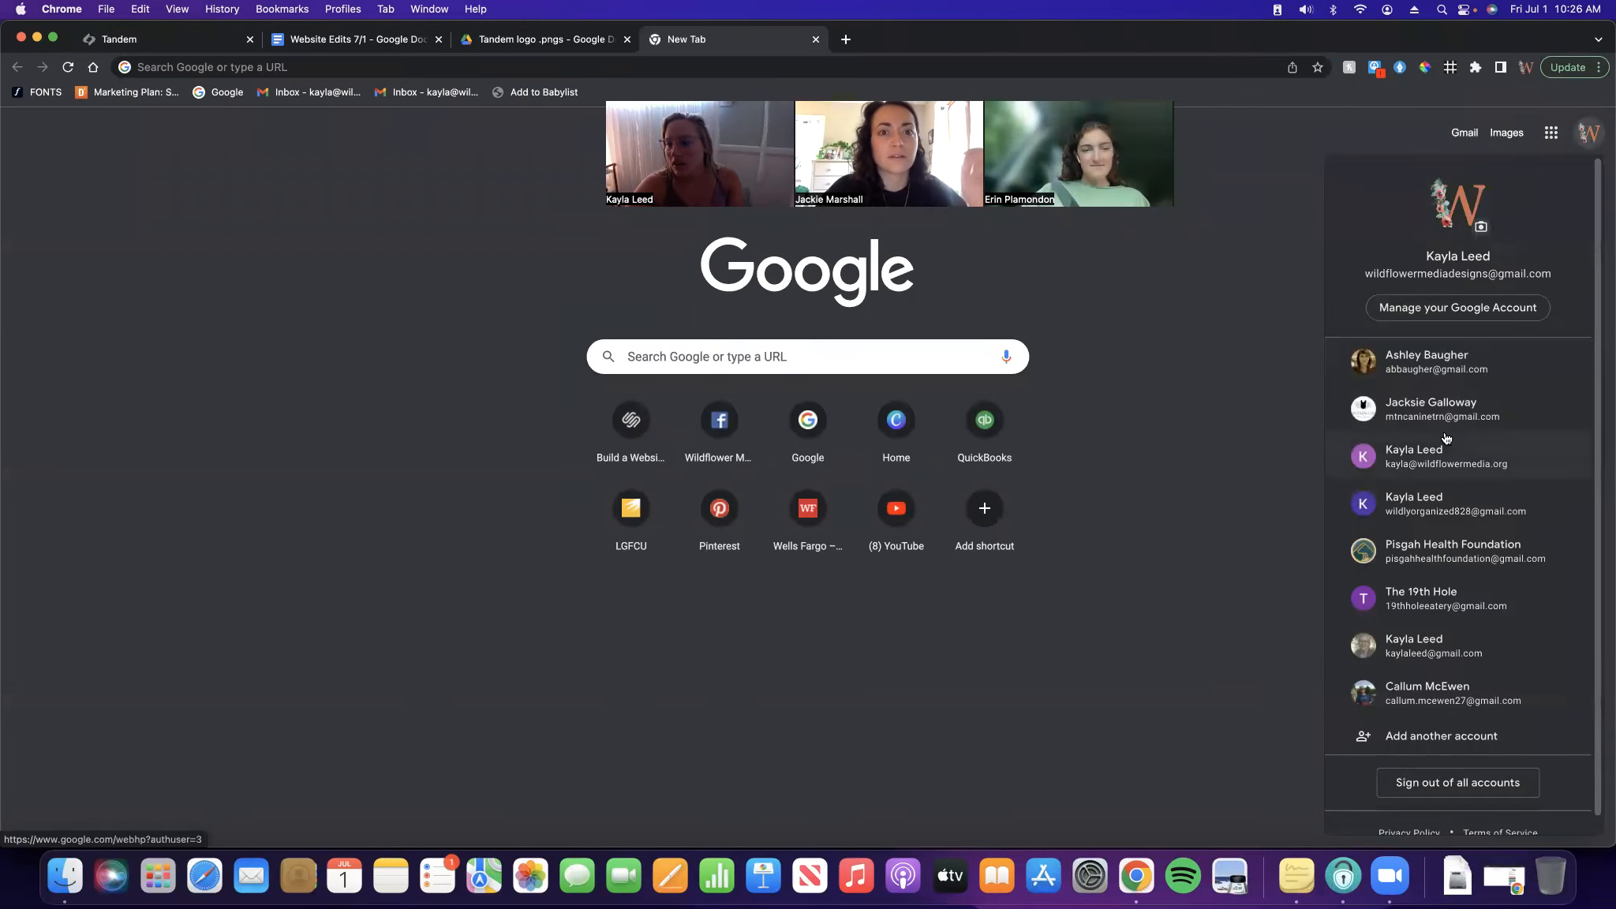
left_click(1428, 456)
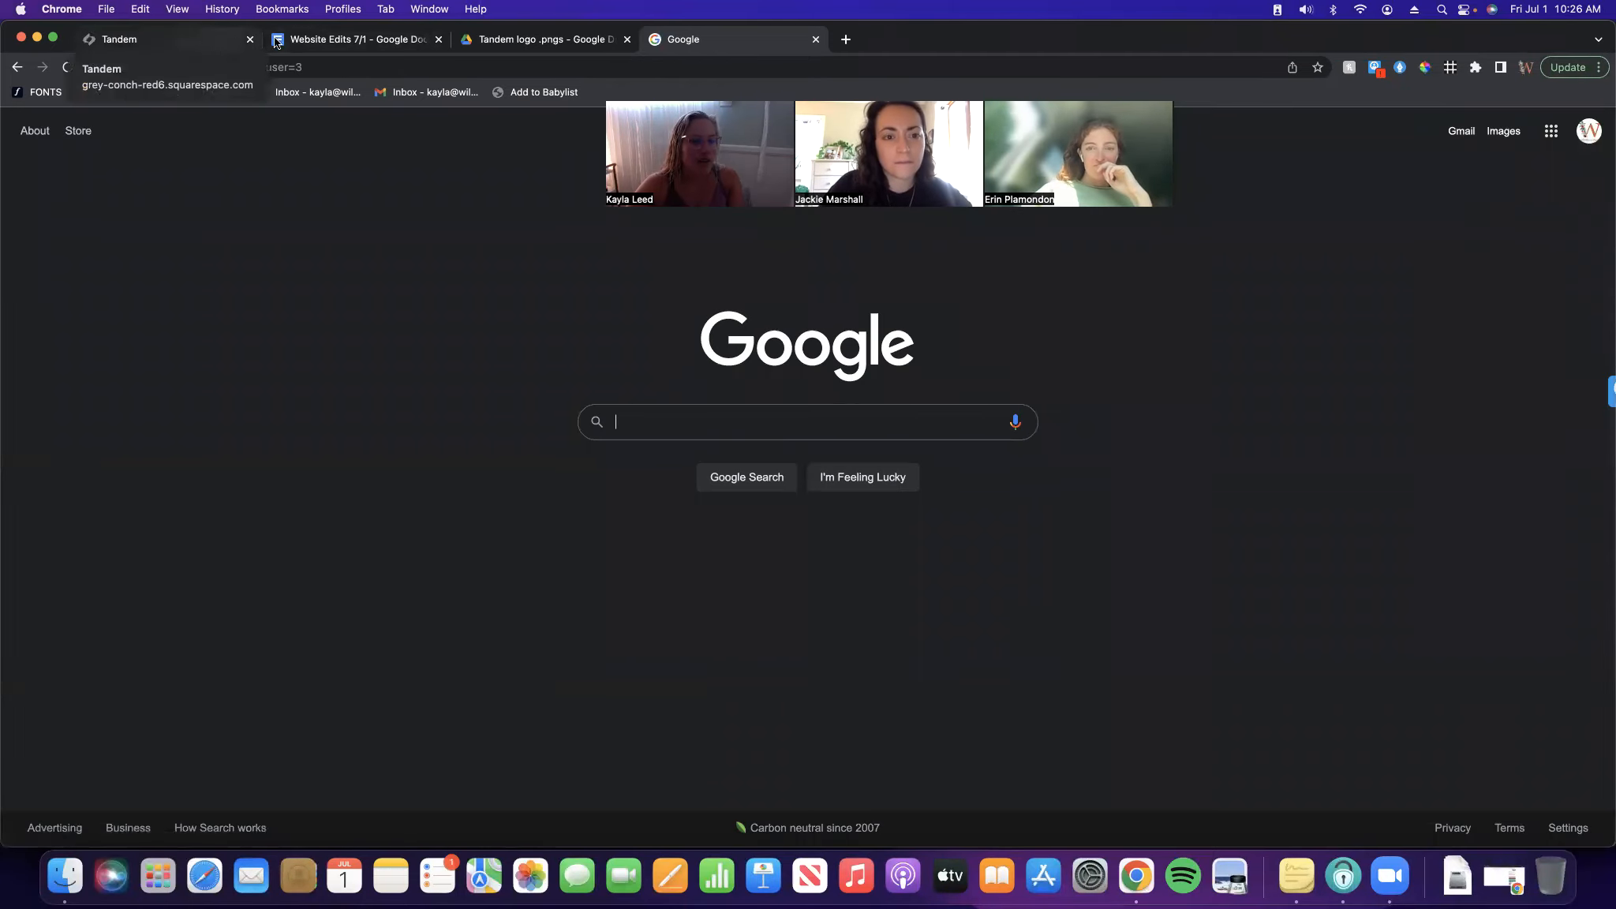
left_click(1552, 131)
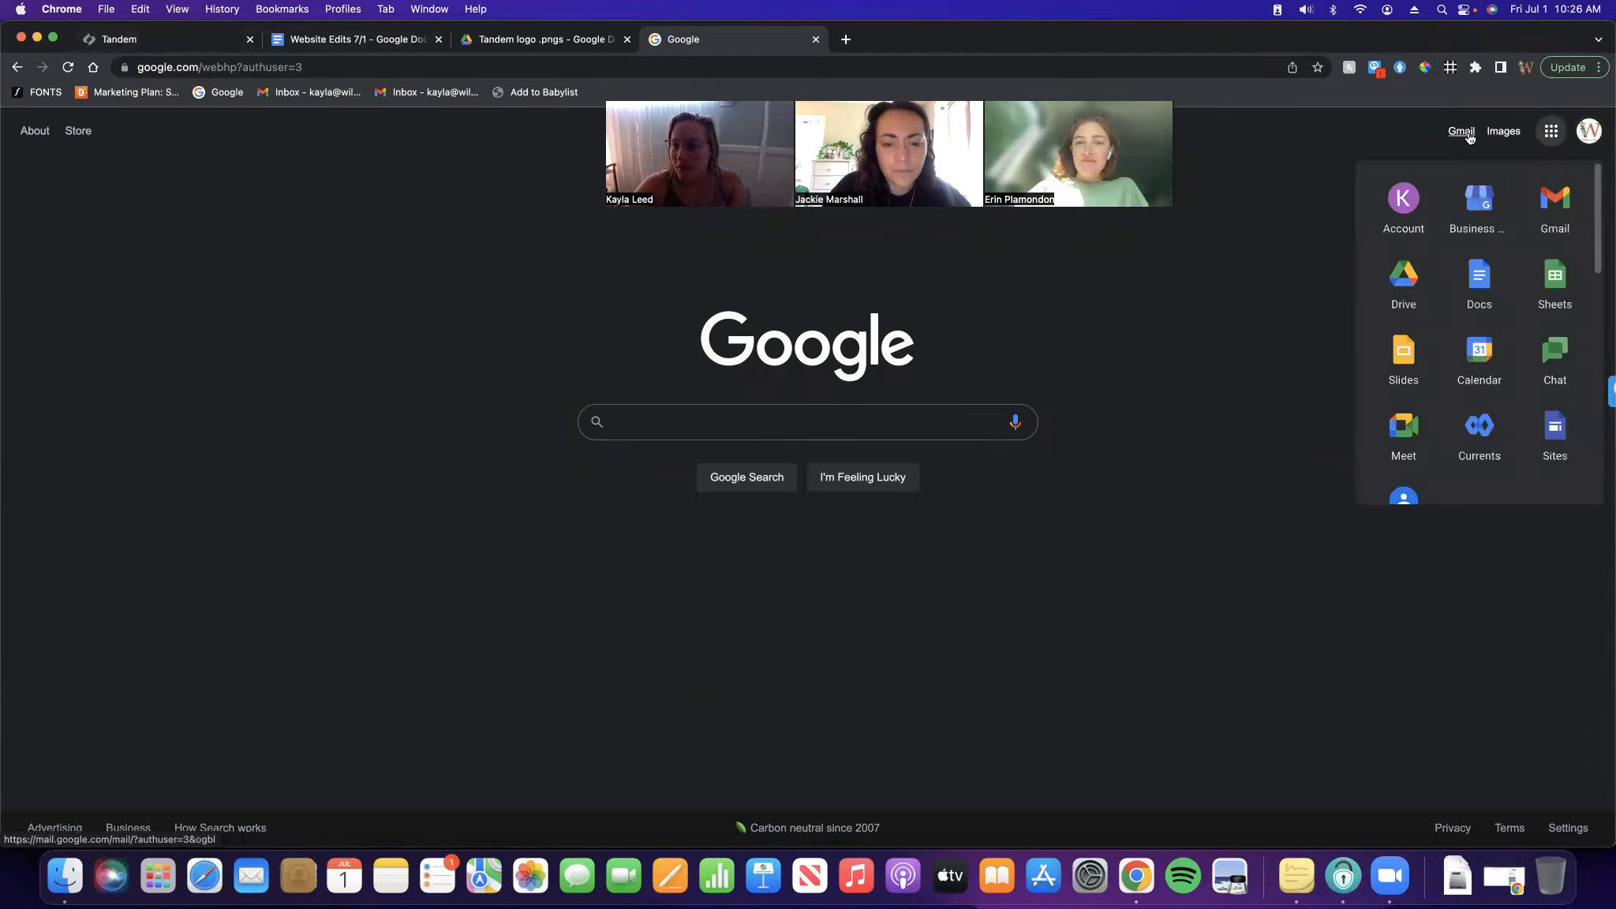
left_click(1462, 131)
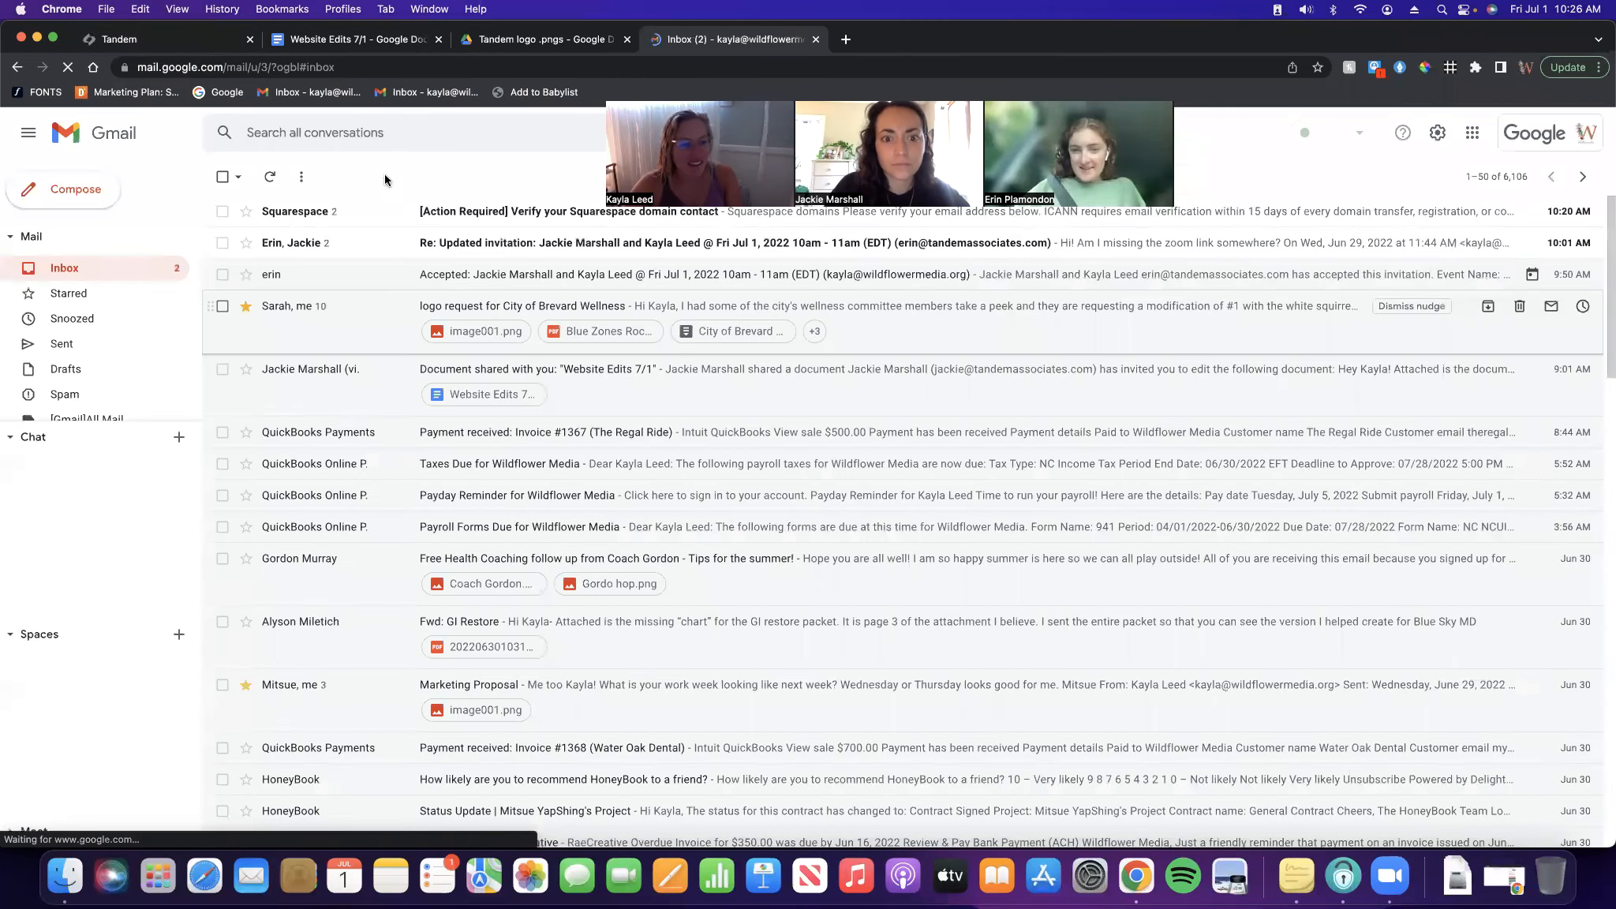
left_click(473, 212)
left_click(806, 674)
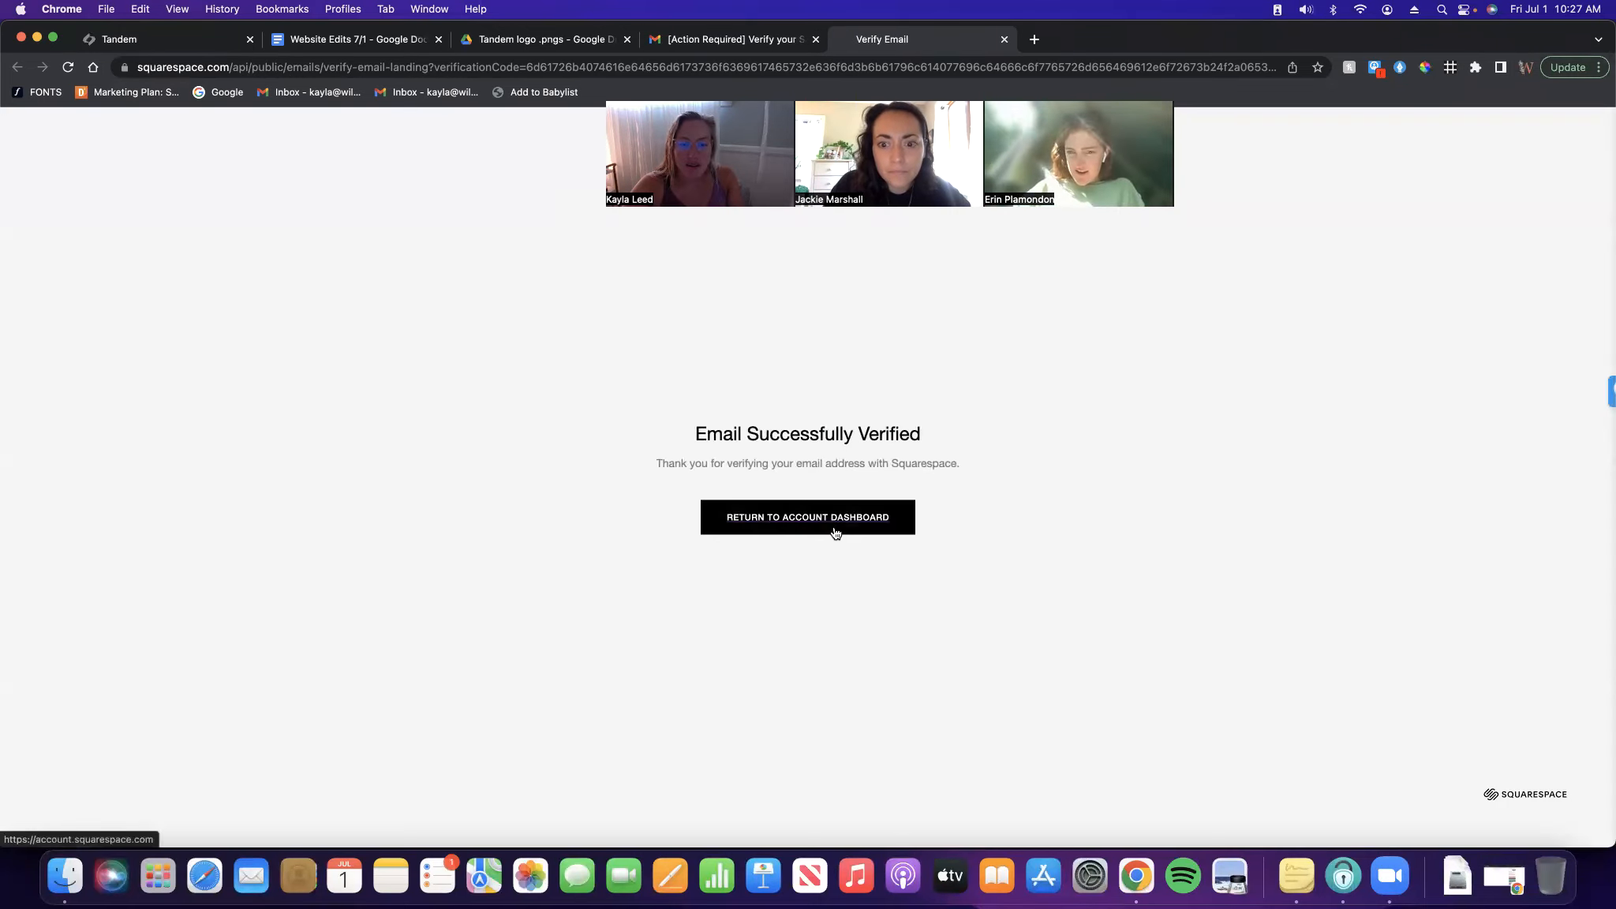
Close the Squarespace tab and delete the invitation reply email
left_click(835, 534)
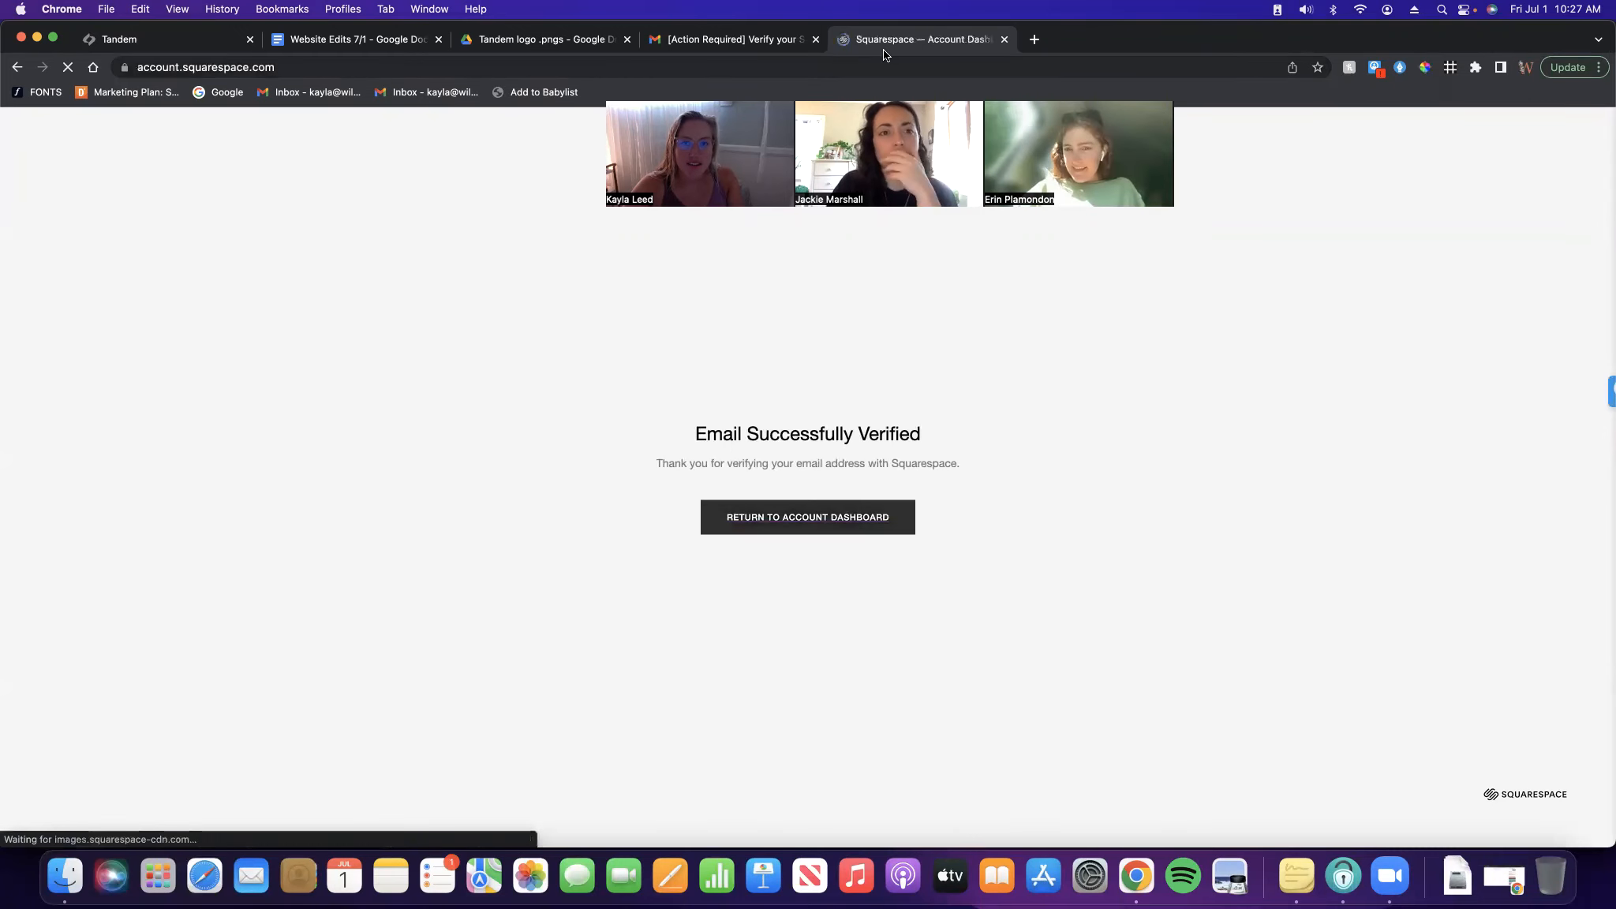
key("super+w")
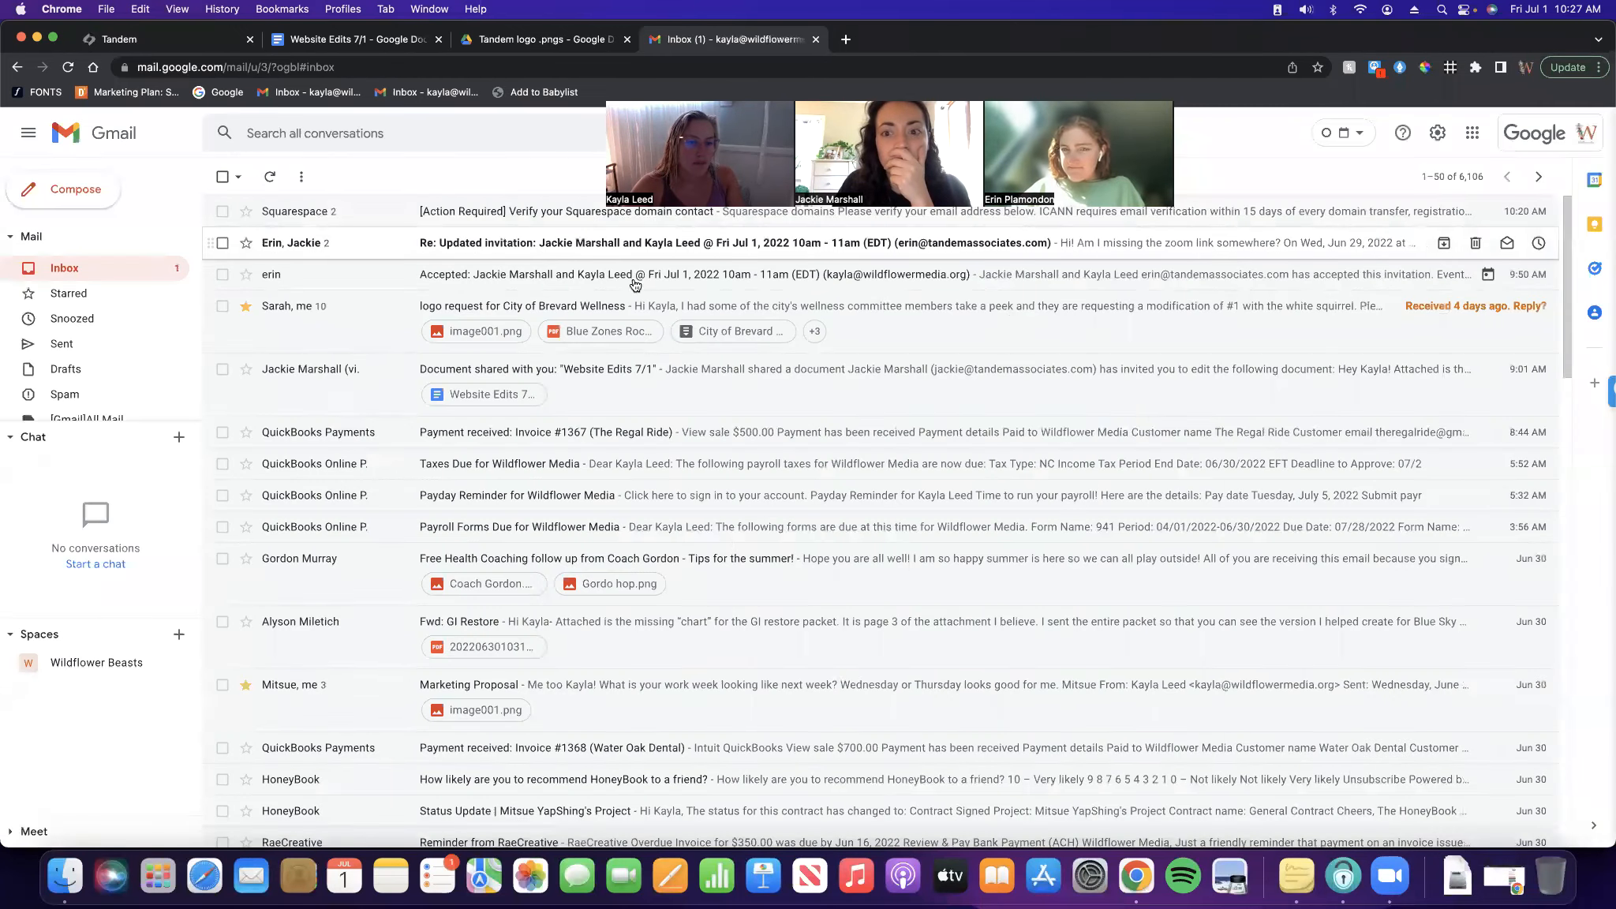
left_click(505, 242)
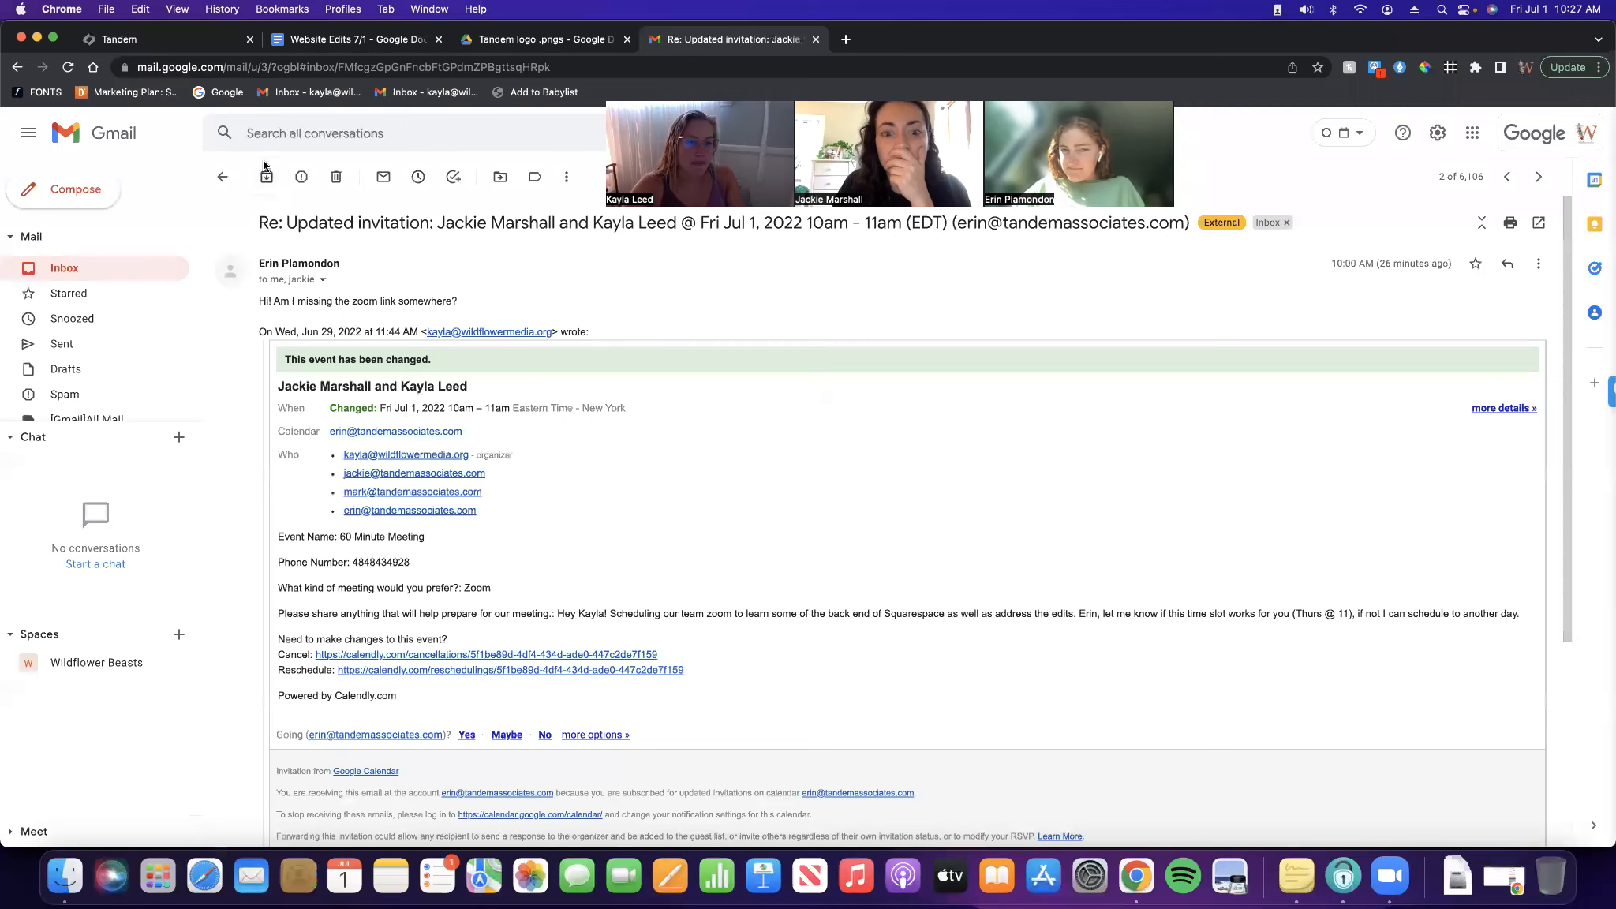
left_click(337, 178)
Search mail for 'tandem logo' and download FourColor.png from the One more request thread
left_click(376, 130)
type("tandem logo")
key("Return")
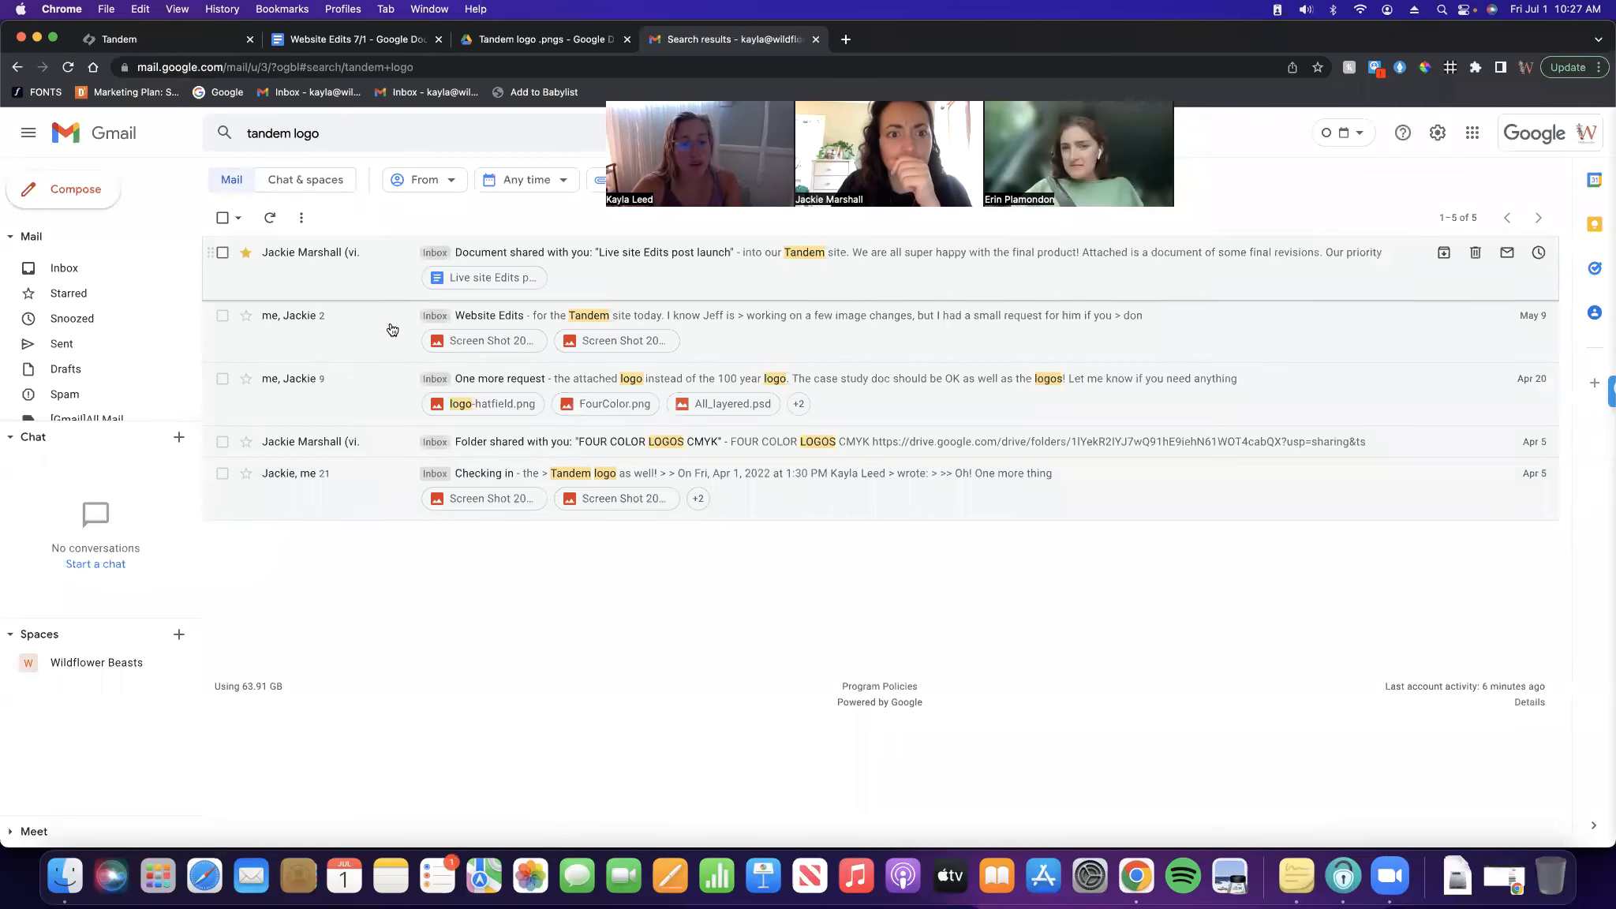
left_click(367, 403)
scroll(474, 513, "down", 3)
left_click(454, 541)
key("Escape")
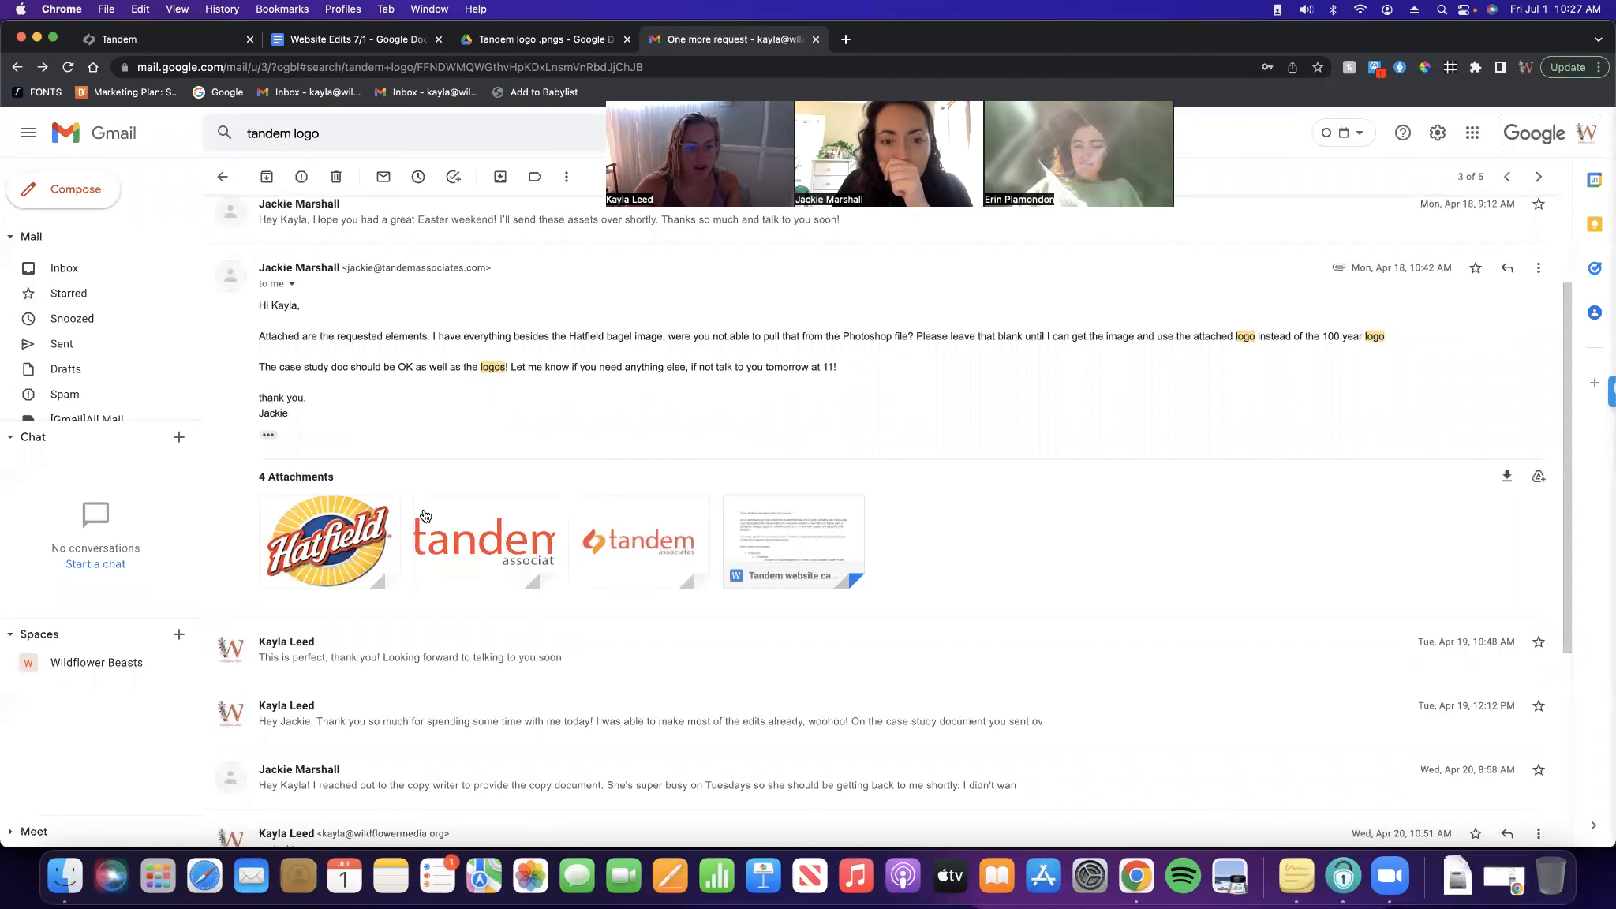
left_click(453, 564)
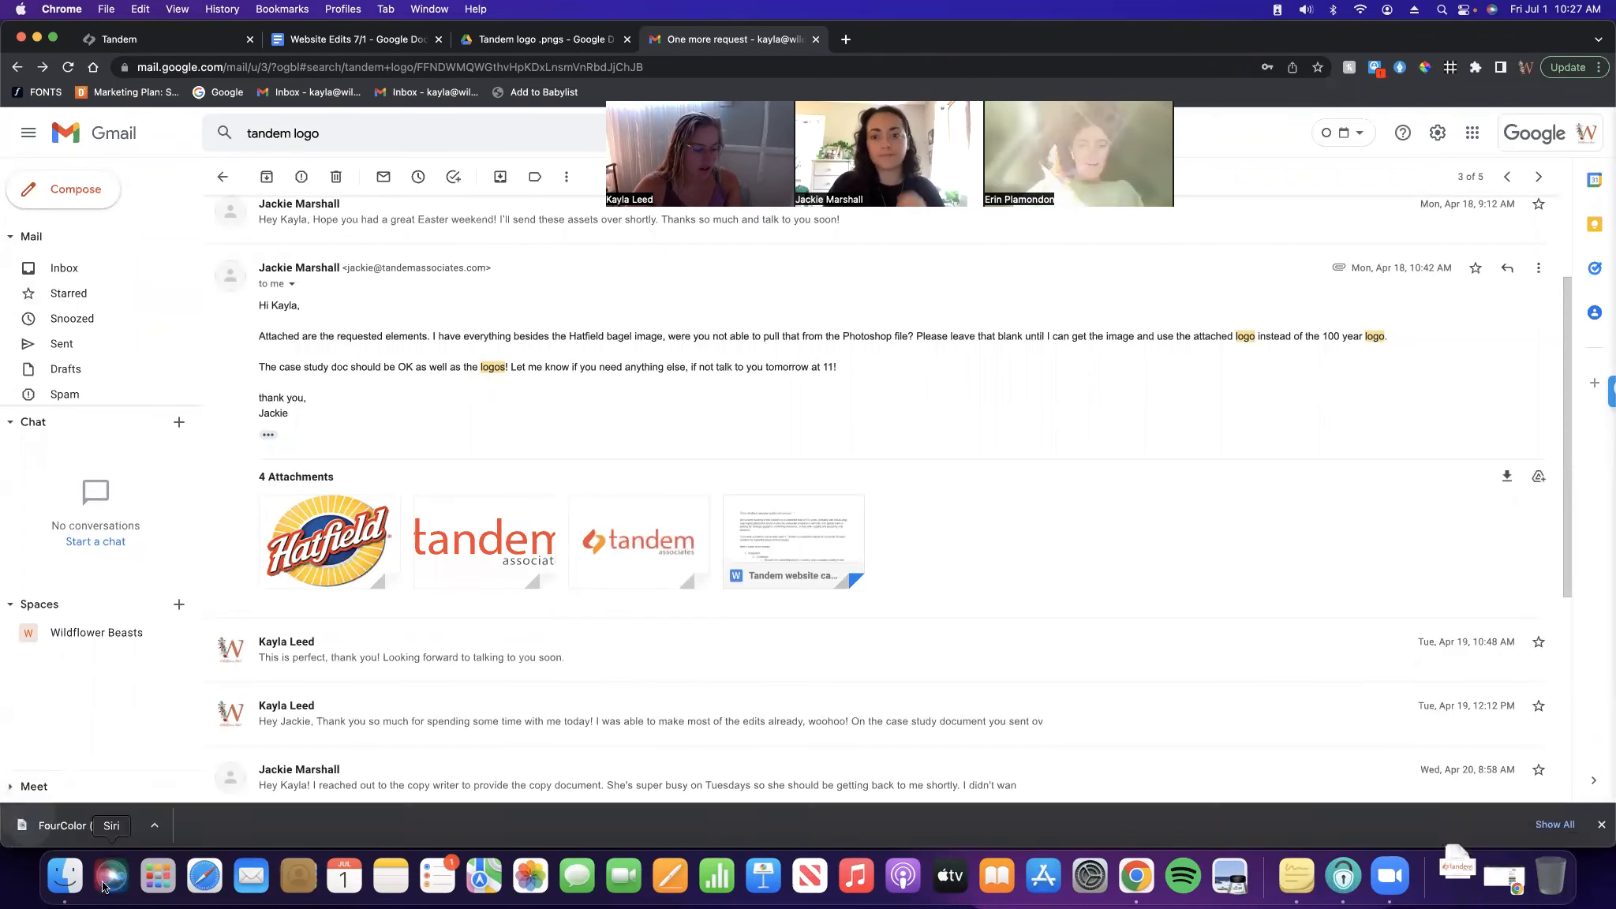
Show the Downloads folder in Finder and open FourColor (2).png with Preview
left_click(65, 876)
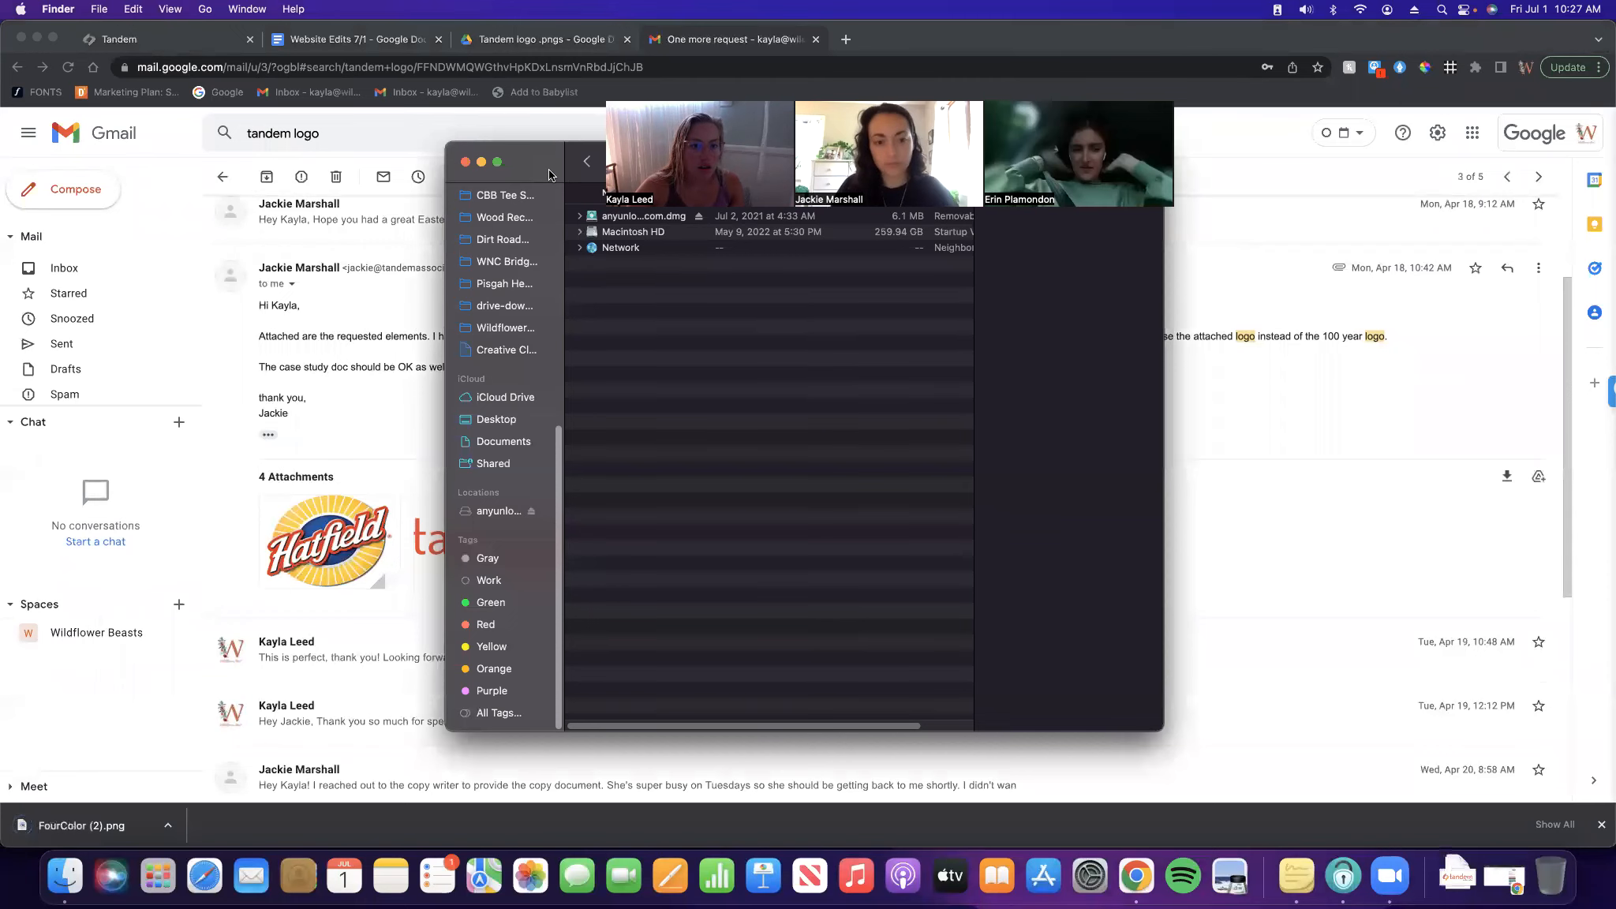
left_click_drag(550, 174, 205, 96)
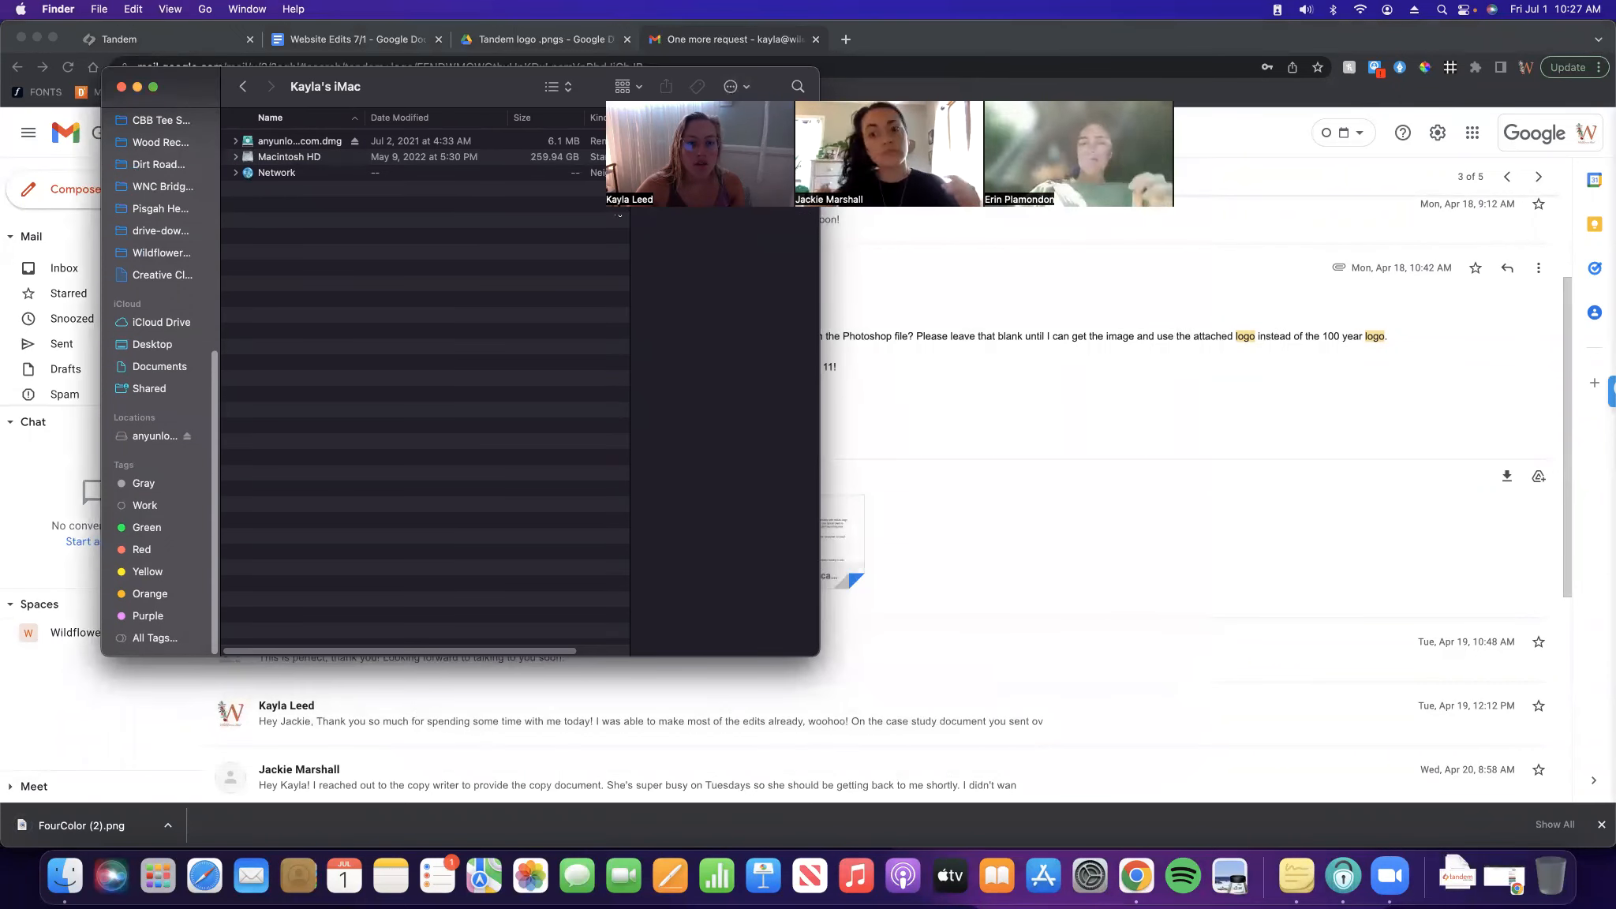
scroll(211, 284, "up", 10)
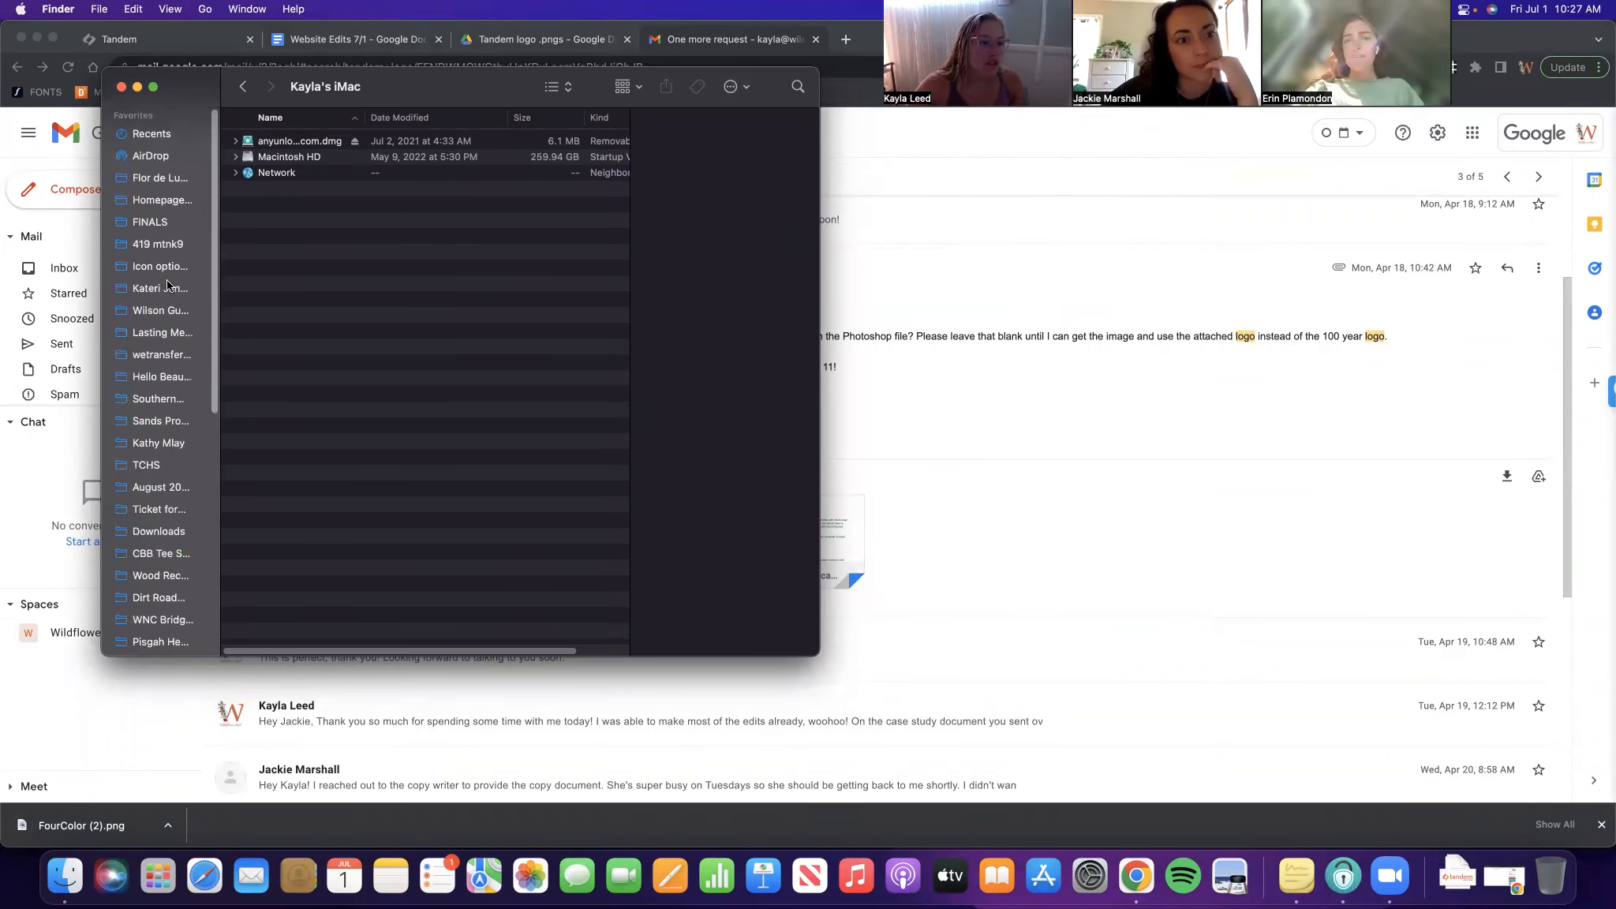
left_click(204, 9)
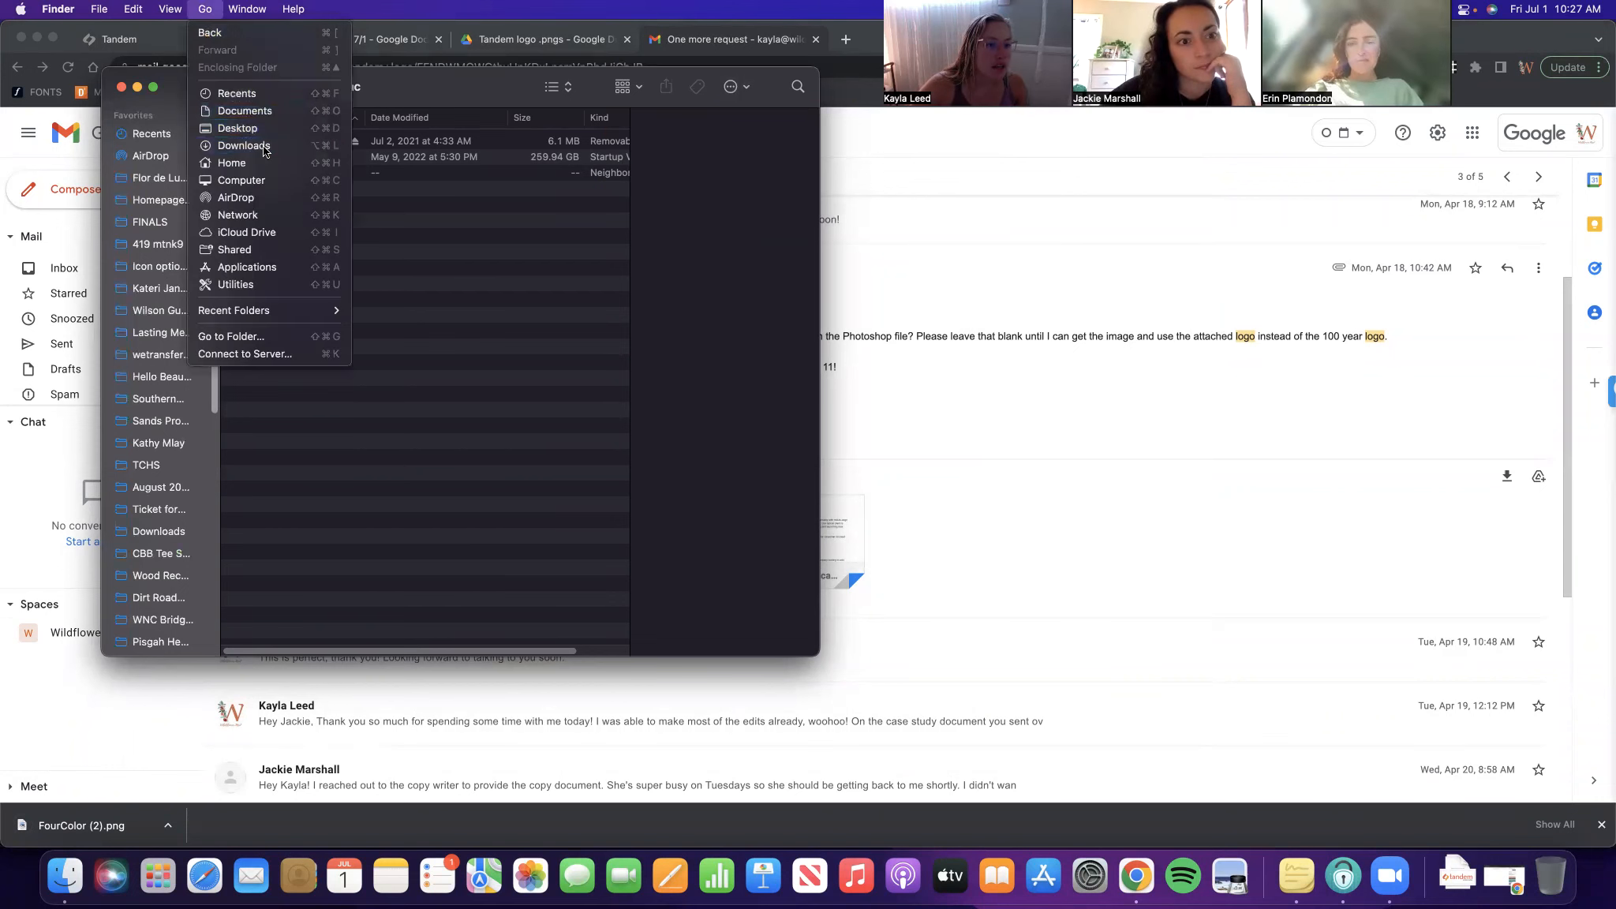
left_click(241, 145)
right_click(317, 142)
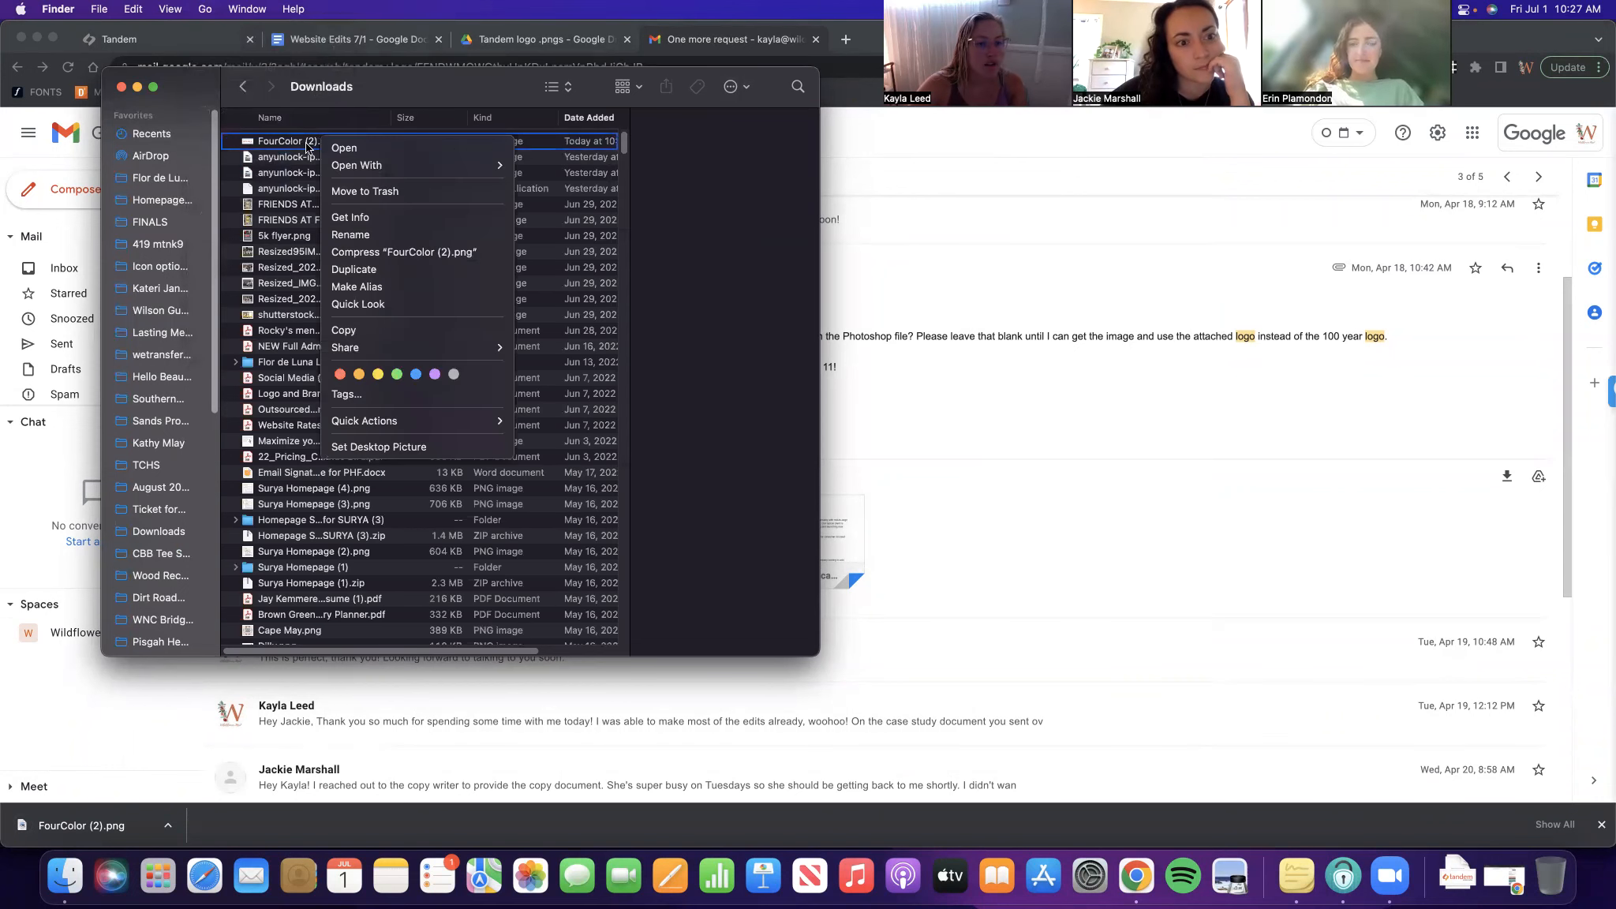
left_click(305, 146)
left_click(305, 143)
right_click(306, 143)
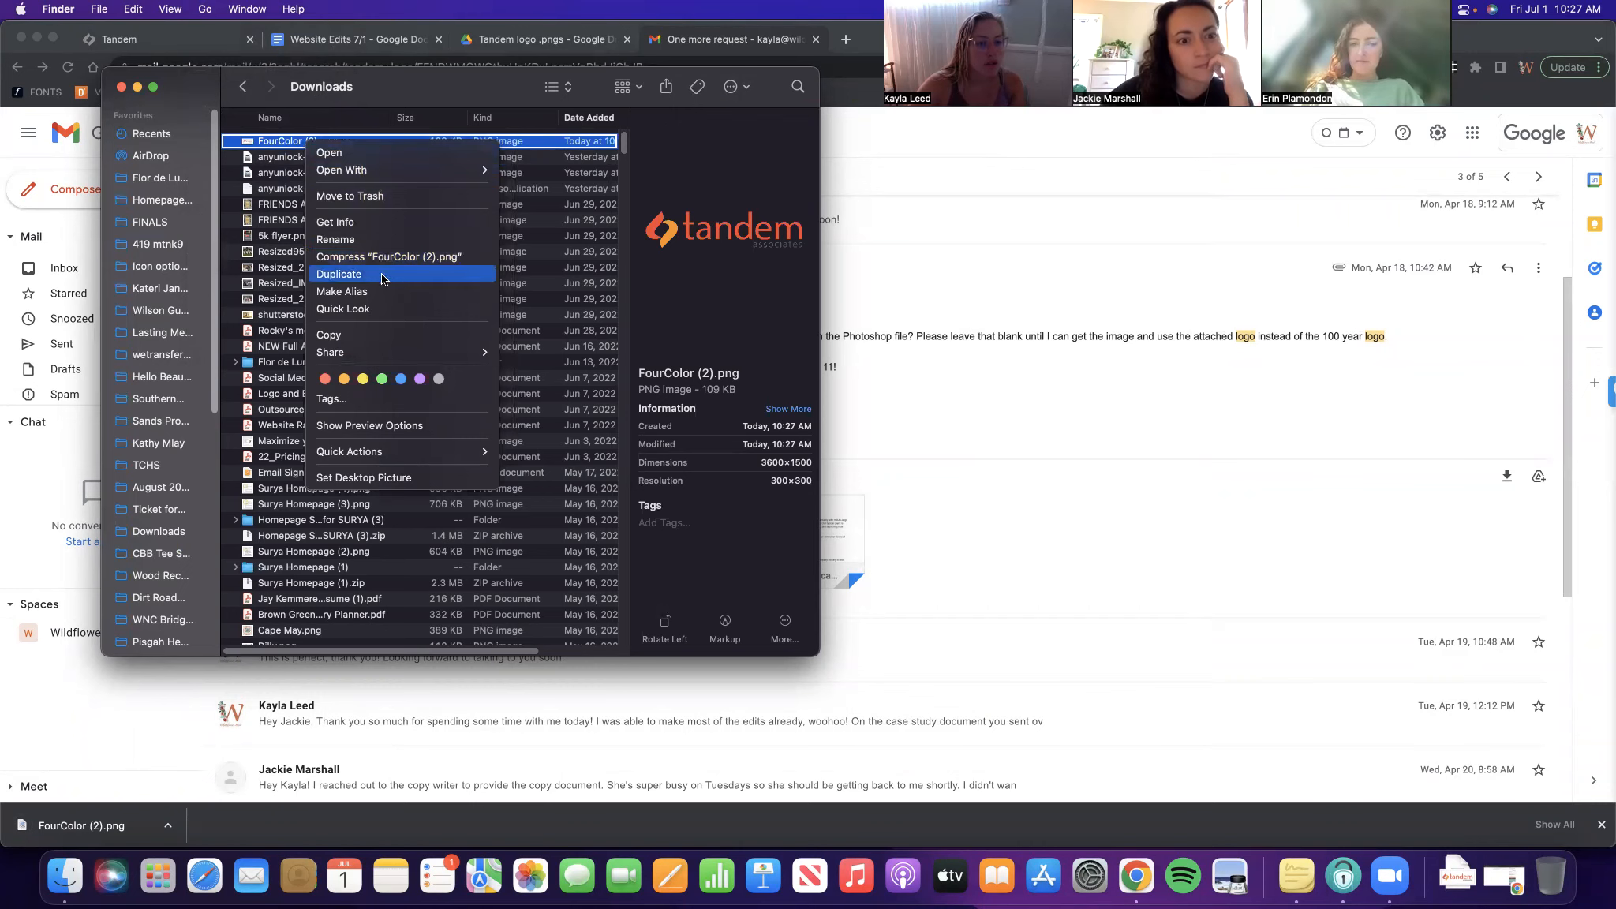
mouse_move(442, 169)
left_click(544, 171)
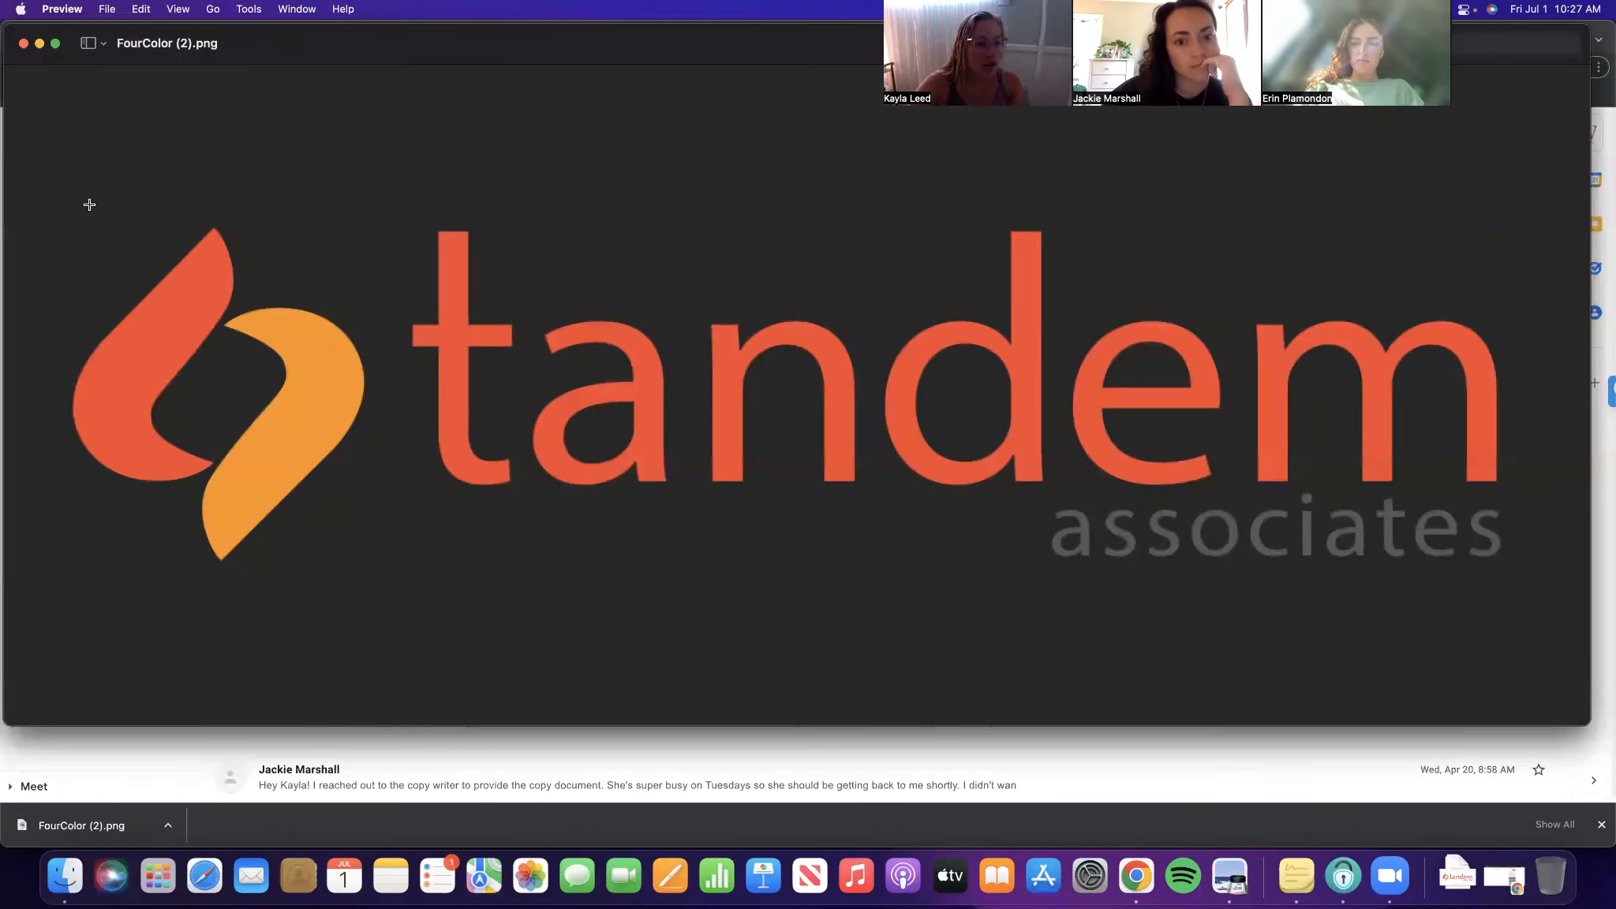
Crop the image to just the red-and-orange logo mark
left_click_drag(89, 204, 381, 583)
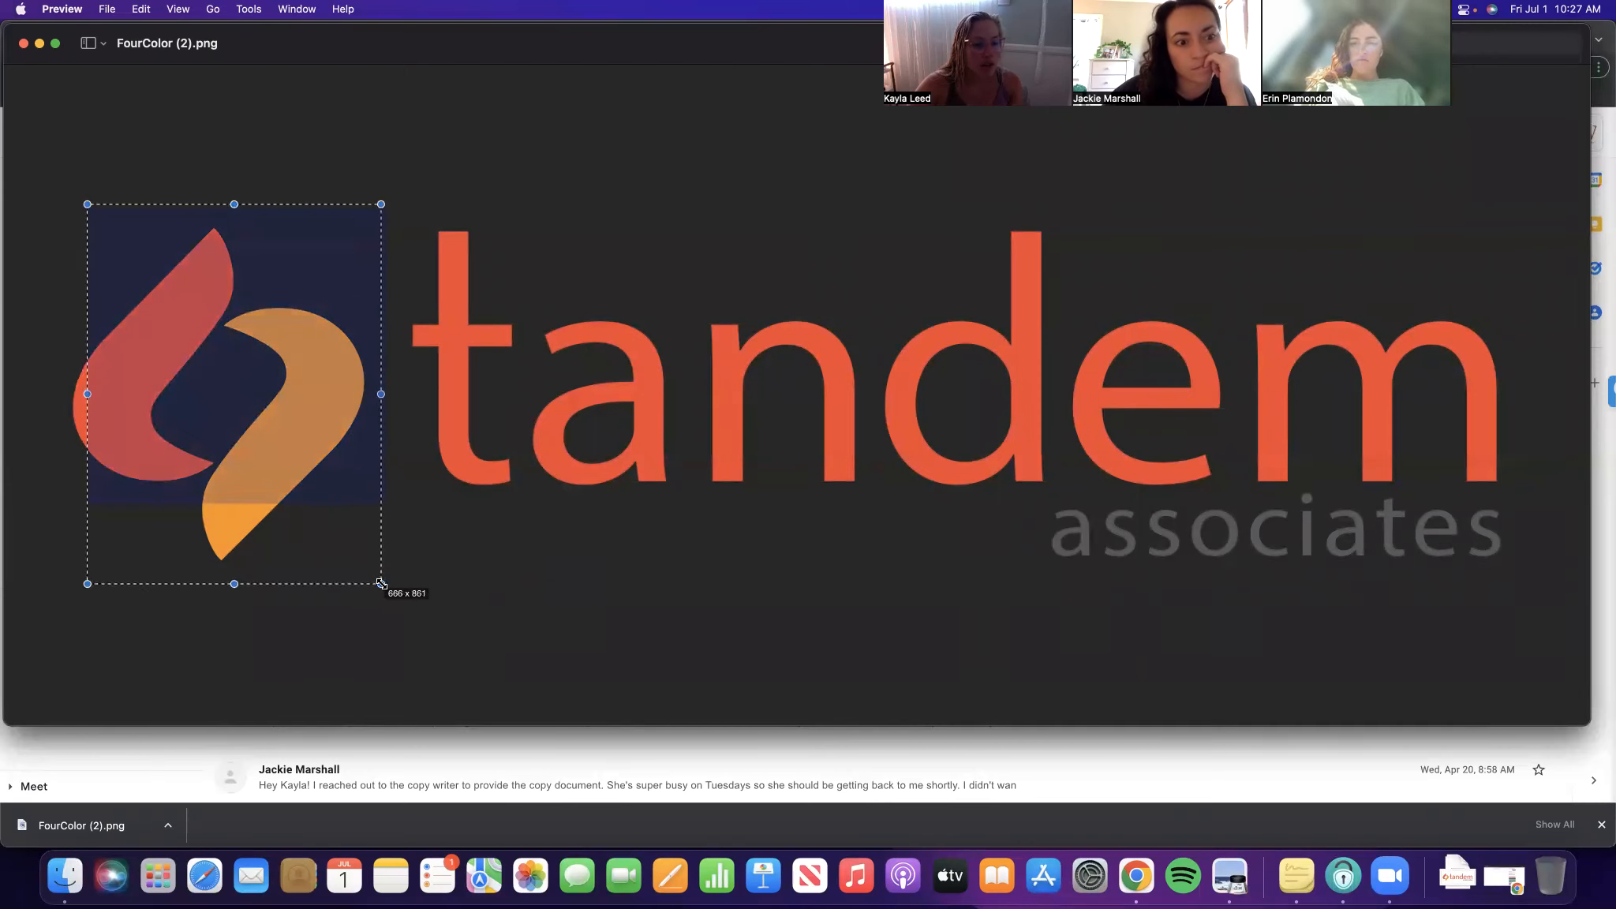
left_click_drag(88, 394, 49, 402)
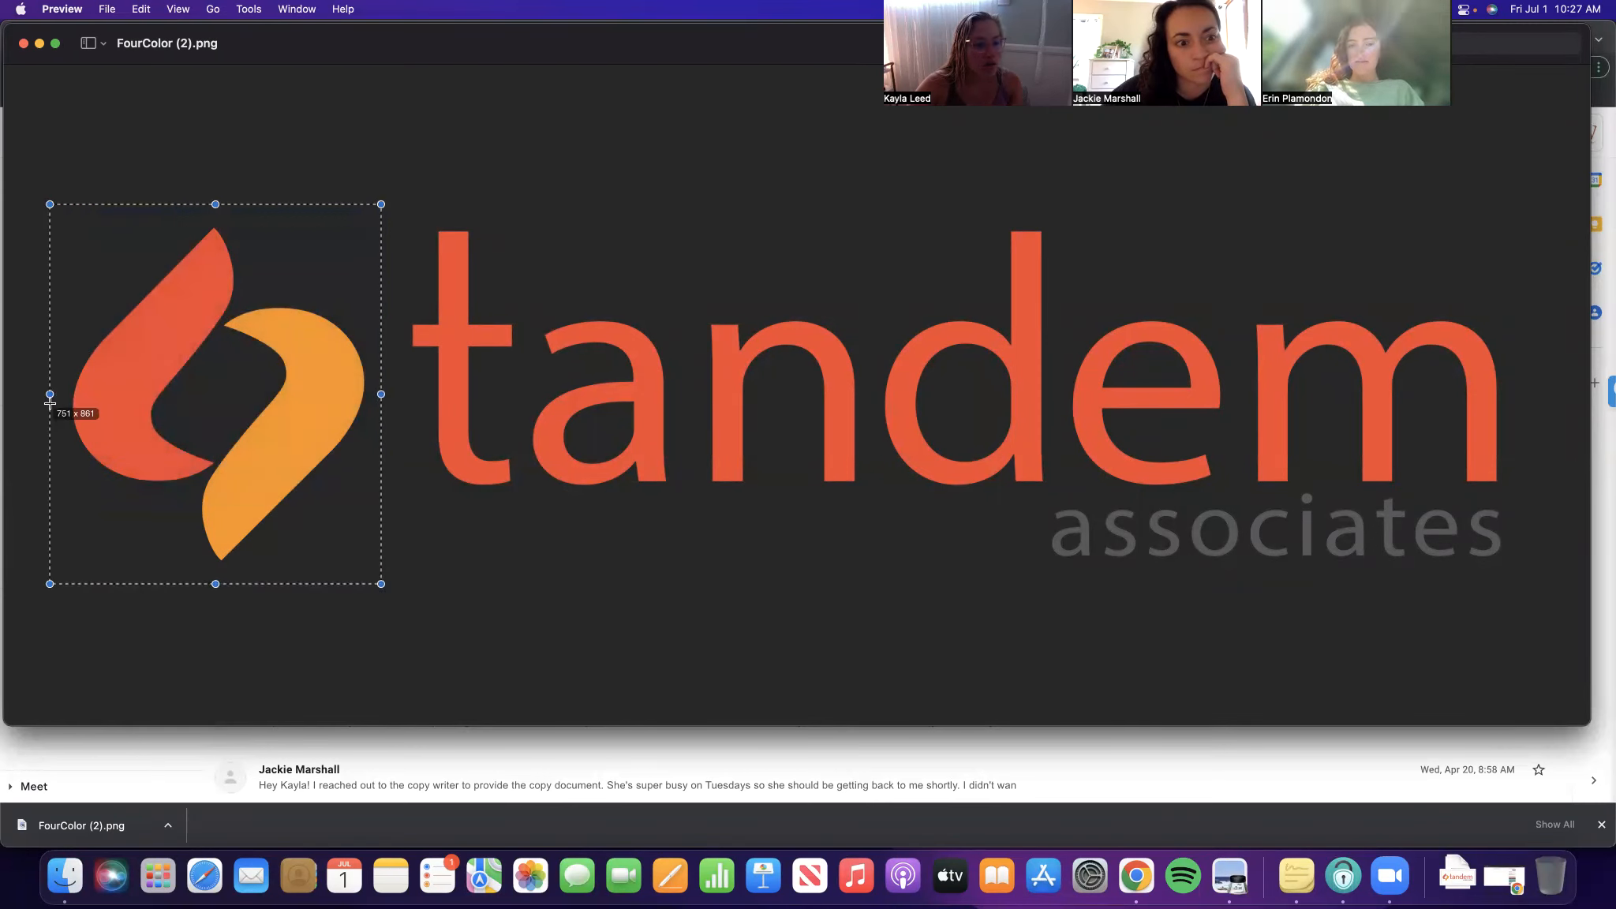
left_click_drag(215, 205, 215, 222)
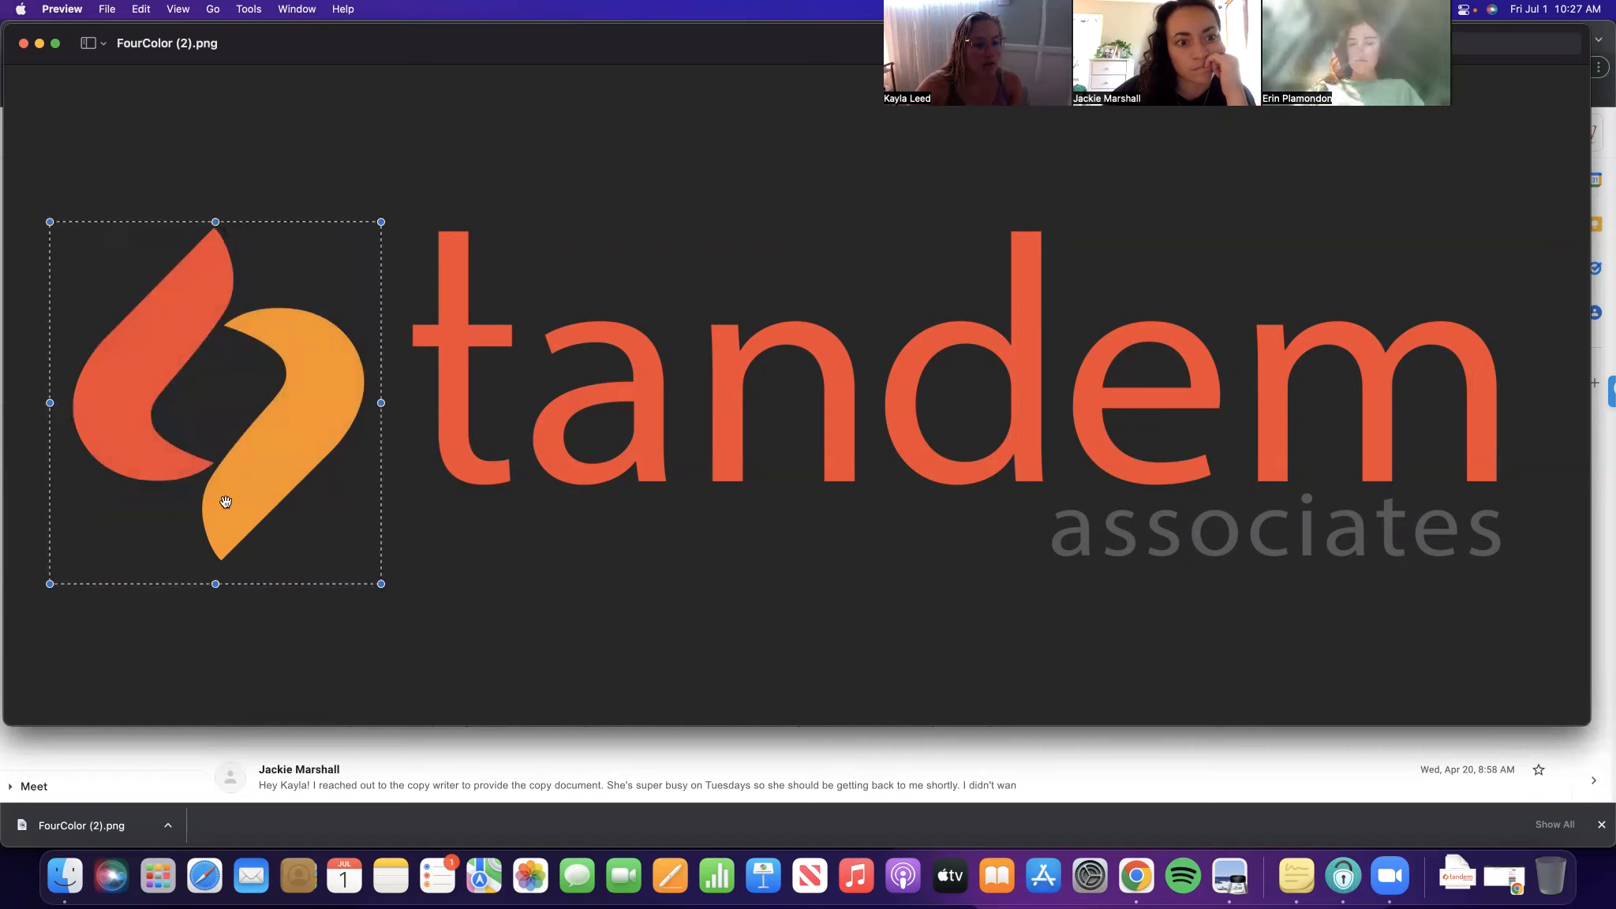
left_click_drag(215, 583, 215, 566)
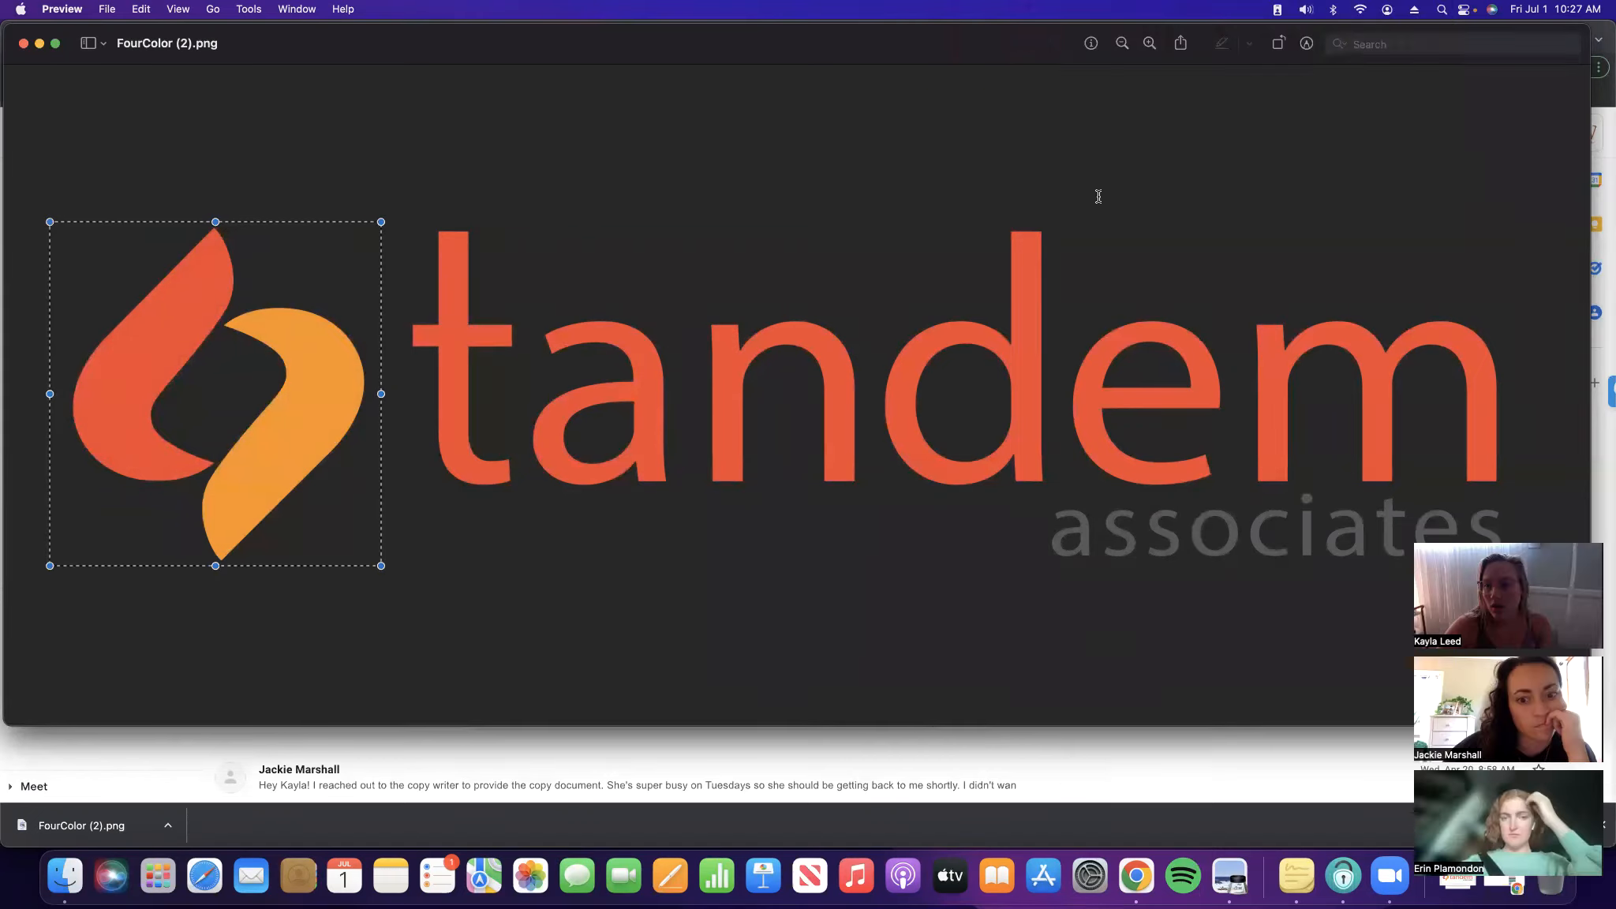
left_click(1307, 44)
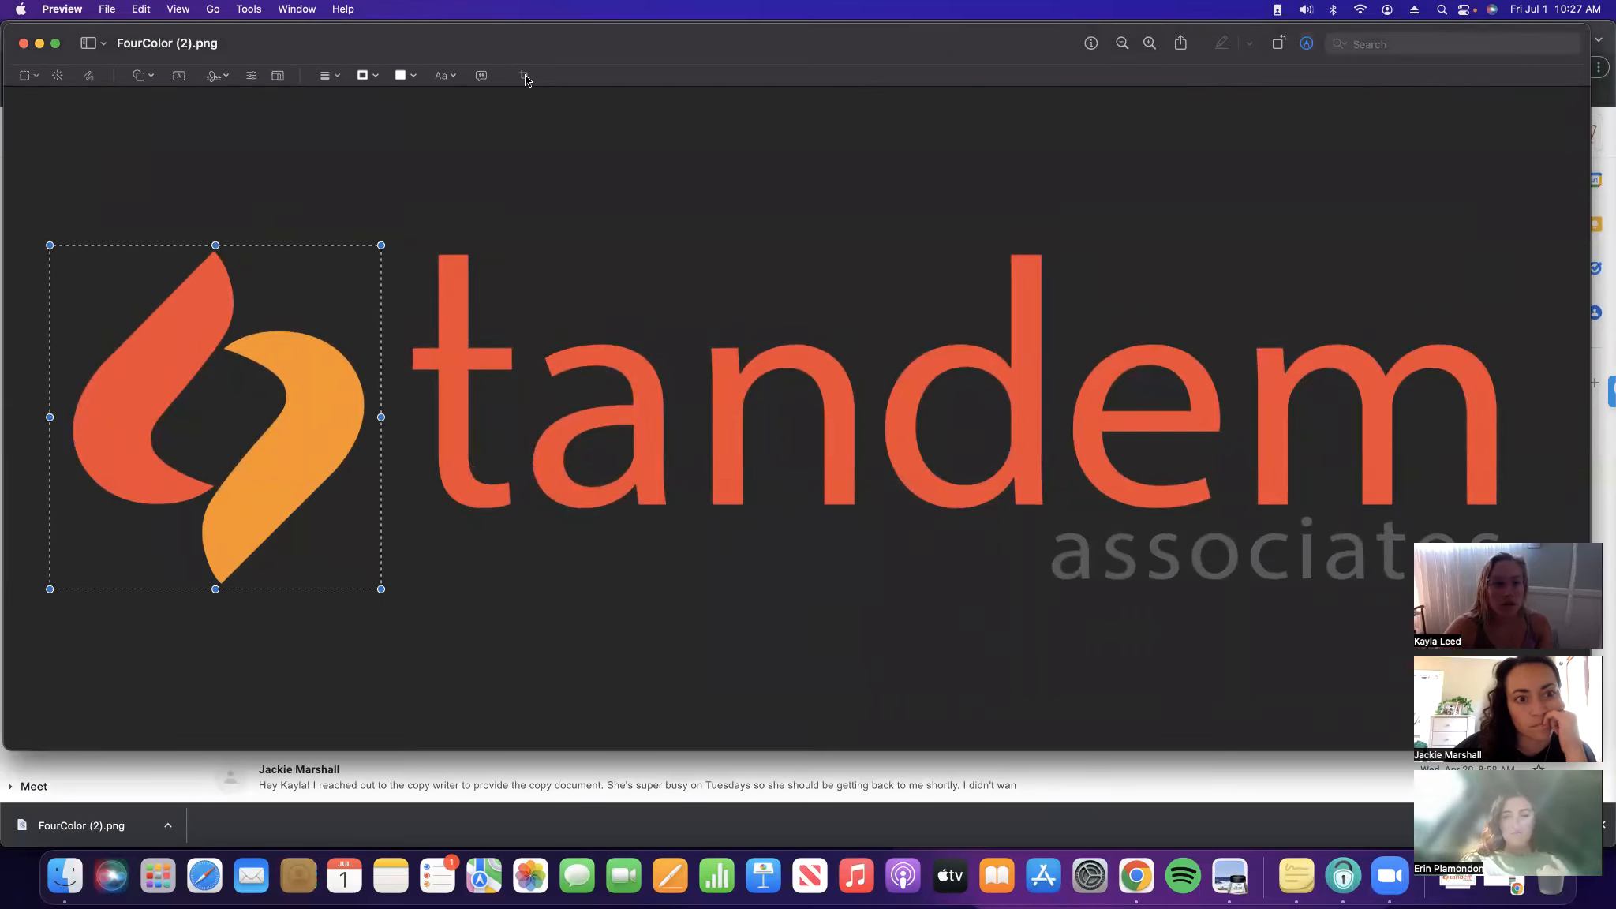
left_click(524, 75)
Resize the cropped image to a width of 250 pixels
left_click(107, 10)
mouse_move(248, 9)
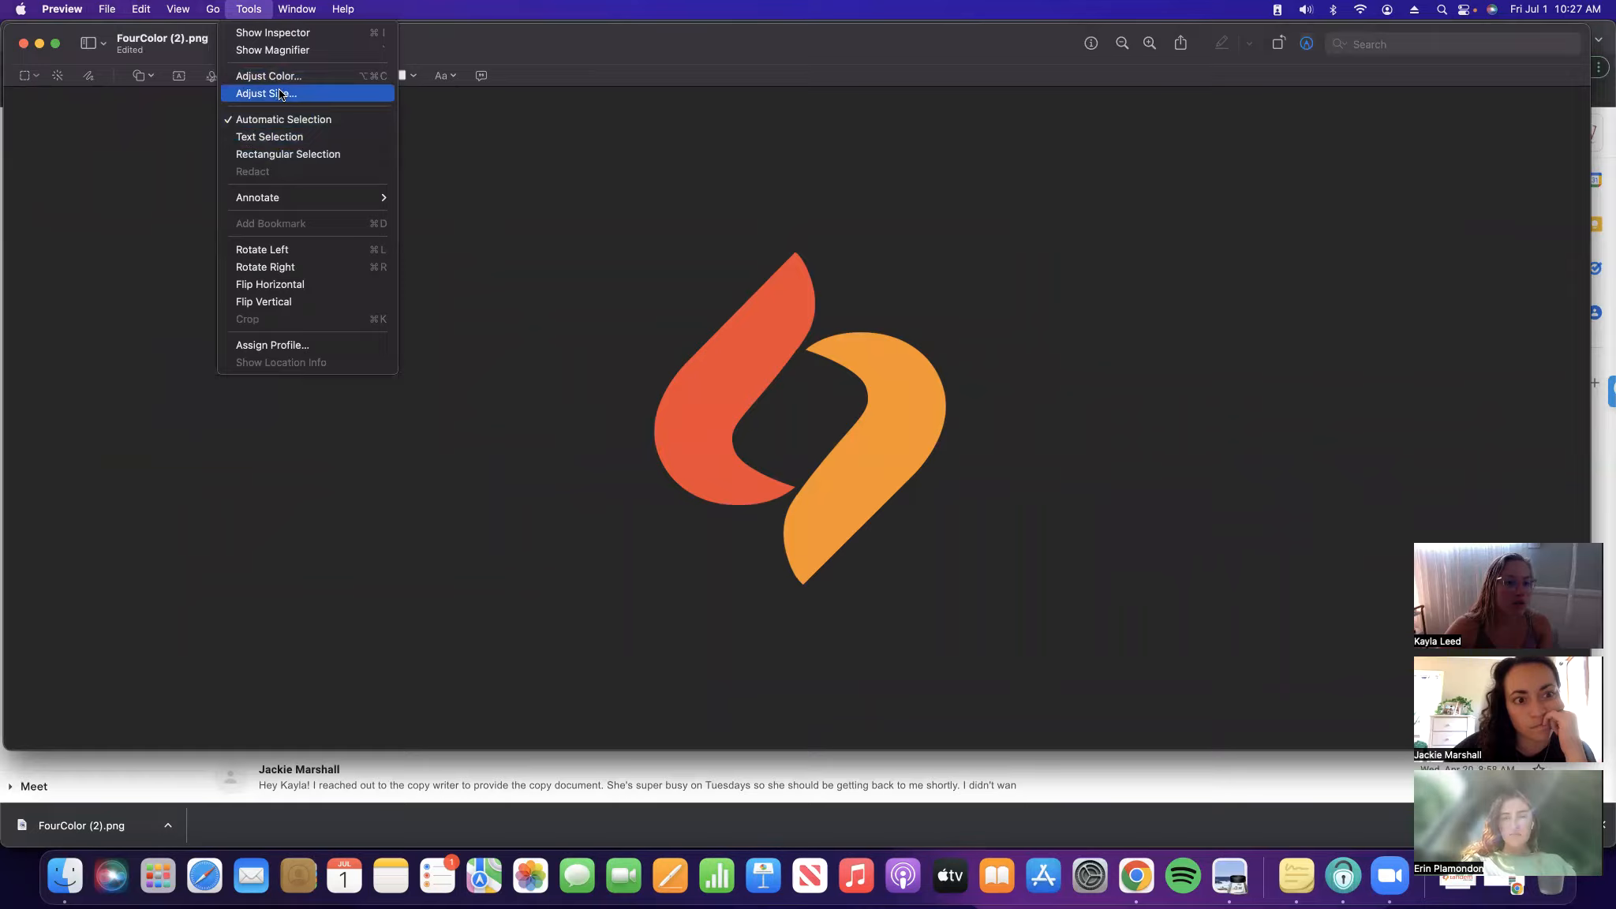
left_click(280, 95)
double_click(800, 308)
type("250")
left_click(931, 516)
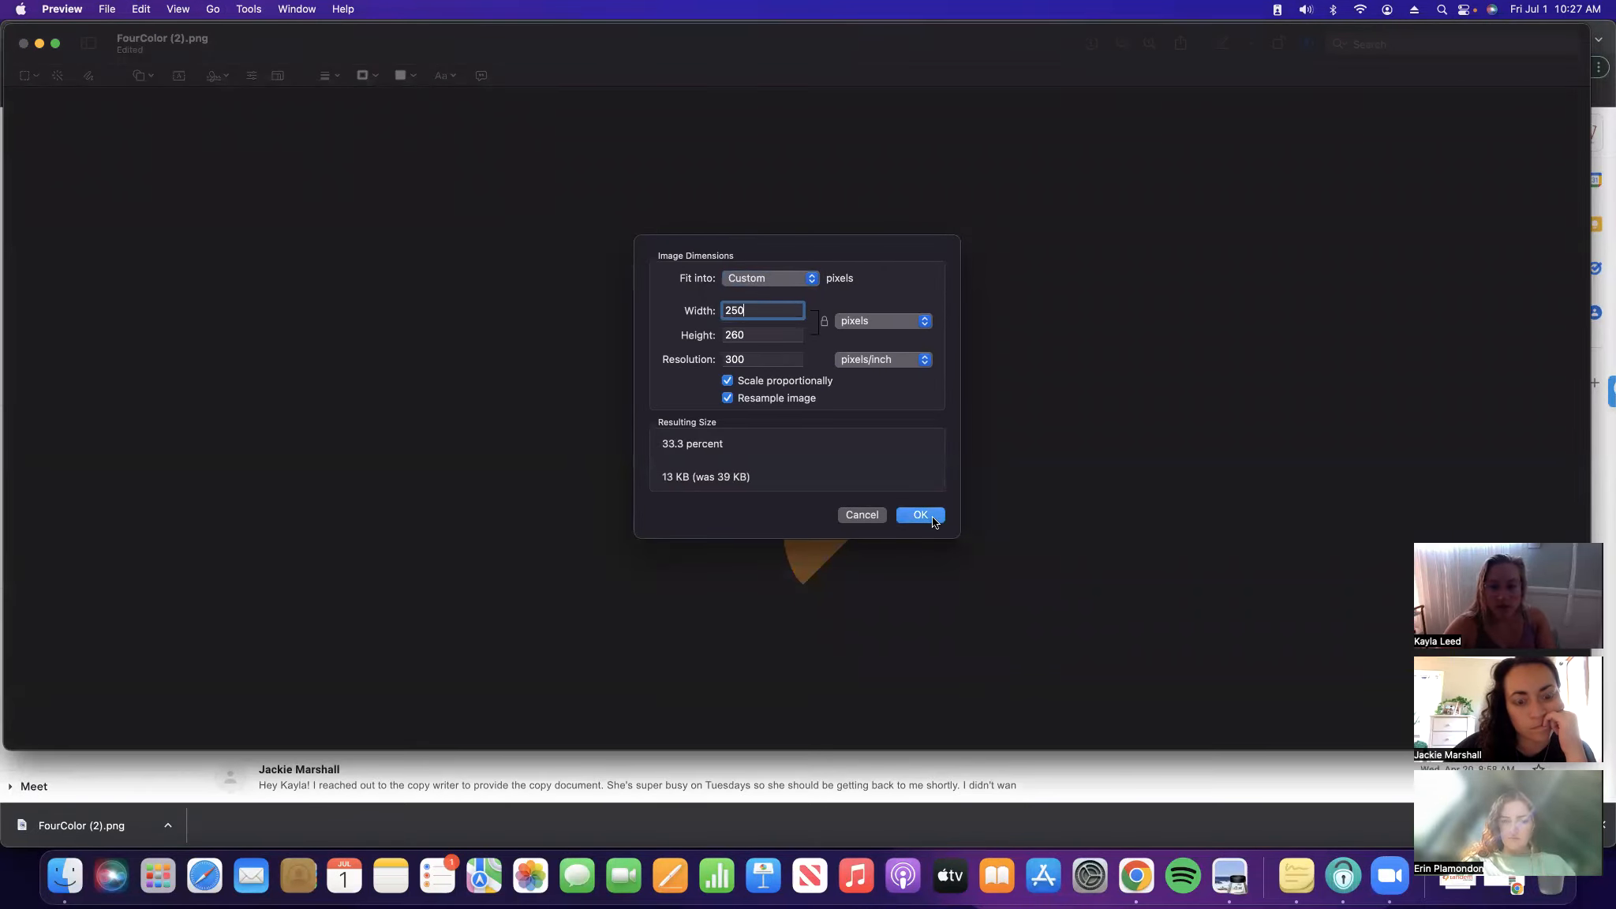
Rename the file to 'Tandem Color Favicon' and save it
left_click(106, 8)
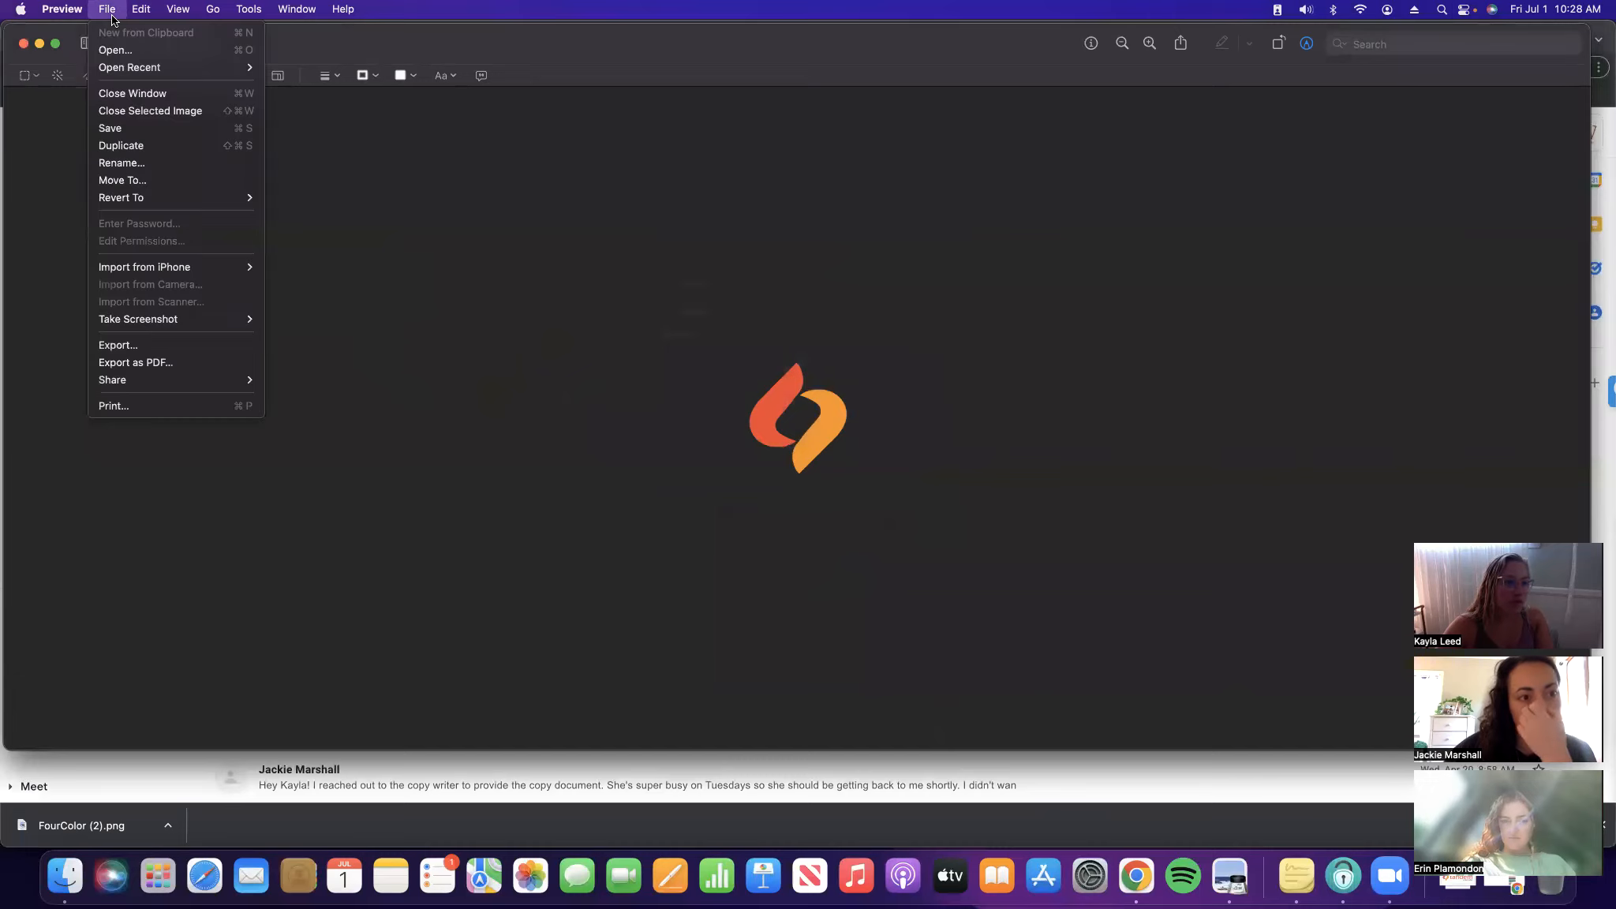
mouse_move(197, 197)
left_click(537, 151)
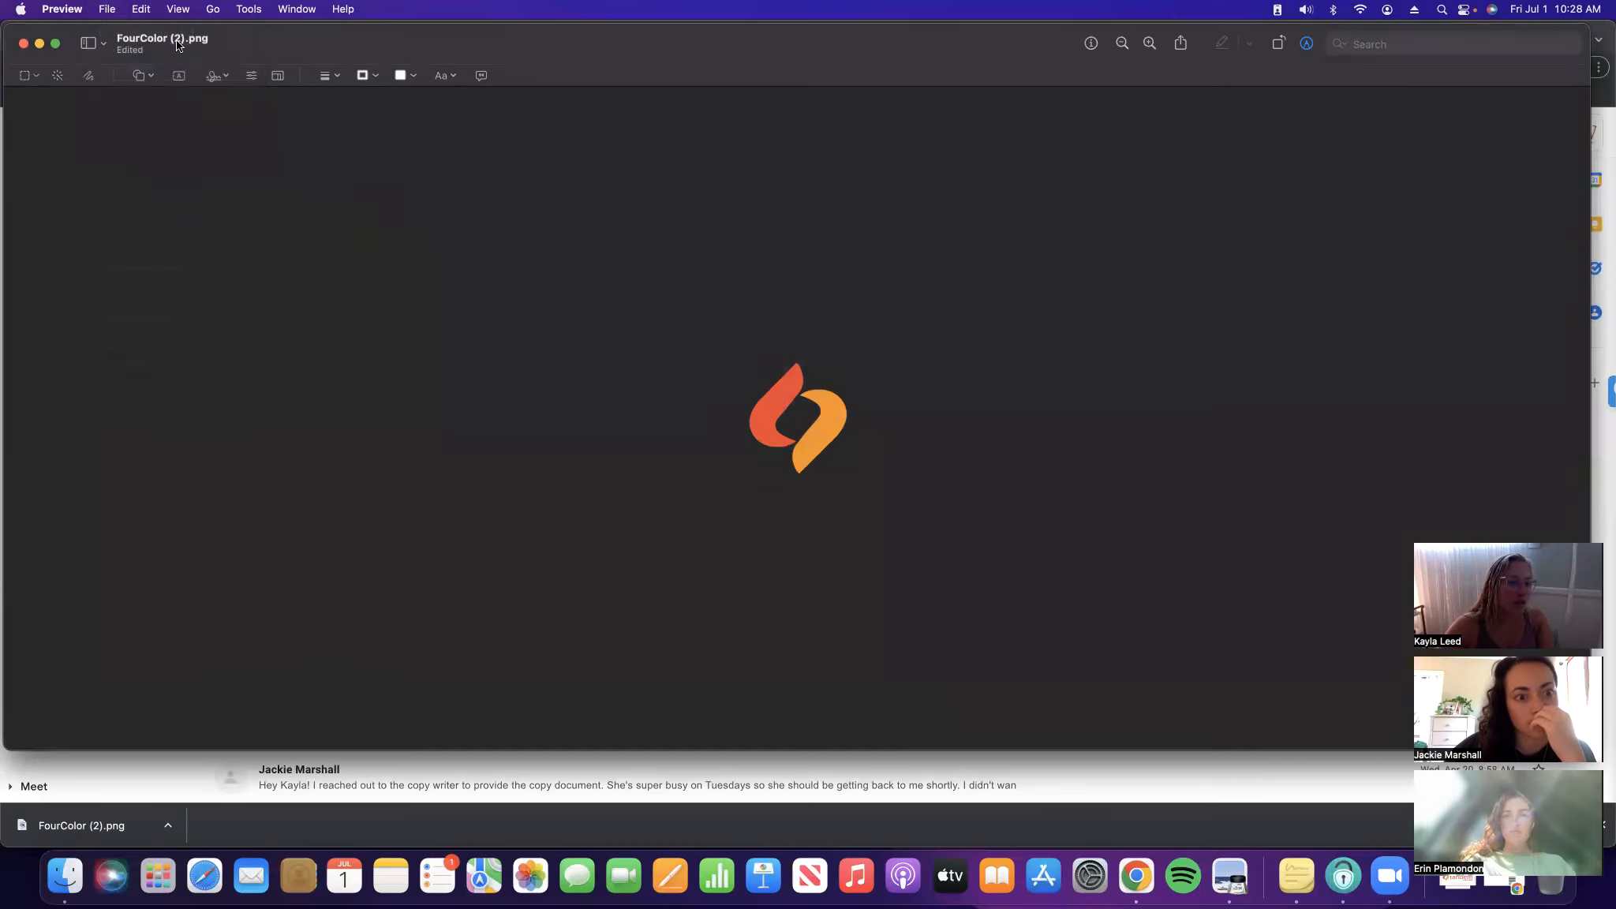
left_click(179, 43)
type("Tande")
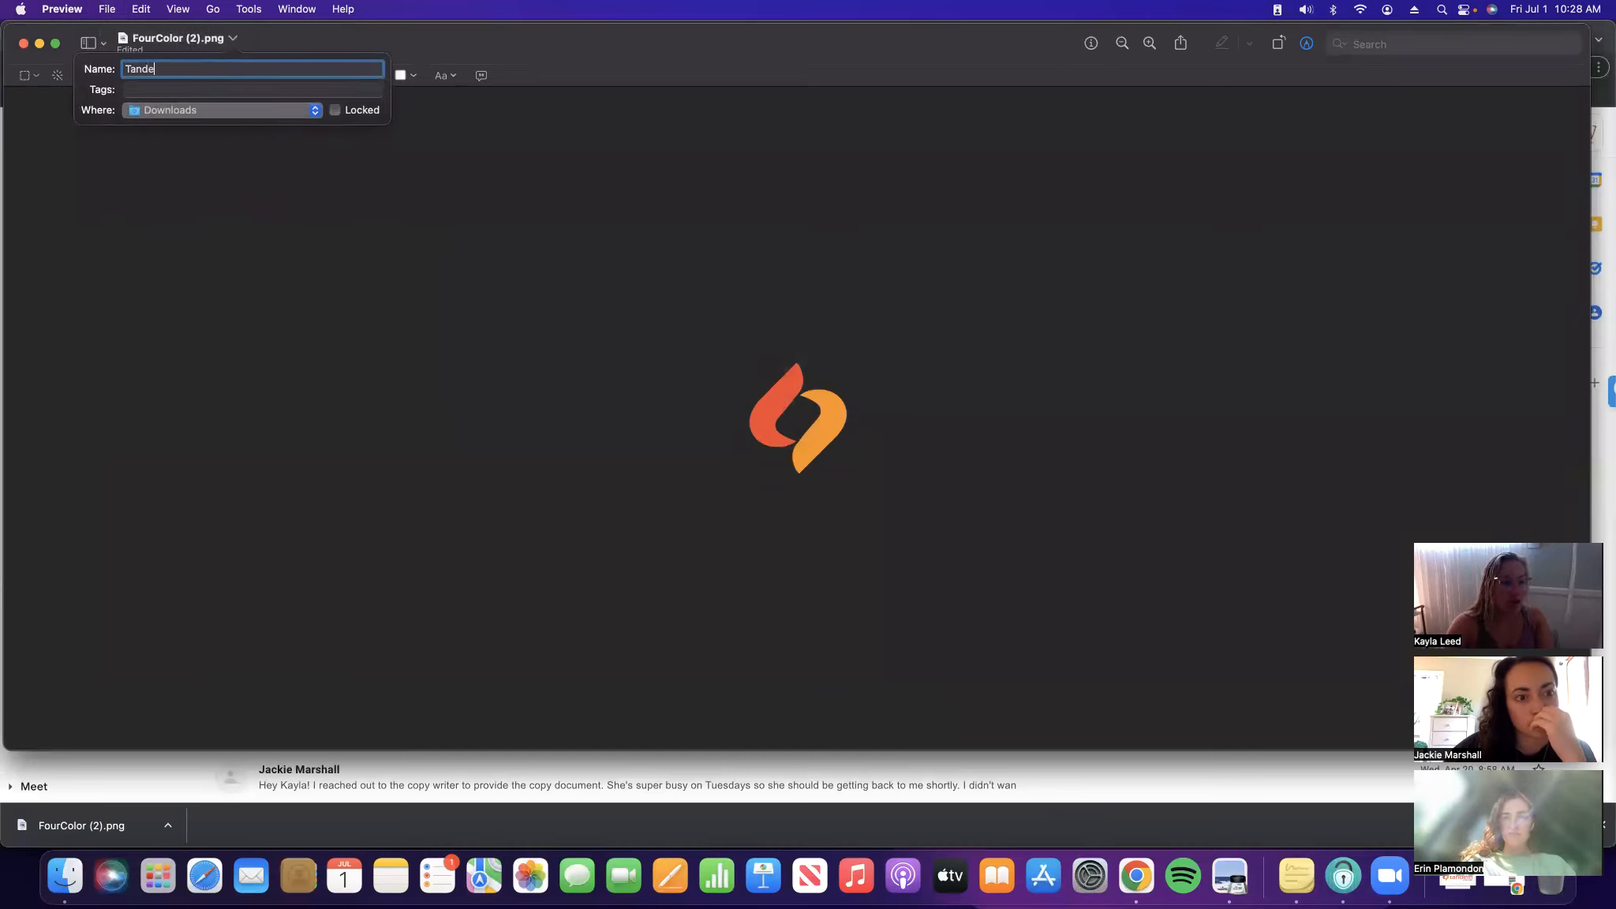
type("m Color Favicon")
key("Return")
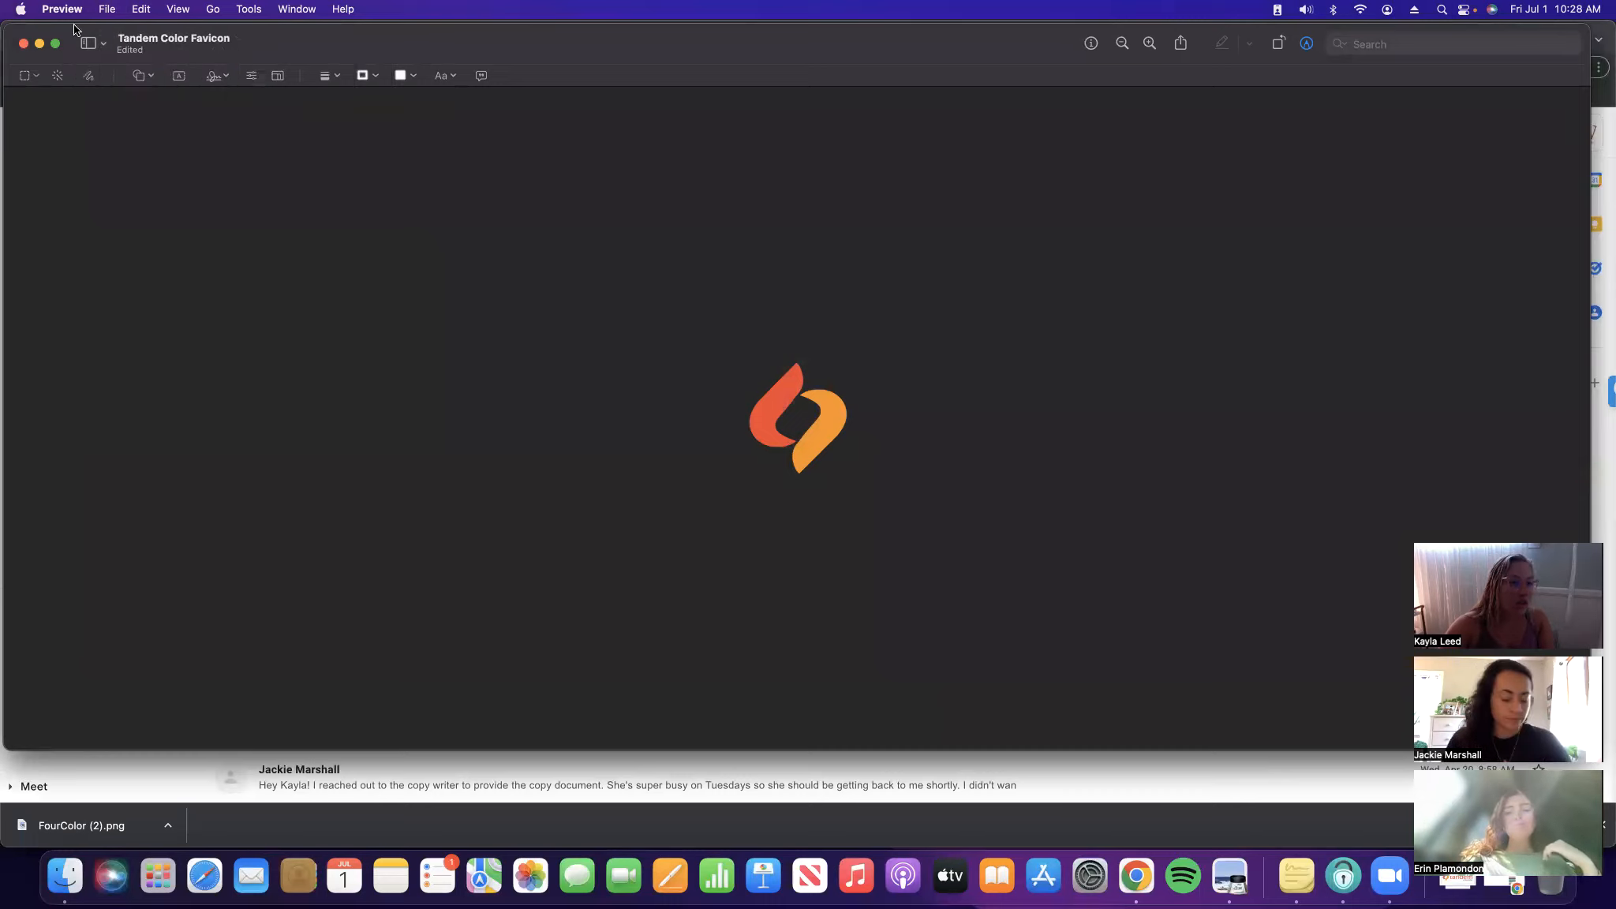
left_click(107, 8)
left_click(162, 129)
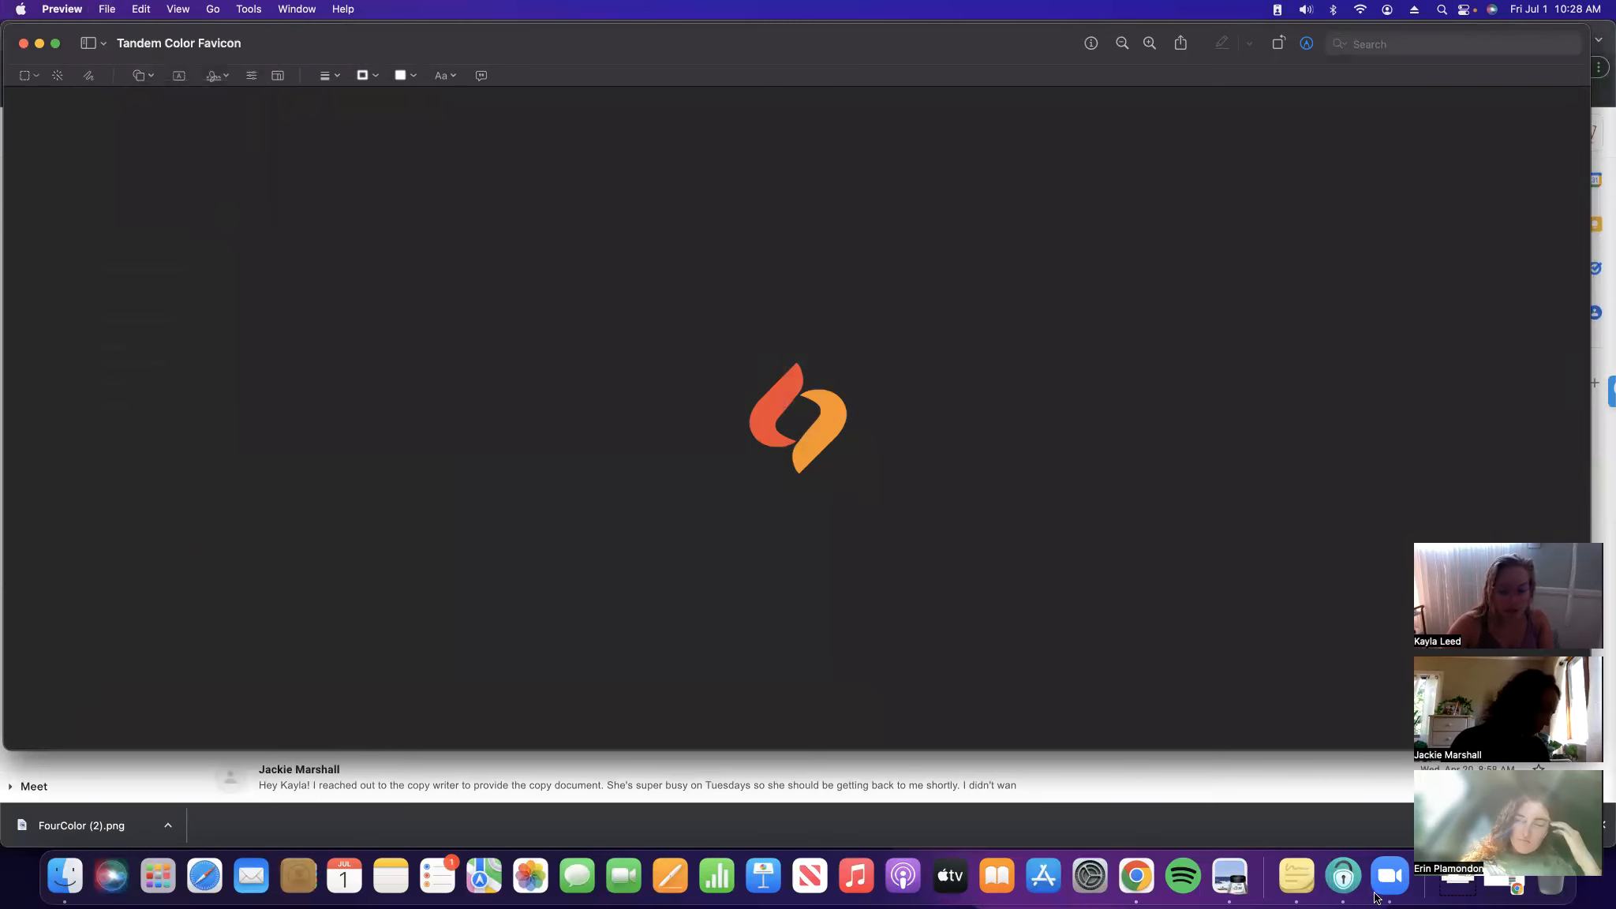
left_click(1168, 813)
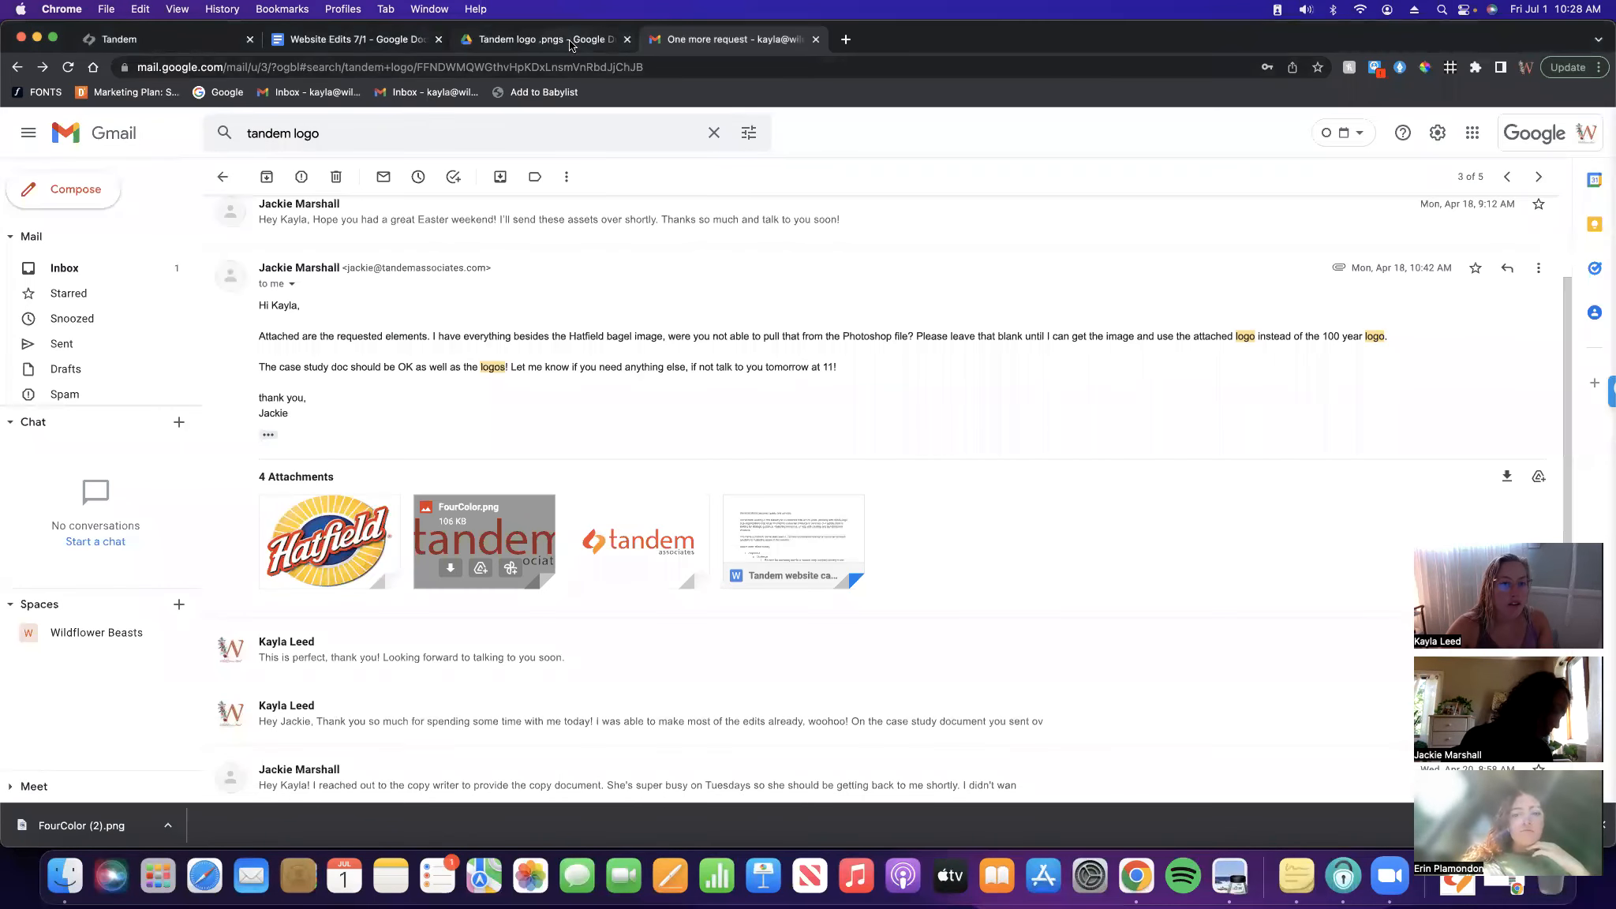
Close the image library and start uploading a replacement browser icon from the computer
left_click(221, 43)
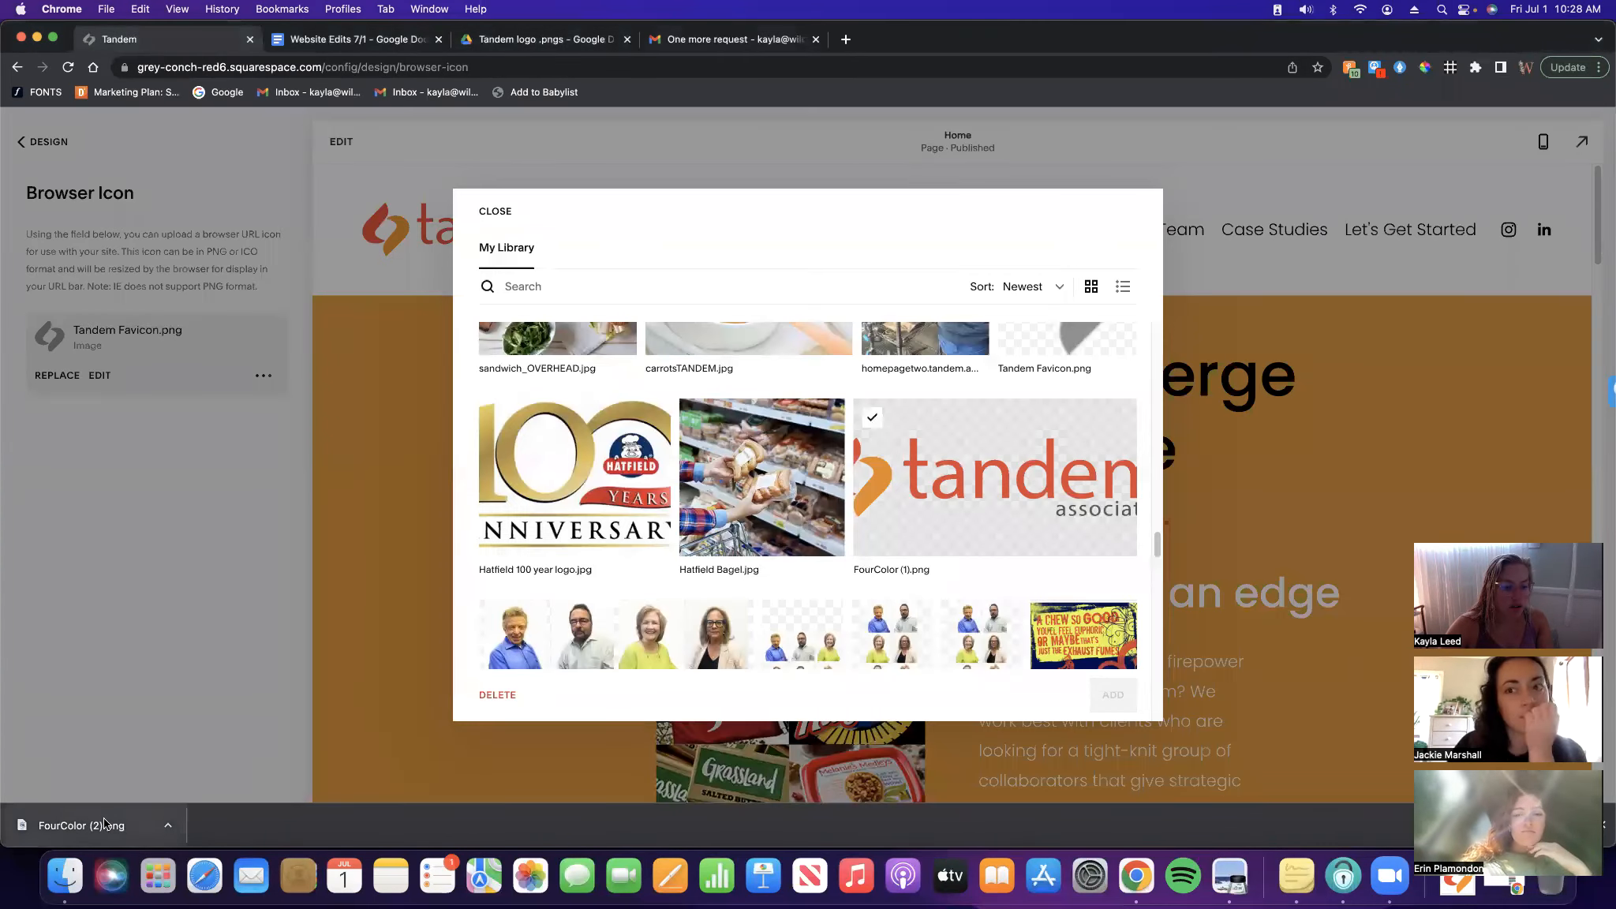
left_click(484, 219)
left_click(56, 375)
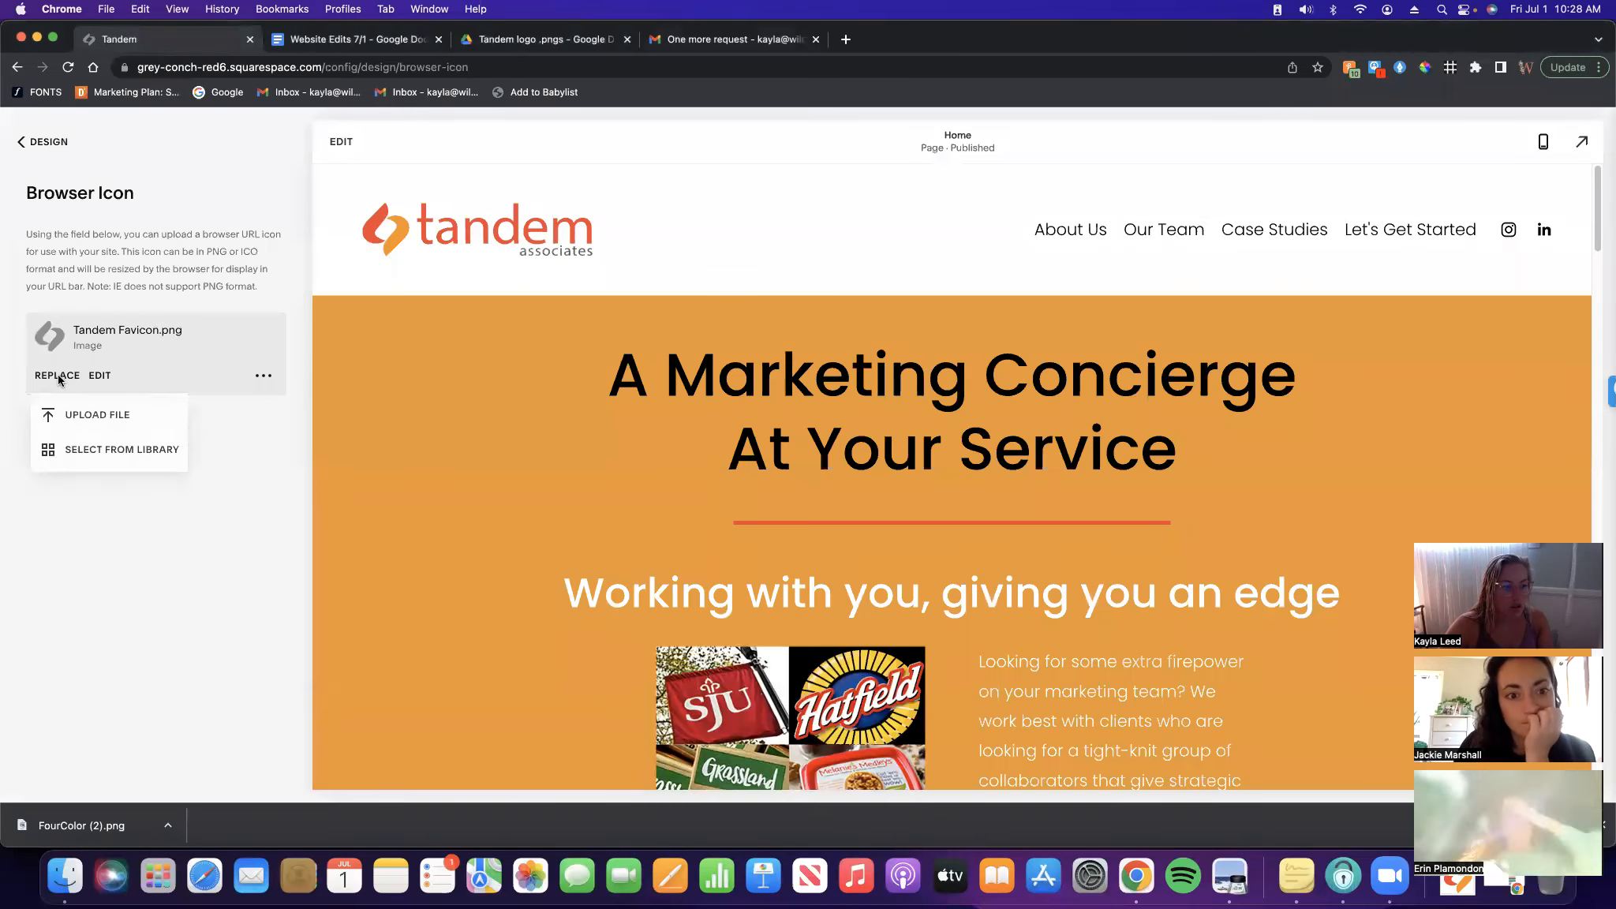
left_click(87, 415)
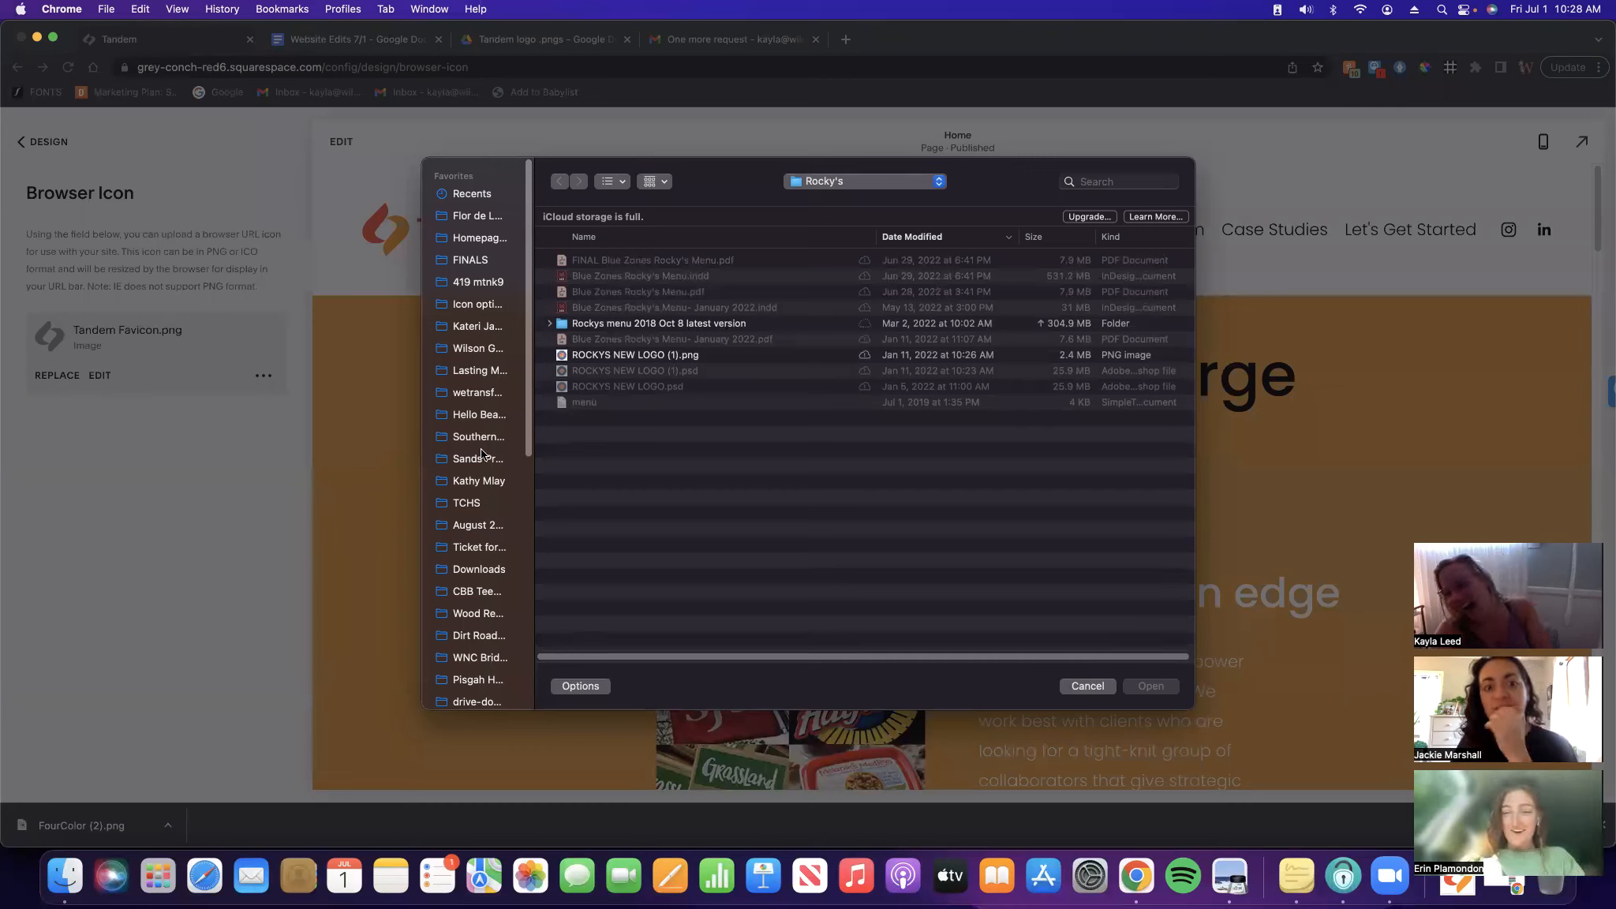
scroll(482, 520, "down", 10)
scroll(482, 520, "up", 10)
scroll(478, 515, "down", 10)
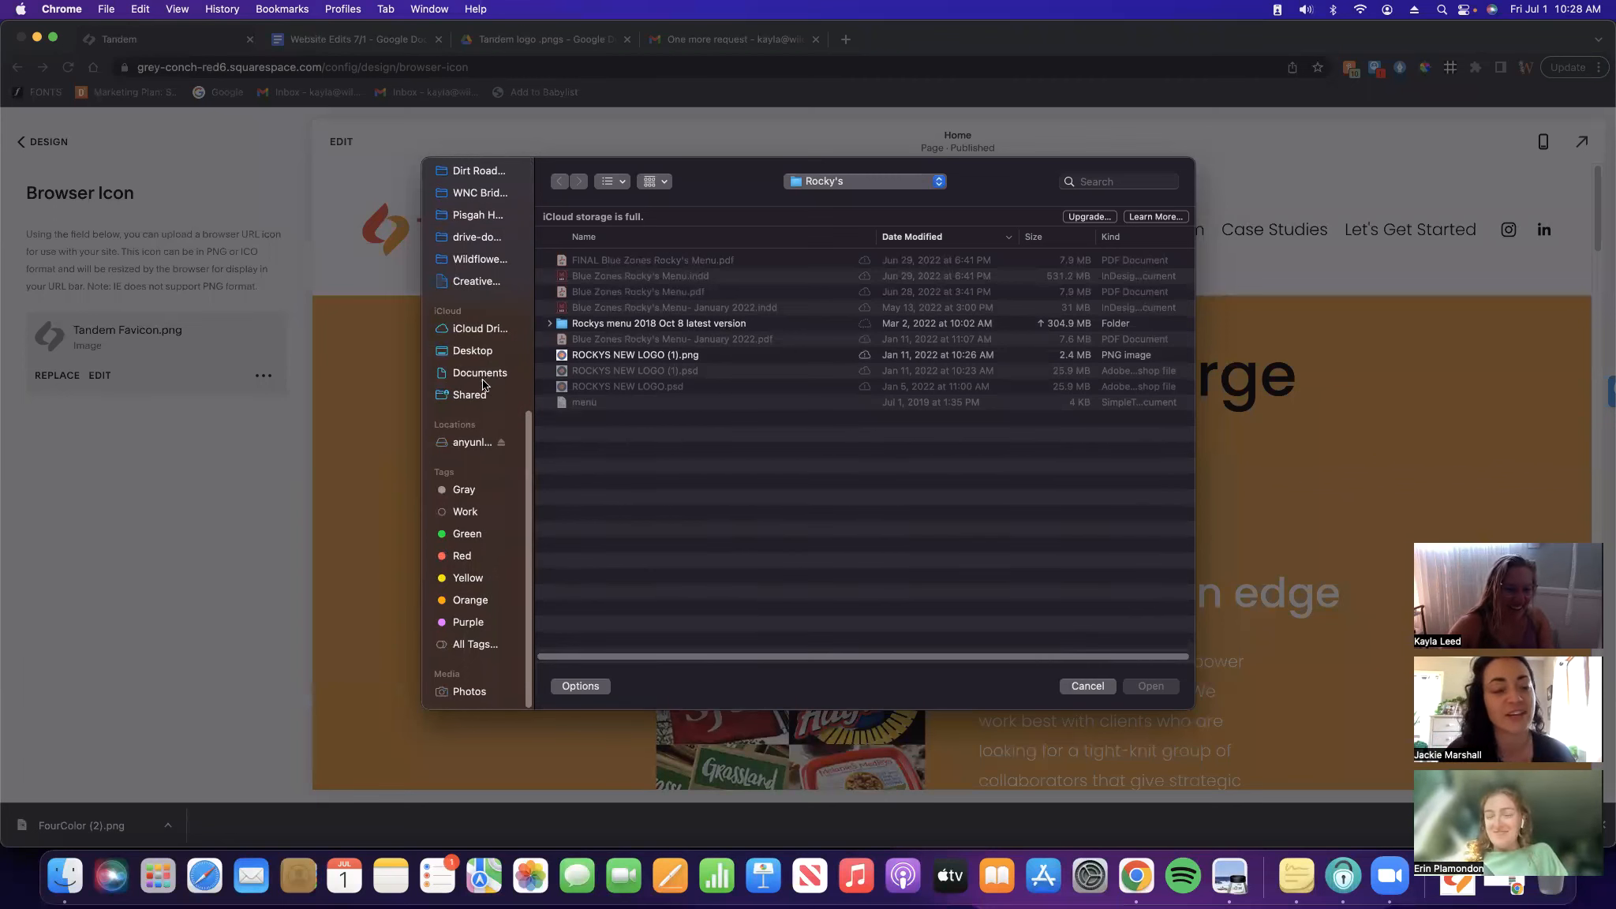
scroll(479, 353, "up", 10)
Upload Downloads/Tandem Color Favicon.png, save, and reload to confirm the new icon
left_click(895, 188)
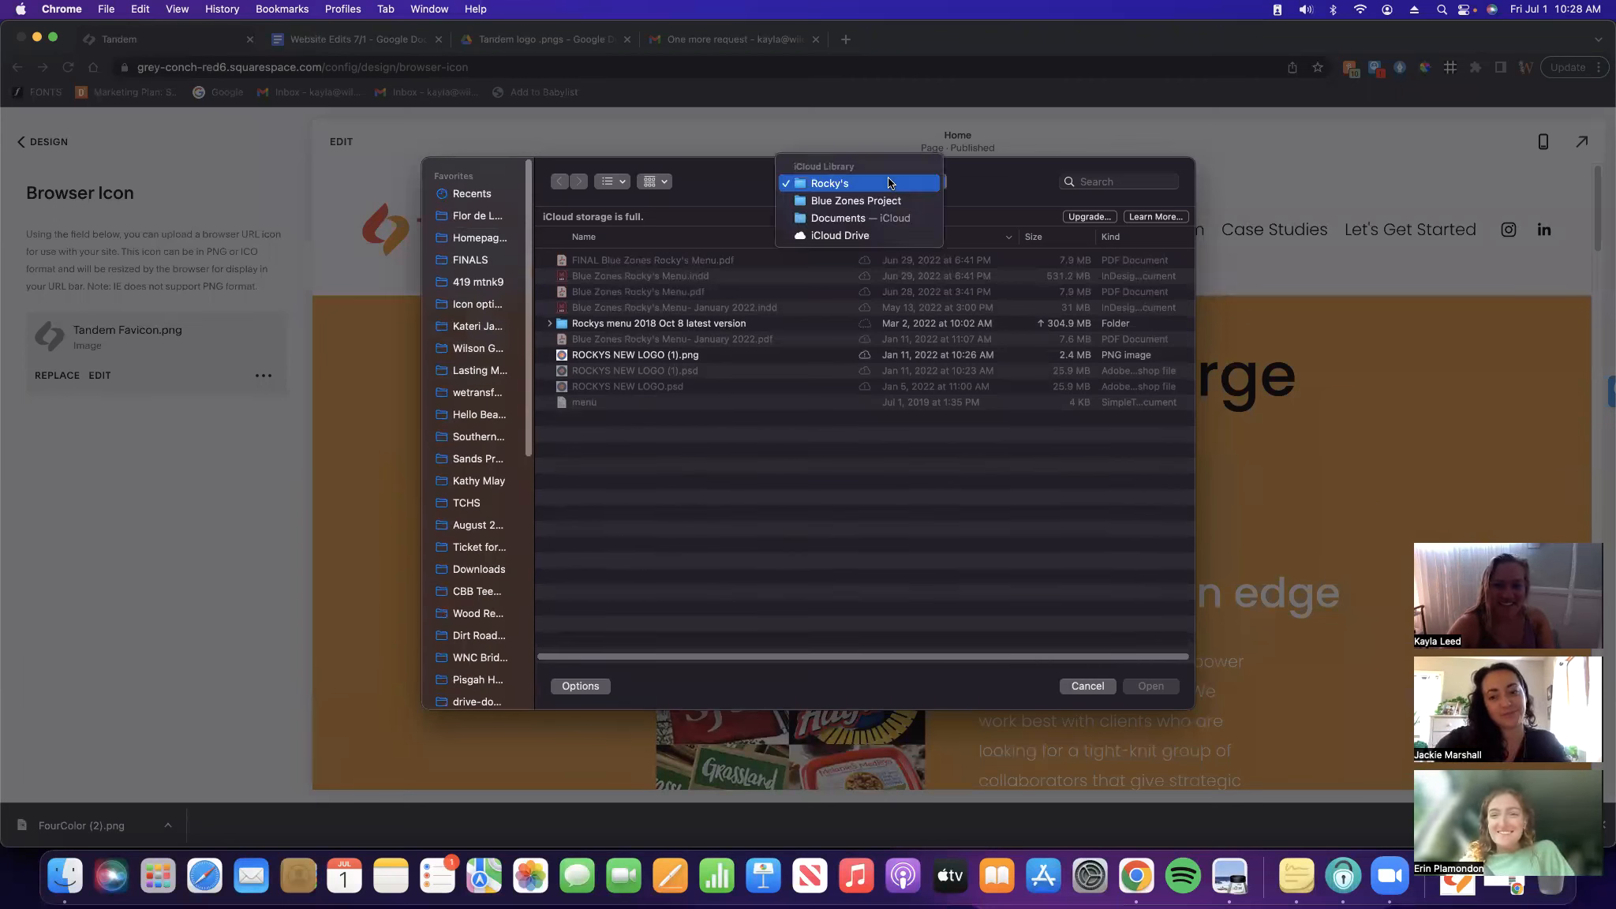
key("Return")
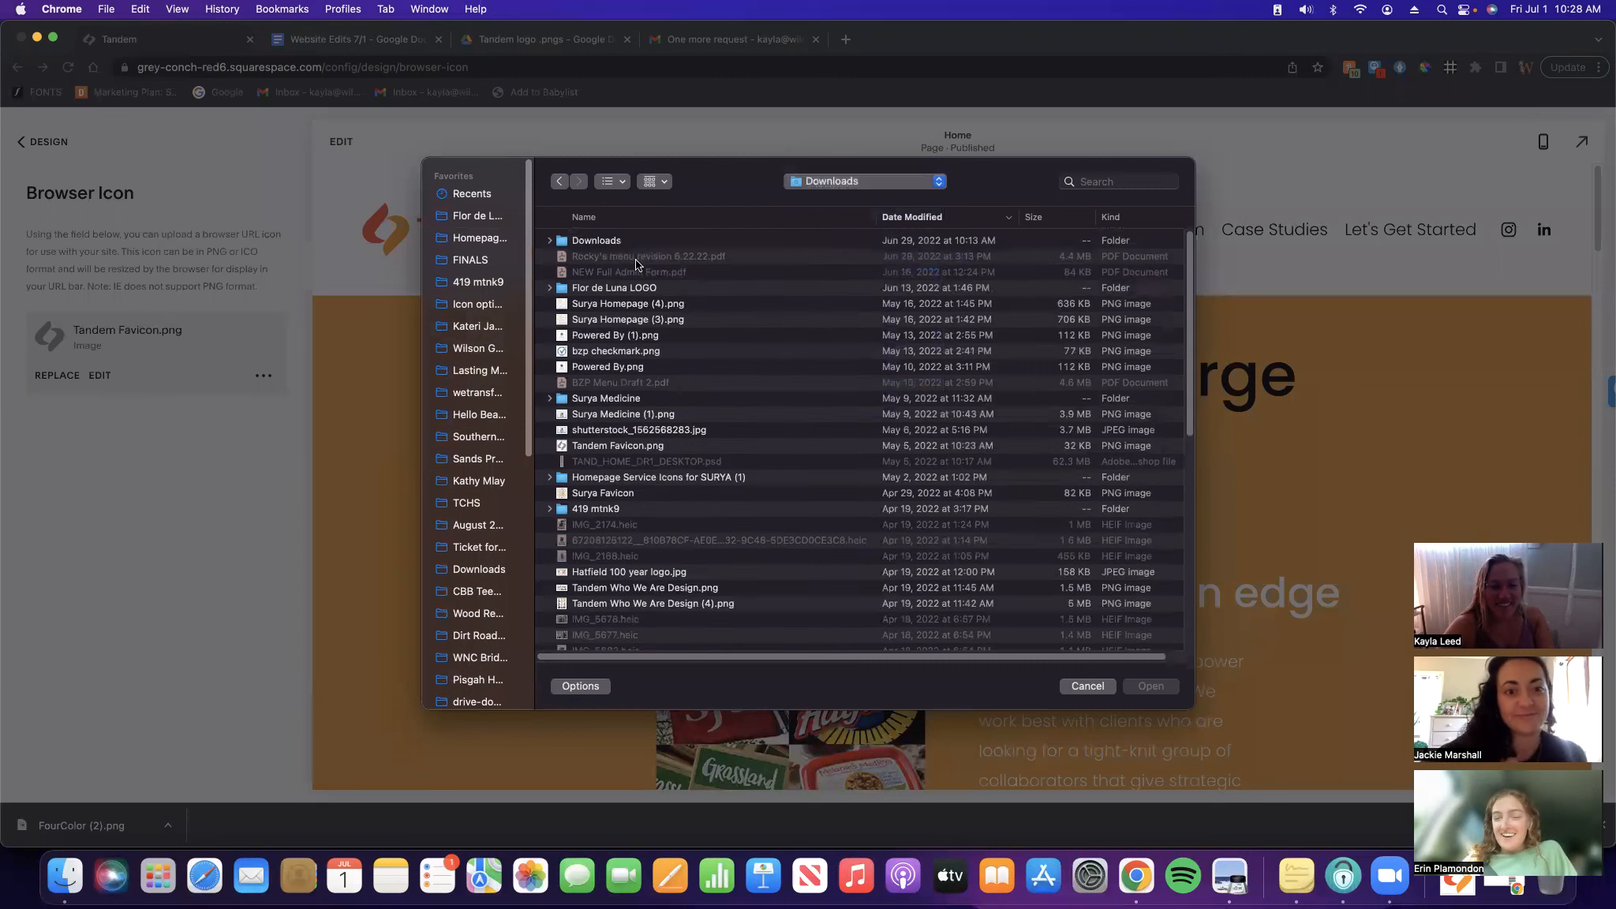
left_click(628, 241)
double_click(626, 240)
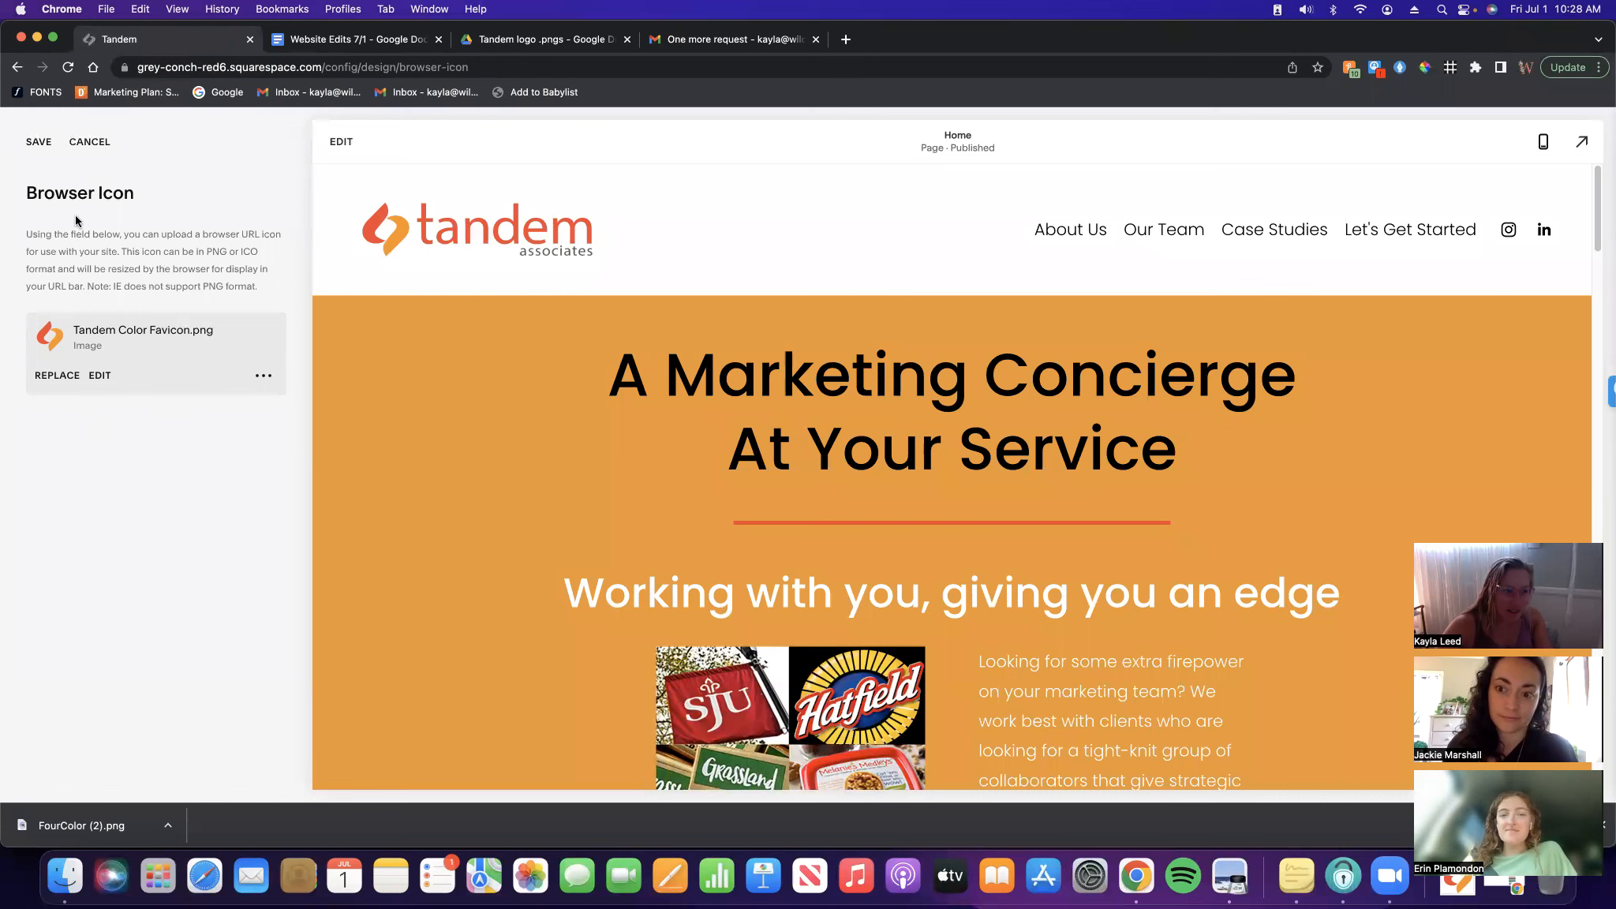
left_click(38, 143)
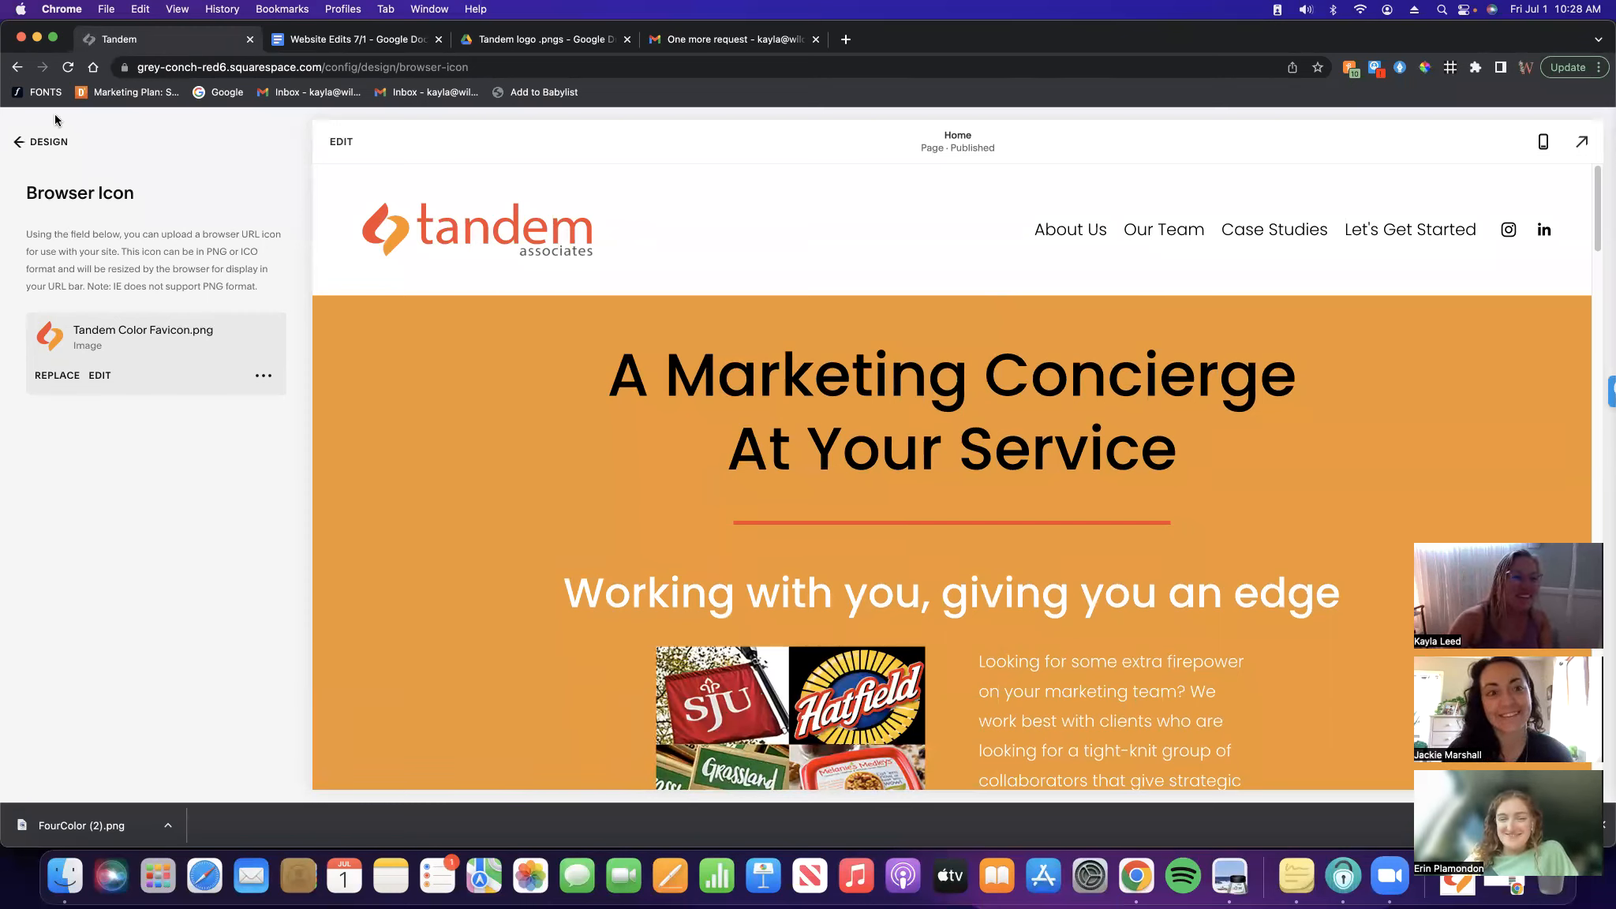
left_click(45, 140)
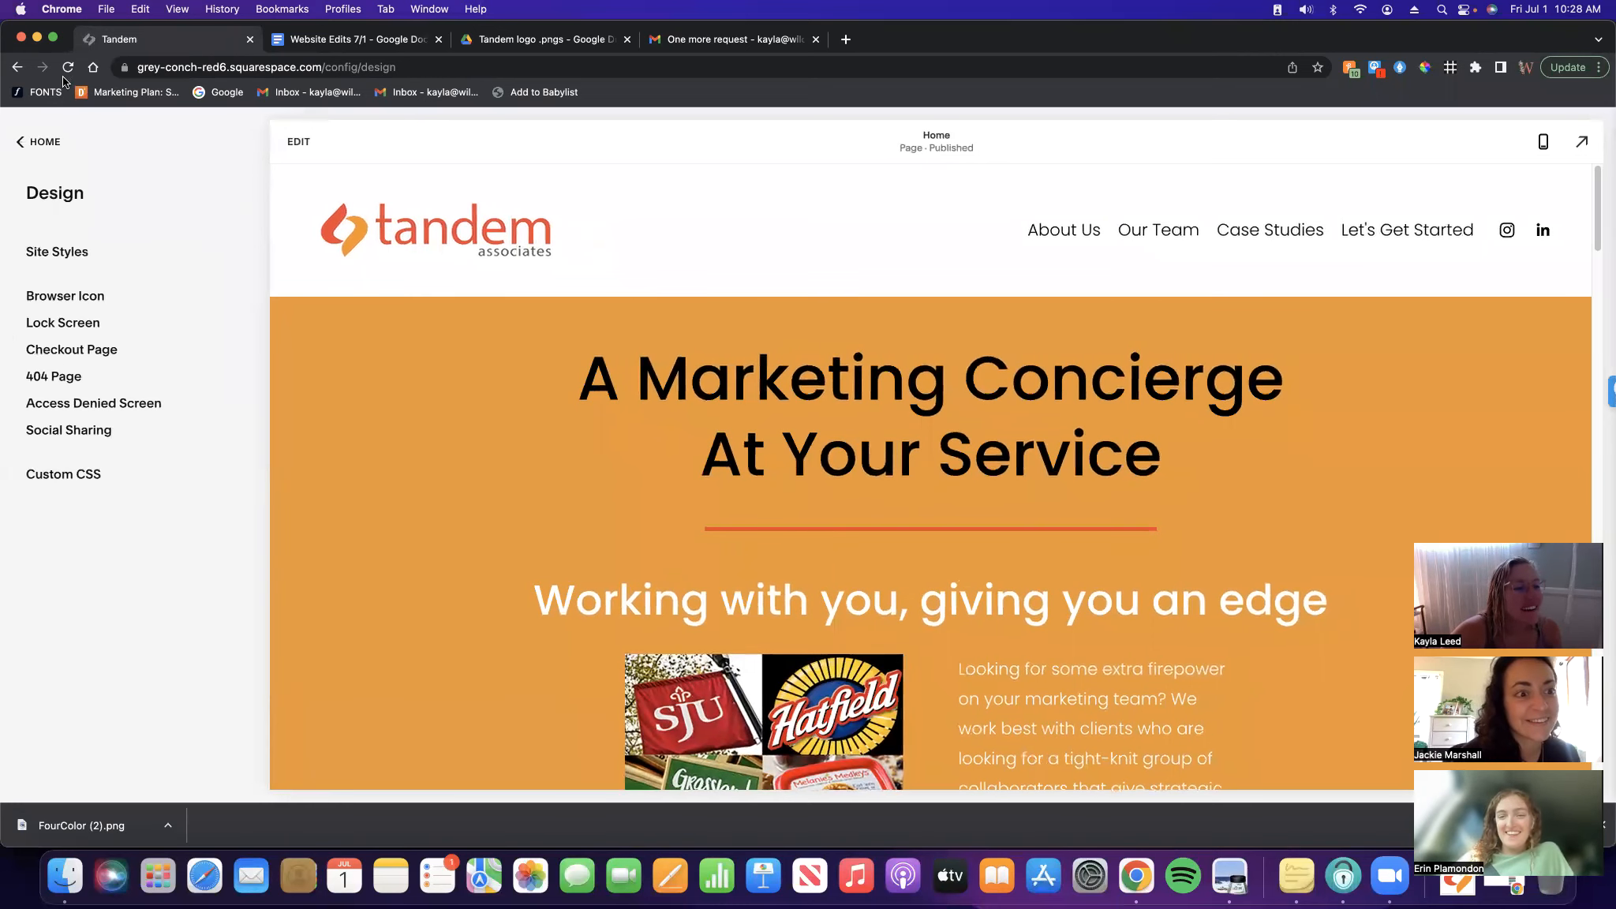
left_click(67, 67)
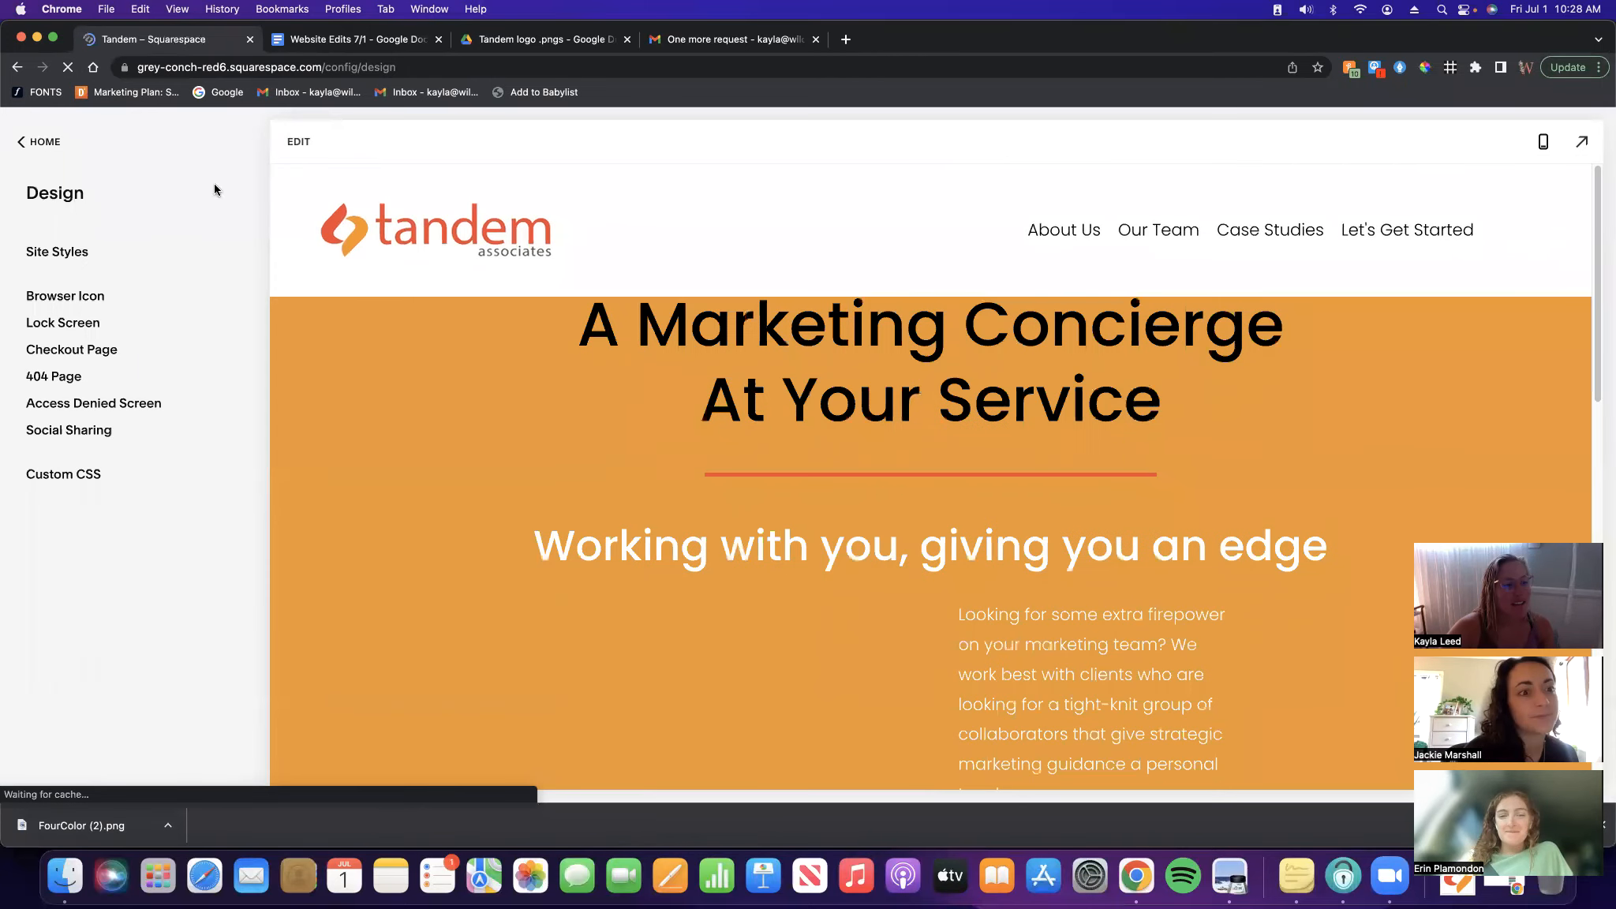
left_click(87, 298)
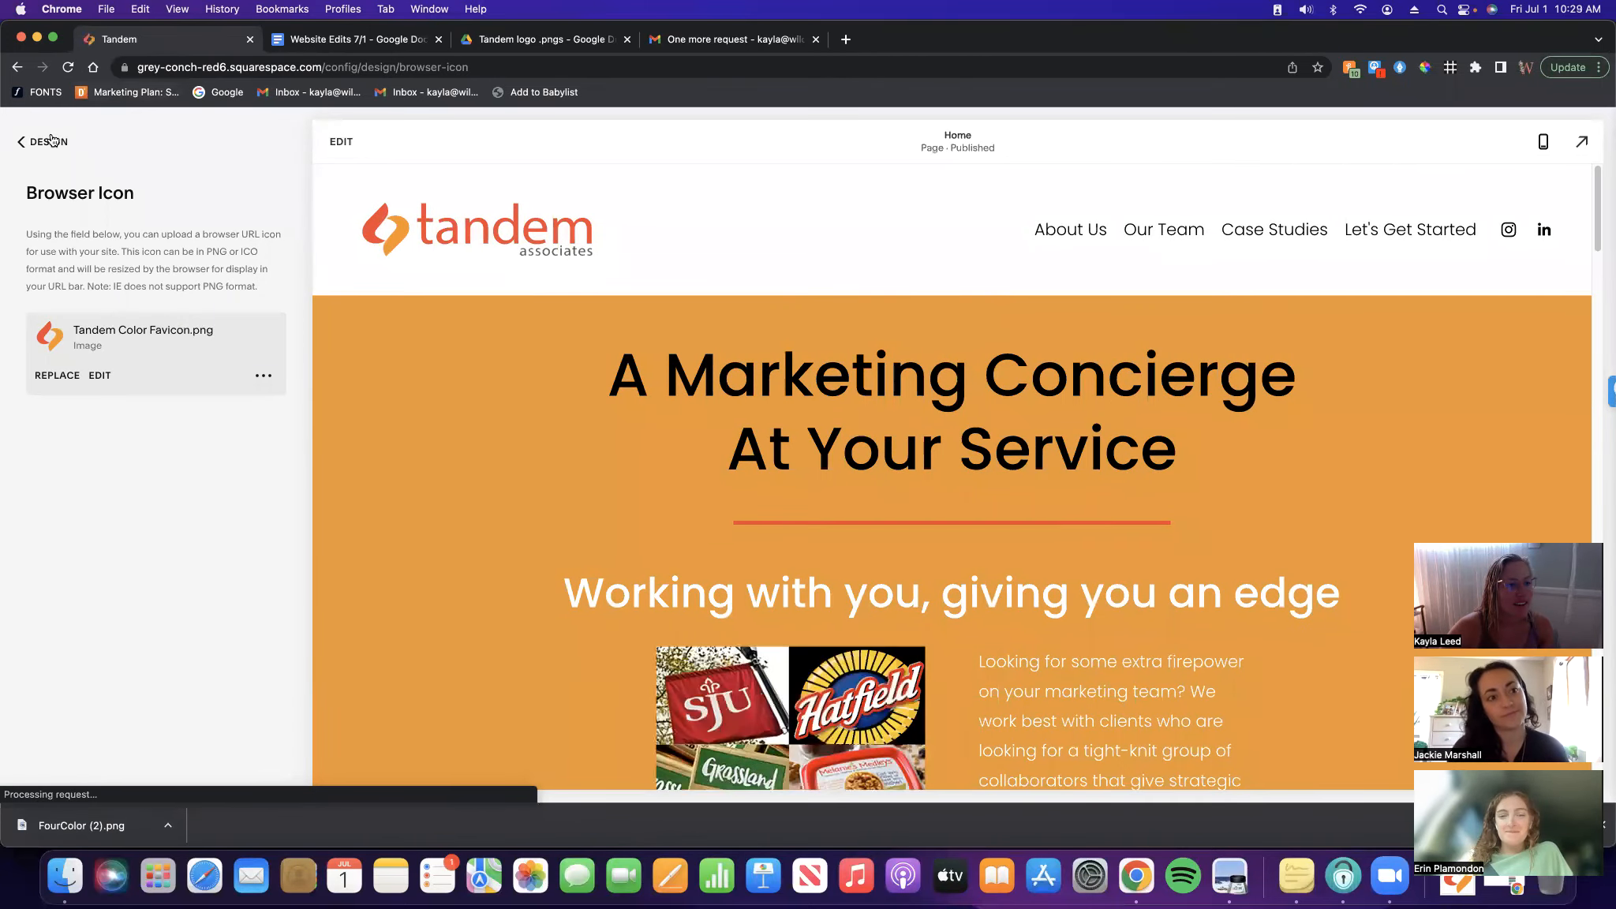
Highlight the 'Icon on top nav bar' line light green and select the Facebook line
left_click(351, 38)
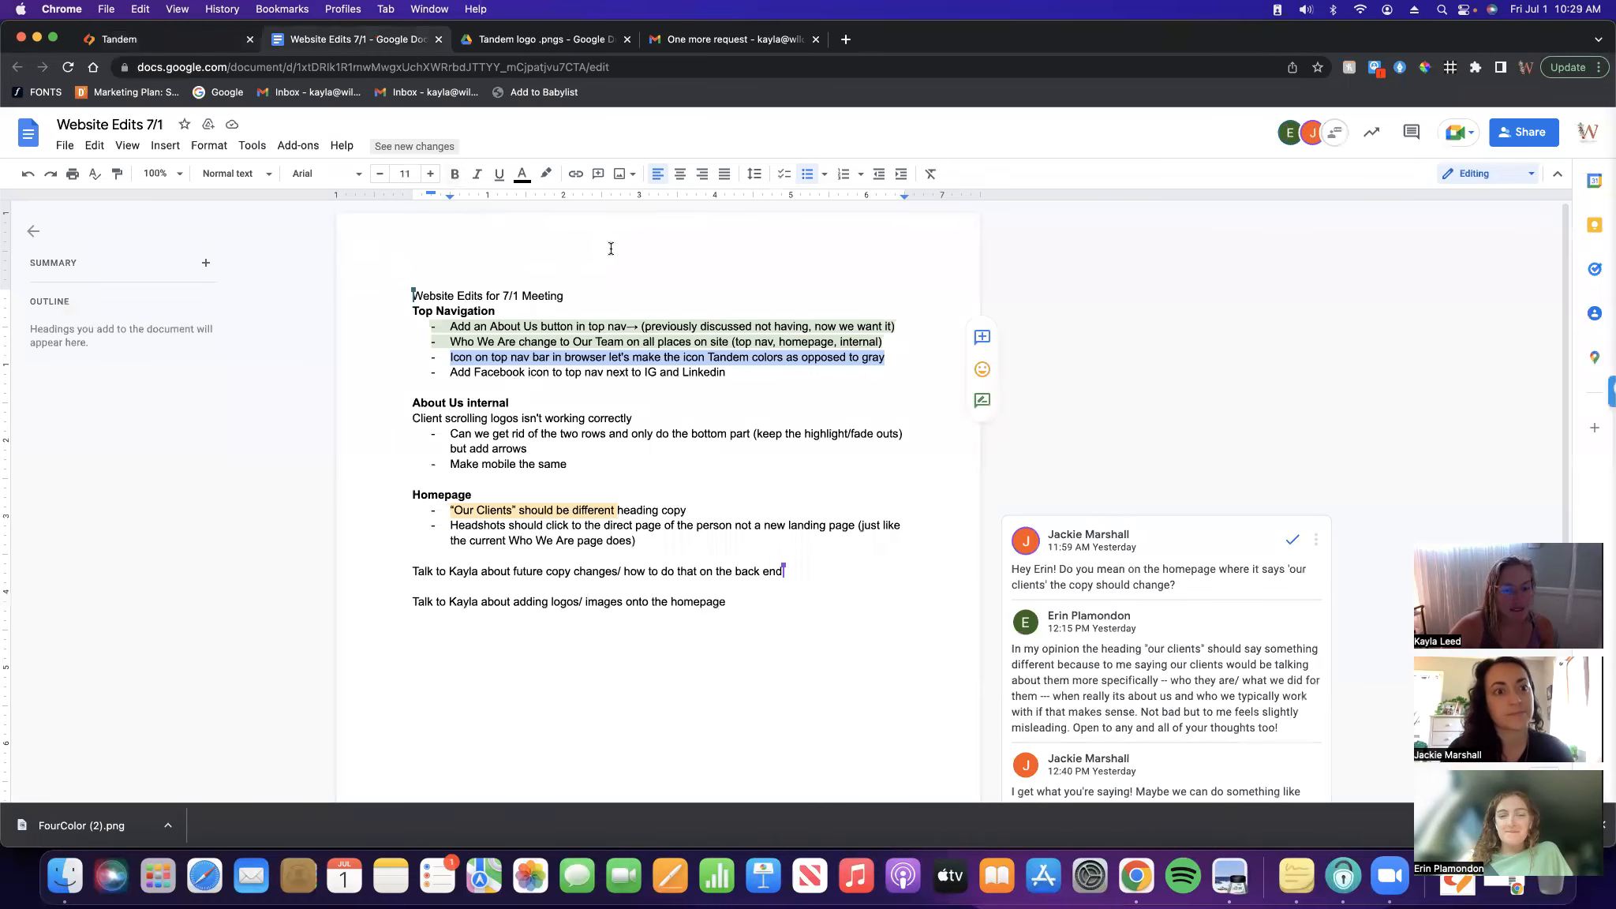
left_click(546, 173)
left_click(622, 290)
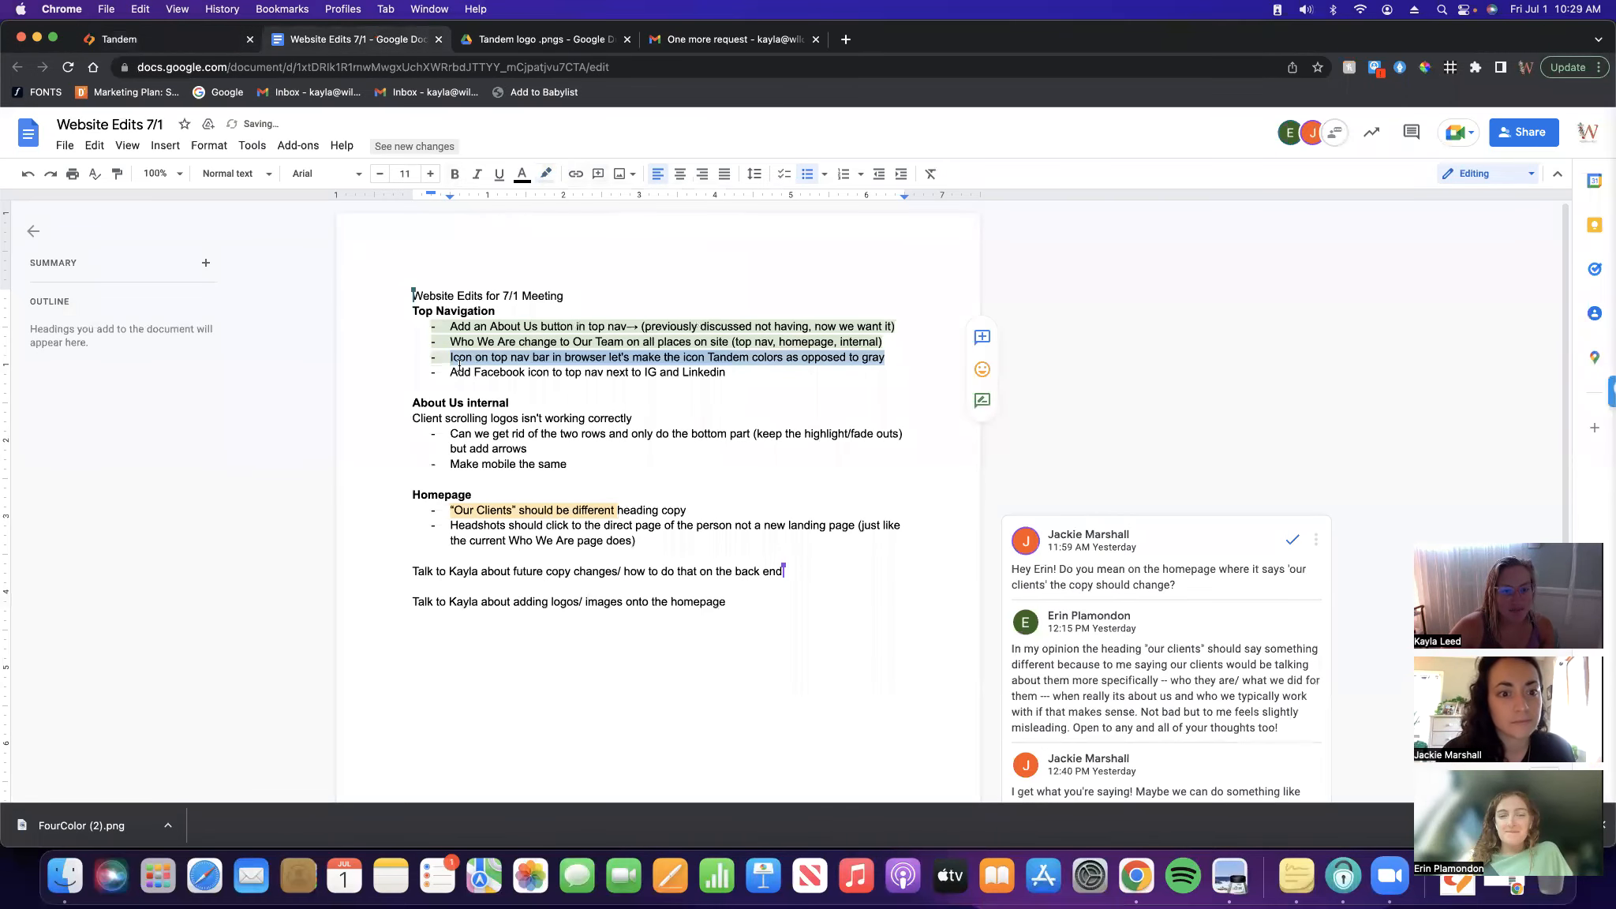
left_click_drag(729, 379, 431, 375)
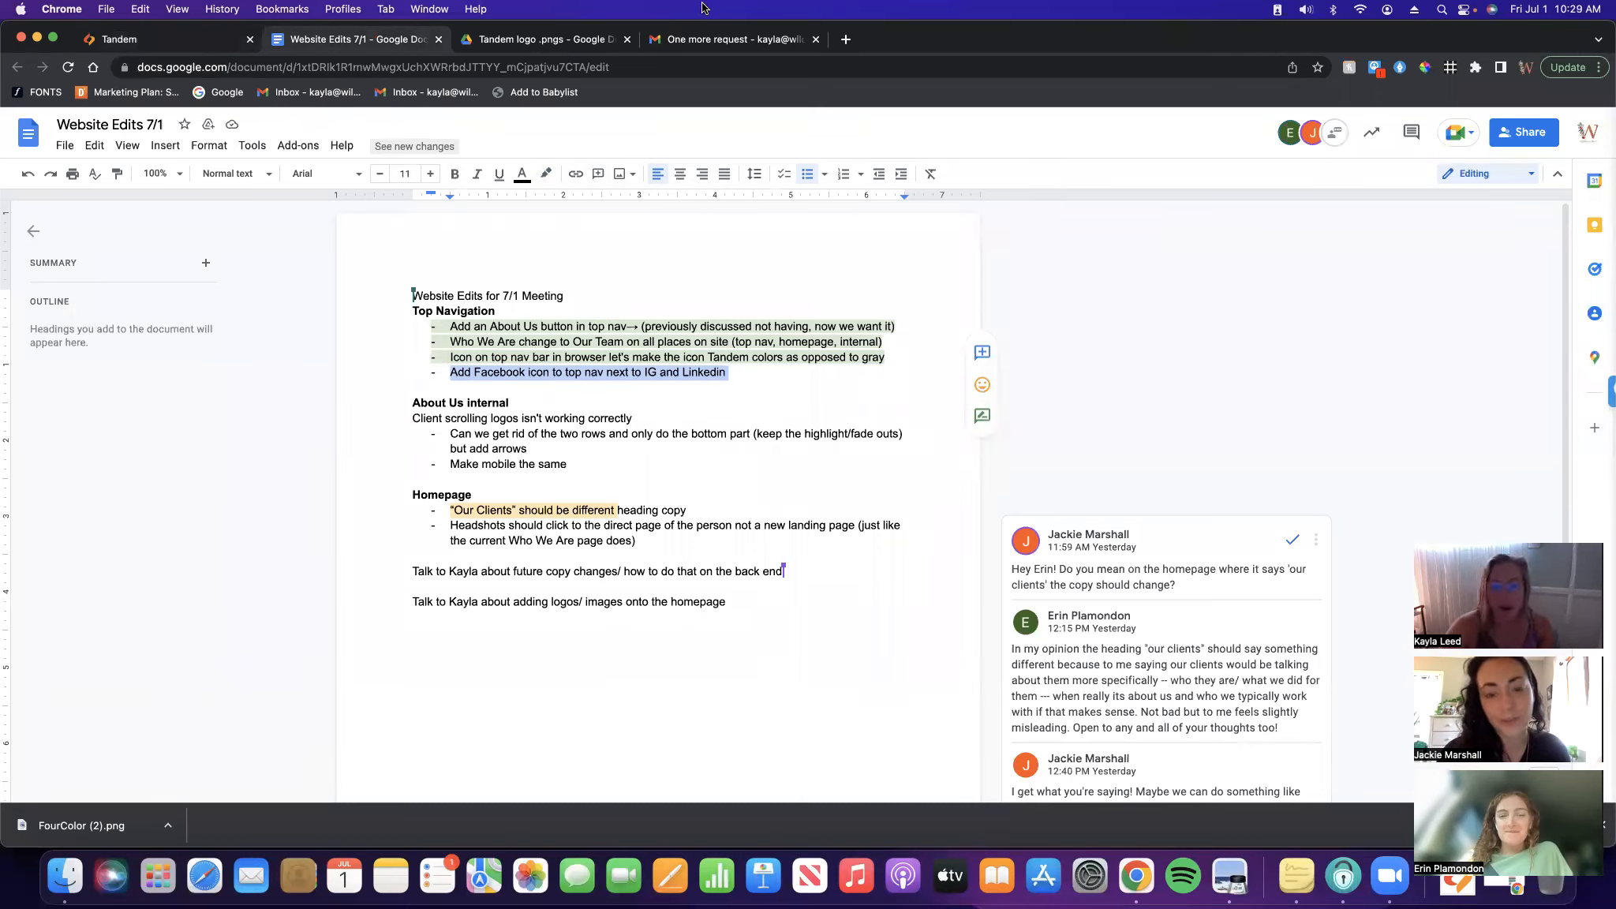
Open facebook.com in a new tab
left_click(846, 40)
type("fac")
key("Return")
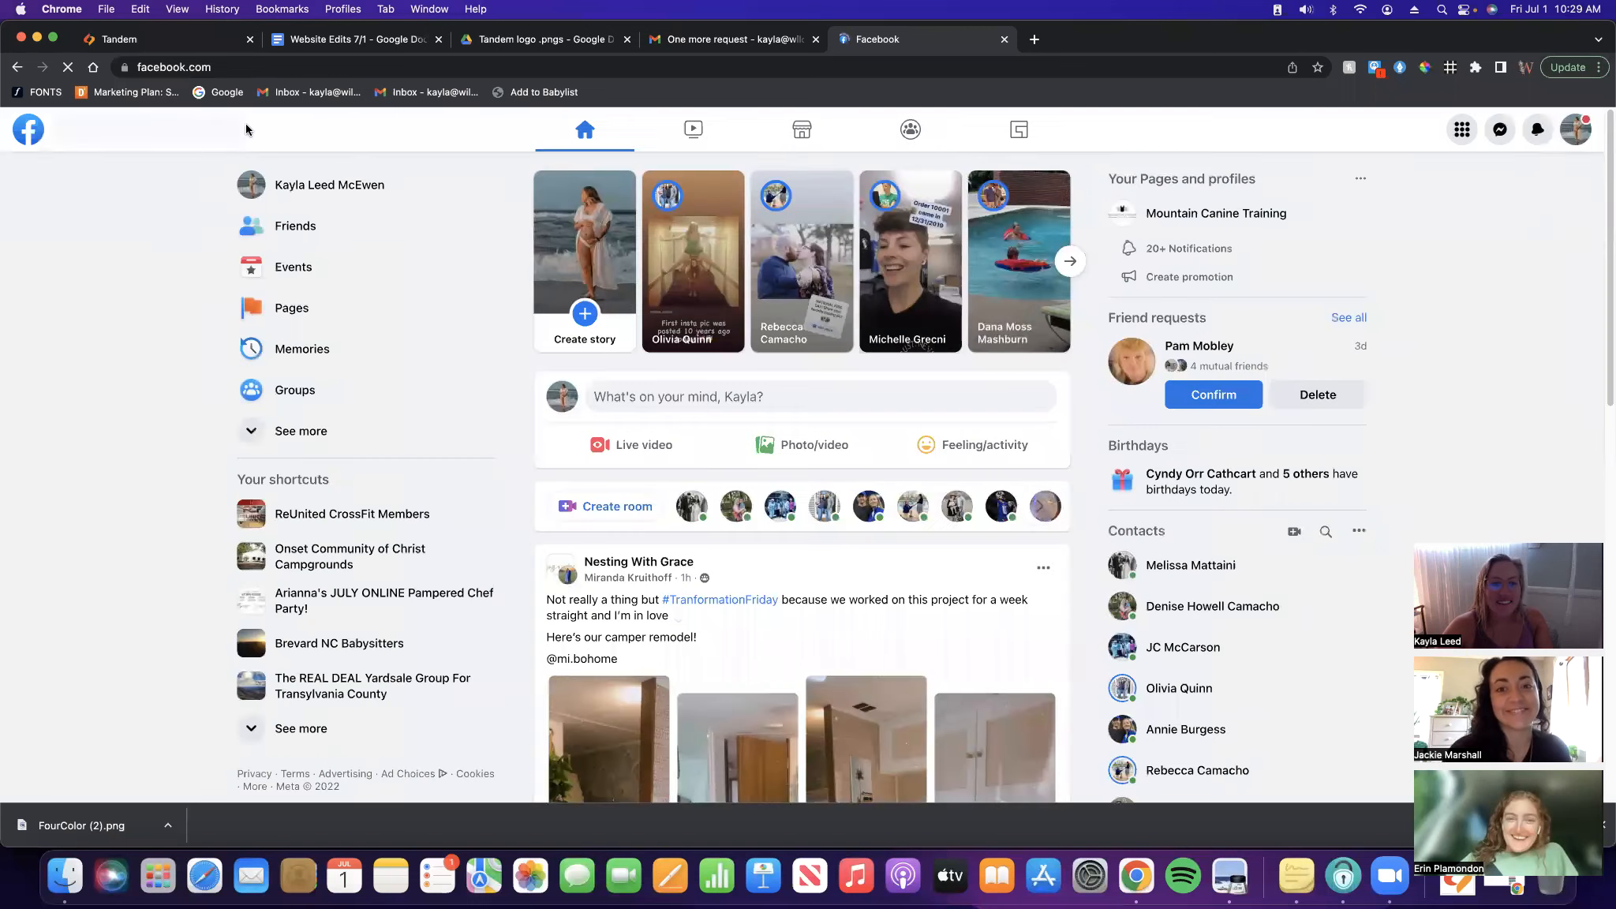
Search Facebook for 'tandem associates', open the Tandem Associates business page, and select its address
left_click(163, 119)
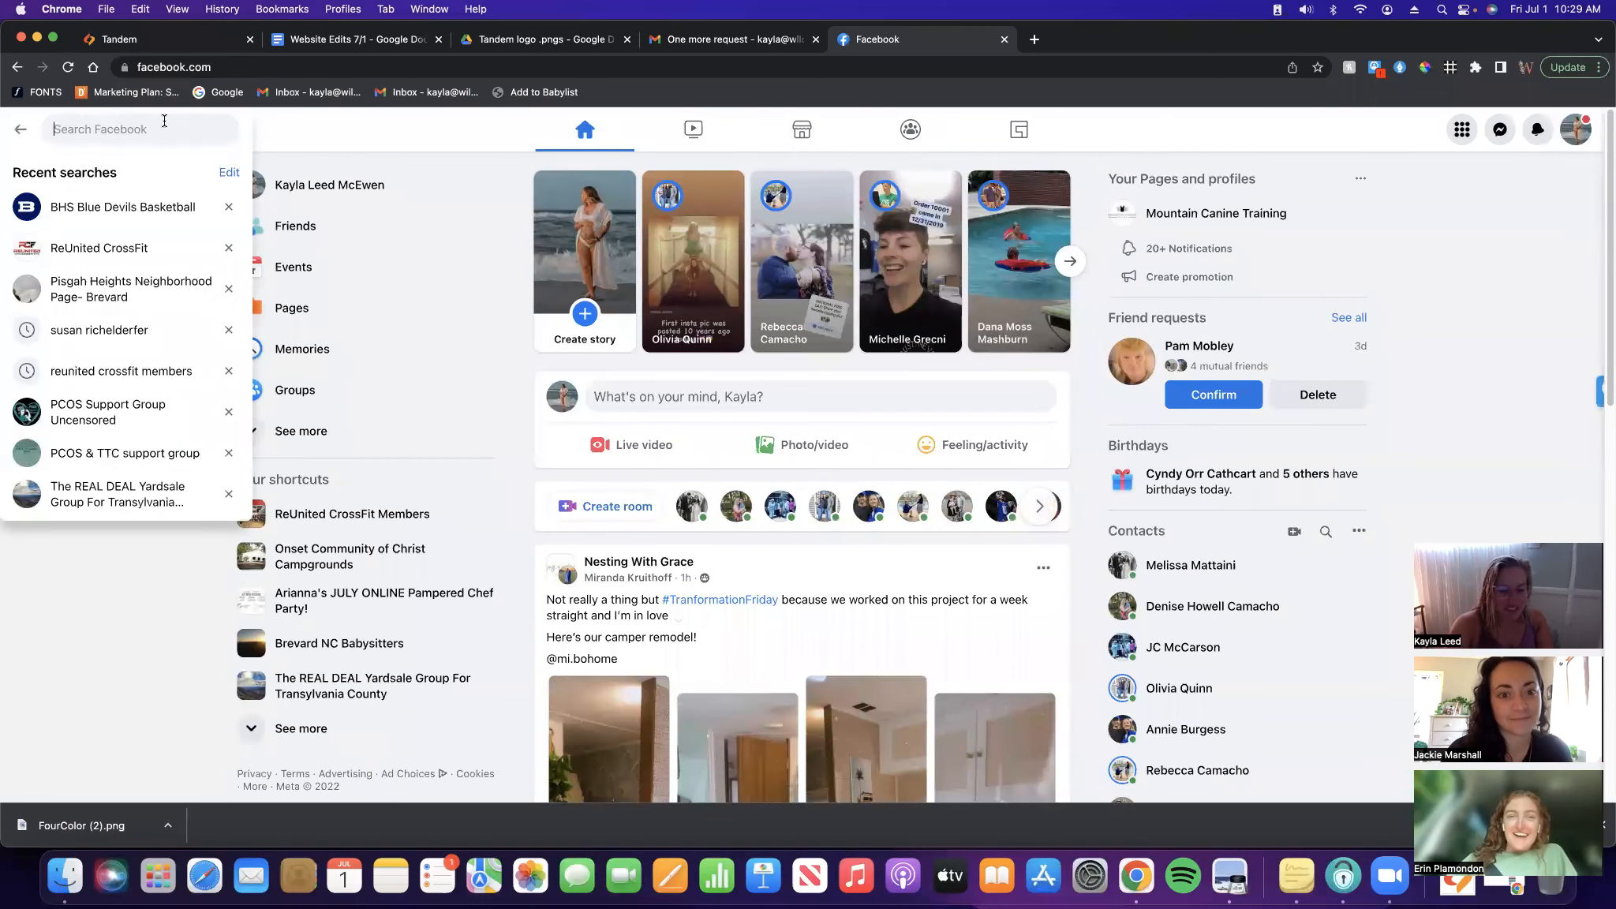
type("tandem ass")
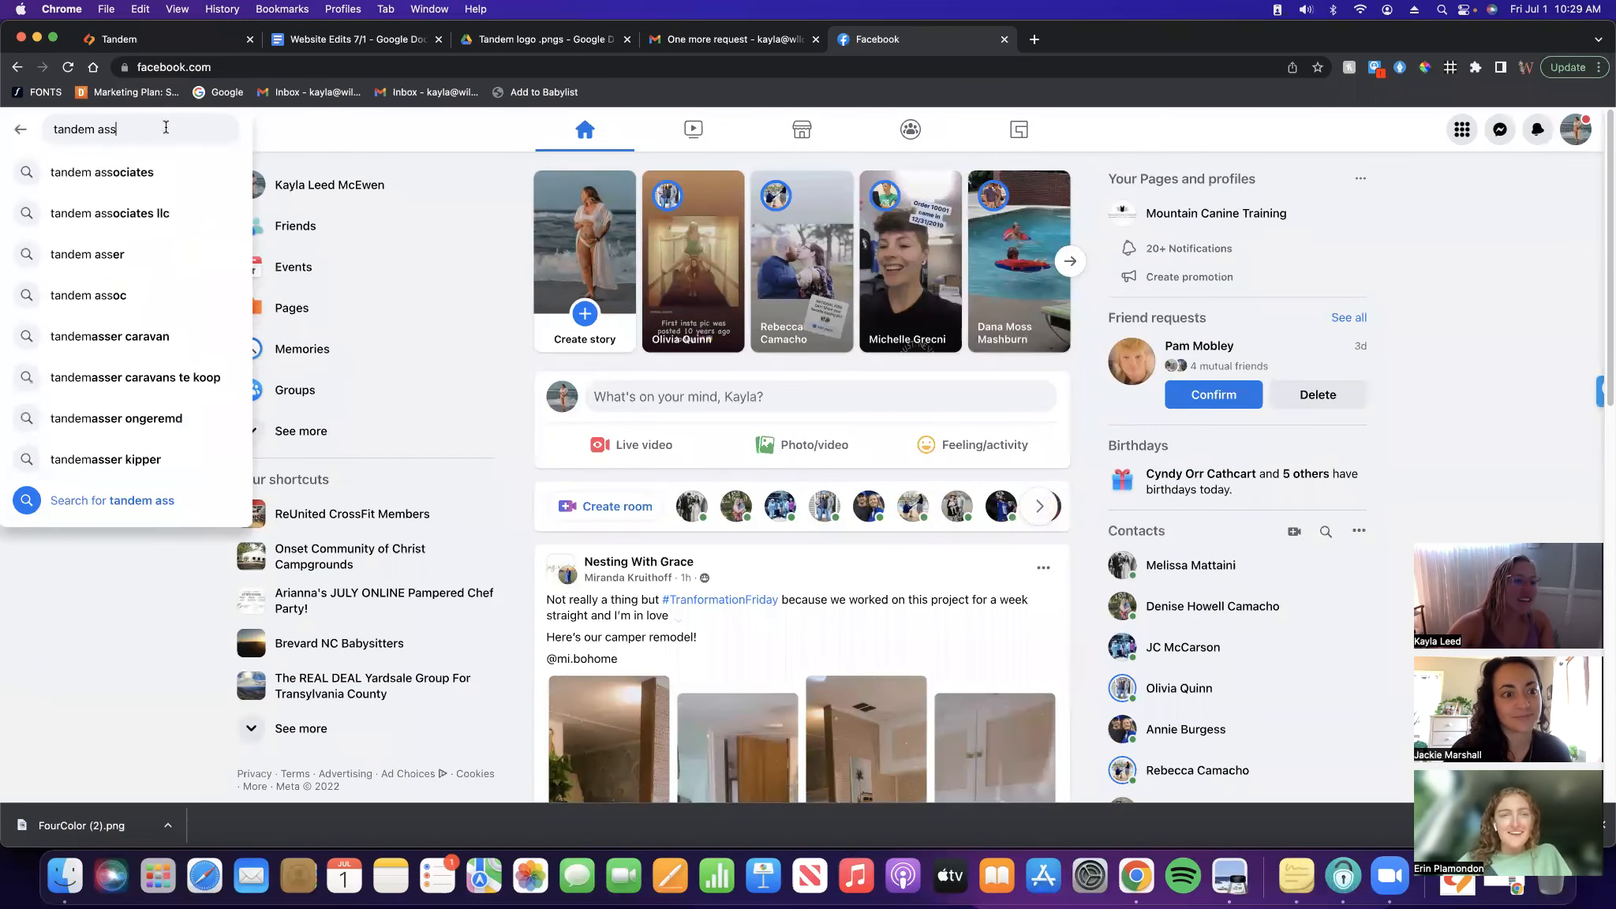
left_click(162, 171)
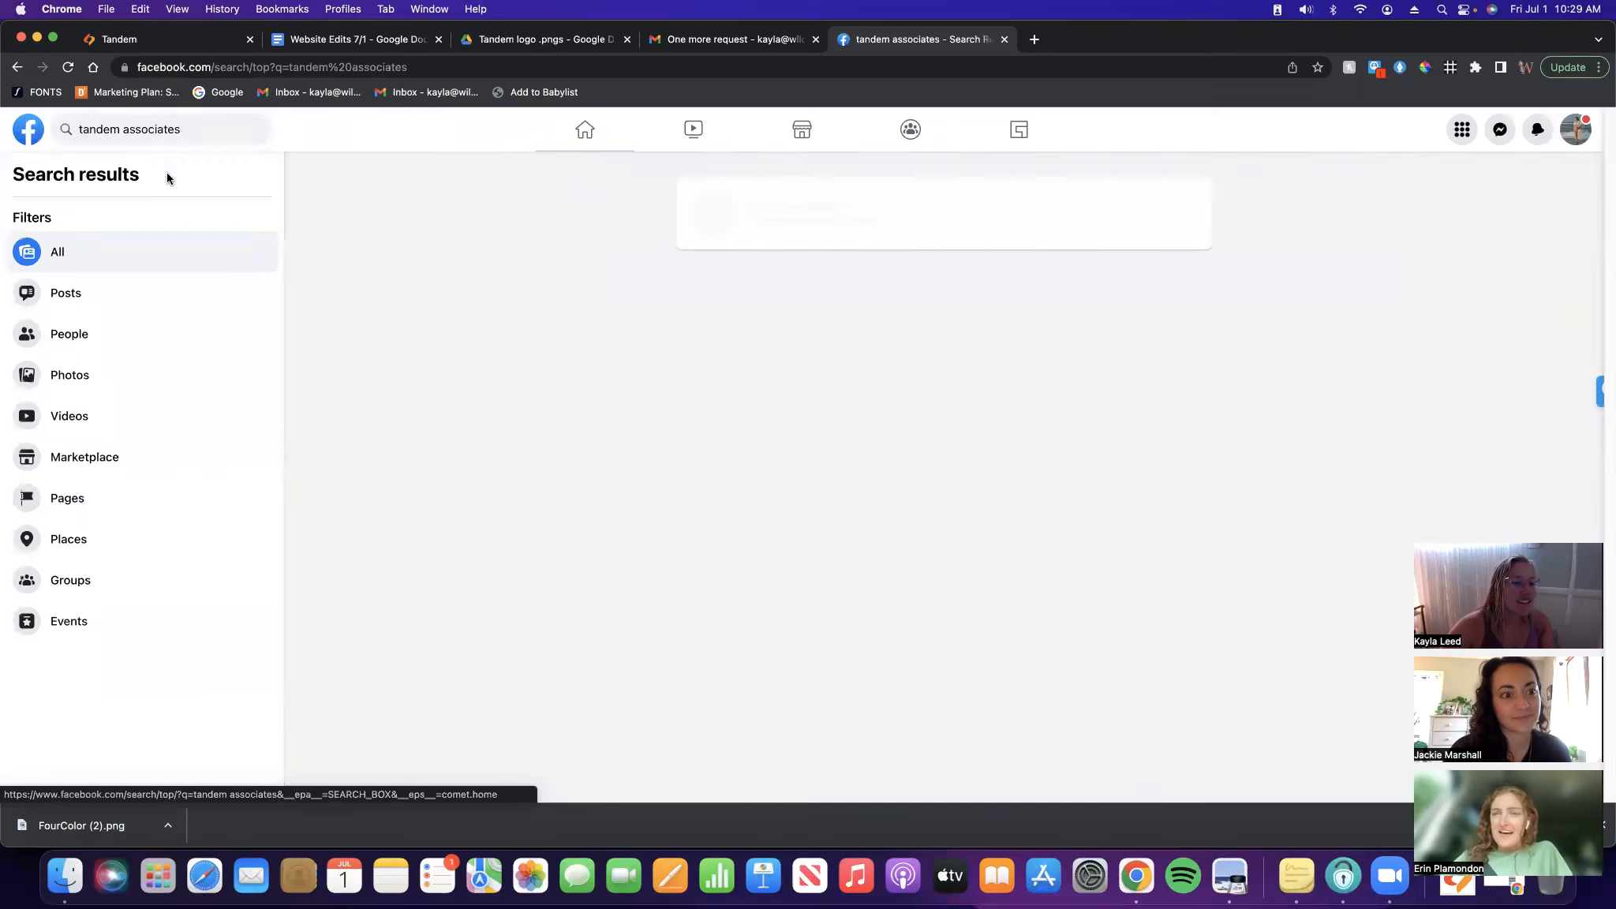
left_click(767, 215)
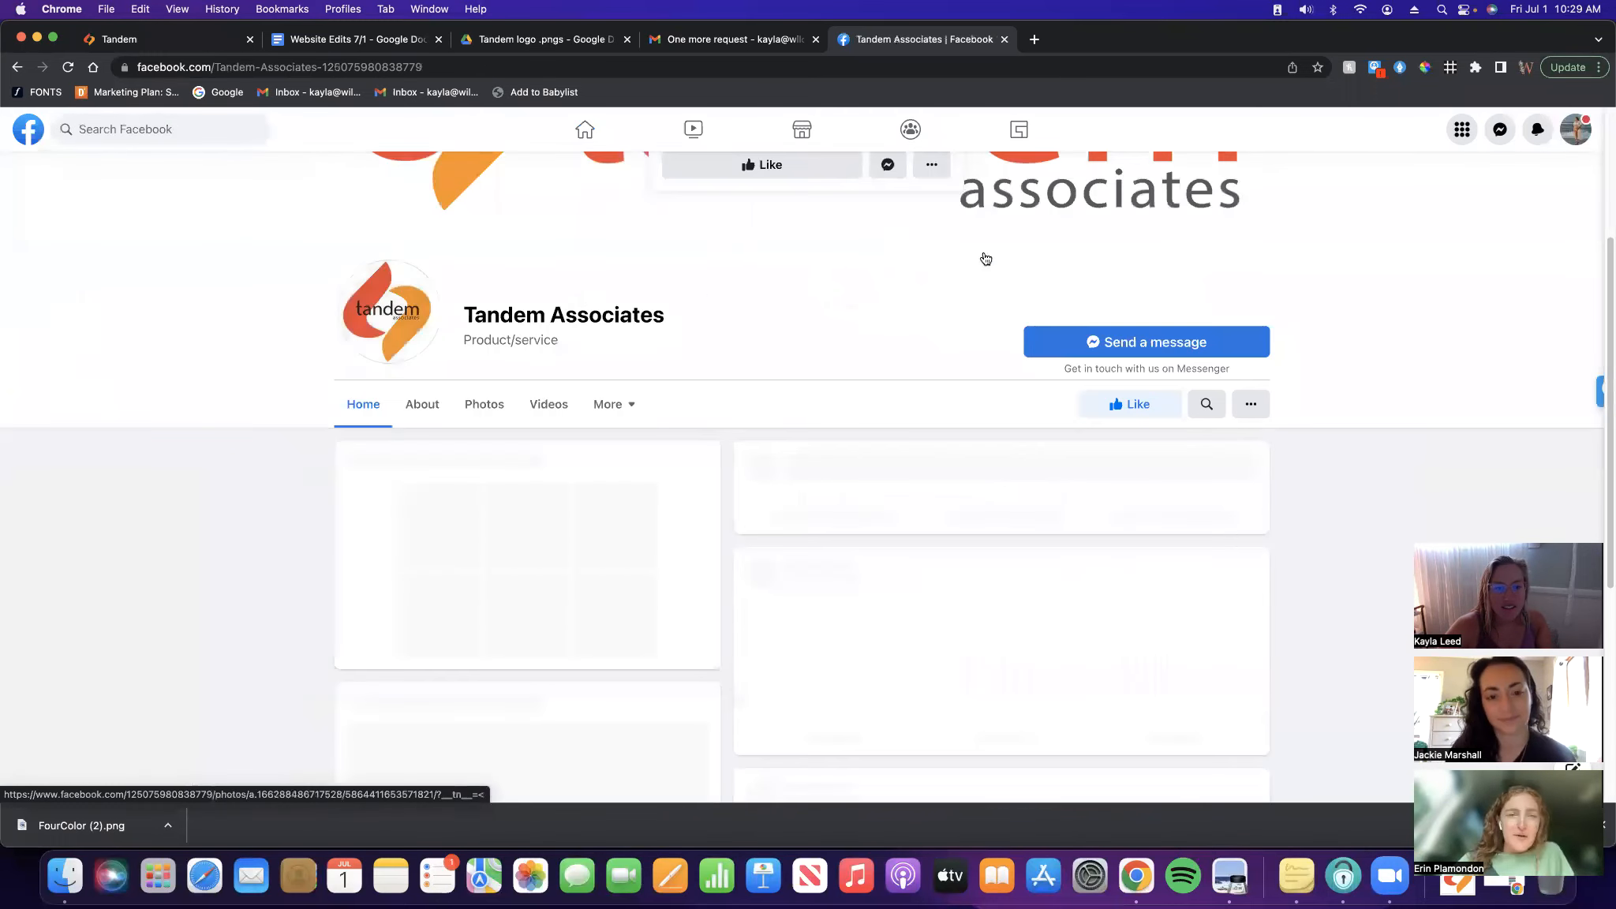
left_click(253, 66)
key("super+c")
Add the Tandem Associates Facebook page URL to the site's Social Links settings
scroll(754, 286, "up", 3)
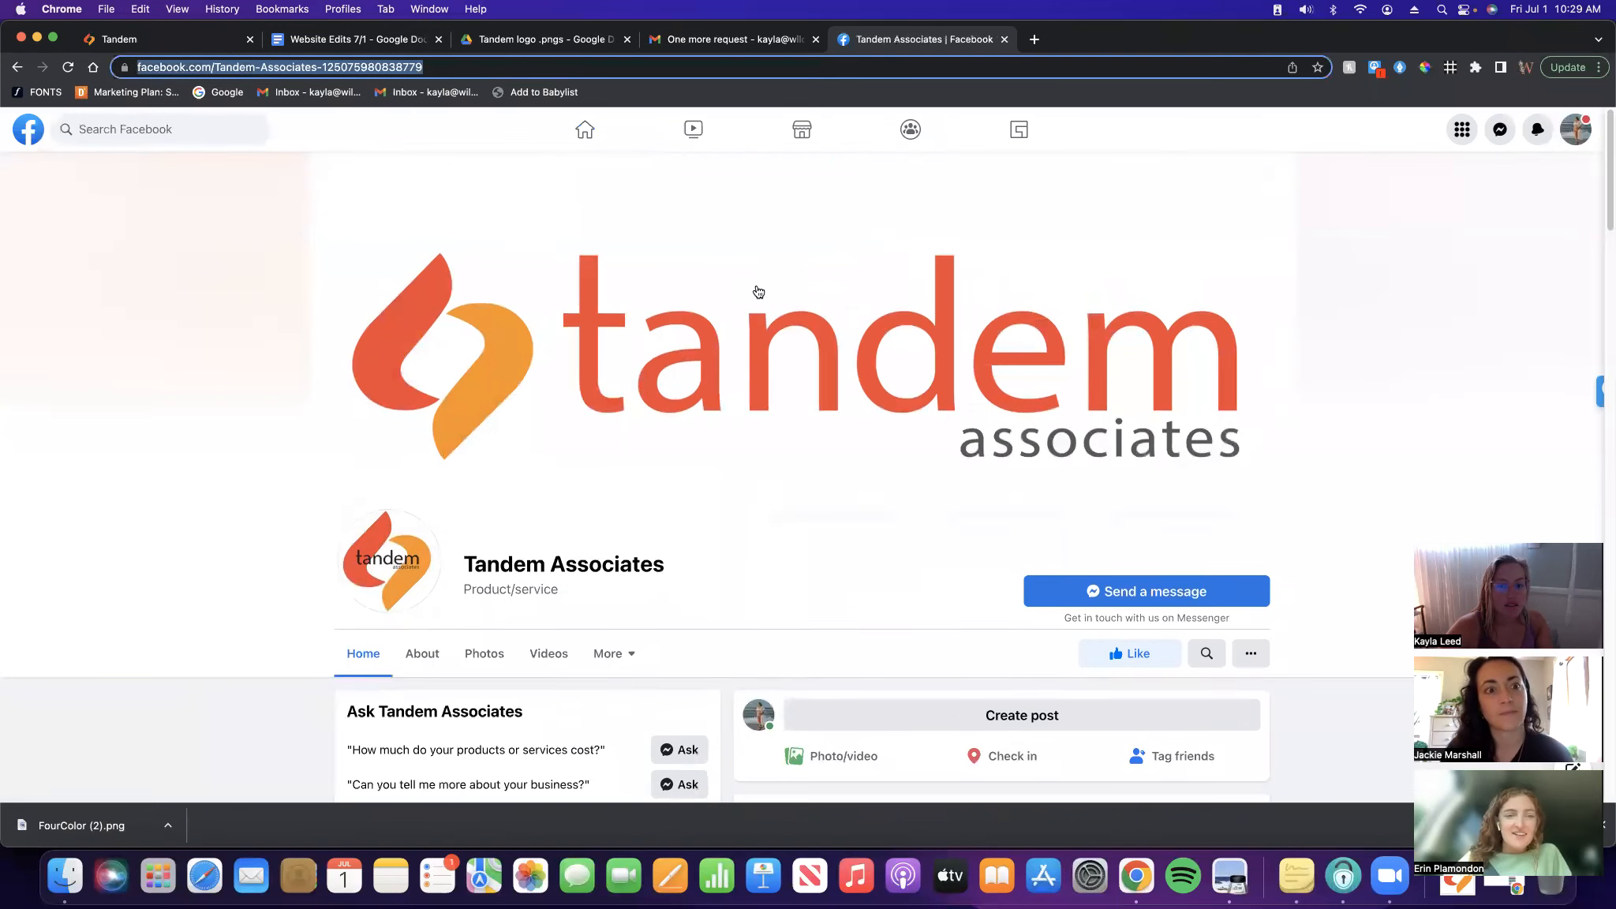
left_click(155, 44)
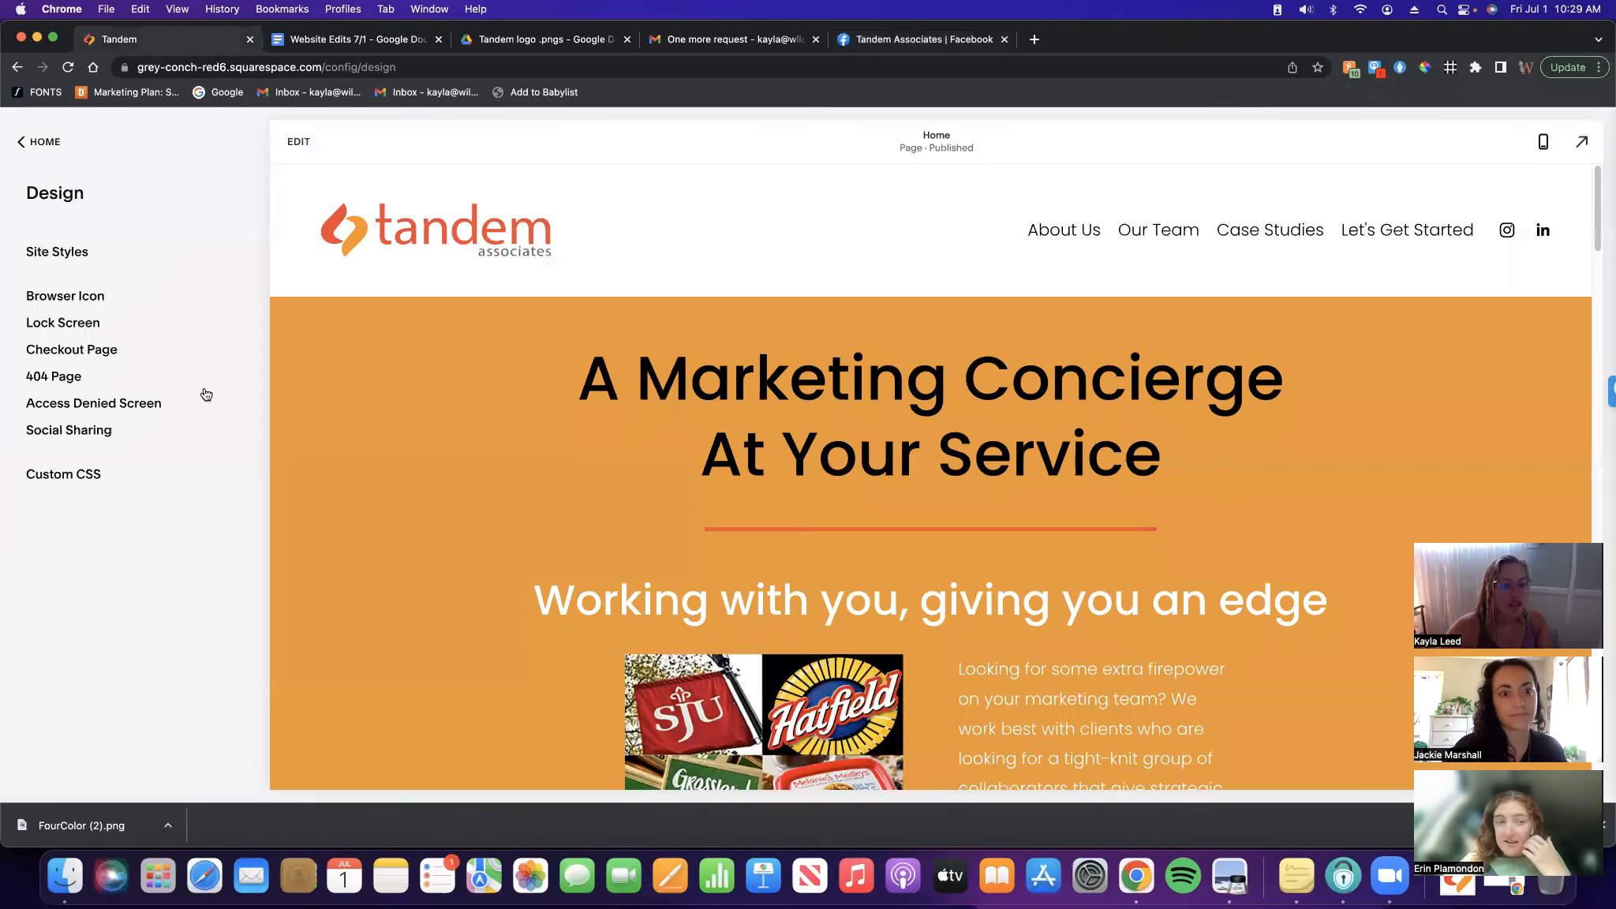
left_click(48, 142)
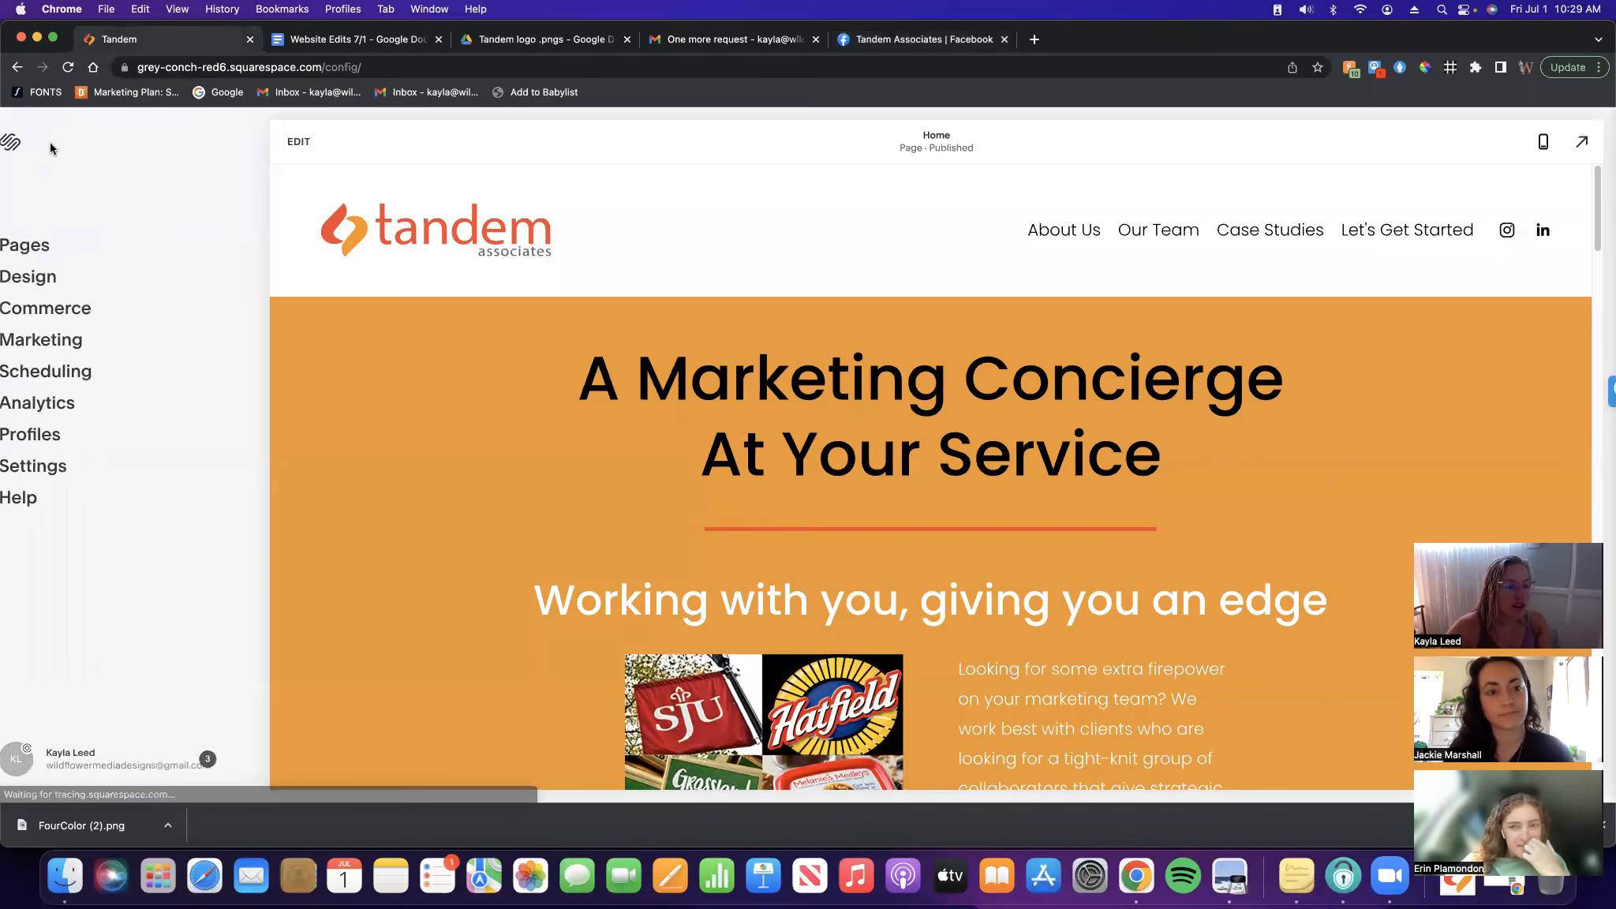
left_click(79, 466)
left_click(65, 371)
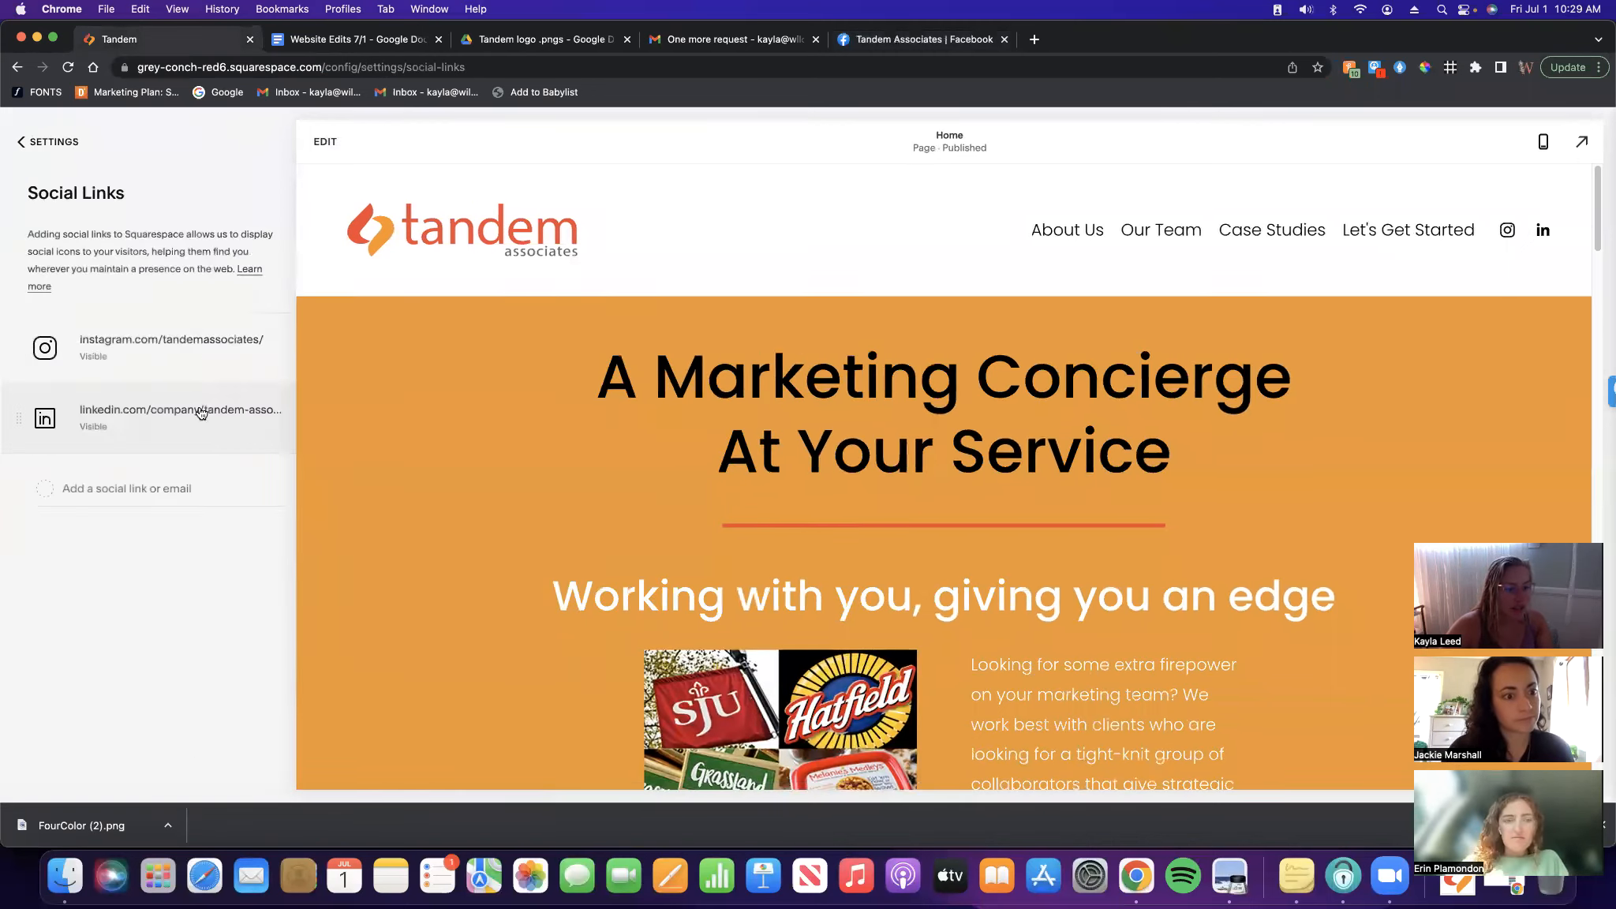
left_click(144, 486)
key("super+v")
left_click(124, 567)
left_click(19, 142)
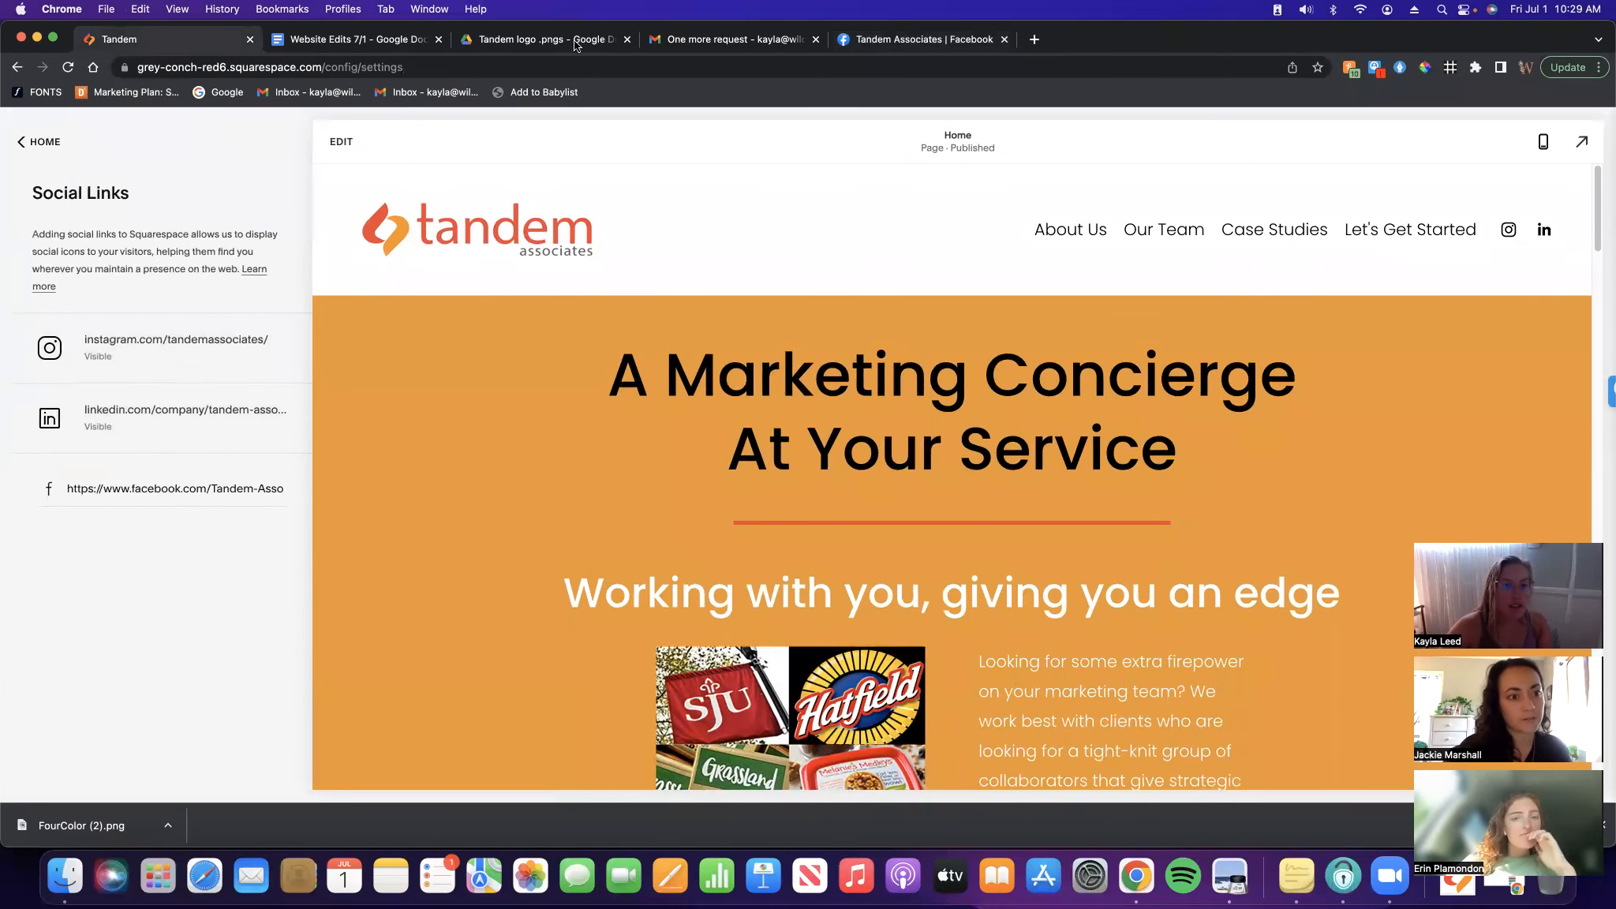
left_click(721, 41)
Highlight the 'Add Facebook icon' to-do line light green to mark it done
left_click(357, 40)
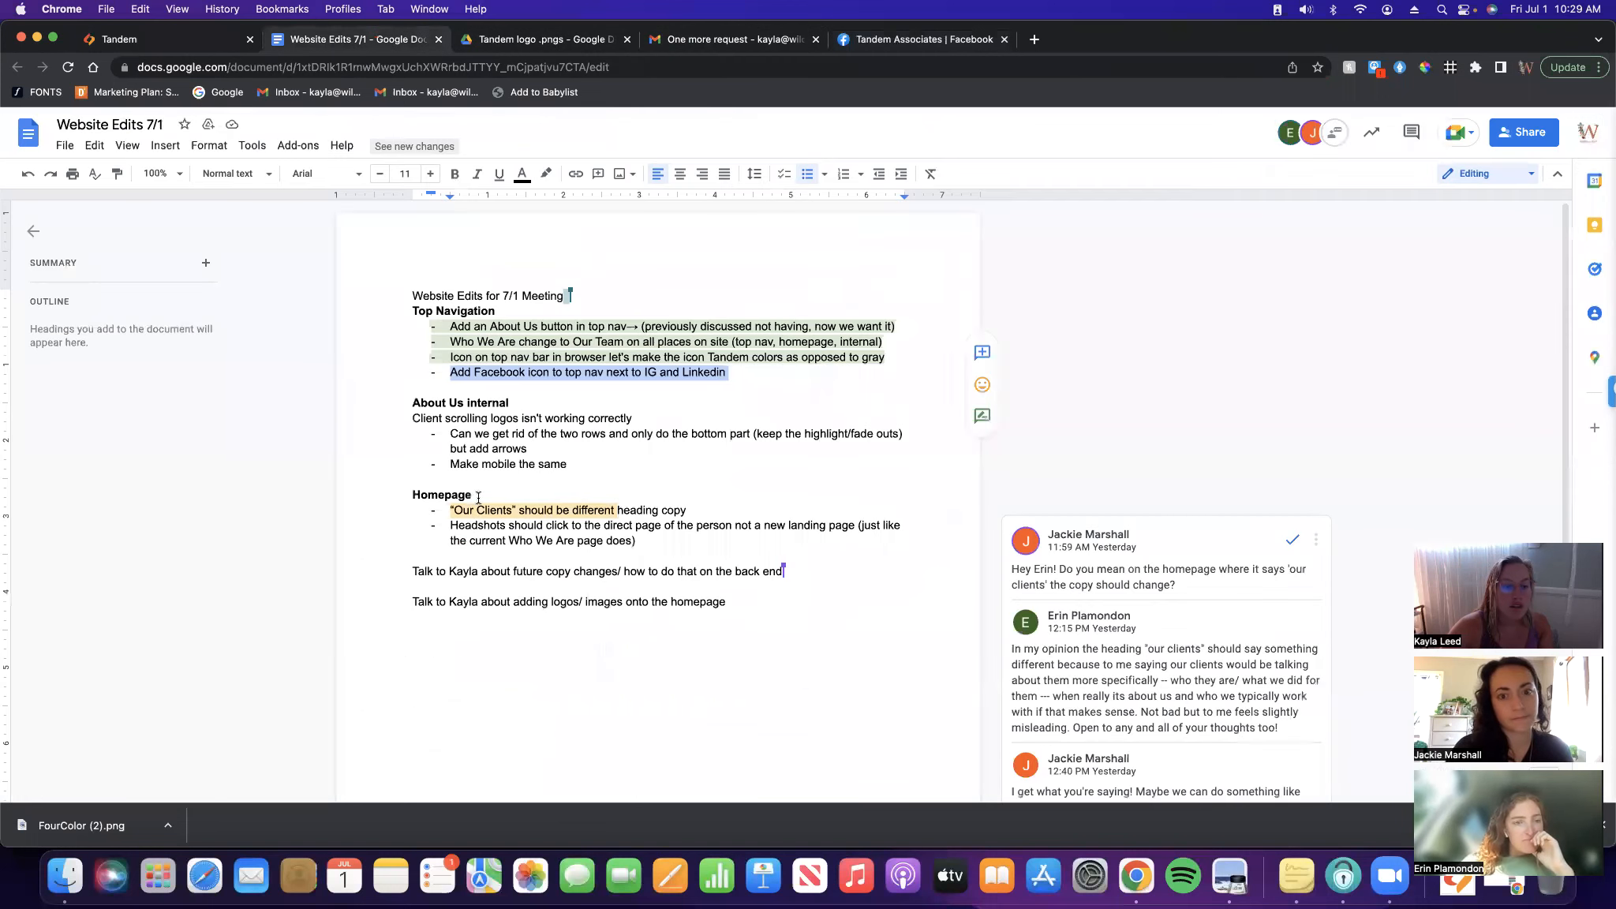
left_click(551, 485)
left_click_drag(731, 373, 434, 380)
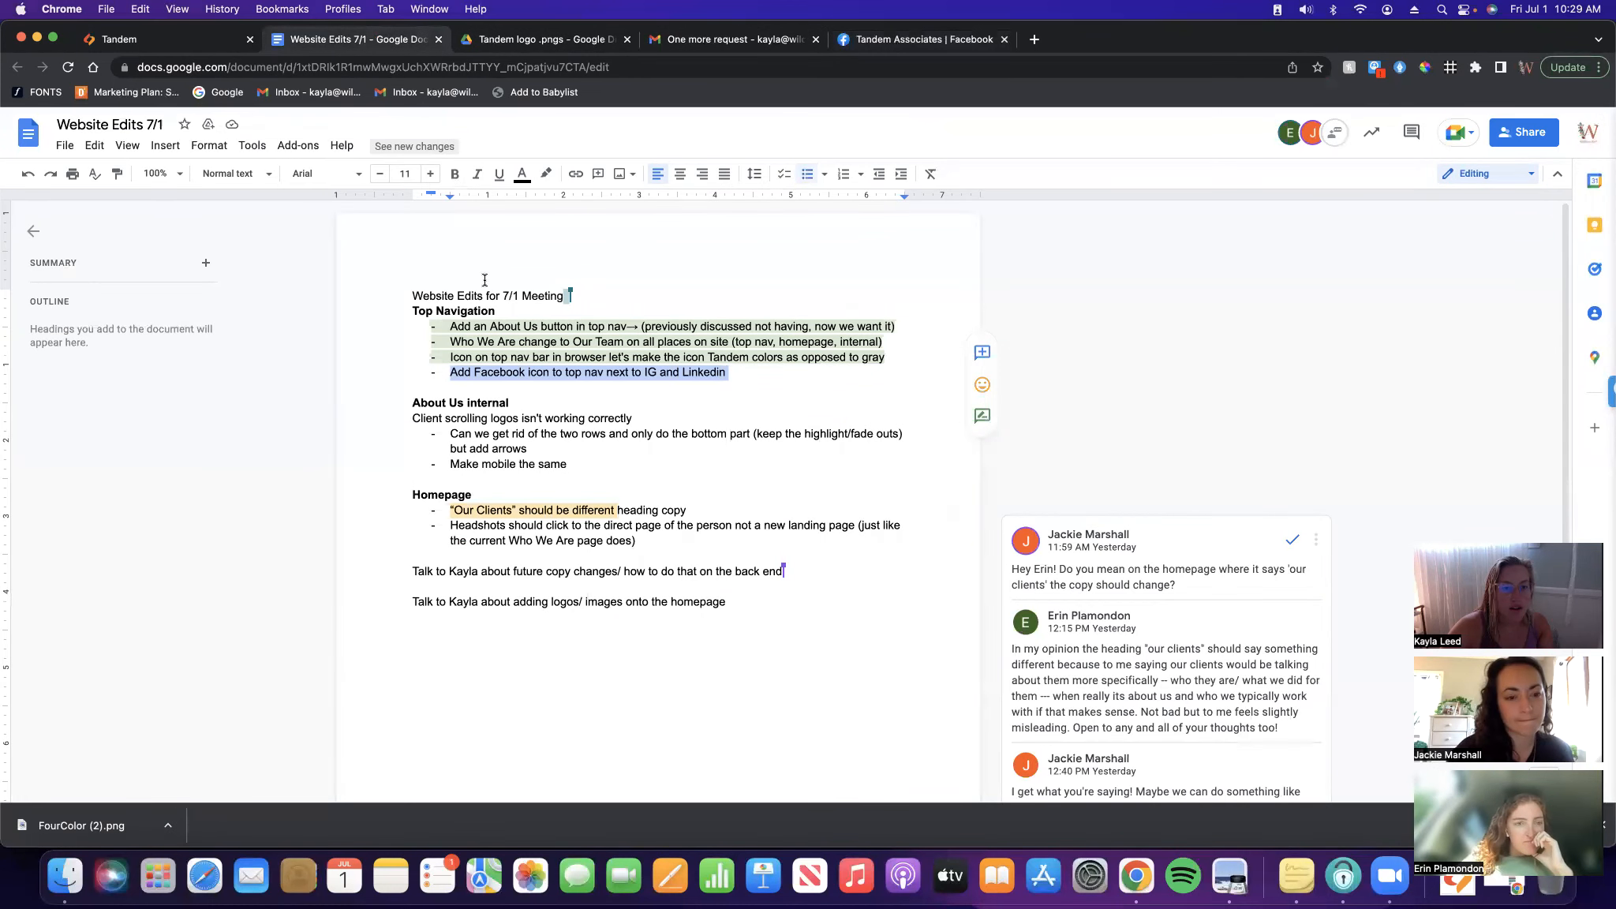
left_click(544, 175)
left_click(620, 294)
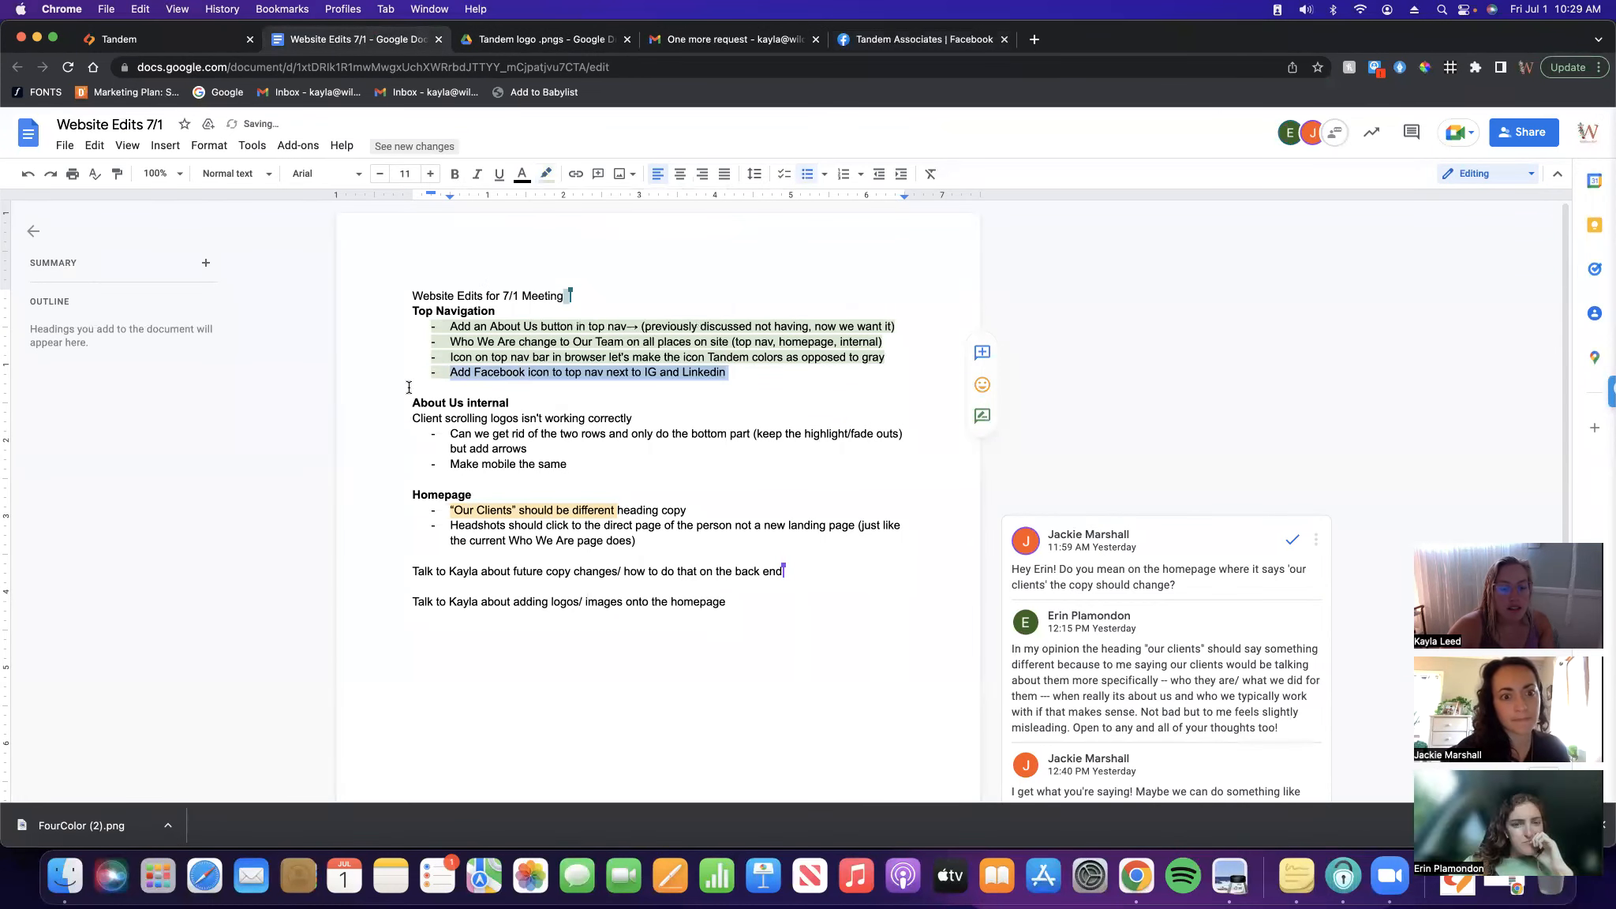
left_click(411, 386)
left_click_drag(635, 419, 393, 419)
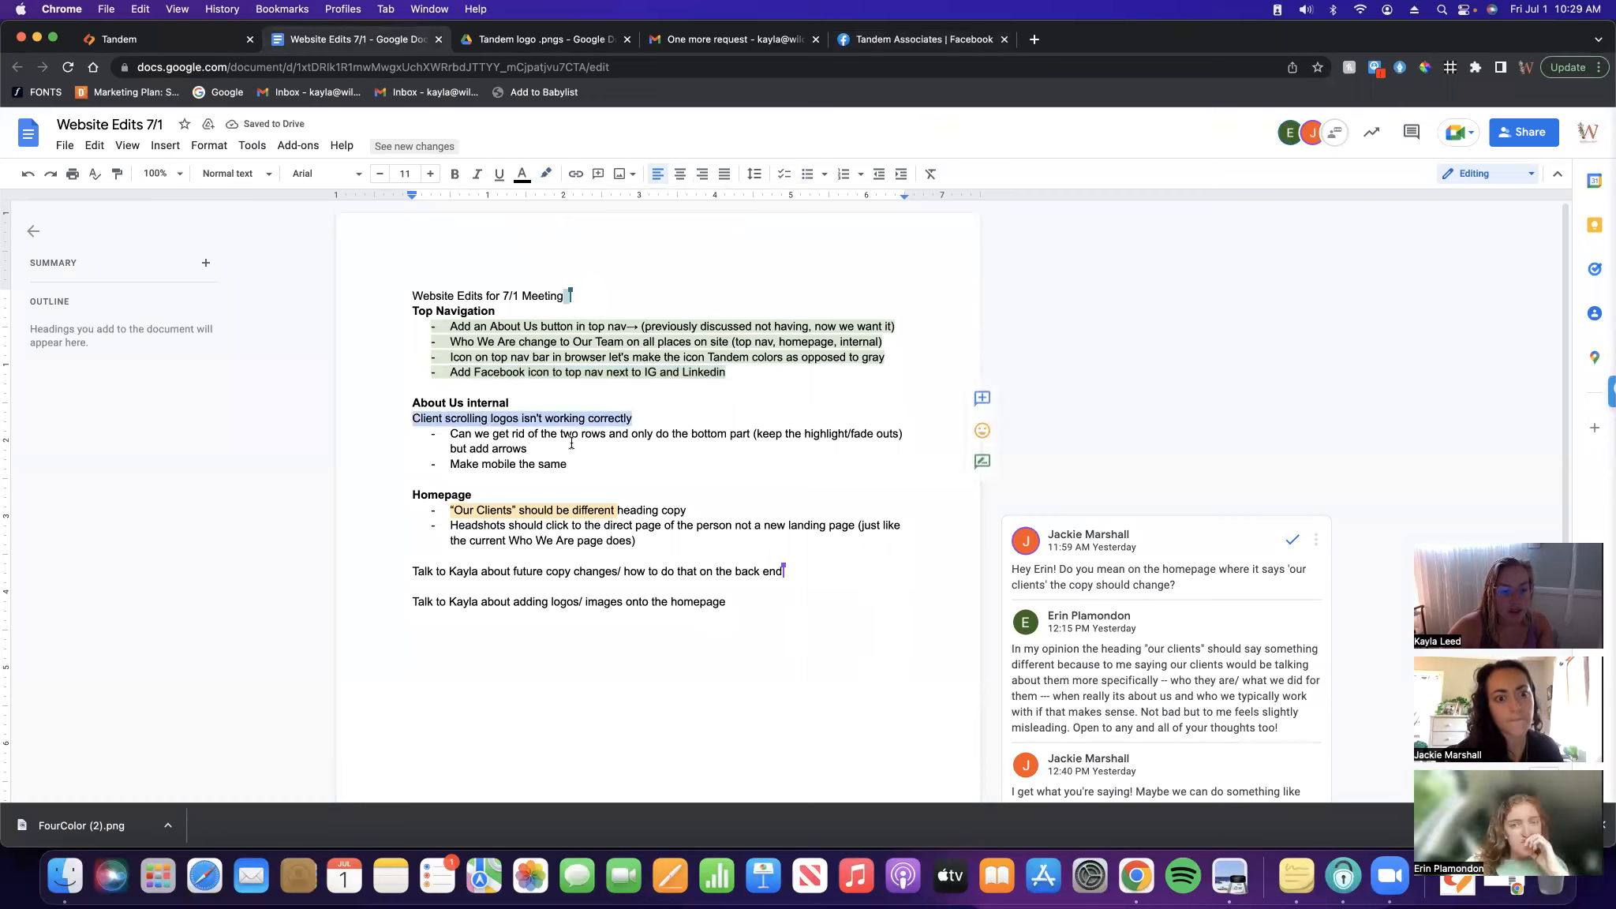
left_click(158, 39)
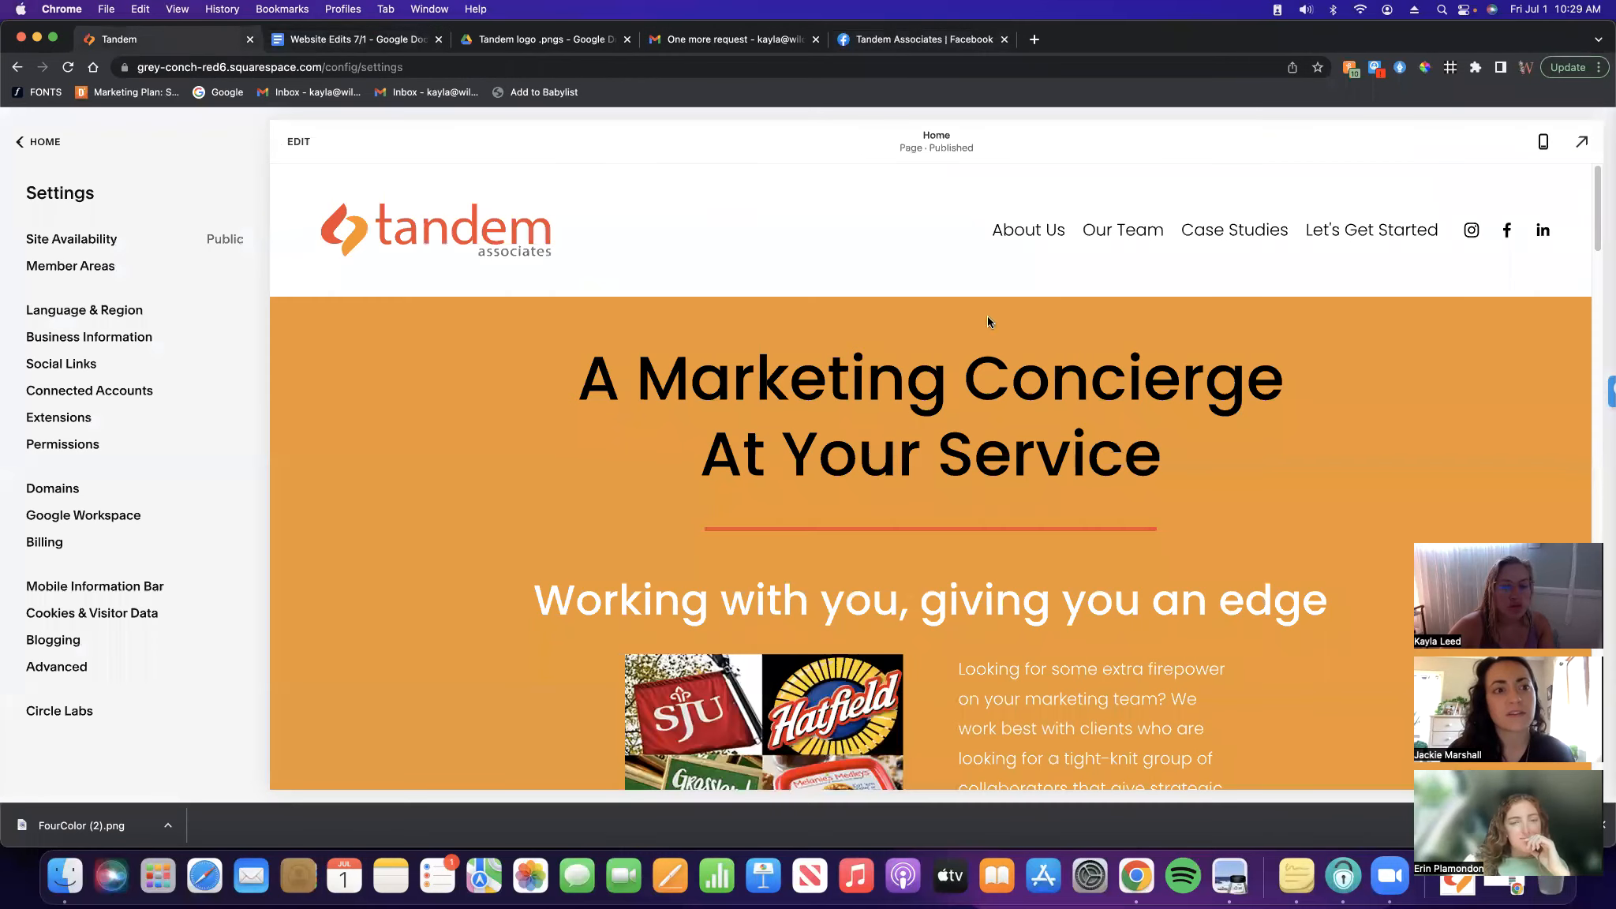
Open the About Us page, preview it full screen, then edit it at the client-logo gallery
left_click(52, 145)
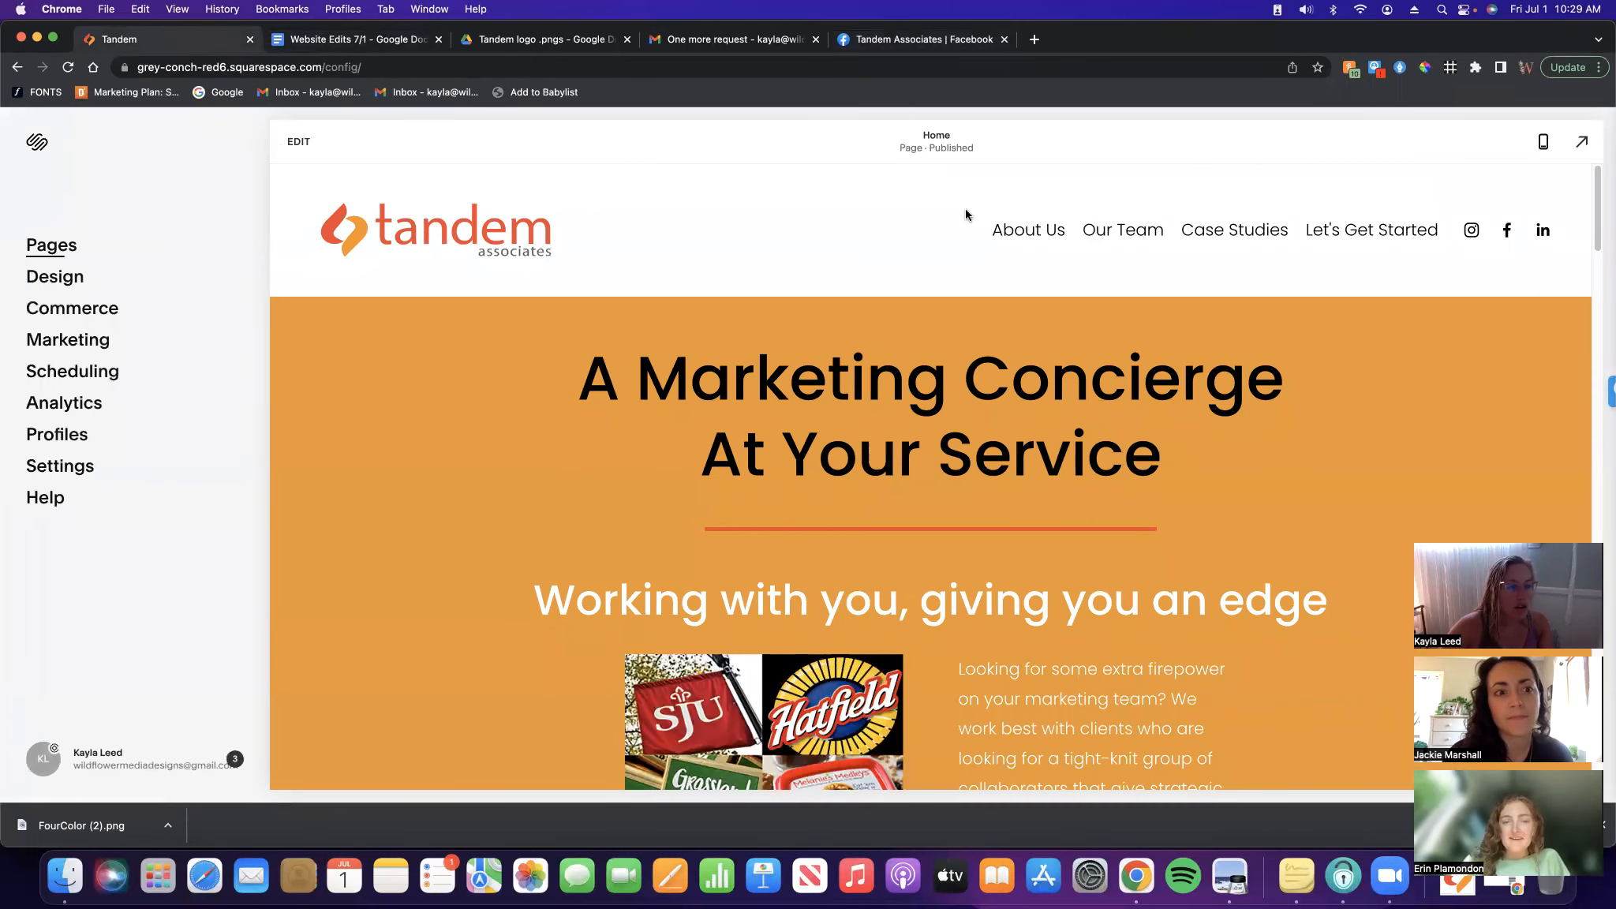
left_click(1011, 237)
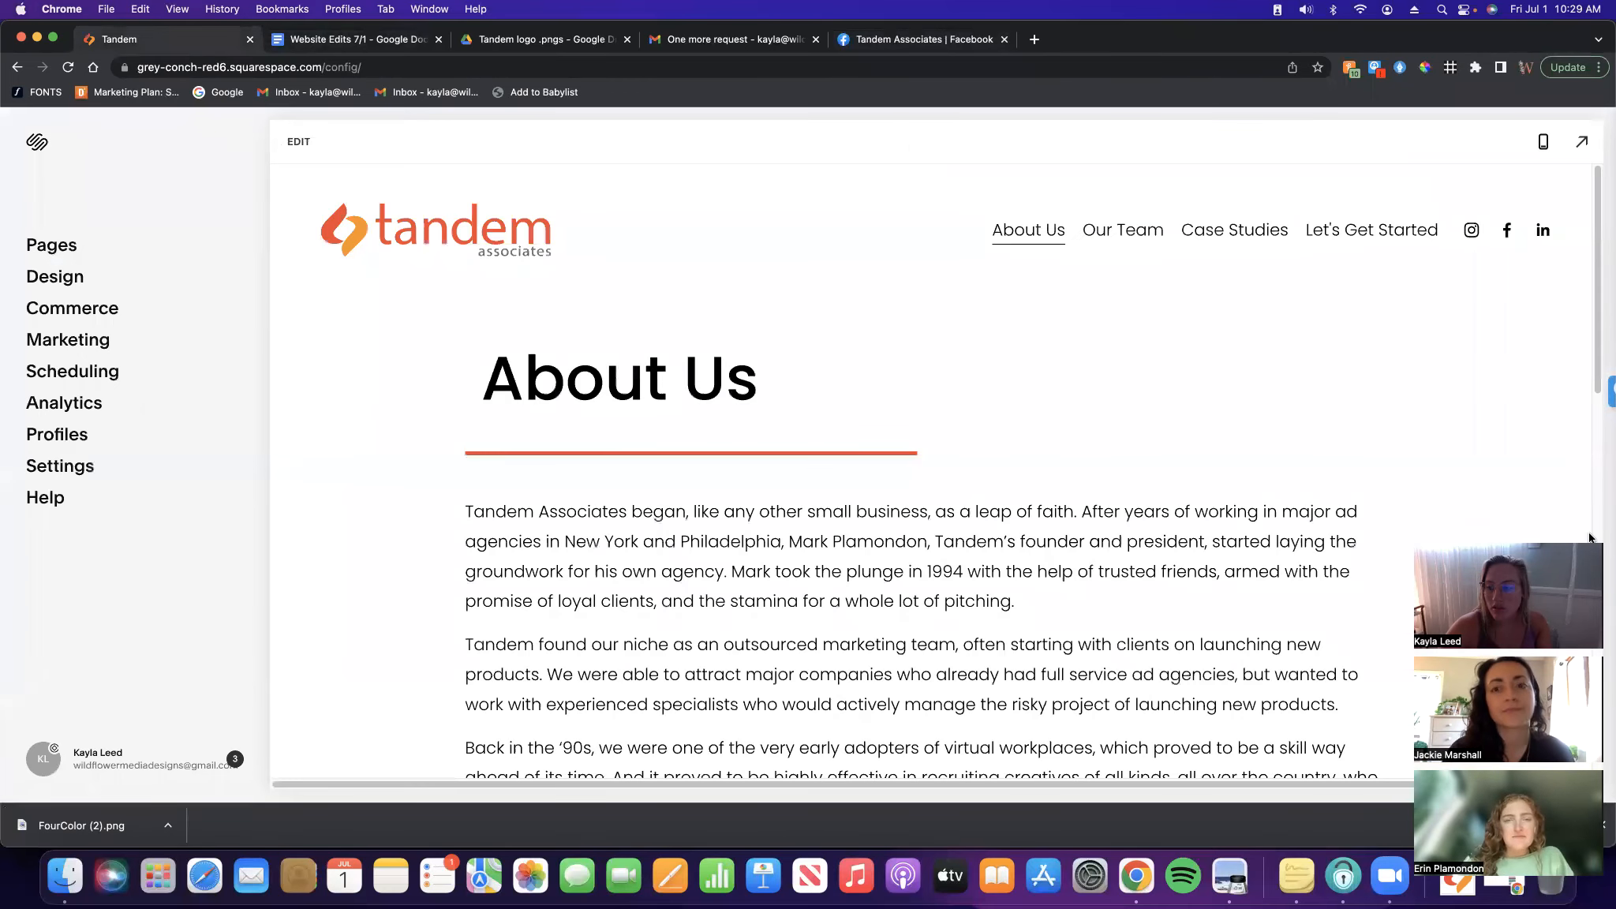
scroll(1219, 523, "down", 10)
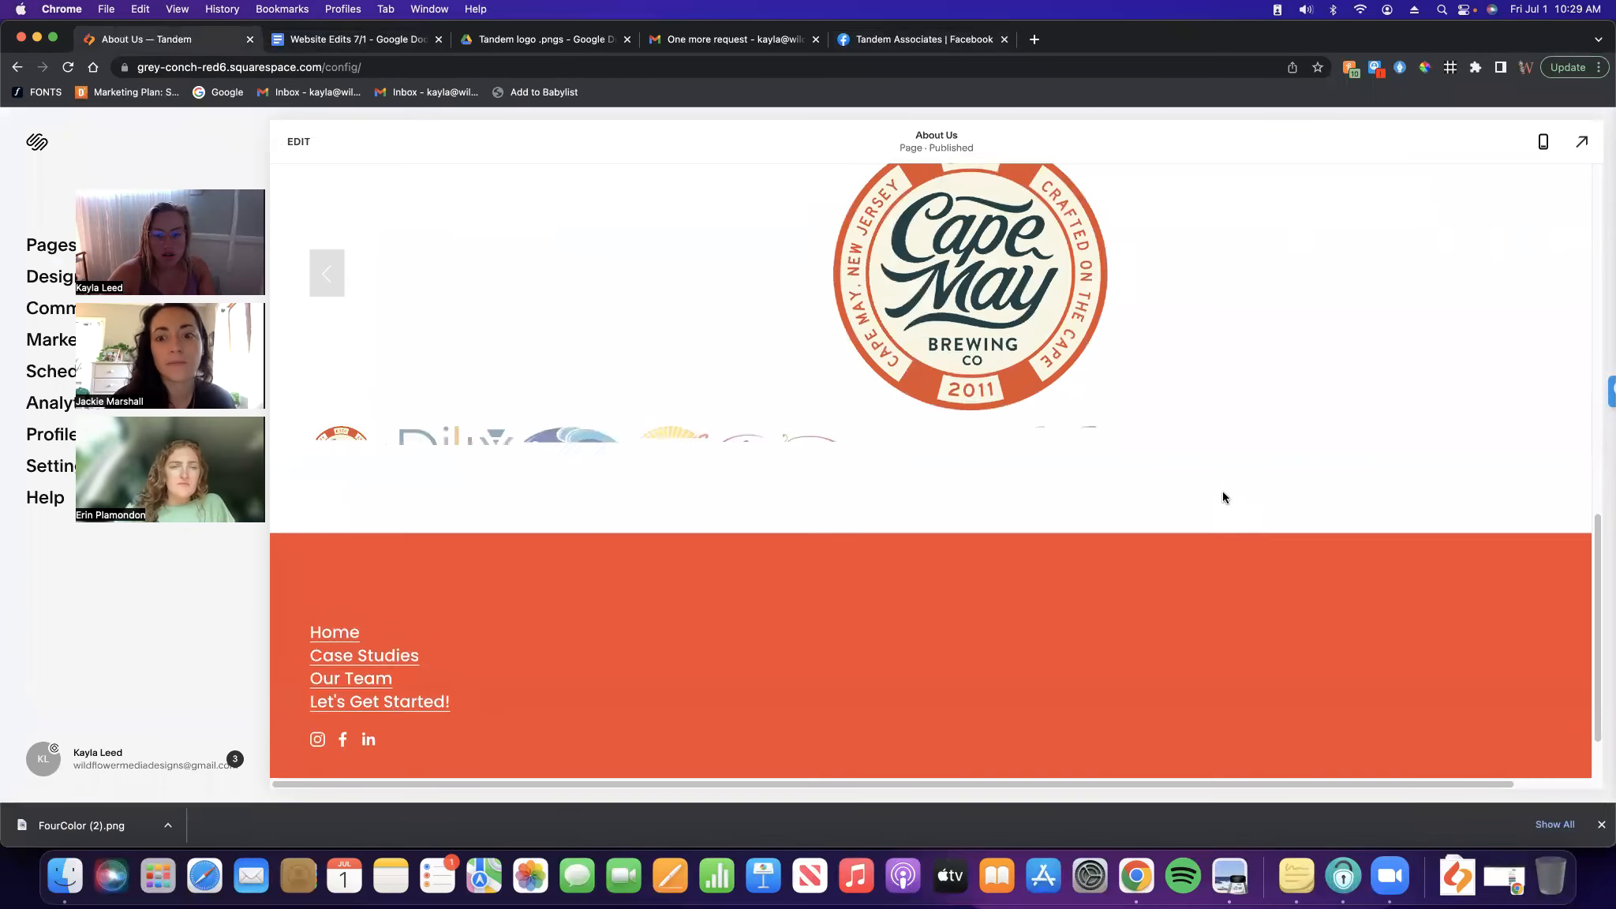
scroll(1224, 497, "up", 3)
left_click(1581, 143)
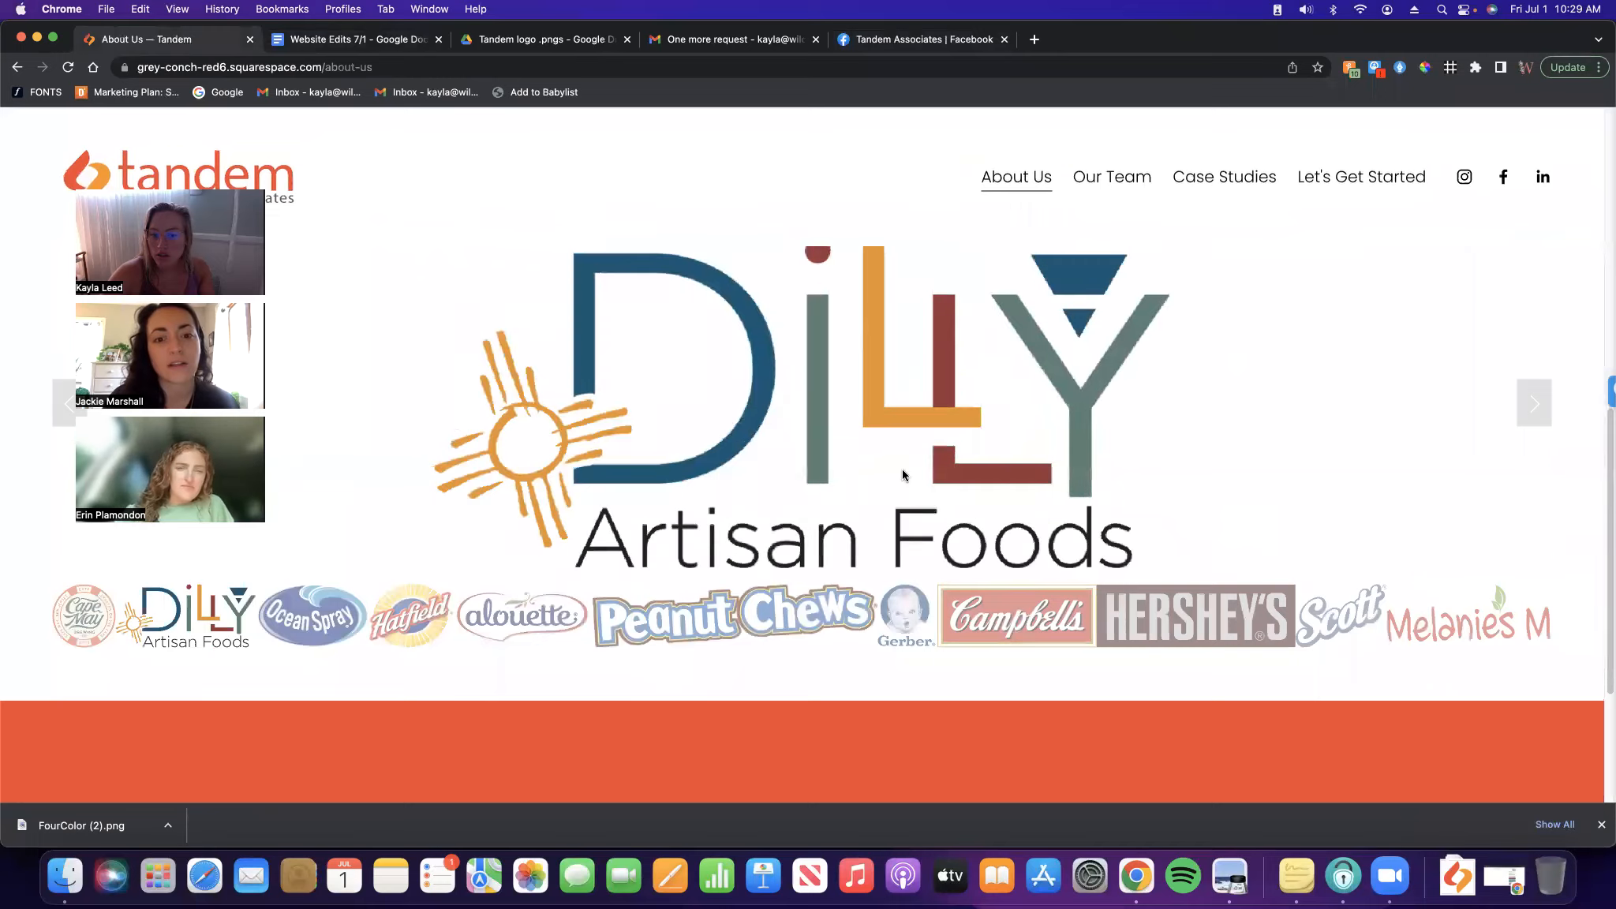
scroll(1135, 518, "up", 3)
scroll(1142, 544, "down", 5)
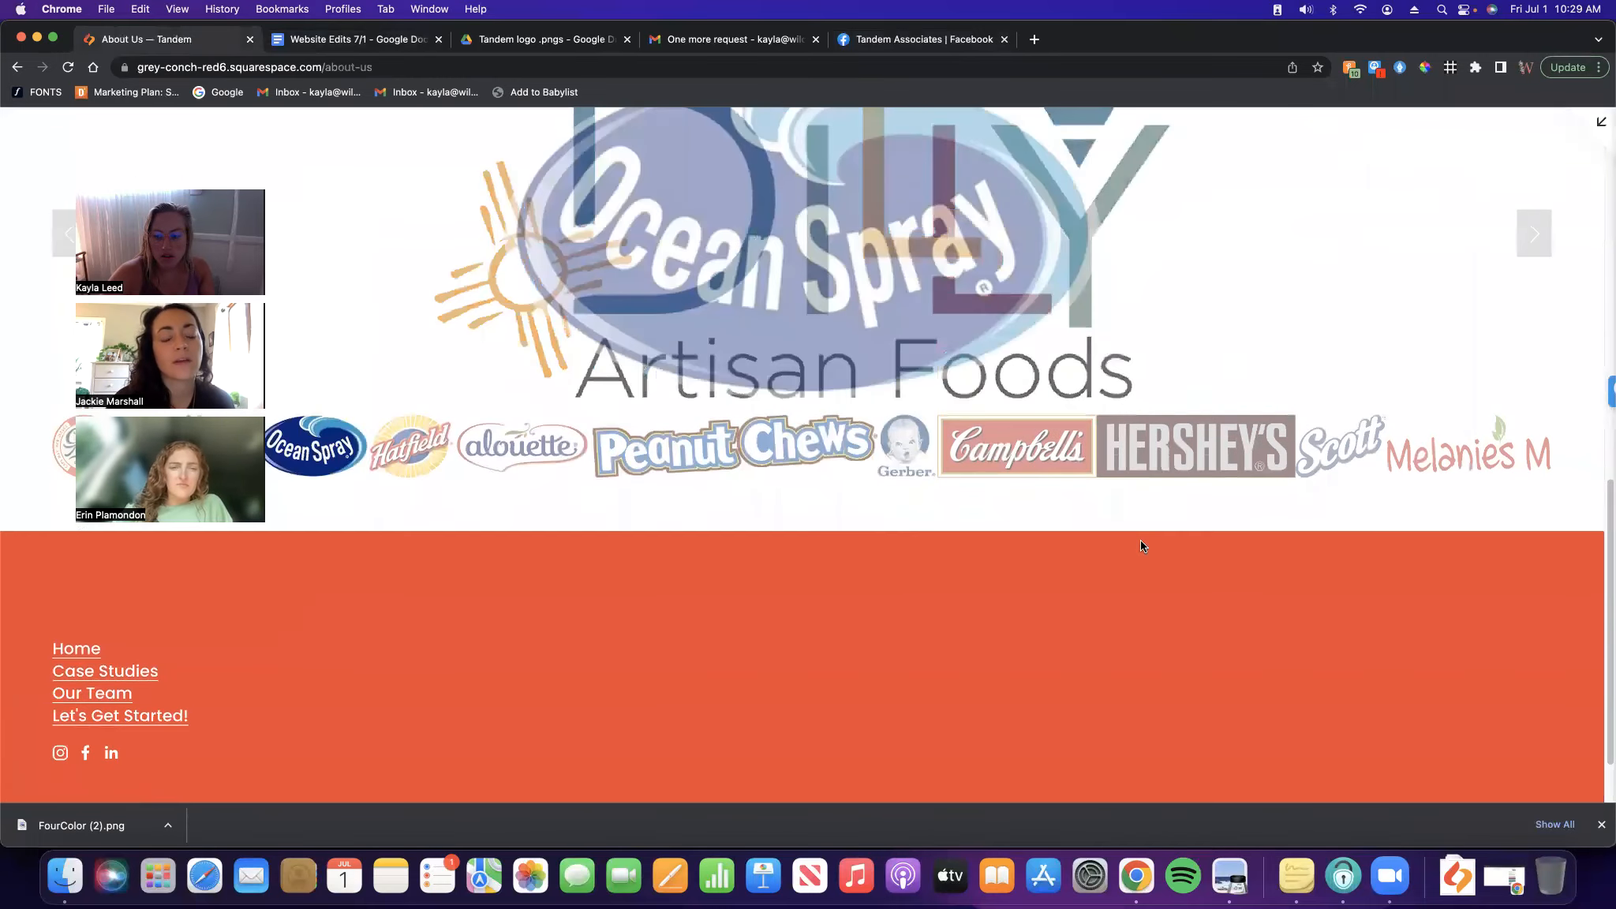
scroll(1140, 540, "up", 2)
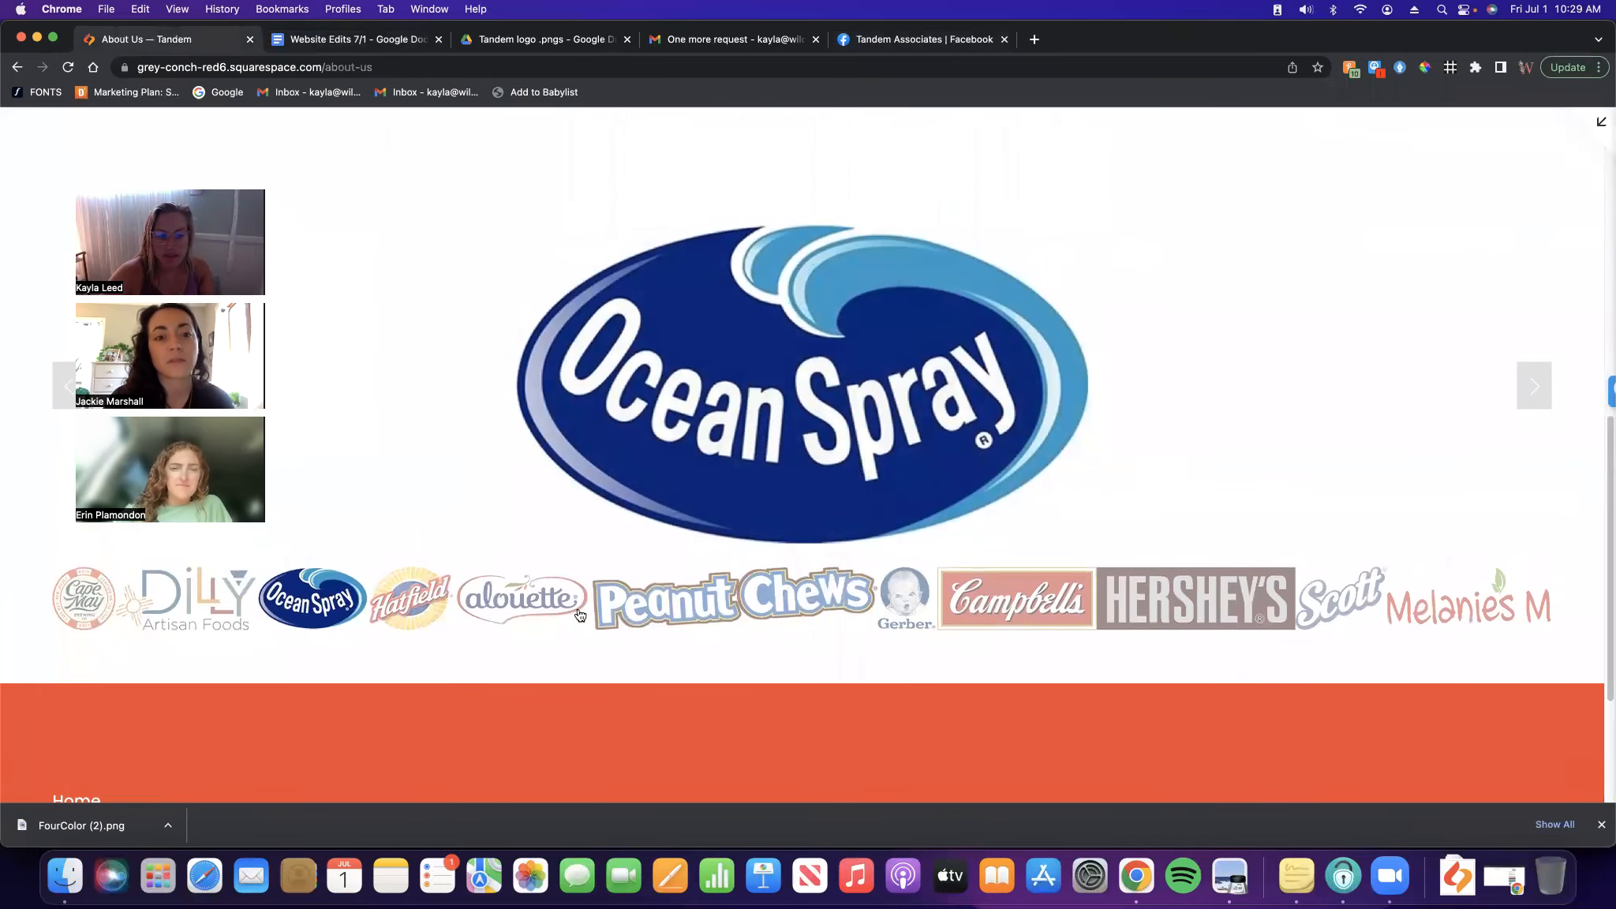
left_click(1601, 126)
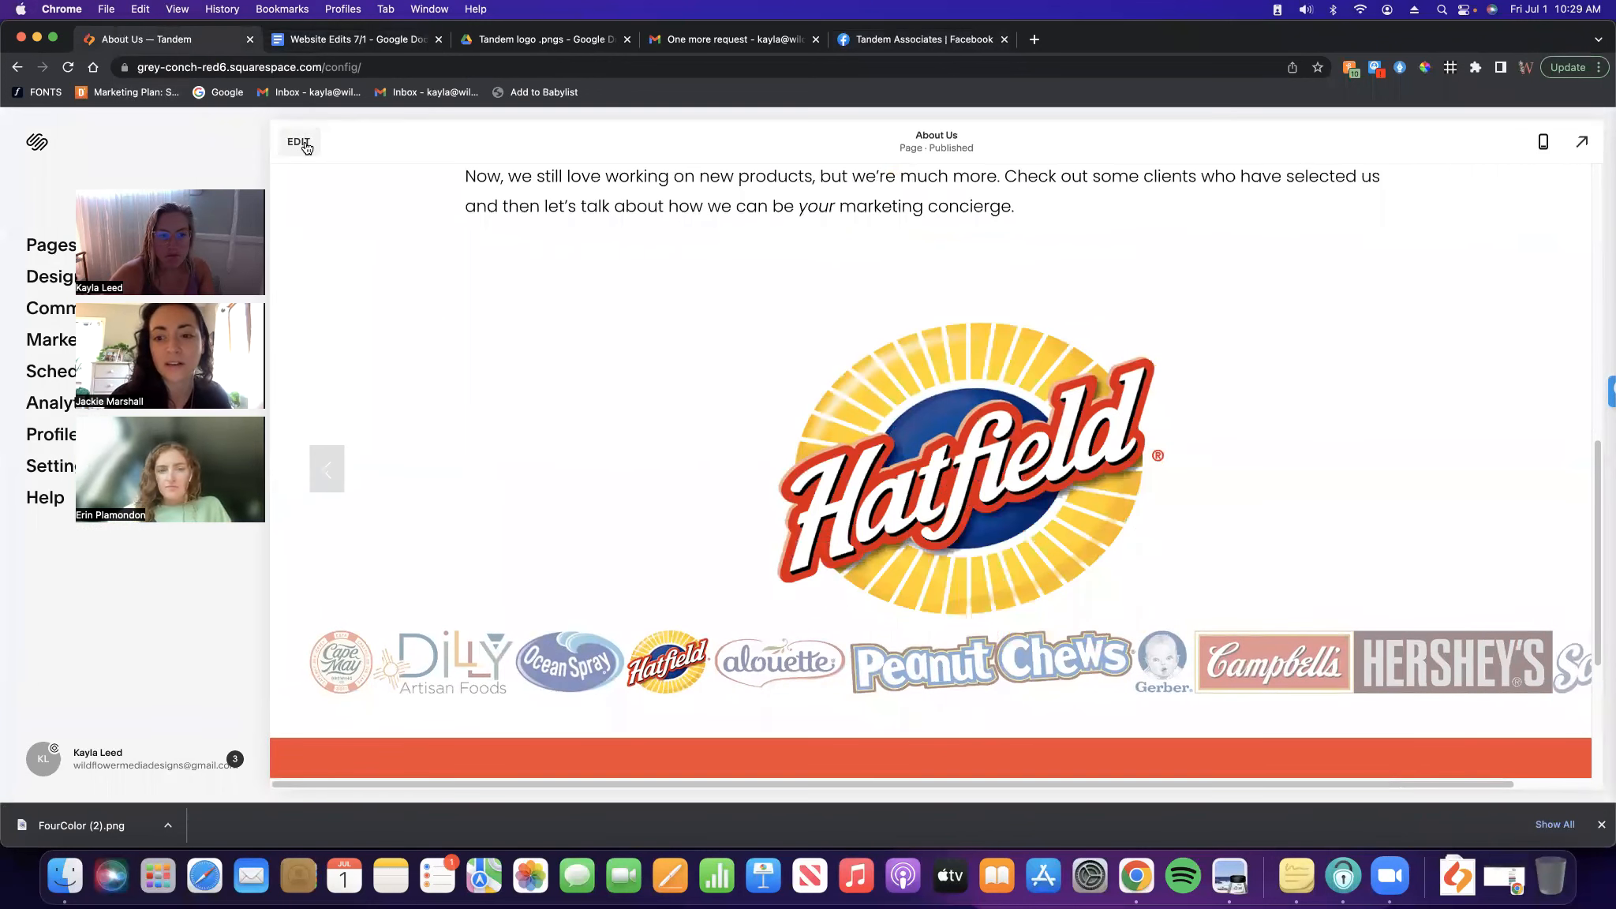
left_click(300, 142)
scroll(1118, 534, "down", 7)
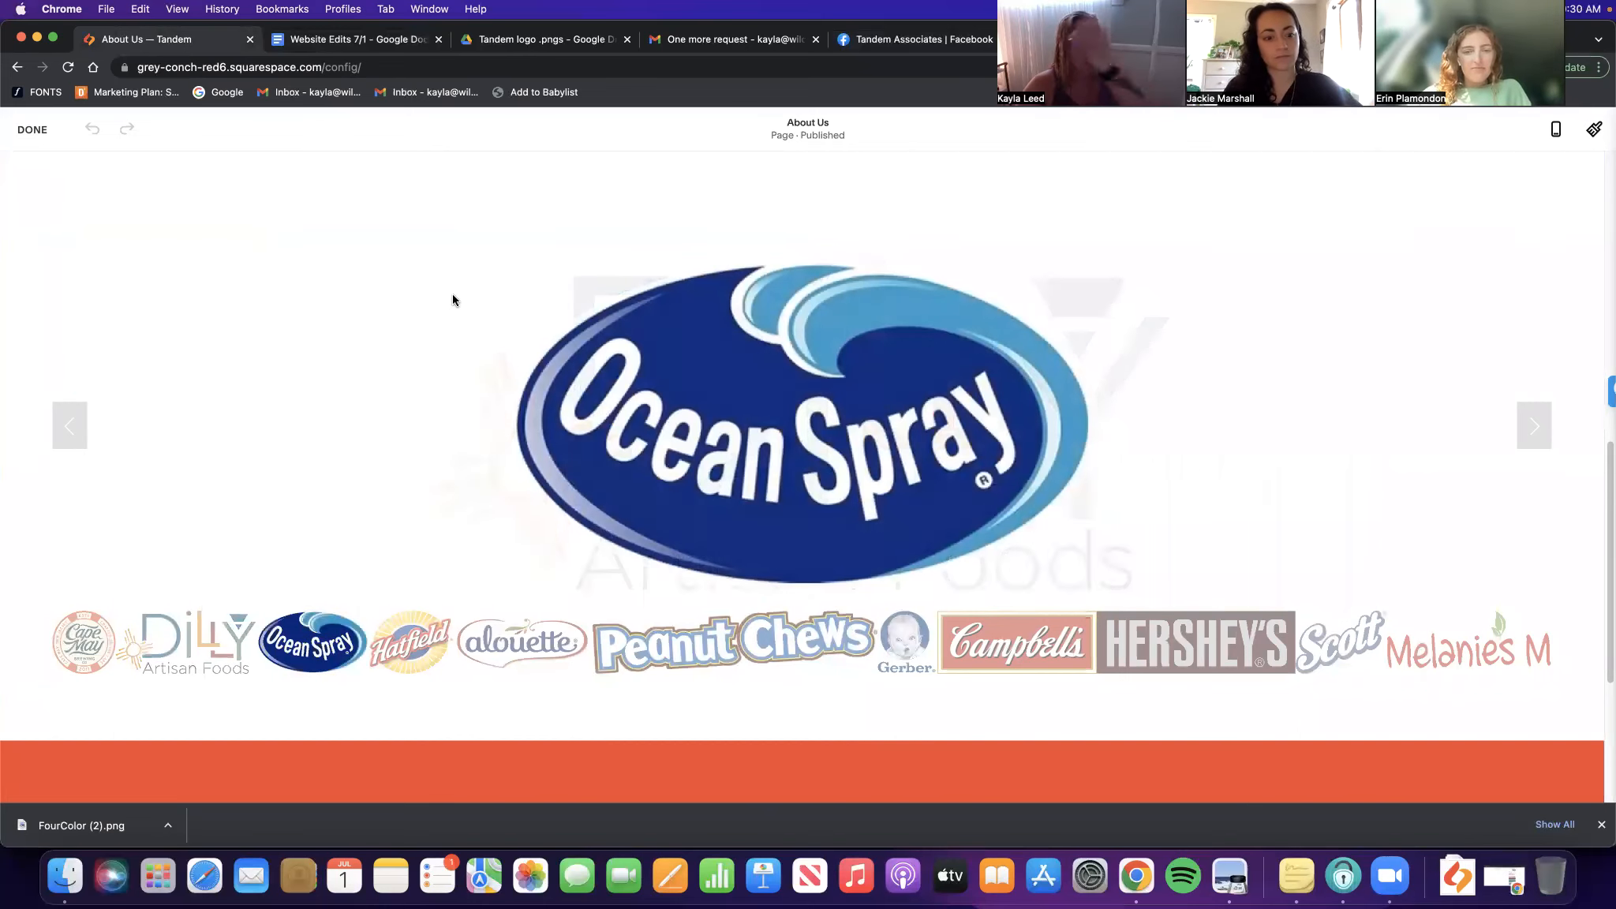
Switch the About Us logo gallery layout to Carousel with Center active alignment
left_click(171, 355)
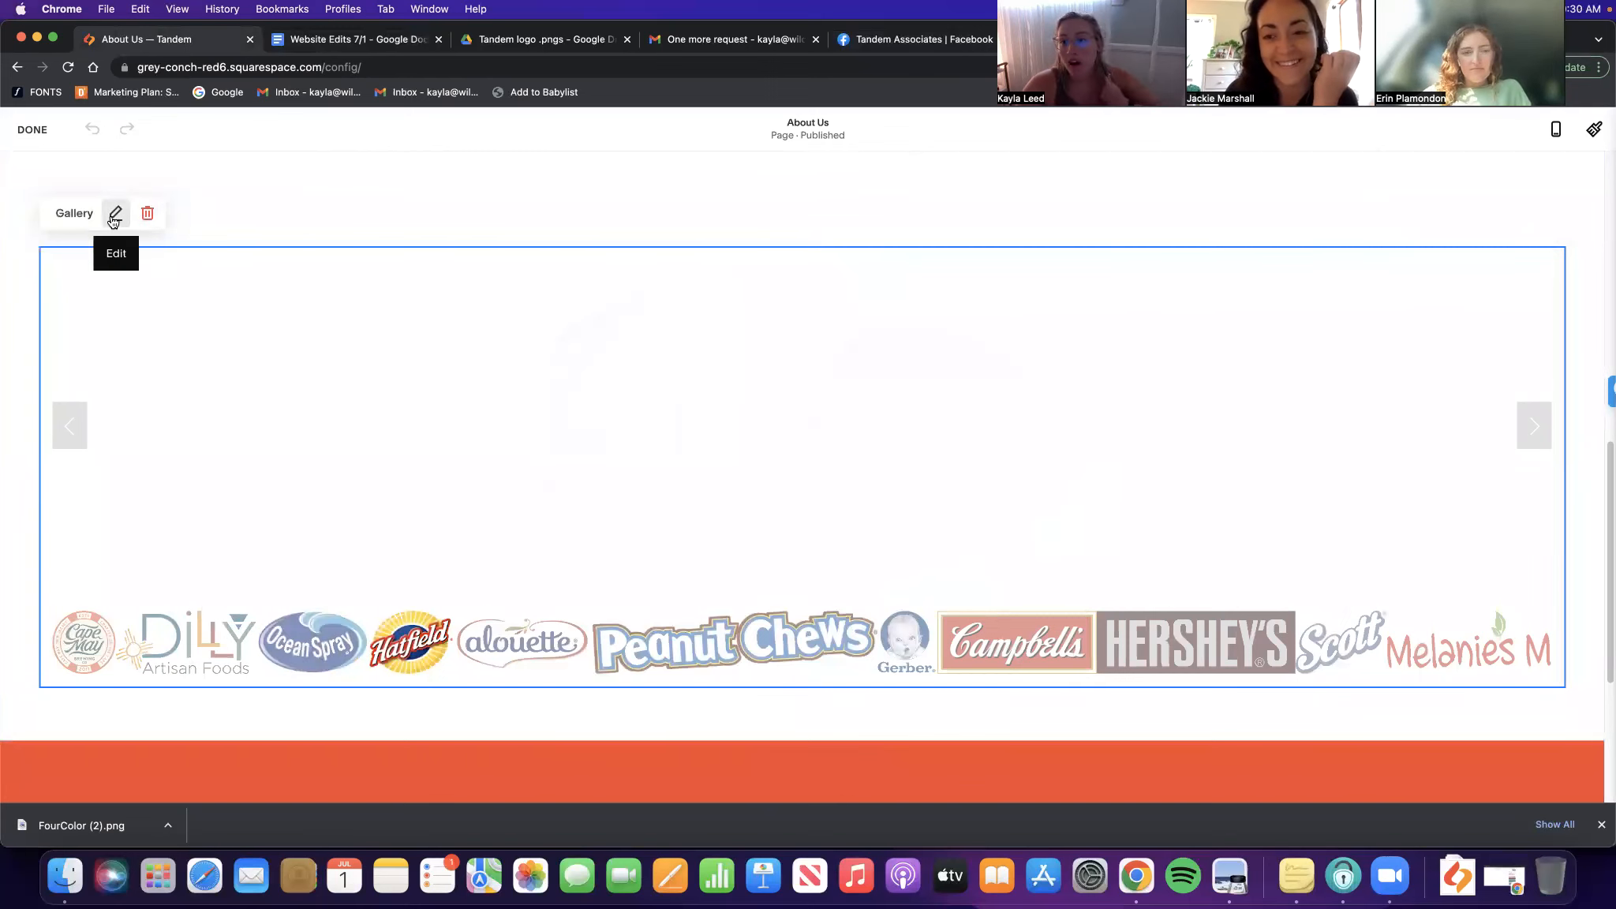
left_click(114, 214)
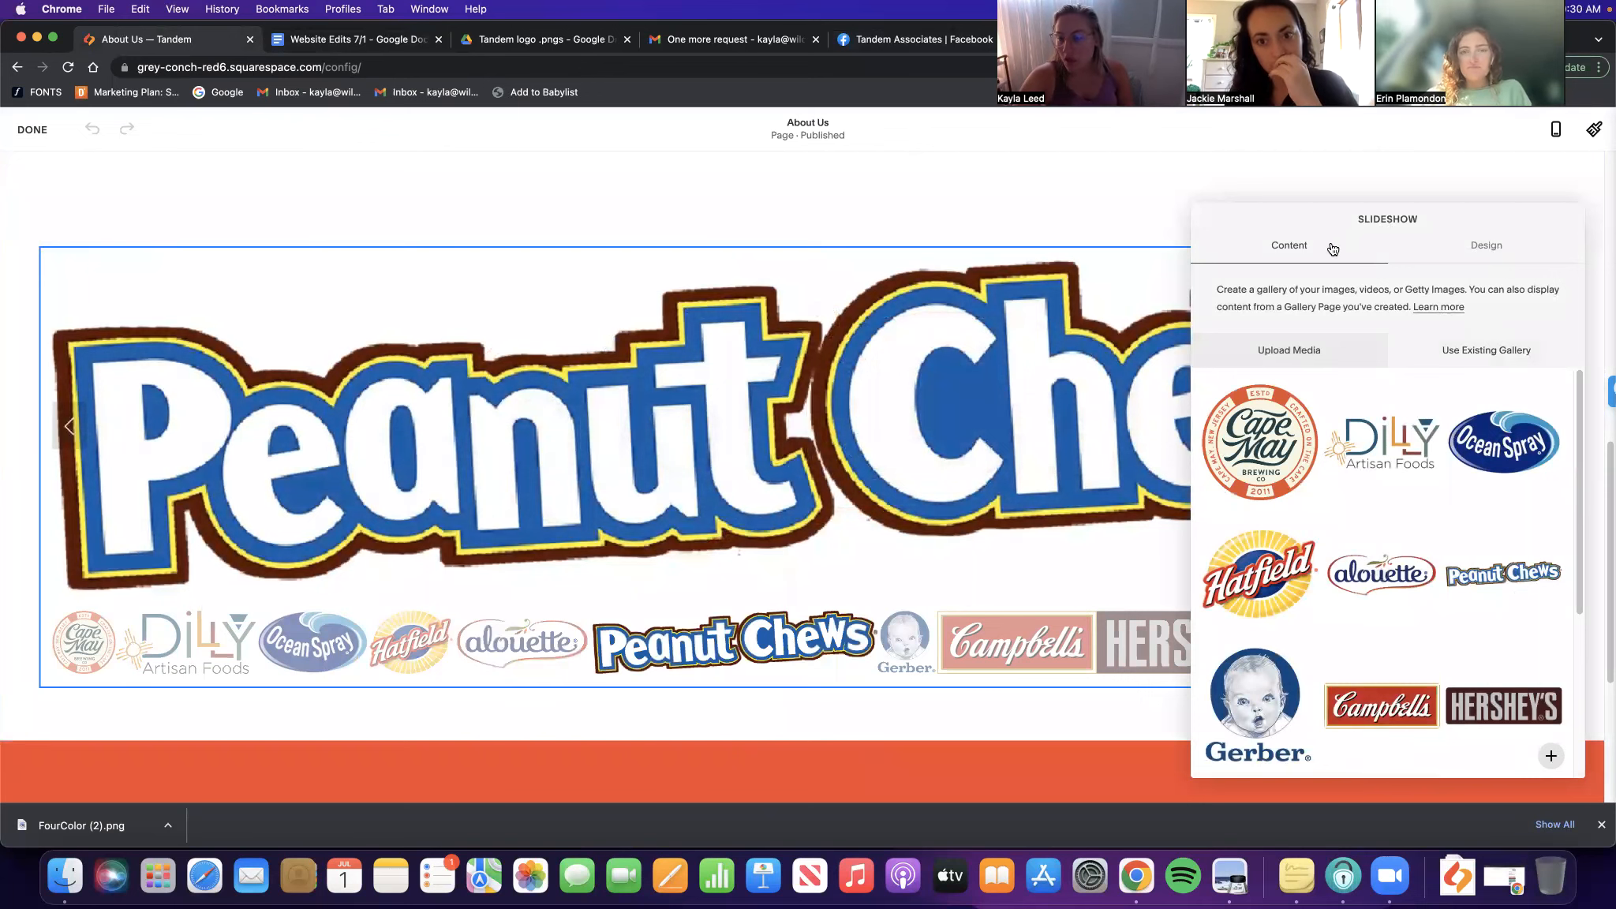
scroll(1380, 480, "down", 4)
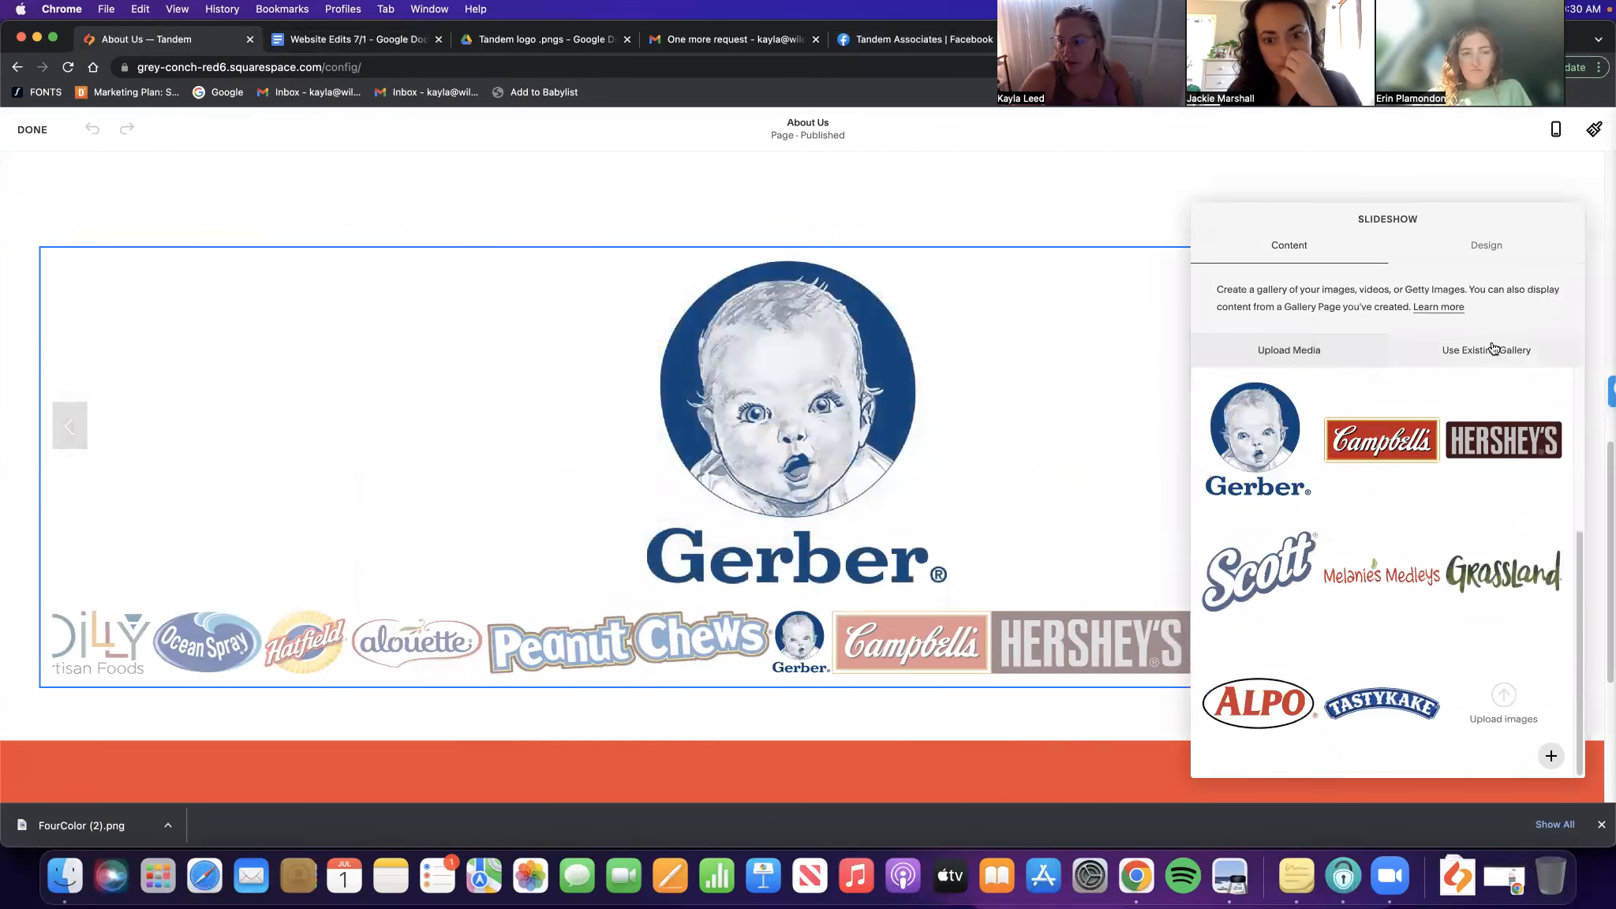
left_click(1515, 257)
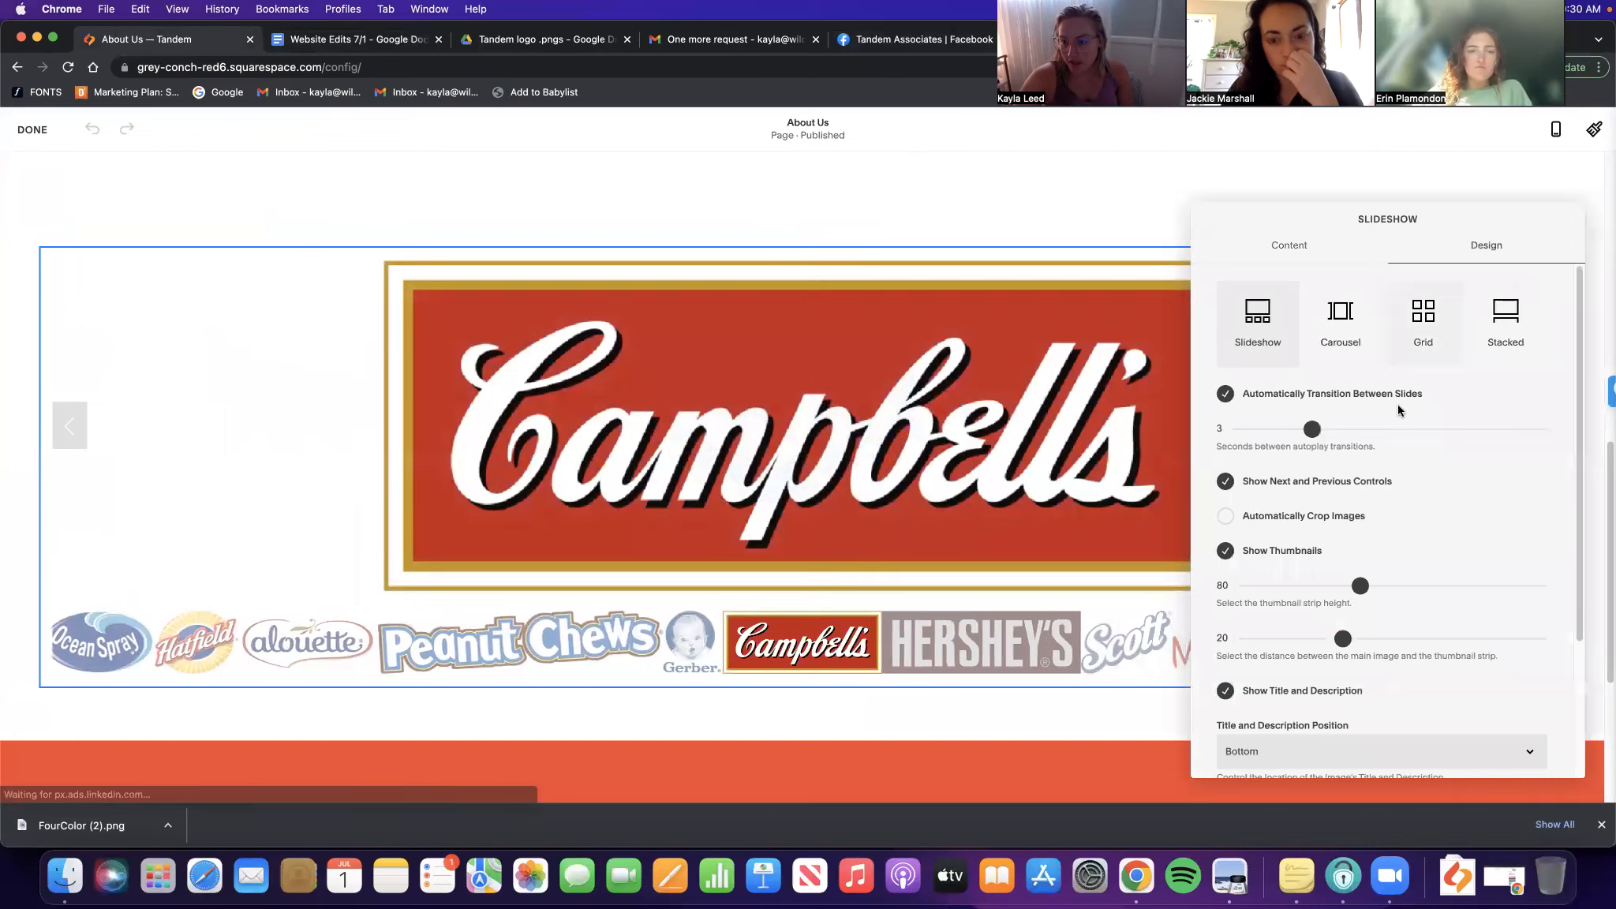
left_click(1333, 322)
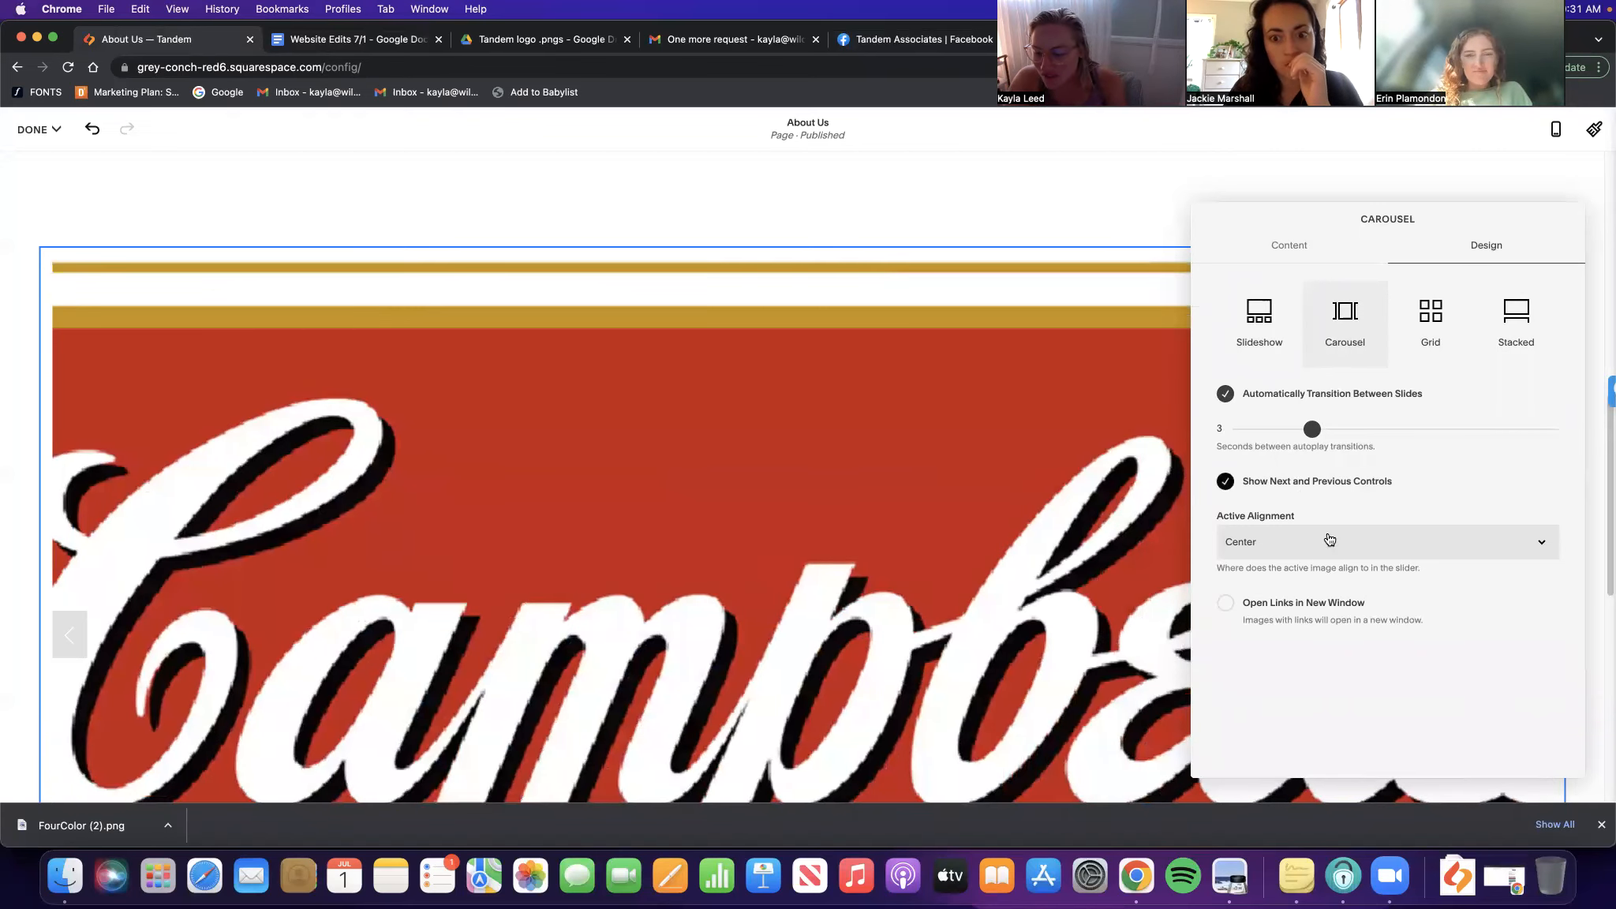
left_click(1329, 540)
left_click(1333, 548)
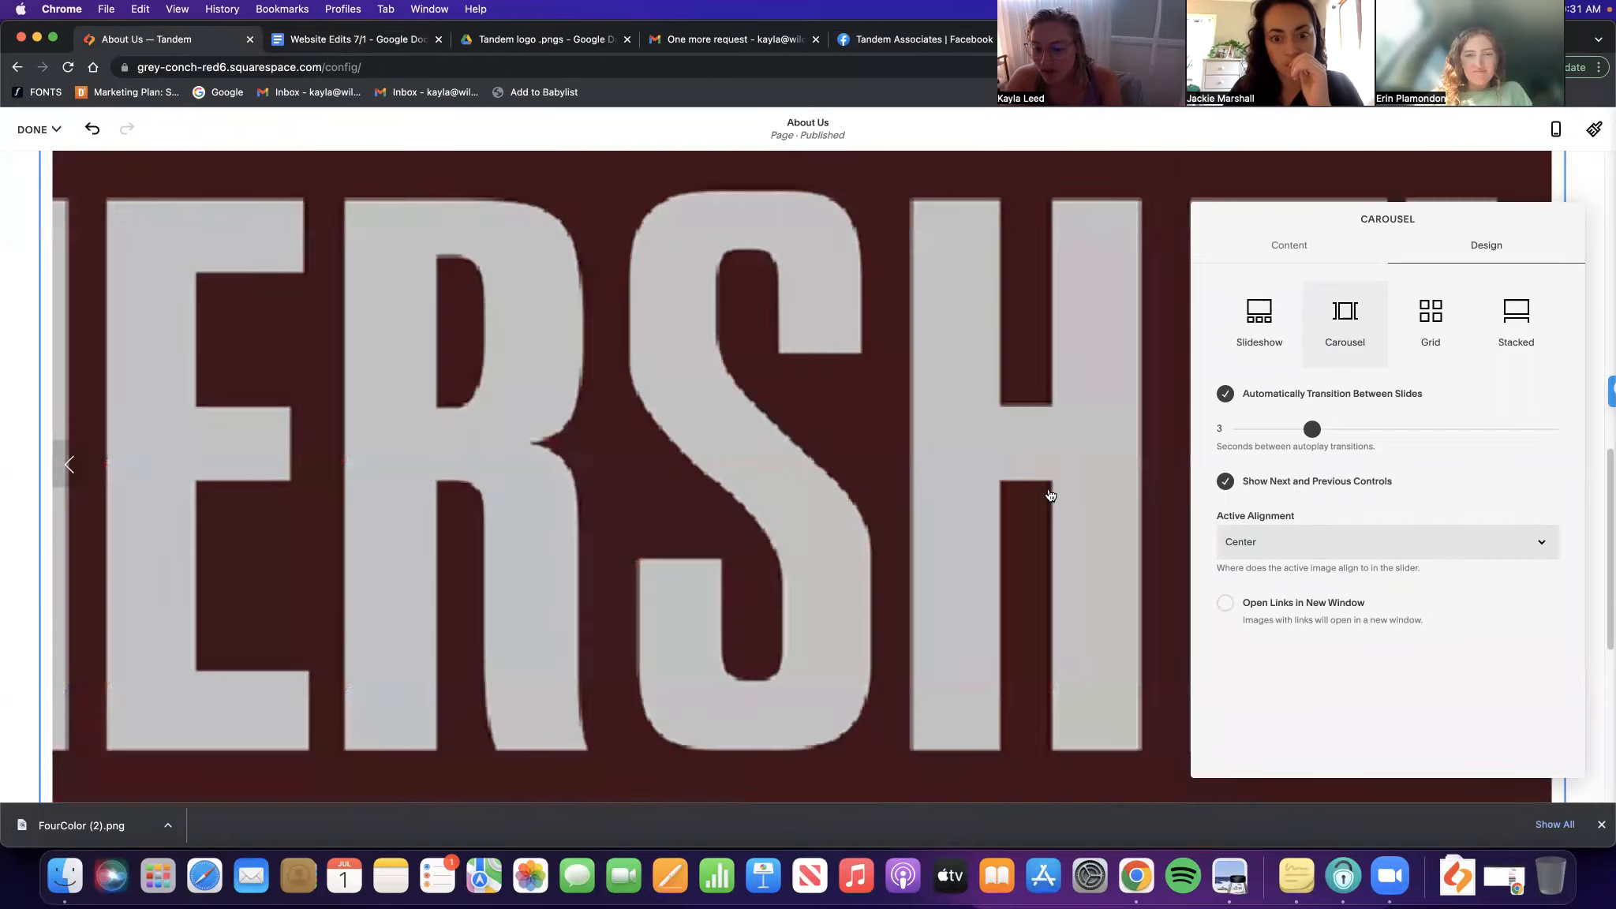
scroll(1018, 426, "up", 4)
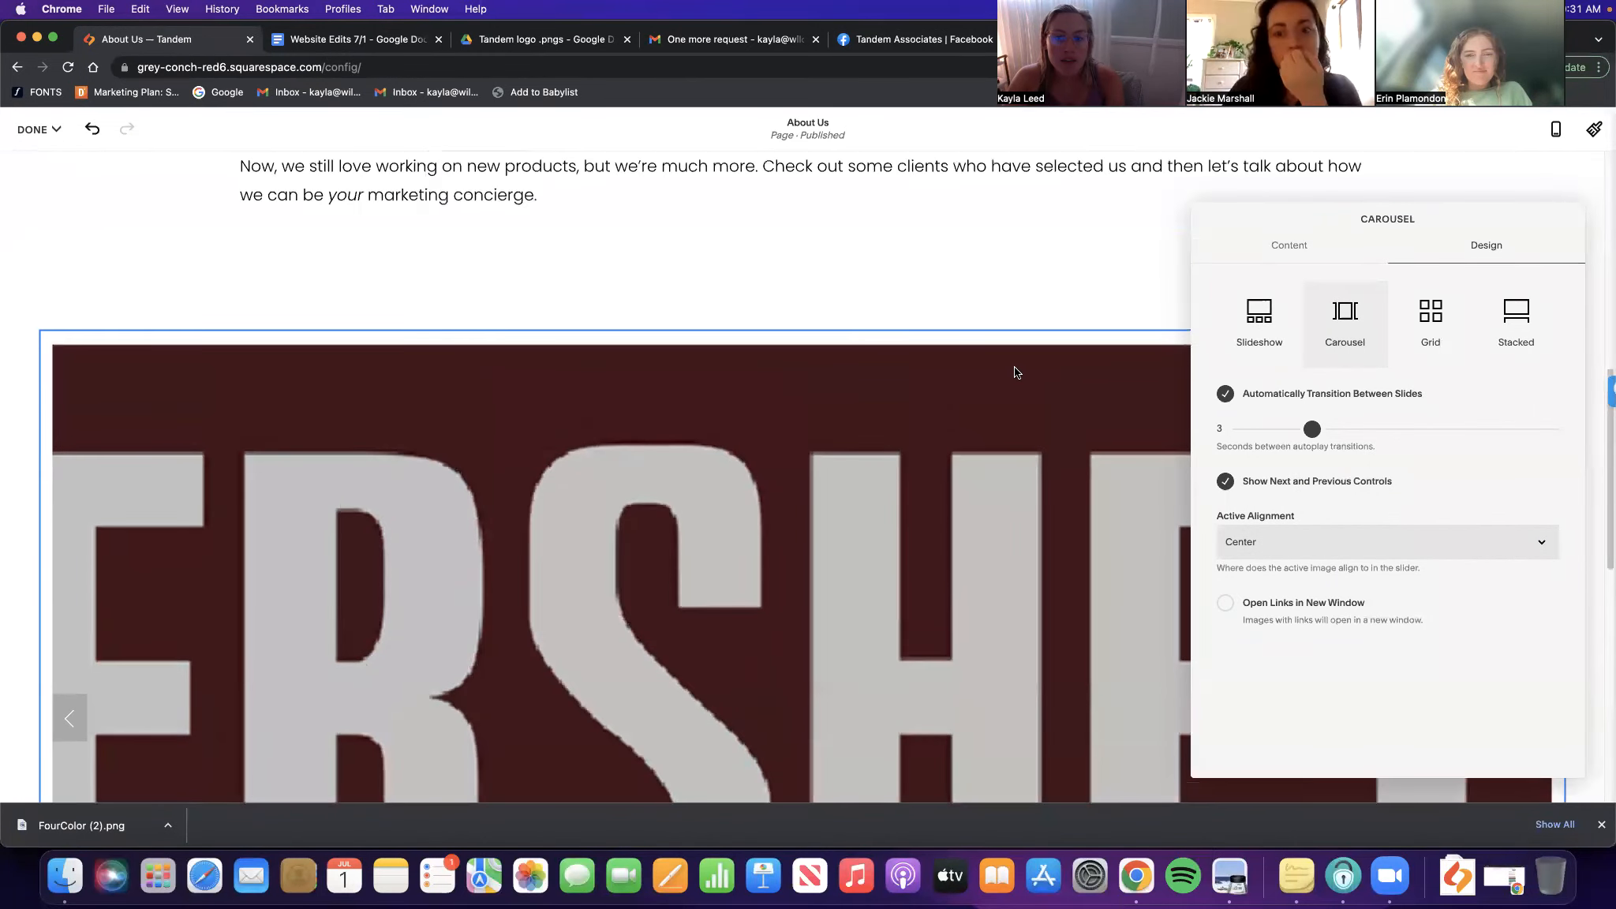
left_click(832, 303)
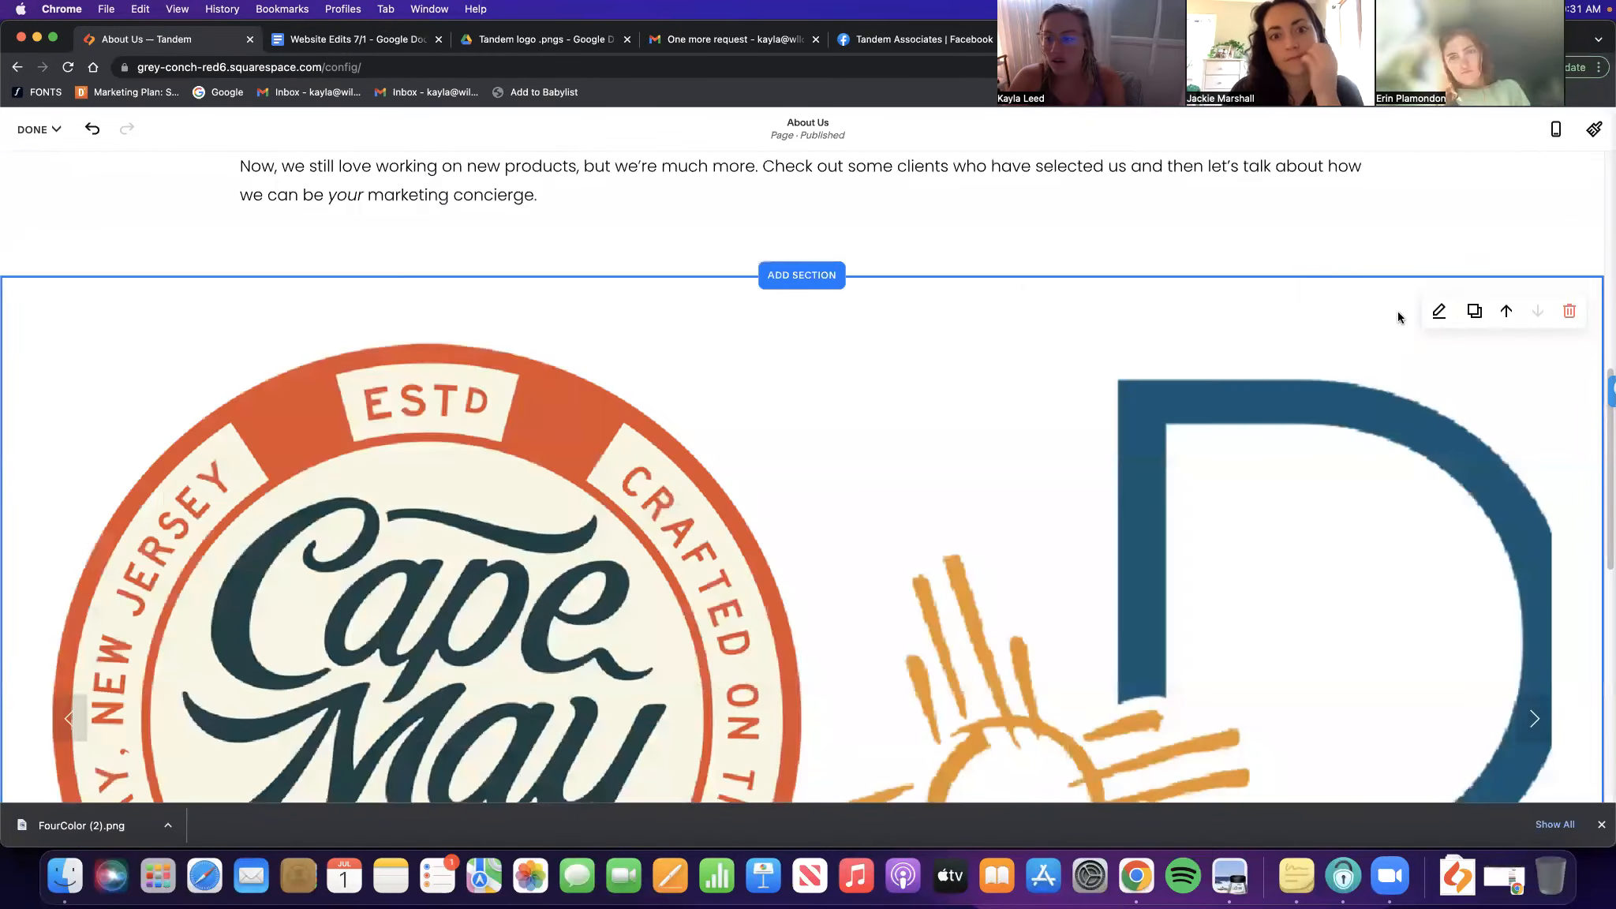
Narrow the gallery section's content width, then try a Grid gallery layout and its aspect ratios
left_click(1438, 310)
left_click(1387, 503)
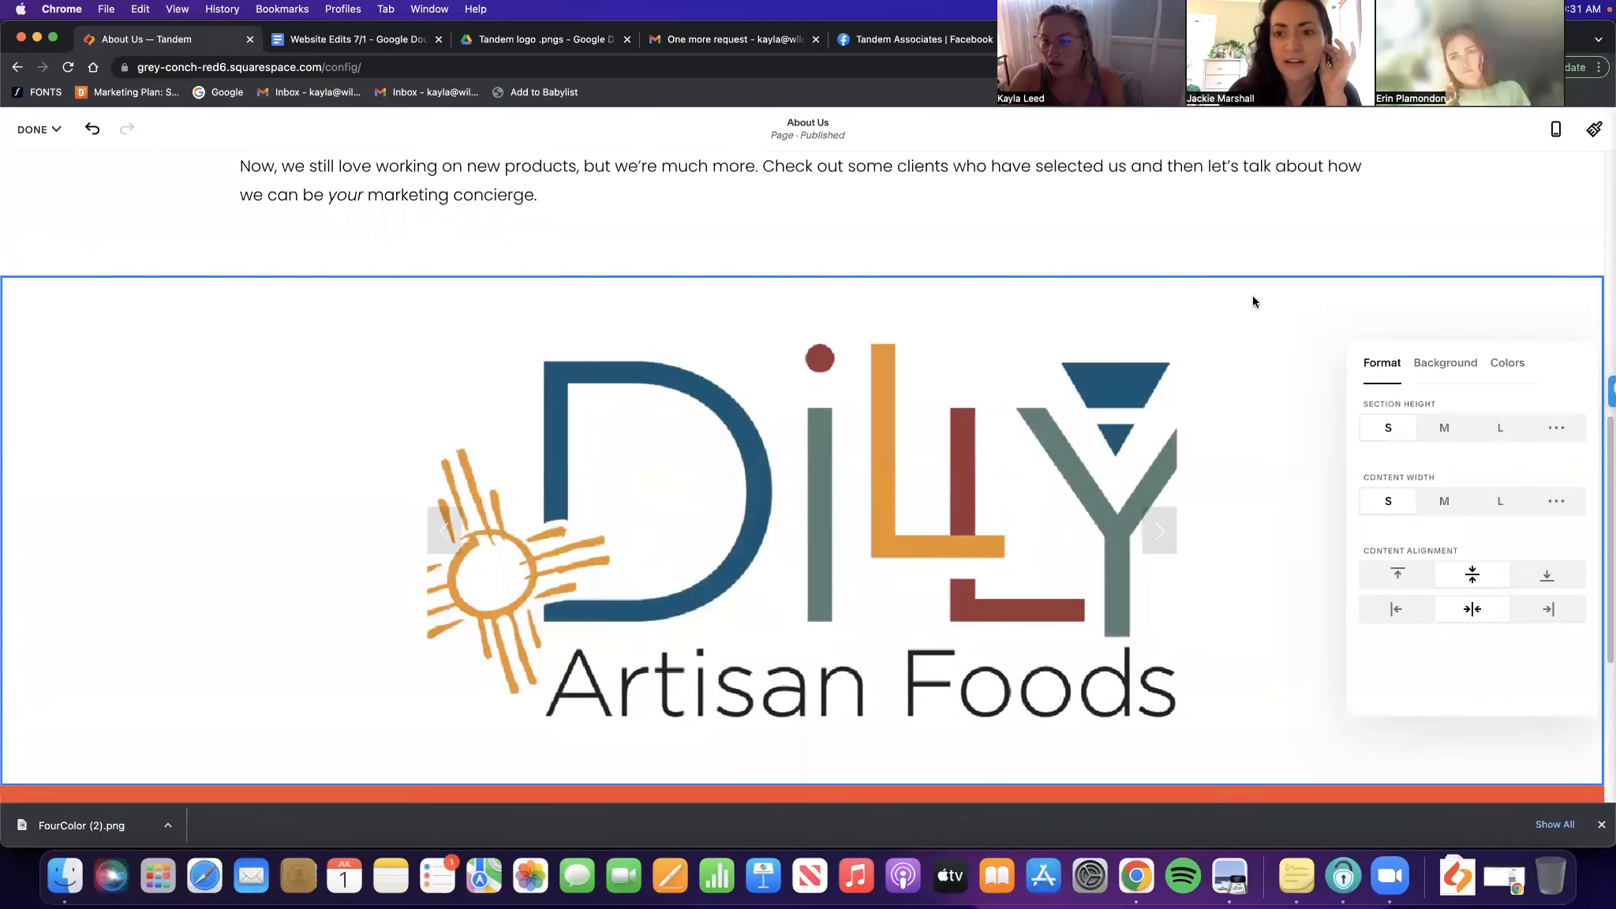
left_click(1425, 299)
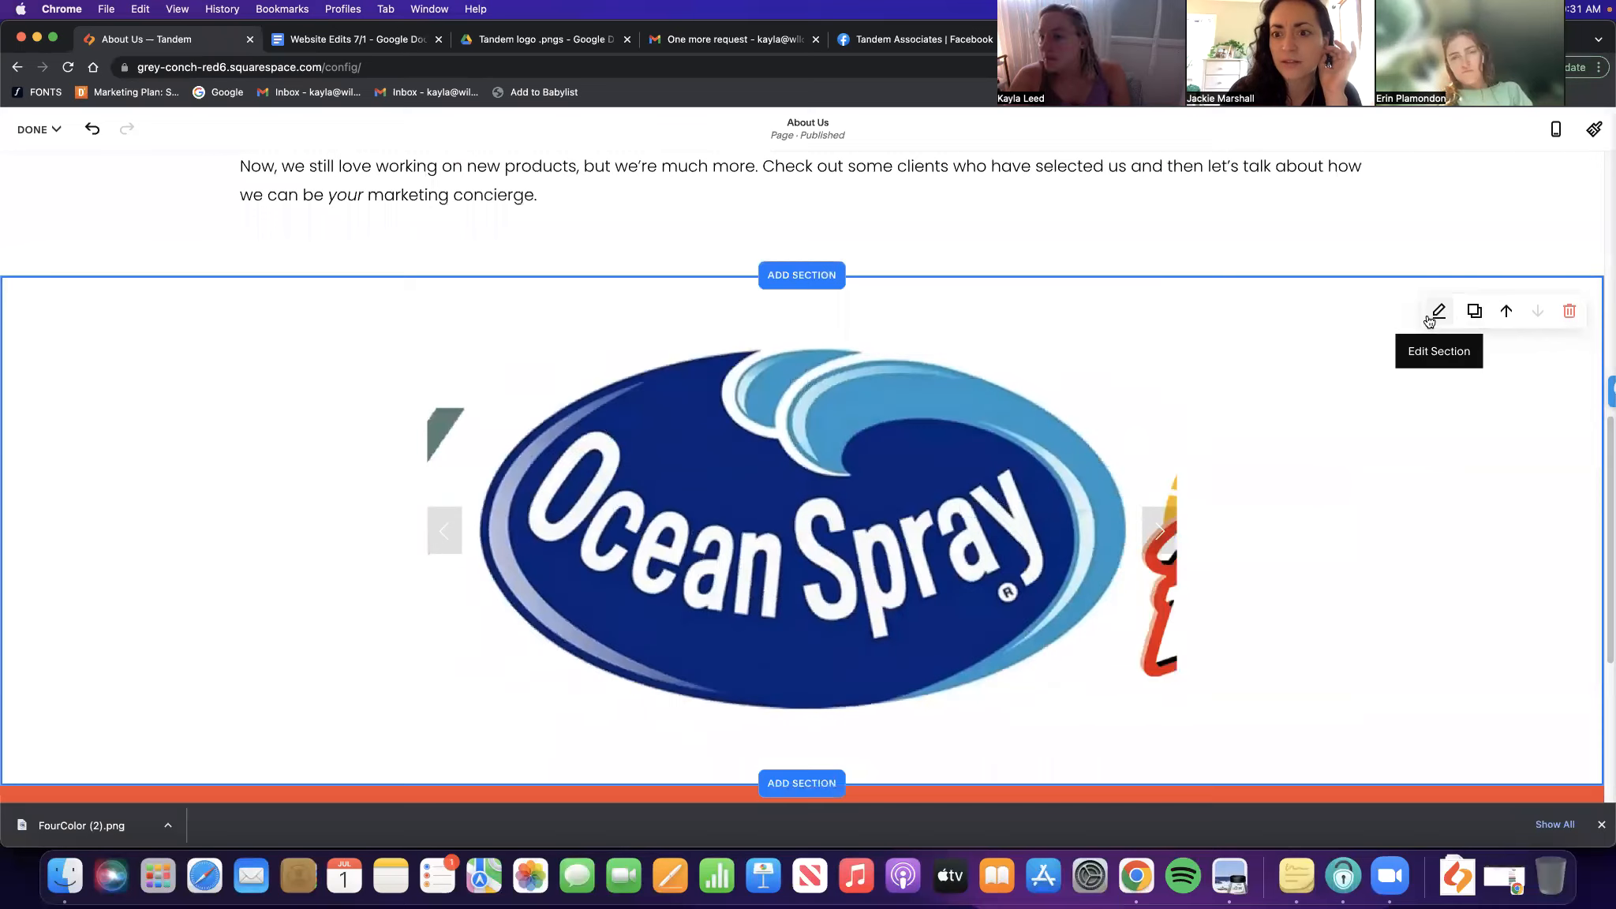
left_click(495, 412)
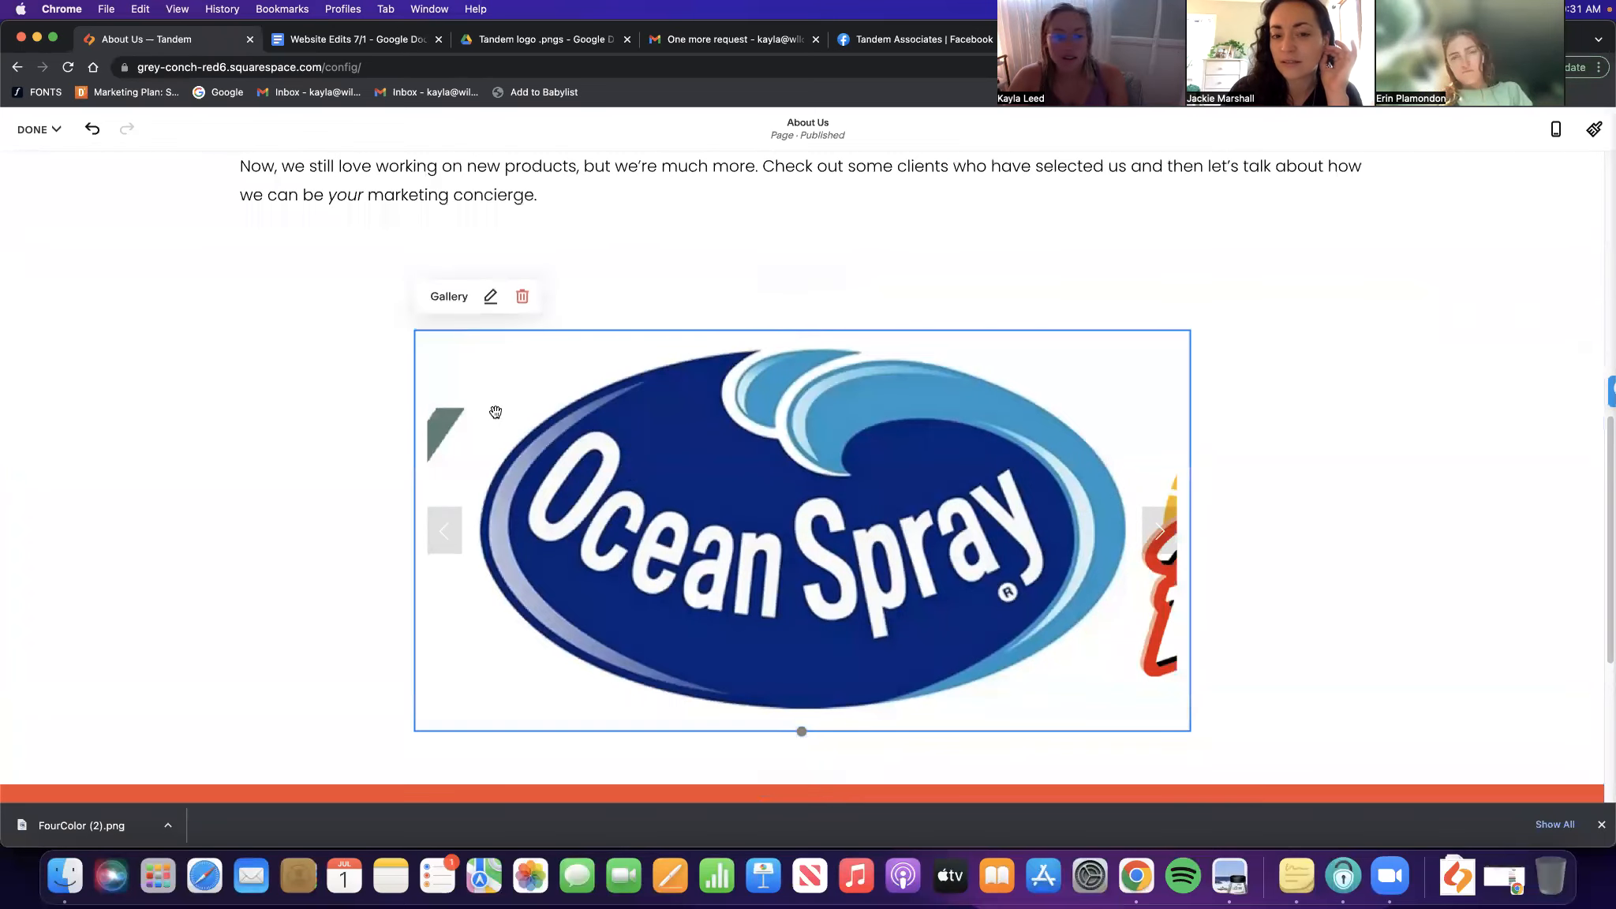
left_click(491, 297)
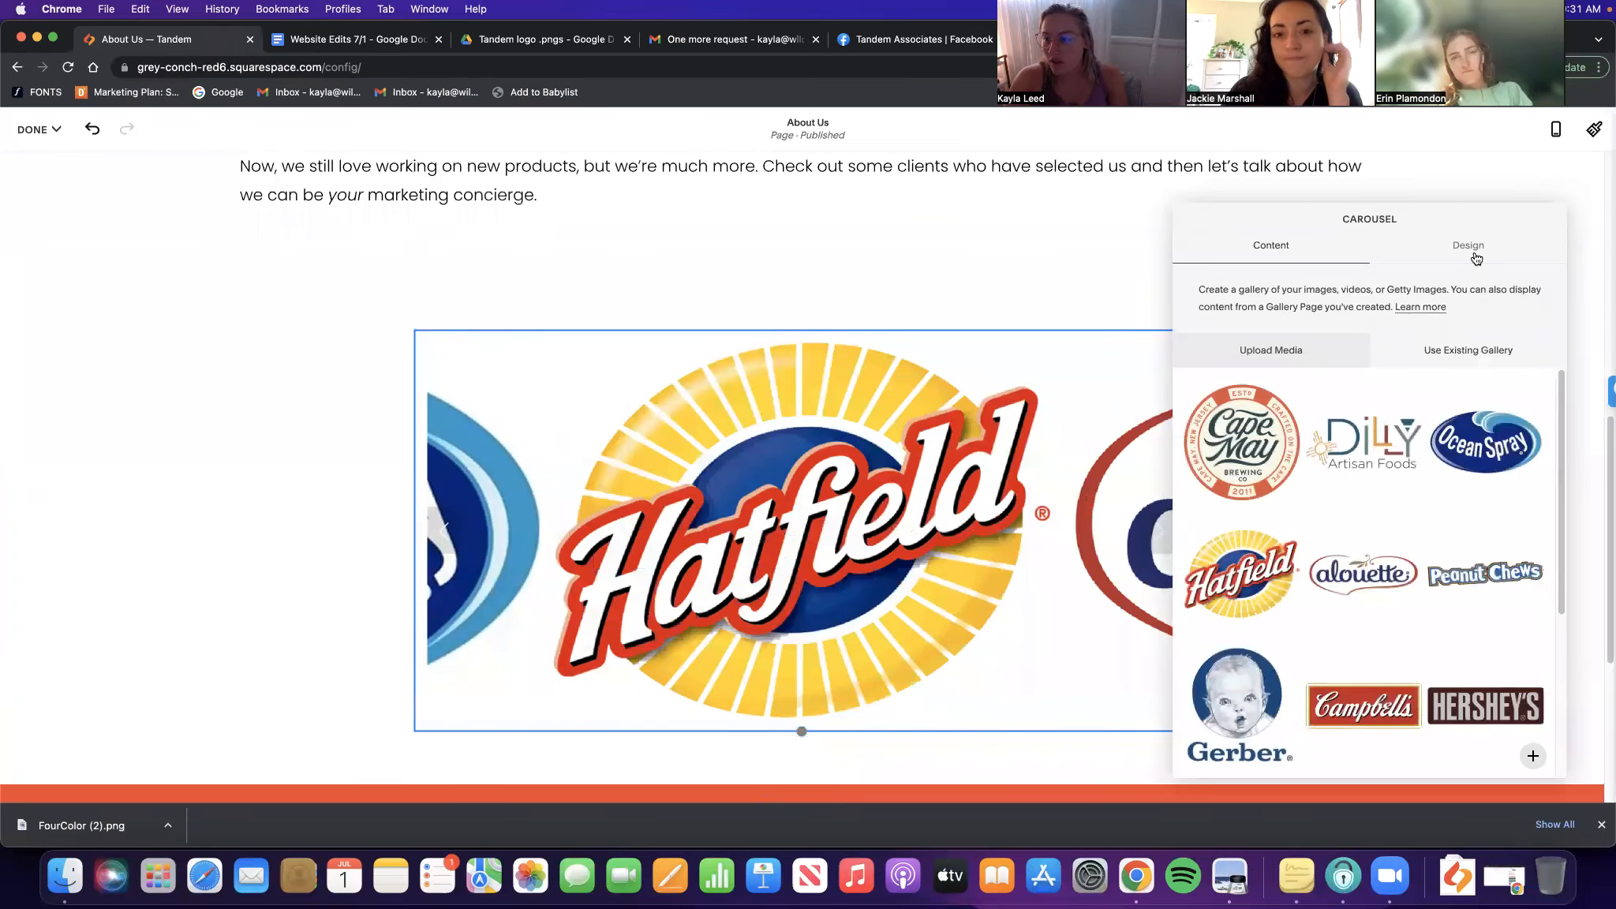
left_click(1467, 245)
left_click(1418, 322)
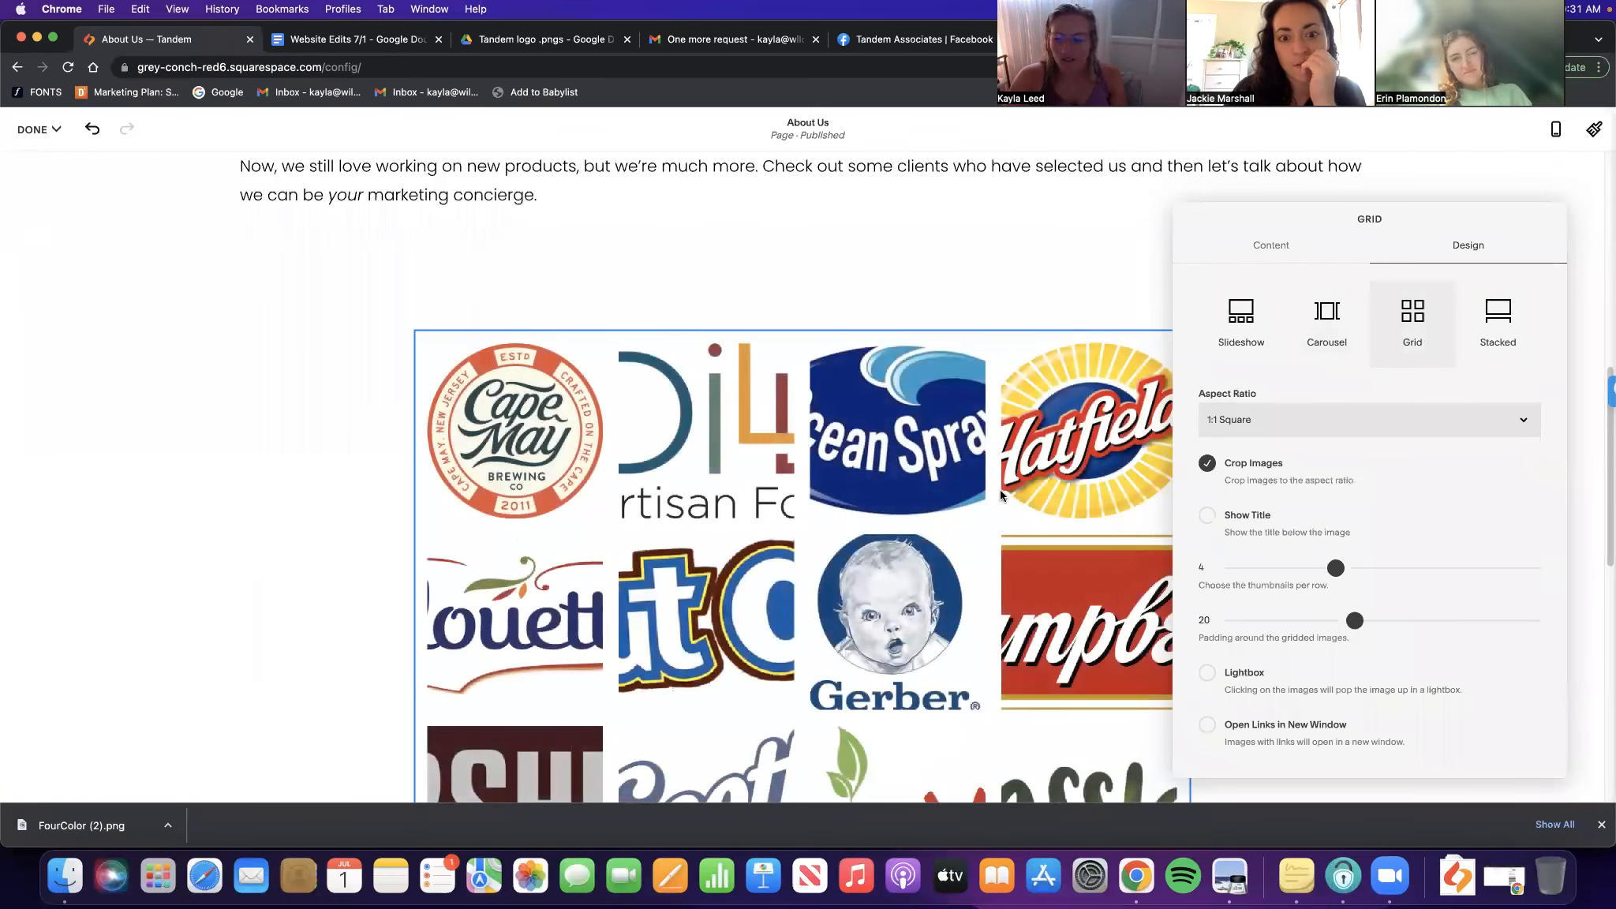
left_click(1461, 424)
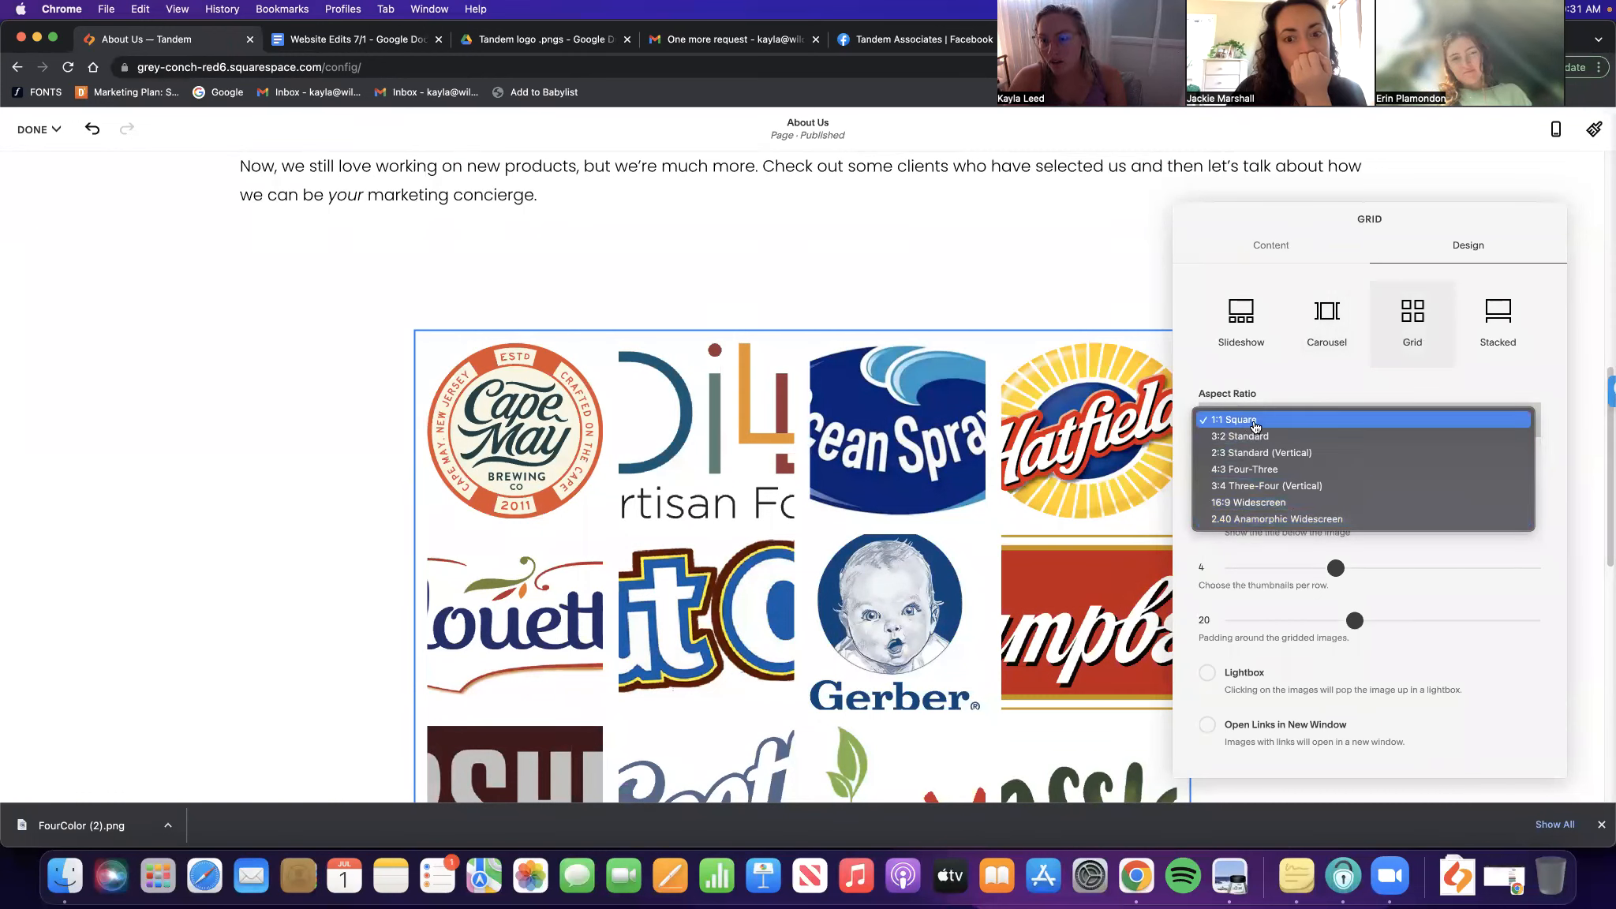
Change the logo gallery to Stacked, then to Slideshow with Show Thumbnails turned off
left_click(1498, 316)
scroll(858, 513, "down", 5)
scroll(859, 513, "up", 15)
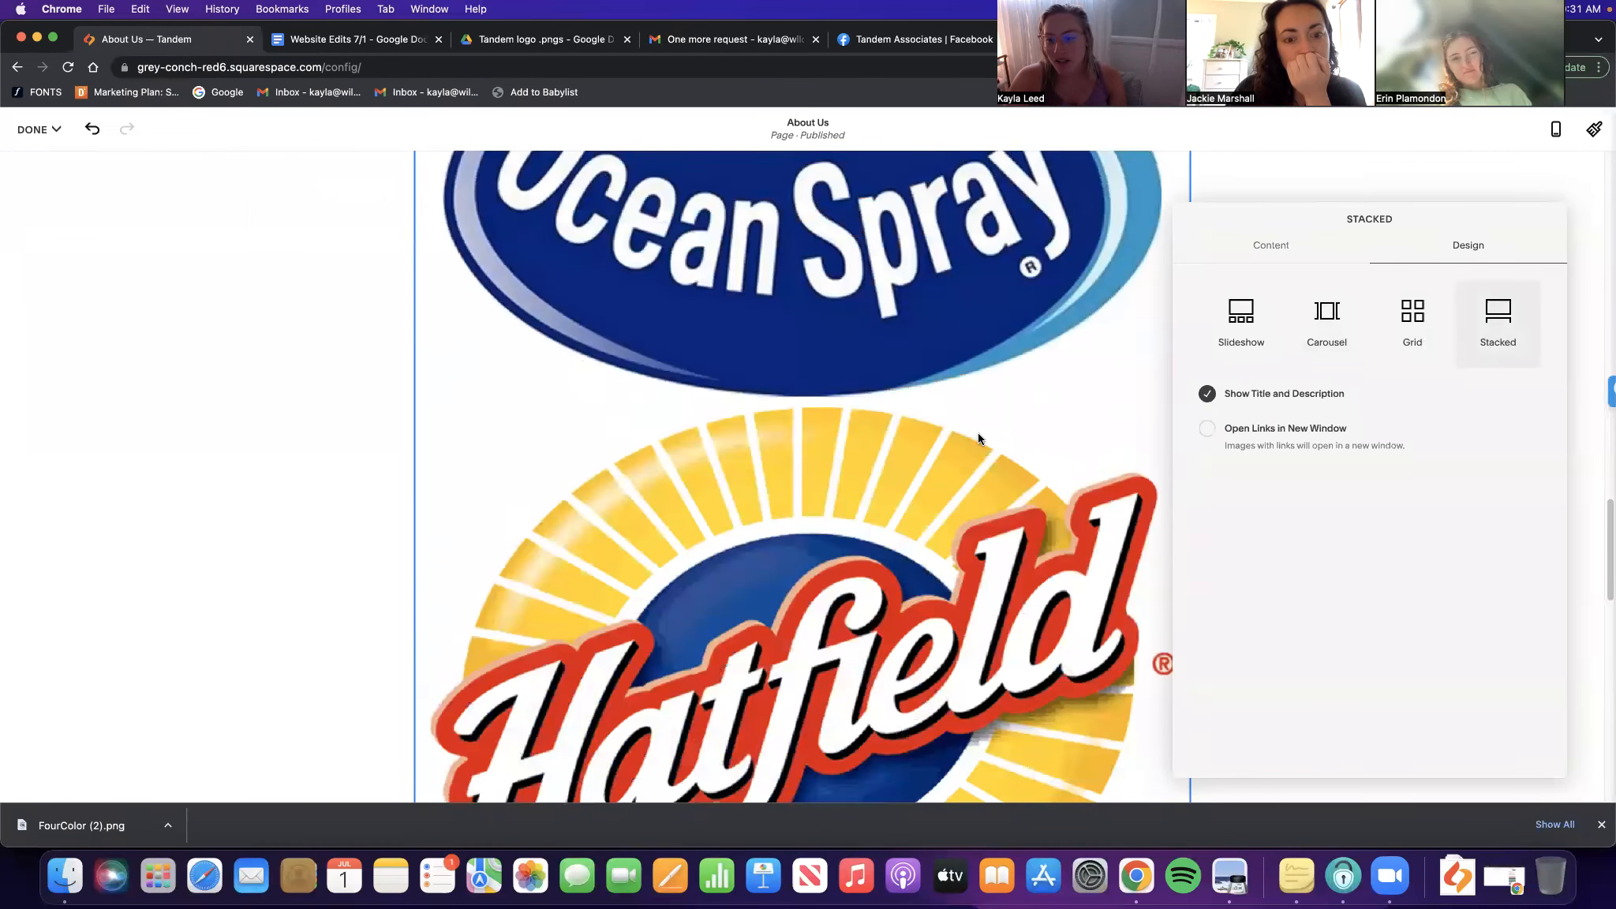
left_click(1240, 315)
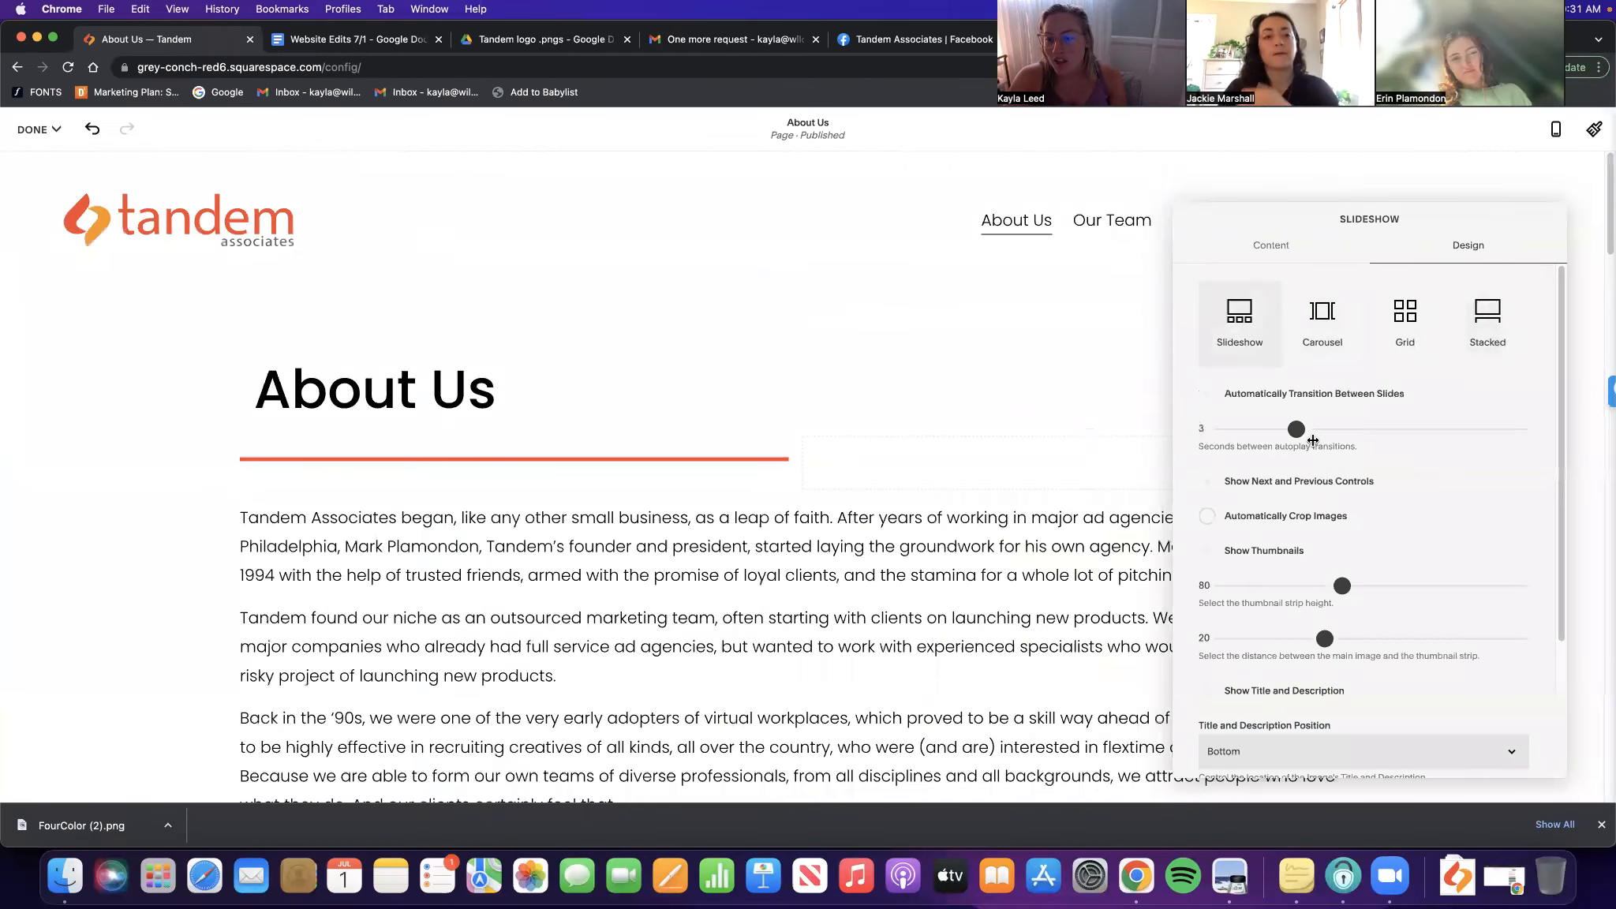
left_click(1291, 551)
scroll(1060, 482, "down", 9)
scroll(1060, 482, "down", 1)
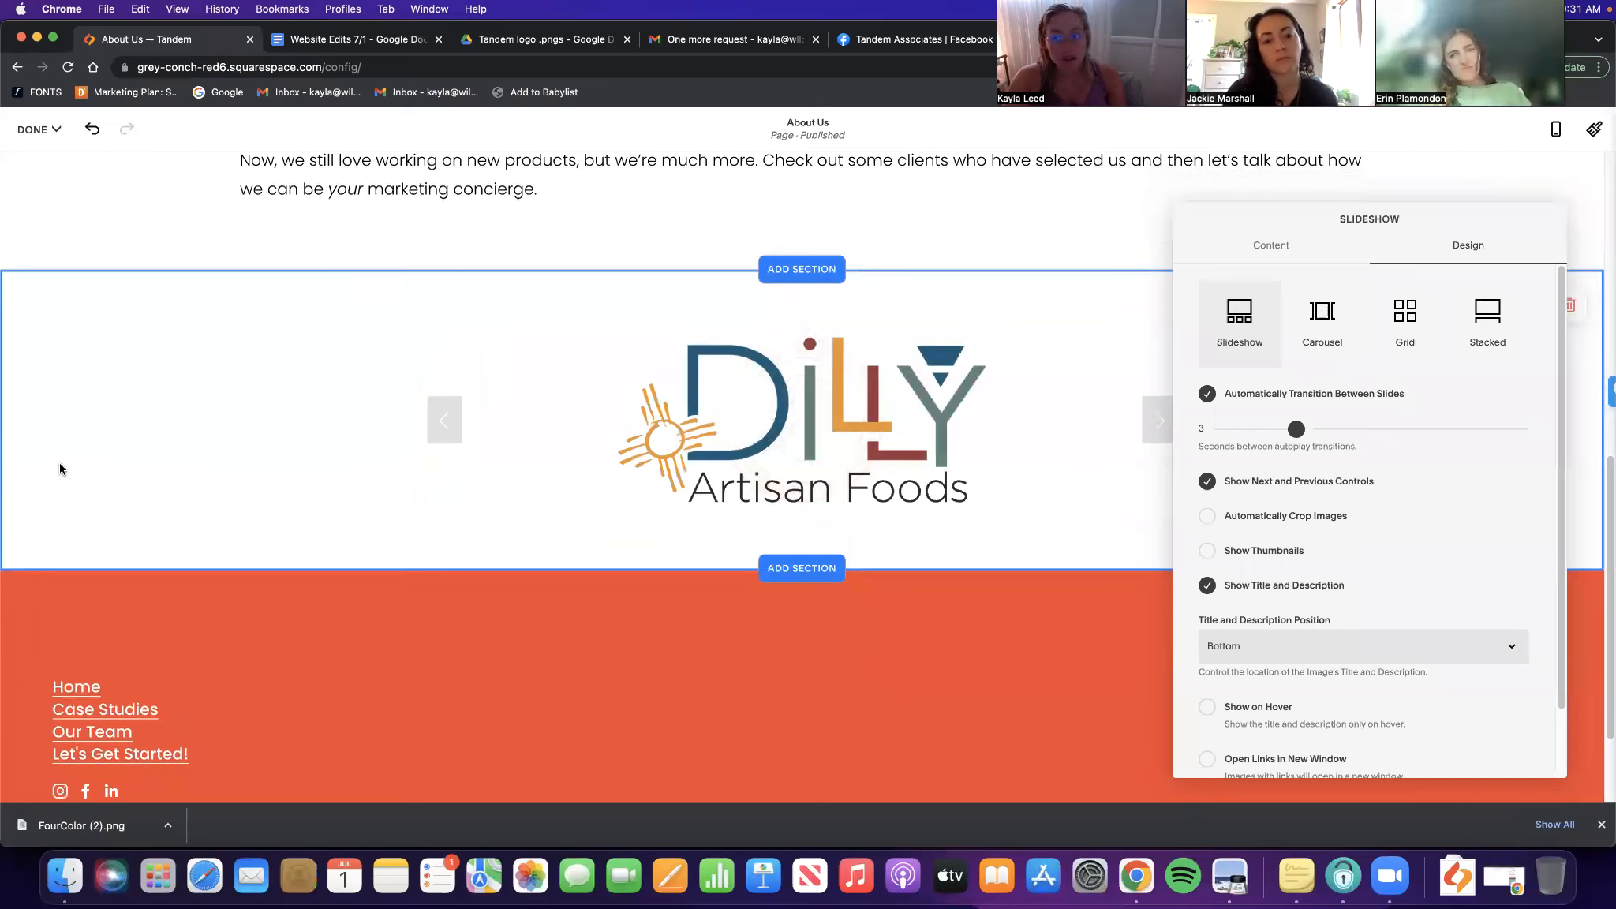
left_click(308, 439)
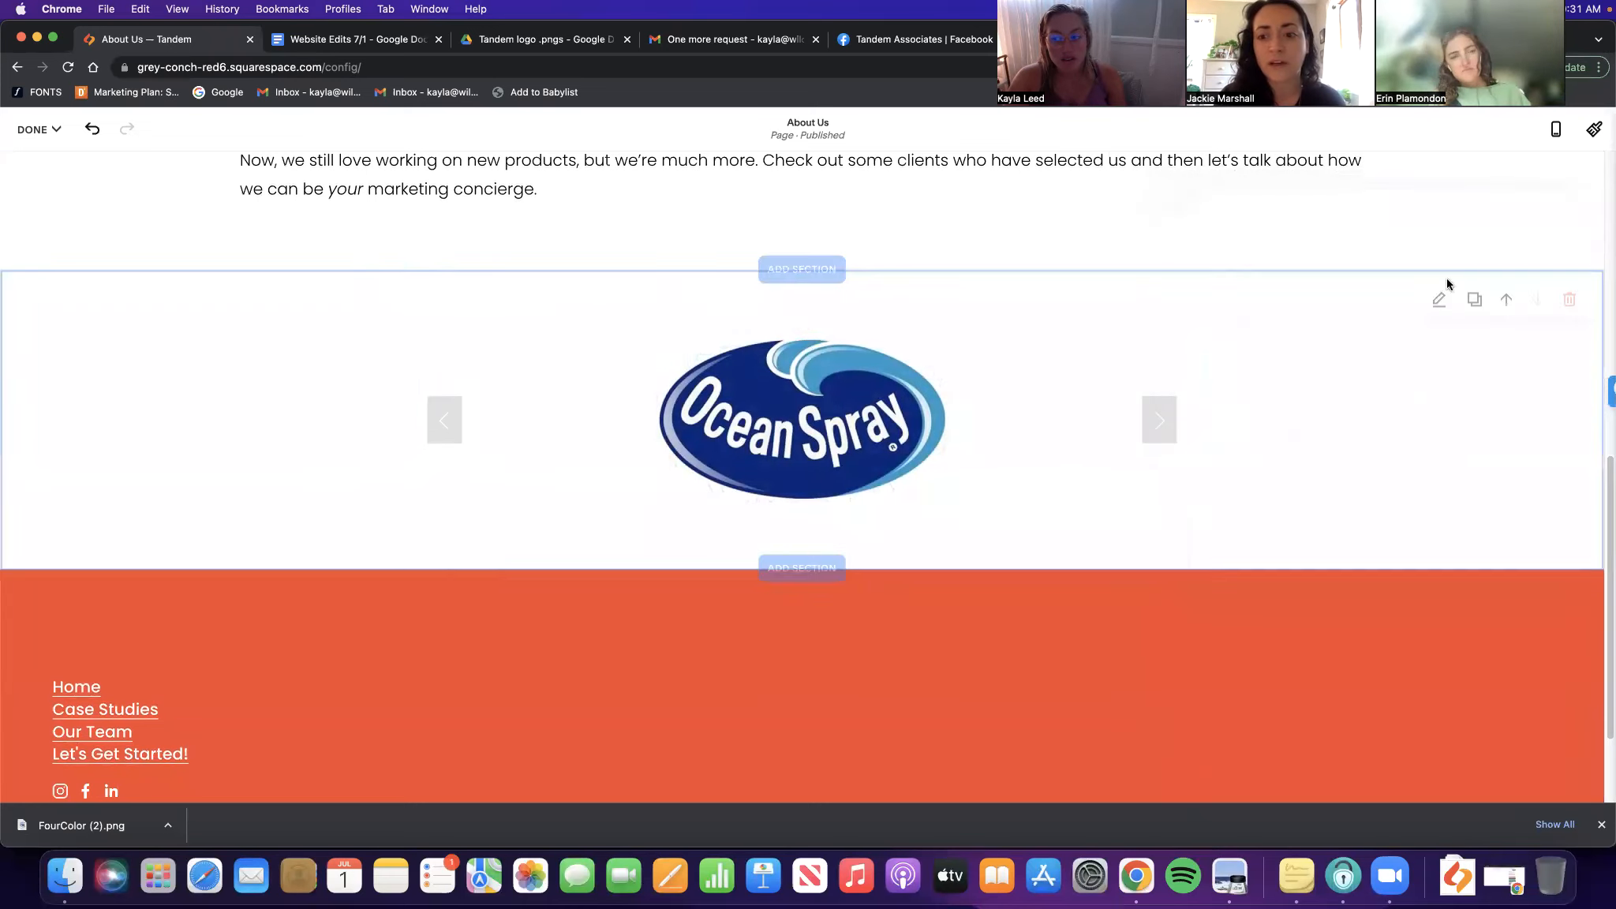
Set the logo section's content width to M and save the About Us page
left_click(1443, 306)
left_click(1445, 418)
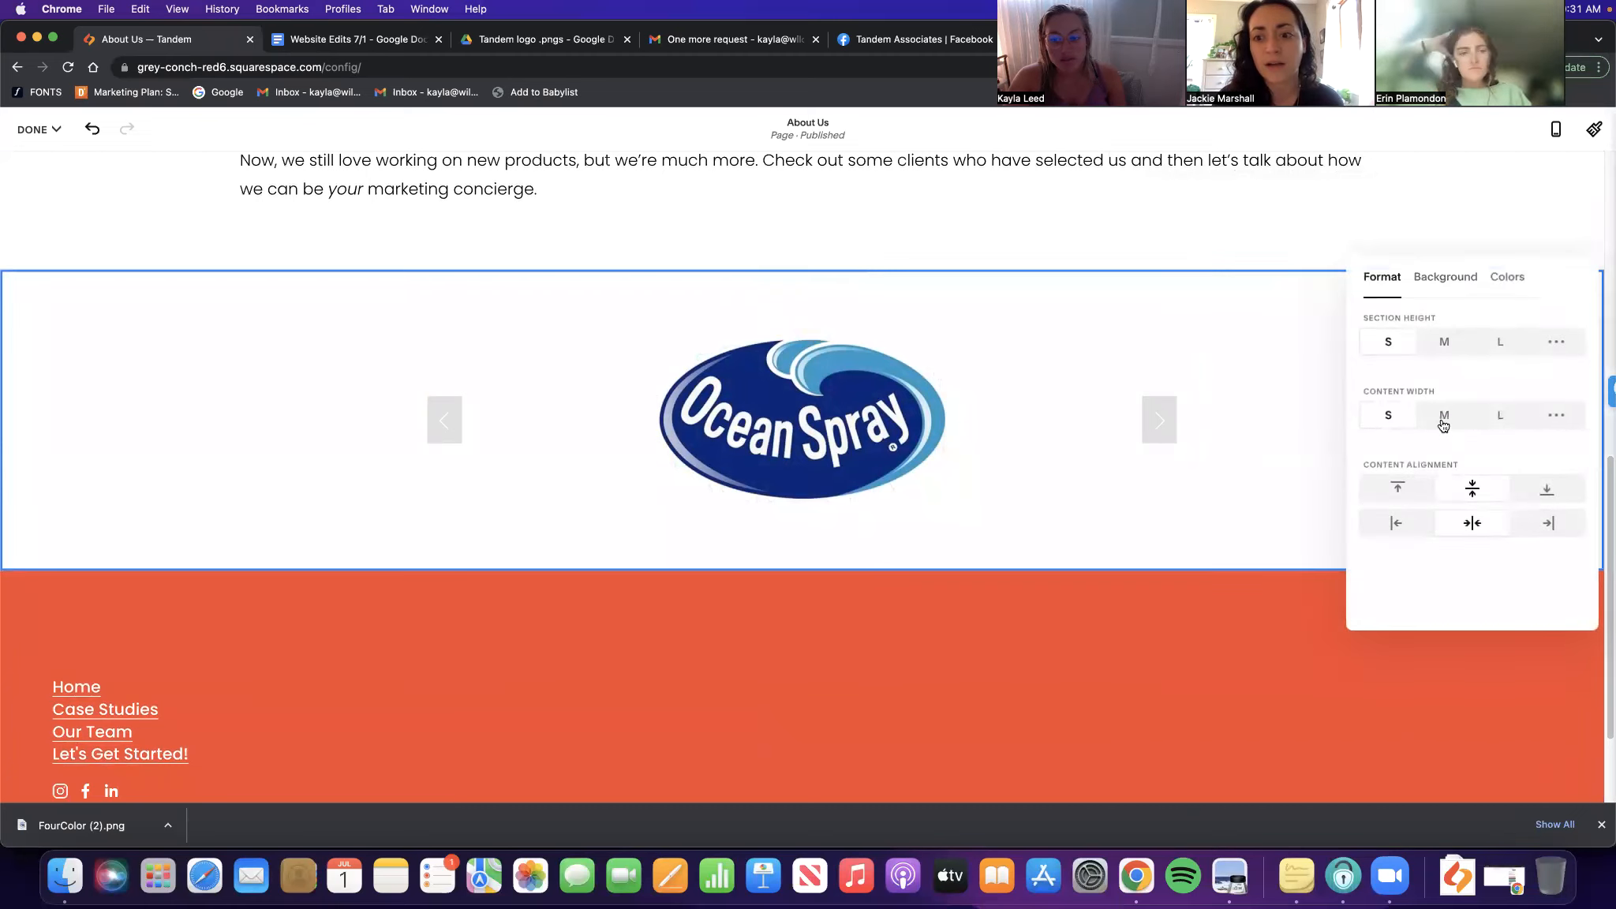
left_click(1112, 426)
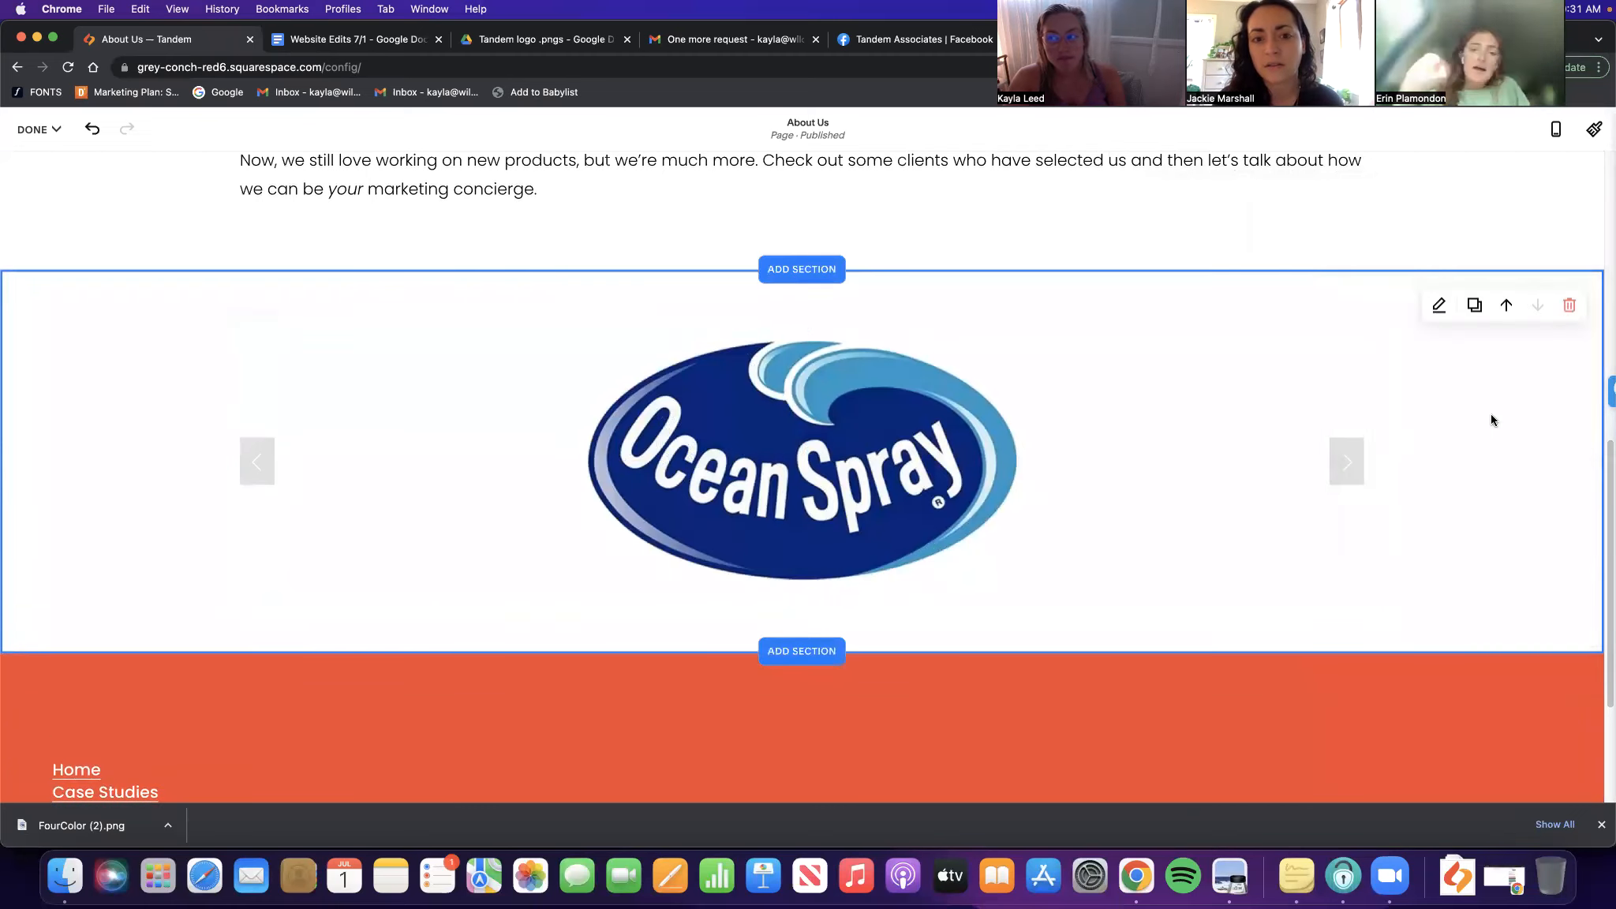
left_click(32, 128)
left_click(35, 169)
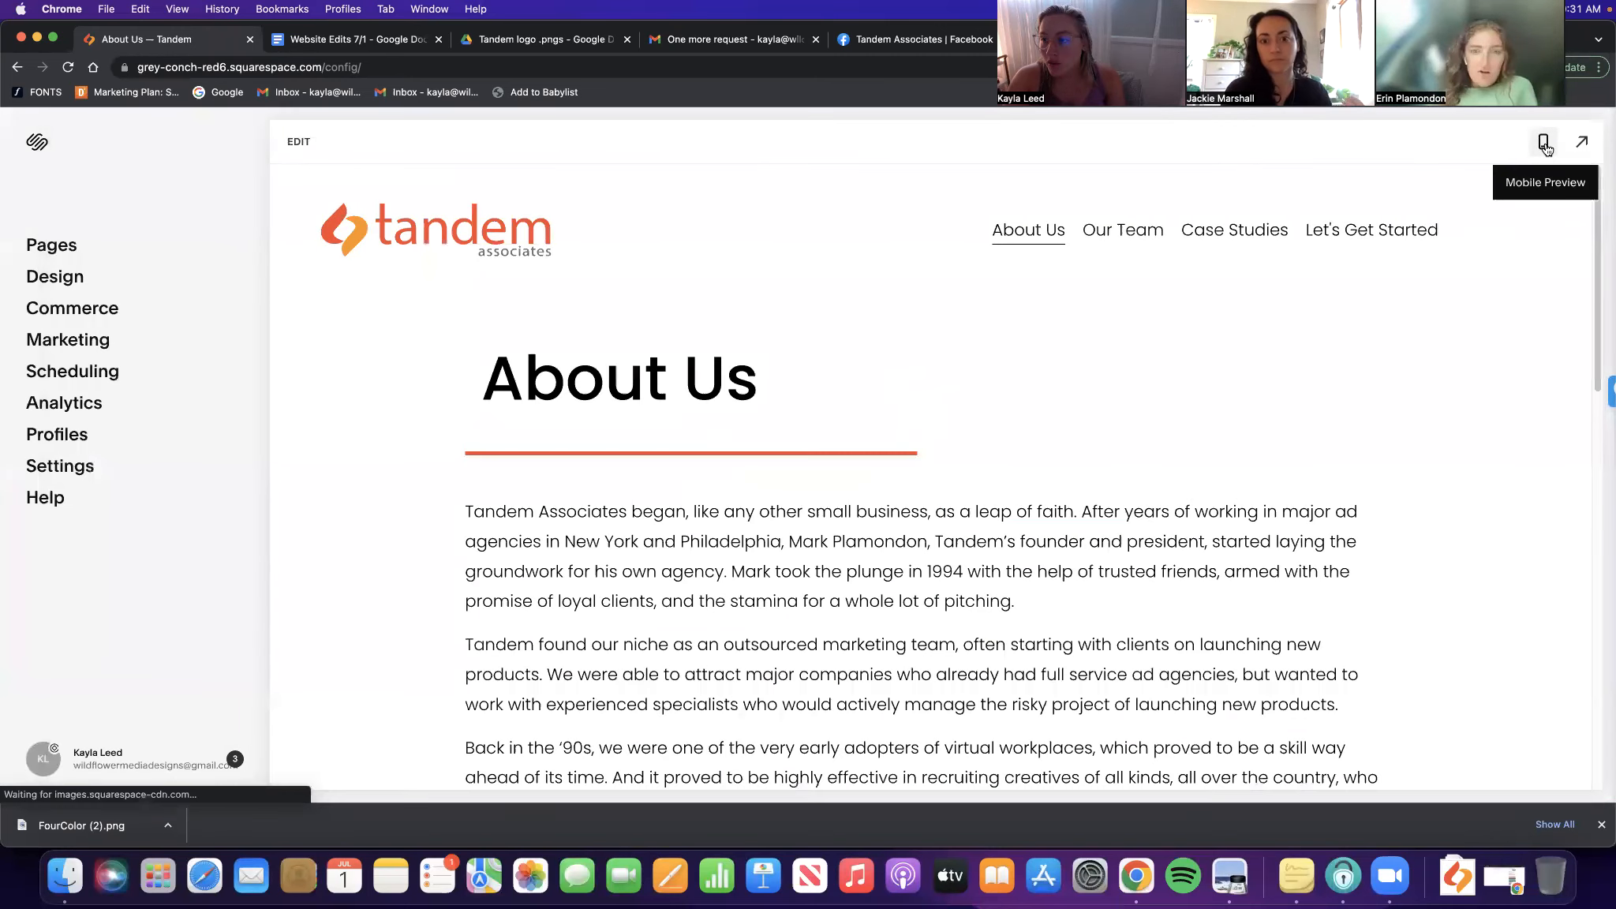
Check the logo slideshow in mobile preview, advancing it twice, then return to desktop editing
left_click(1545, 141)
scroll(989, 399, "down", 15)
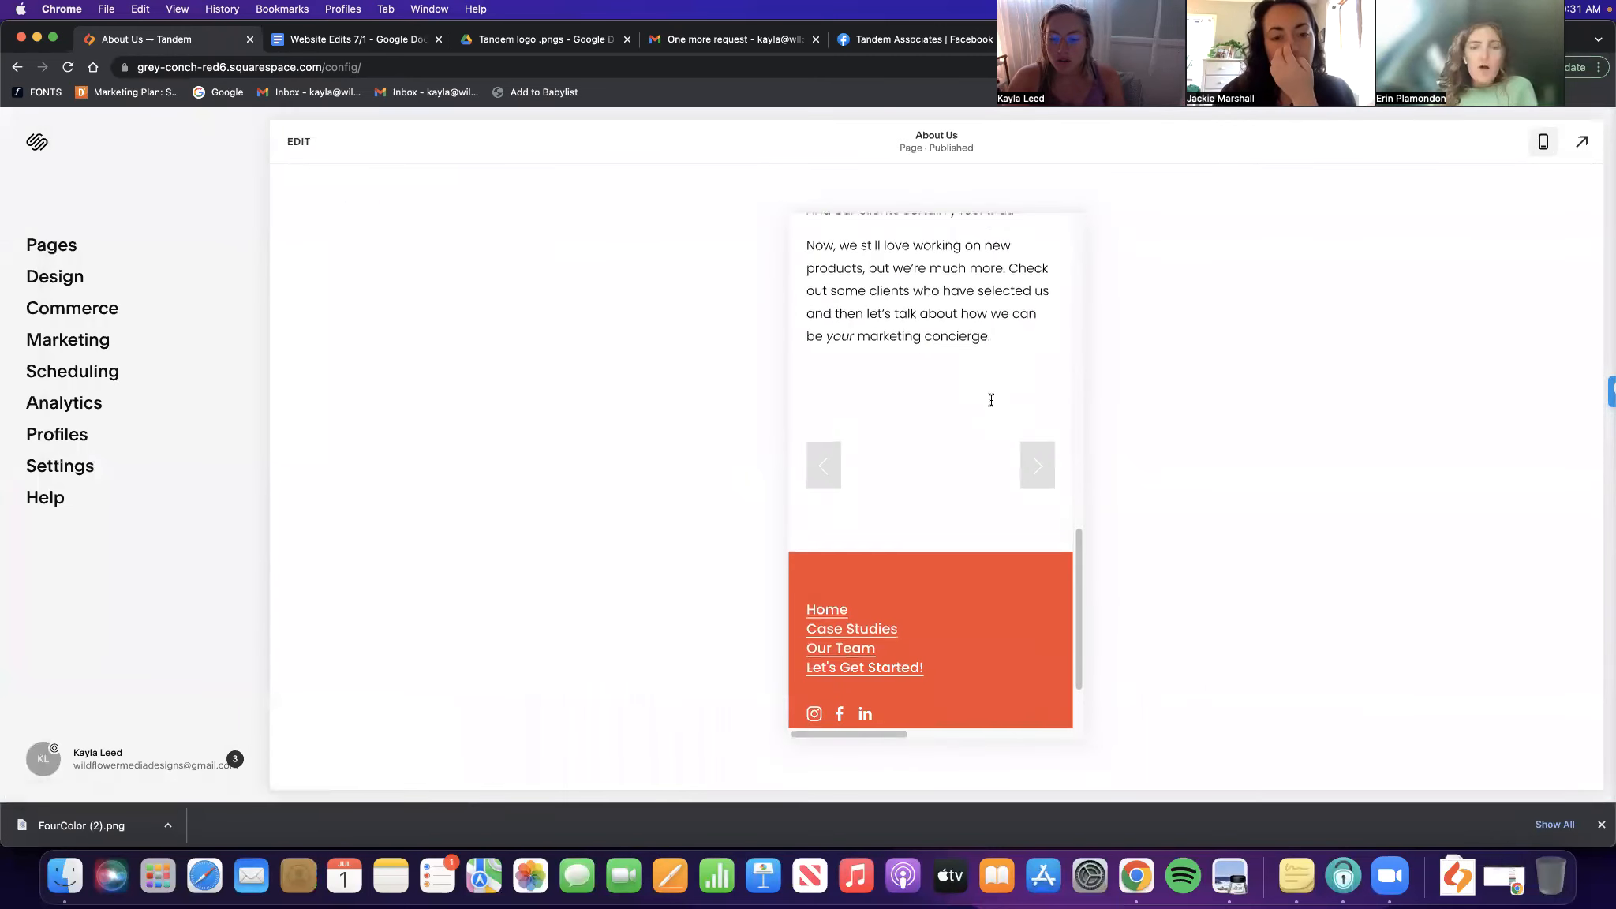
scroll(1018, 403, "up", 4)
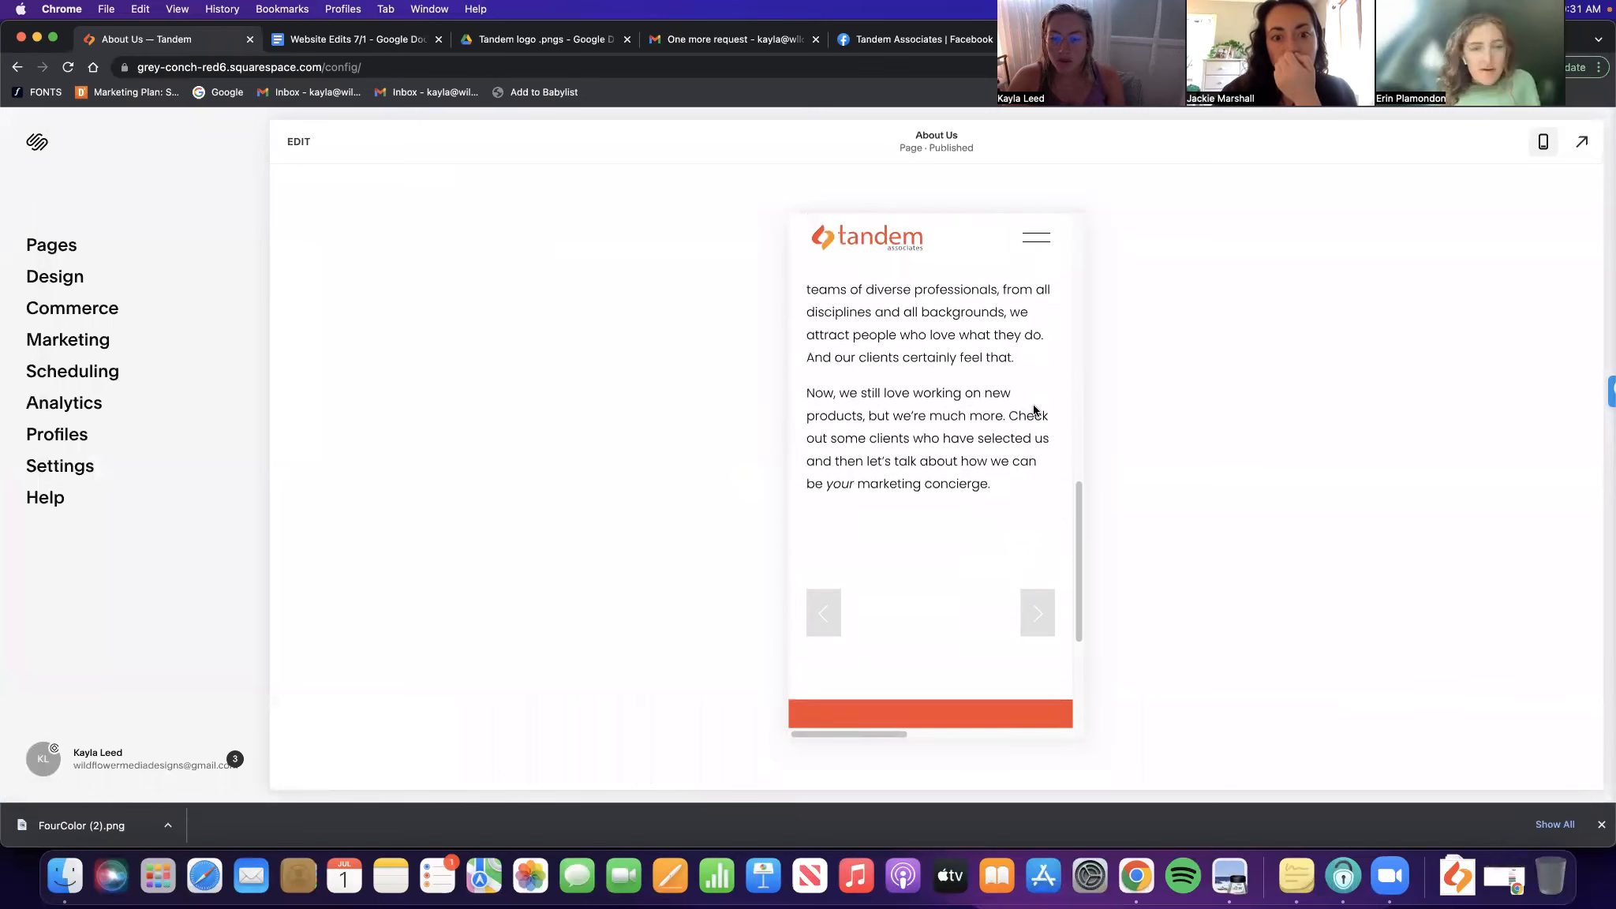
left_click(1040, 614)
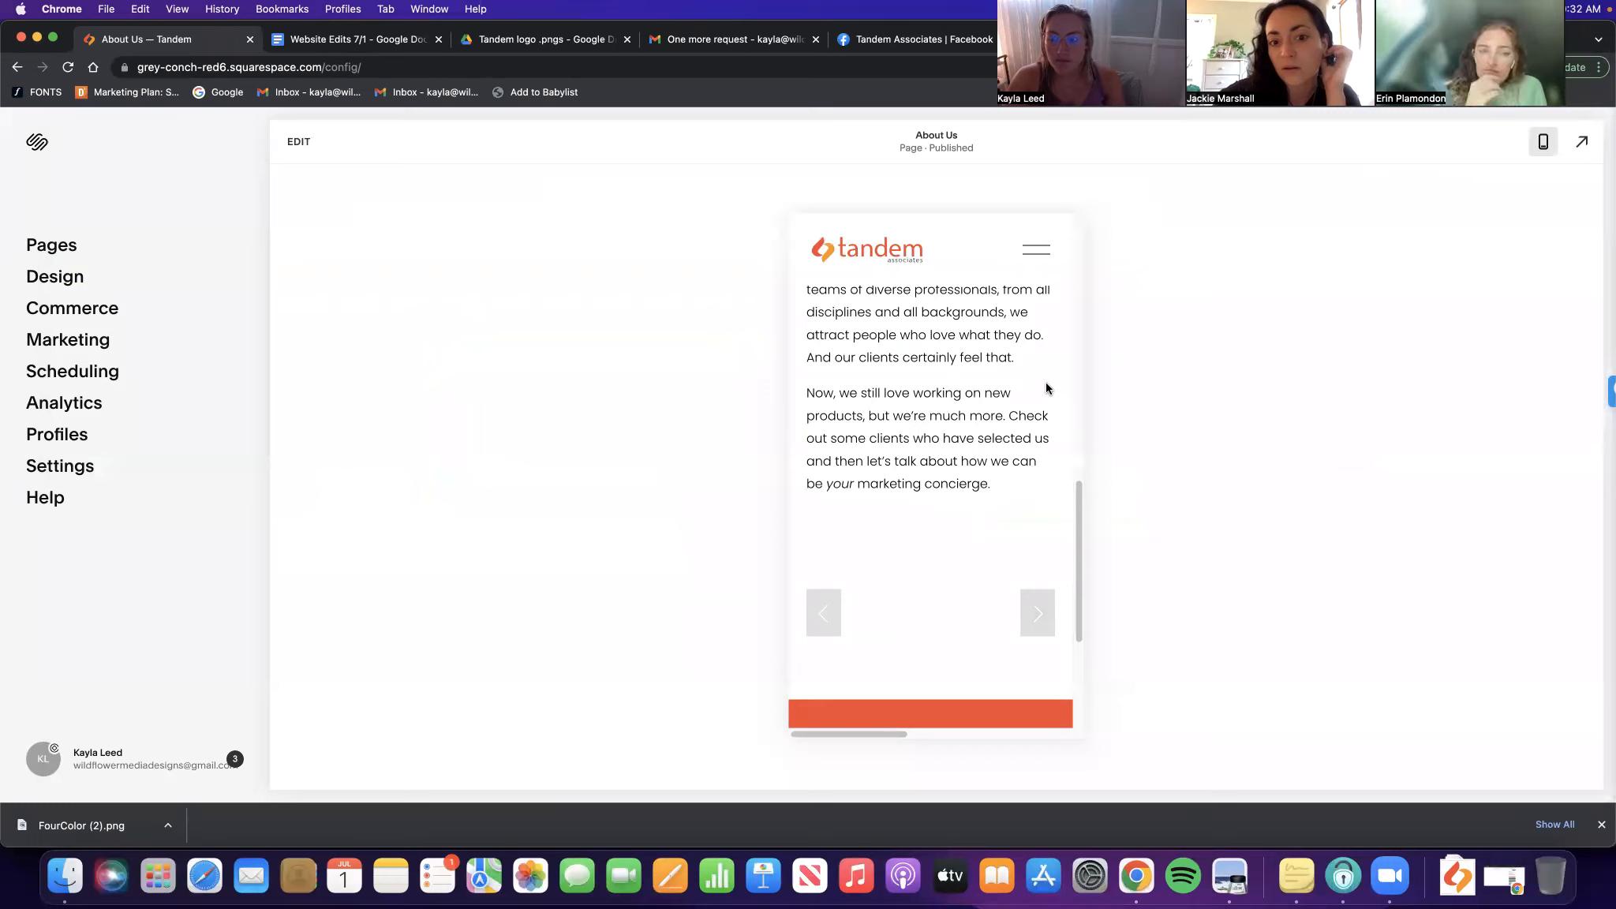
left_click(1038, 617)
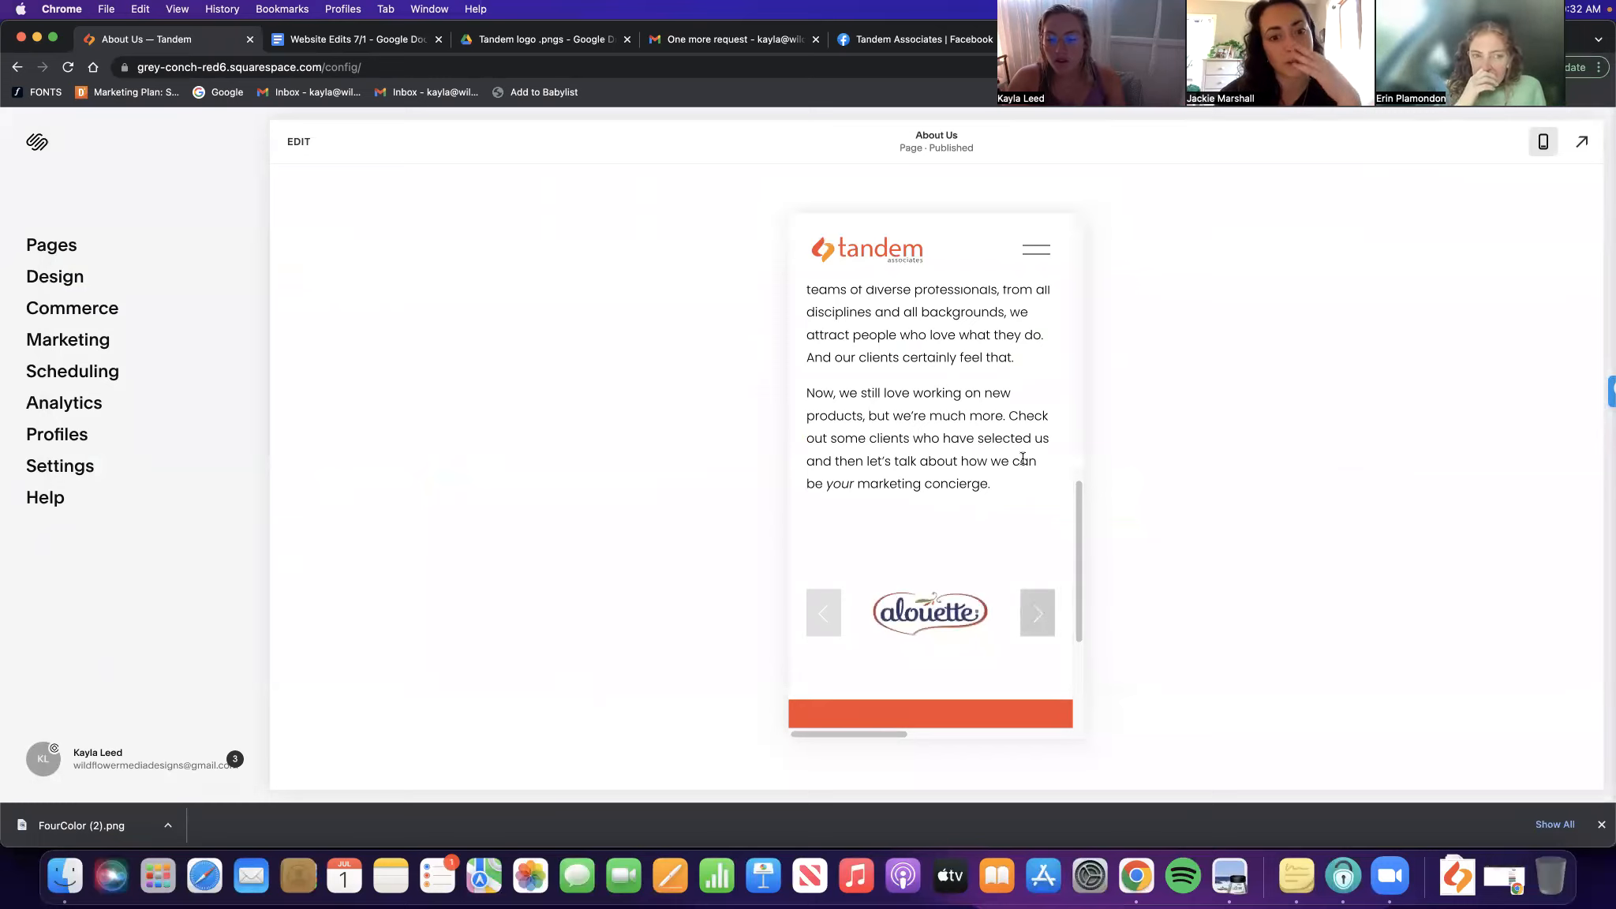
left_click(1545, 150)
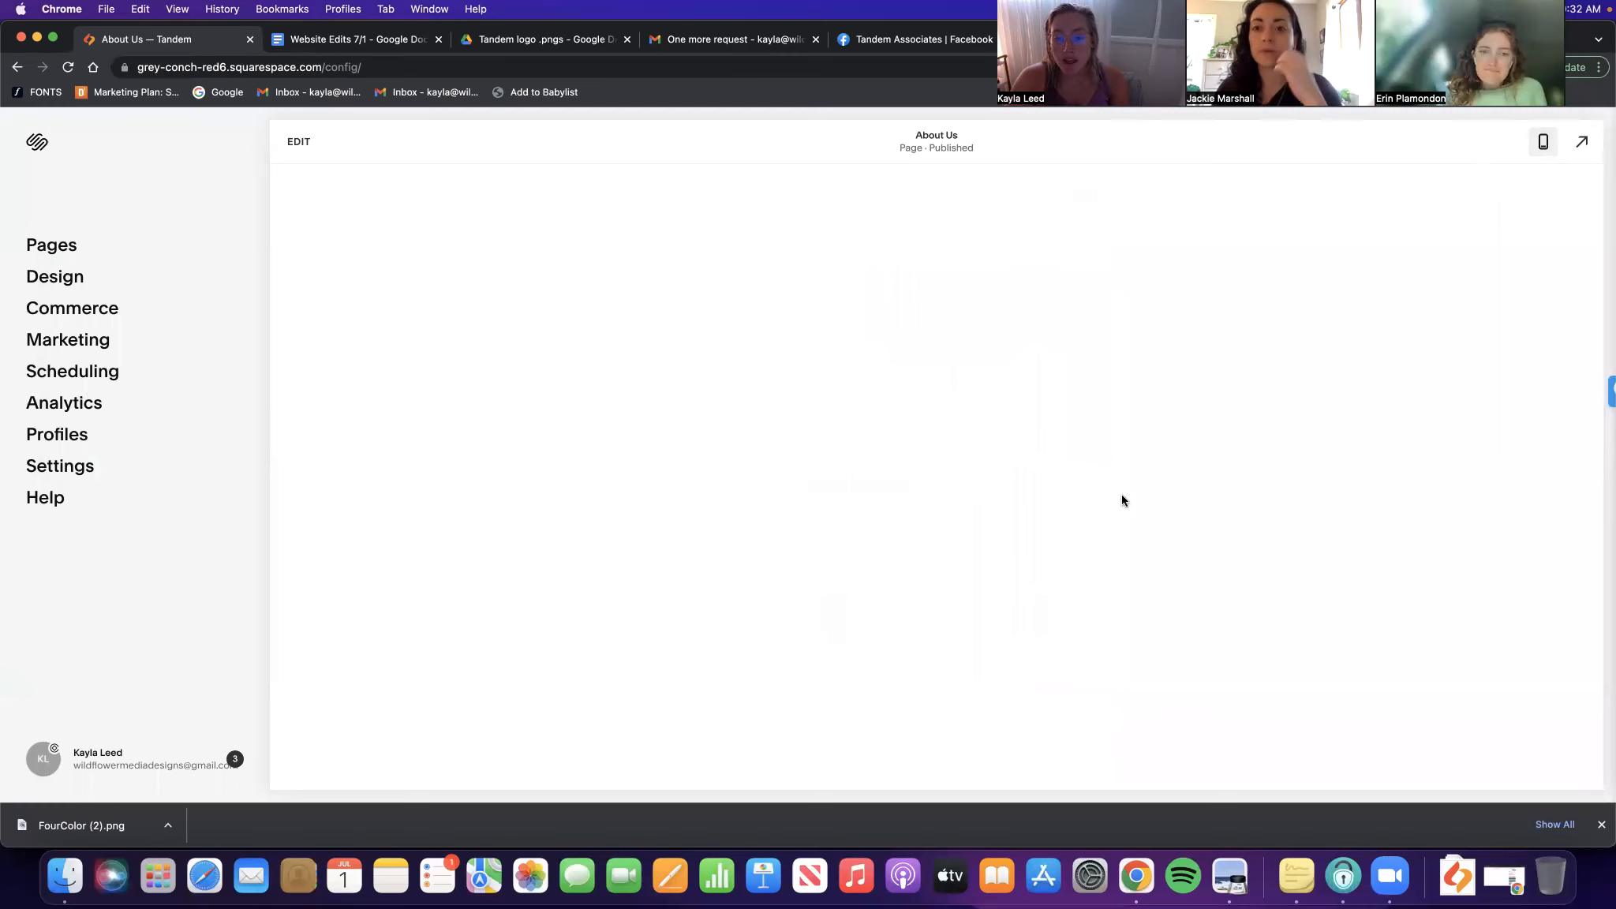
left_click(298, 143)
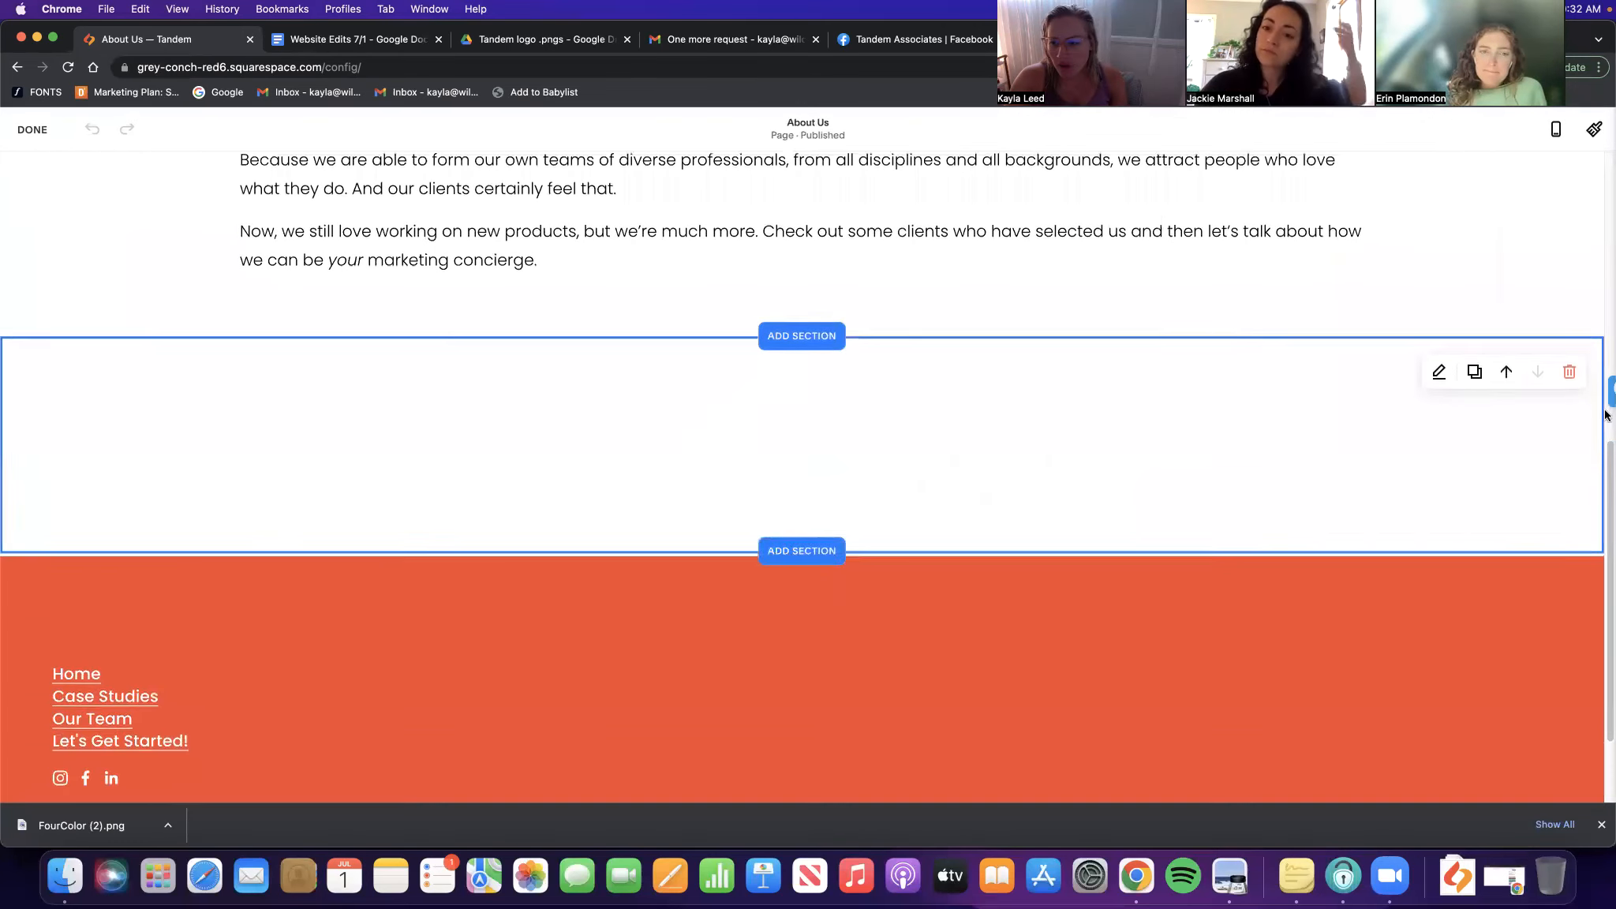
left_click(1436, 370)
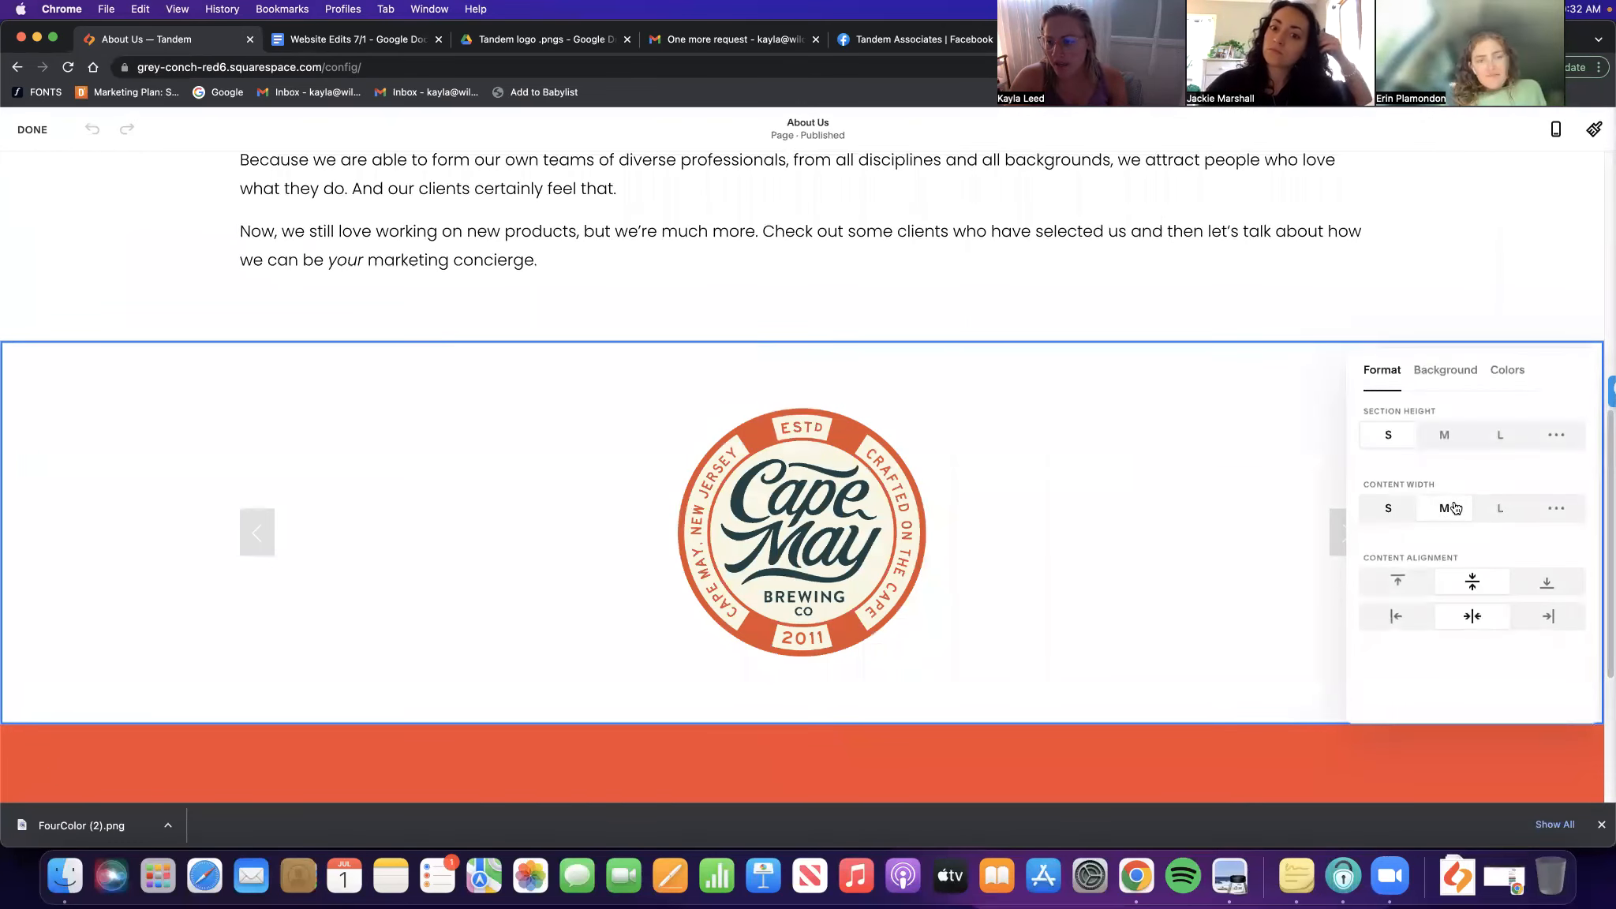
Try section Content Width L, then set it back to M
left_click(1503, 513)
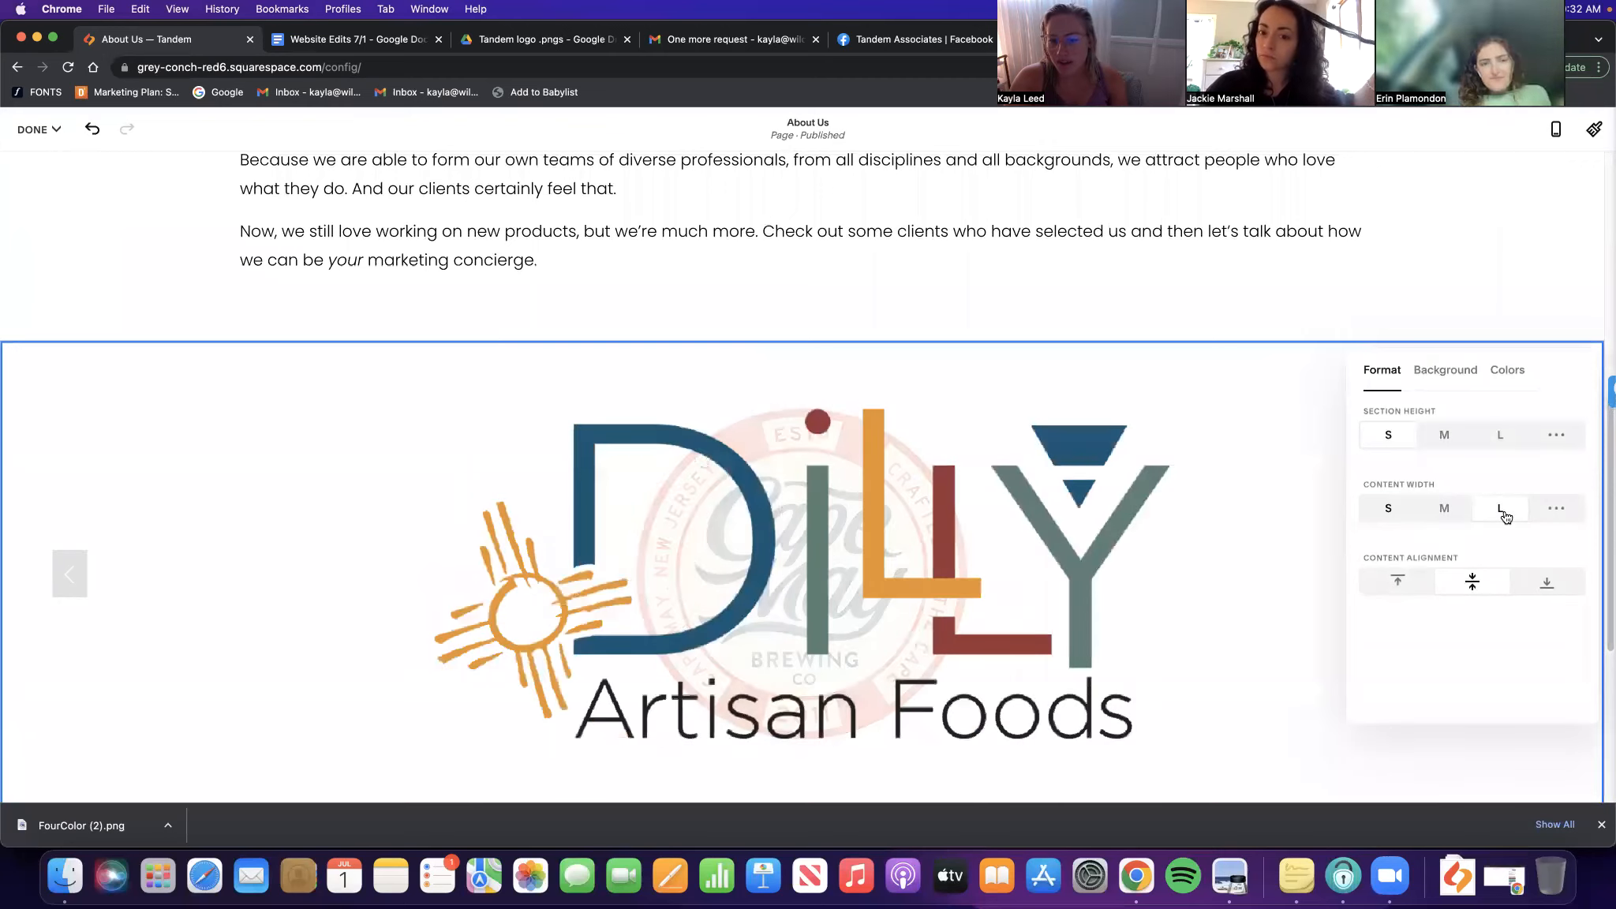
left_click(1444, 509)
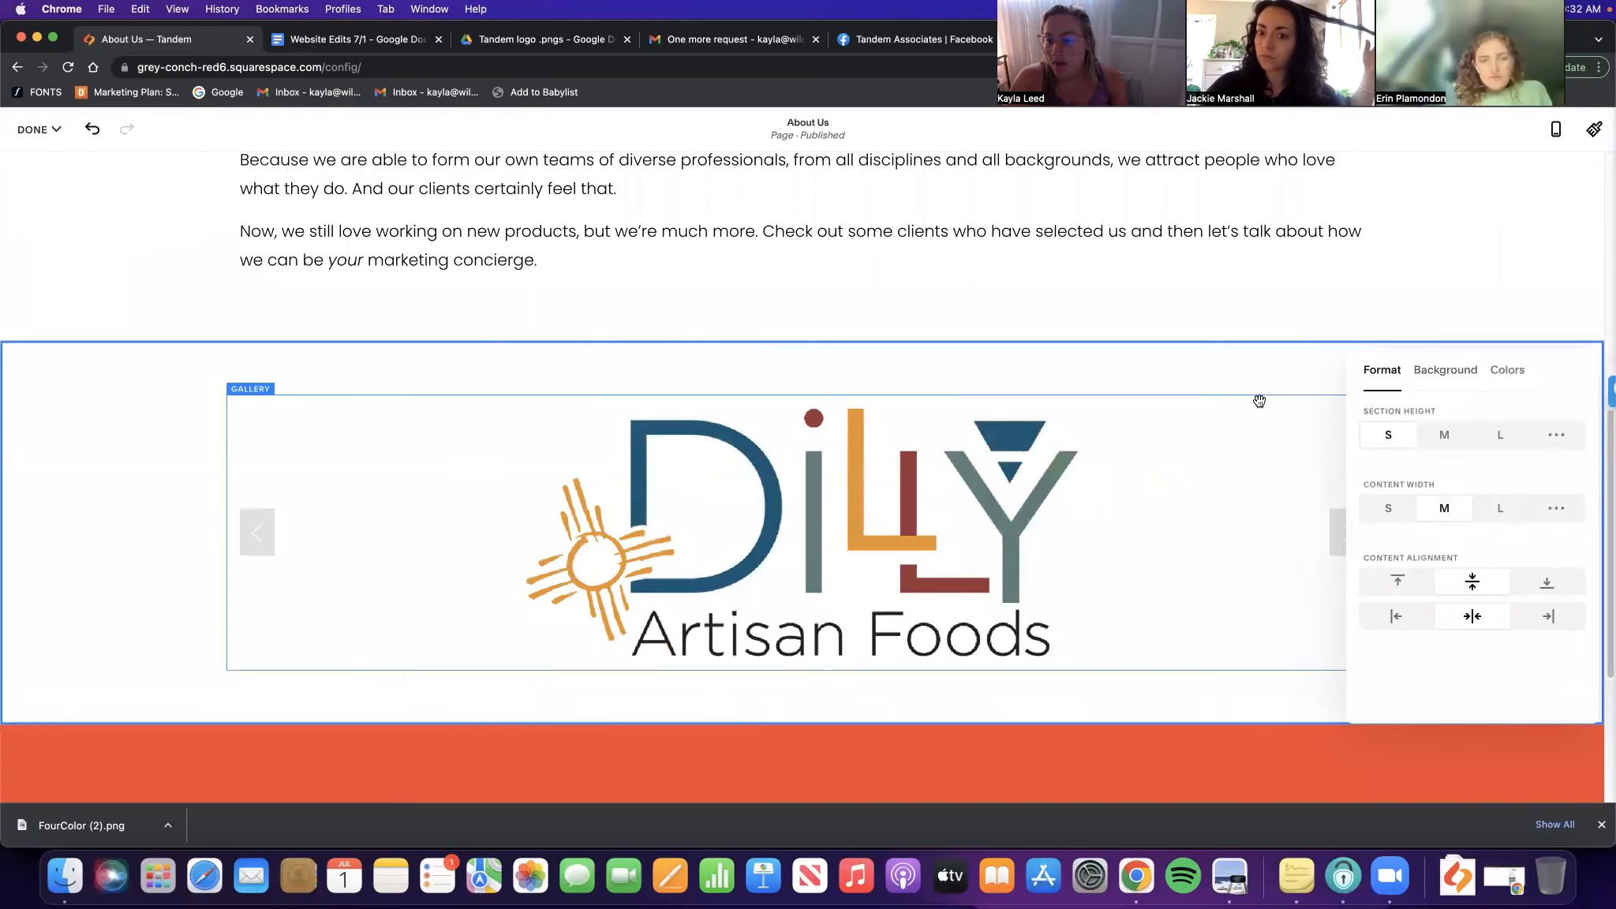
left_click(530, 494)
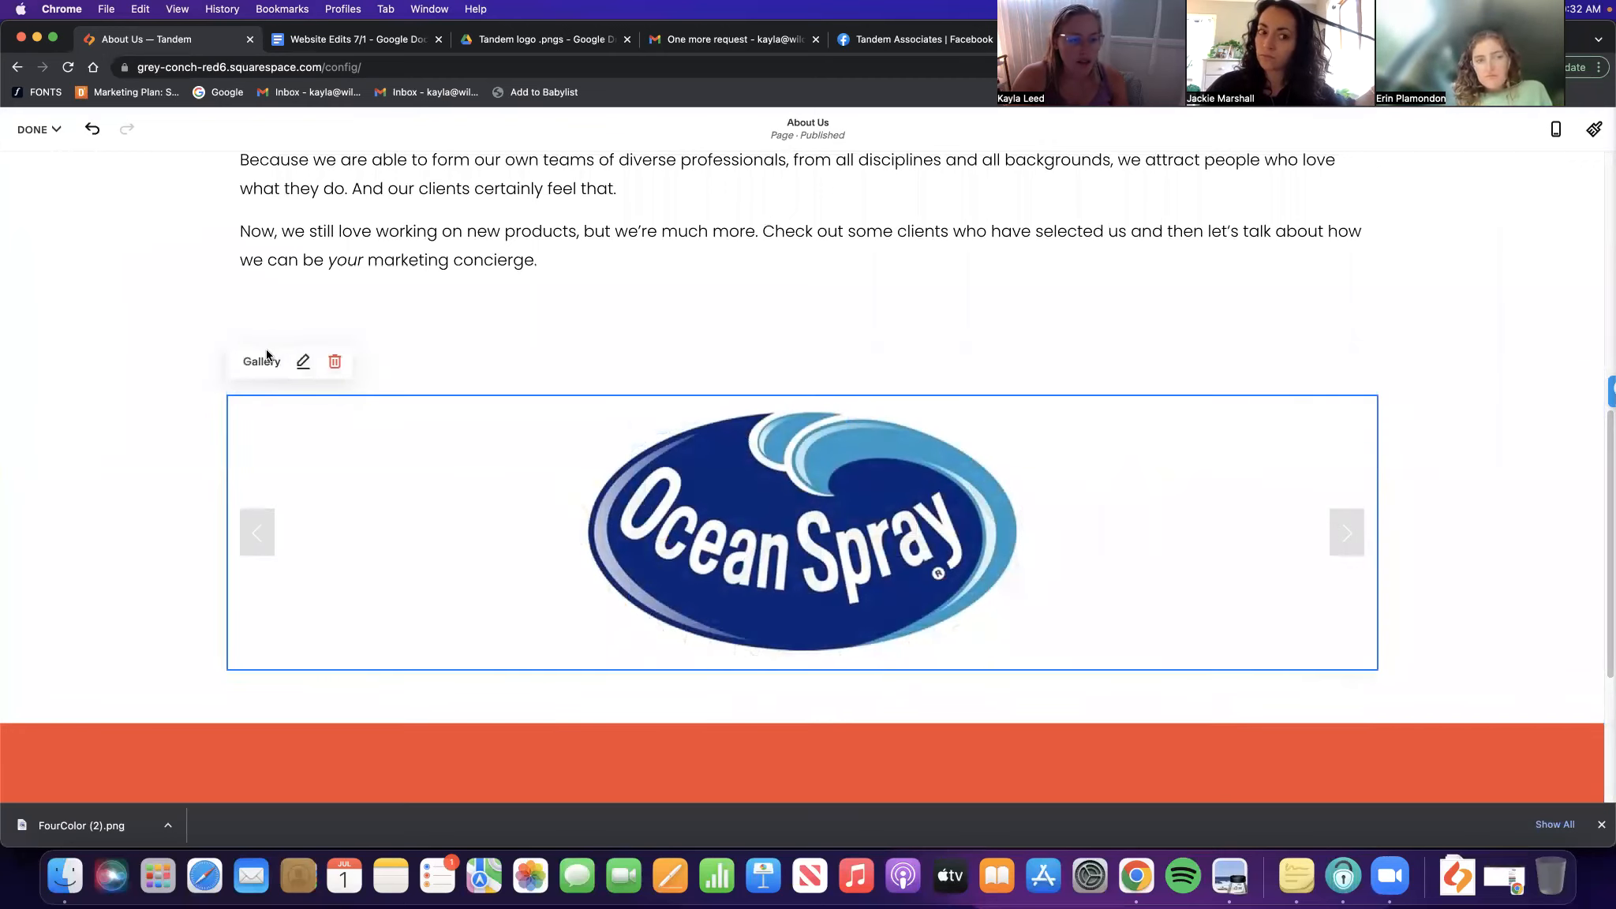
Keep the slideshow arrows, hide titles and descriptions, and leave thumbnails off
left_click(303, 361)
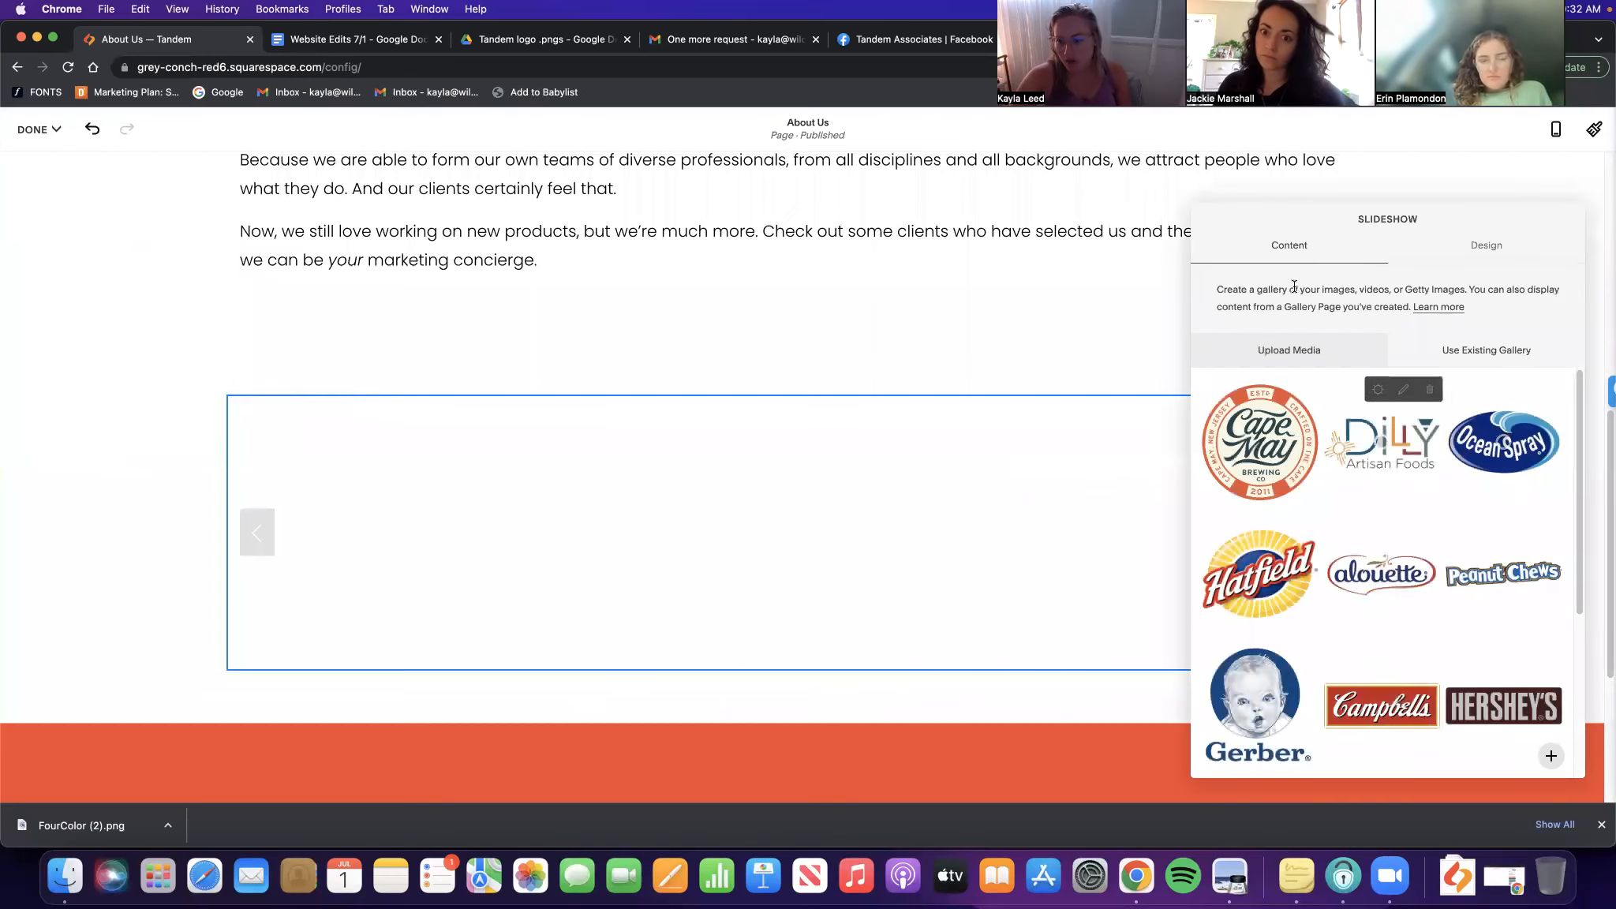
left_click(1487, 245)
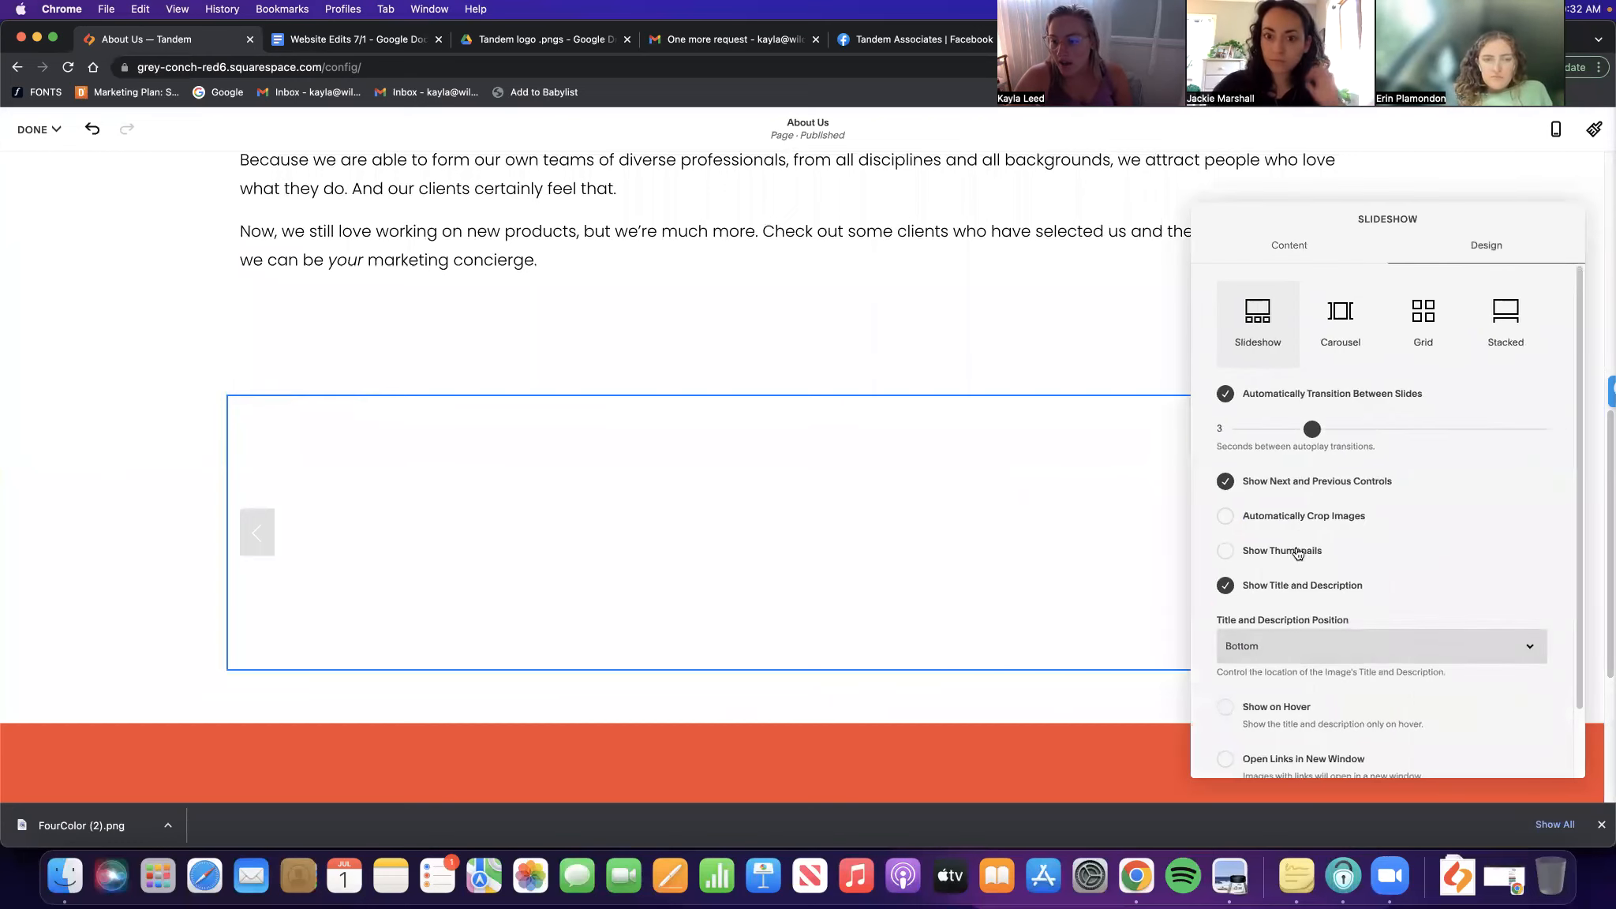
left_click(1297, 483)
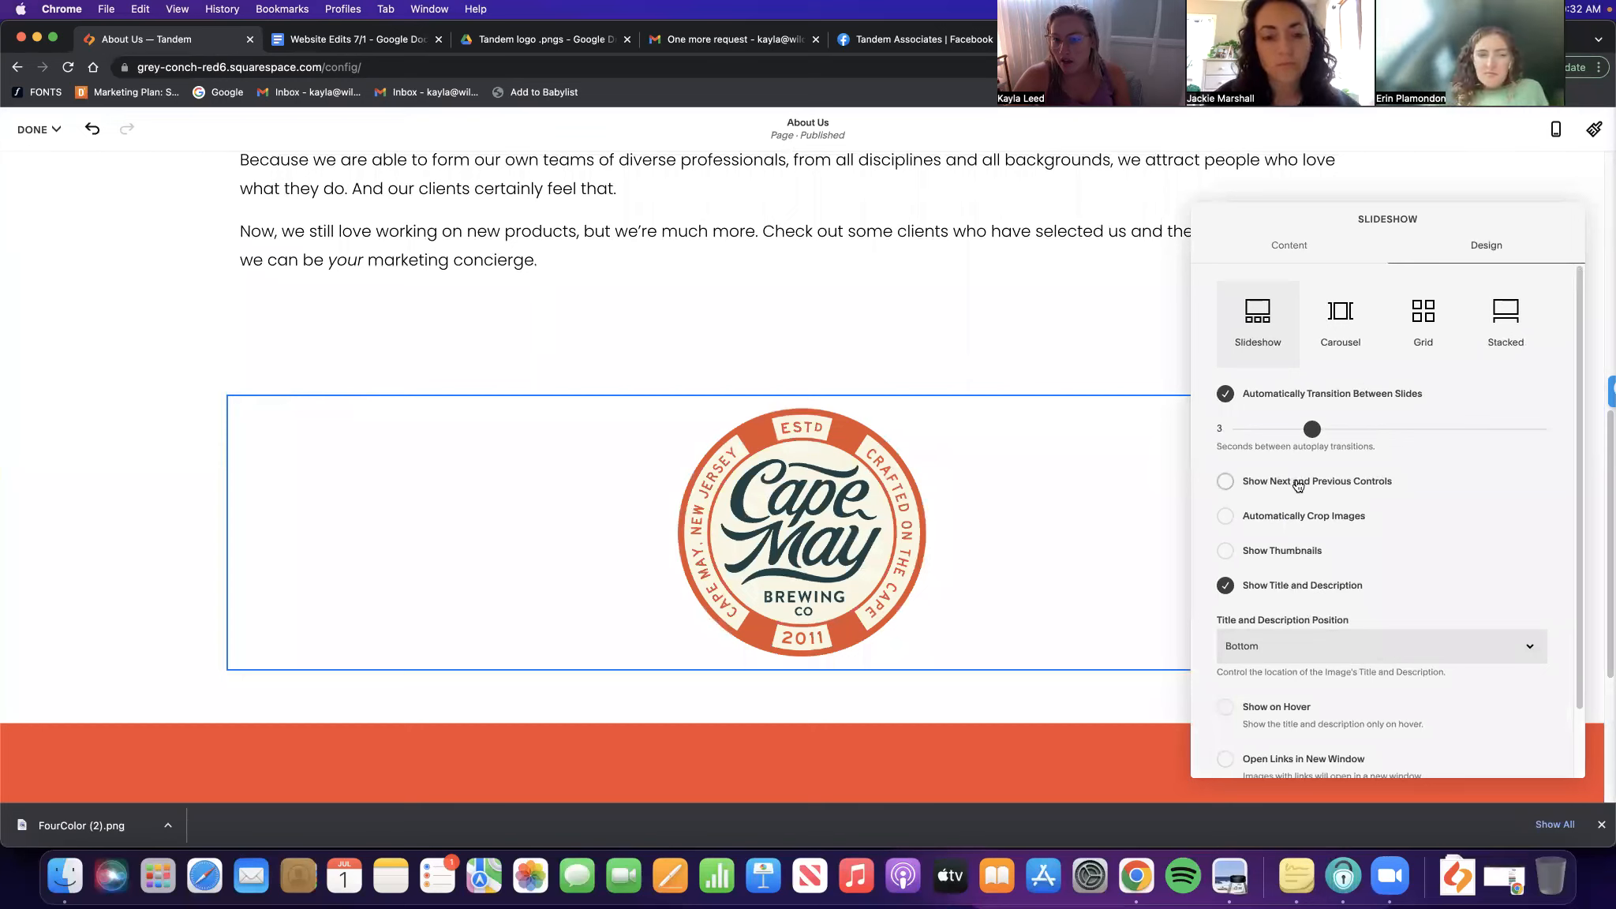
left_click(1342, 483)
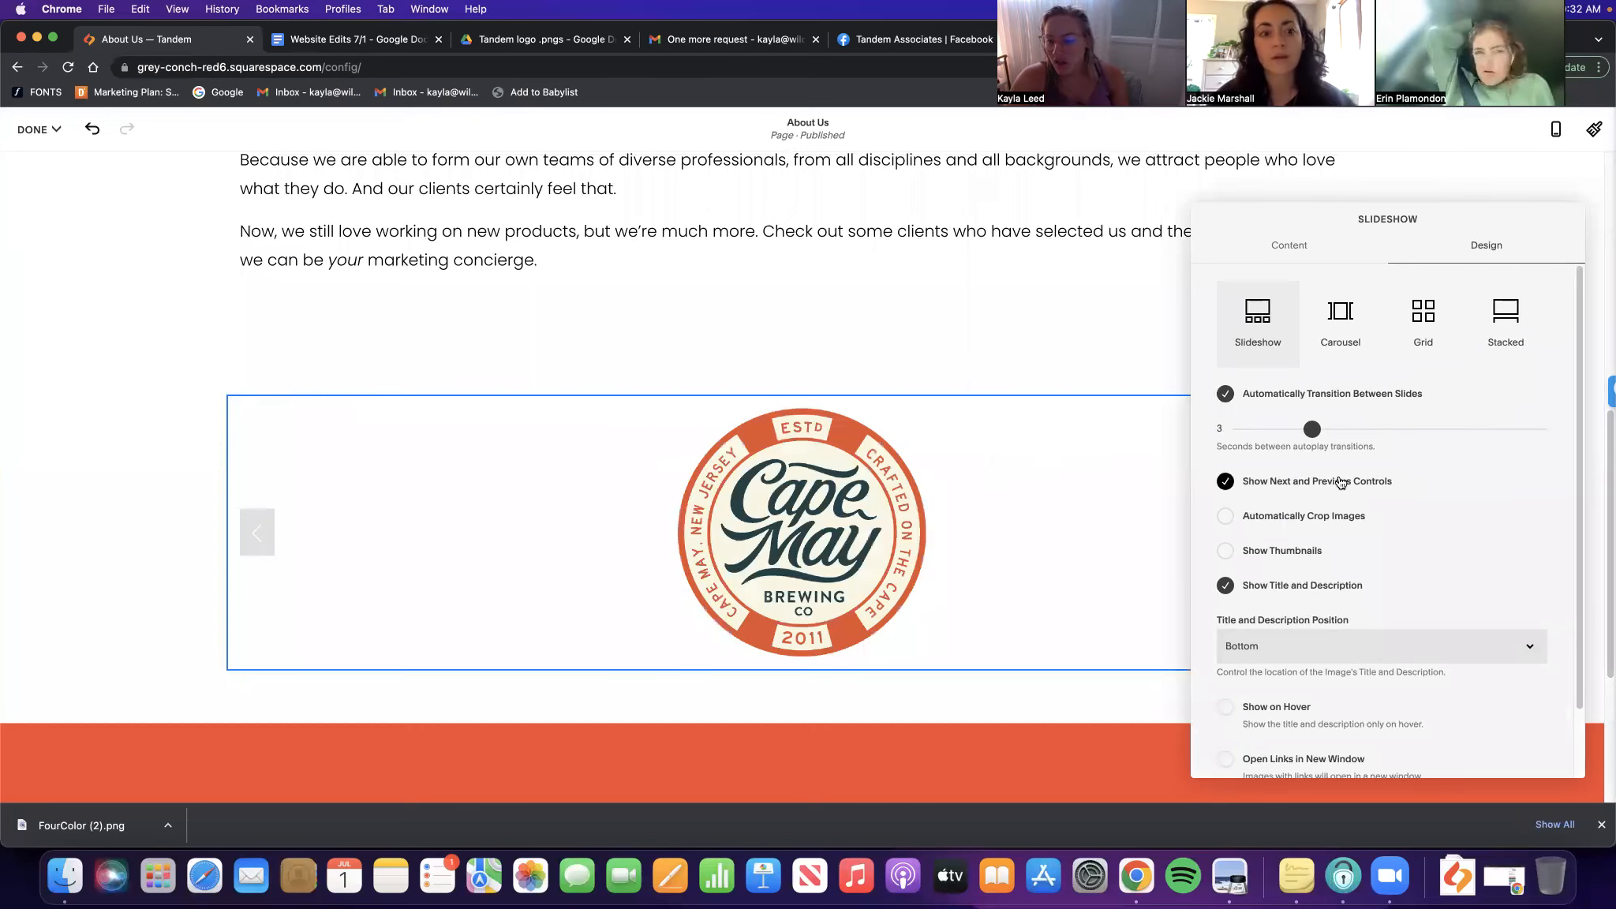
left_click(1251, 585)
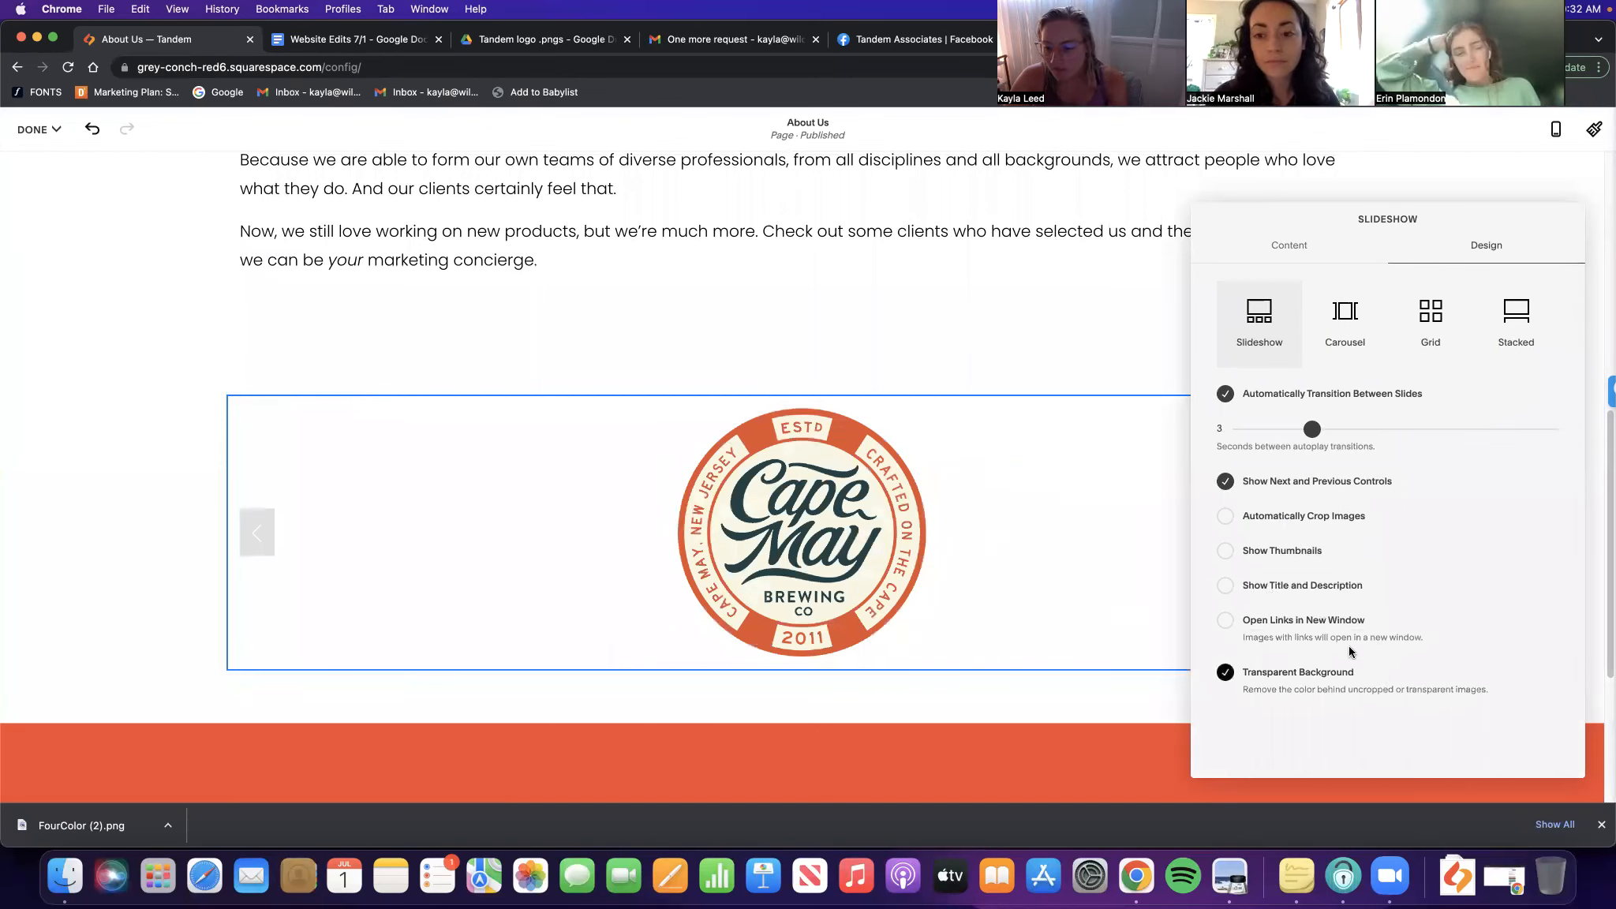
left_click(1279, 550)
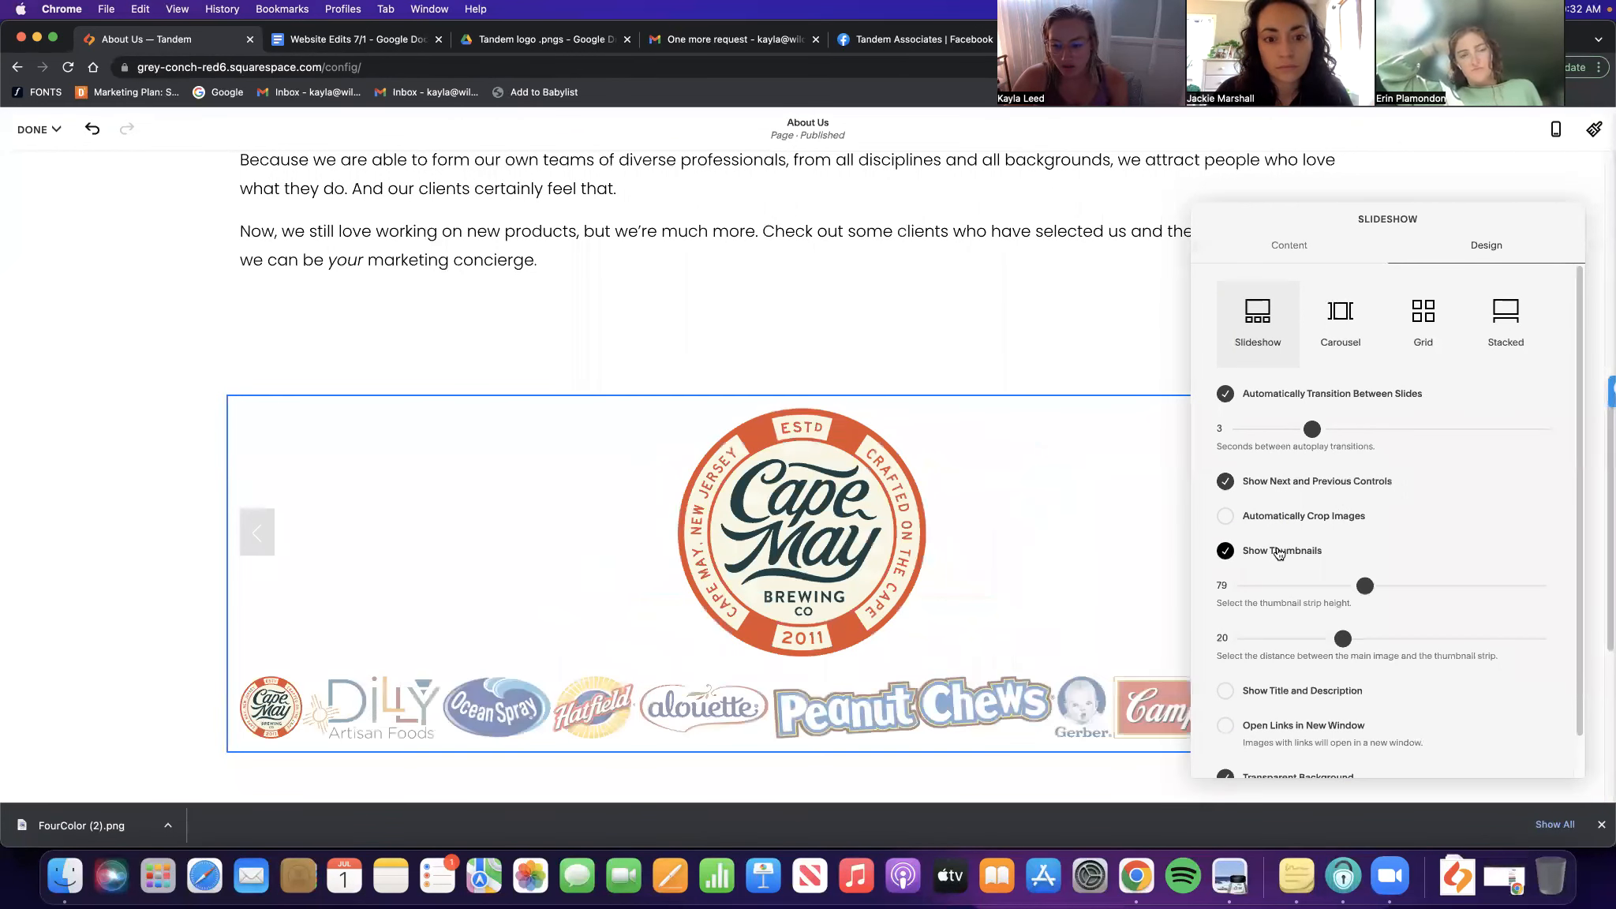
left_click(1279, 550)
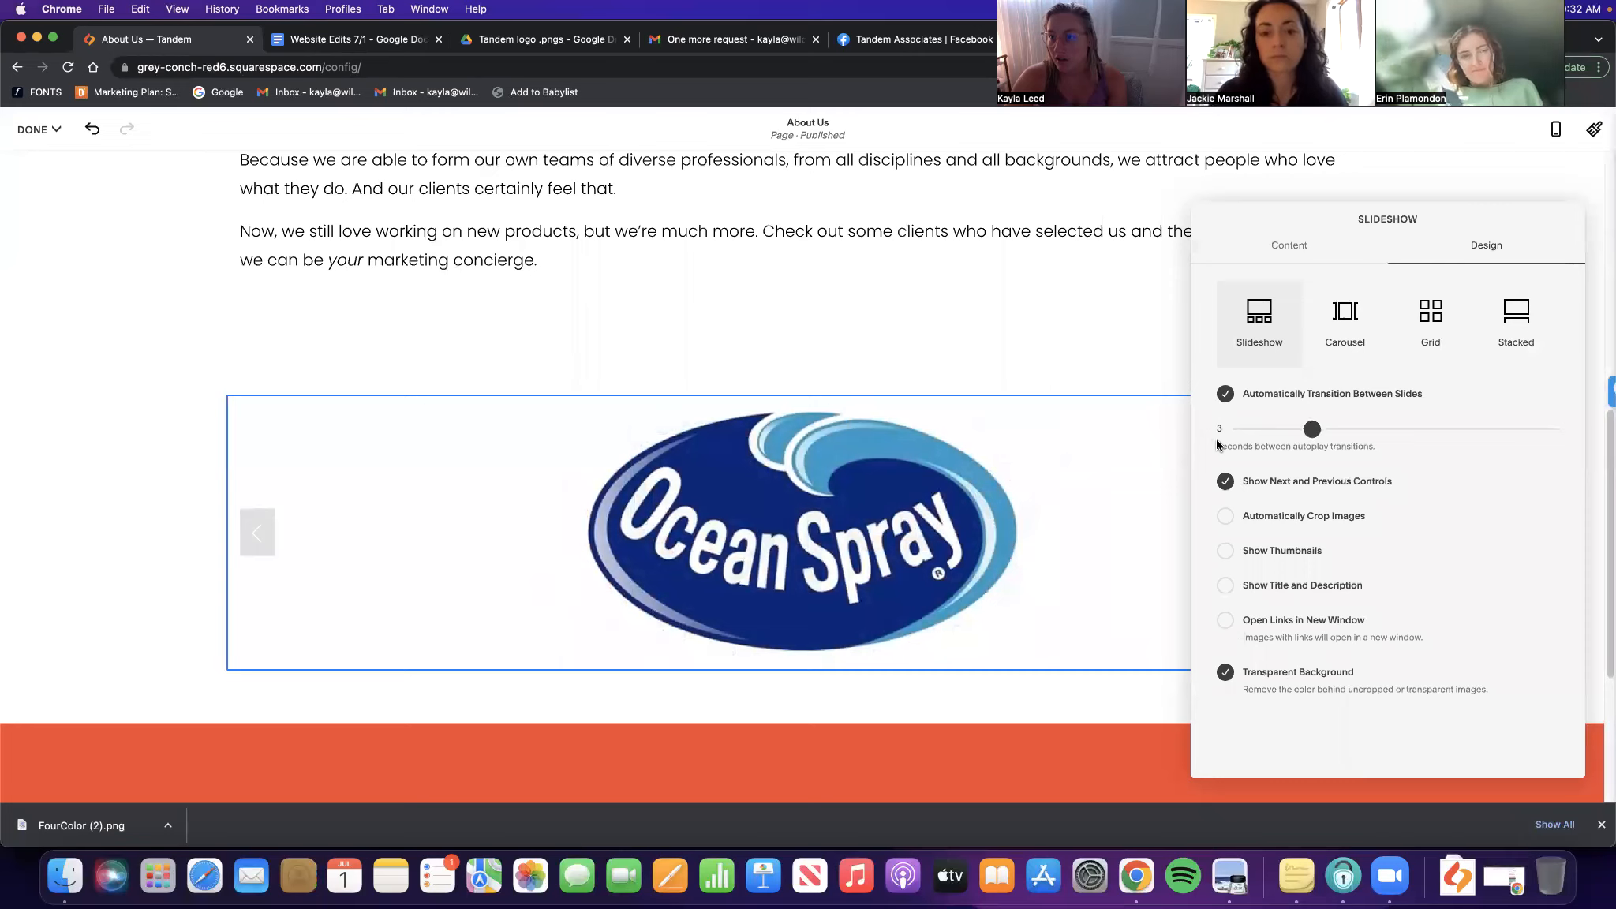
left_click(69, 173)
Save the About Us edits, exit the editor, and bring up the Website Edits 7/1 notes
left_click(43, 130)
left_click(64, 199)
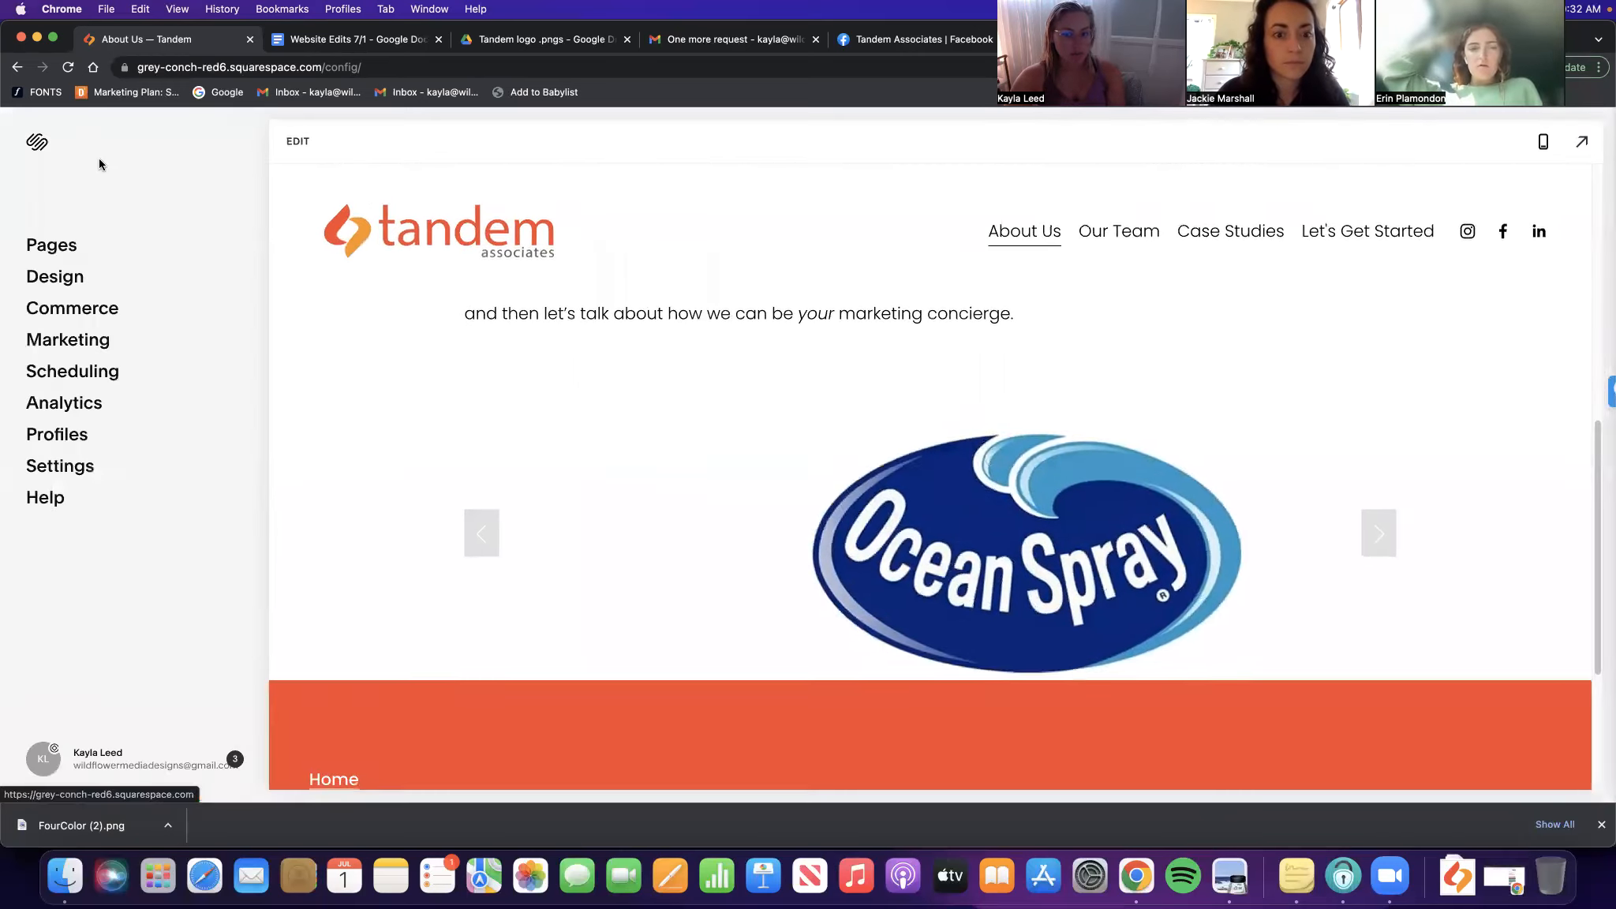
scroll(770, 535, "down", 10)
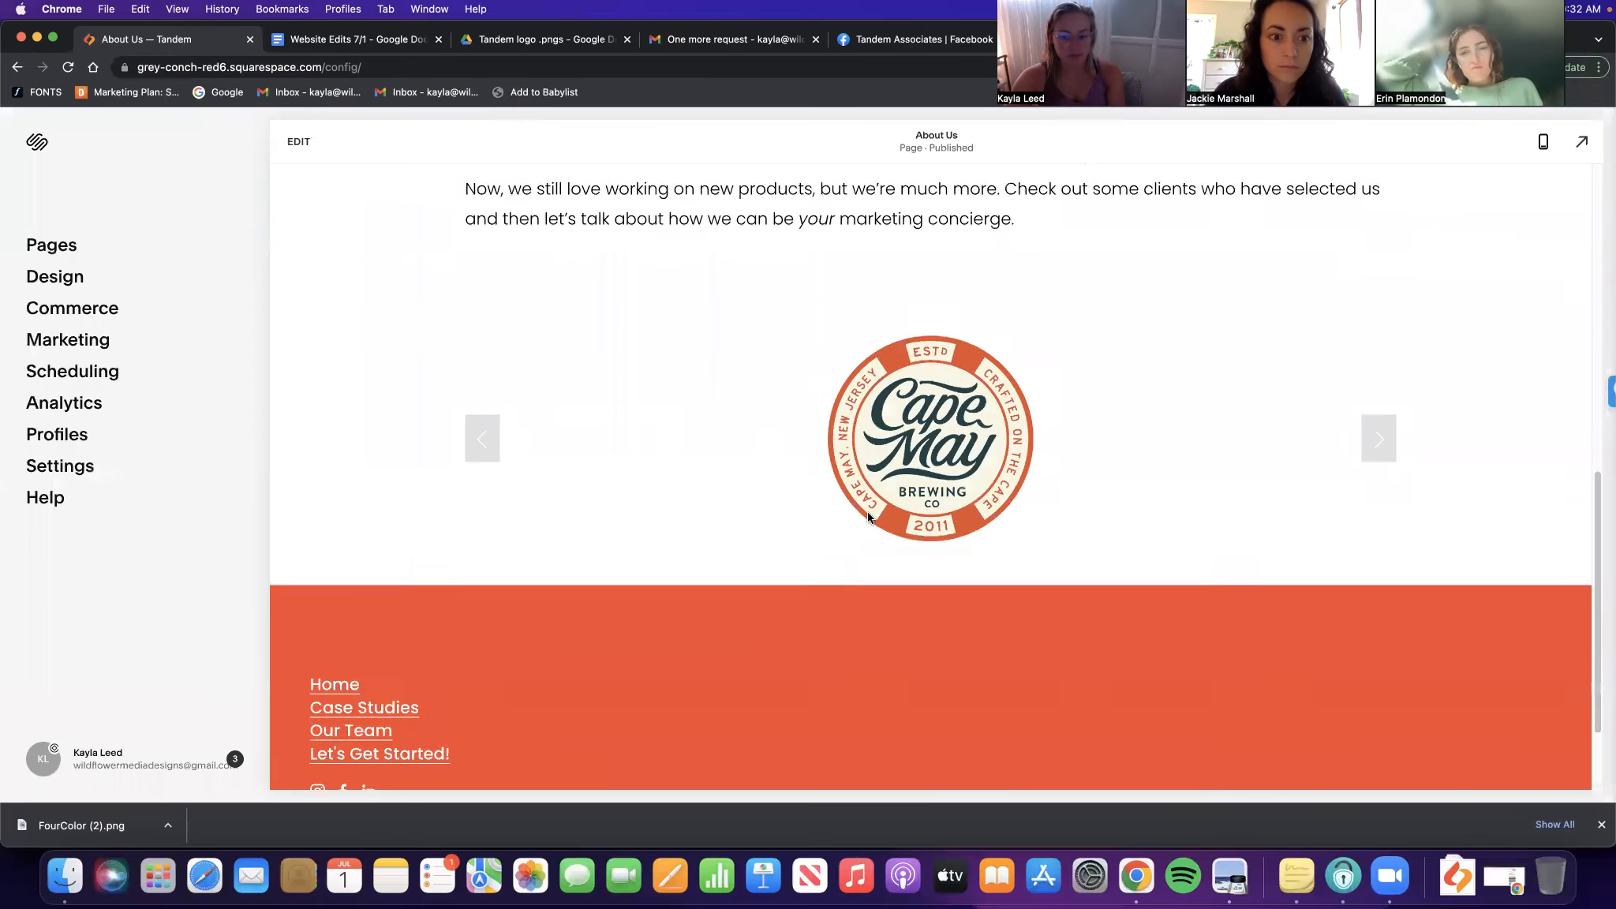
scroll(868, 505, "down", 3)
left_click(371, 39)
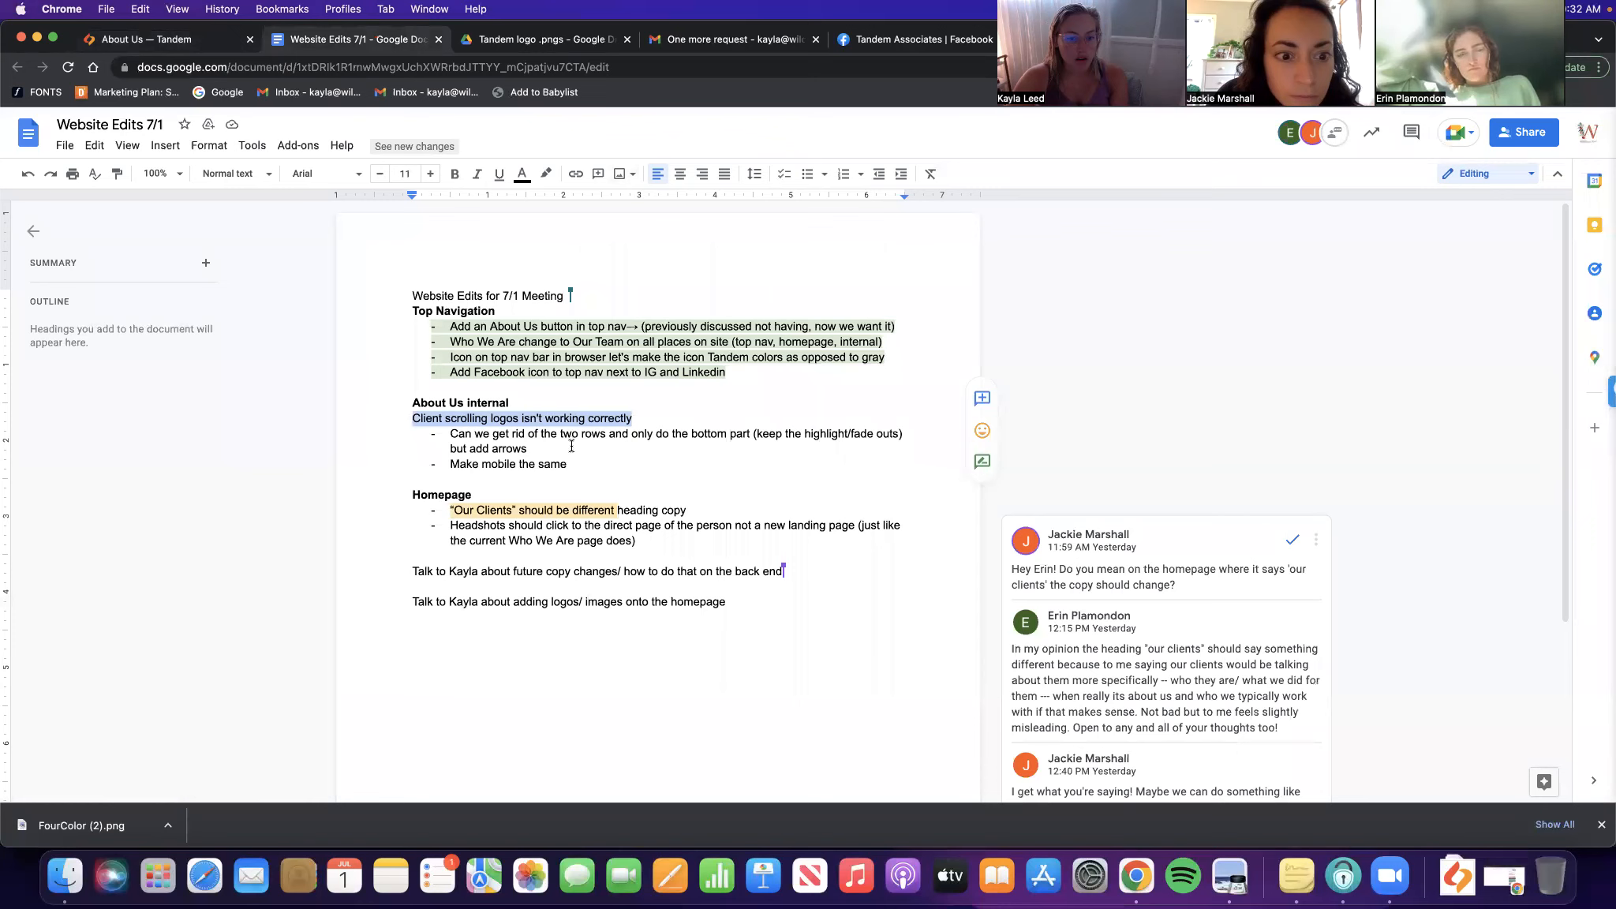
Highlight the About Us client-logos and mobile notes green as done
left_click(677, 445)
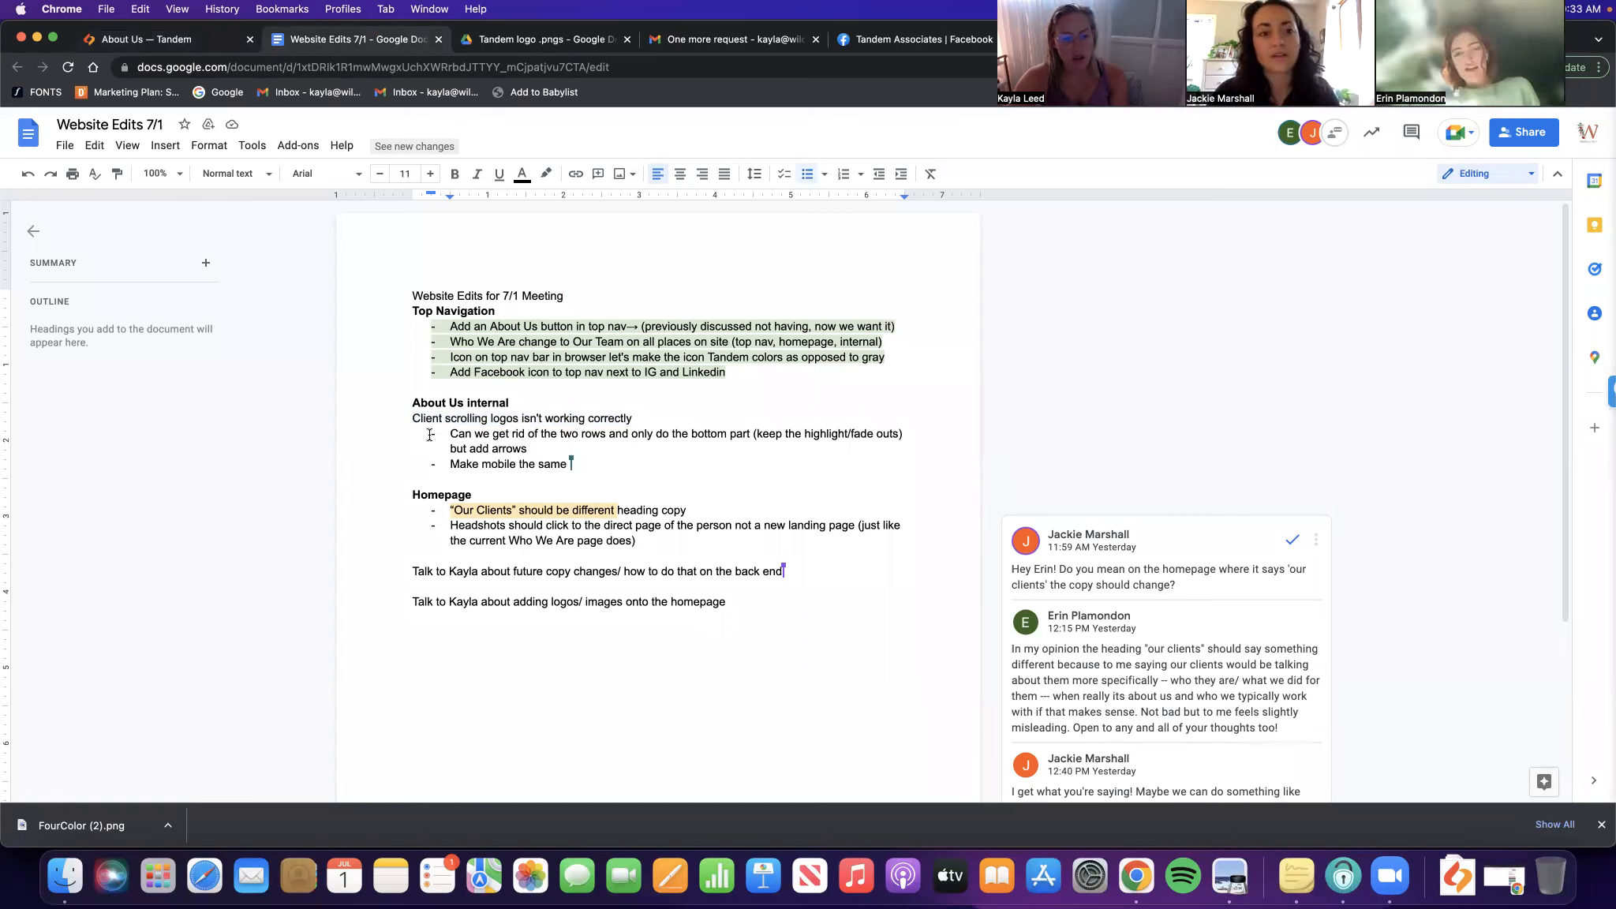
key("shift+Down")
key("shift+Down")
key("shift+Down")
key("shift+Down")
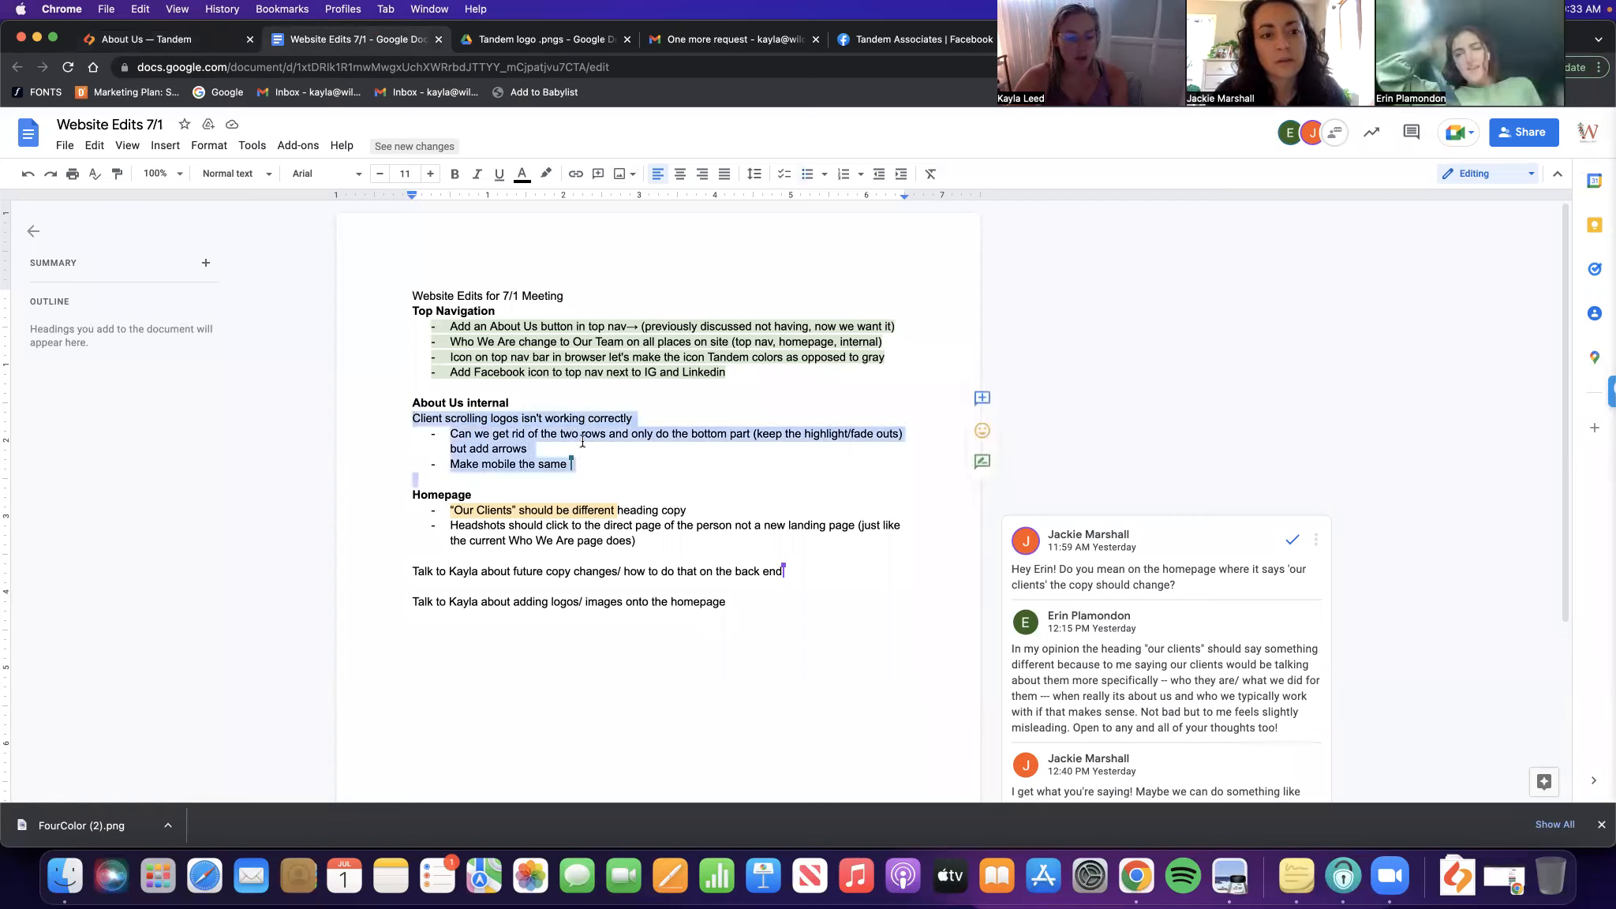
left_click(545, 174)
left_click(631, 298)
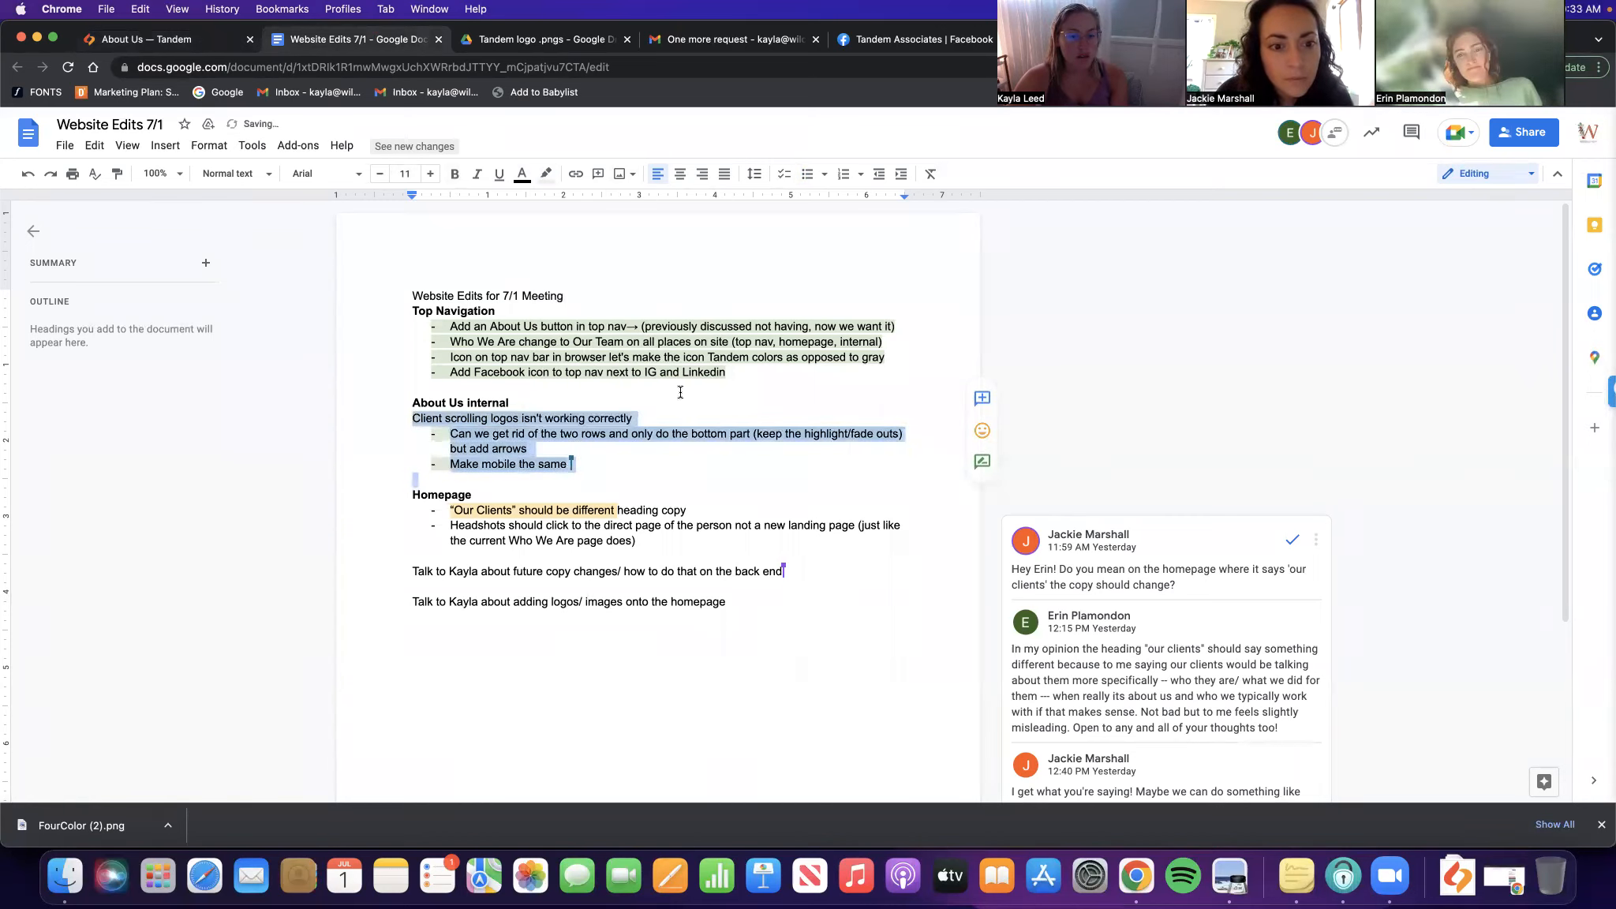
left_click(512, 501)
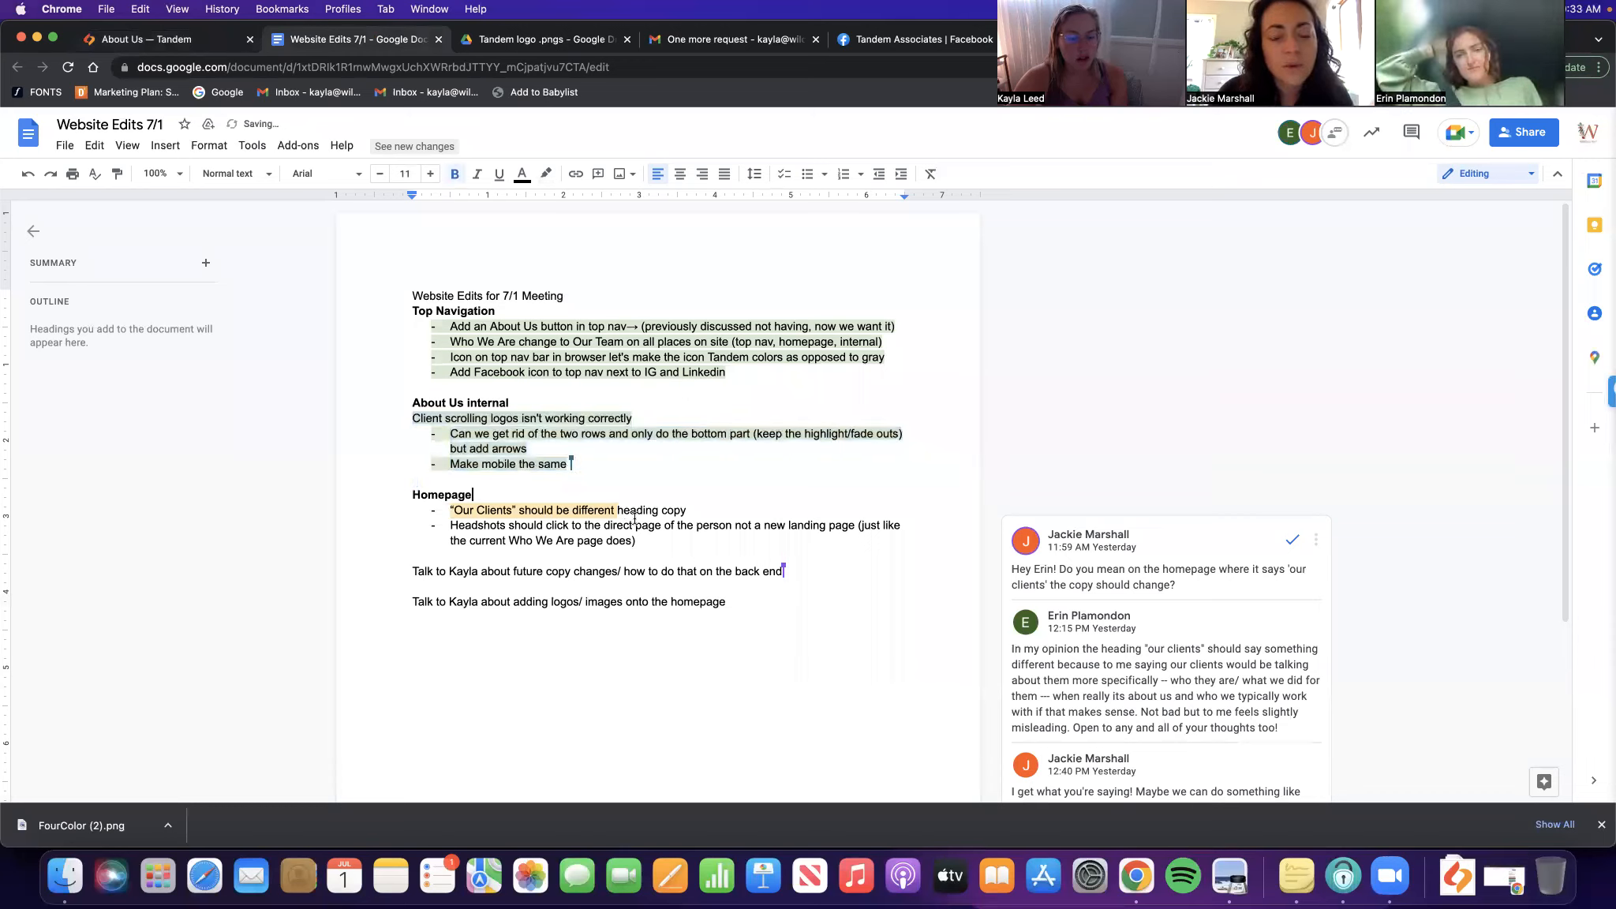
Review the Our Clients heading line and the headshots-linking-to-bios note
left_click_drag(688, 511, 441, 507)
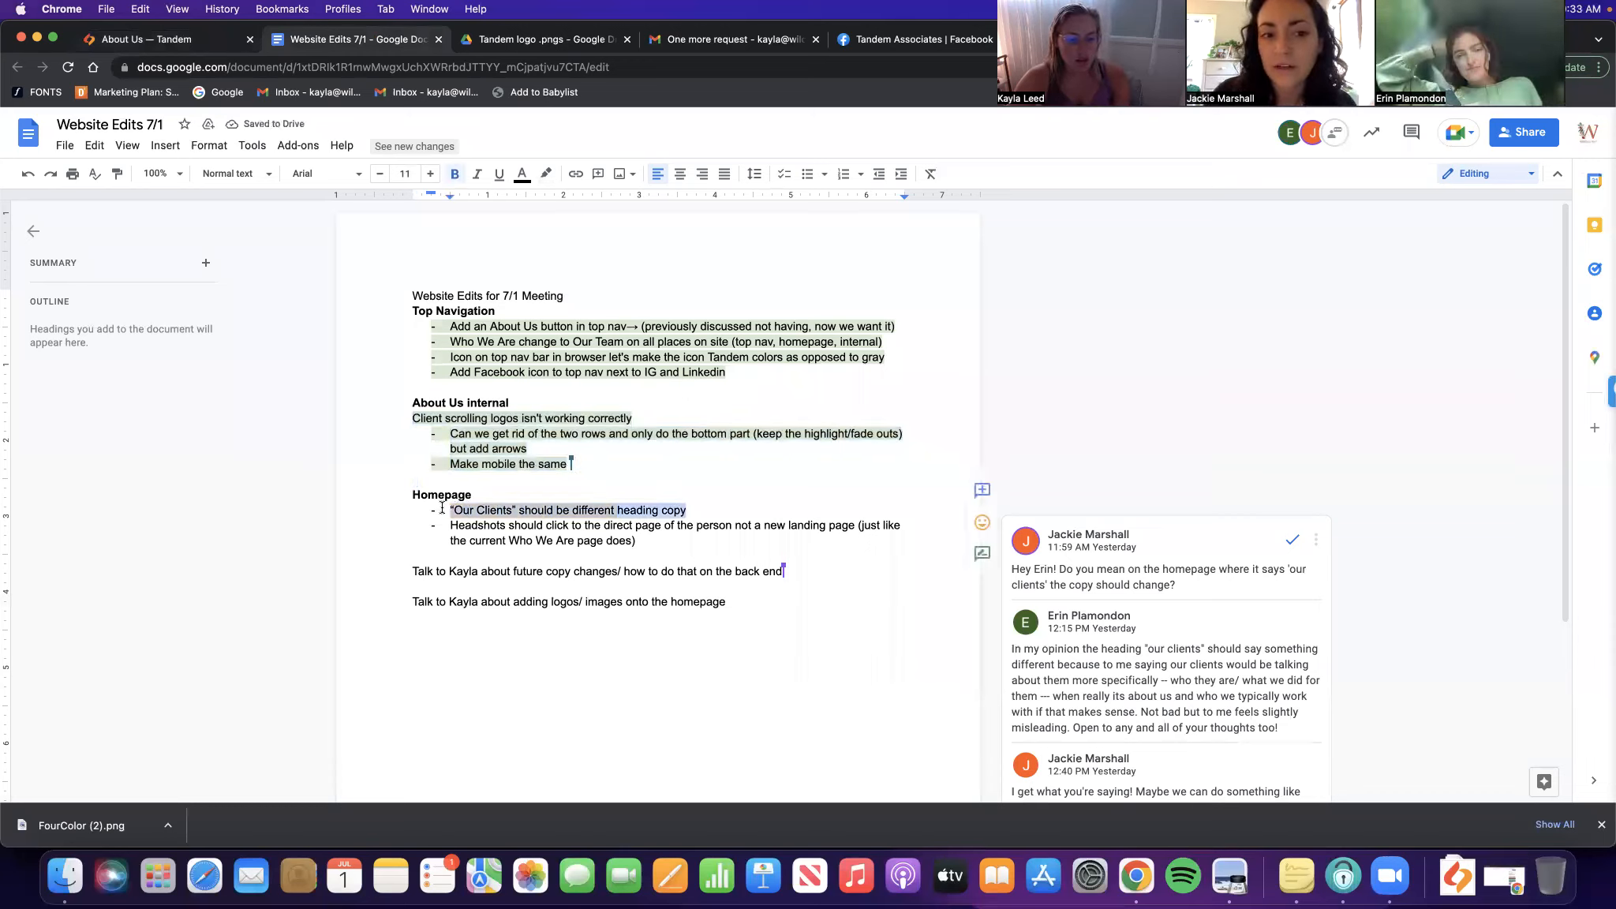
left_click(579, 480)
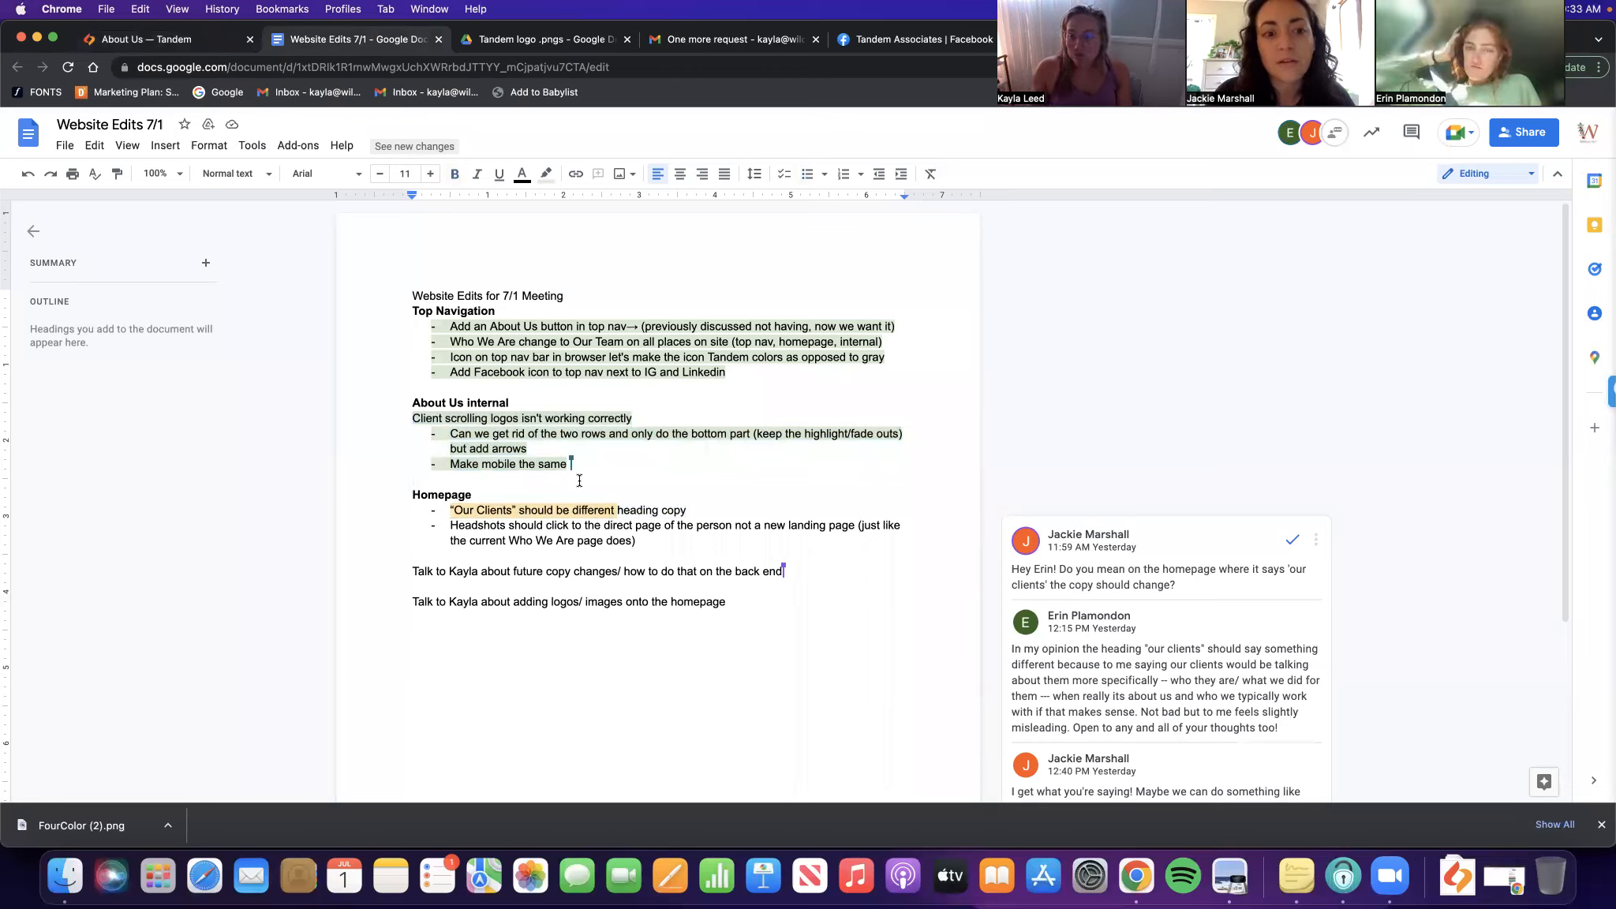
triple_click(592, 537)
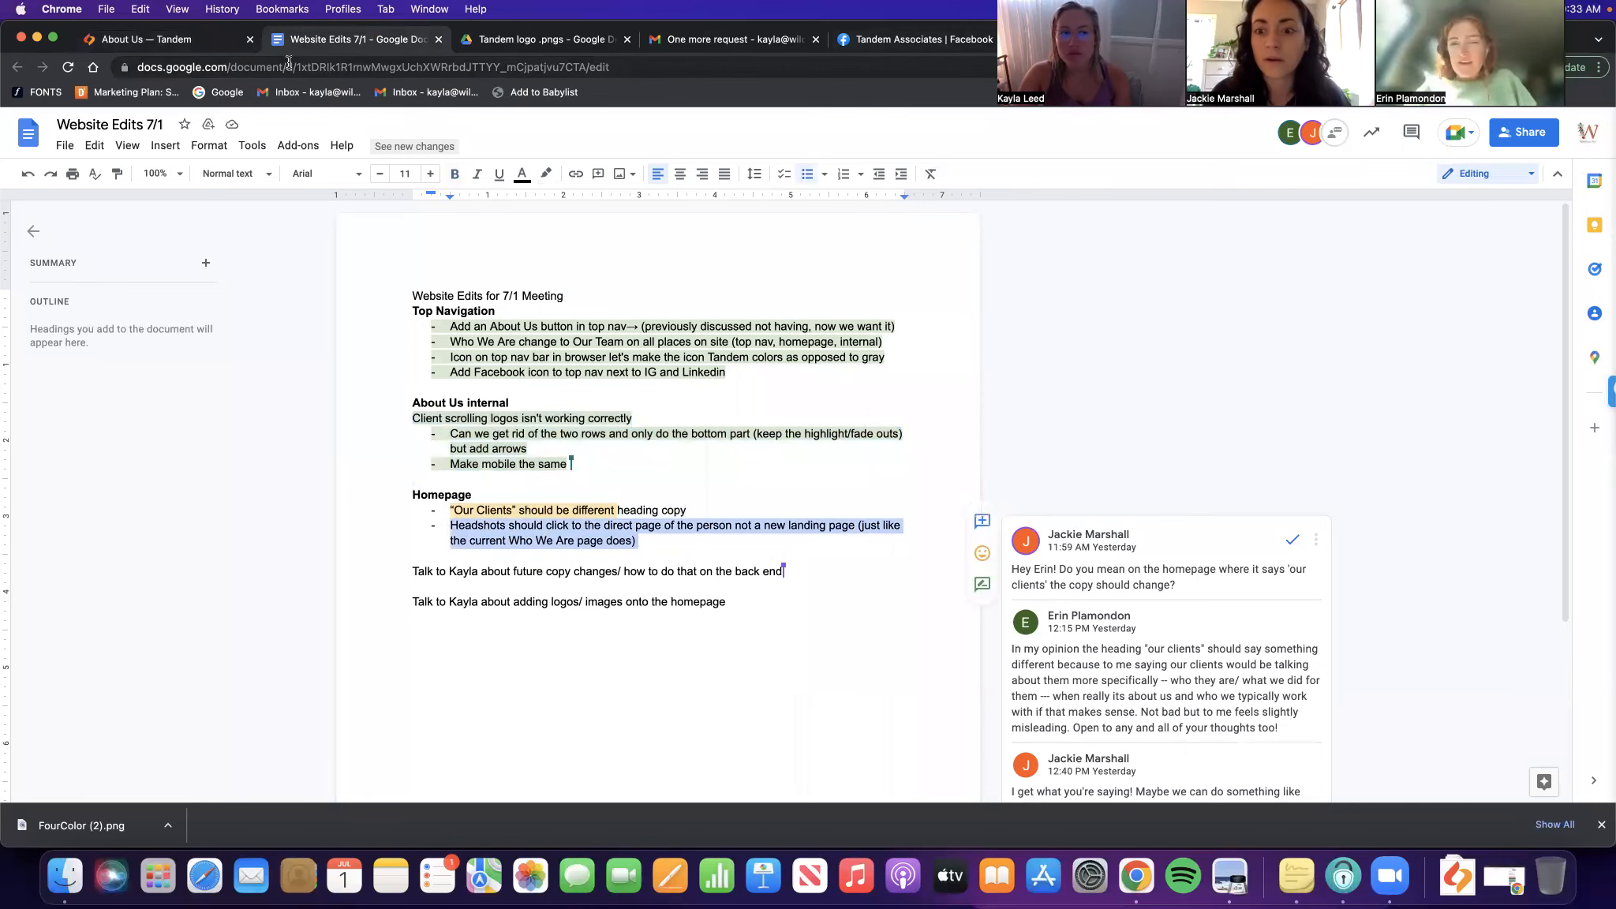
left_click(199, 44)
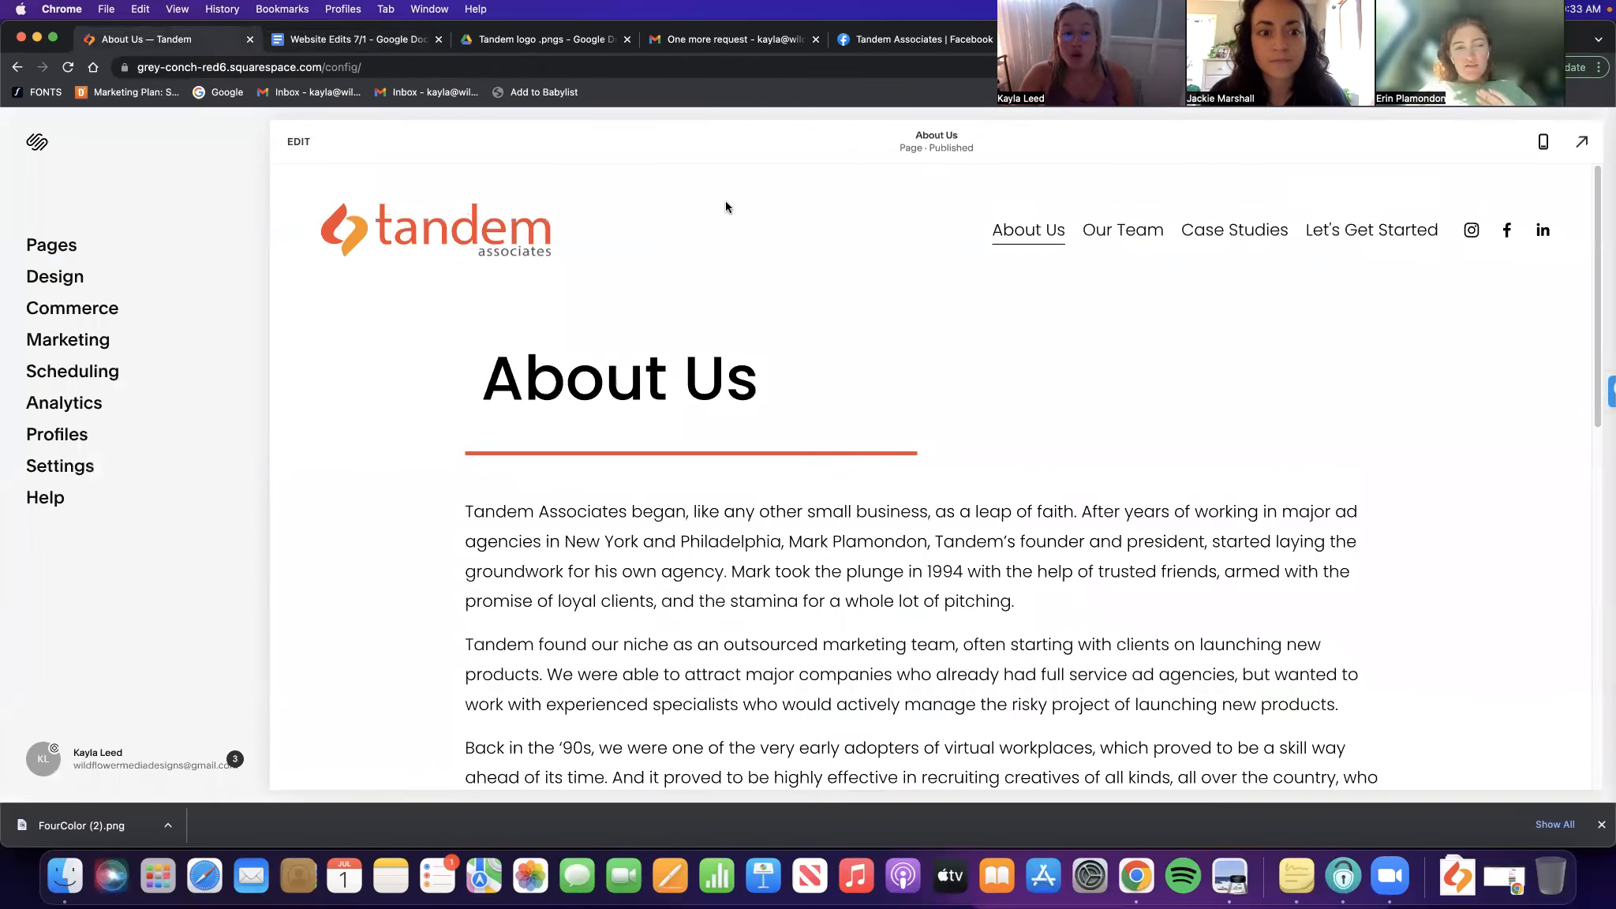
Load the Home page, scroll to Who We Are, and check the team headshot grid's link
left_click(499, 247)
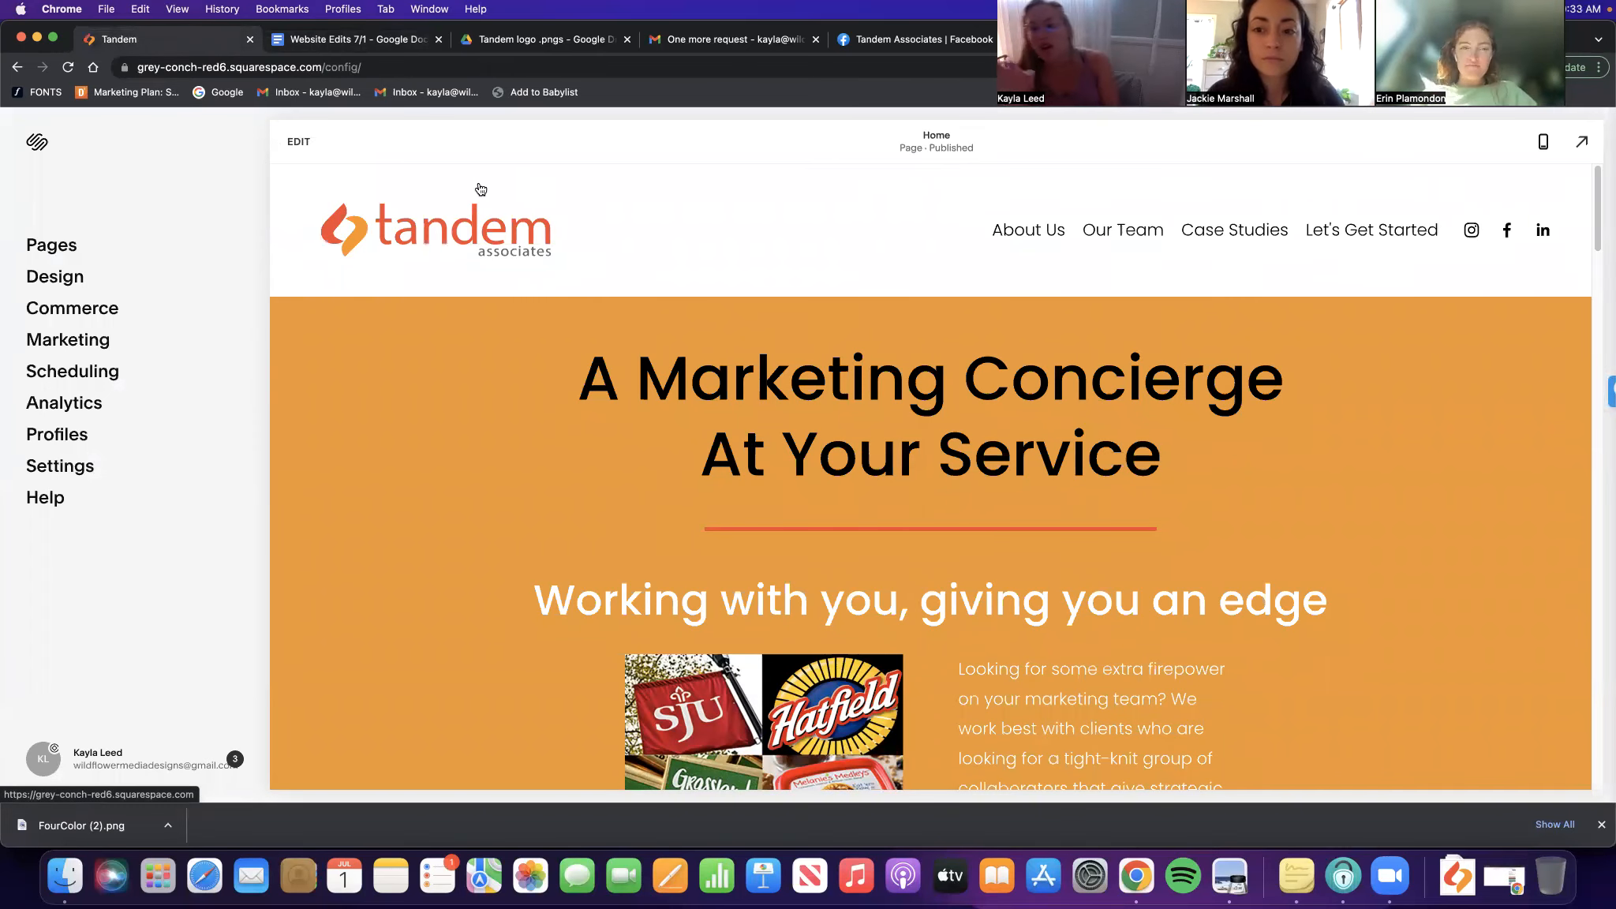
scroll(664, 259, "down", 15)
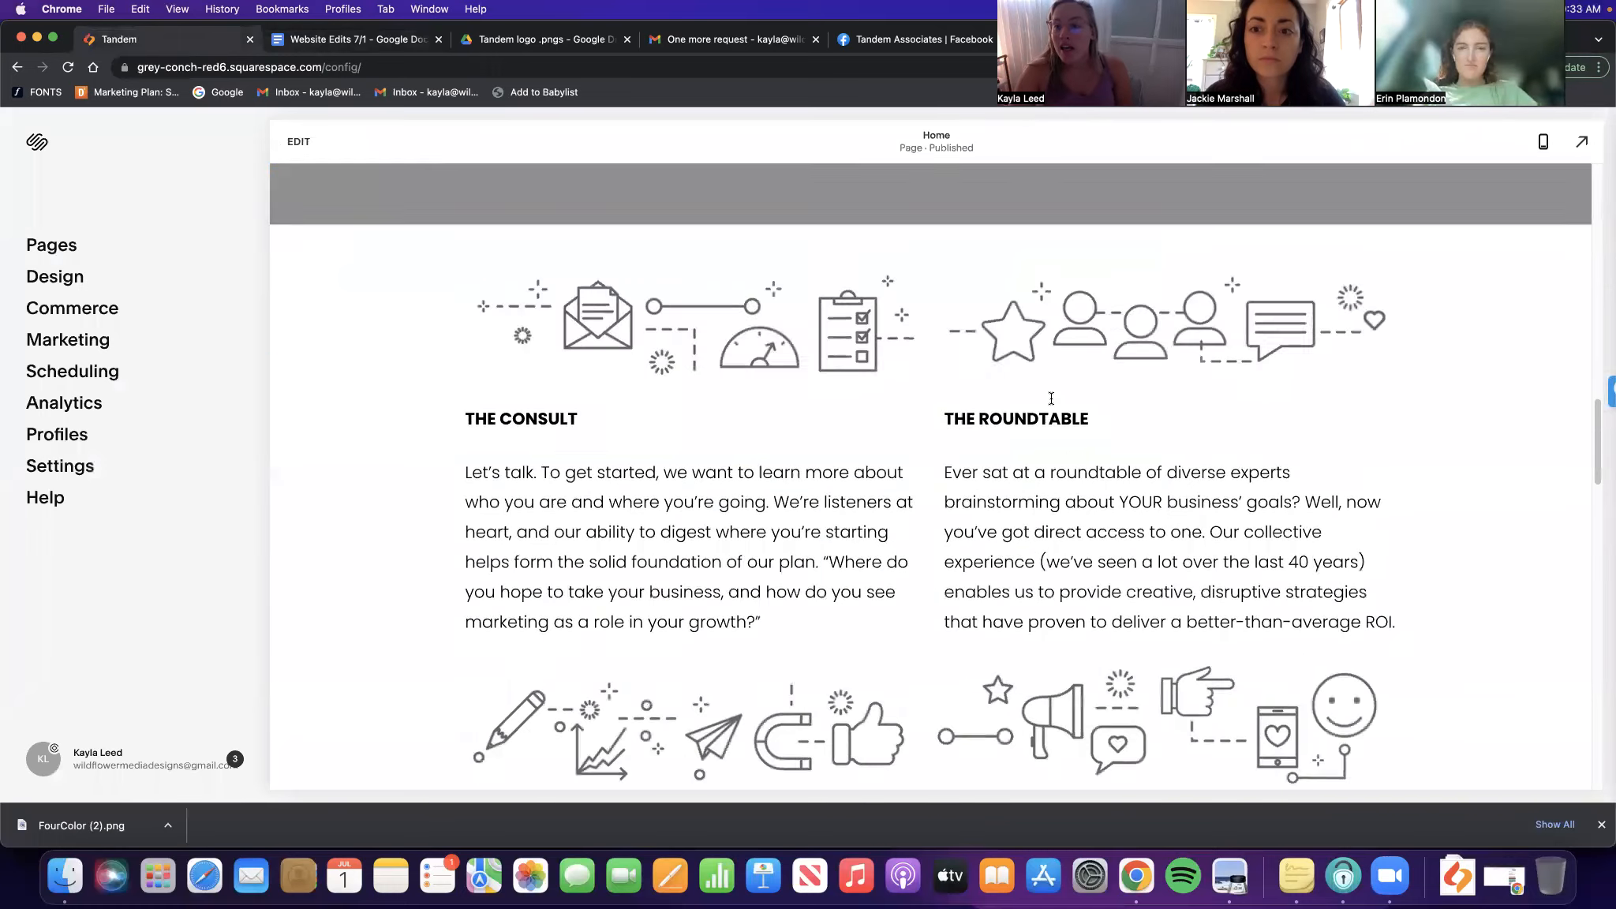
scroll(1208, 434, "down", 10)
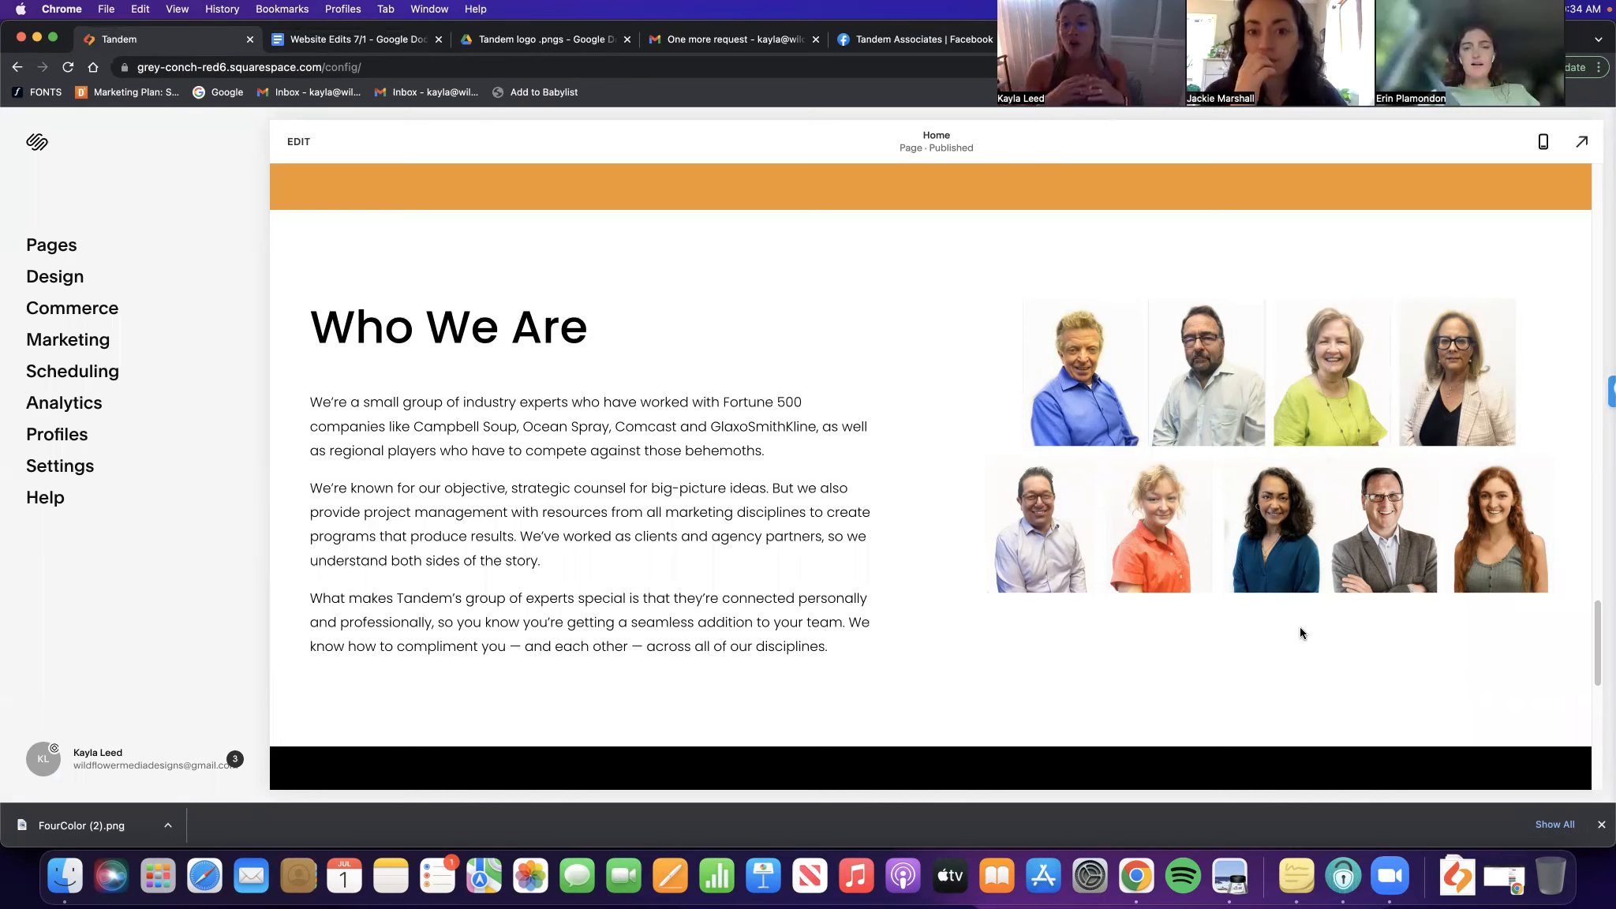
scroll(1300, 632, "down", 3)
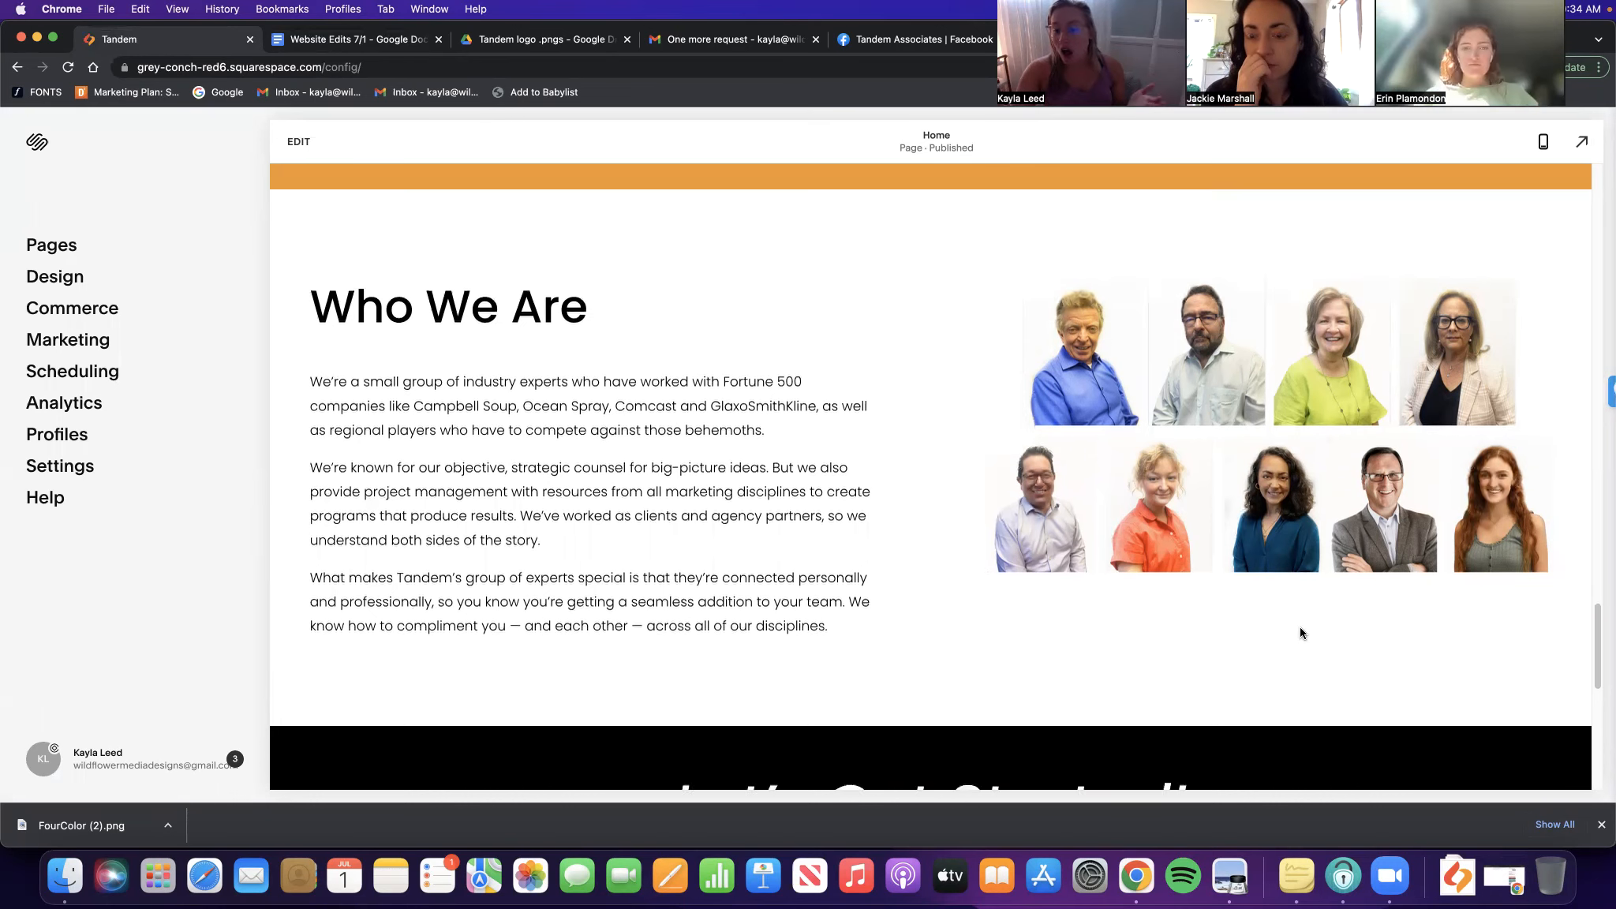
scroll(551, 373, "up", 1)
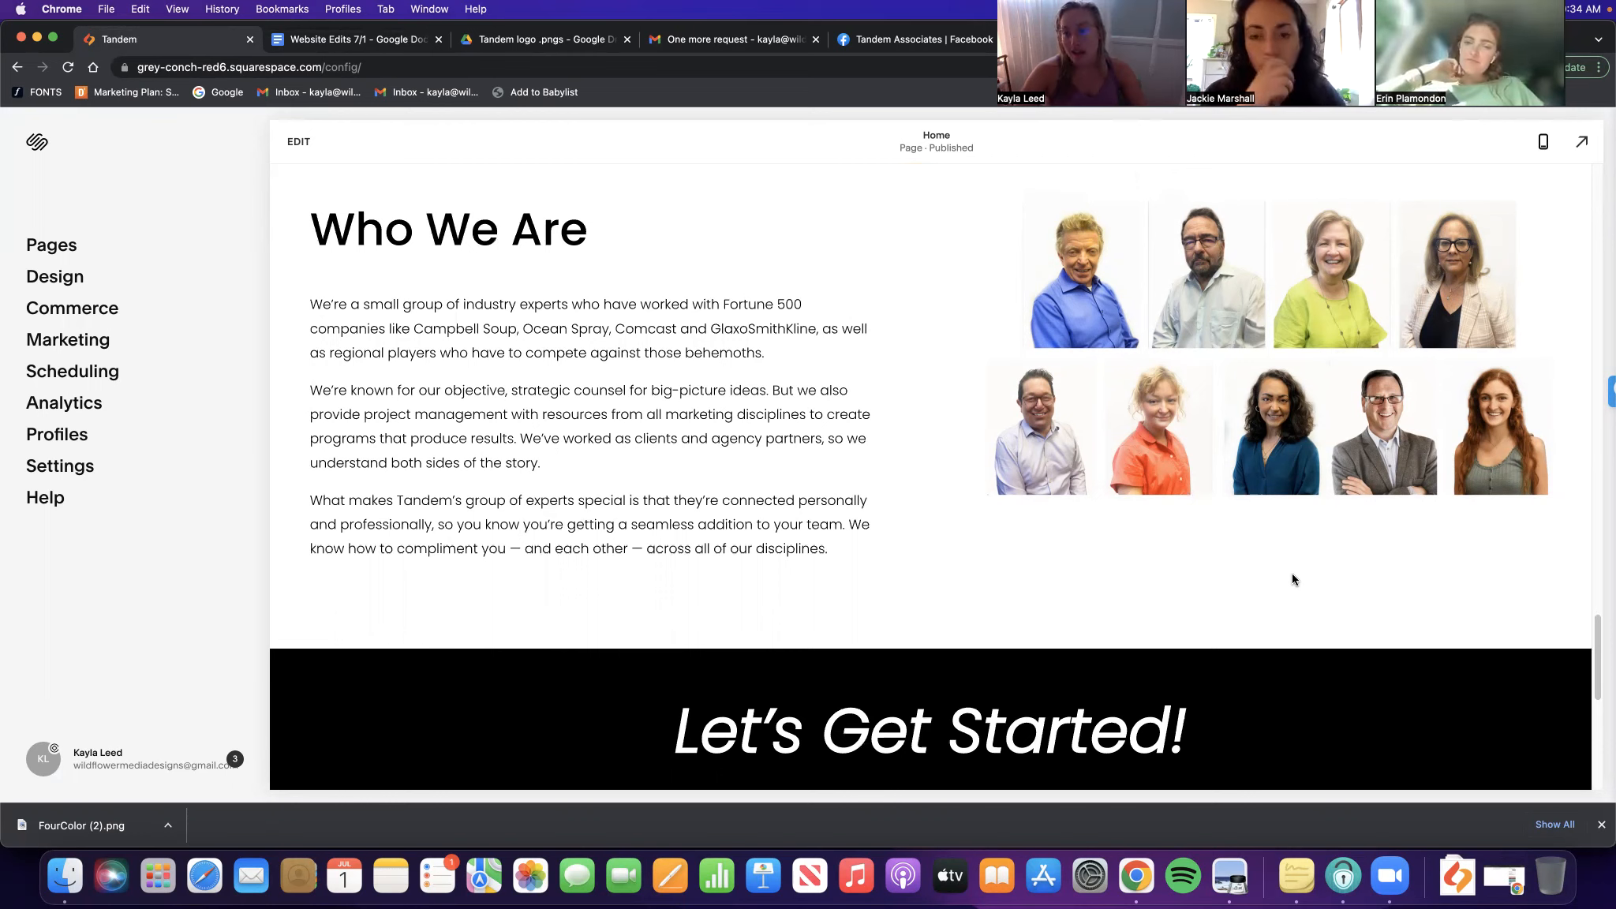
scroll(1271, 351, "up", 1)
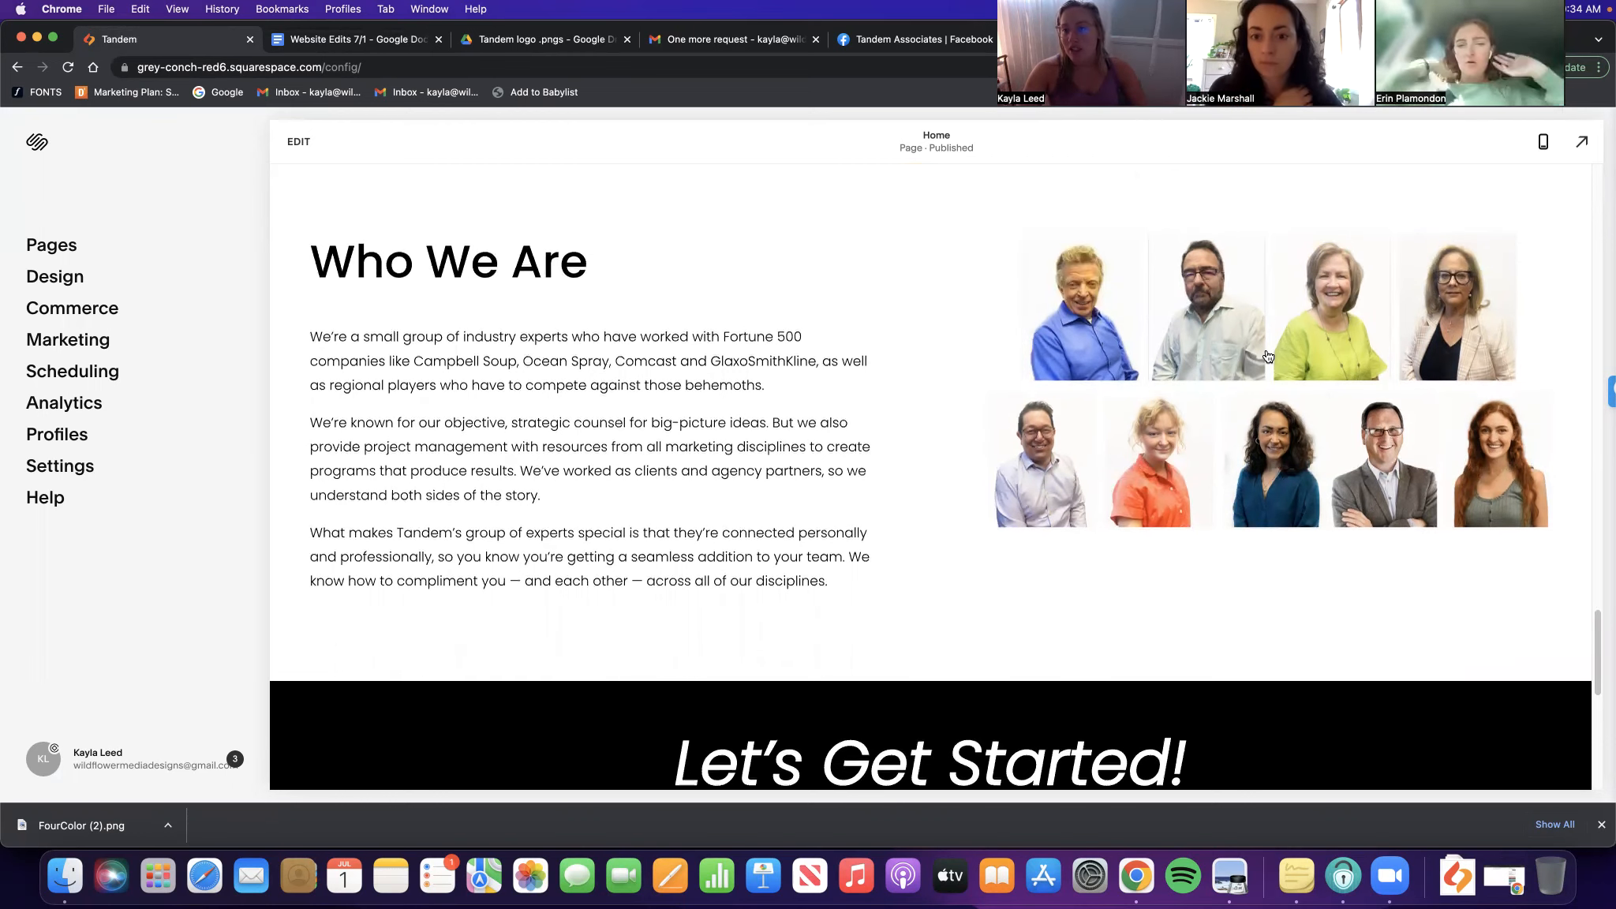
scroll(1277, 543, "up", 1)
left_click(1271, 548)
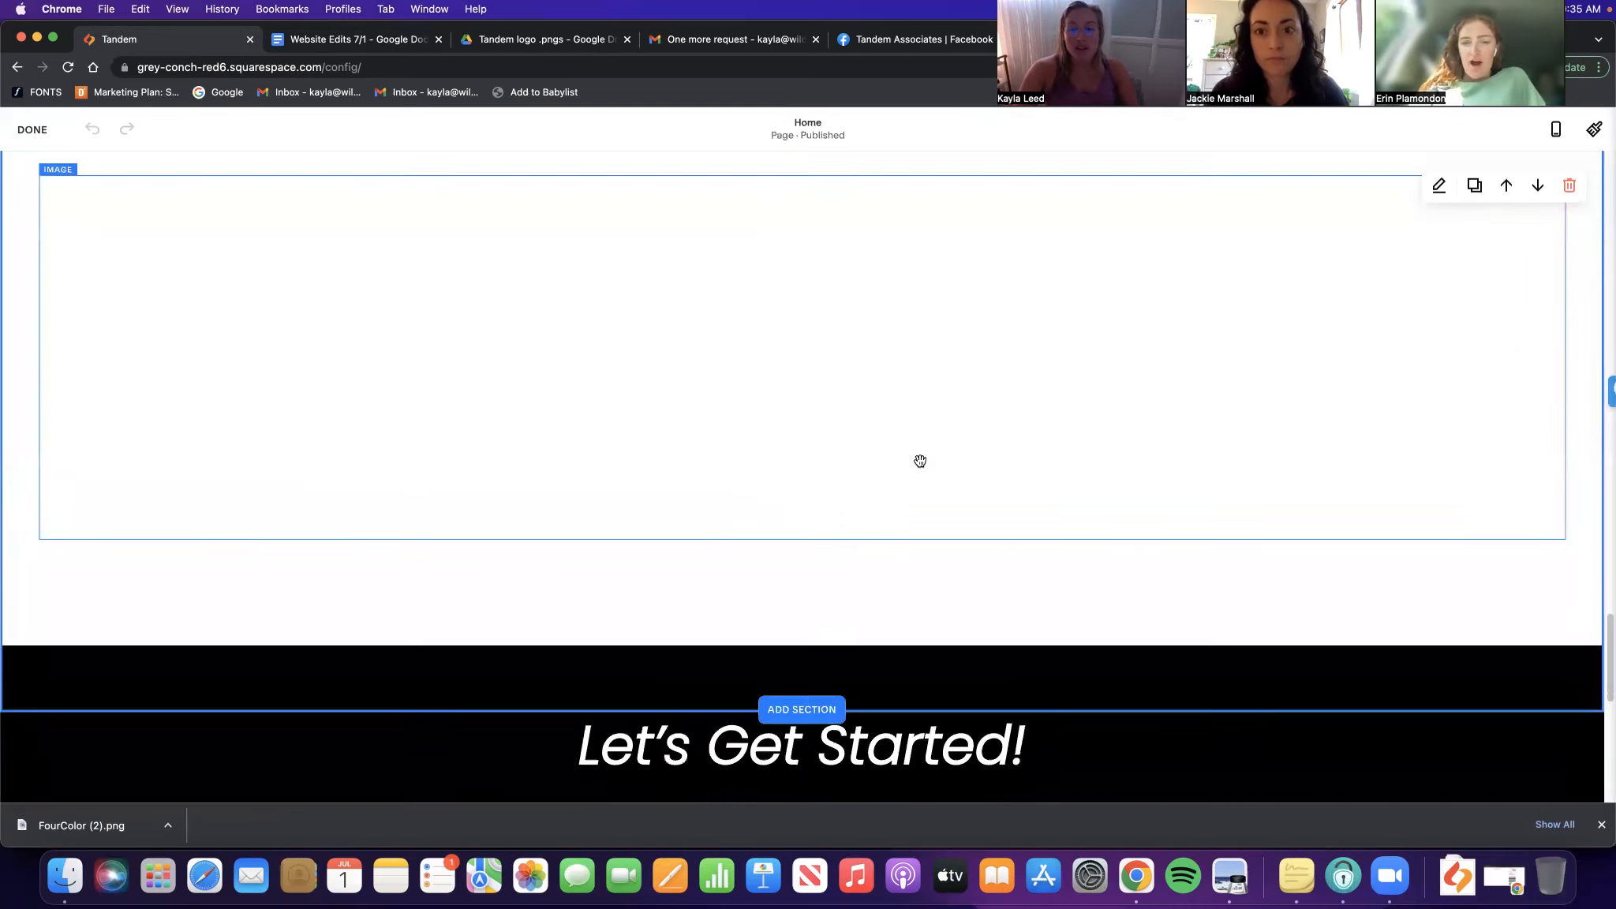
Duplicate the Who We Are section and delete the three body paragraphs from the copy's image block
left_click(1475, 187)
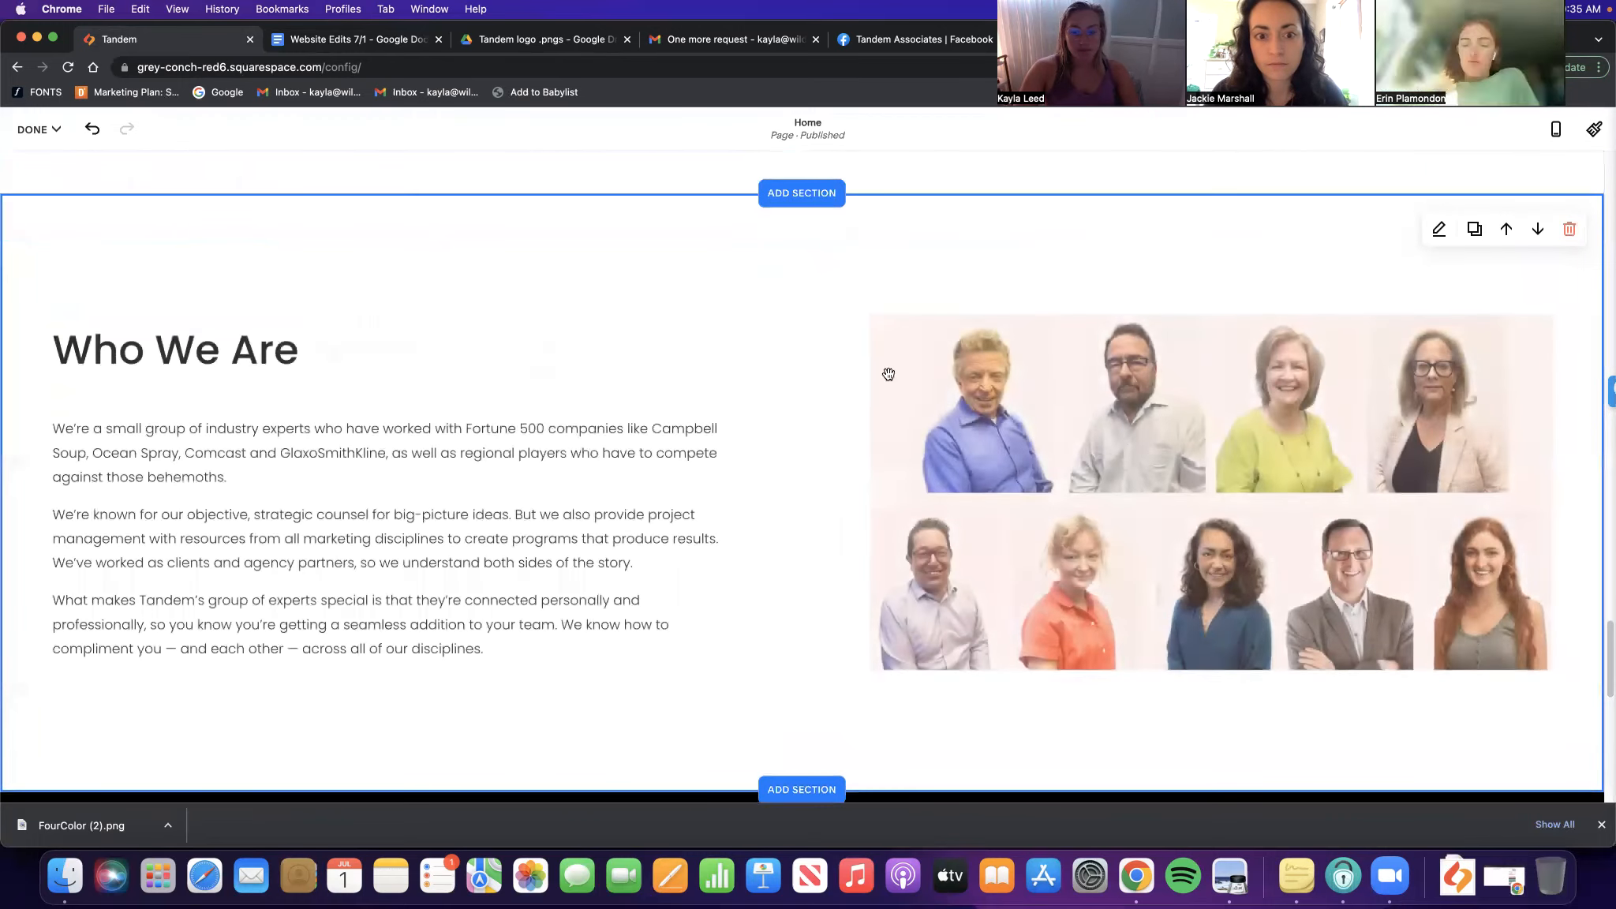
left_click(270, 295)
left_click(318, 233)
scroll(607, 286, "up", 1)
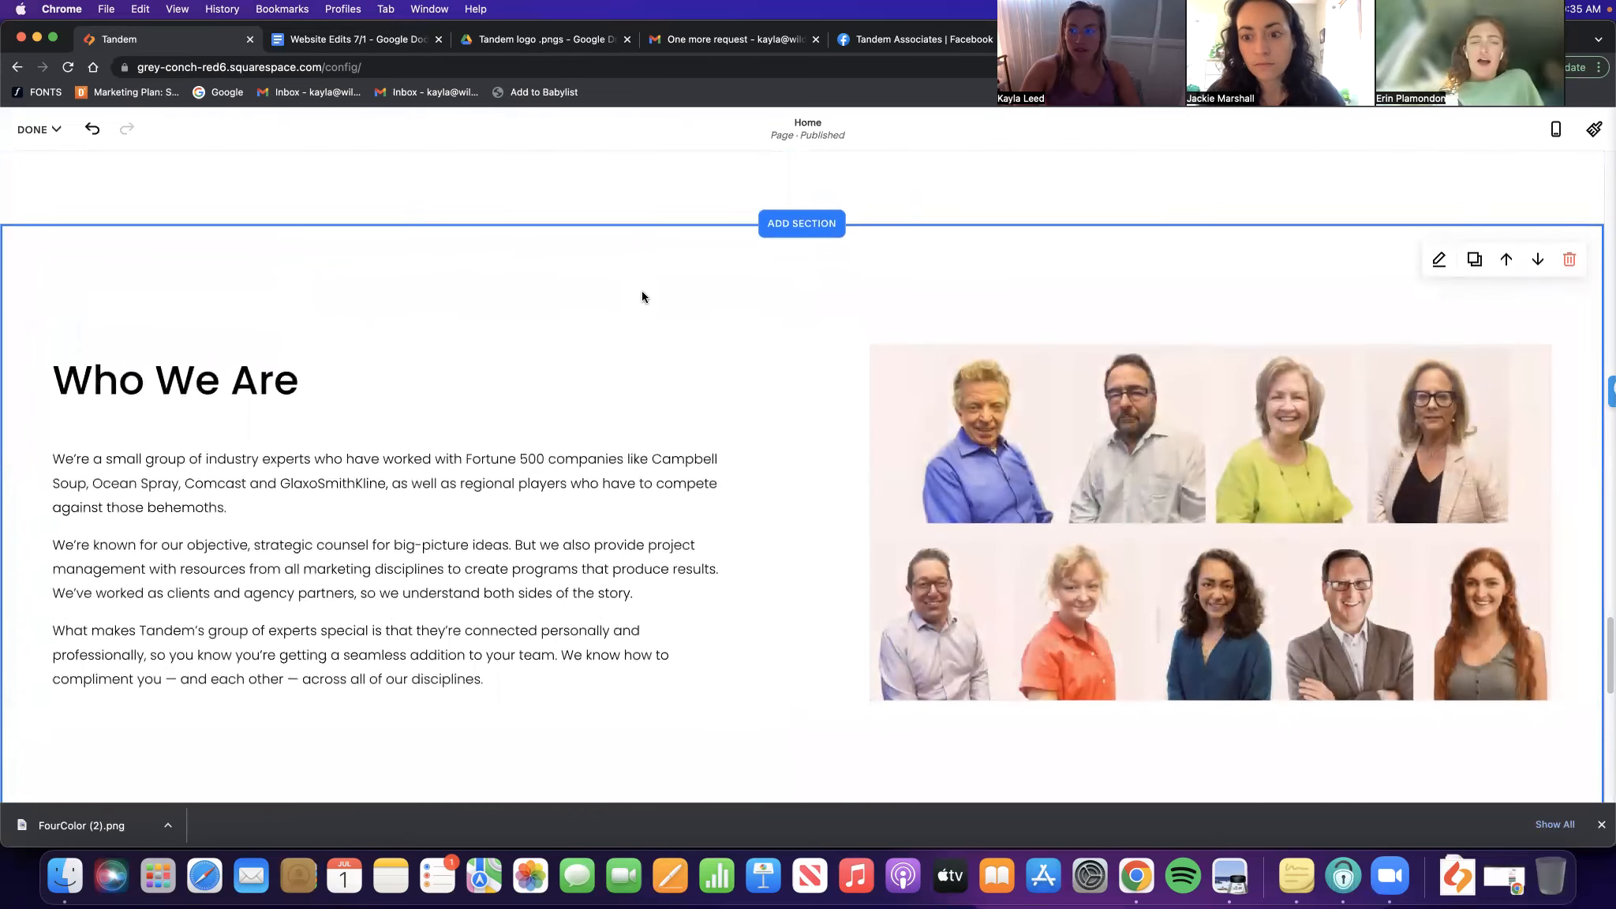
left_click(489, 478)
left_click_drag(483, 692, 75, 430)
key("super+c")
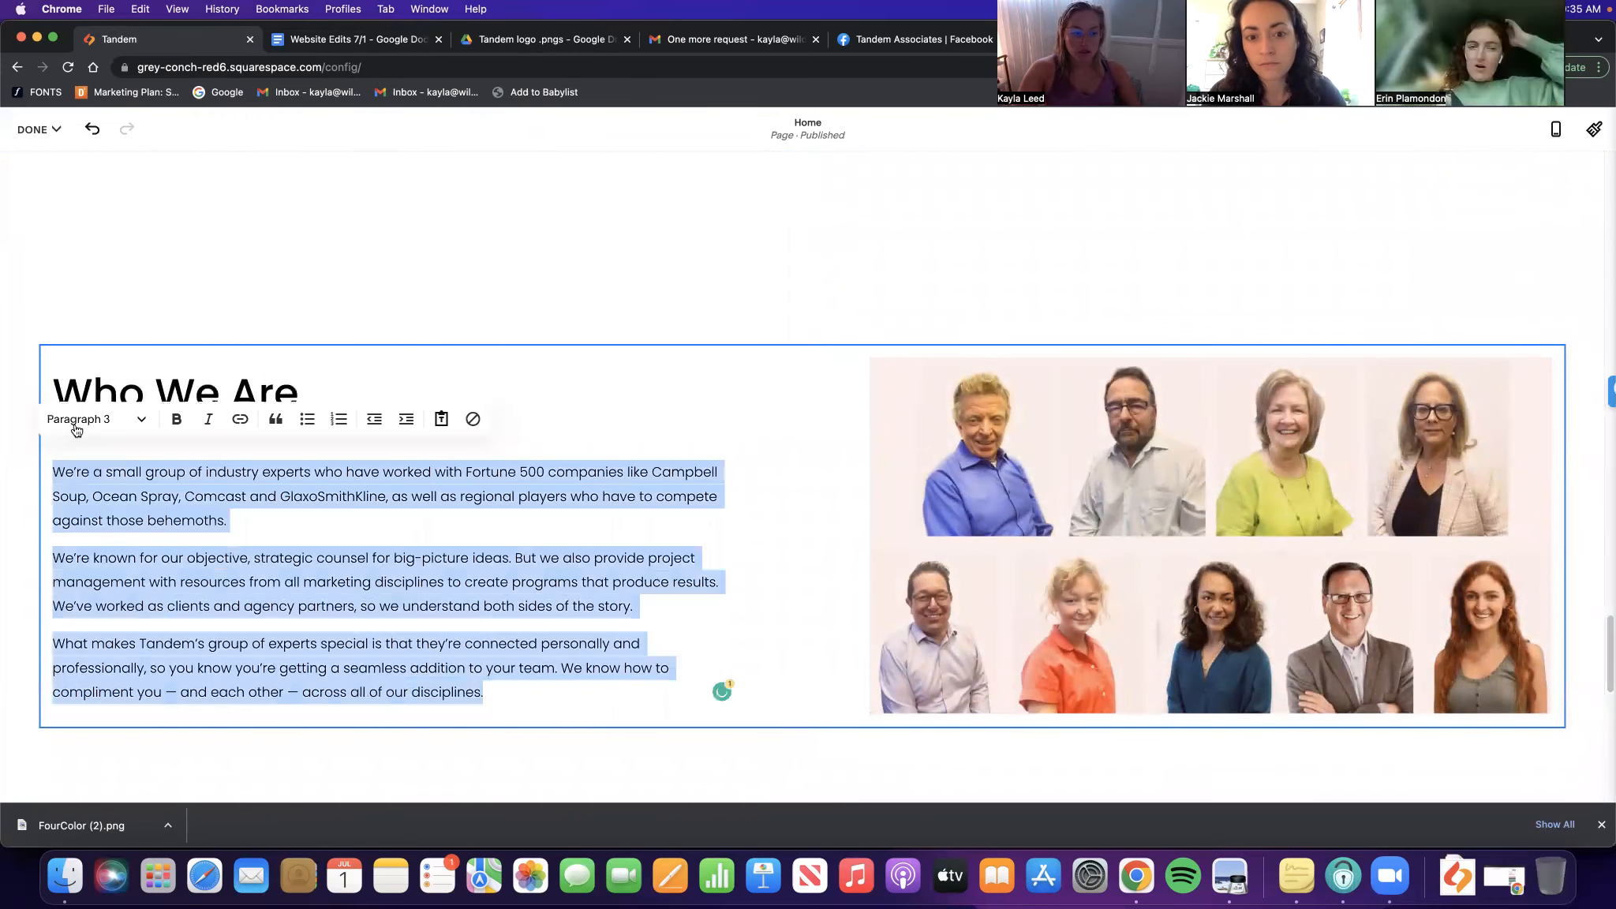
key("BackSpace")
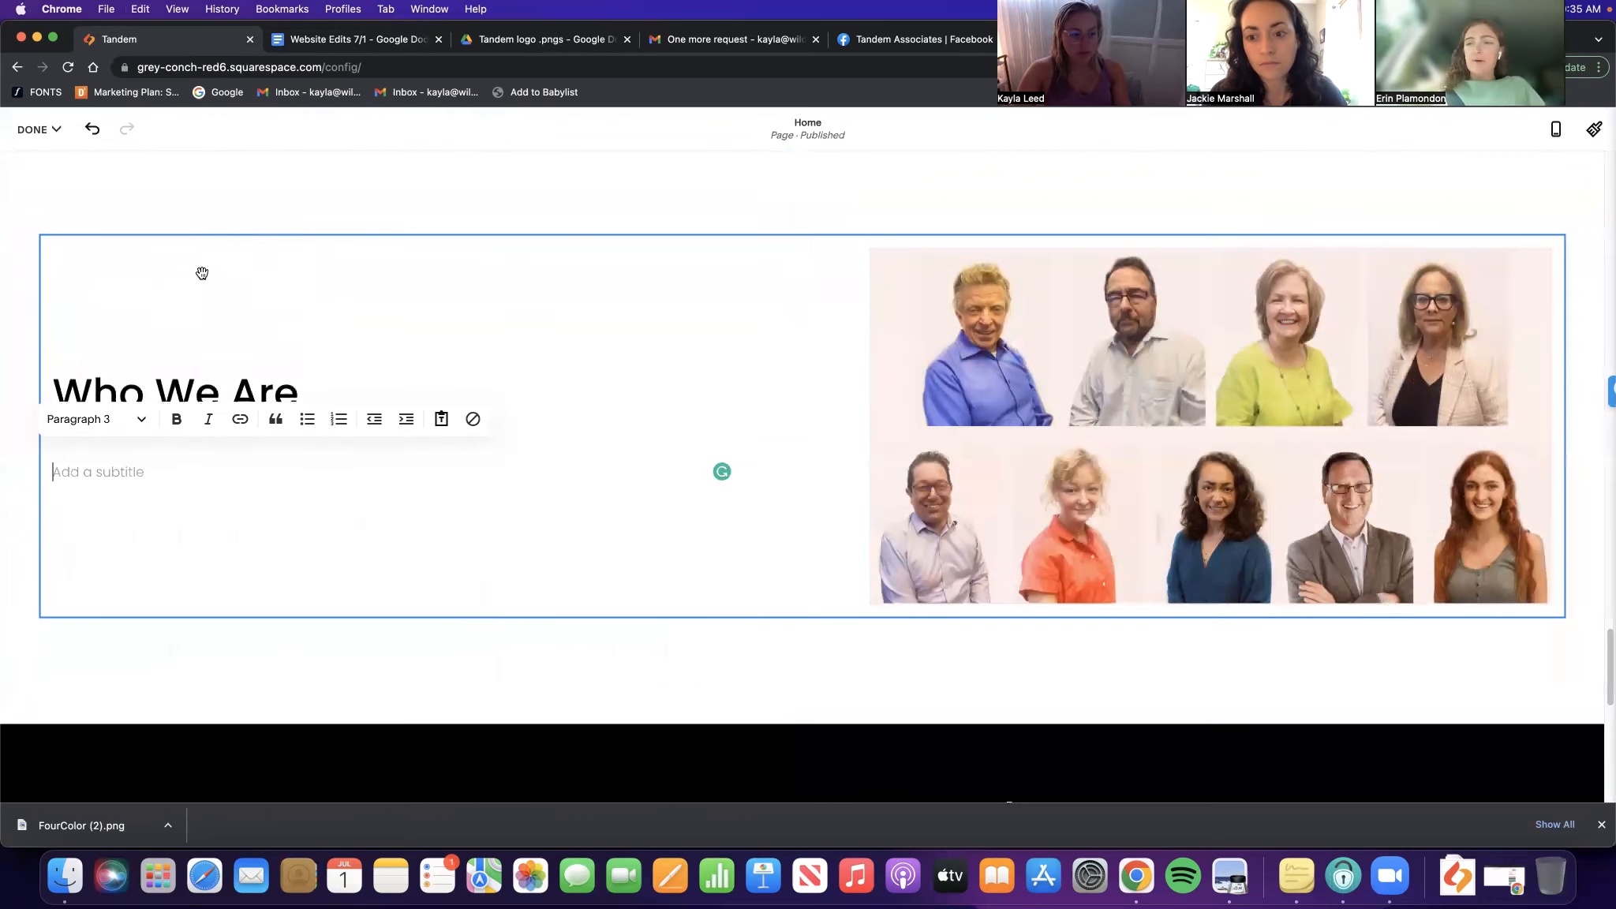
left_click(620, 638)
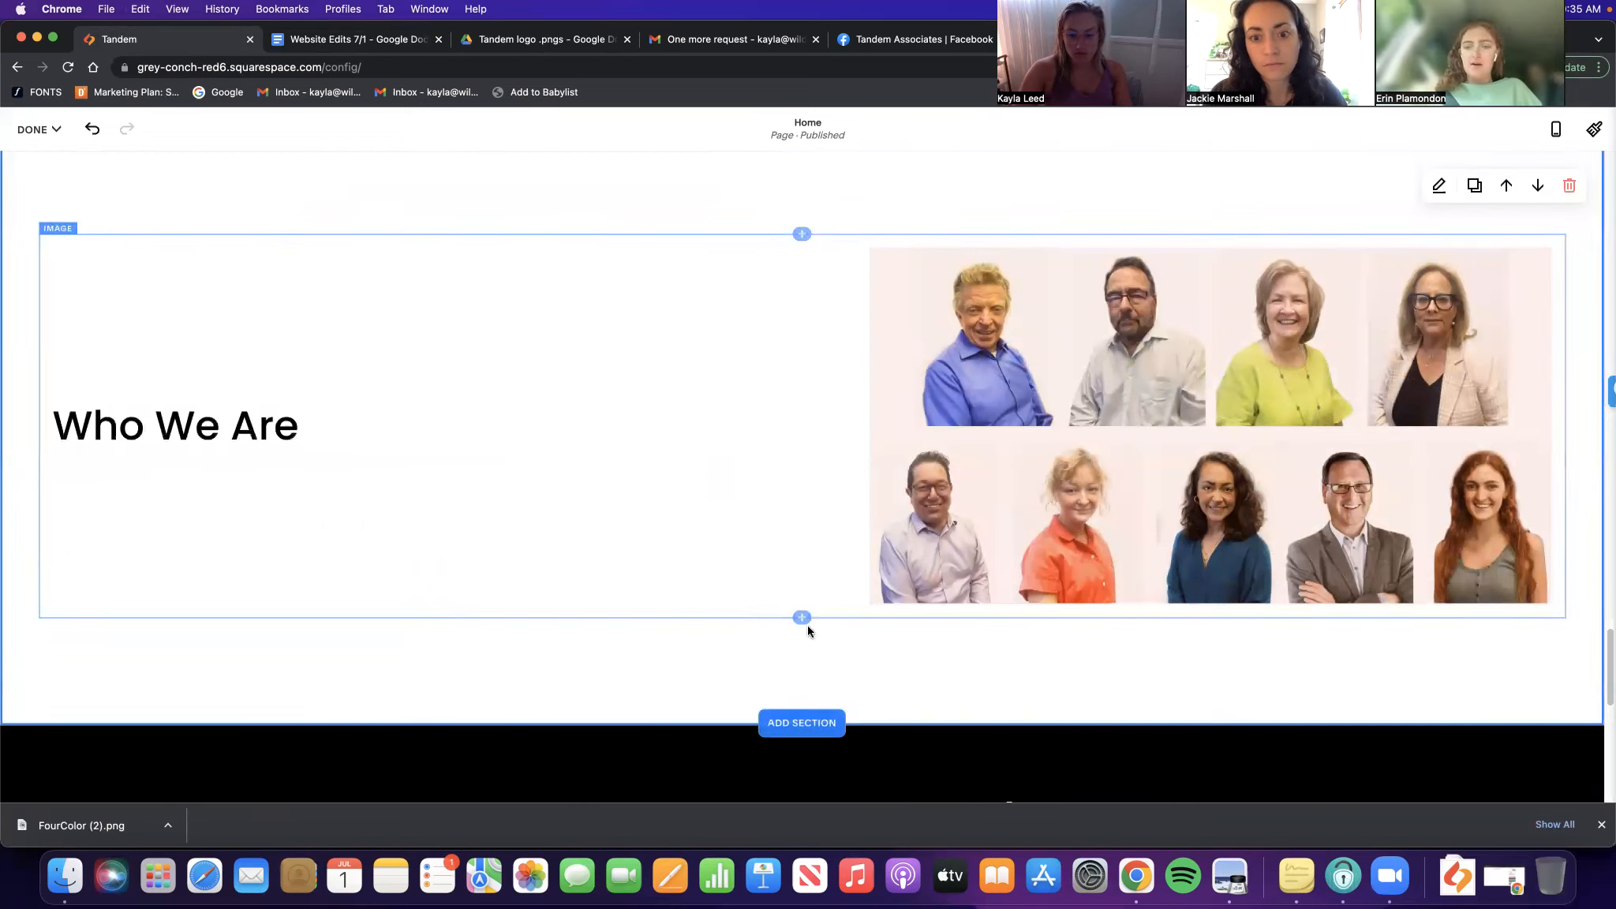
Add a new Text block below the image and paste the three body paragraphs into it
left_click(855, 622)
scroll(1327, 658, "down", 1)
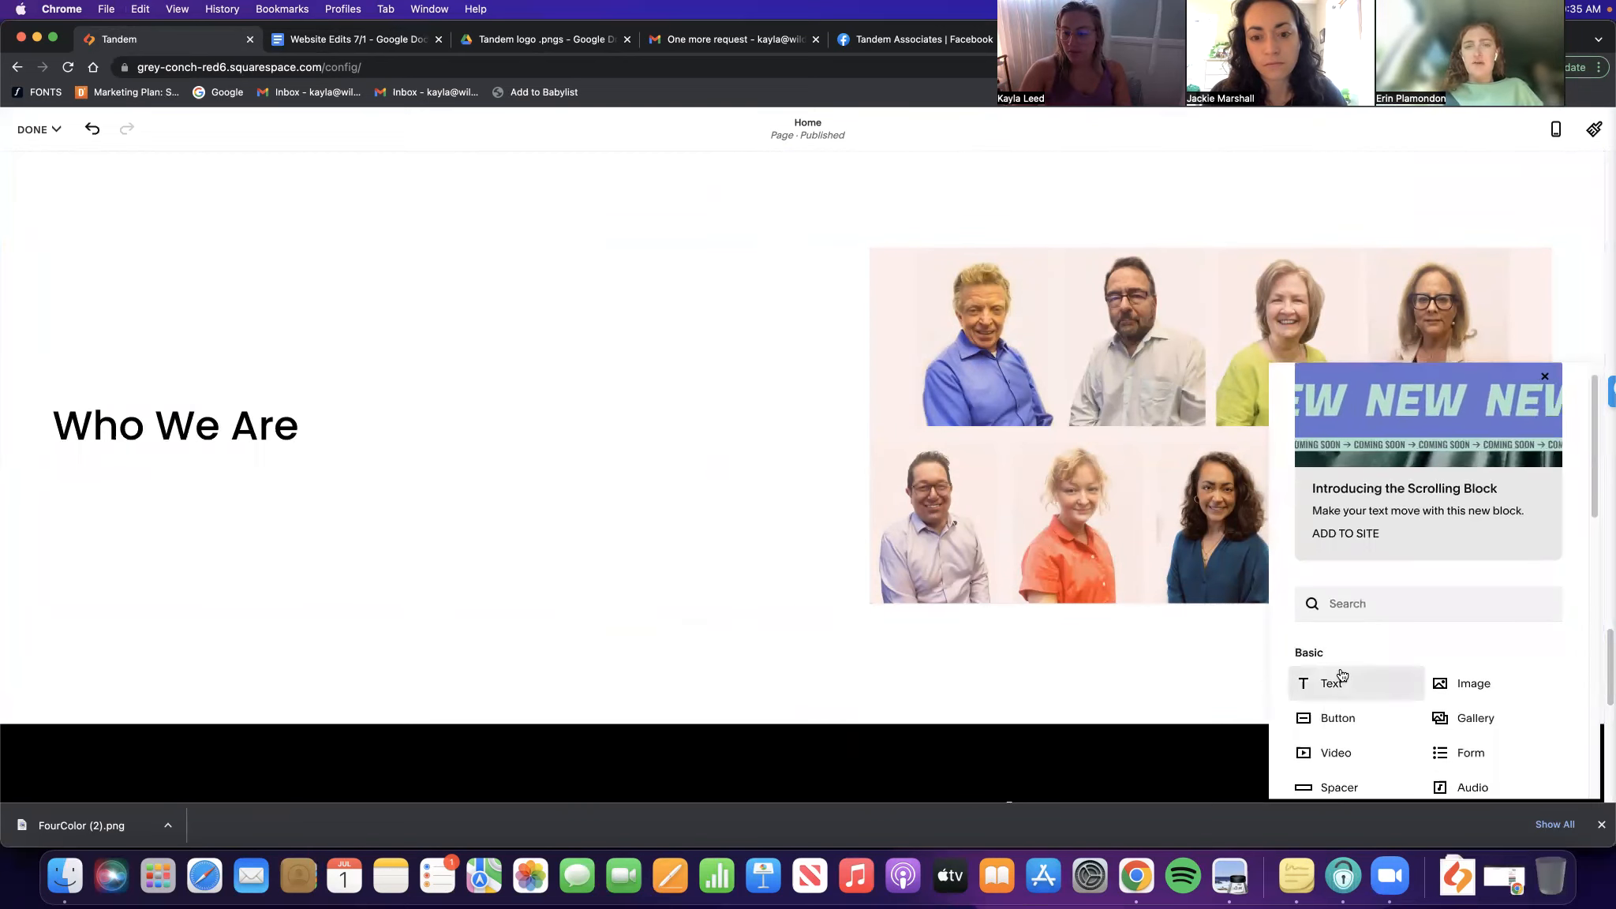
left_click(1327, 675)
left_click(470, 656)
key("super+v")
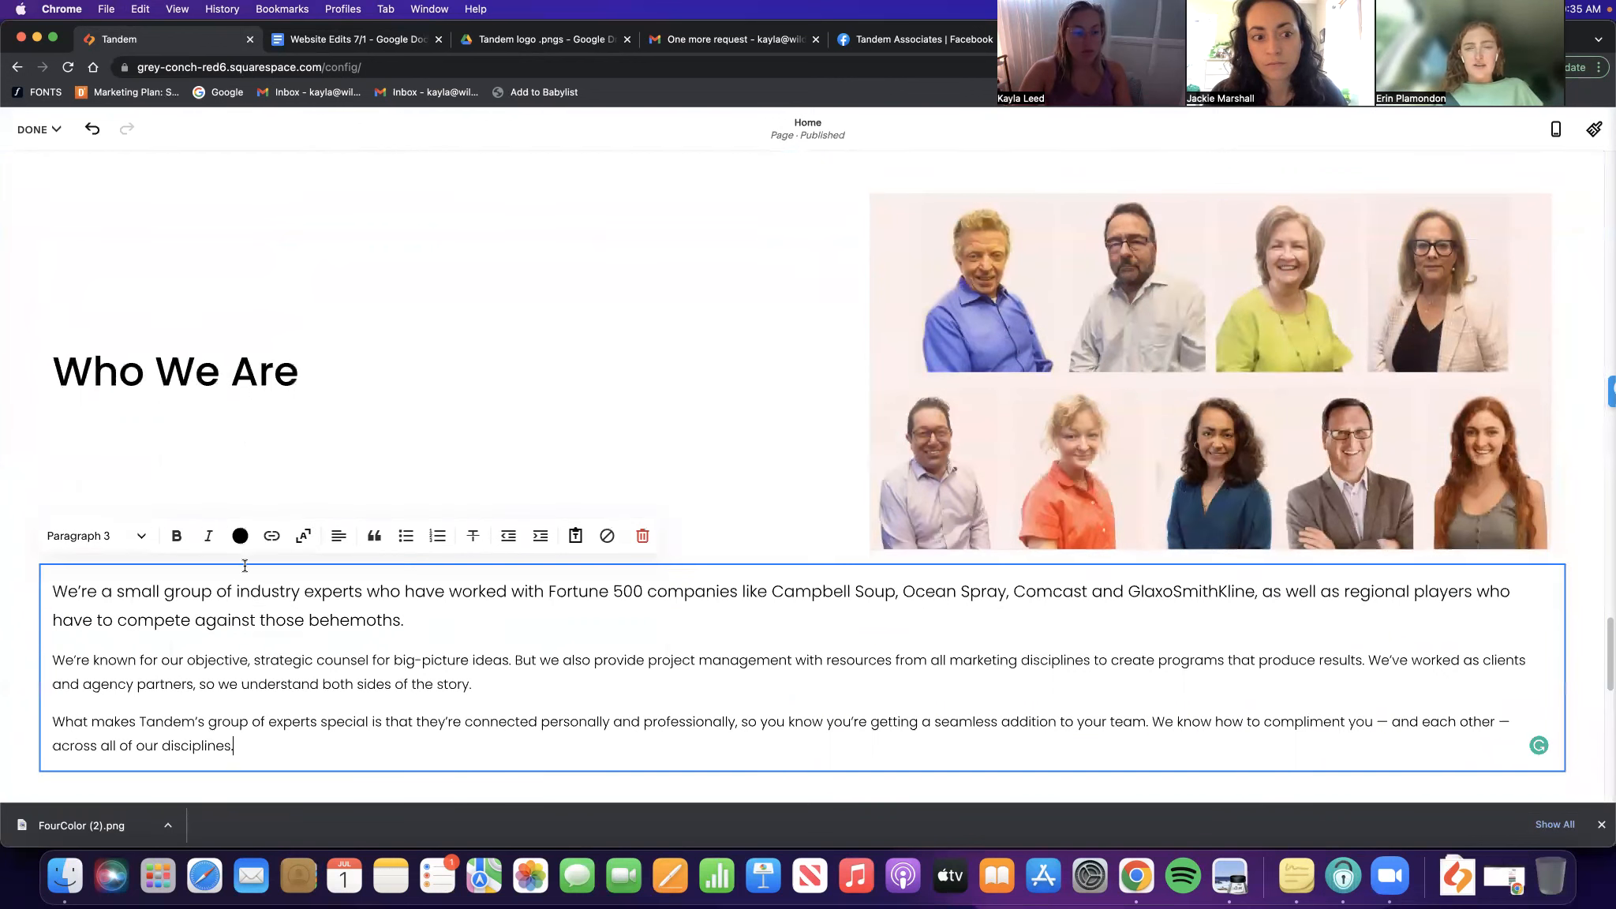
Paste the Who We Are heading above the paragraphs in the new text block
left_click(166, 348)
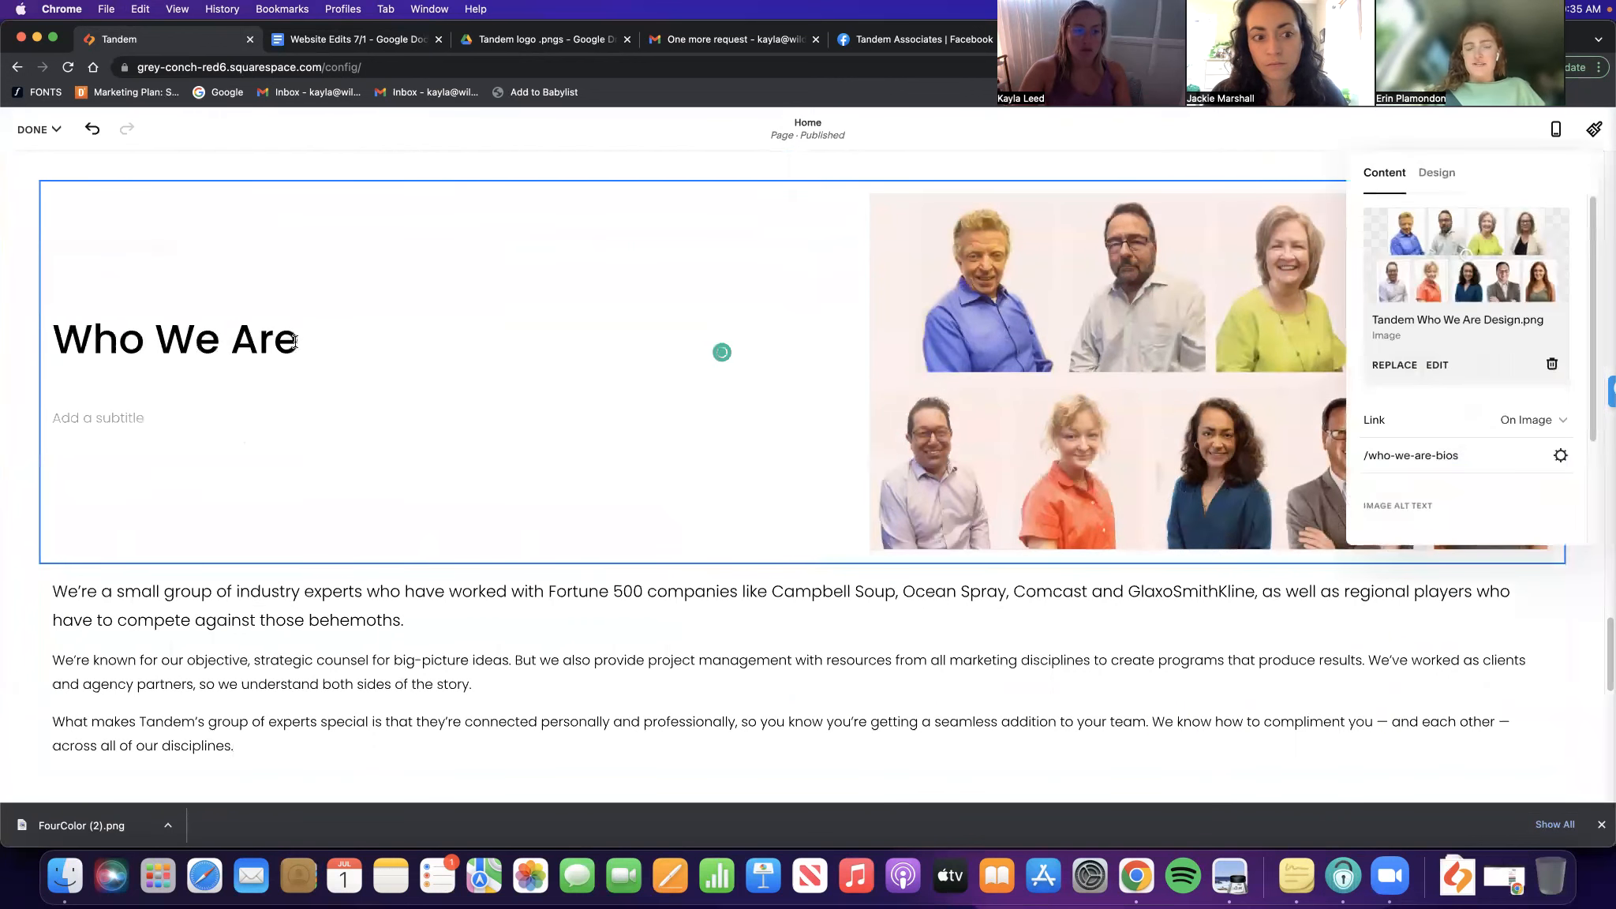
left_click_drag(280, 341, 57, 357)
key("super+c")
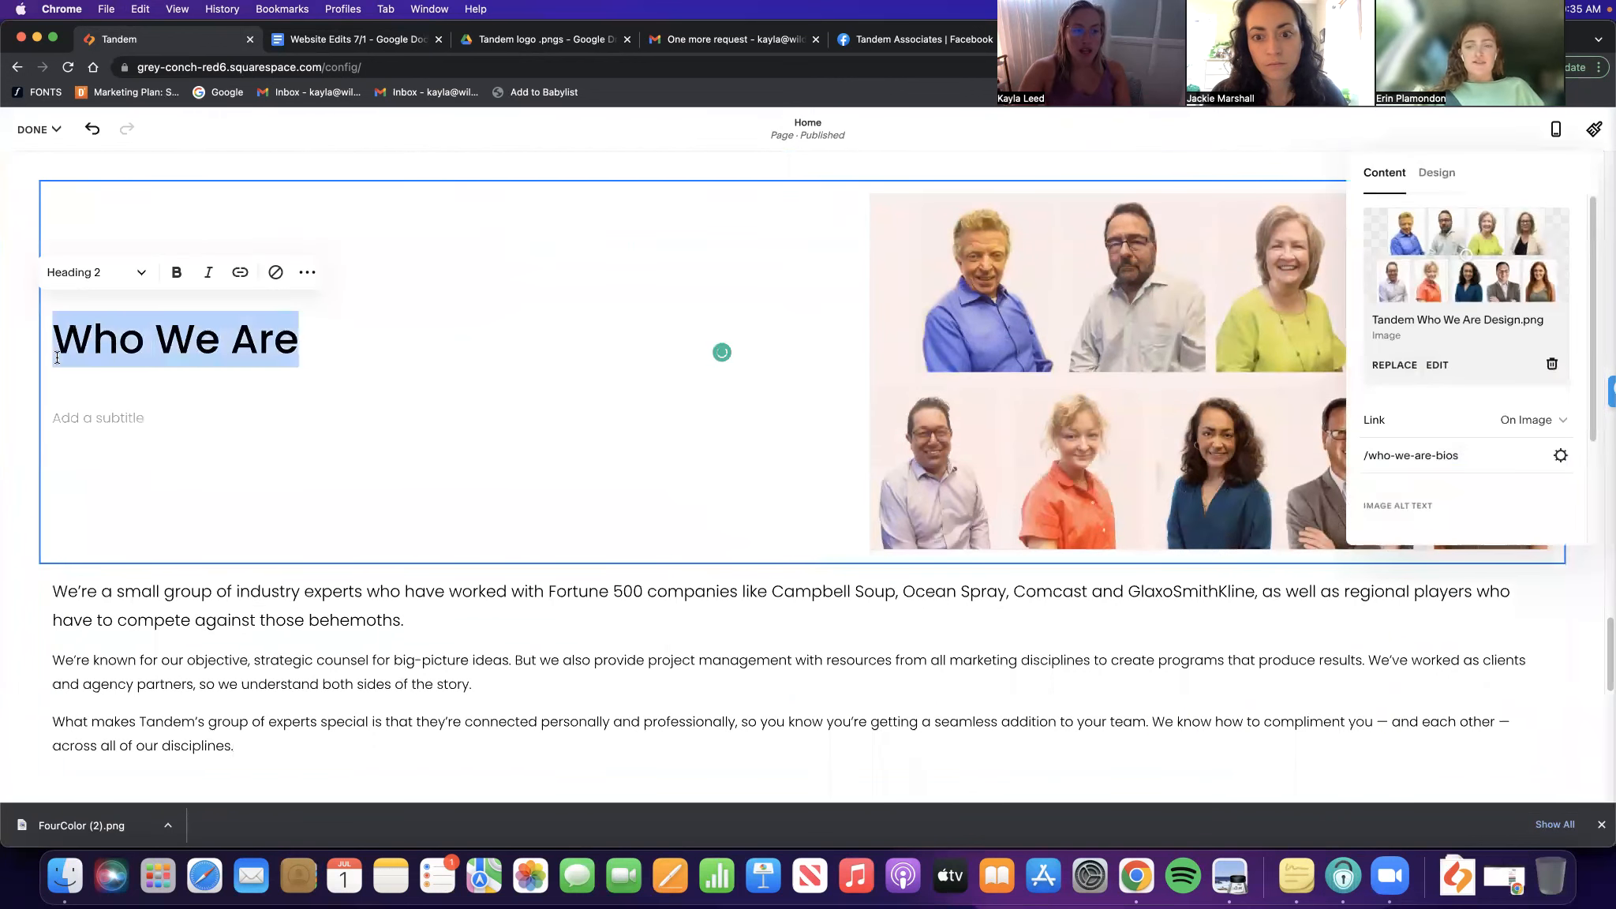
left_click(3, 514)
left_click(57, 589)
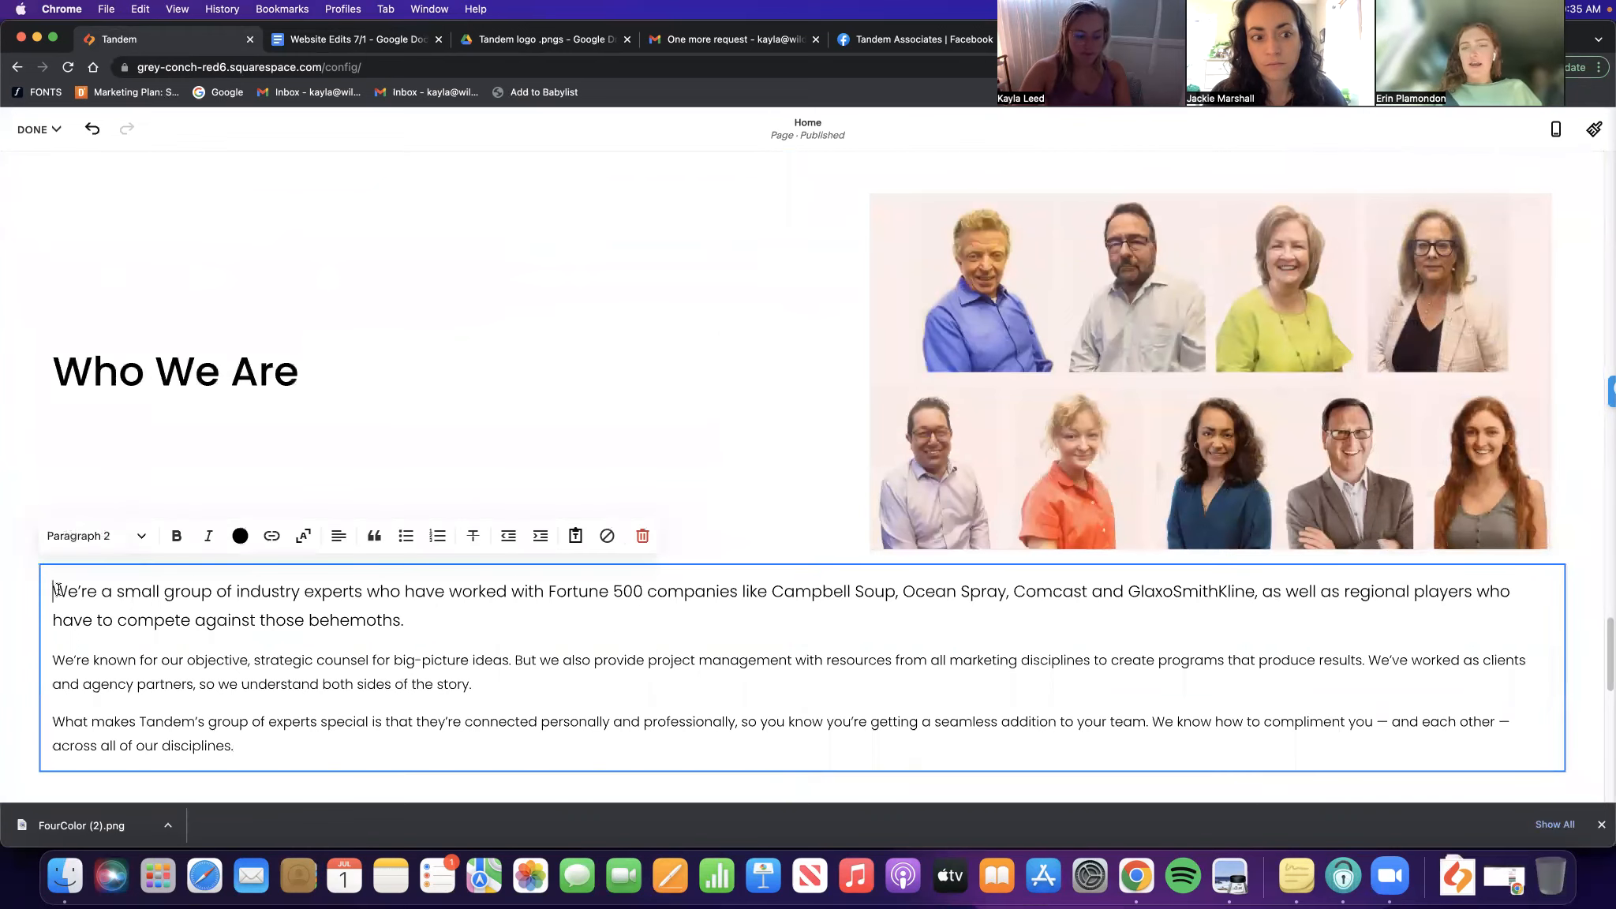
key("super+v")
left_click(11, 466)
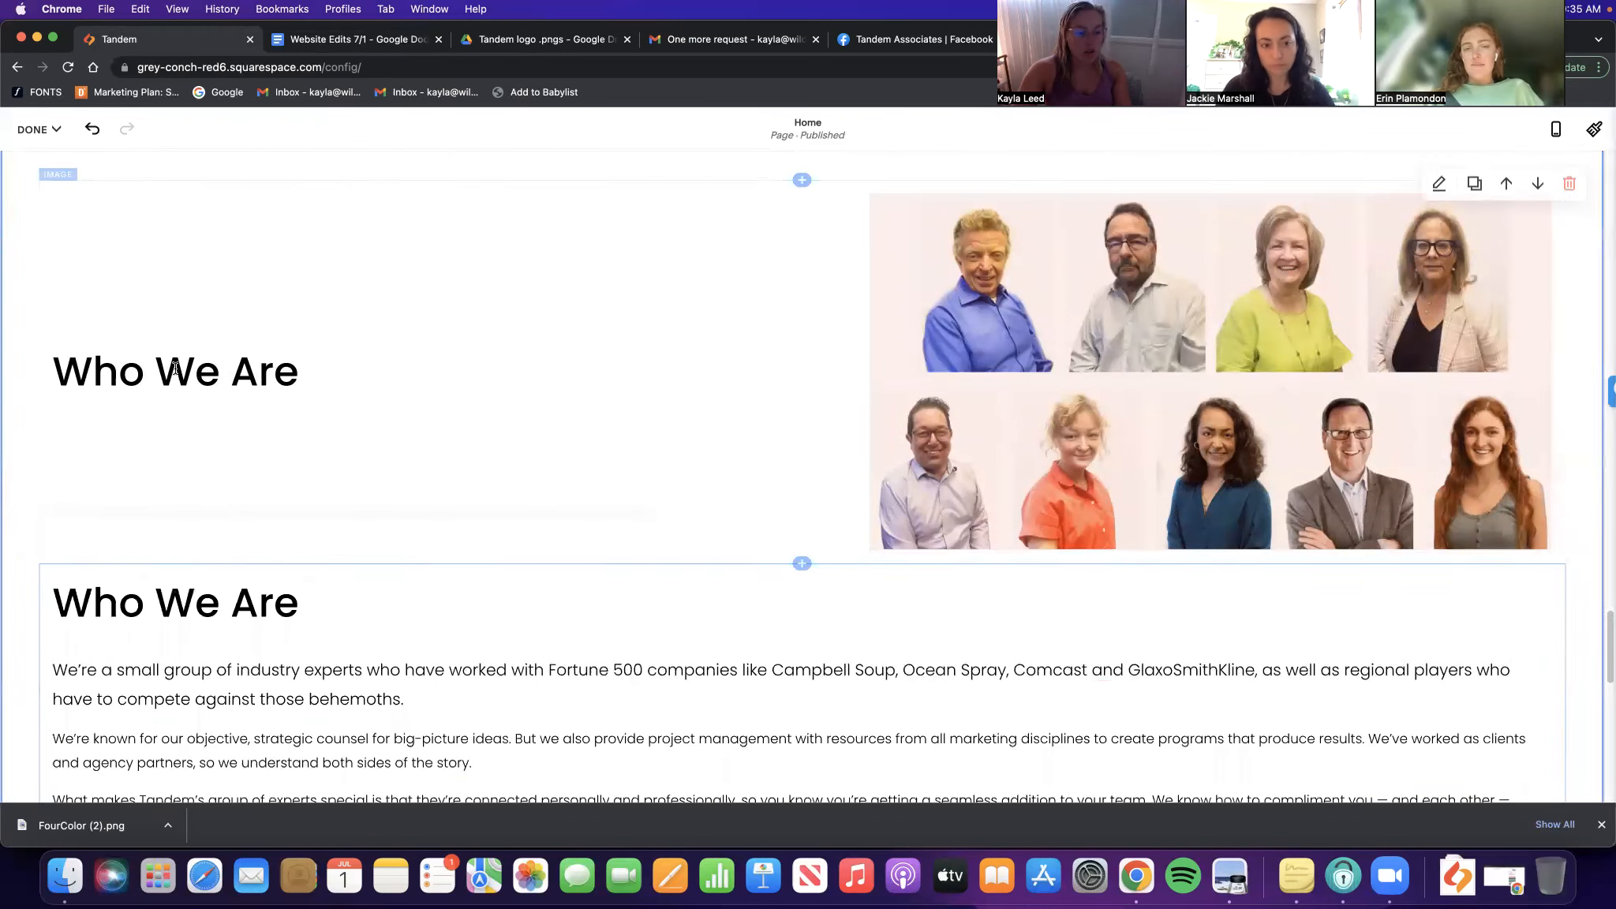
left_click(195, 371)
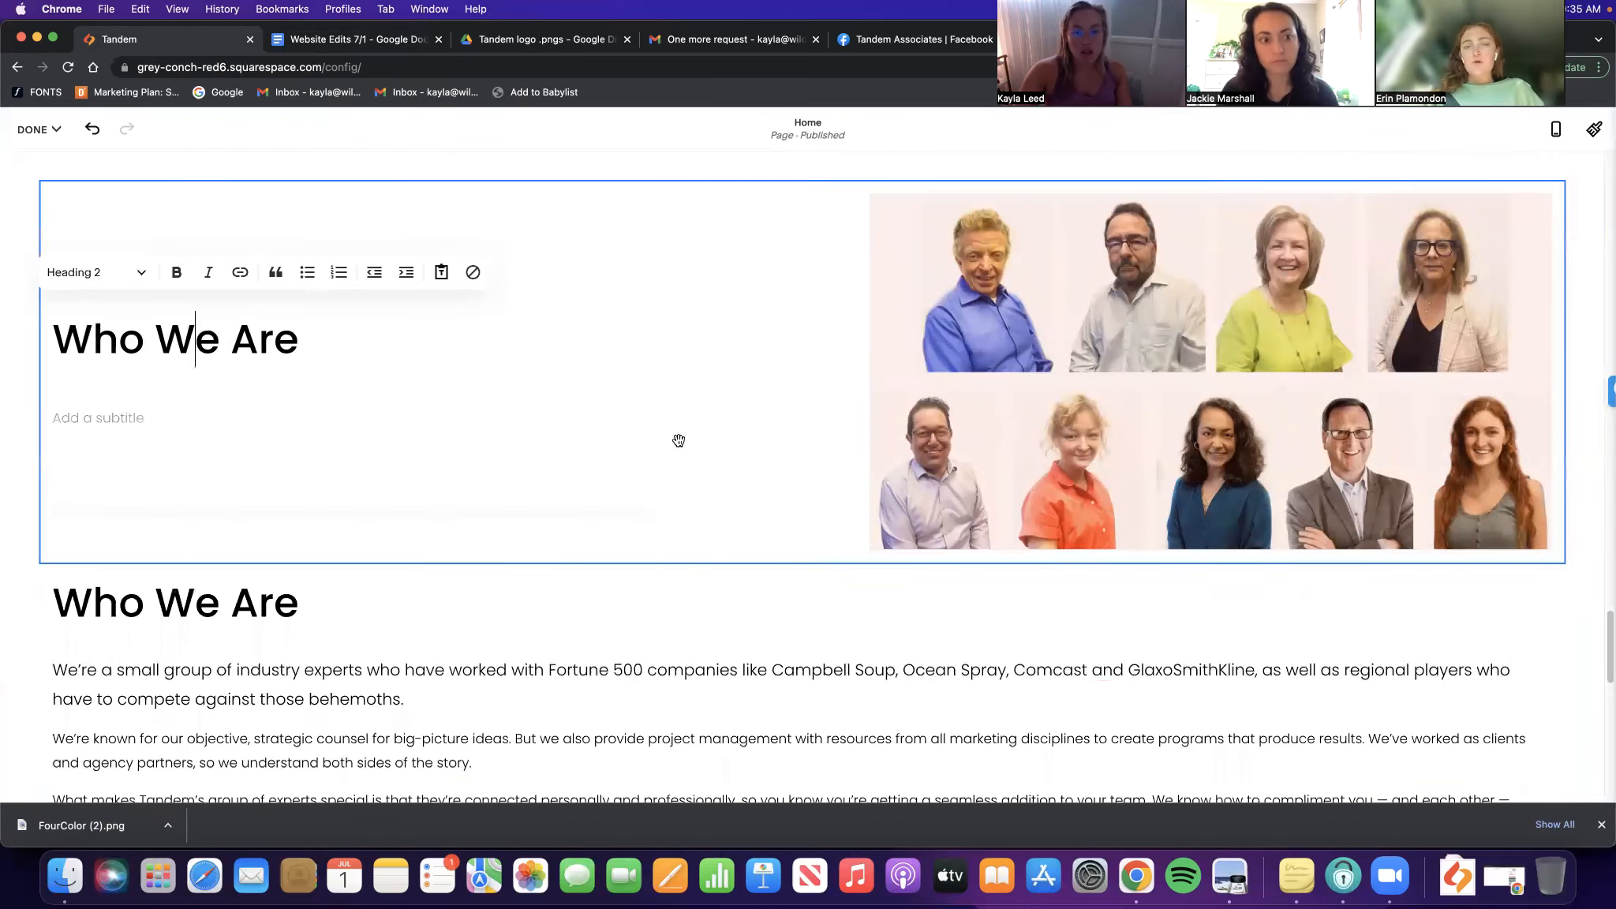
left_click(31, 207)
Remove the image block from the copied section and open the original team image's settings
left_click(242, 259)
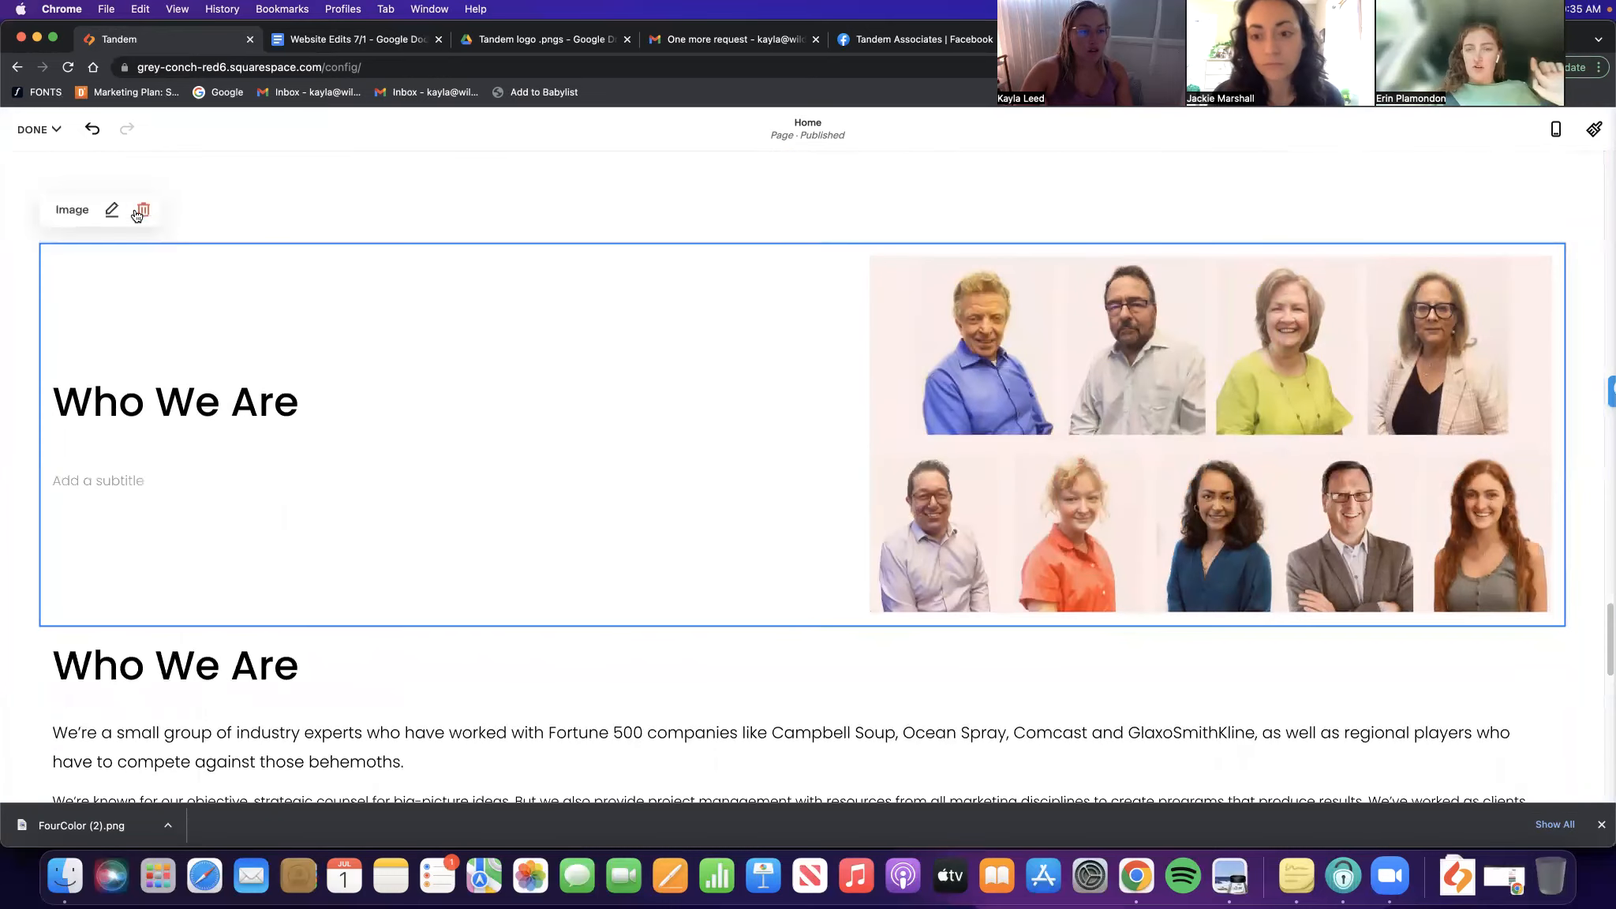
key("BackSpace")
left_click(895, 502)
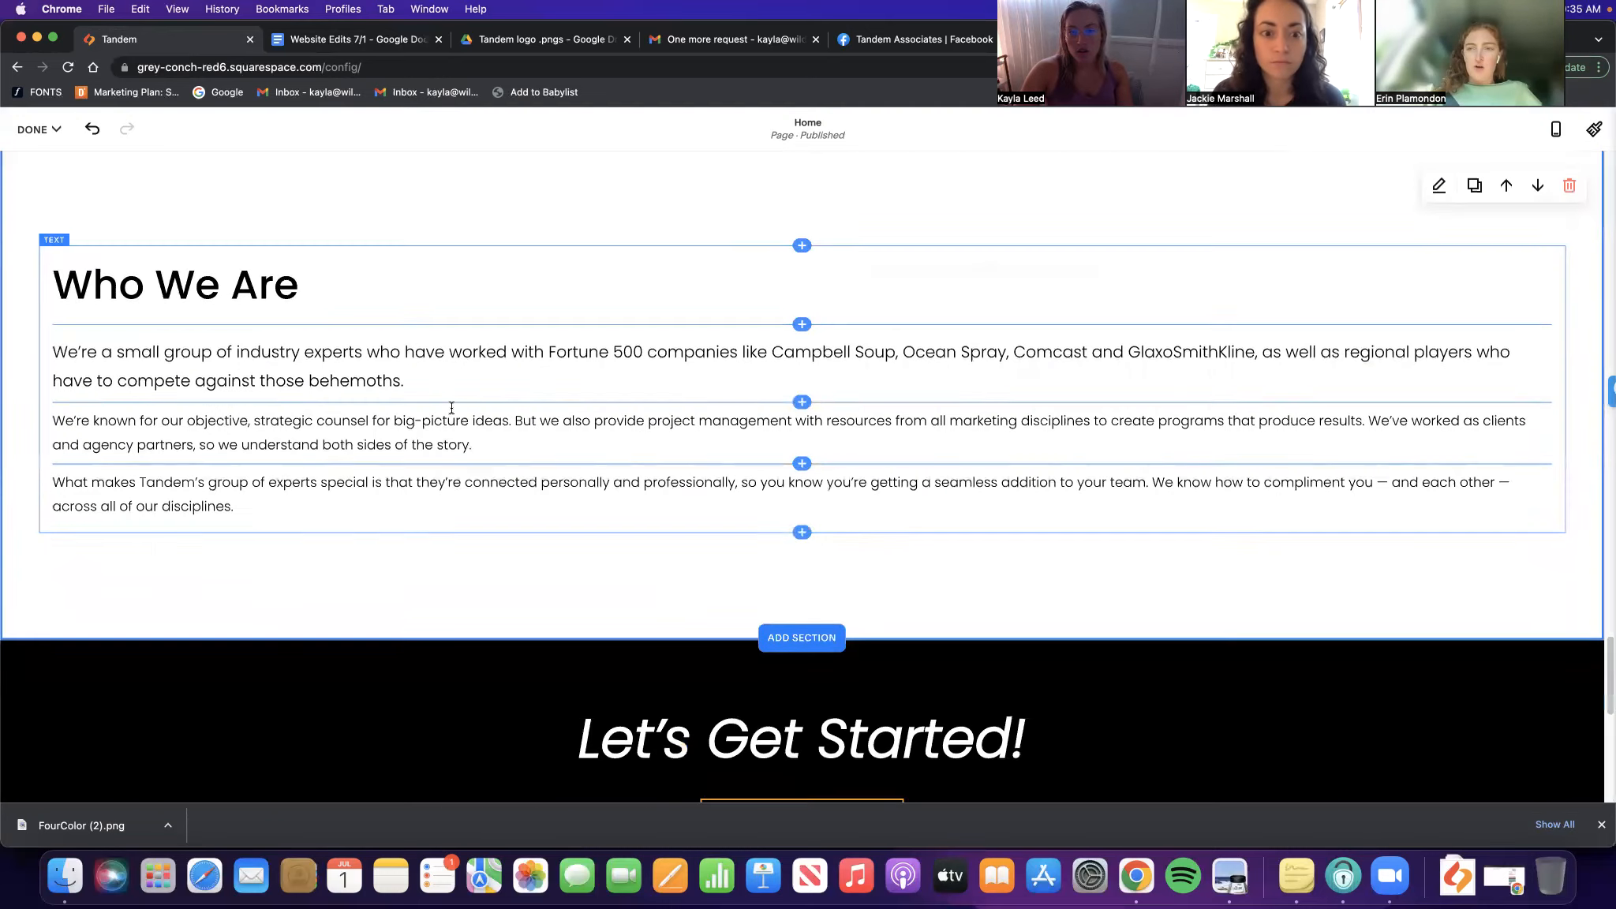
scroll(1182, 312, "up", 9)
left_click(1165, 503)
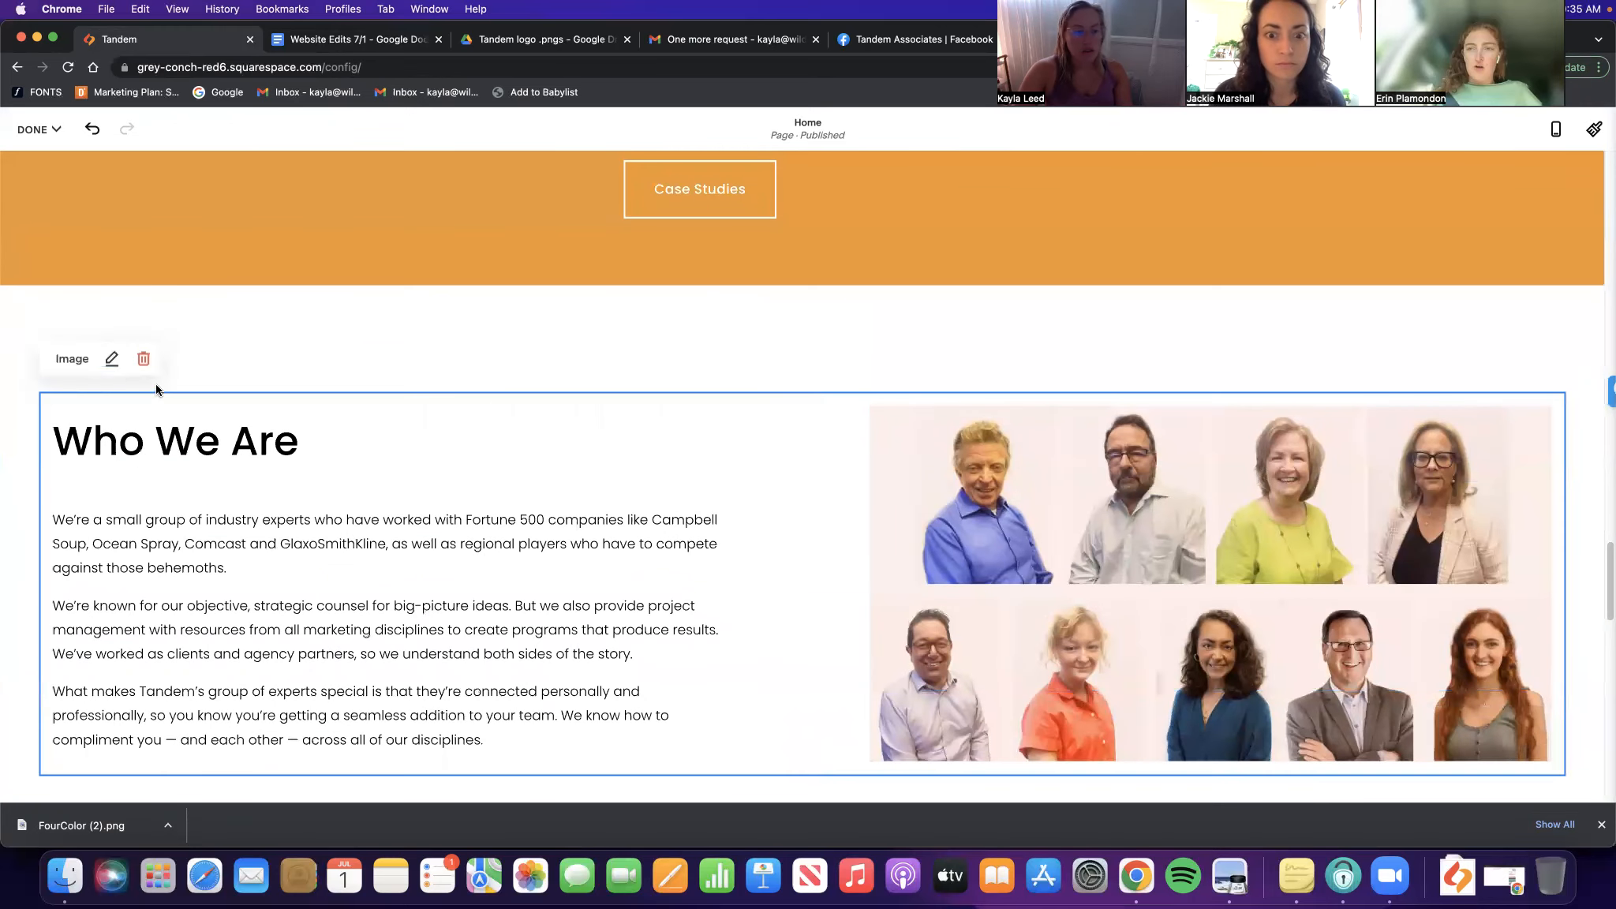
left_click(112, 359)
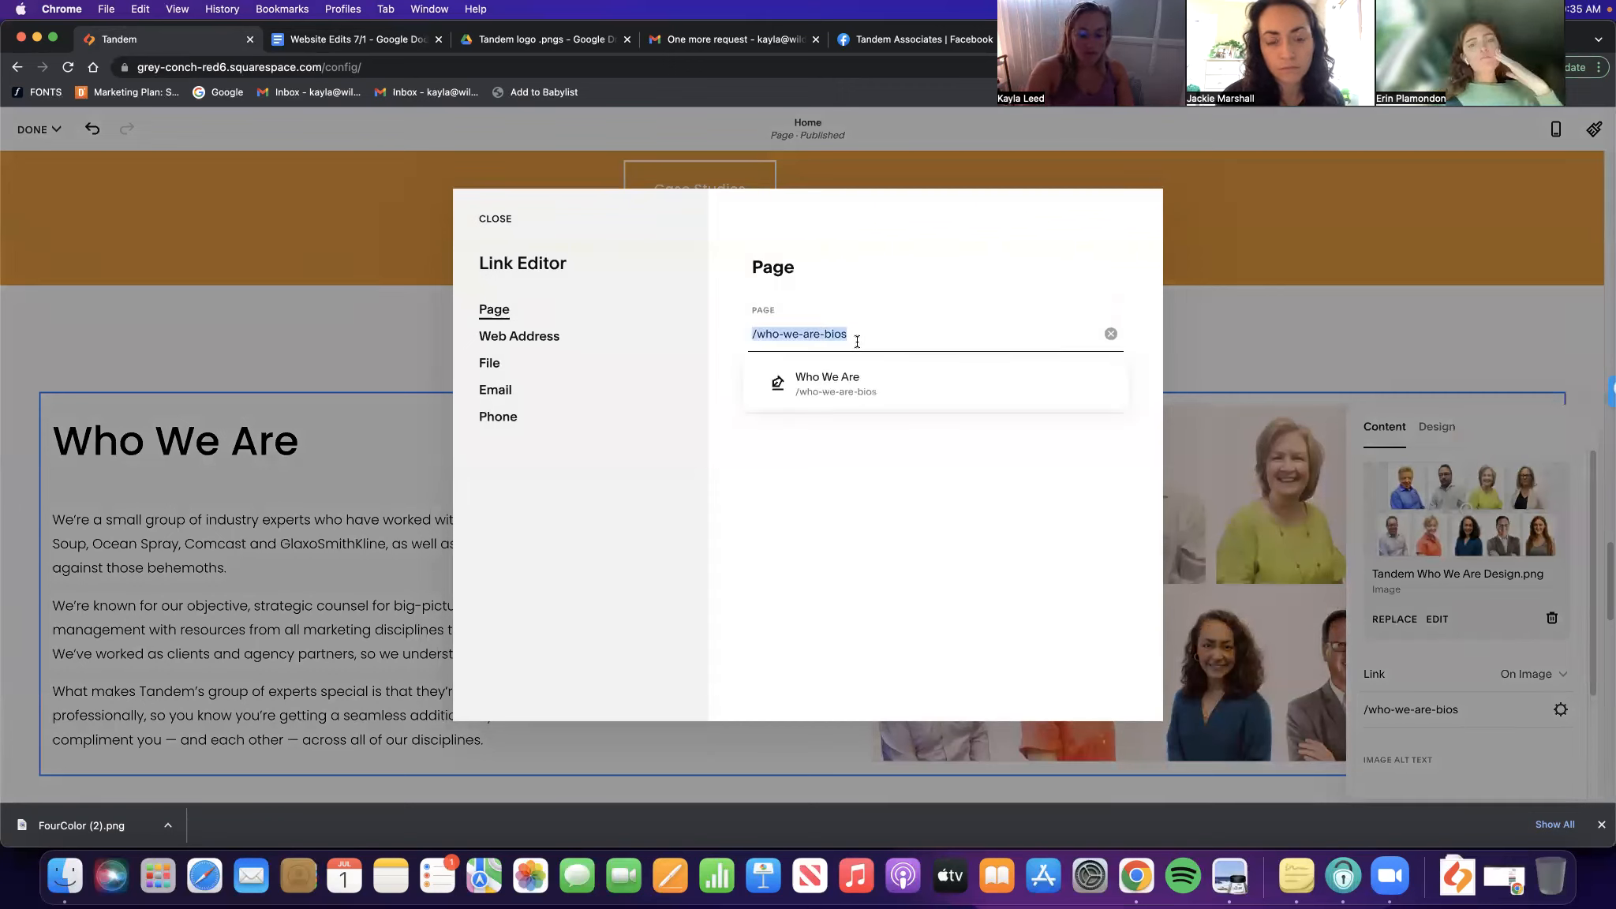
Change the team image's link from /who-we-are-bios to /our-team and close its settings
type("/our")
left_click(853, 387)
left_click(492, 225)
scroll(779, 428, "down", 7)
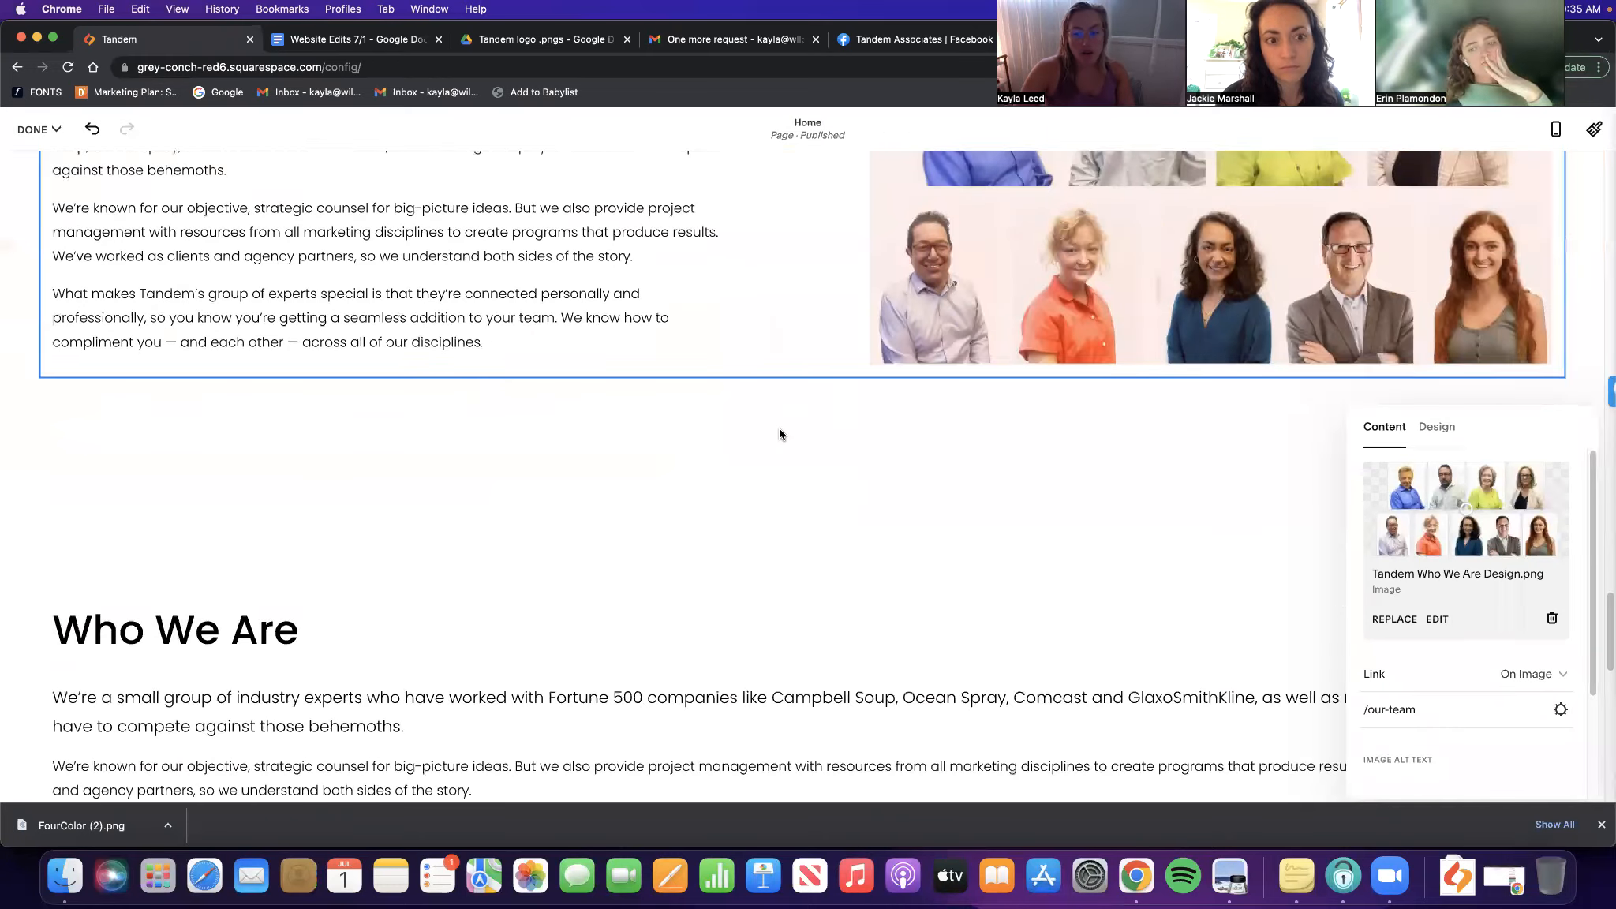
scroll(886, 462, "up", 2)
left_click(351, 530)
scroll(351, 530, "down", 6)
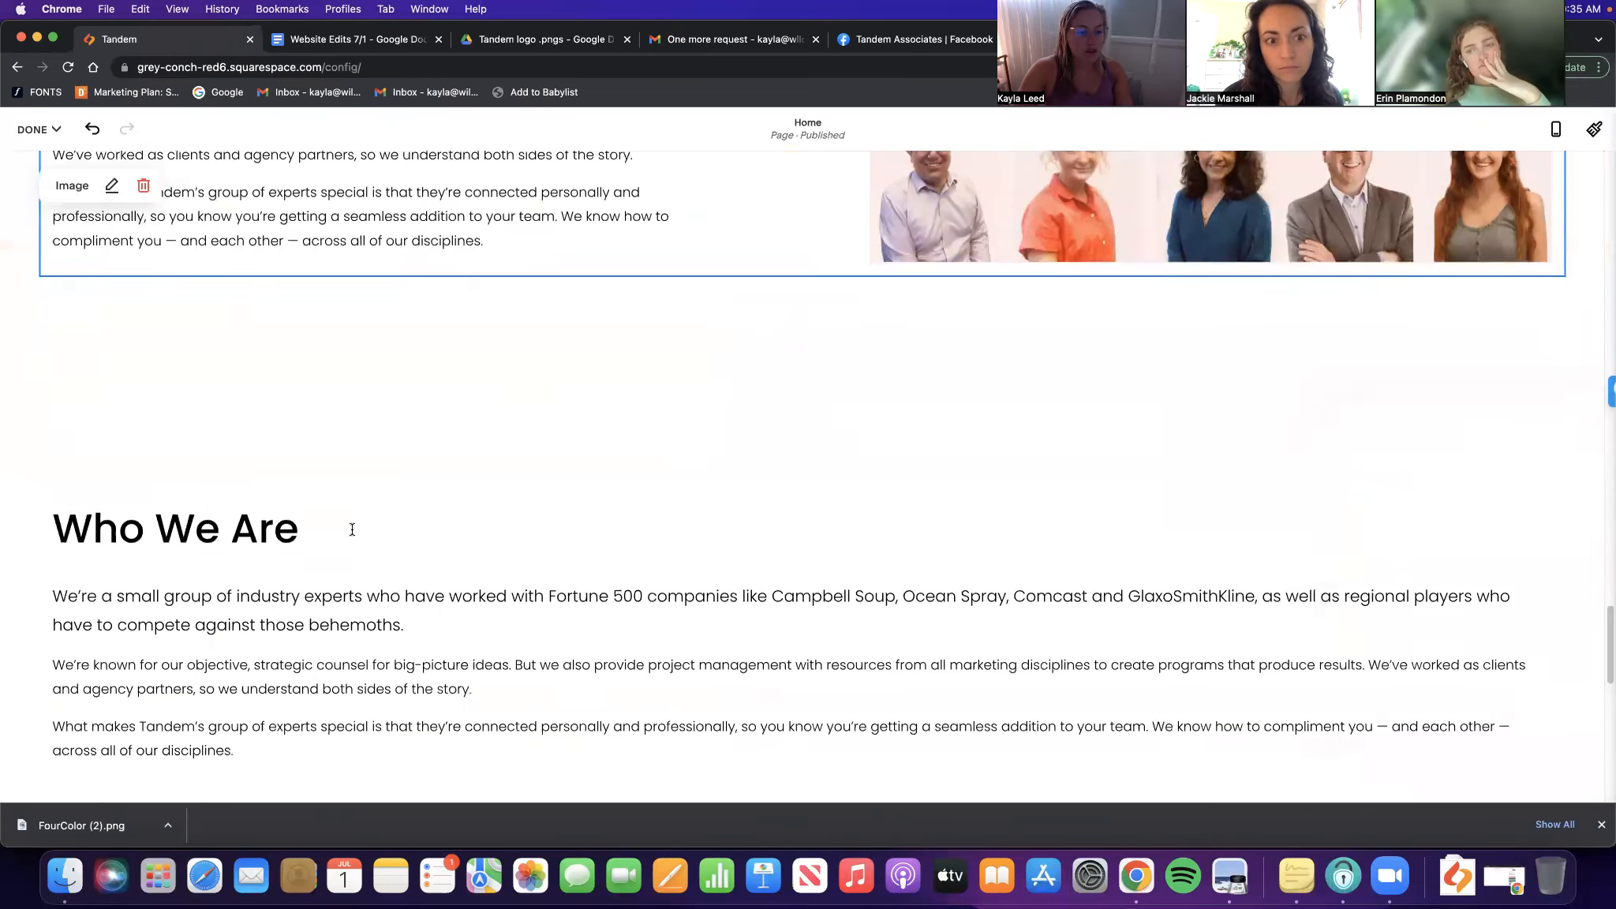
scroll(929, 521, "up", 1)
scroll(929, 524, "up", 2)
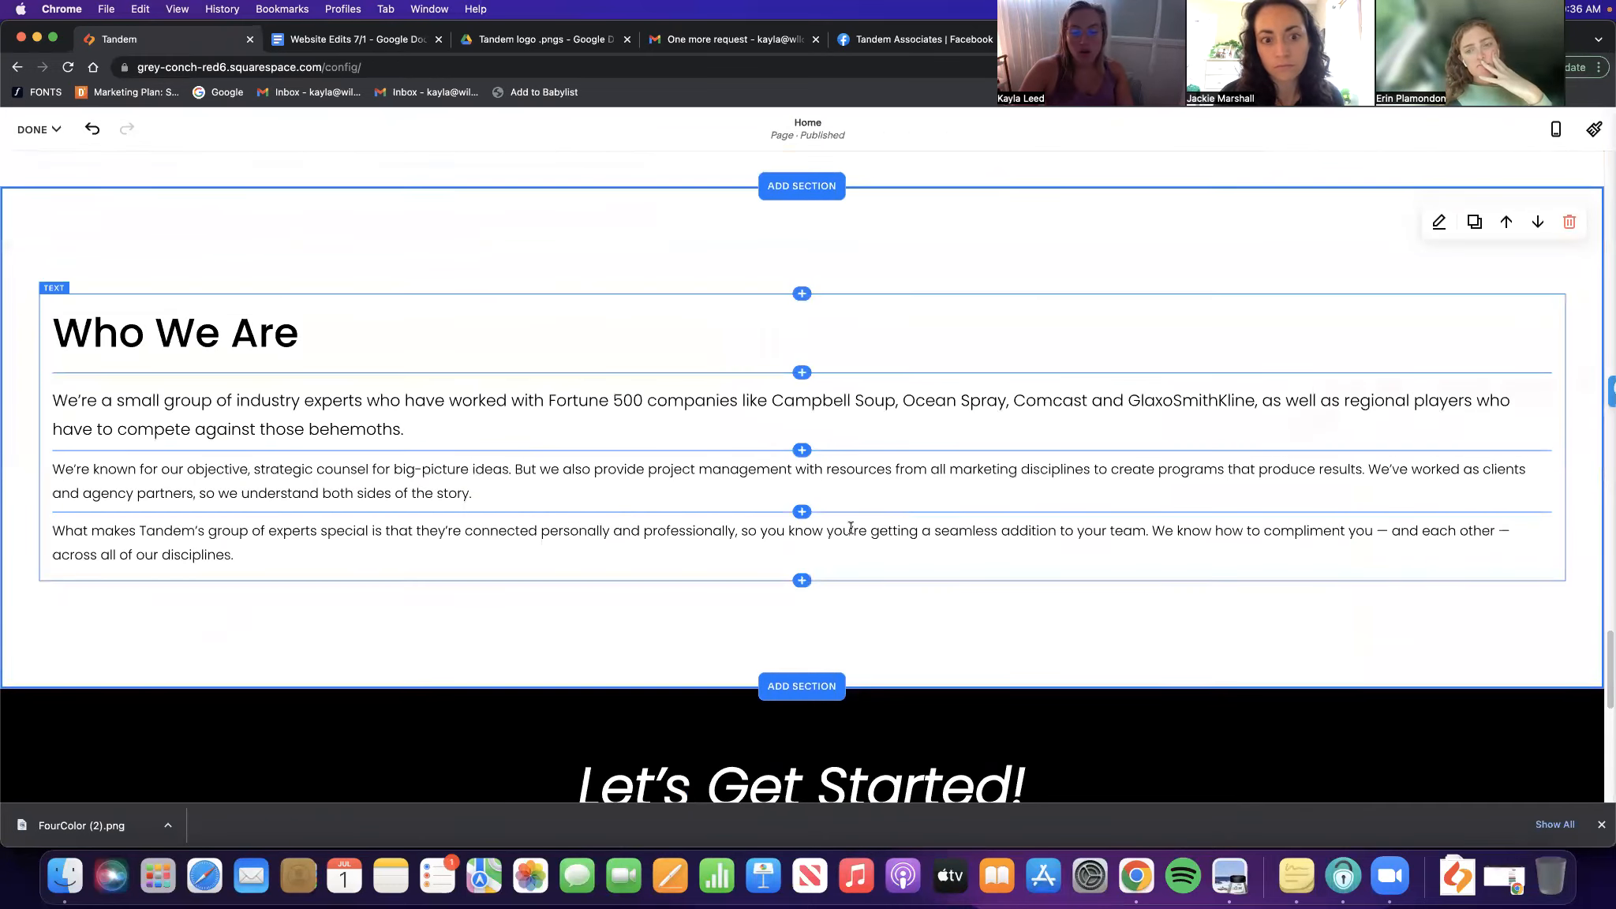
Add the first two Image blocks below the copied Who We Are text
left_click(802, 580)
scroll(1467, 619, "down", 2)
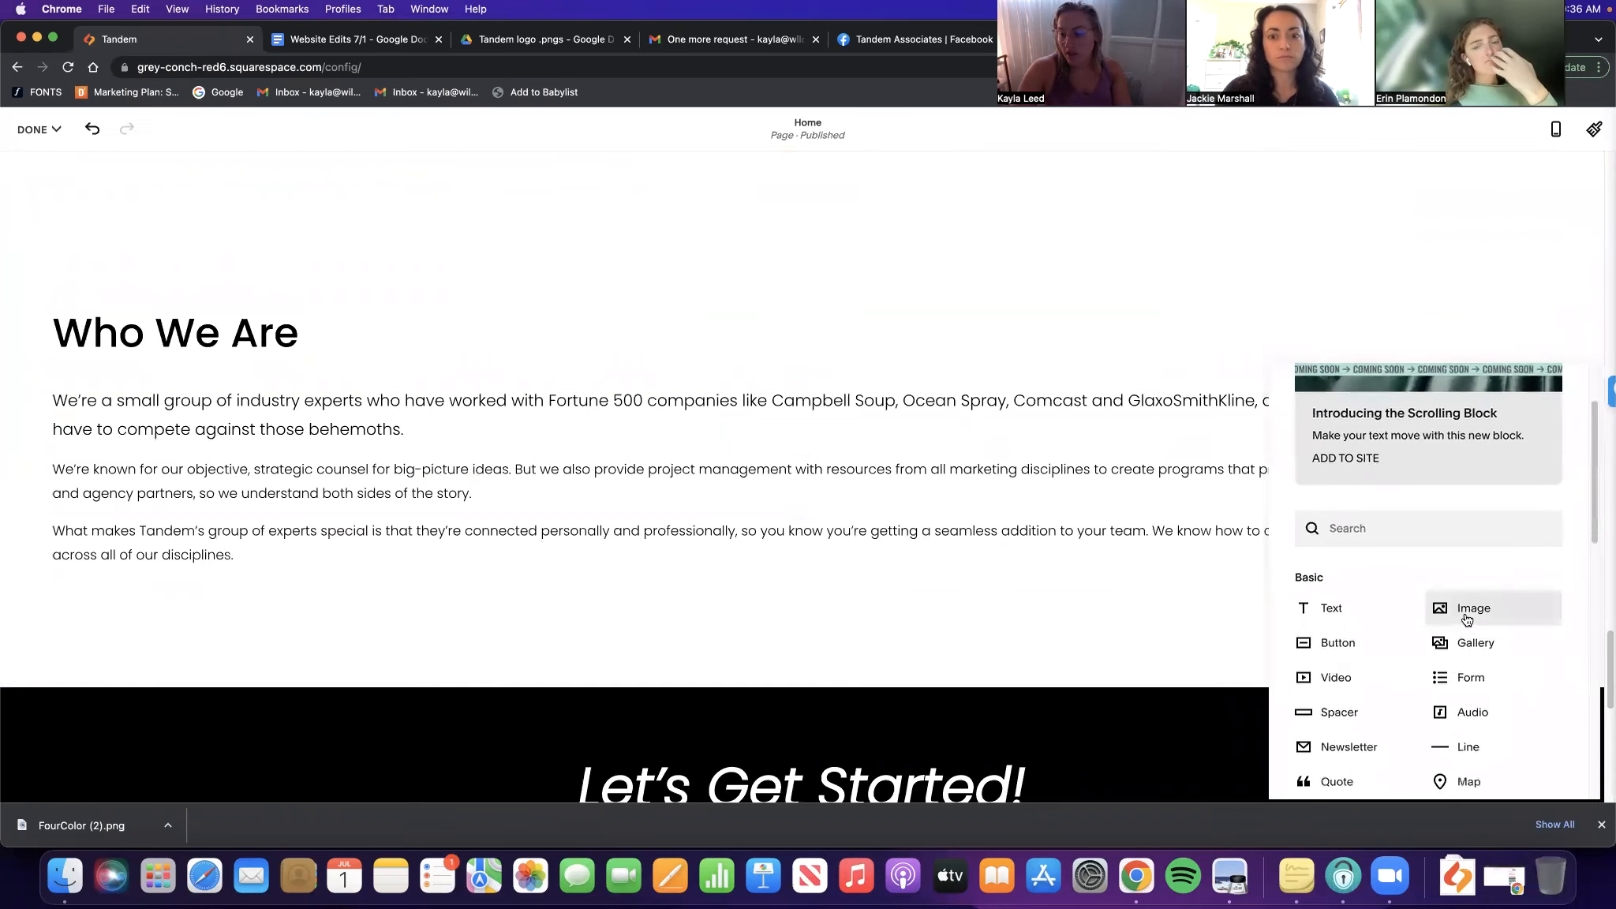
scroll(614, 353, "up", 9)
left_click(1083, 390)
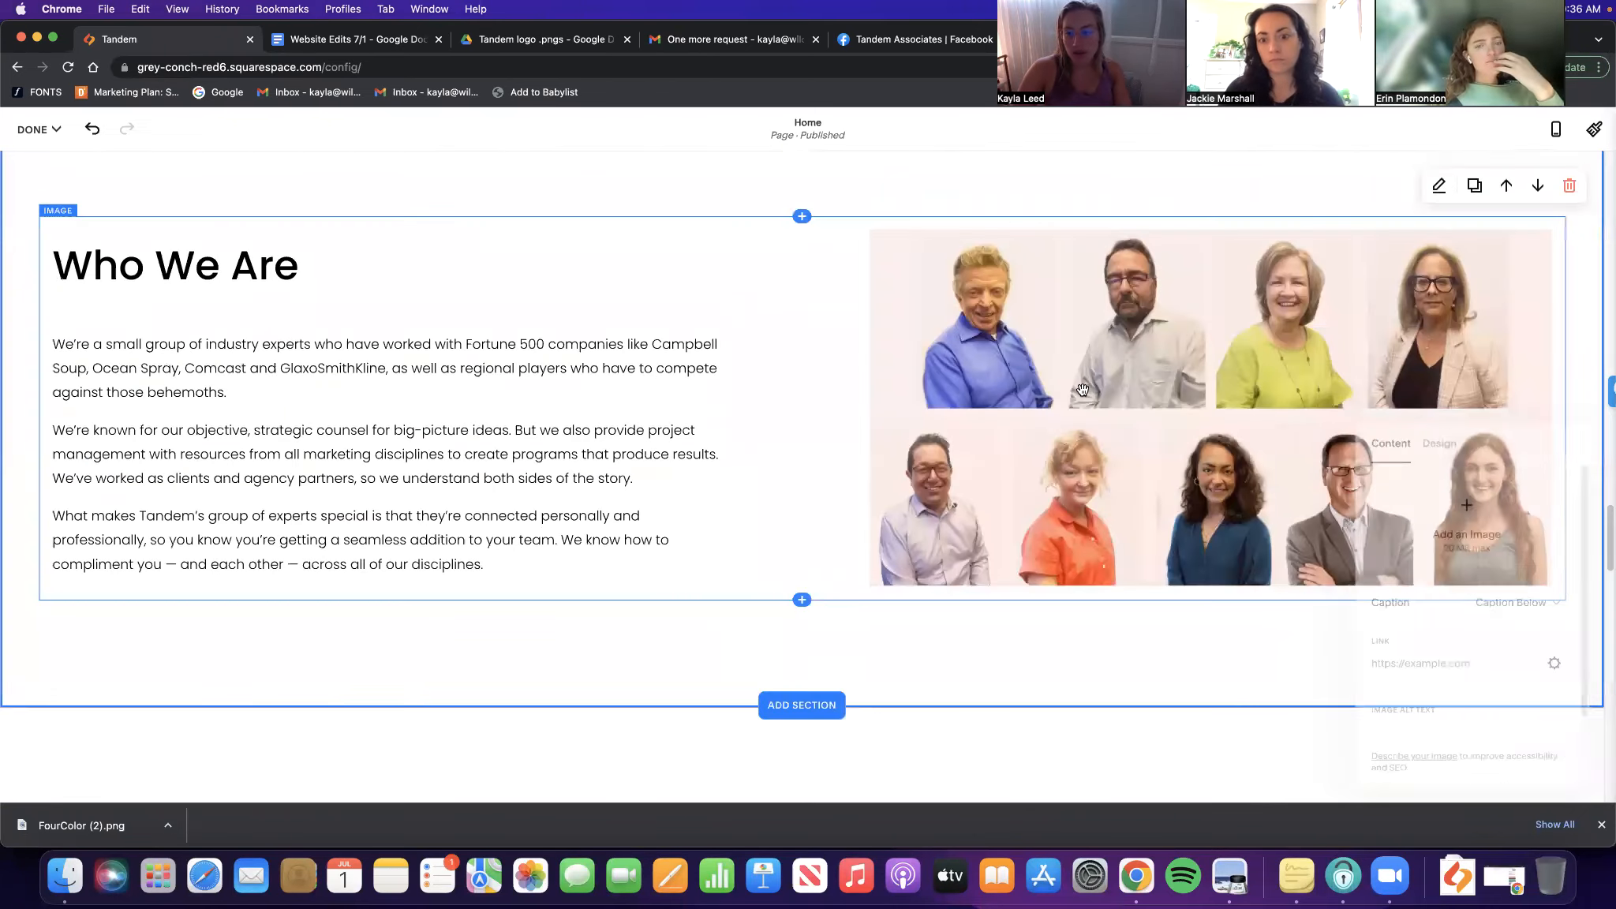
left_click_drag(1082, 389, 803, 306)
left_click(802, 302)
left_click(1446, 509)
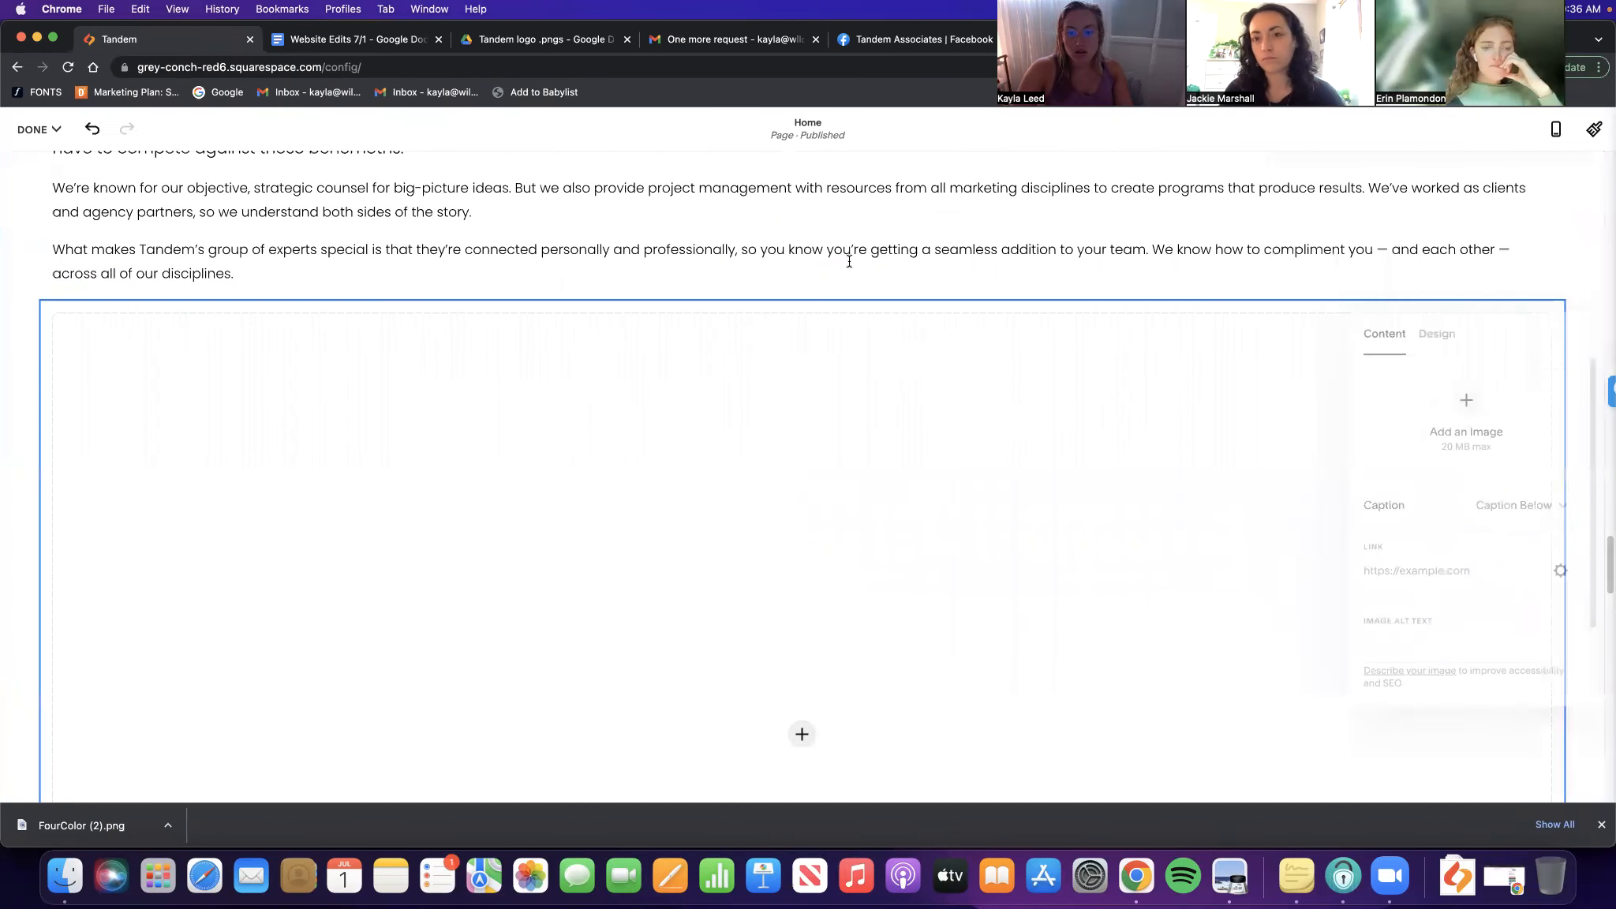
left_click(840, 303)
Add a third Image block and drag it into its own column
left_click(802, 301)
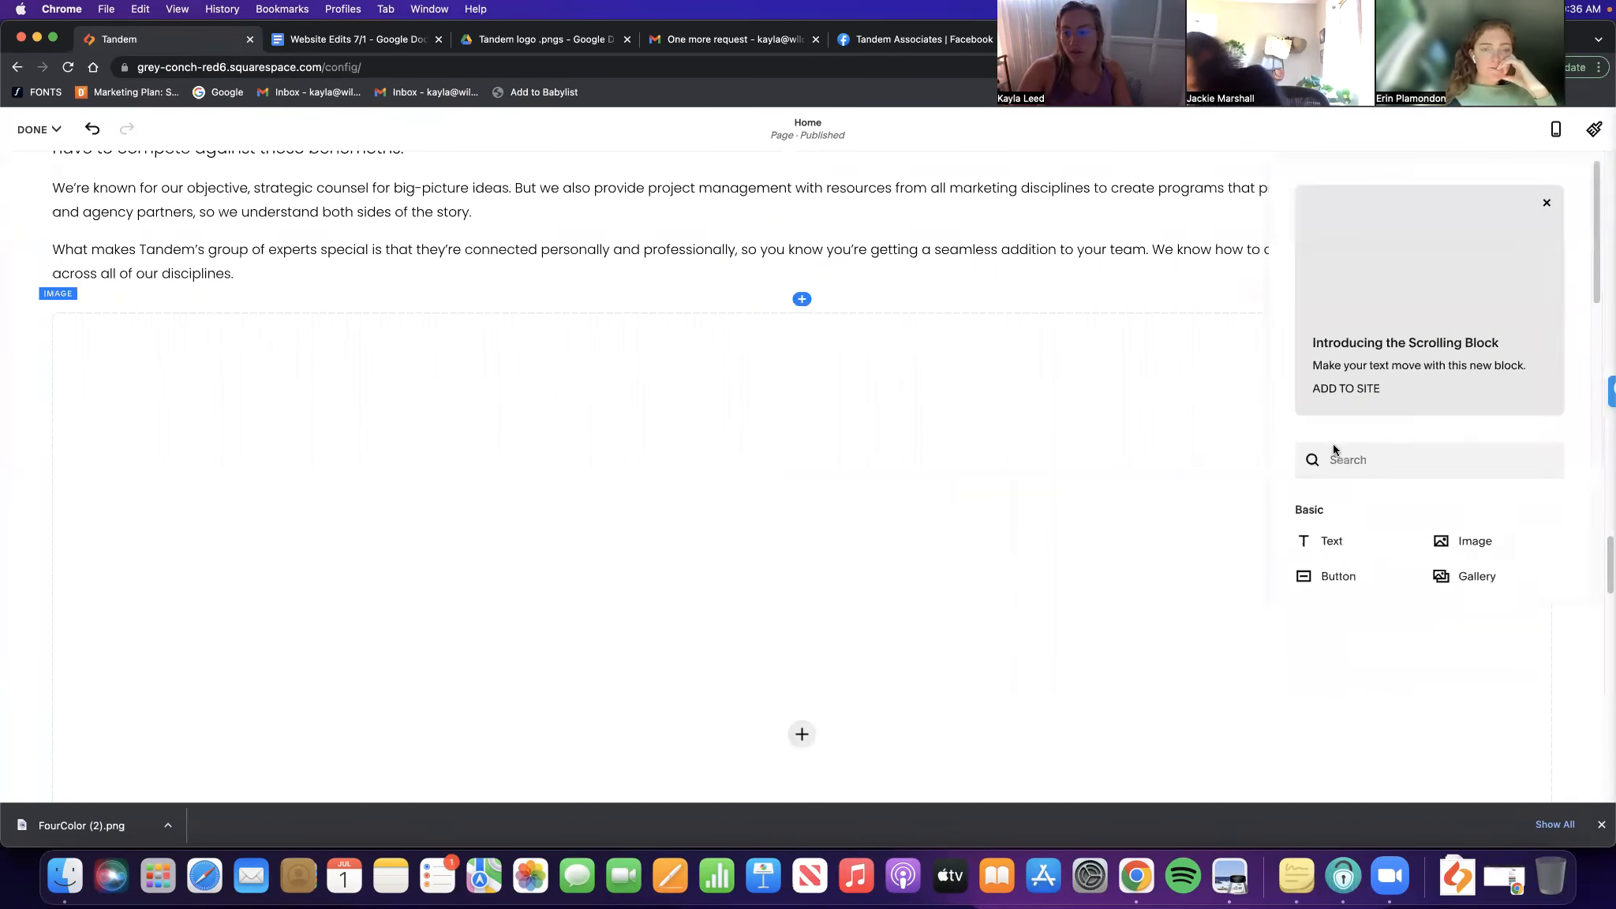
left_click(1464, 524)
left_click(805, 479)
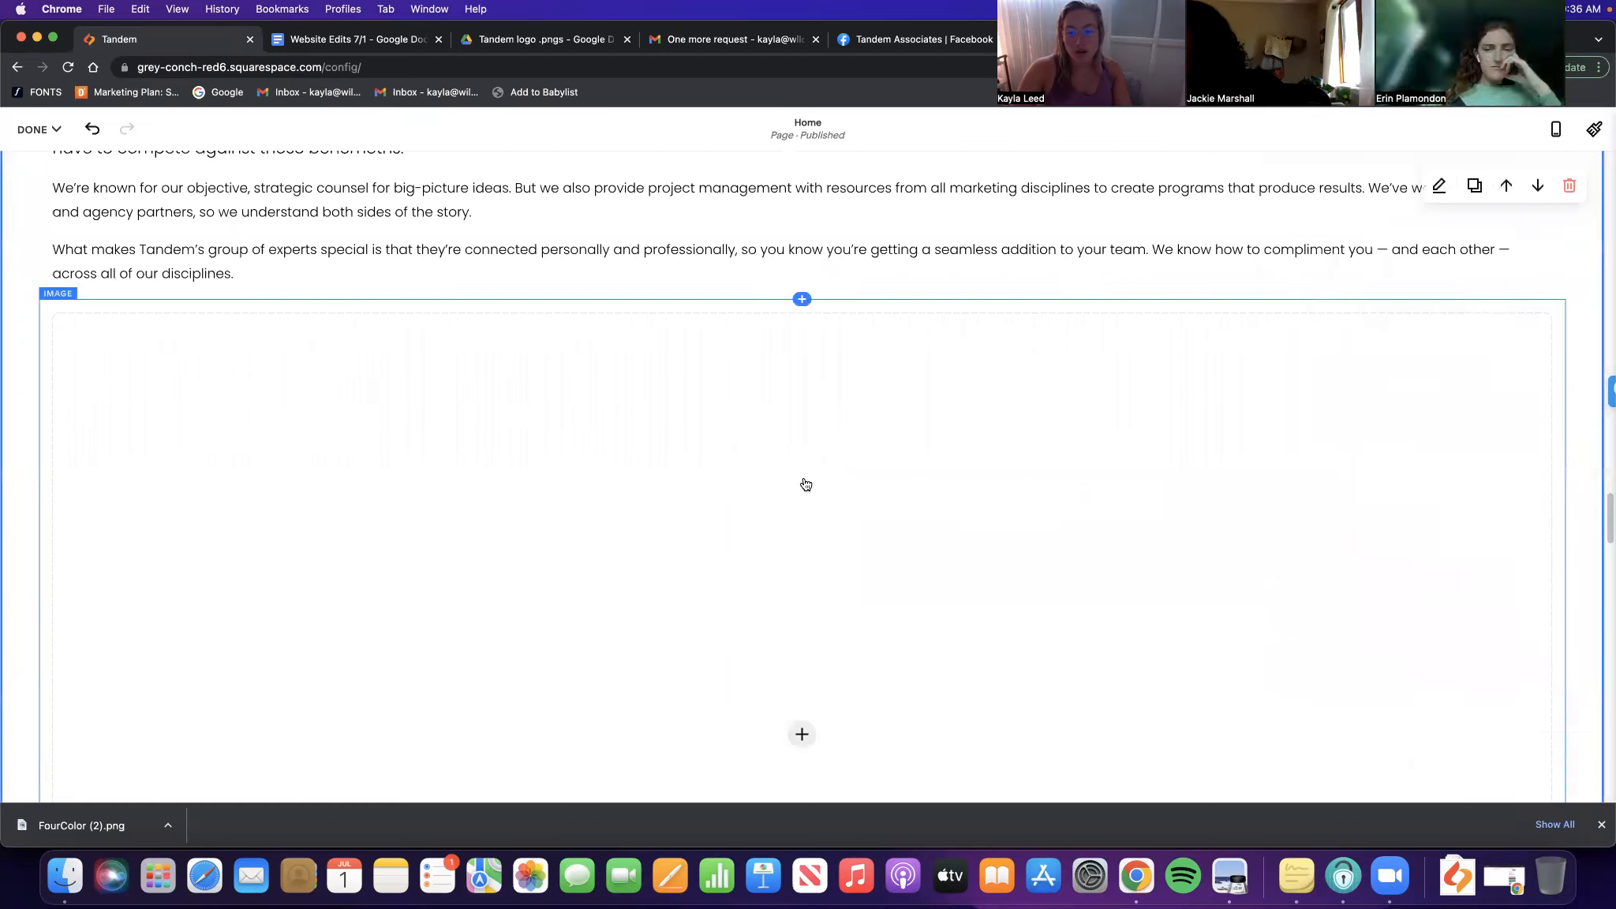
scroll(804, 485, "down", 5)
left_click_drag(325, 354, 367, 354)
left_click_drag(586, 439, 816, 290)
scroll(869, 383, "up", 4)
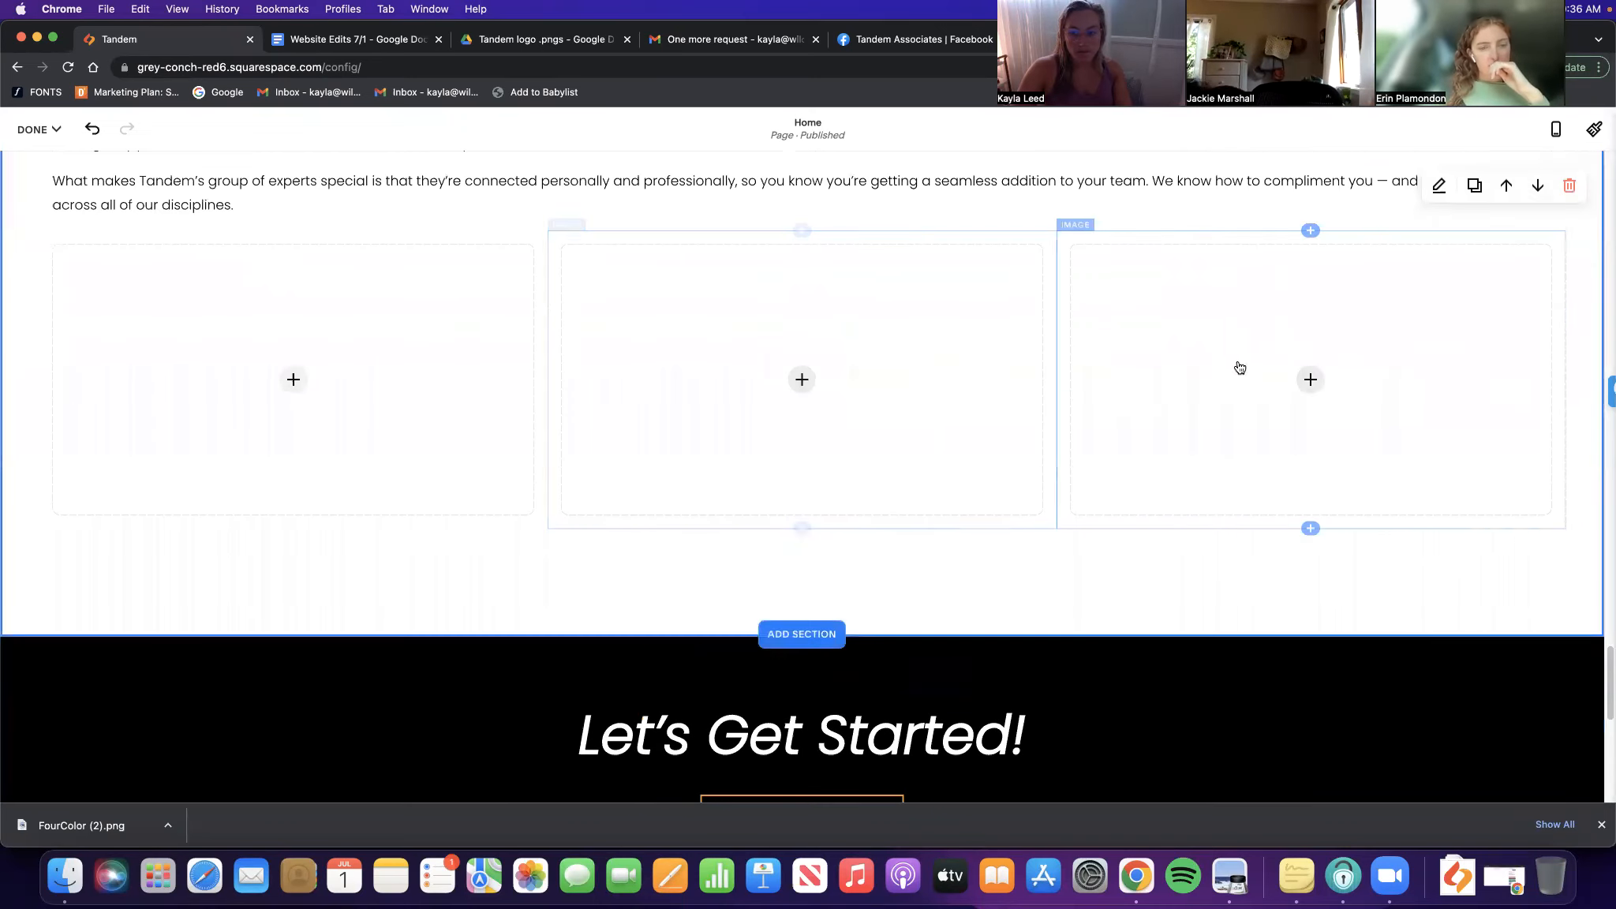
Add a fourth Image placeholder and arrange all four into side-by-side columns
left_click(1311, 232)
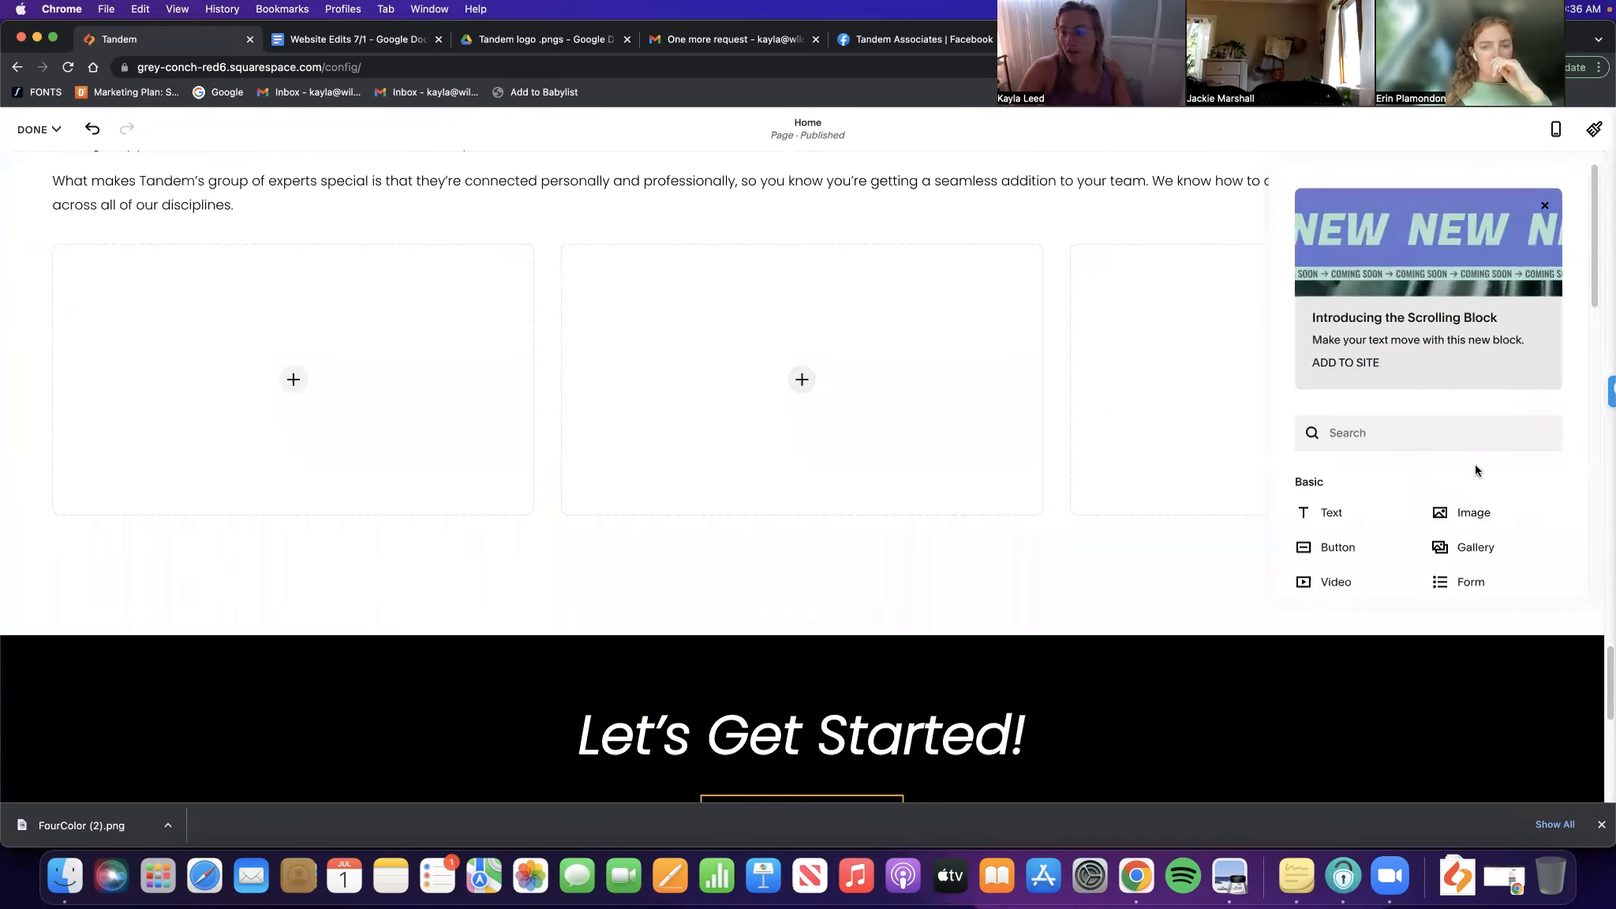
left_click(1473, 512)
left_click(1180, 609)
left_click_drag(1179, 609, 1395, 385)
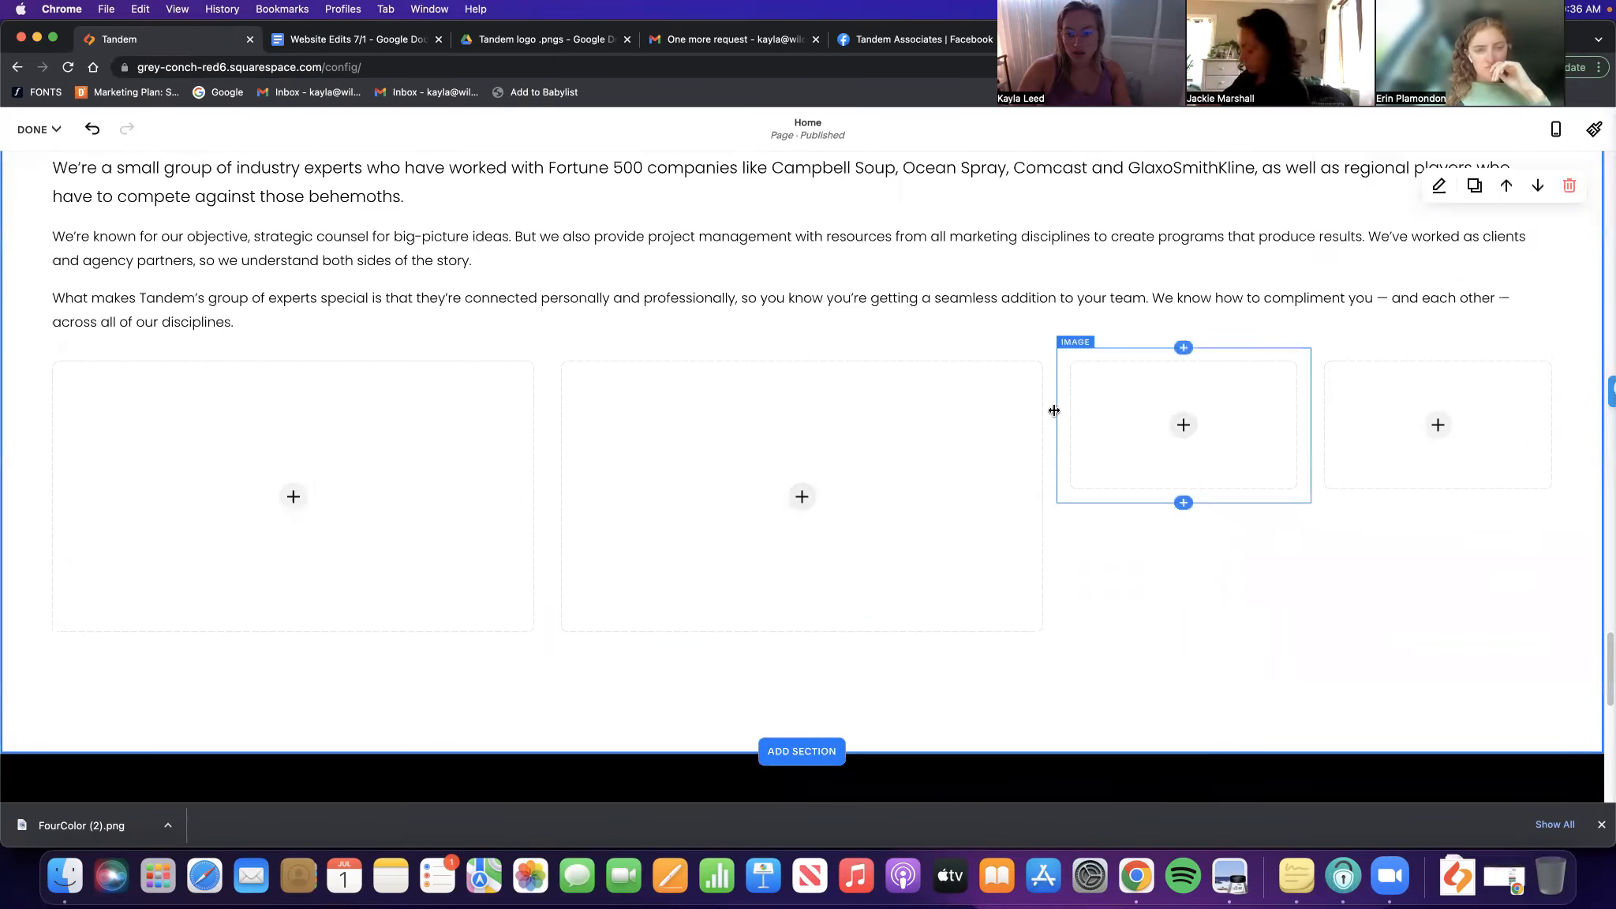
left_click_drag(988, 414, 829, 420)
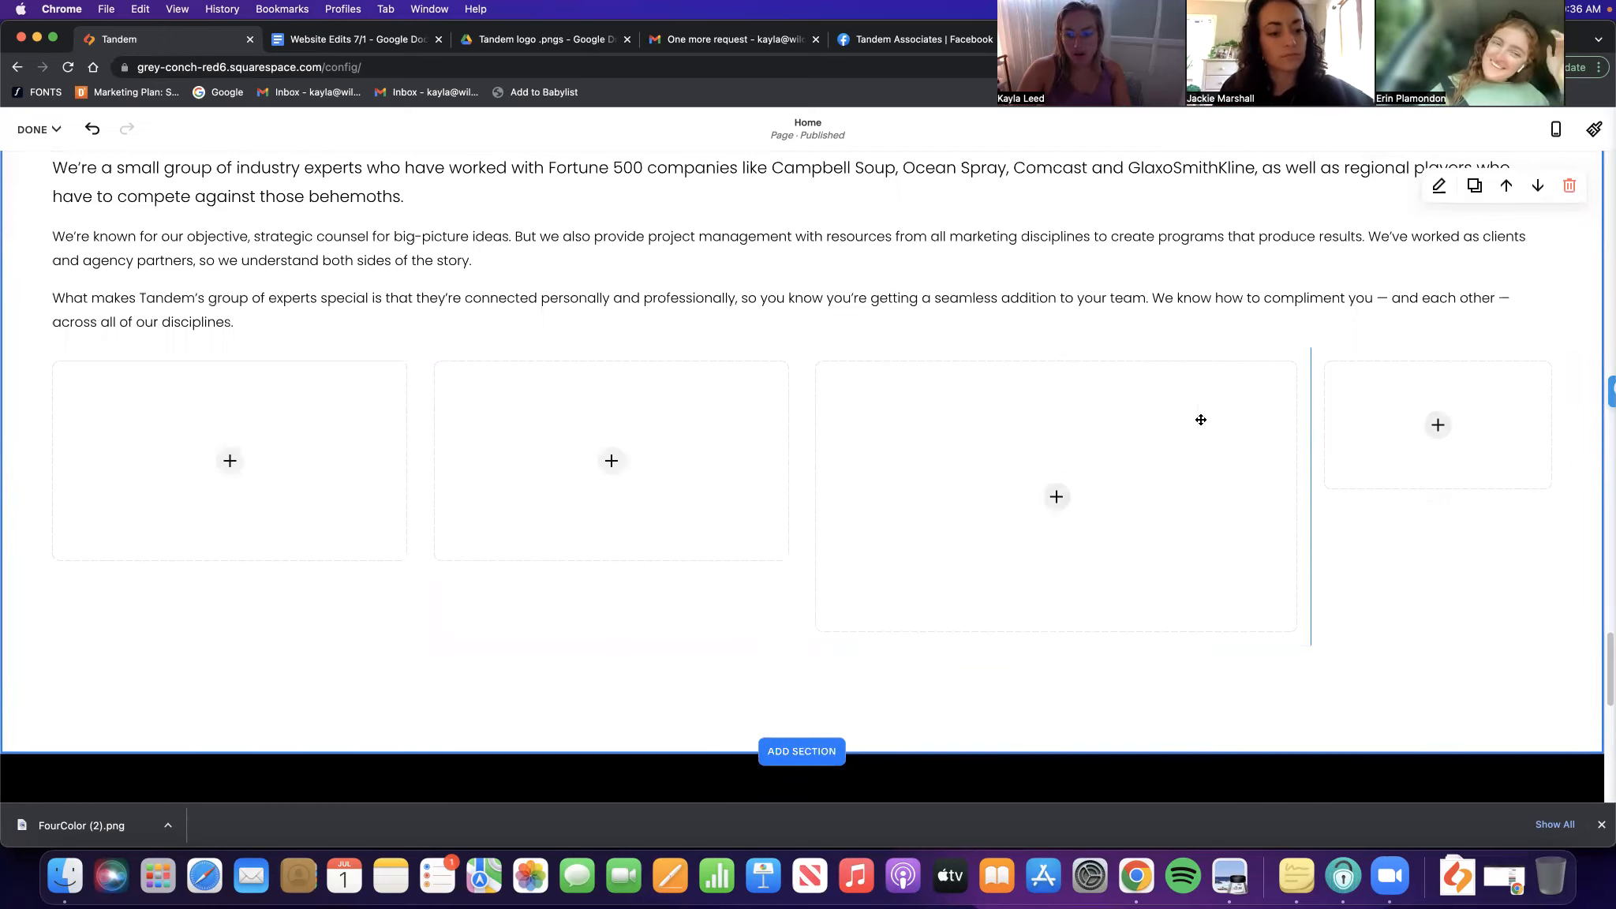
scroll(182, 548, "up", 1)
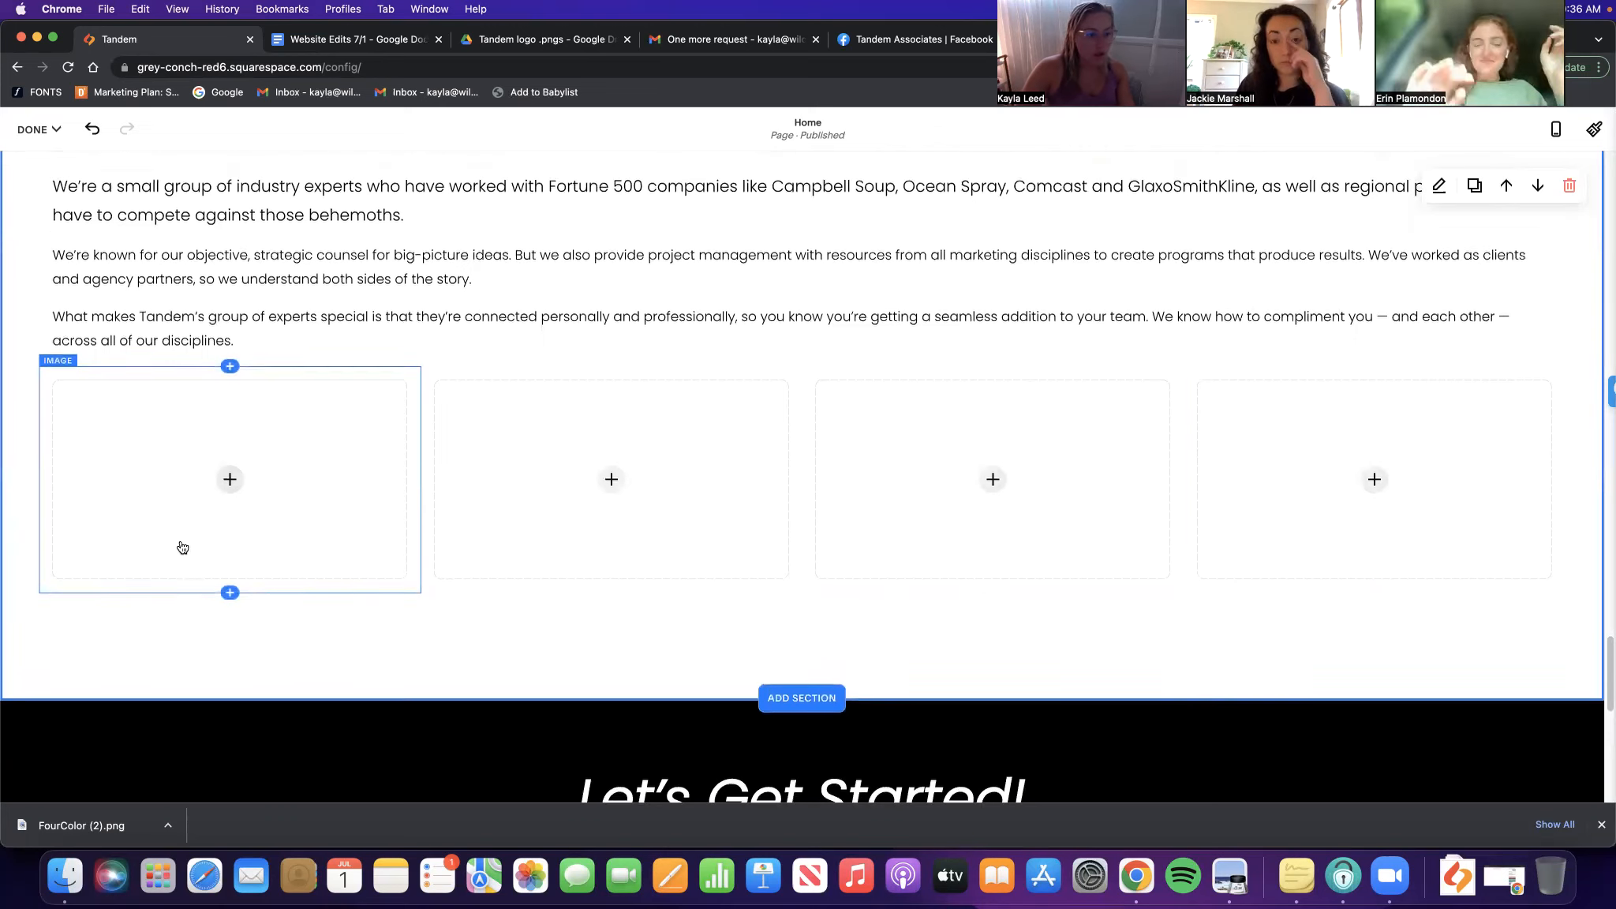
left_click(230, 603)
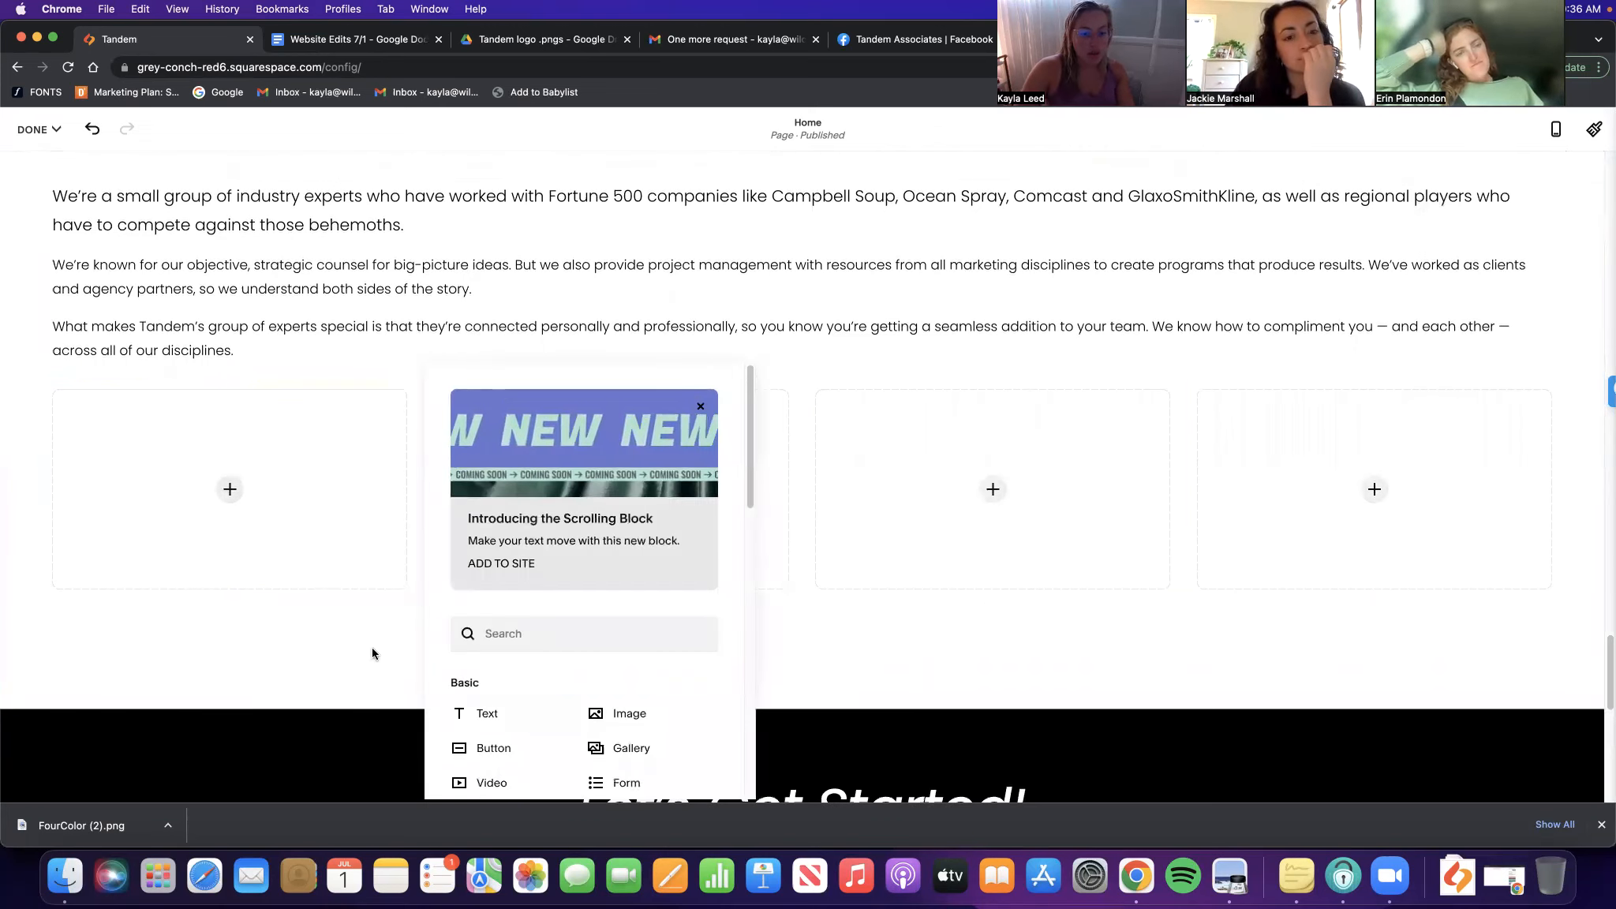
Drag the first empty image placeholders up into the row beside the Who We Are text
left_click(288, 374)
scroll(265, 501, "up", 4)
scroll(302, 615, "down", 2)
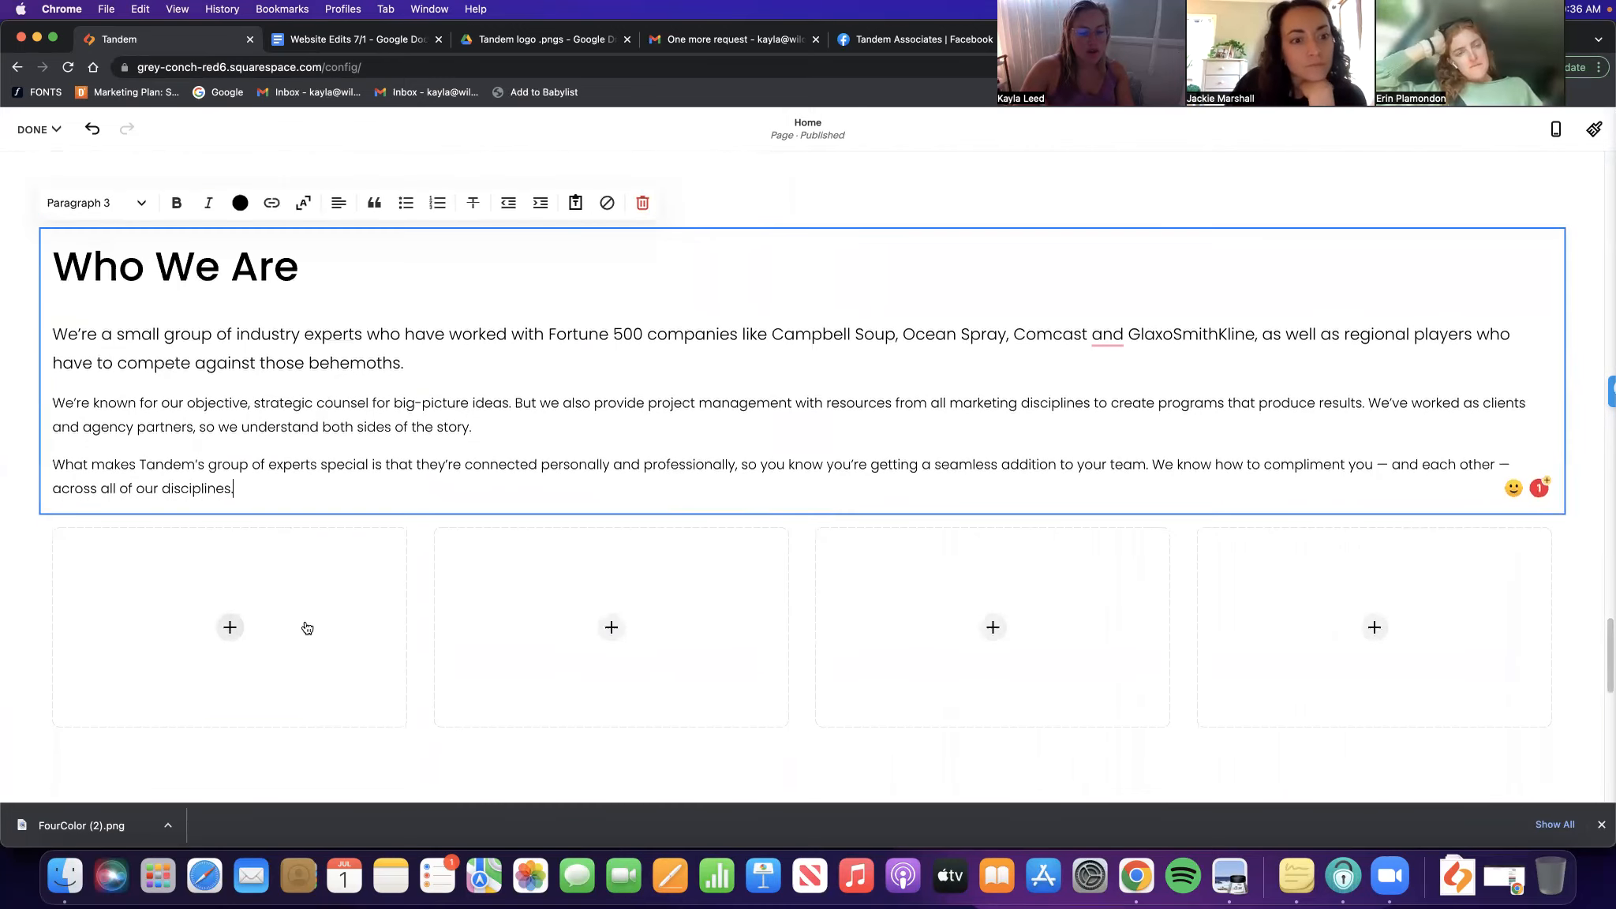
left_click(280, 625)
left_click(314, 595)
left_click_drag(313, 595, 1557, 392)
left_click_drag(1242, 481, 1551, 374)
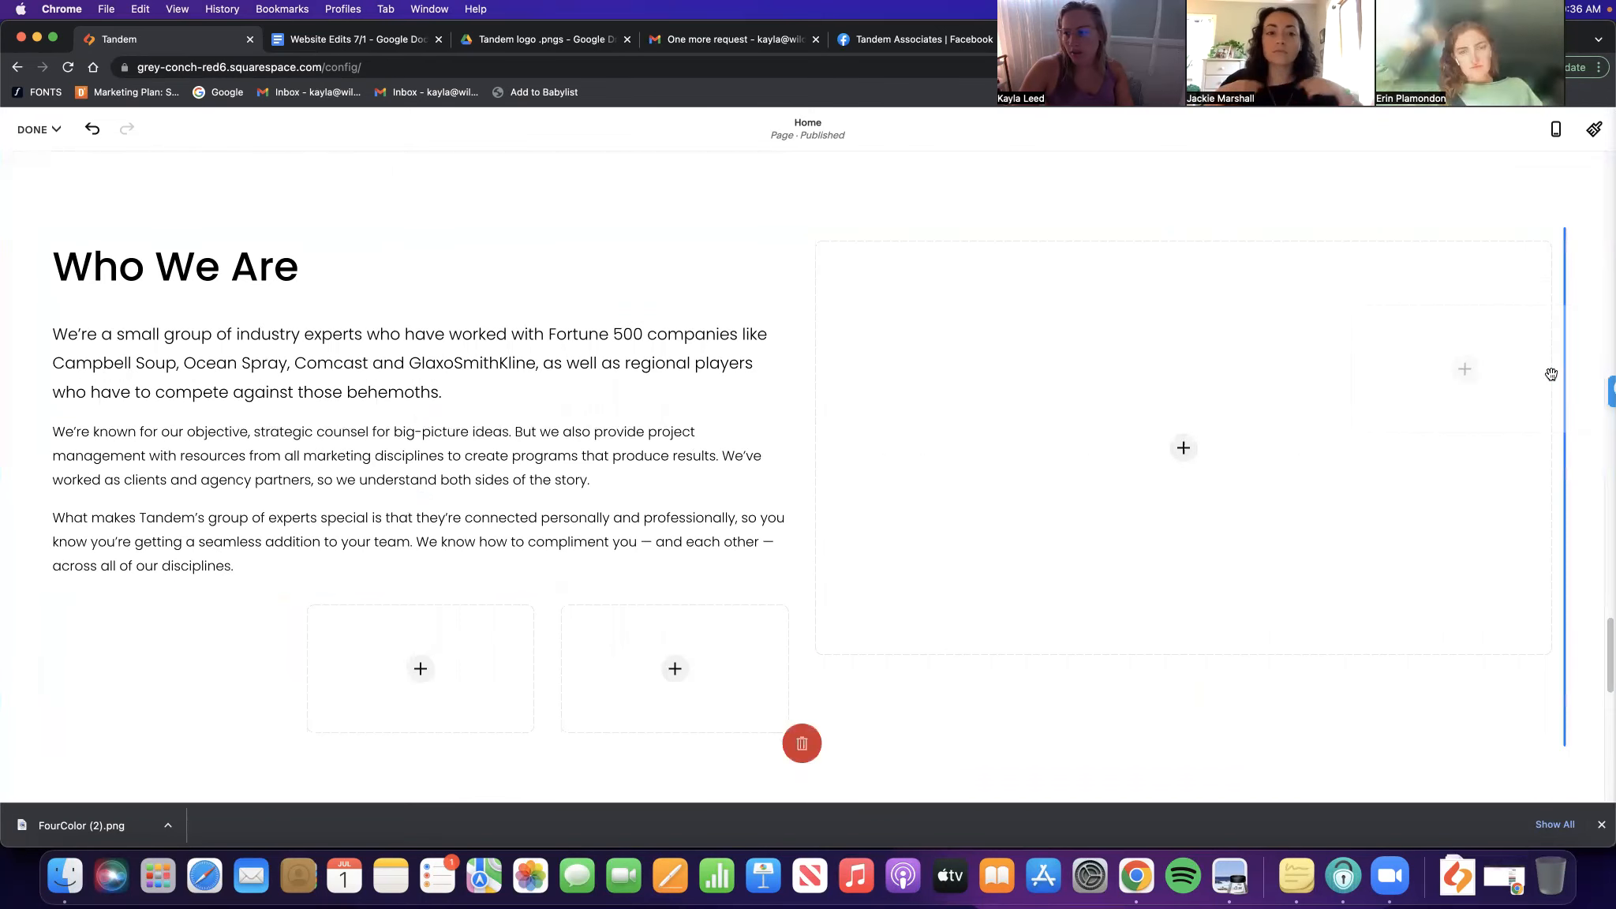
left_click_drag(1478, 416, 1478, 416)
left_click_drag(854, 524, 836, 471)
Move the lower-left placeholder beside the text and equalise the placeholder widths
left_click_drag(396, 742, 1075, 360)
scroll(237, 624, "down", 5)
left_click_drag(318, 565, 1183, 307)
scroll(880, 432, "up", 9)
scroll(1168, 346, "down", 6)
left_click_drag(493, 254, 574, 245)
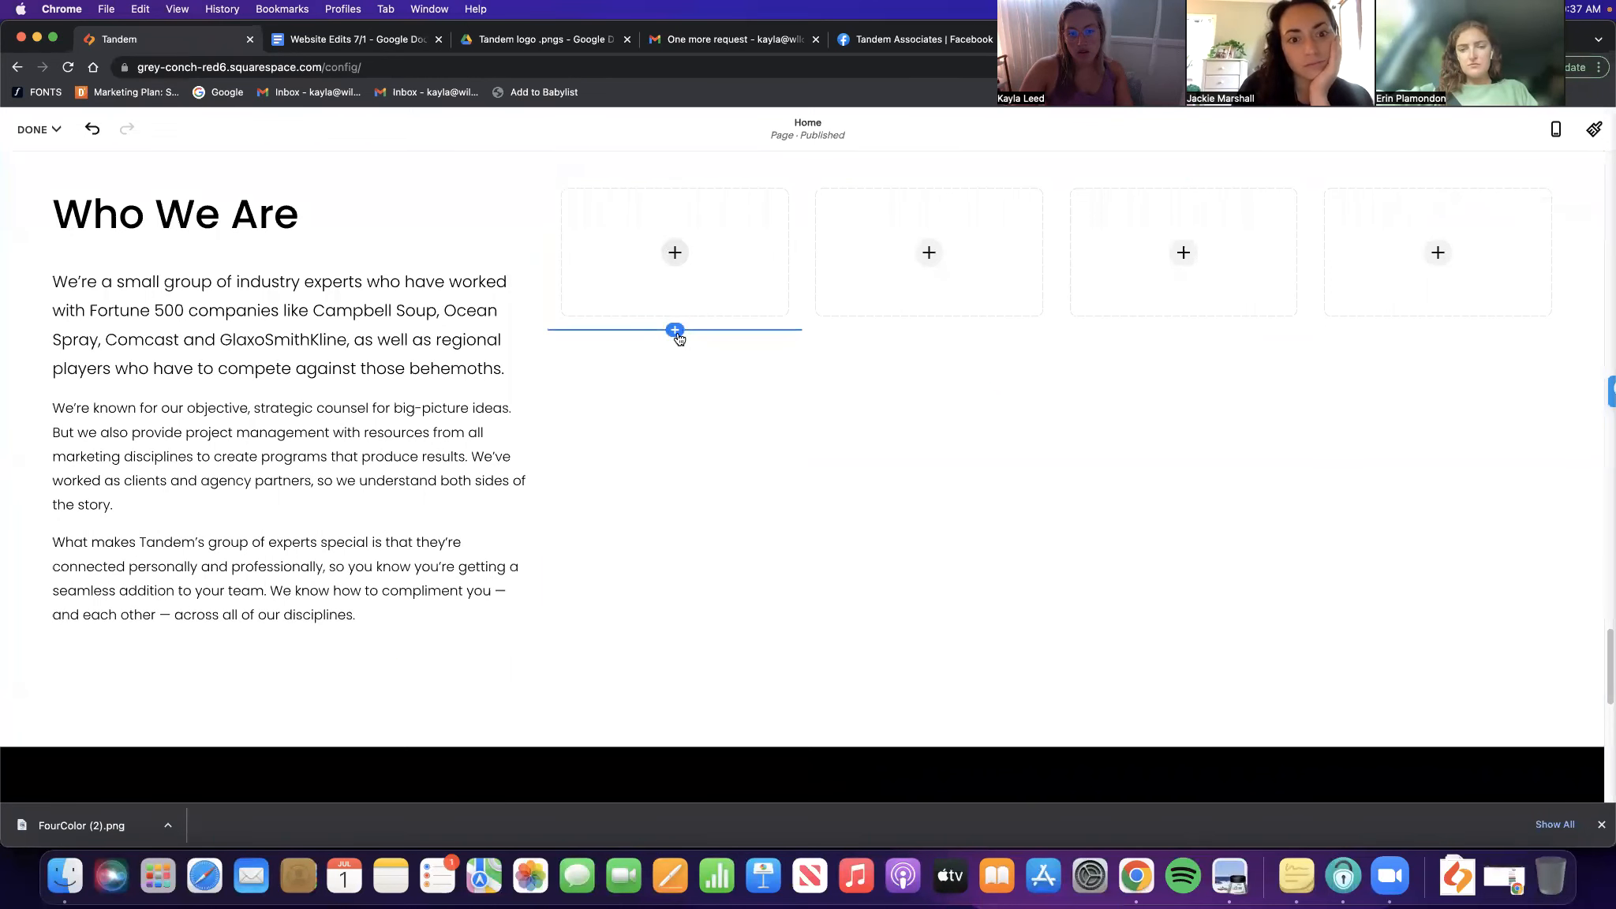
Add four more Image placeholders as a second row beneath the four top-row blocks
left_click(929, 253)
left_click(1050, 522)
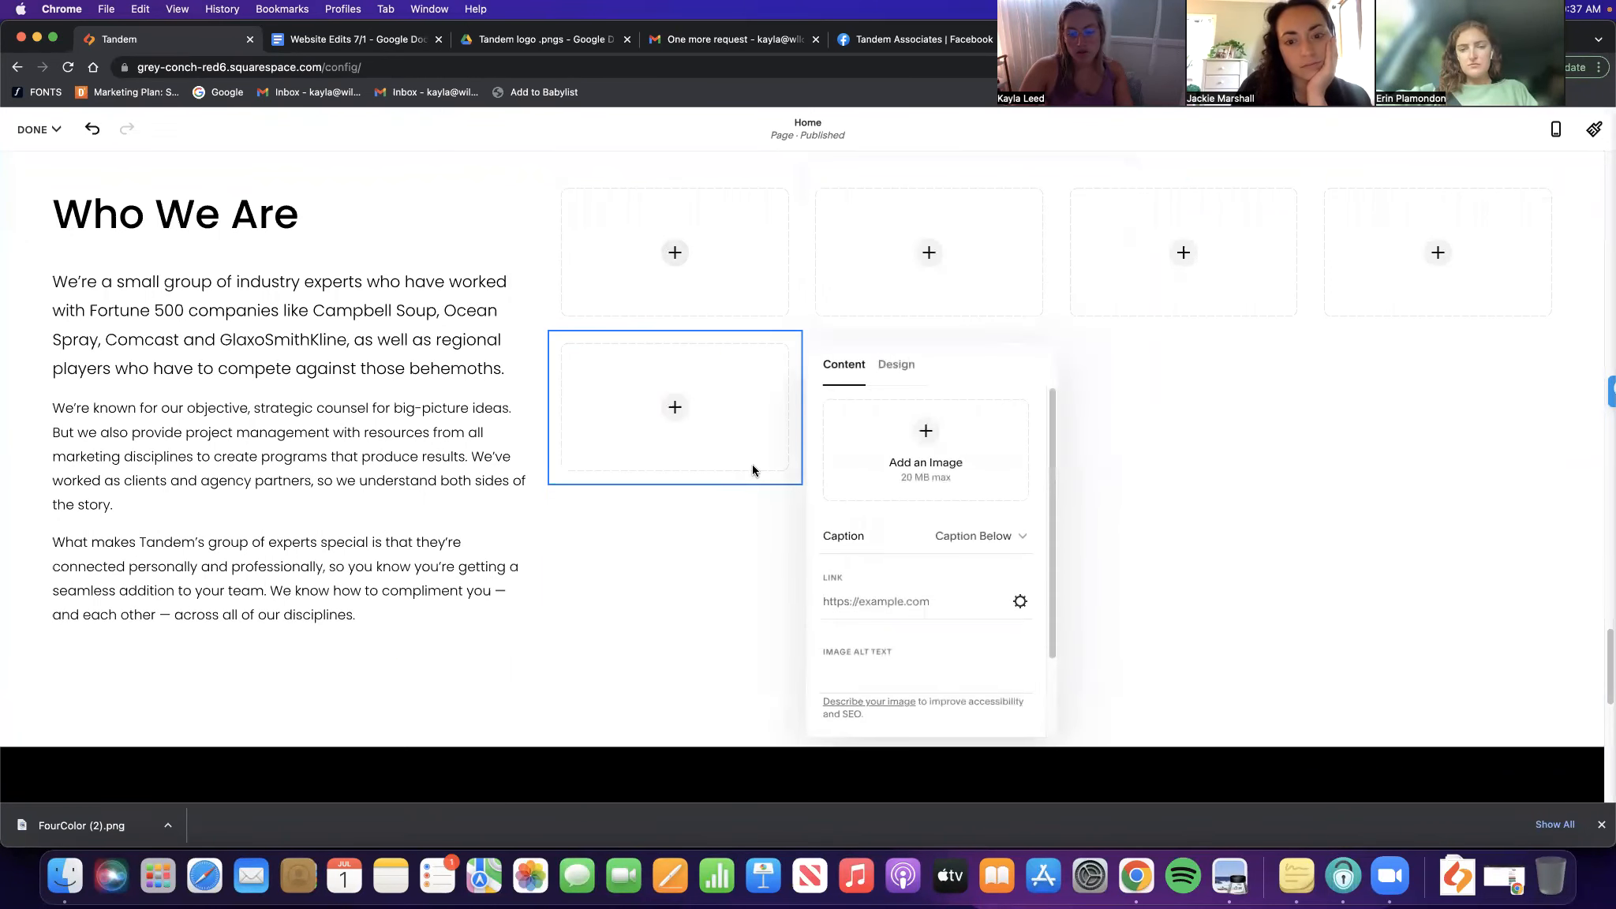
left_click(753, 466)
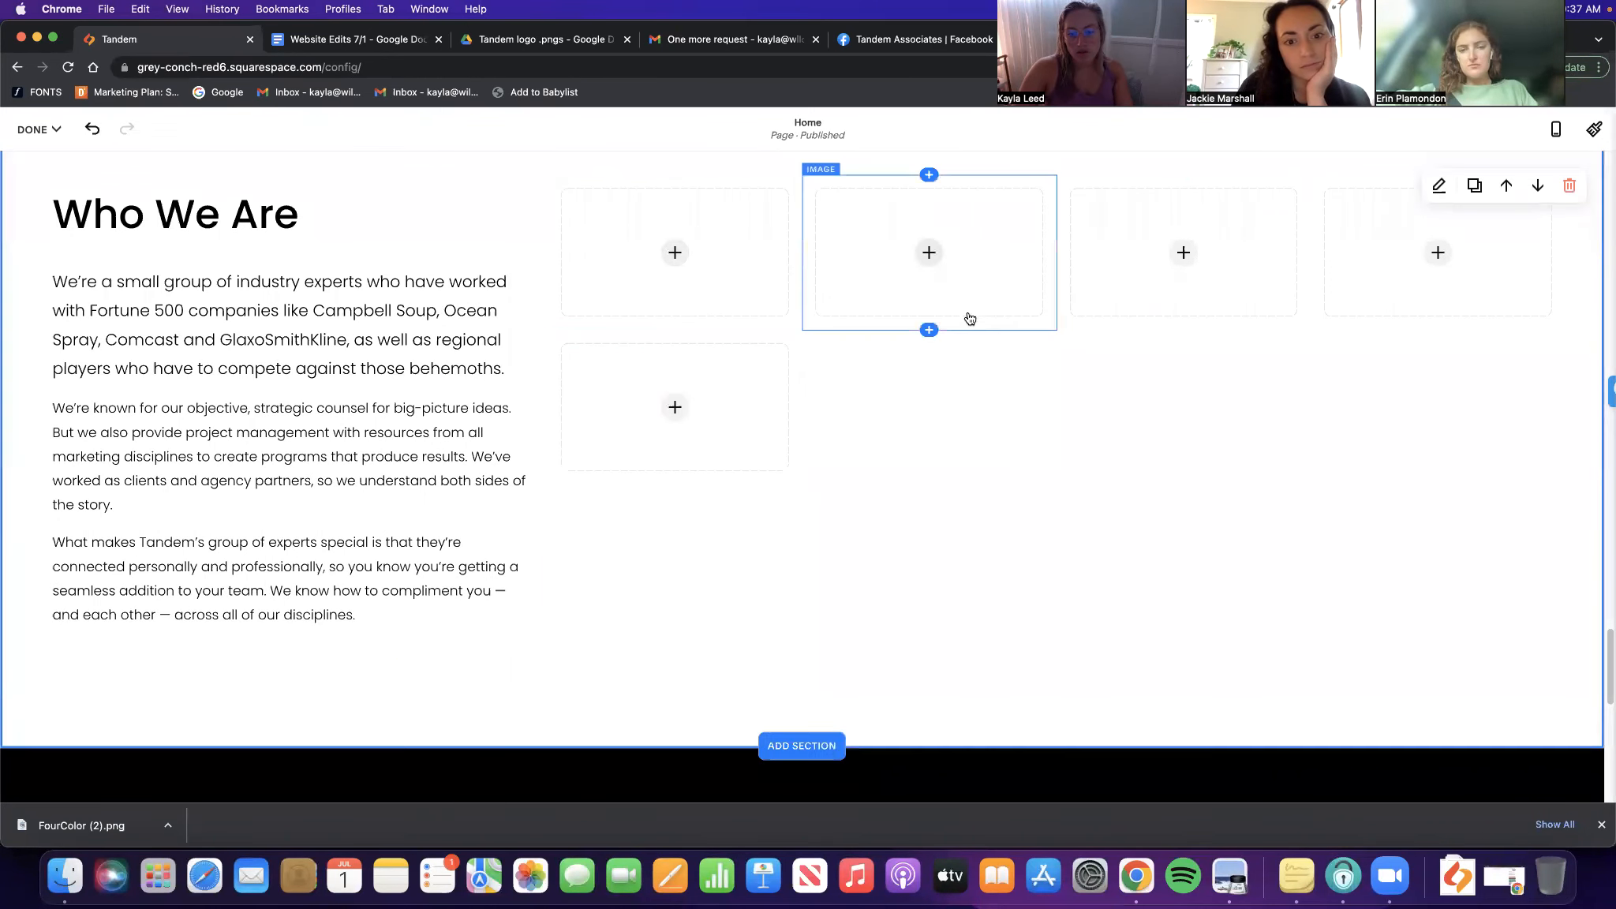
left_click(929, 329)
left_click(1246, 504)
left_click(945, 580)
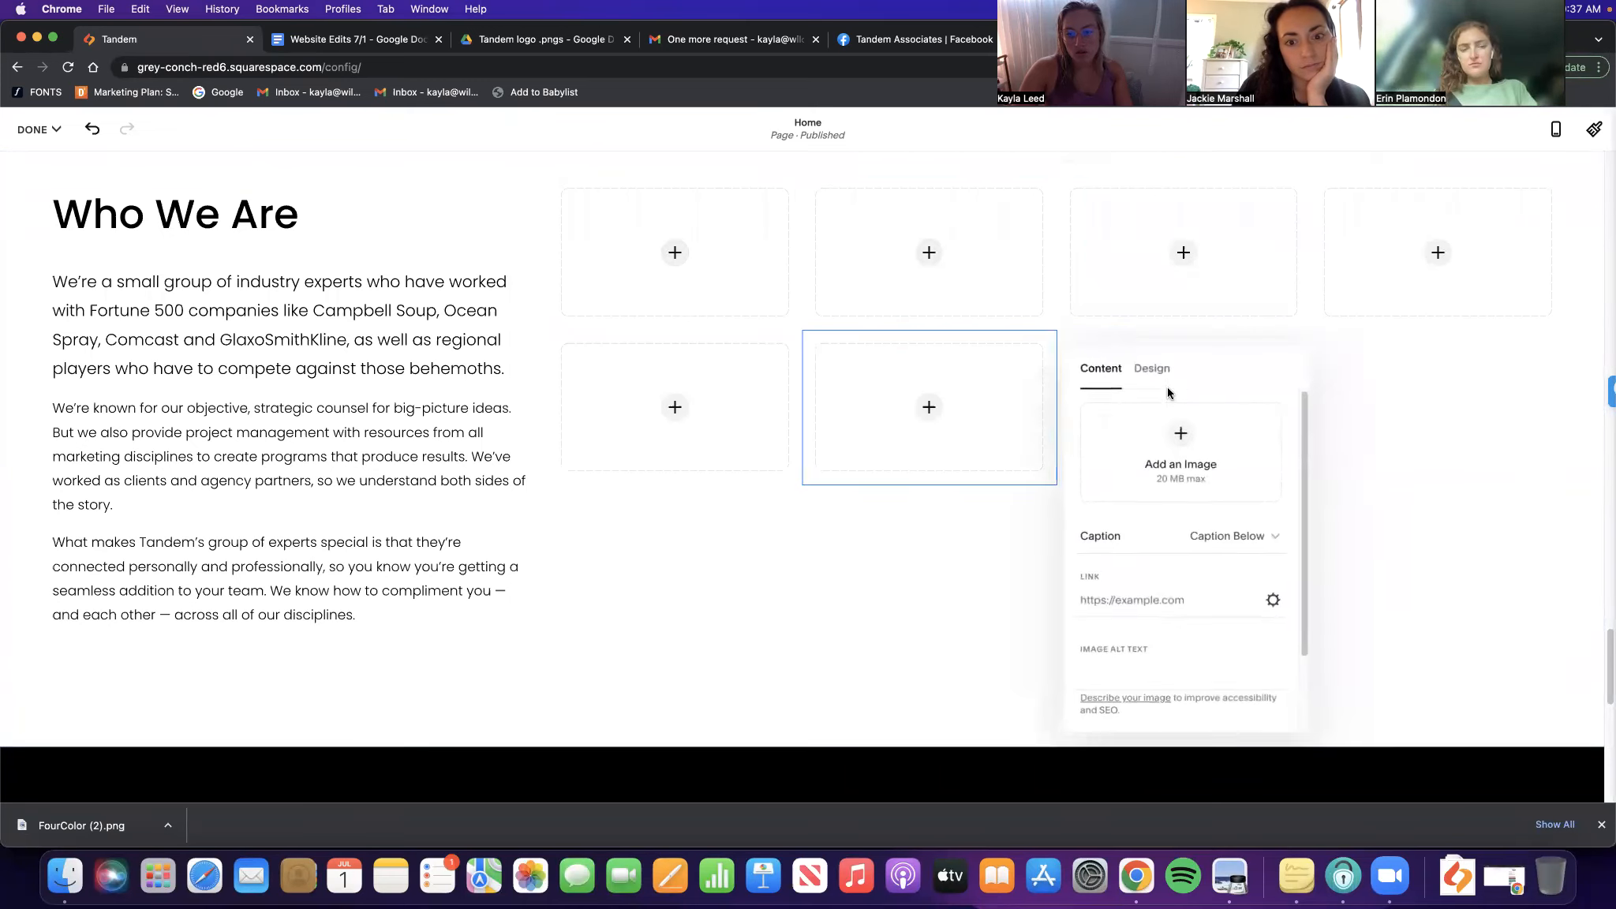
left_click(1183, 329)
left_click(1460, 512)
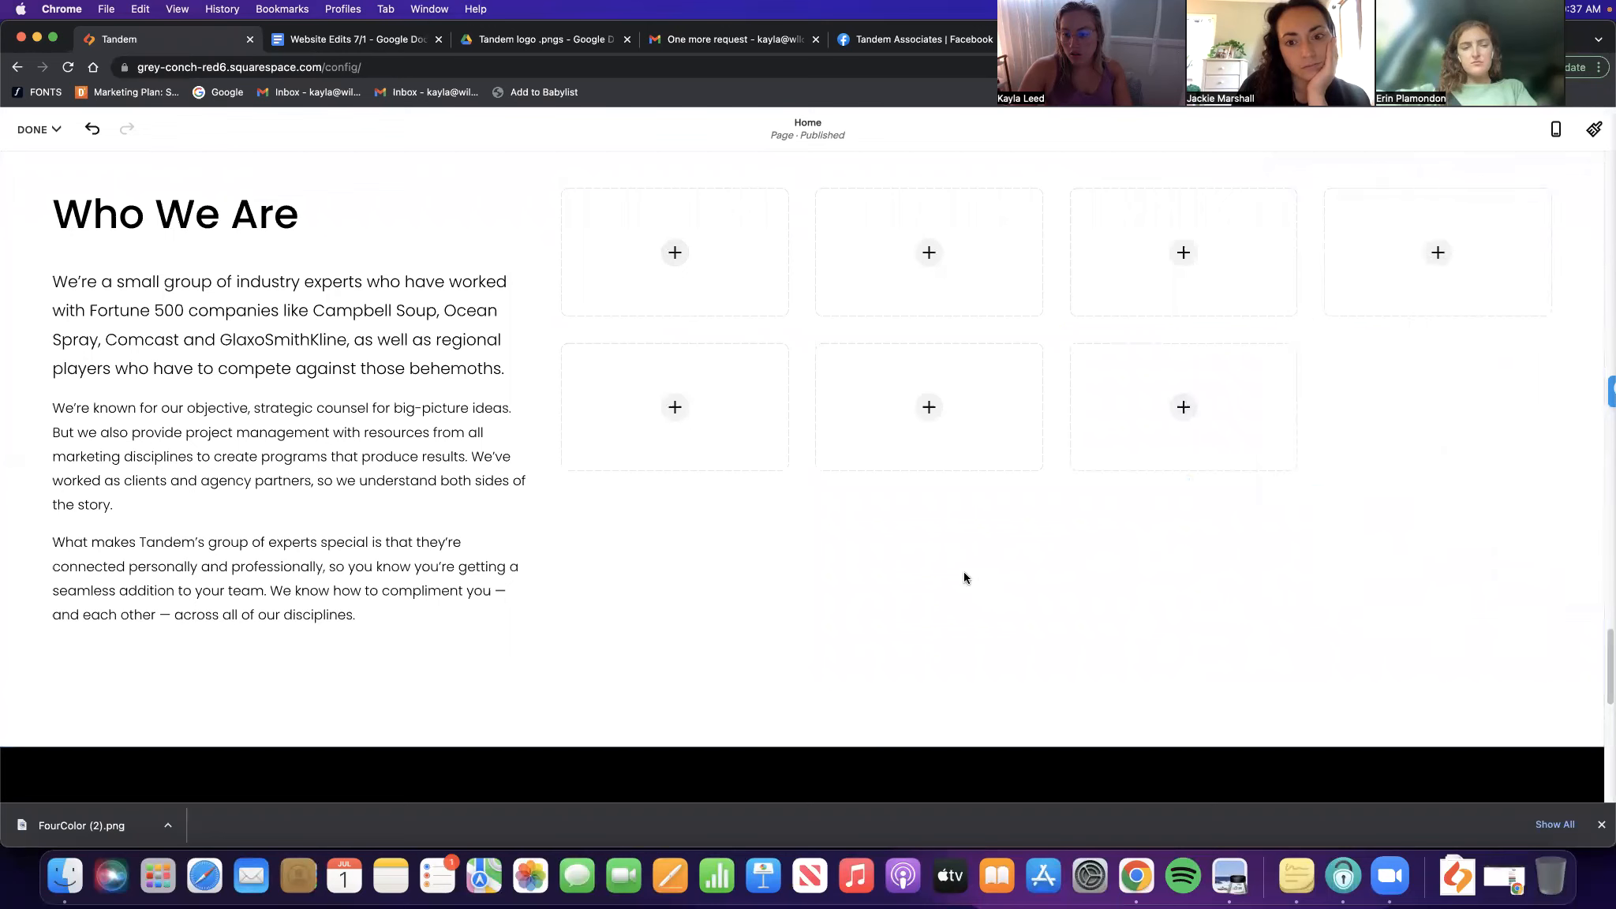
left_click(1440, 331)
left_click(1464, 512)
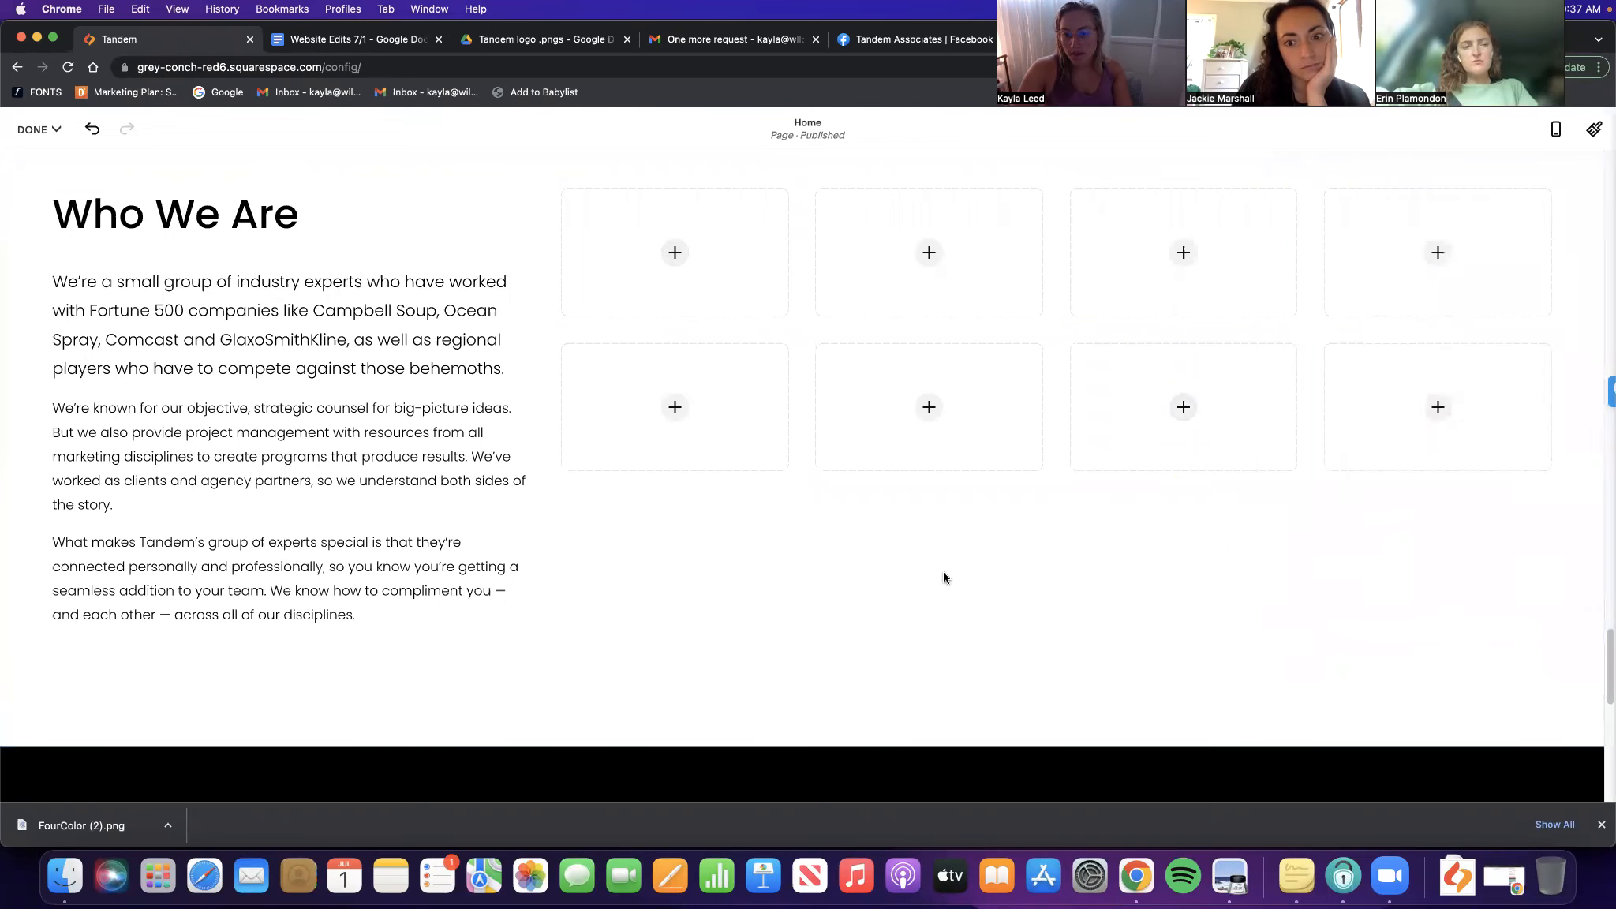
left_click(943, 571)
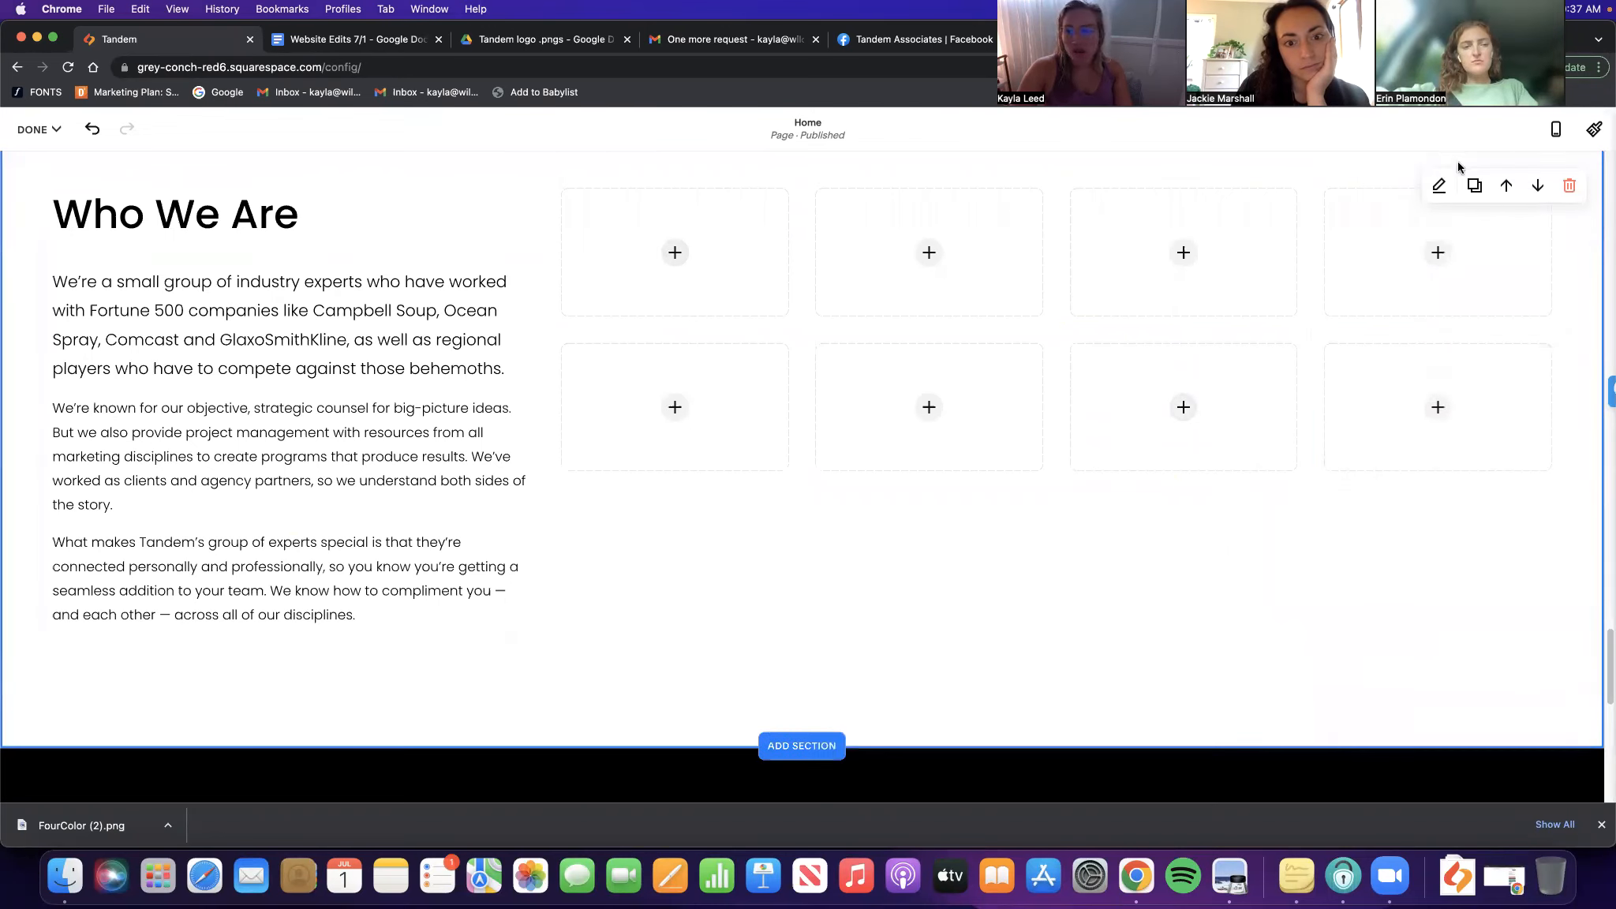
Set the section's content width back to large after trying medium and small
left_click(1444, 303)
left_click(1444, 378)
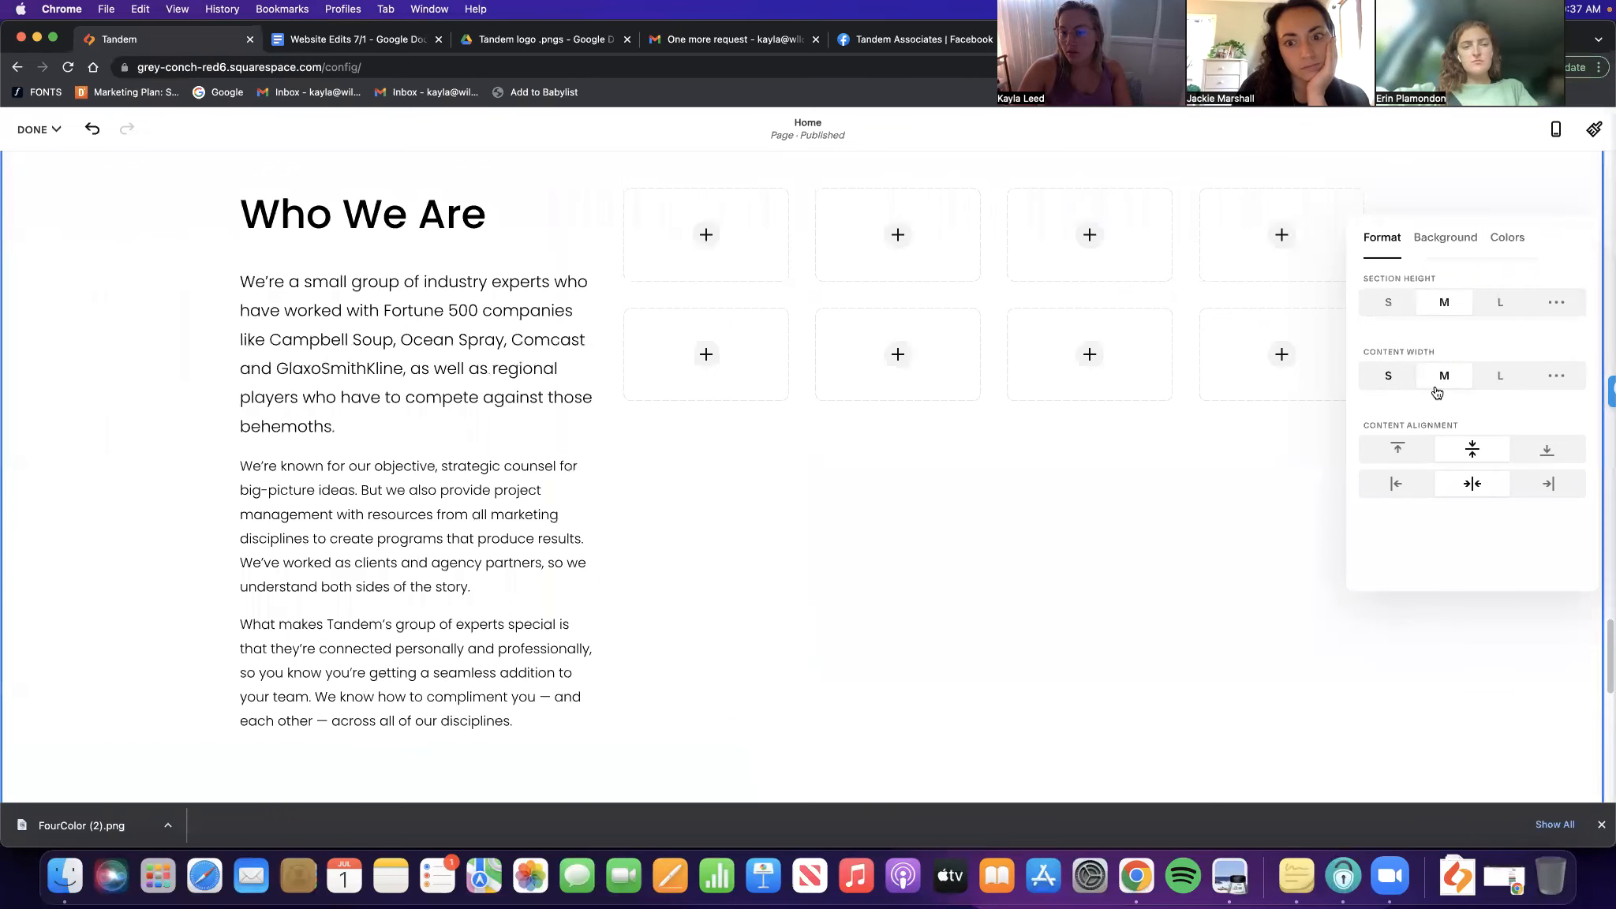
left_click(1396, 382)
left_click(1497, 382)
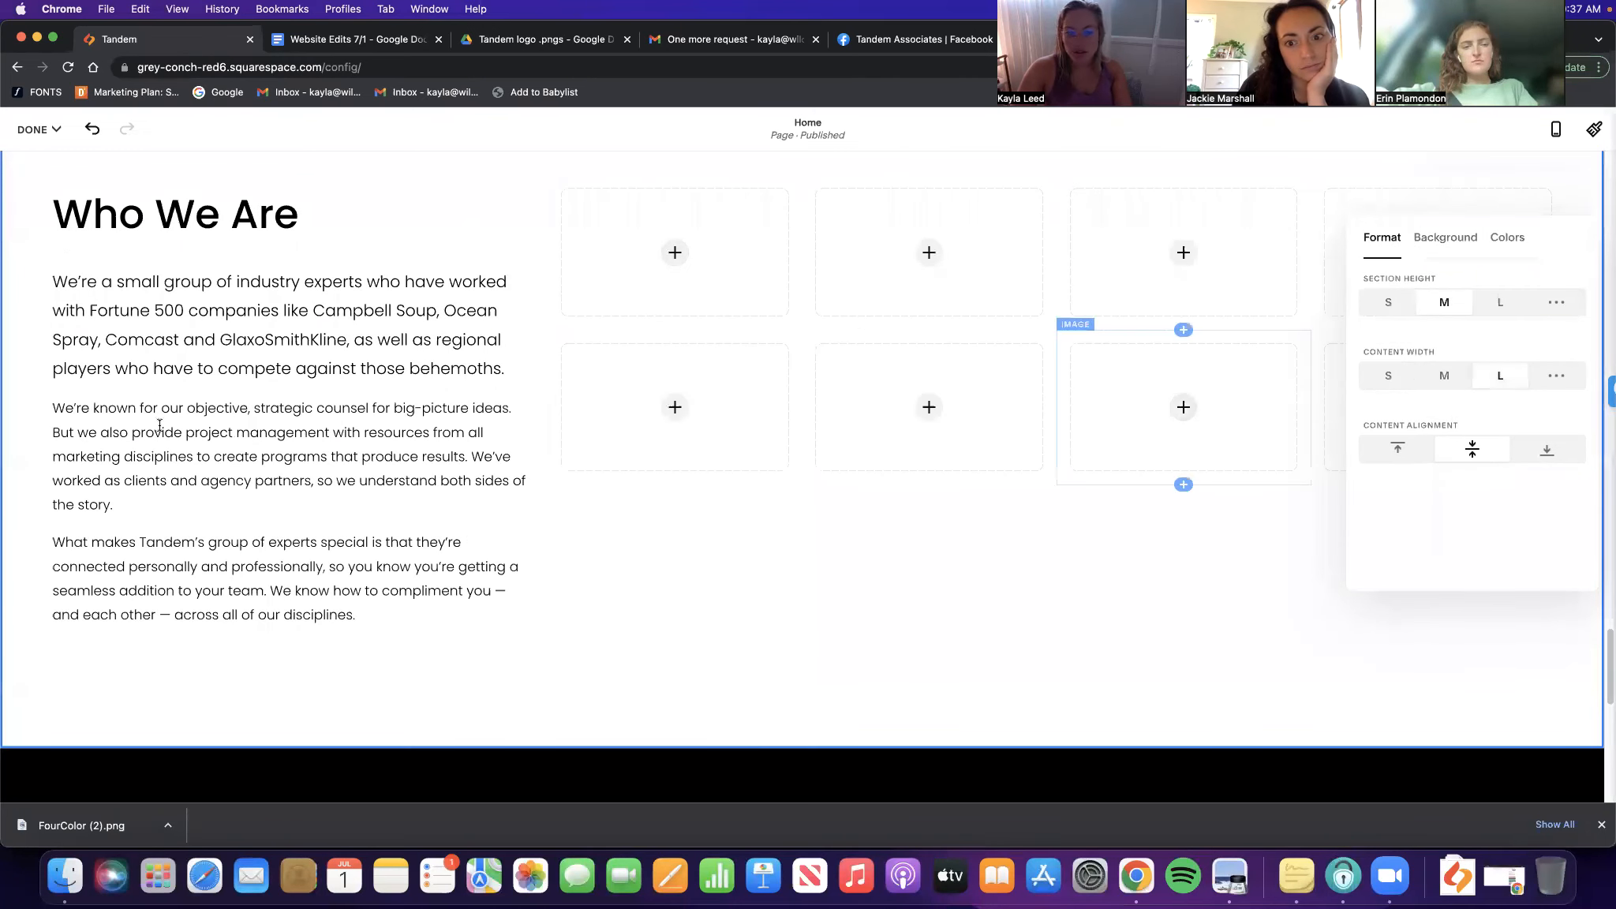
Insert the Mark2.jpg blue-shirt headshot from the image library into the first placeholder
left_click(675, 252)
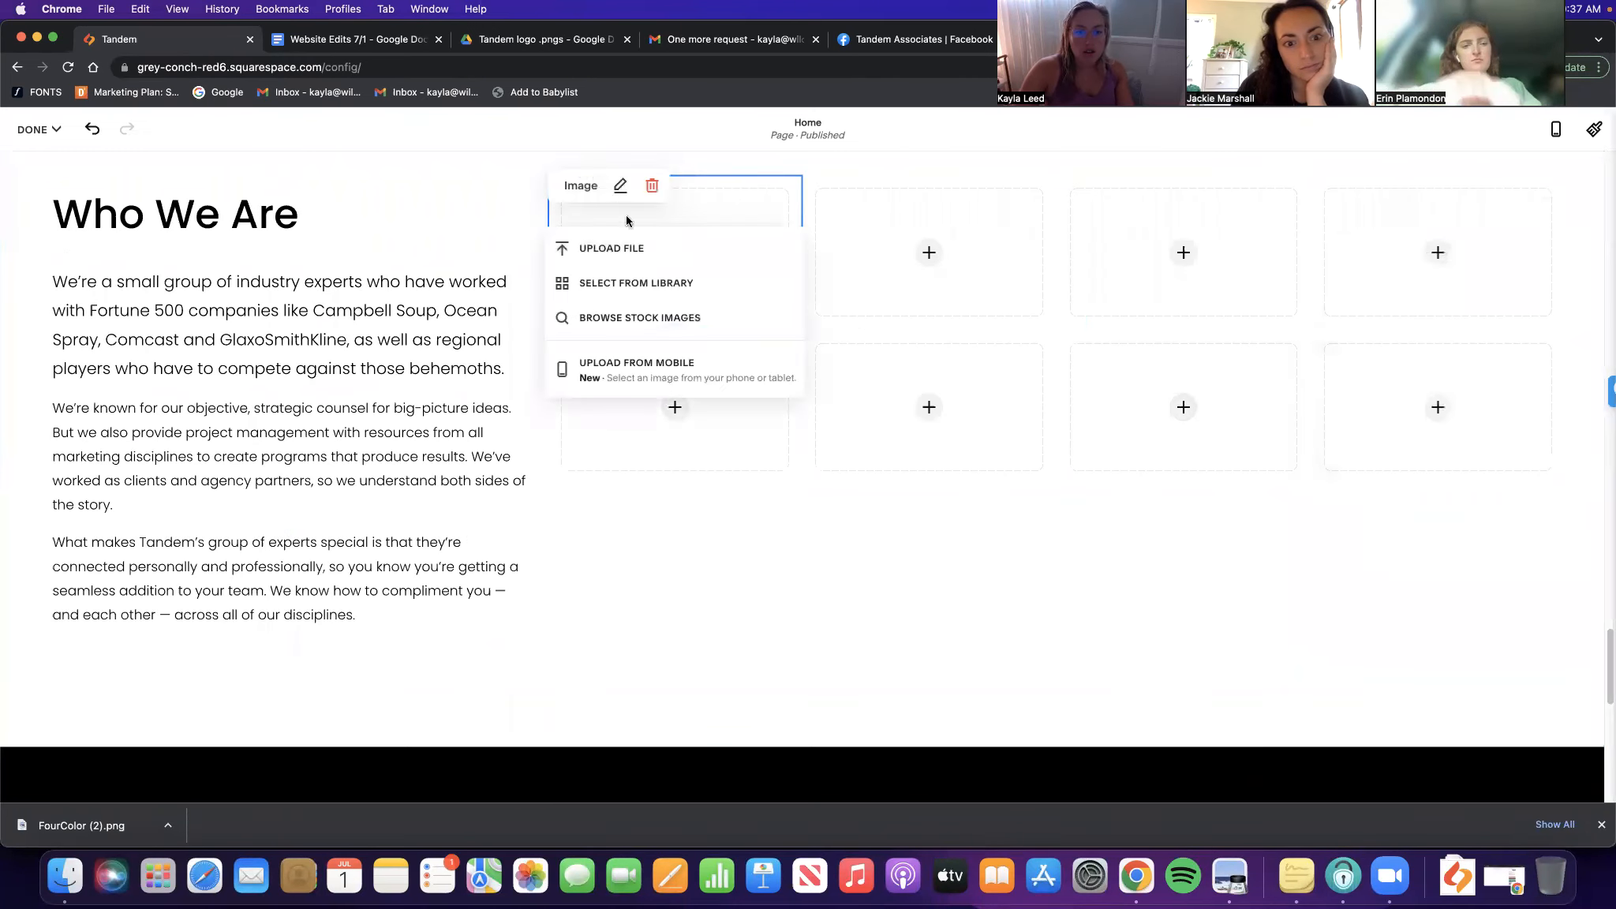
left_click(636, 283)
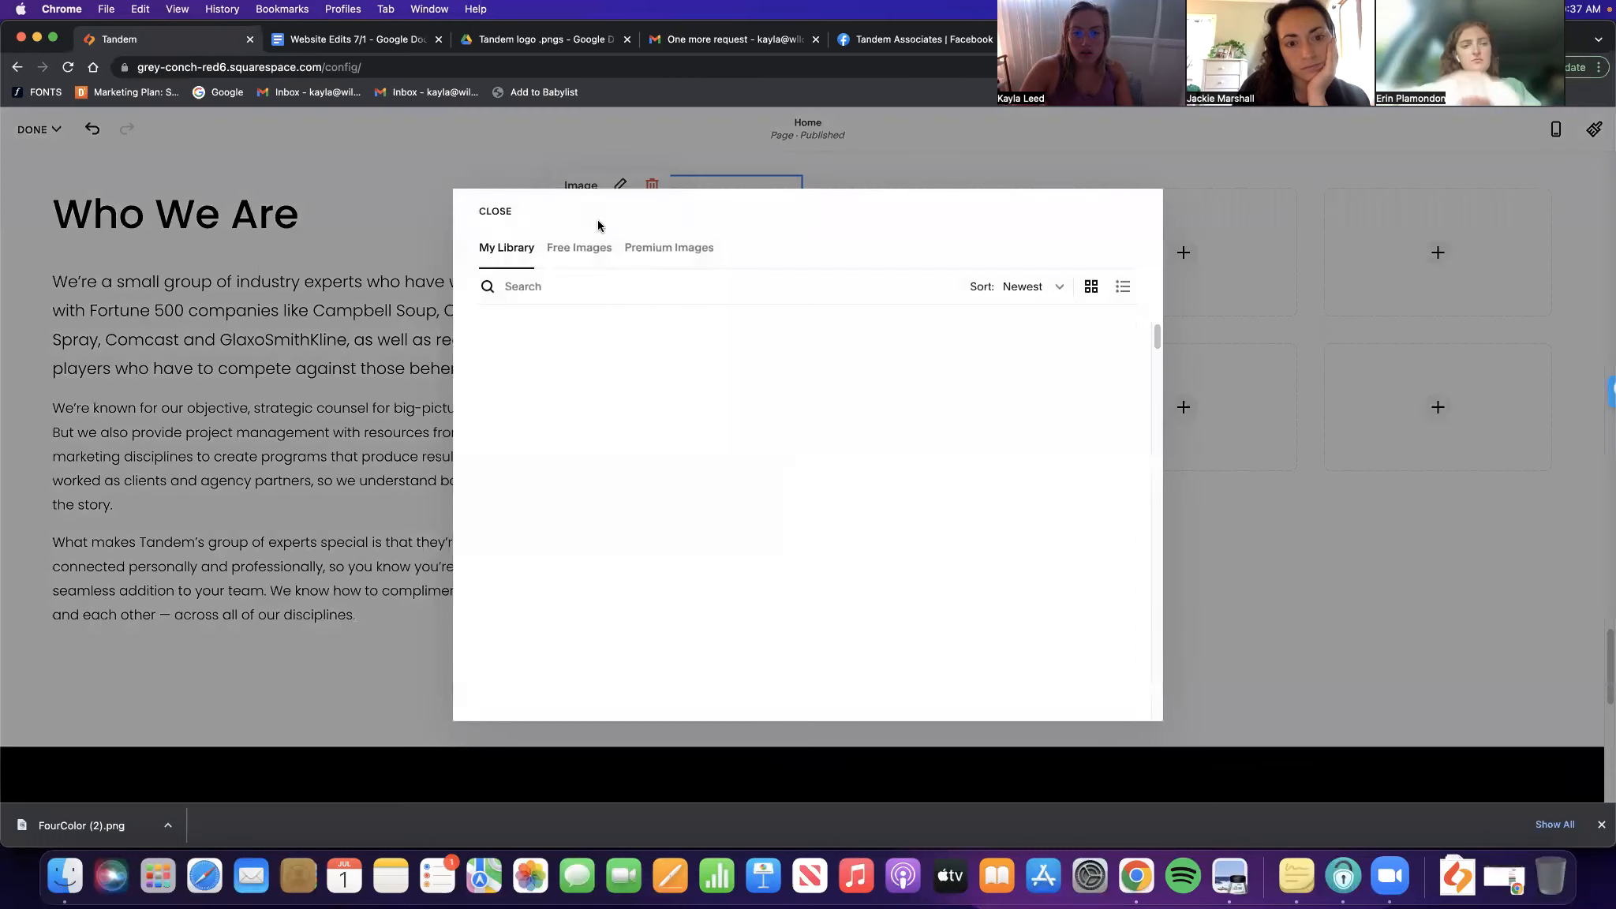
scroll(683, 381, "down", 15)
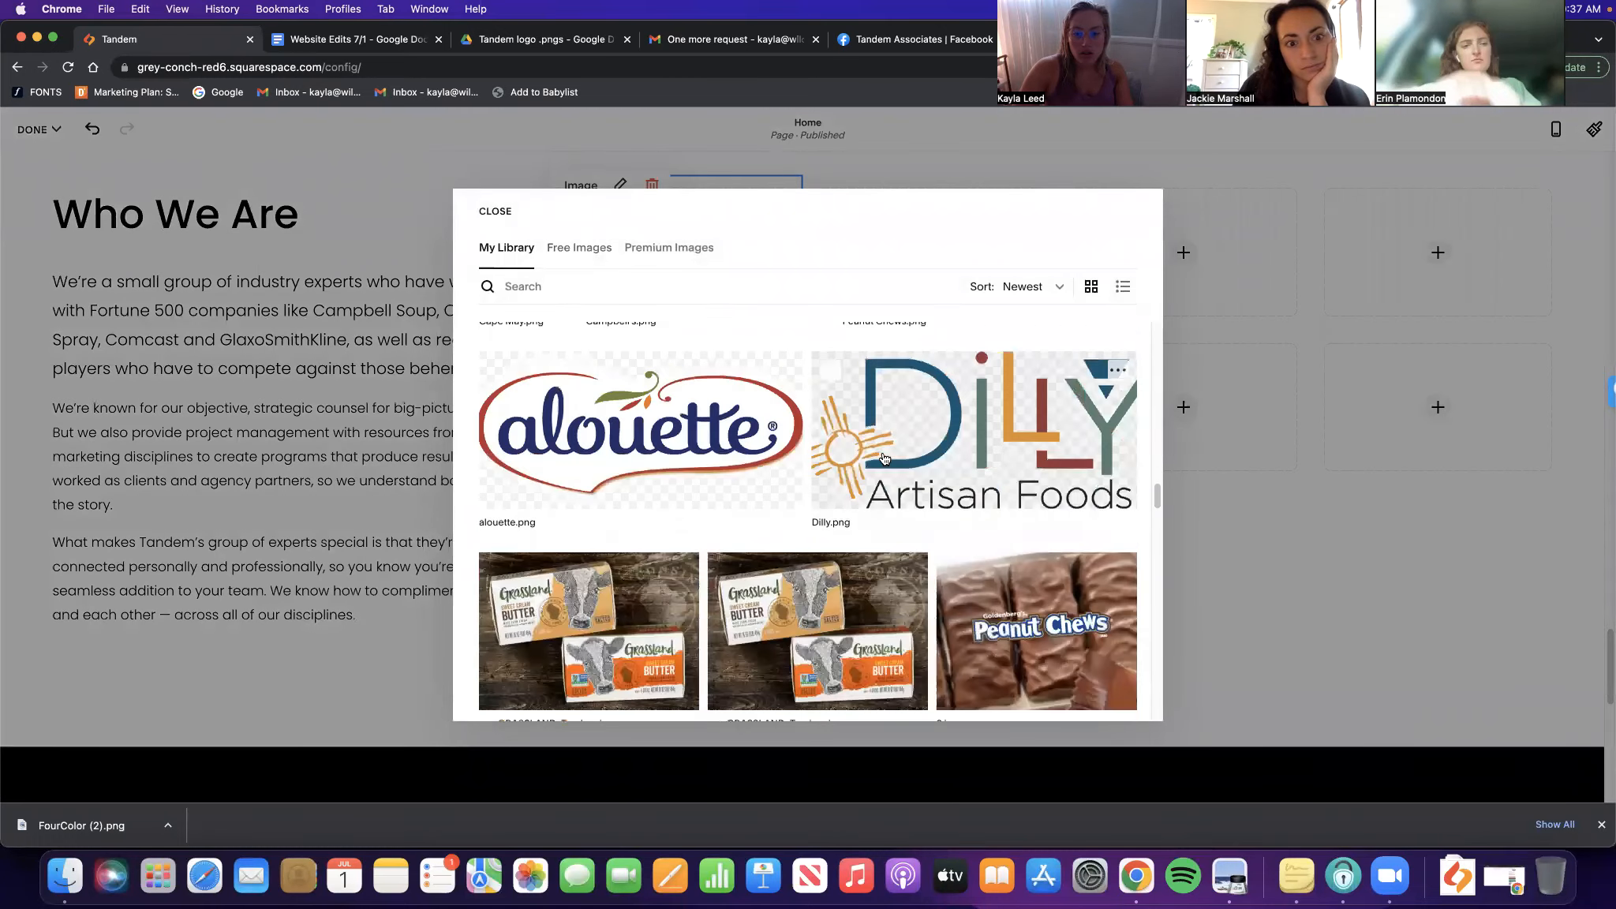
scroll(884, 460, "down", 15)
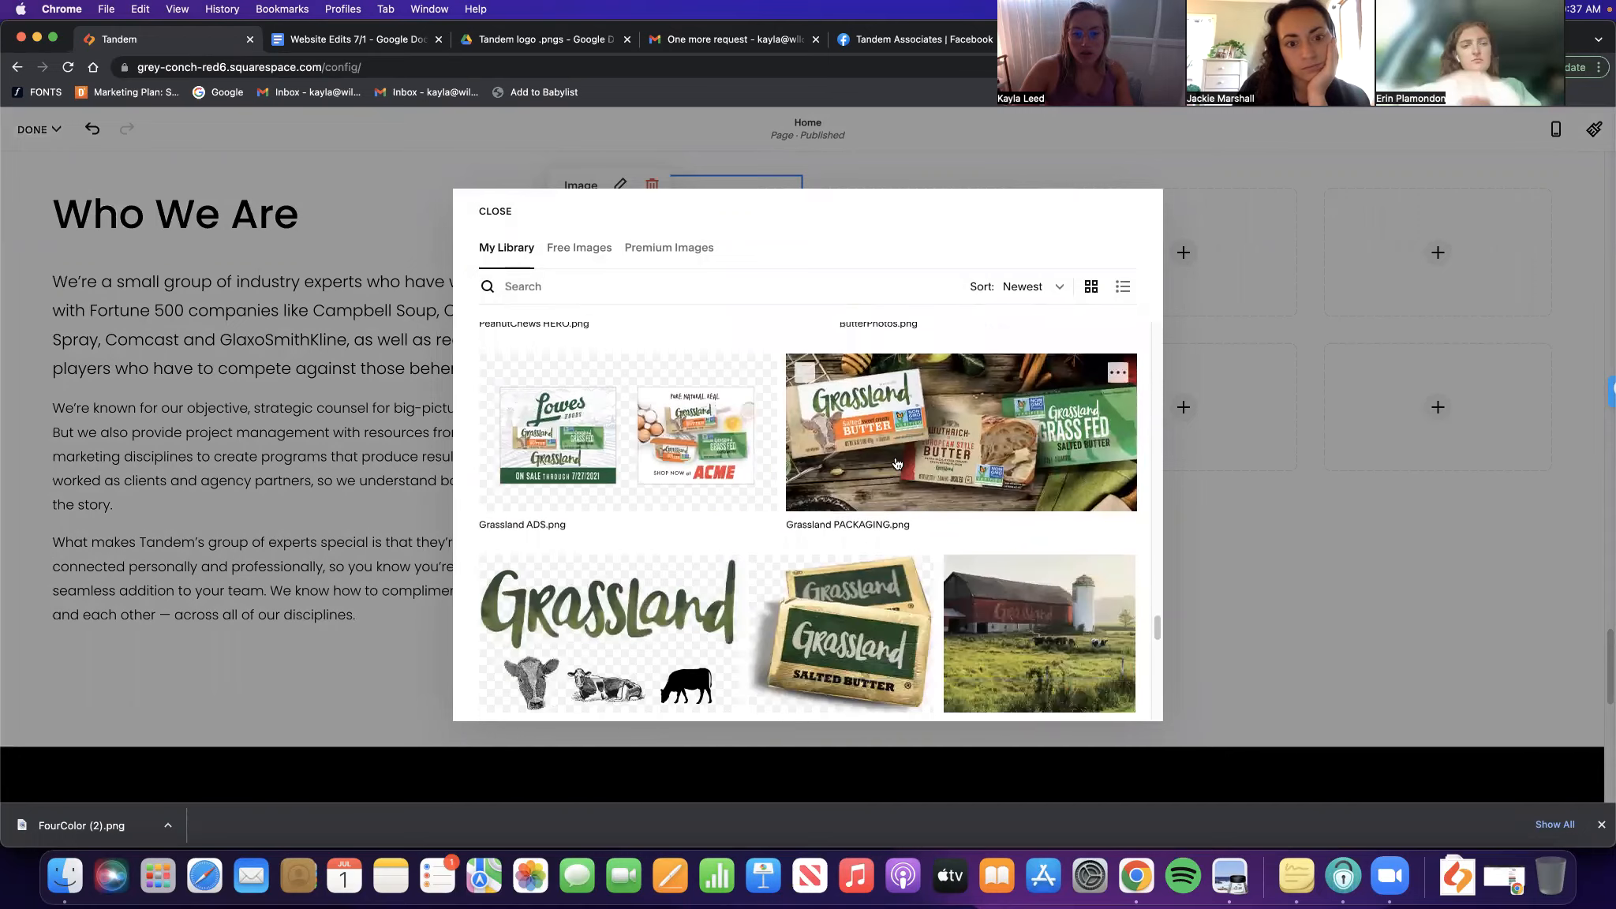
scroll(890, 471, "down", 15)
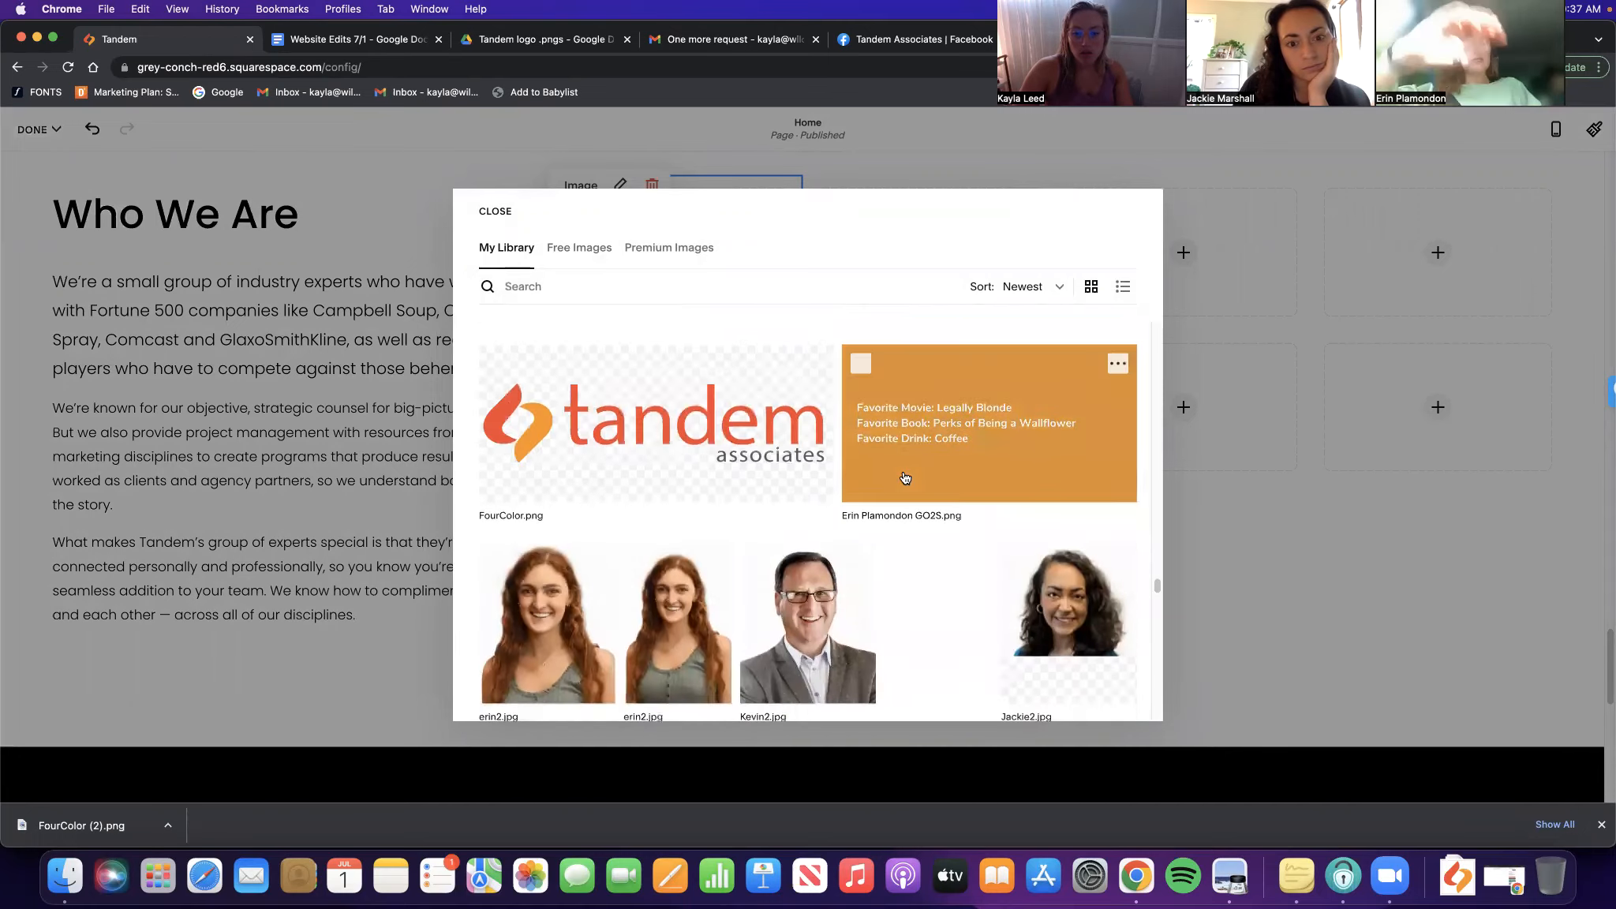
scroll(905, 477, "down", 5)
scroll(939, 486, "down", 7)
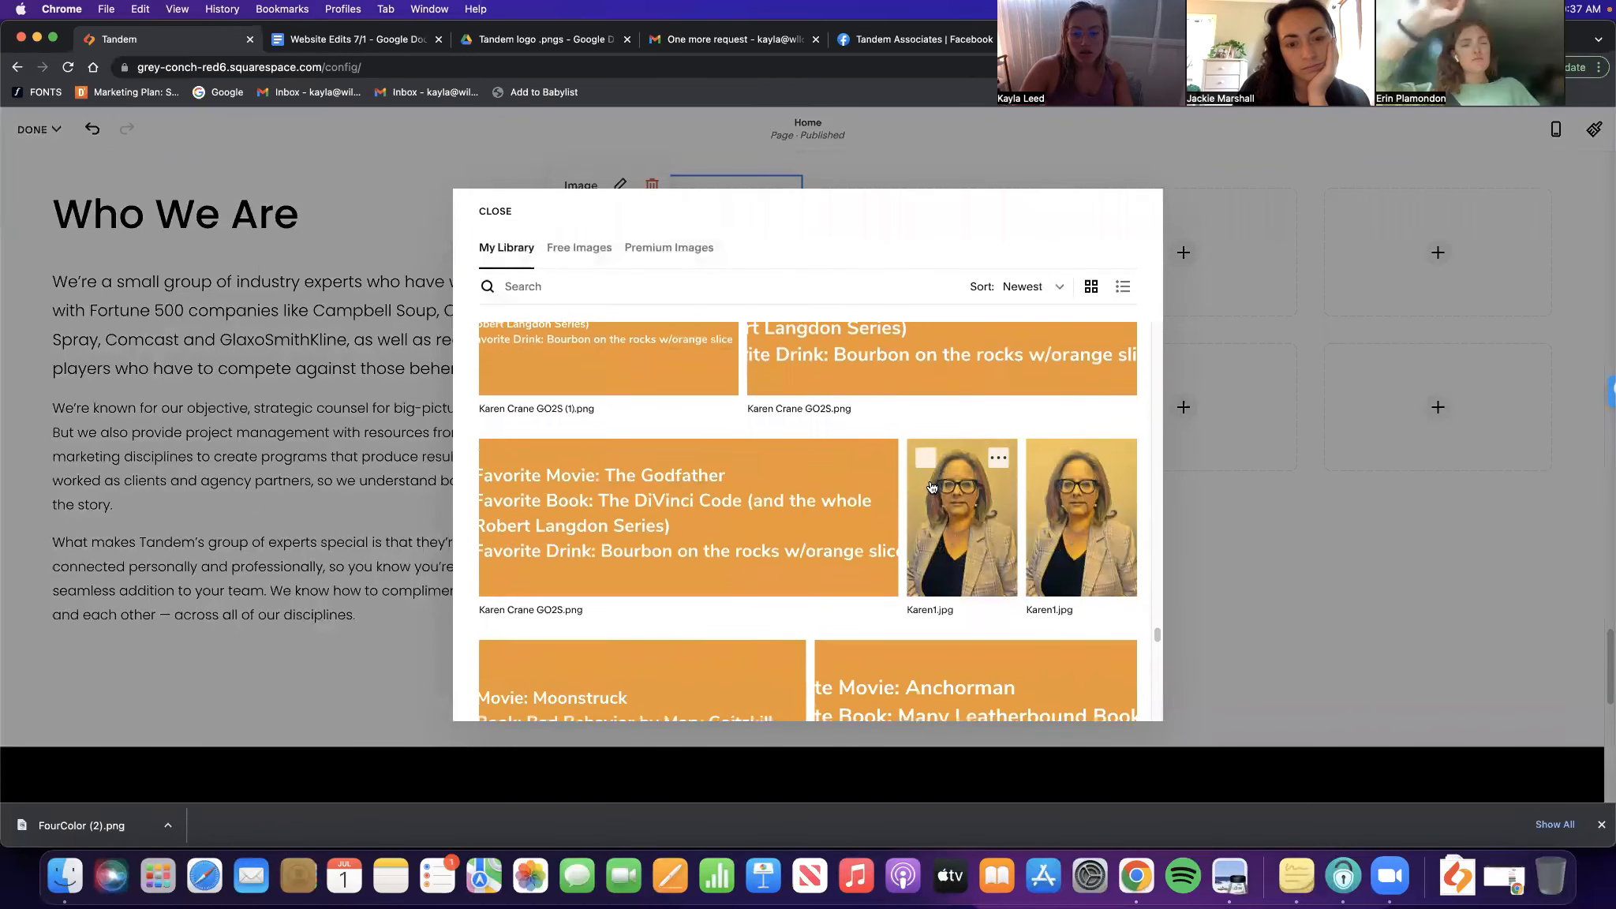
scroll(936, 487, "up", 15)
scroll(932, 488, "down", 5)
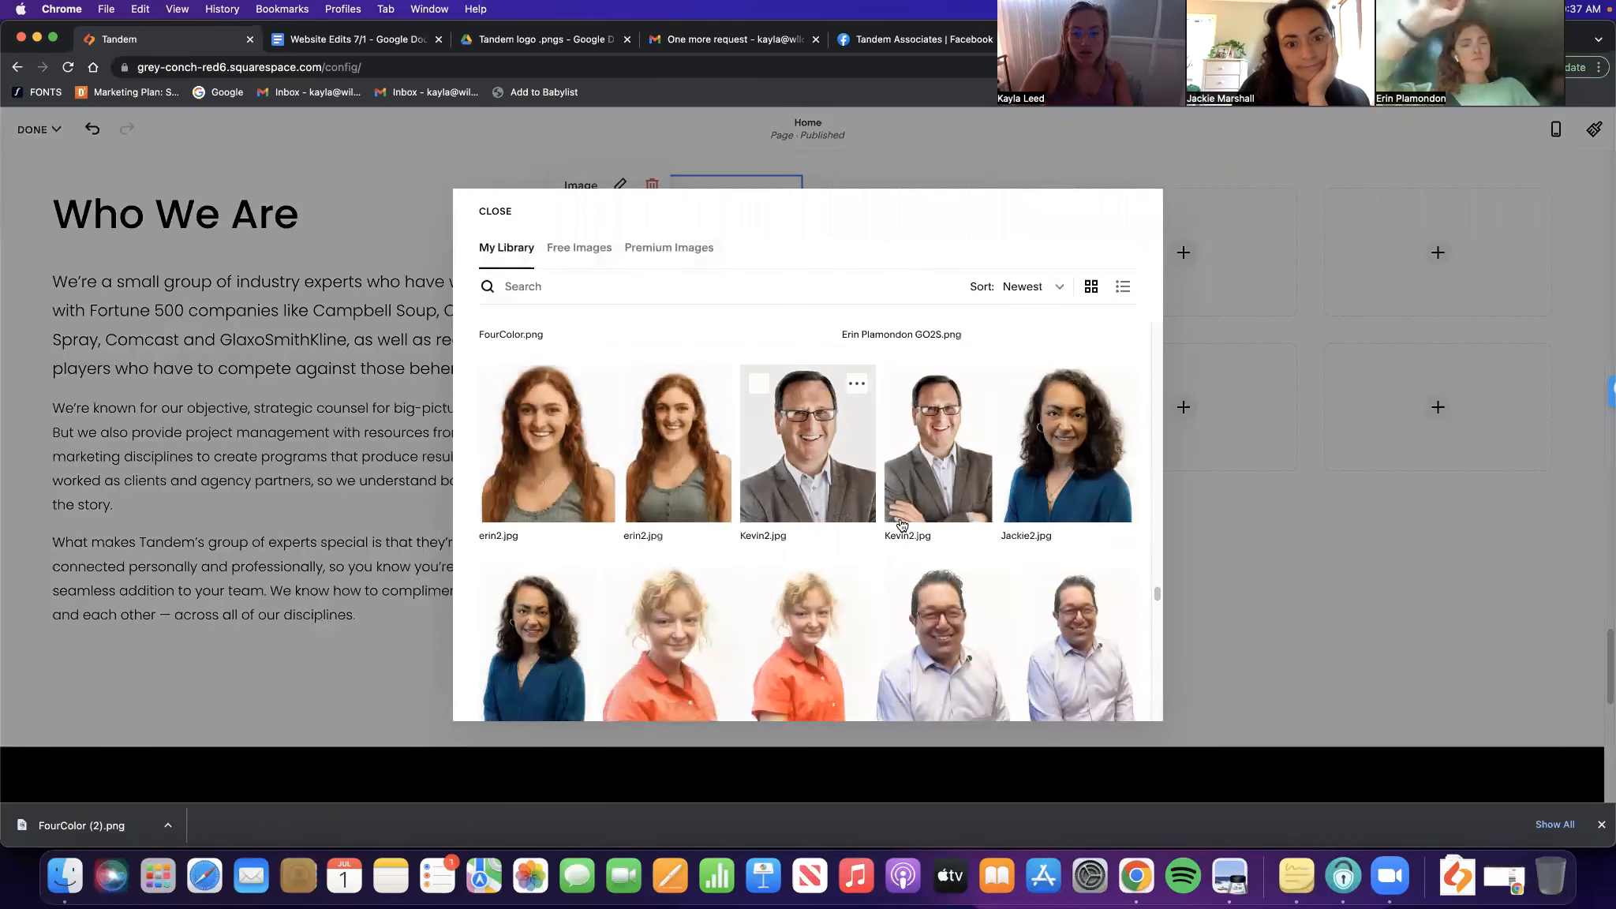
scroll(927, 505, "down", 5)
scroll(920, 528, "down", 5)
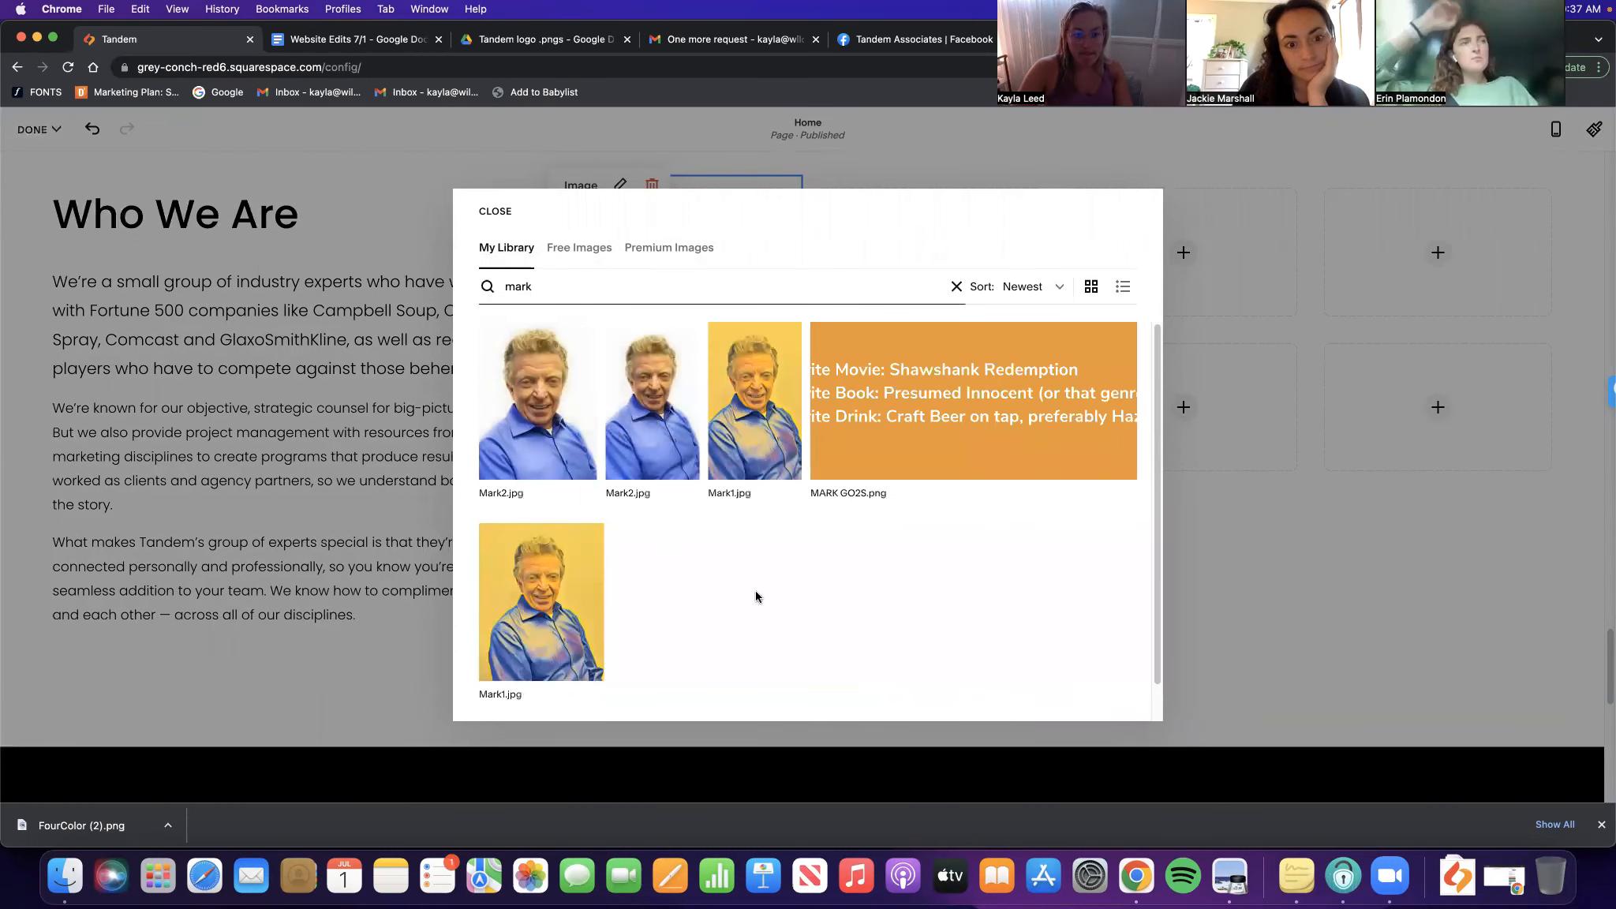
left_click(555, 409)
left_click(1113, 695)
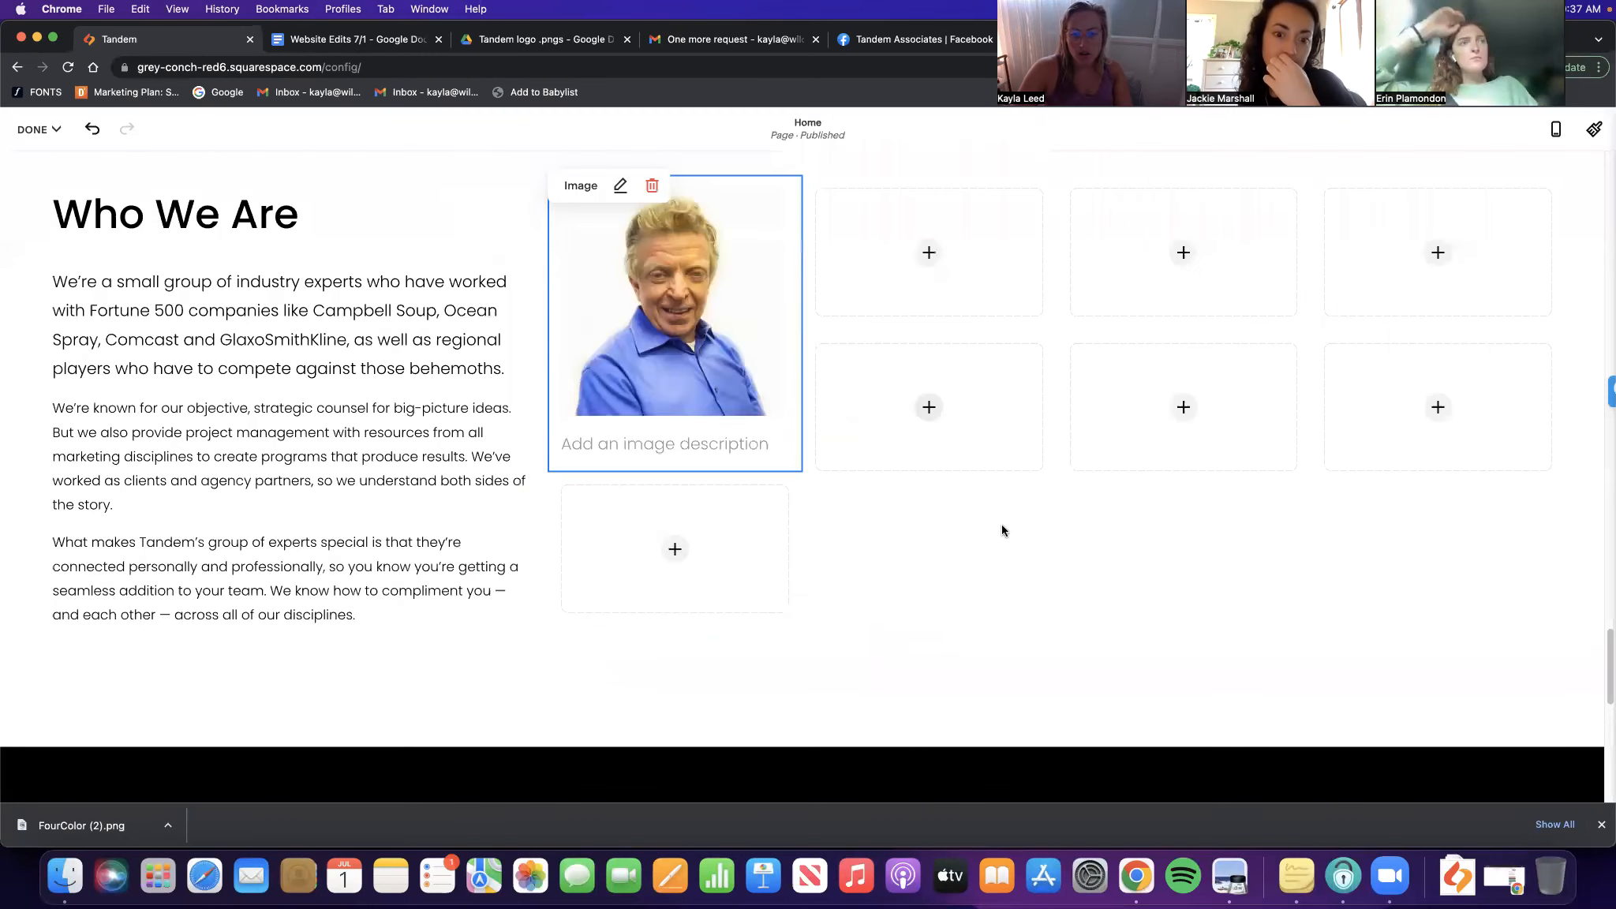
Open the Mark2.jpg headshot's link editor, try the bios page, and leave the link empty
left_click(621, 184)
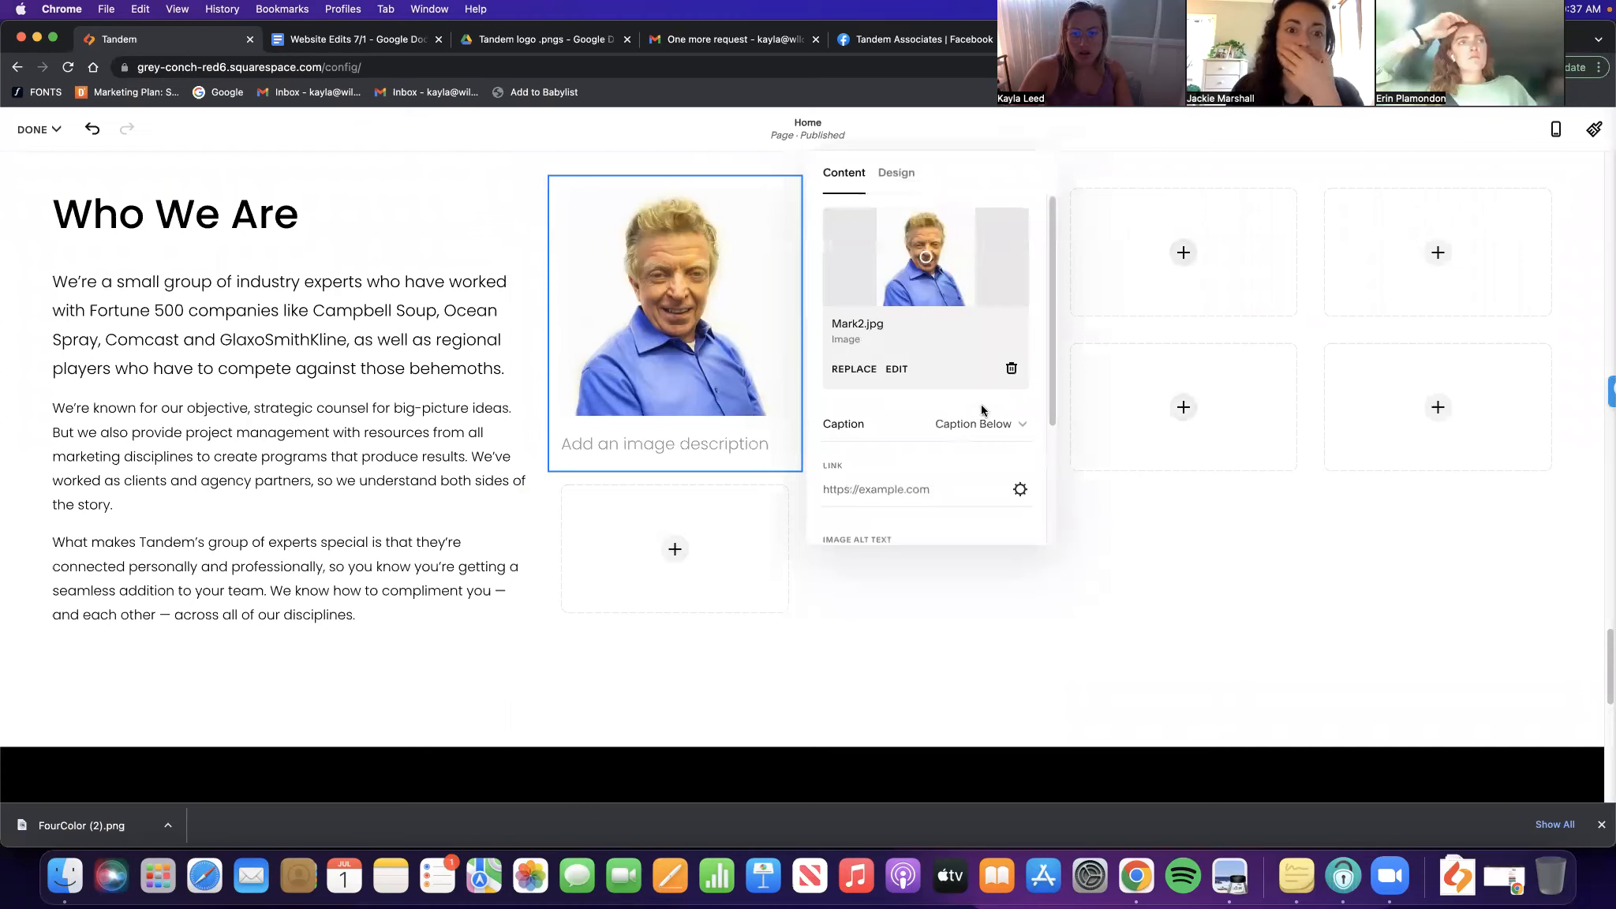
type("/ma")
key("BackSpace")
key("BackSpace")
key("BackSpace")
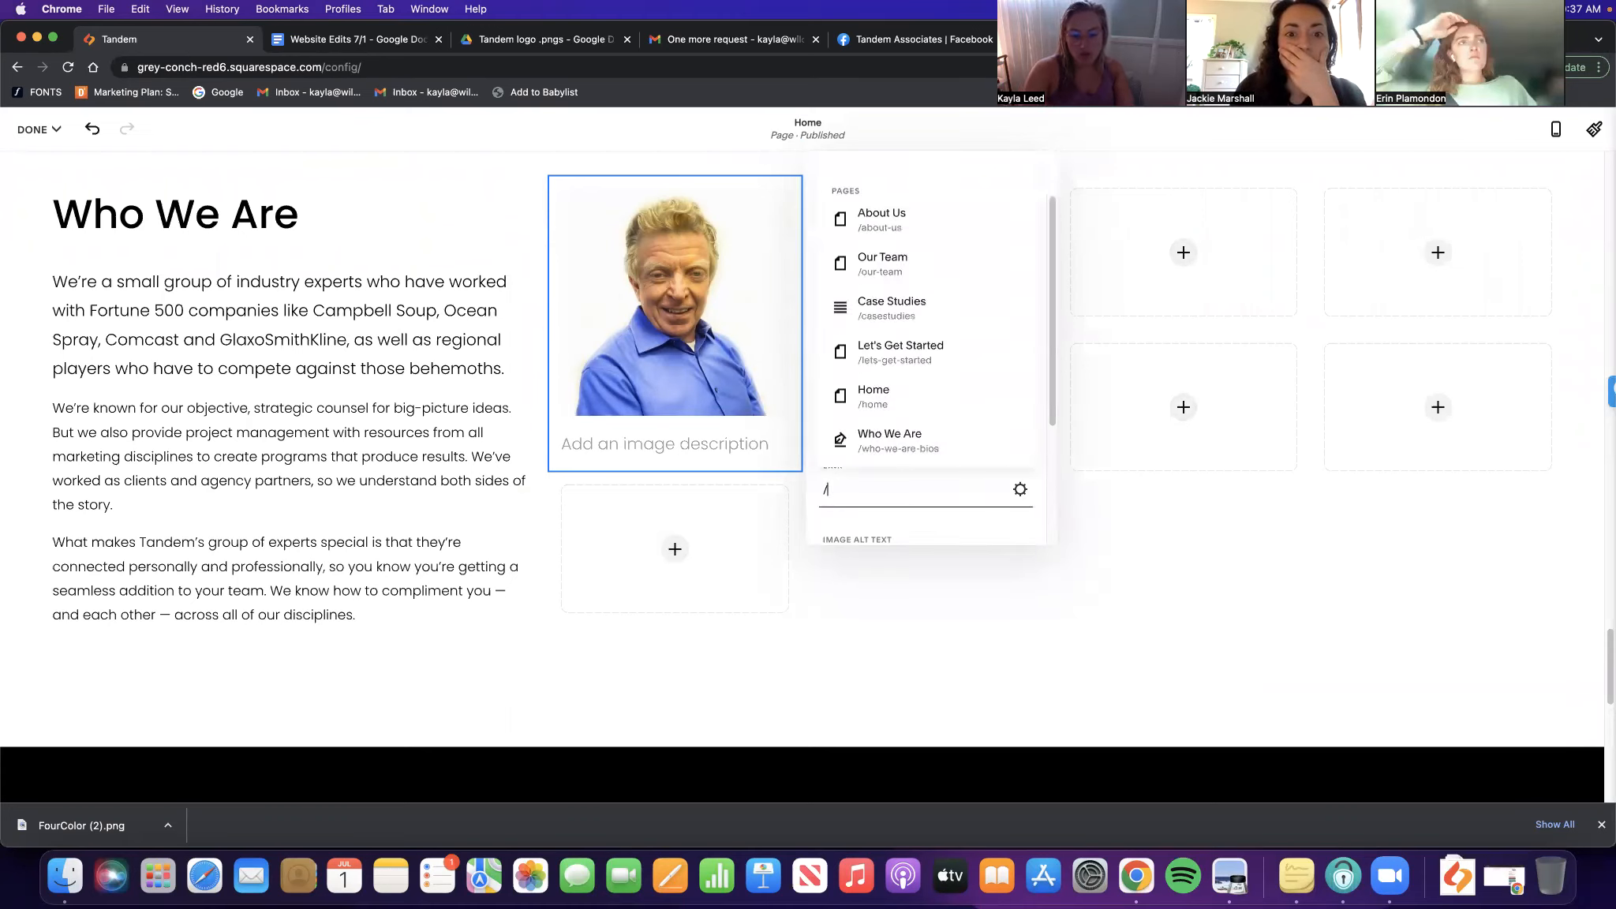
left_click(1020, 489)
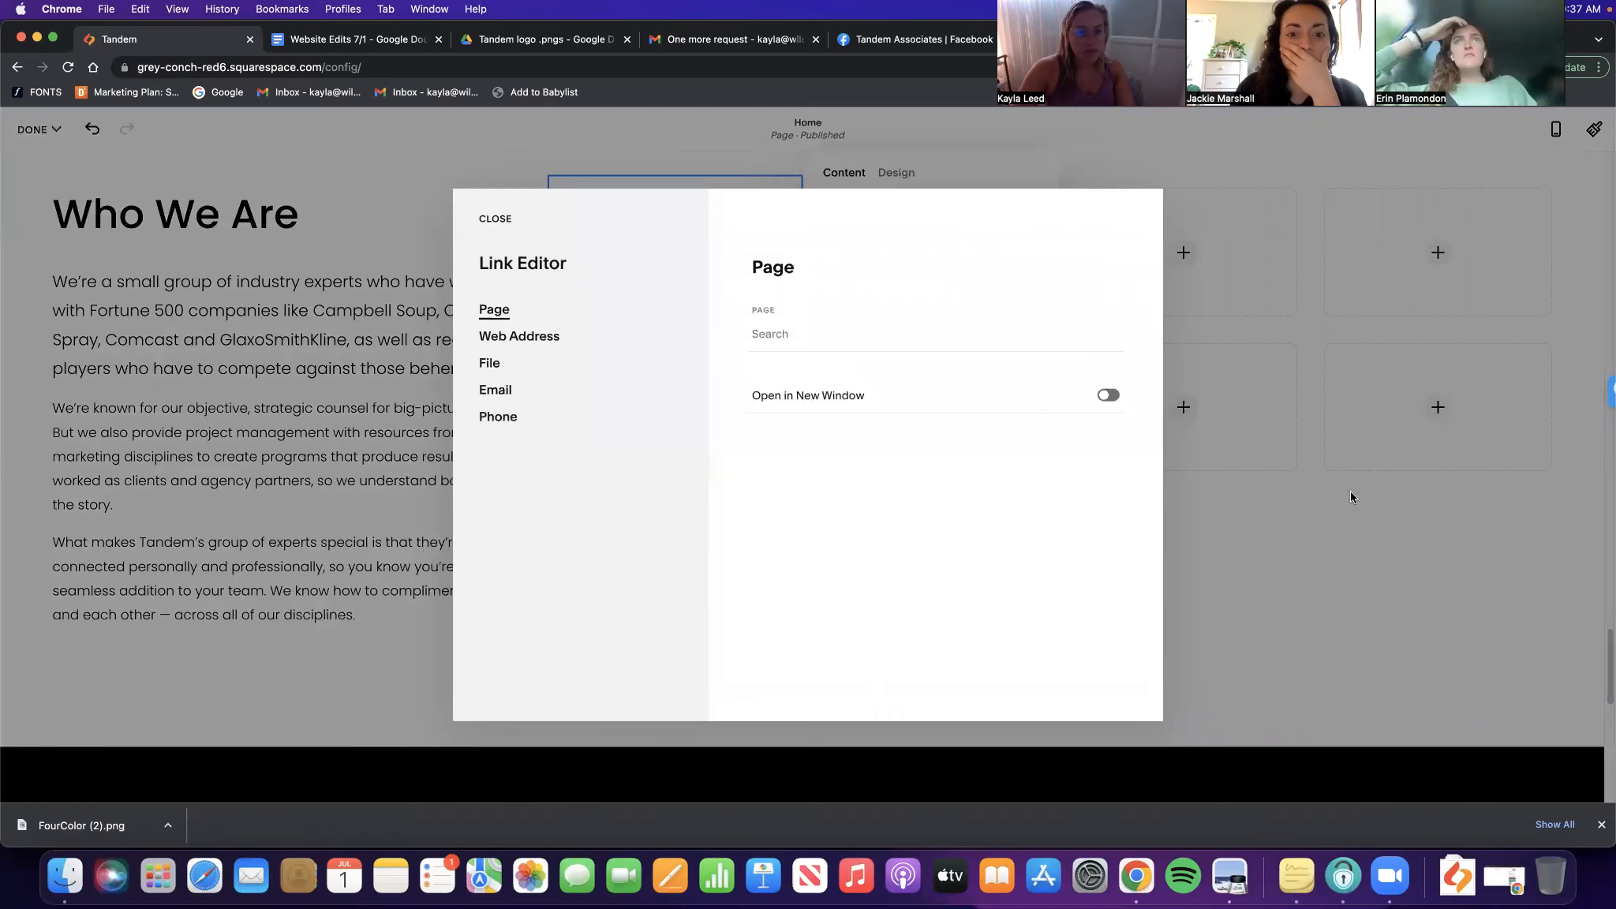
left_click(490, 366)
left_click(781, 339)
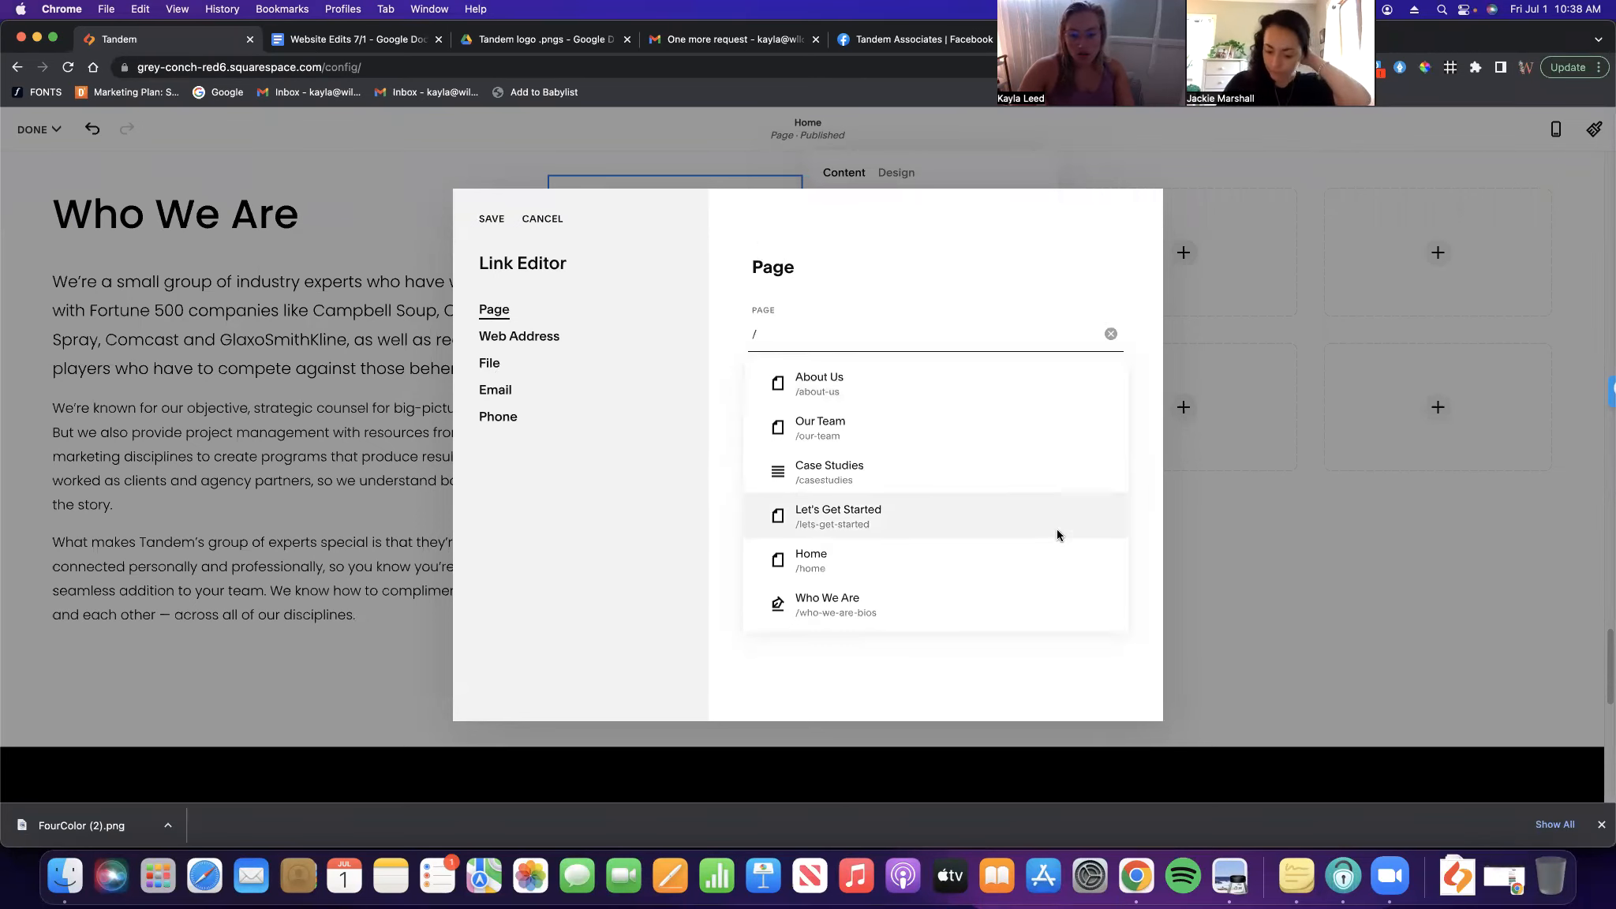
left_click(876, 607)
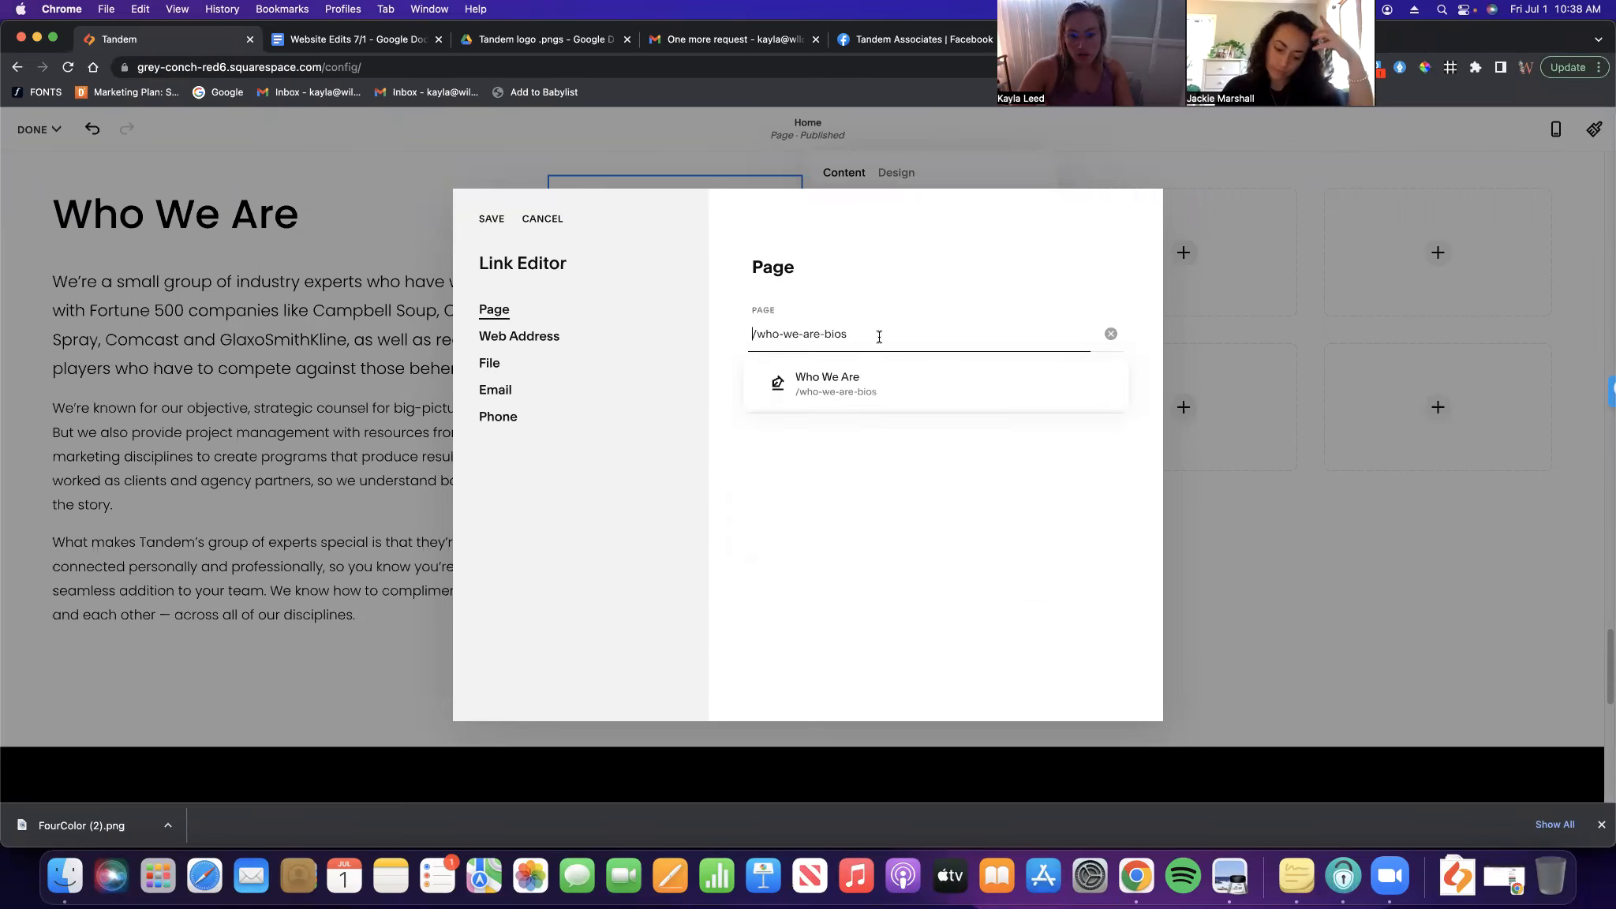
left_click(1108, 335)
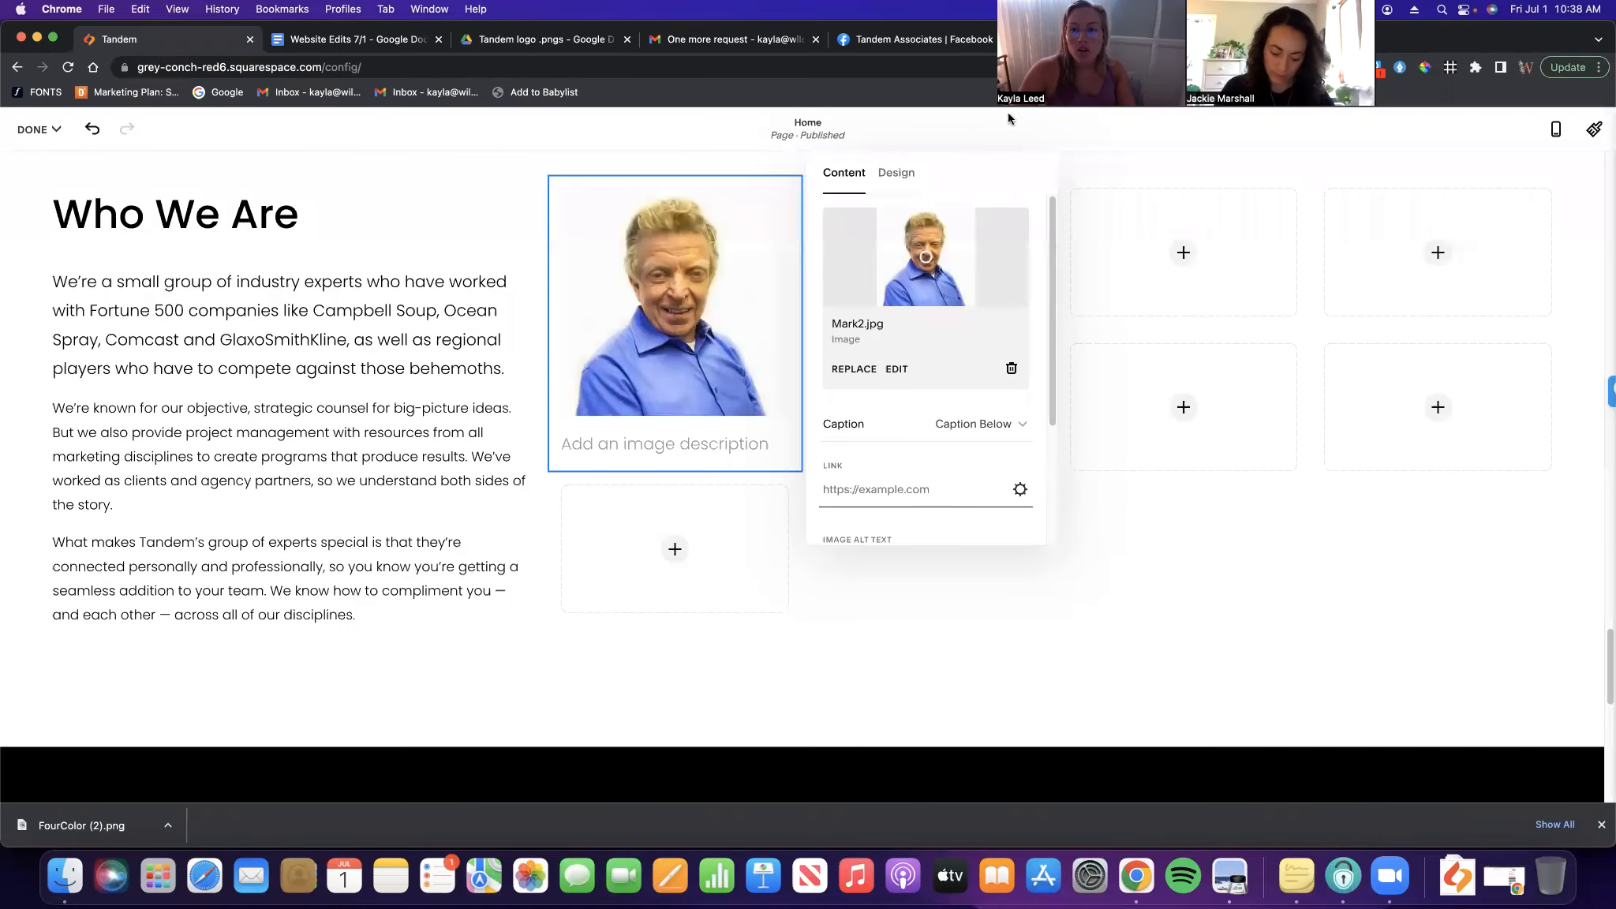
Open tandemassociates.com in a new tab and copy the president's bio page URL via Our Team
key("super+t")
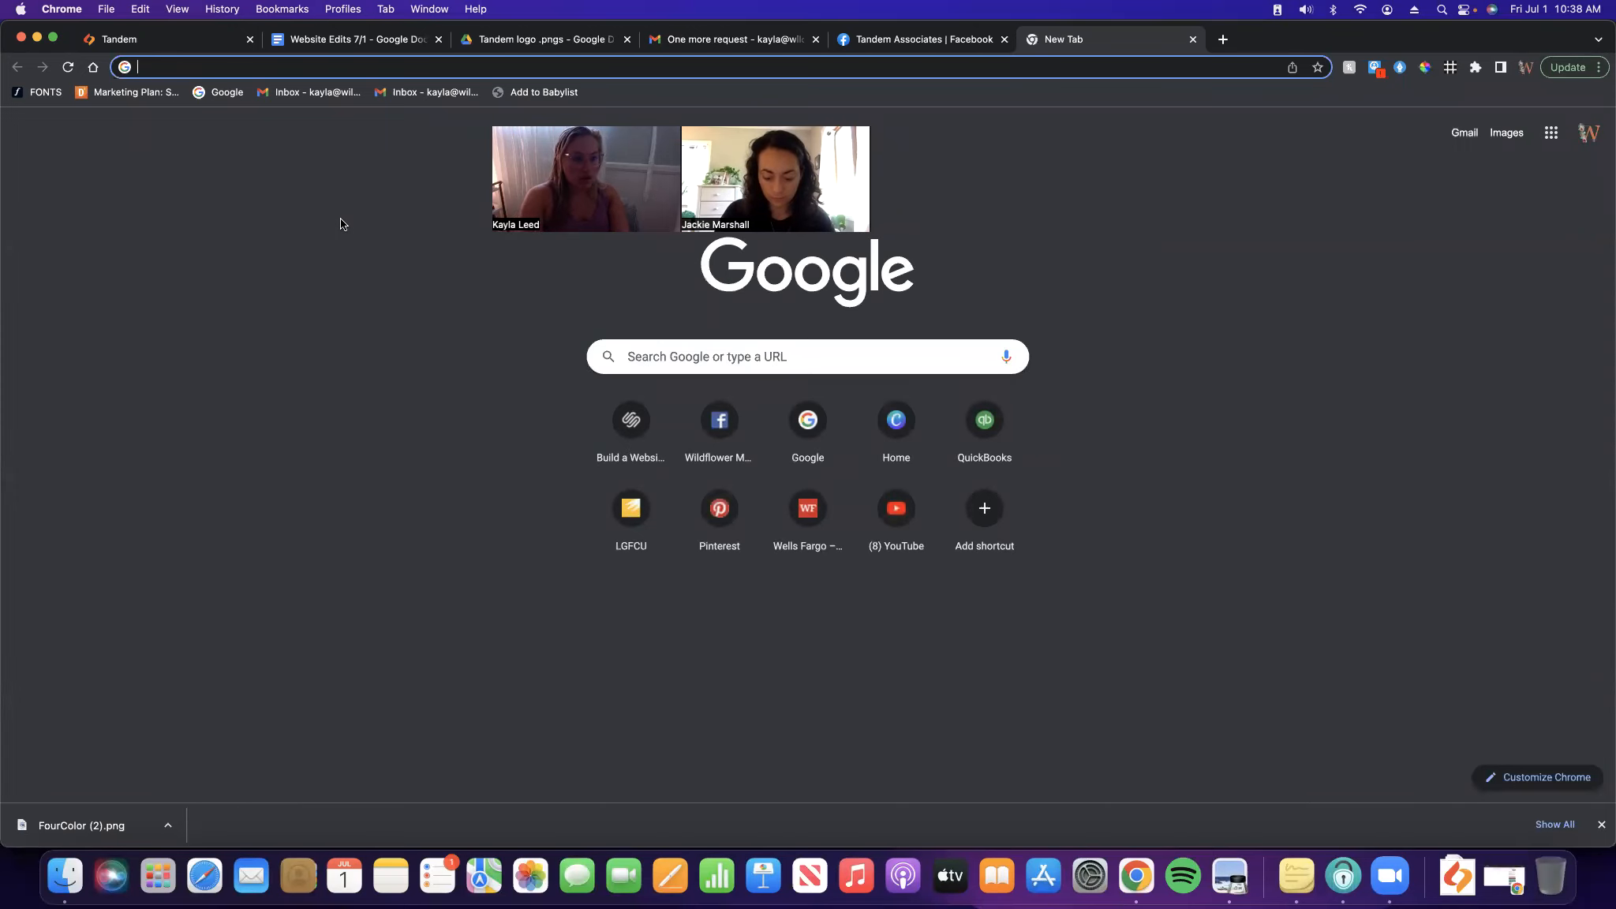
type("tande")
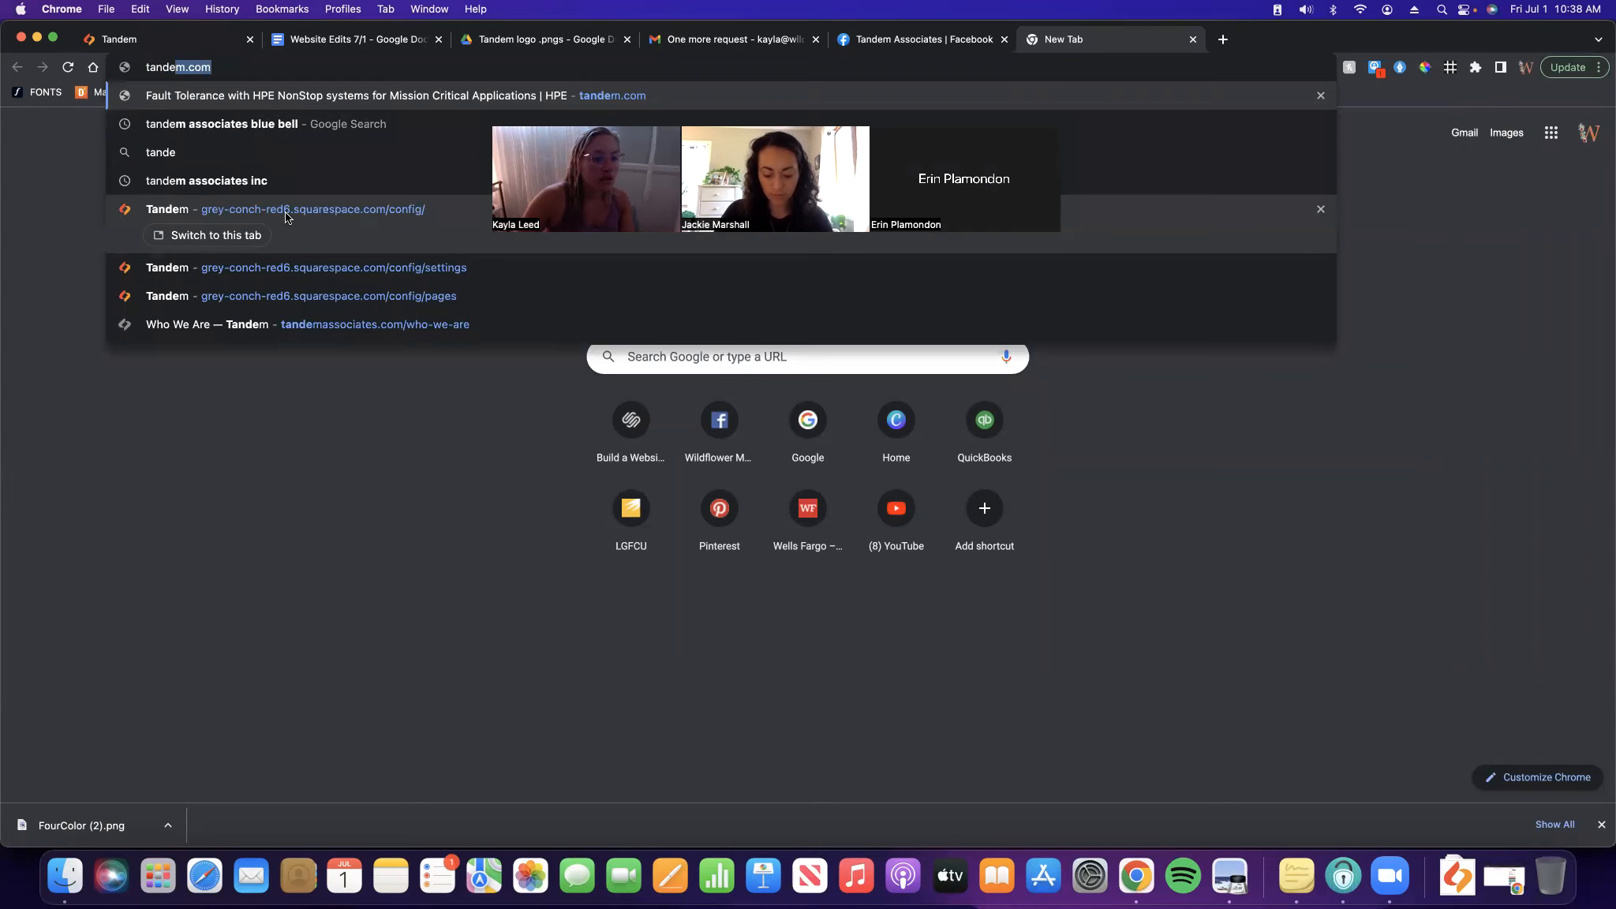
type("mass")
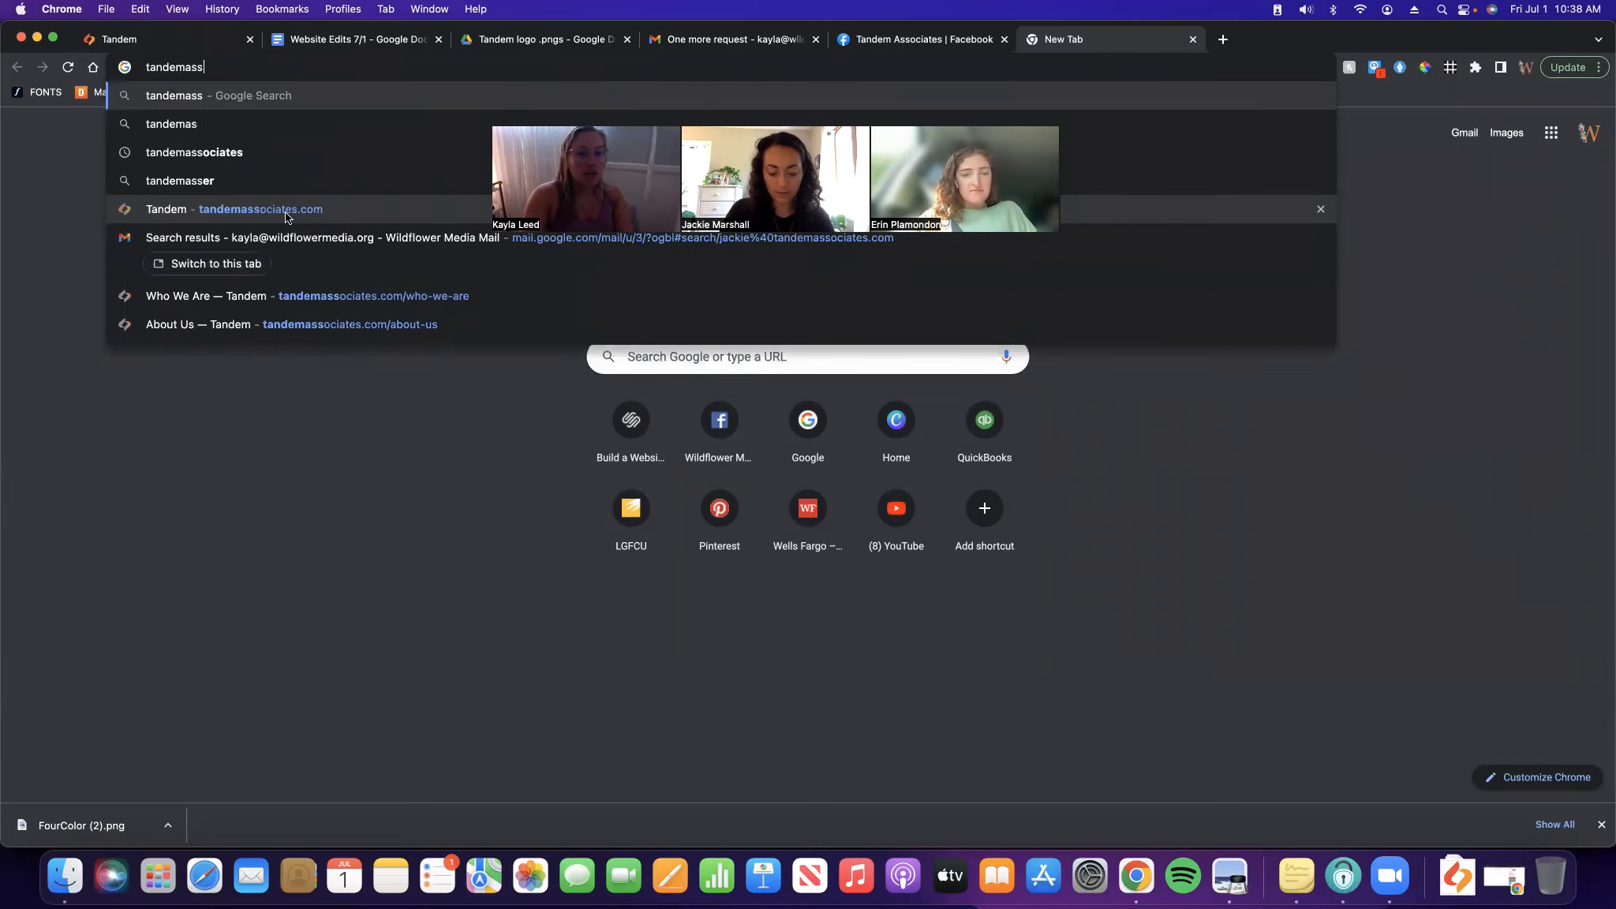
key("Return")
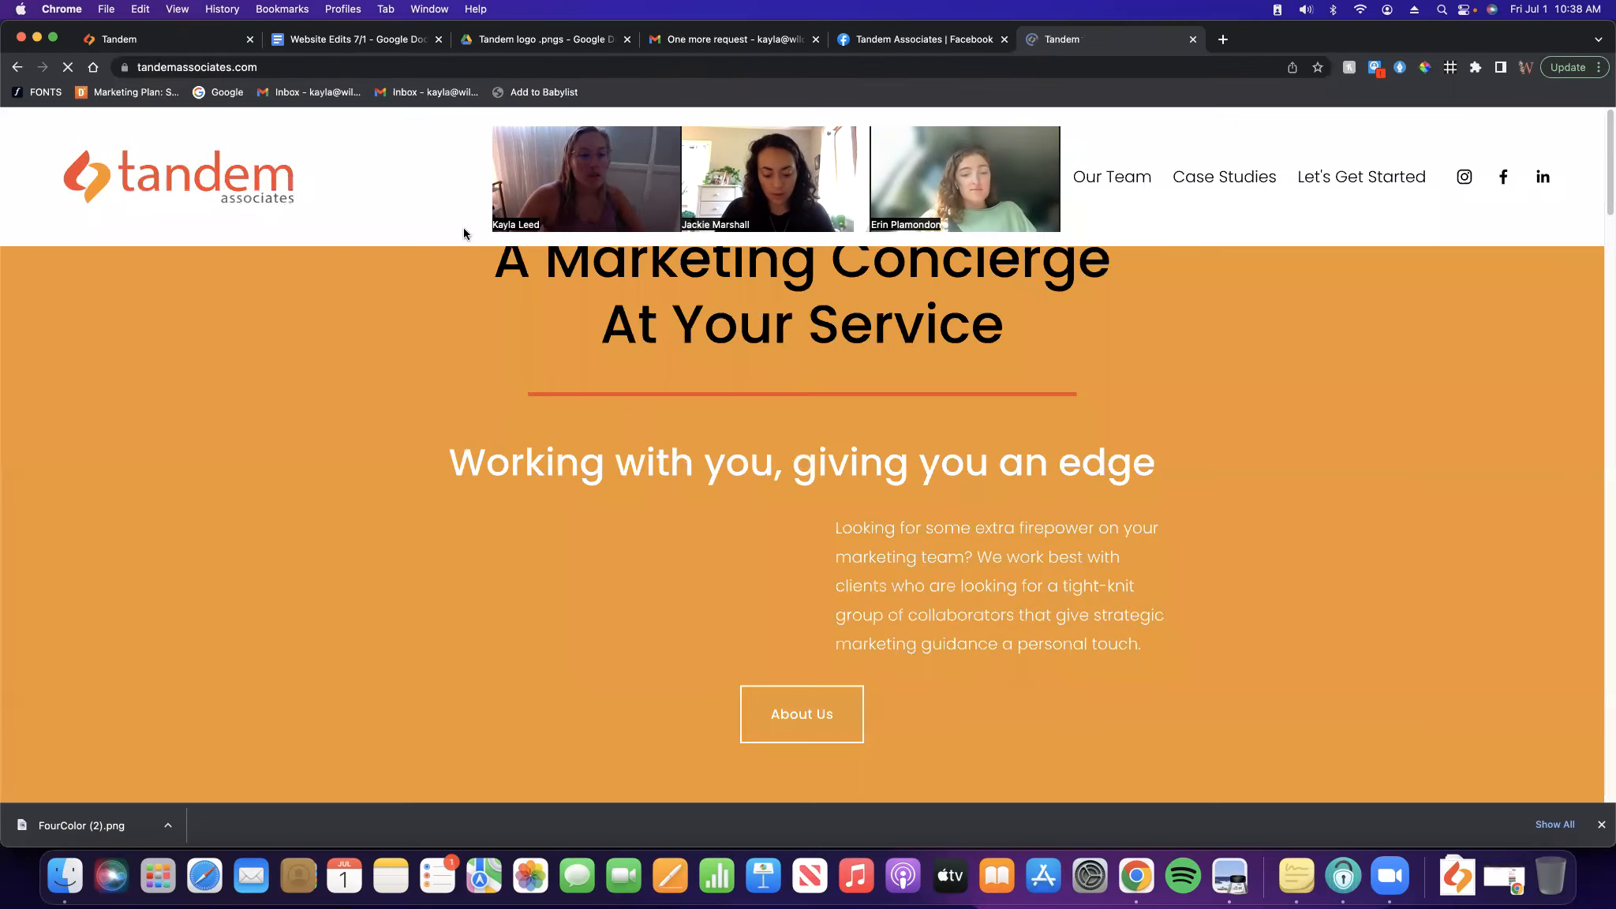
left_click(1149, 178)
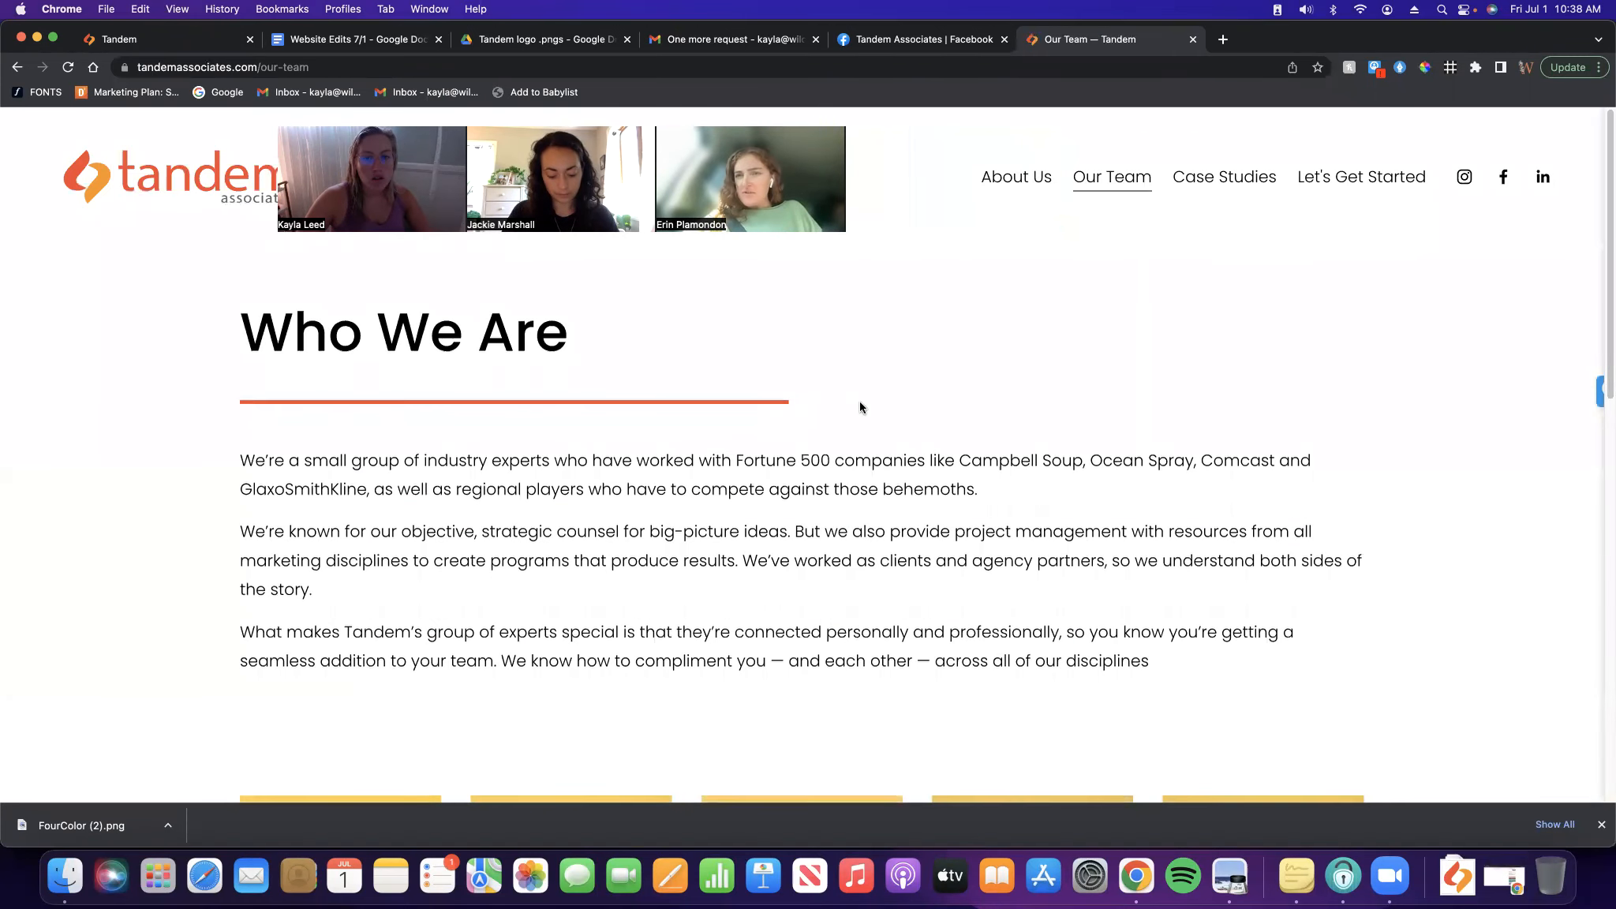
scroll(863, 404, "down", 6)
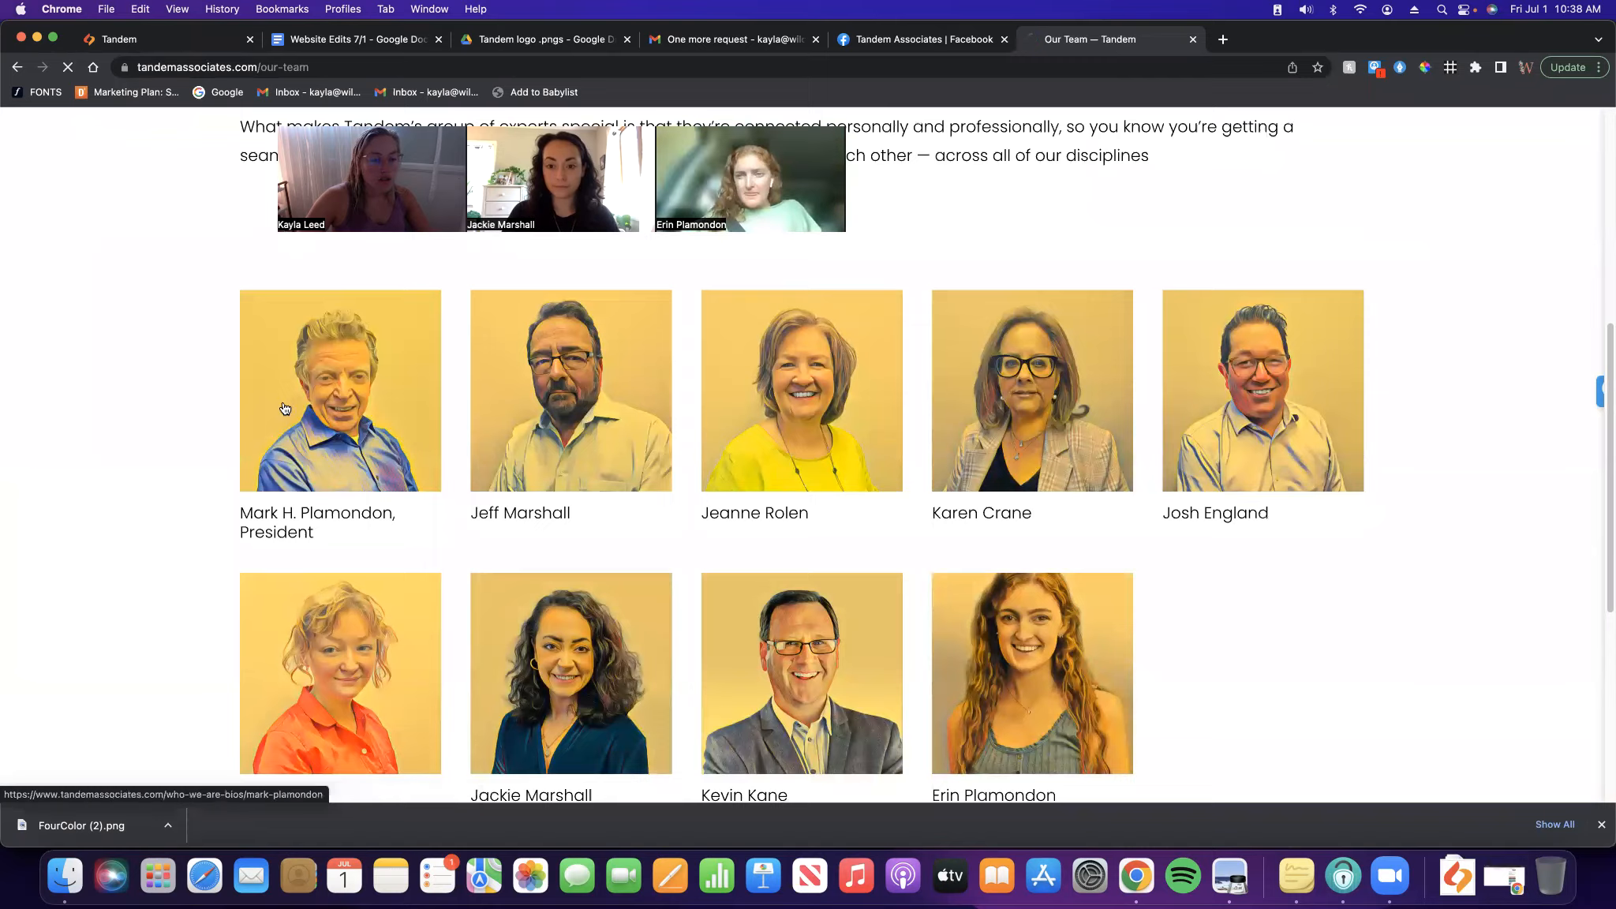
left_click(330, 424)
scroll(1178, 430, "down", 6)
scroll(1114, 440, "up", 10)
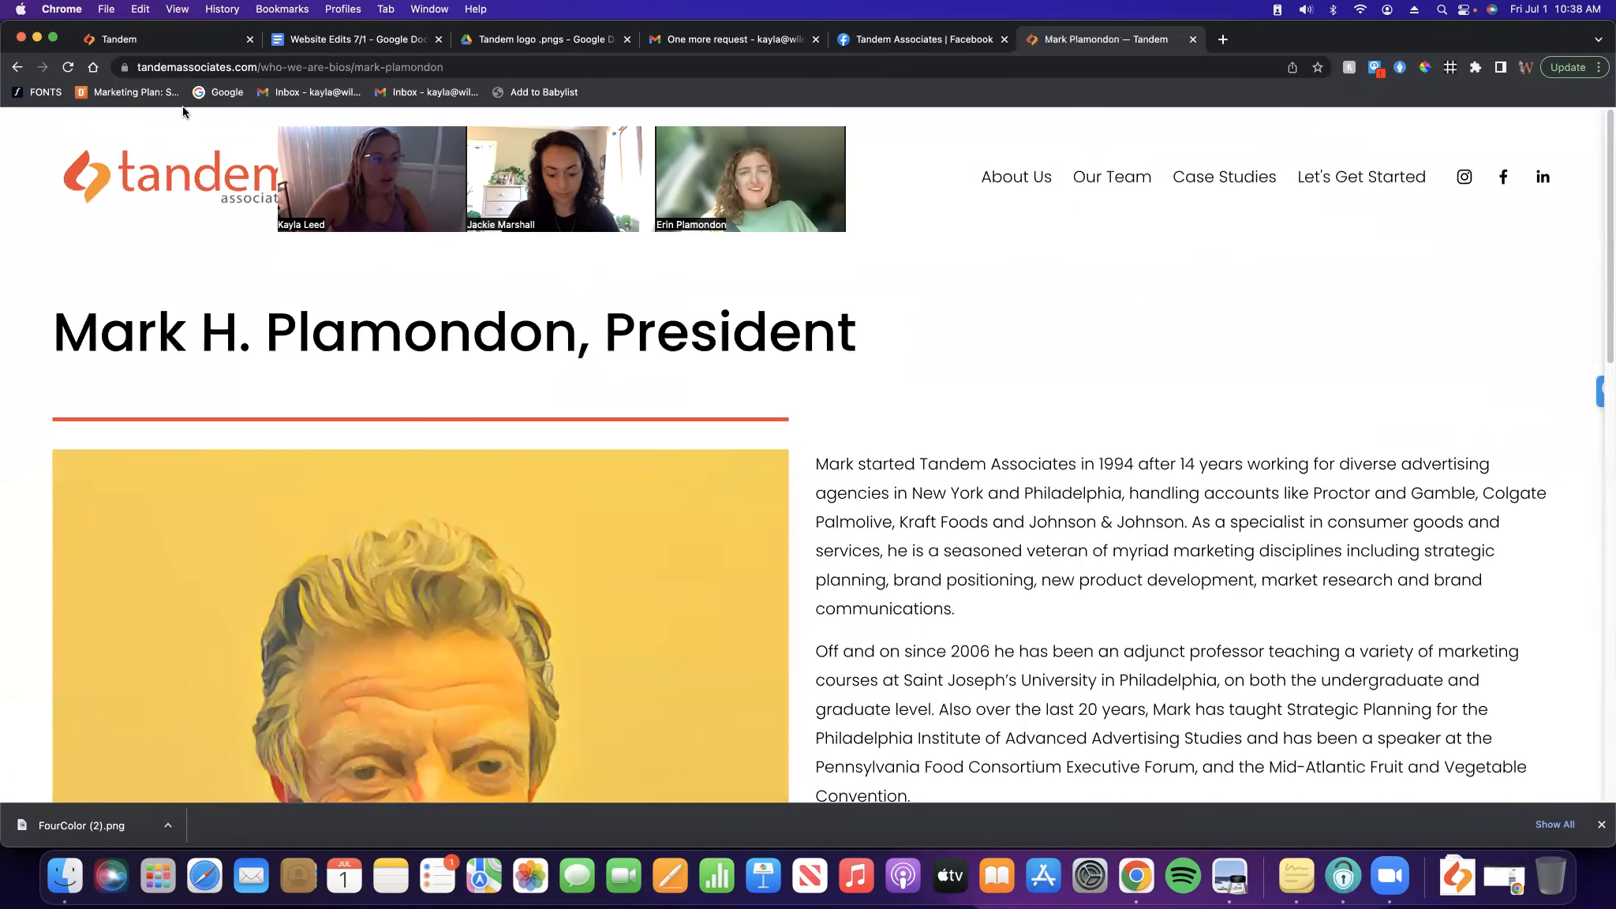
left_click(233, 65)
key("super+c")
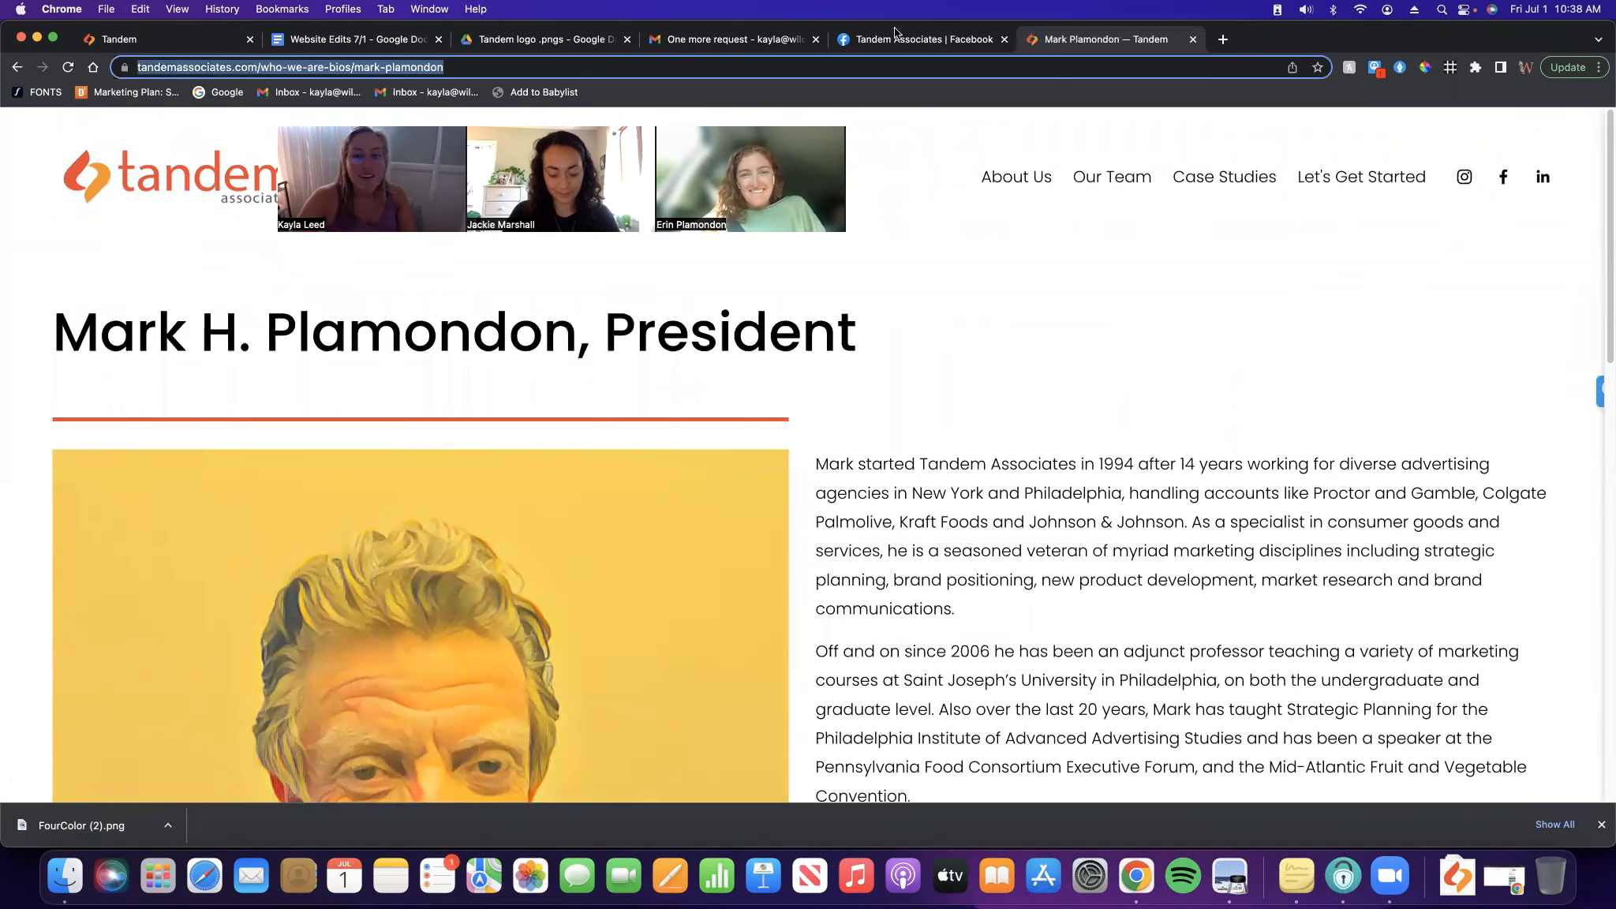
Link the Mark2.jpg headshot to the copied president's bio URL, opening in a new window
left_click(236, 43)
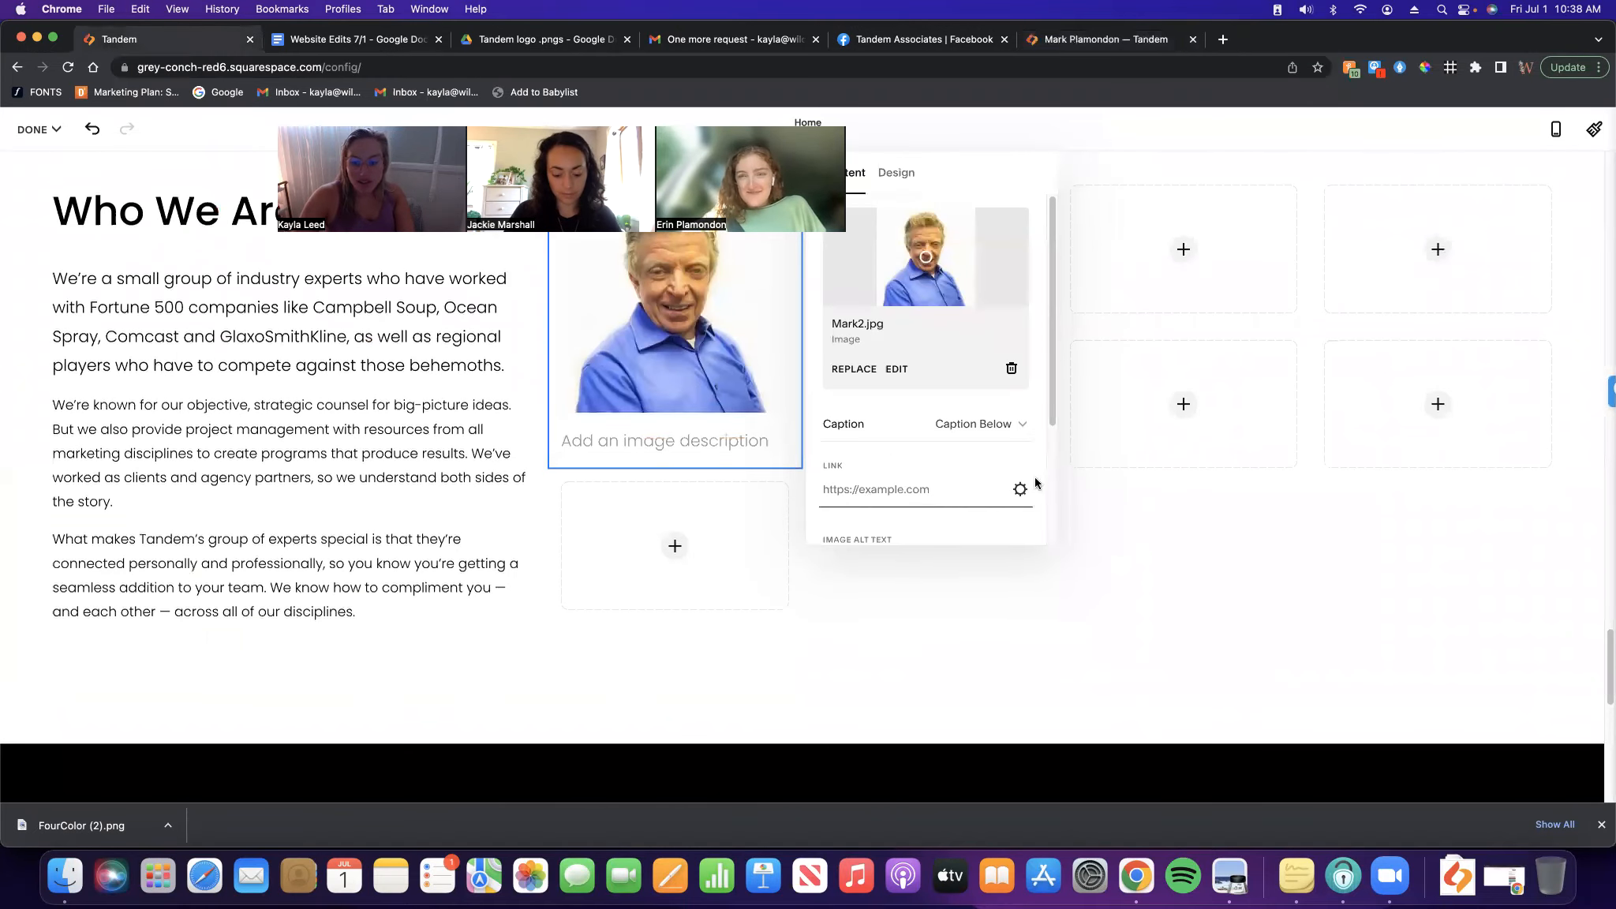
left_click(857, 489)
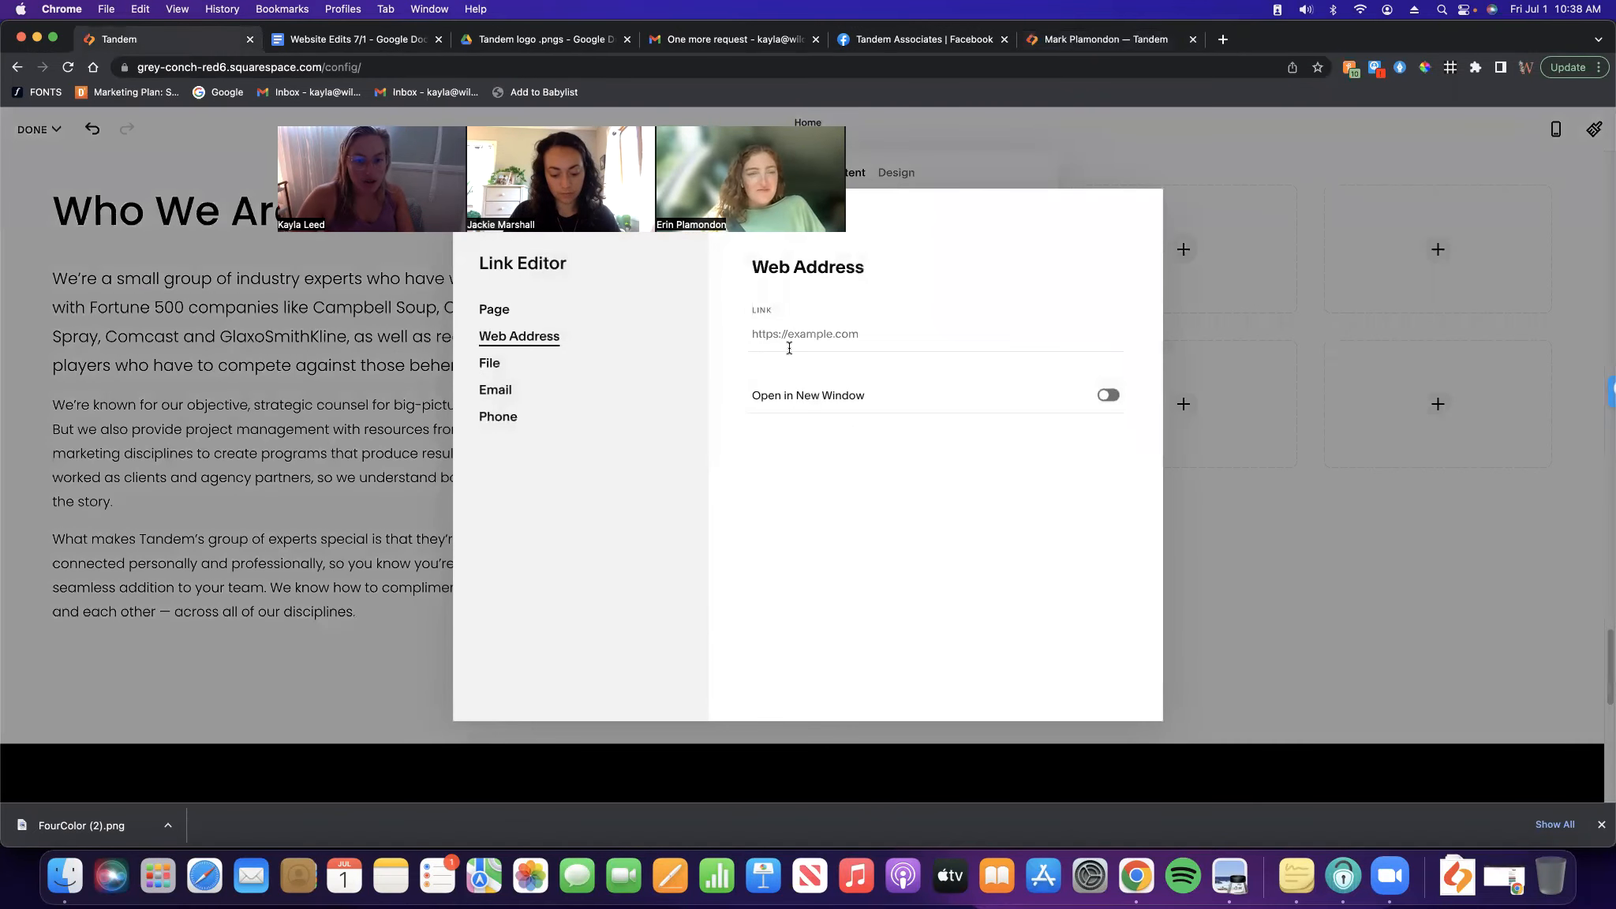
left_click(822, 336)
key("super+v")
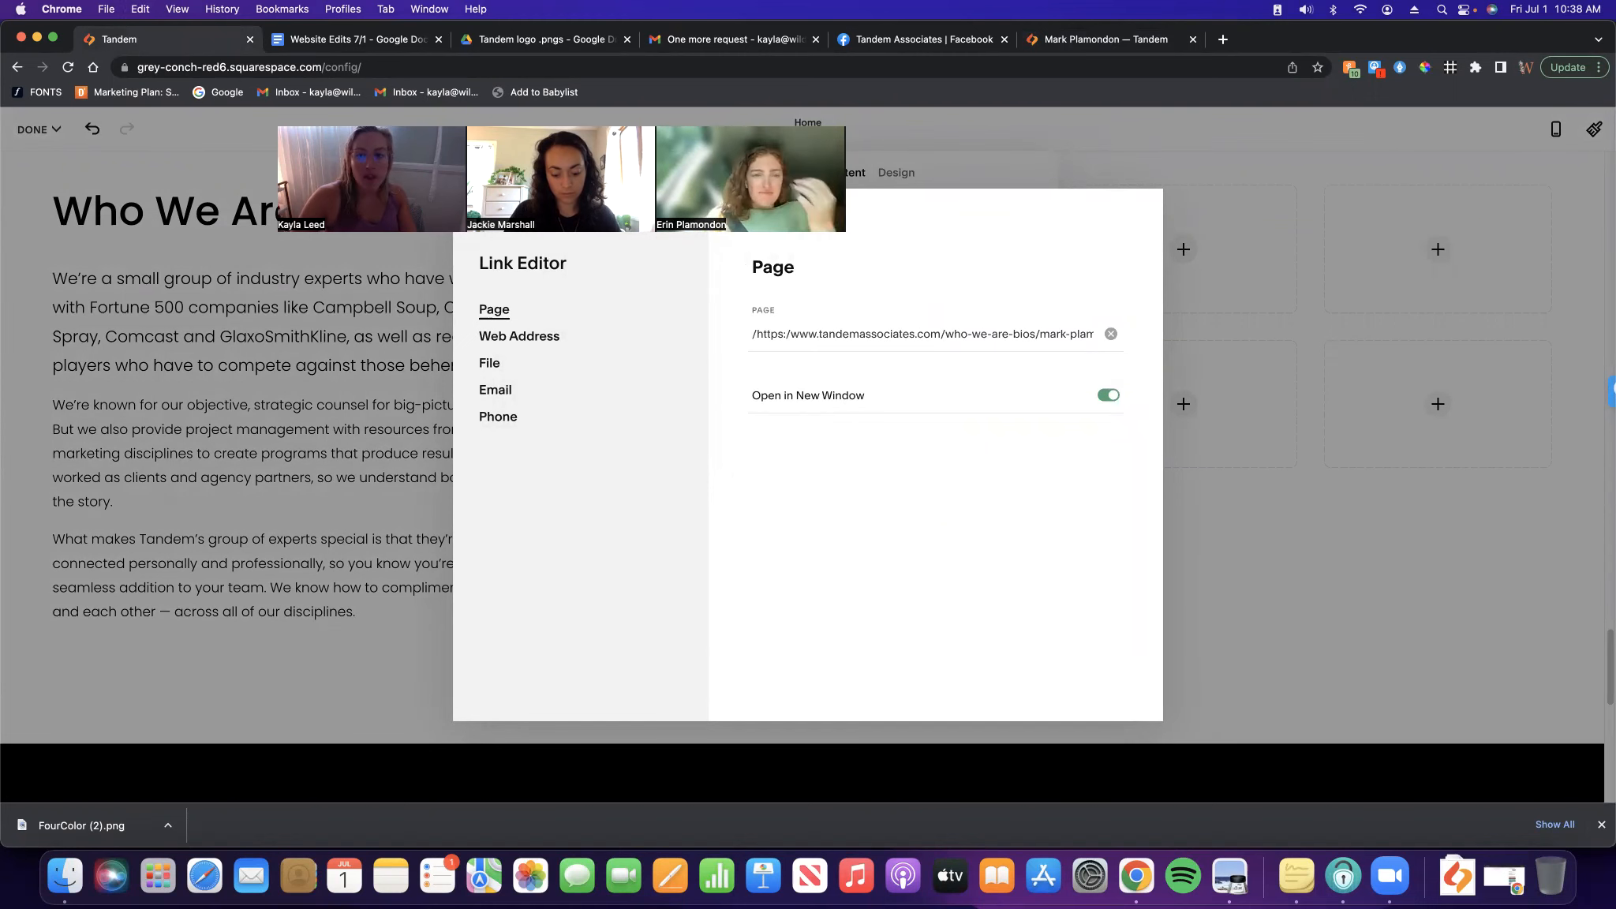
left_click(487, 220)
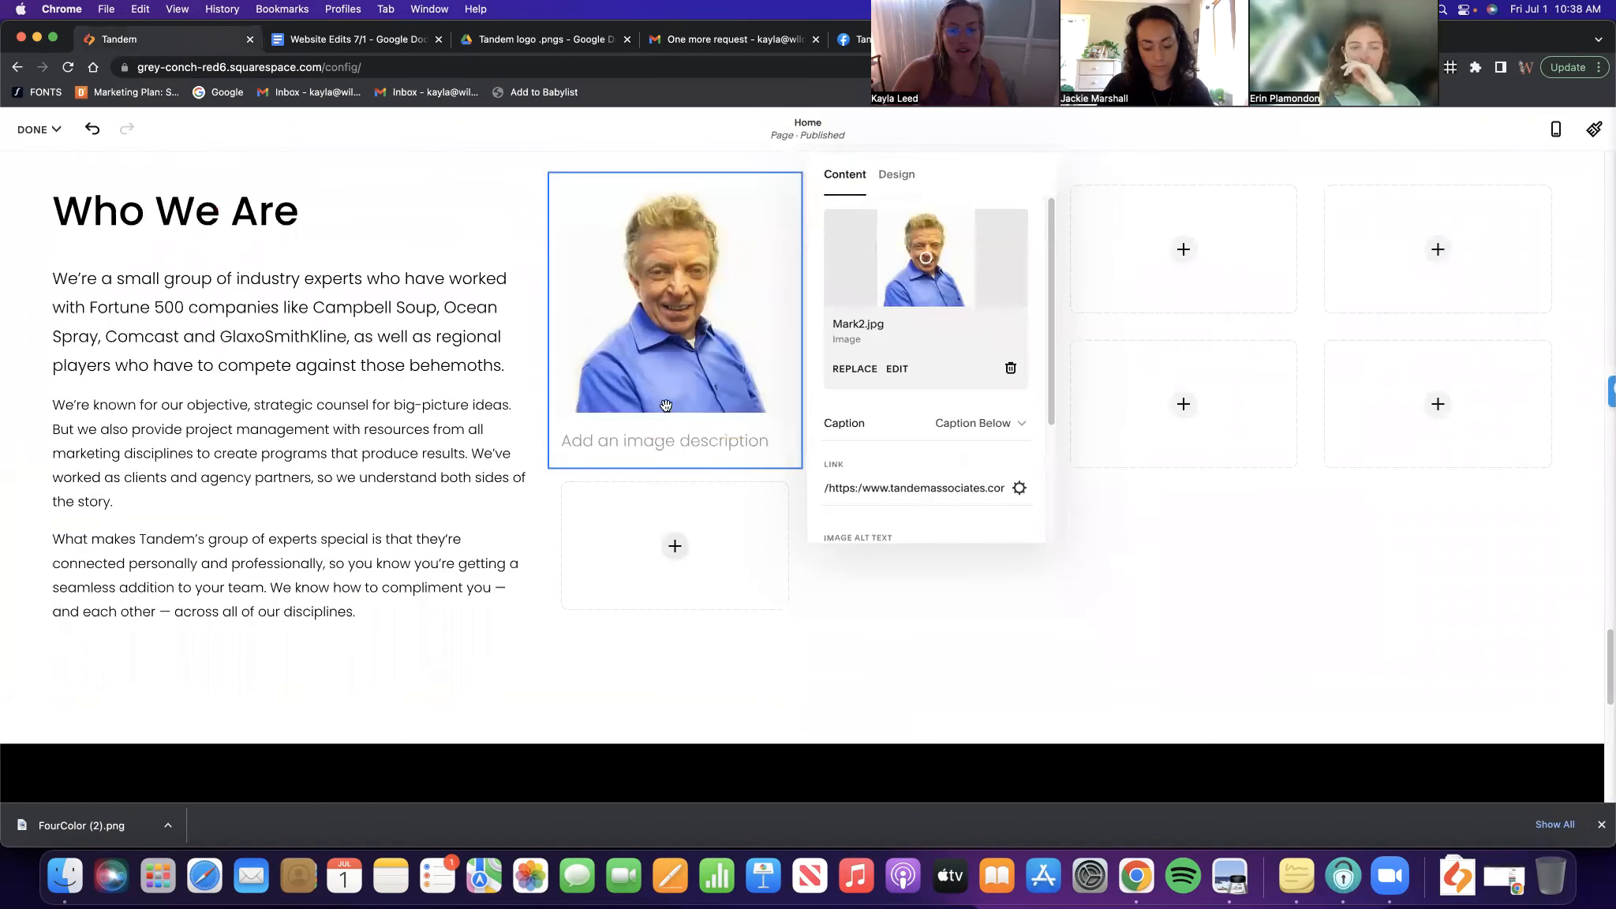
left_click(885, 577)
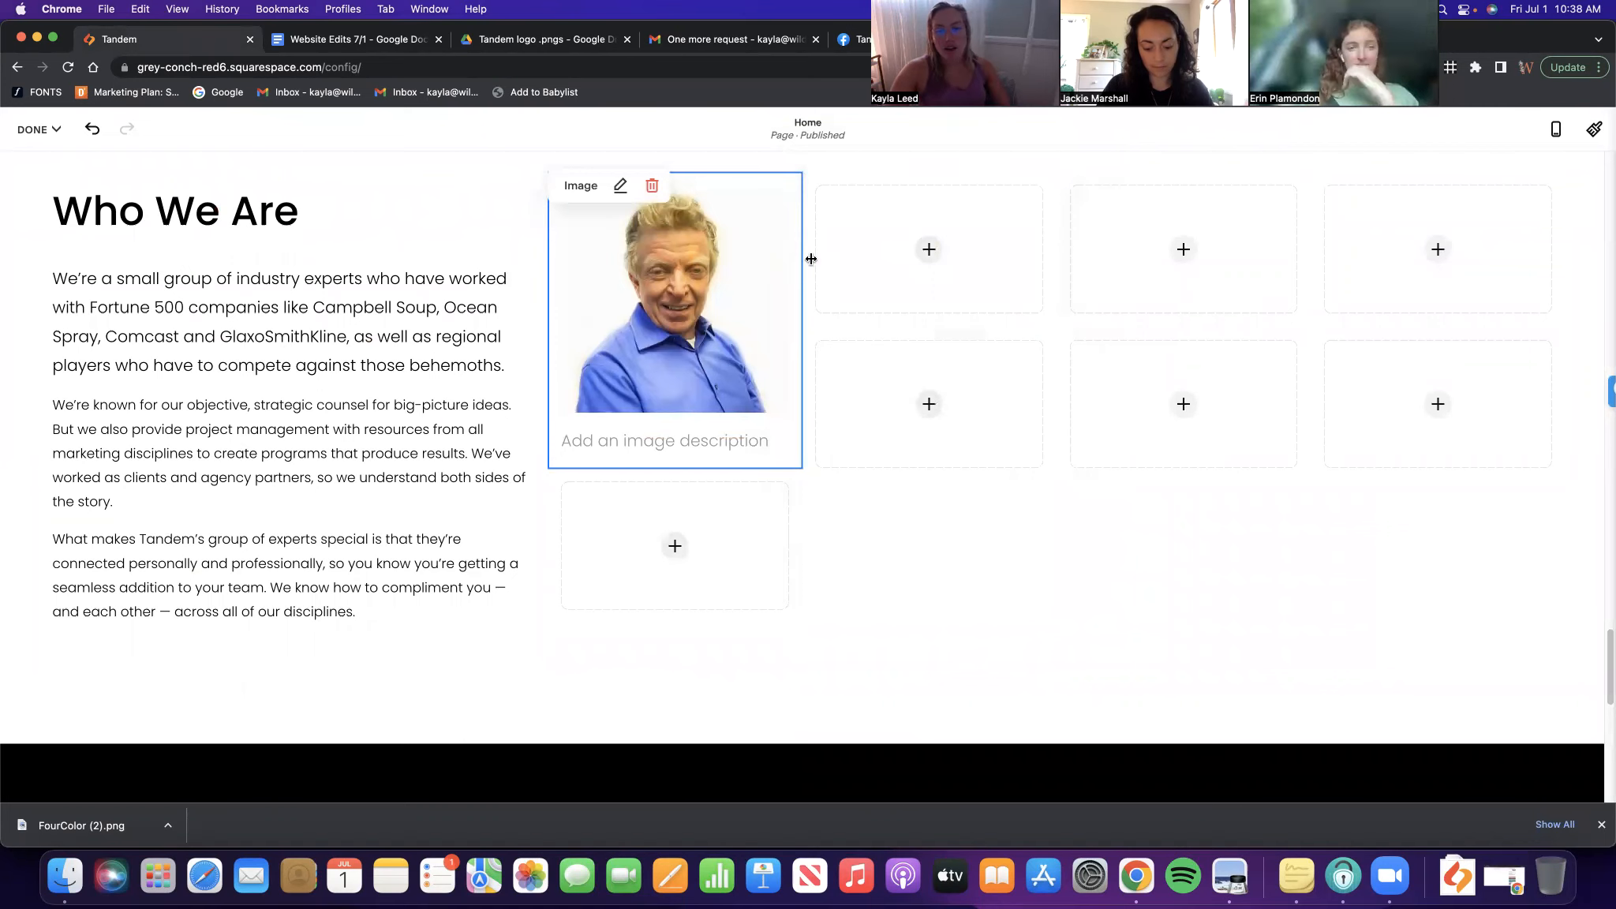
left_click(866, 234)
Add erin2.jpg, the red-haired woman's headshot, from the library to the second slot
left_click(880, 283)
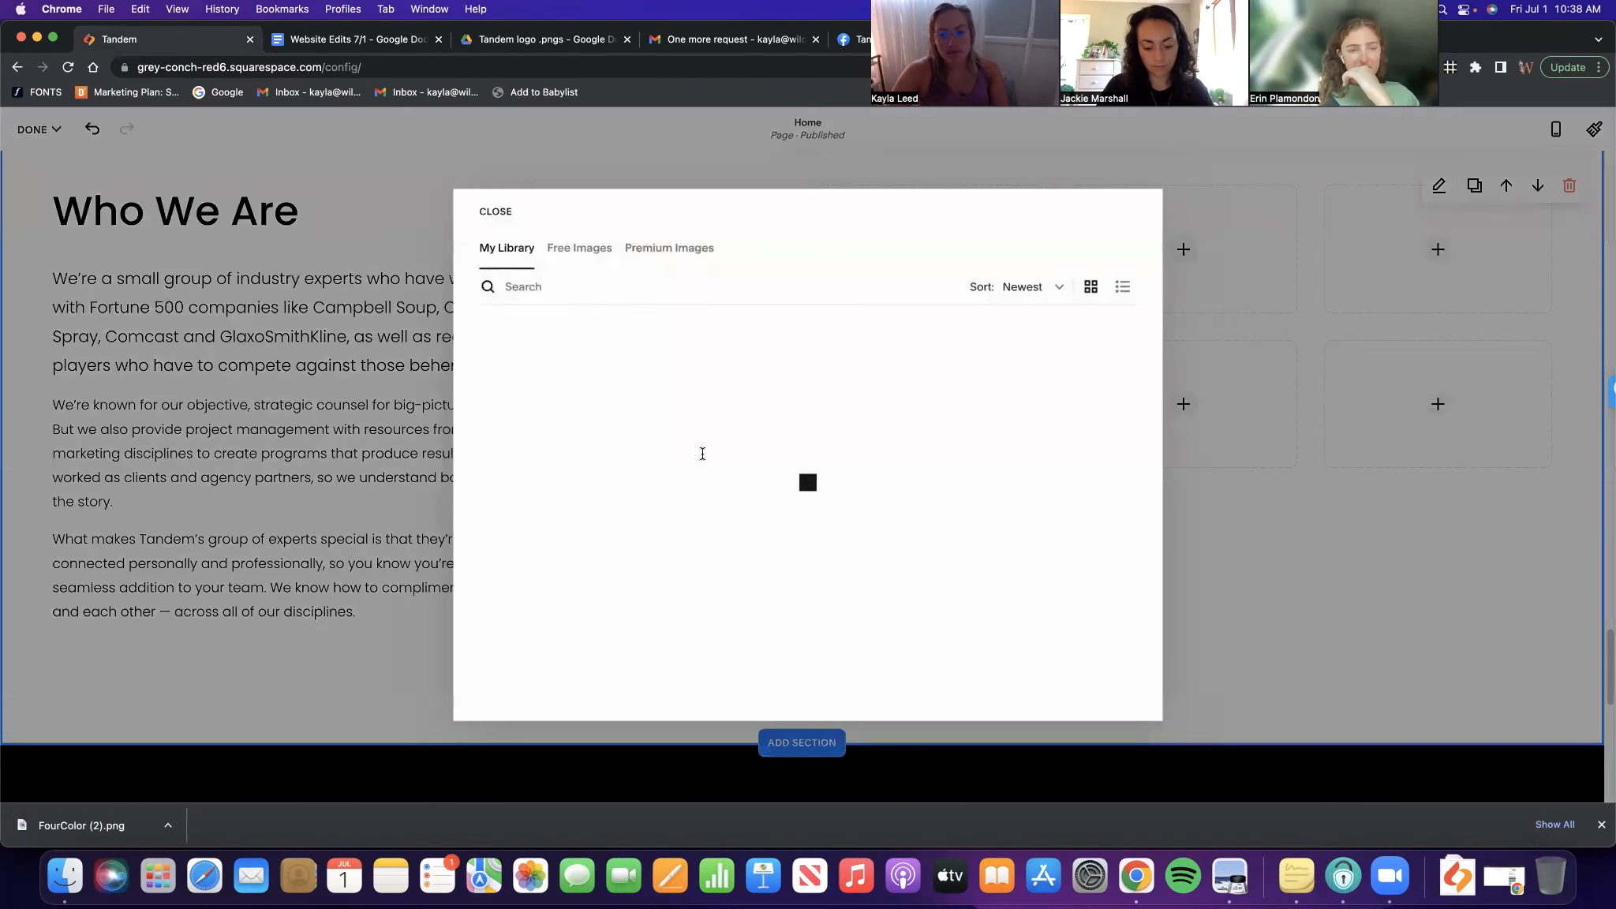
scroll(840, 480, "down", 15)
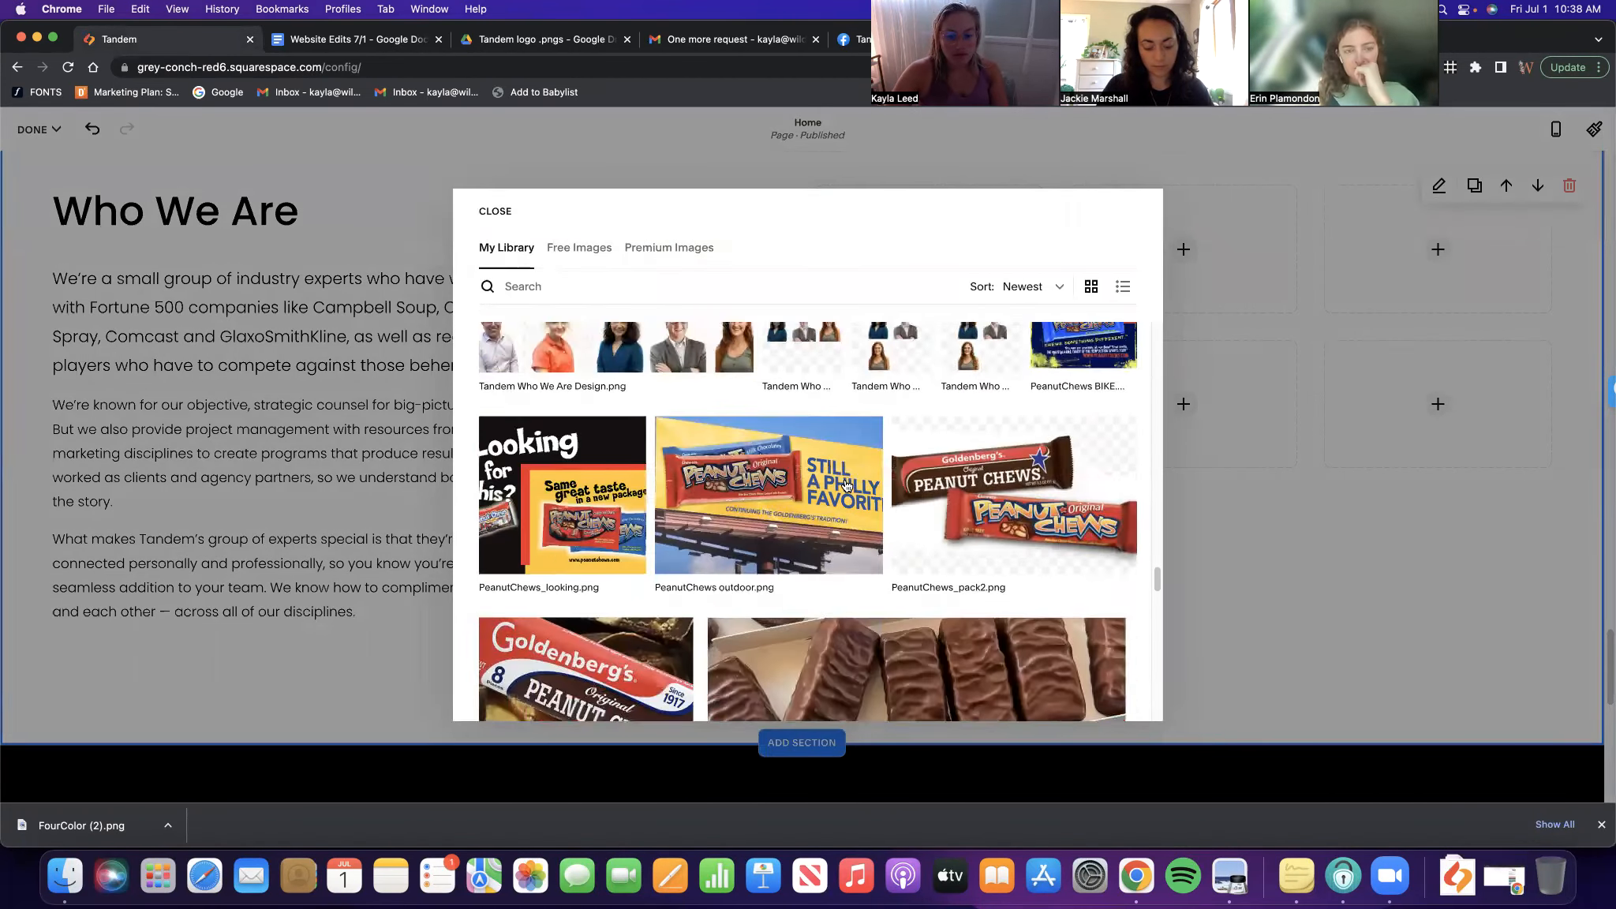
scroll(739, 472, "down", 15)
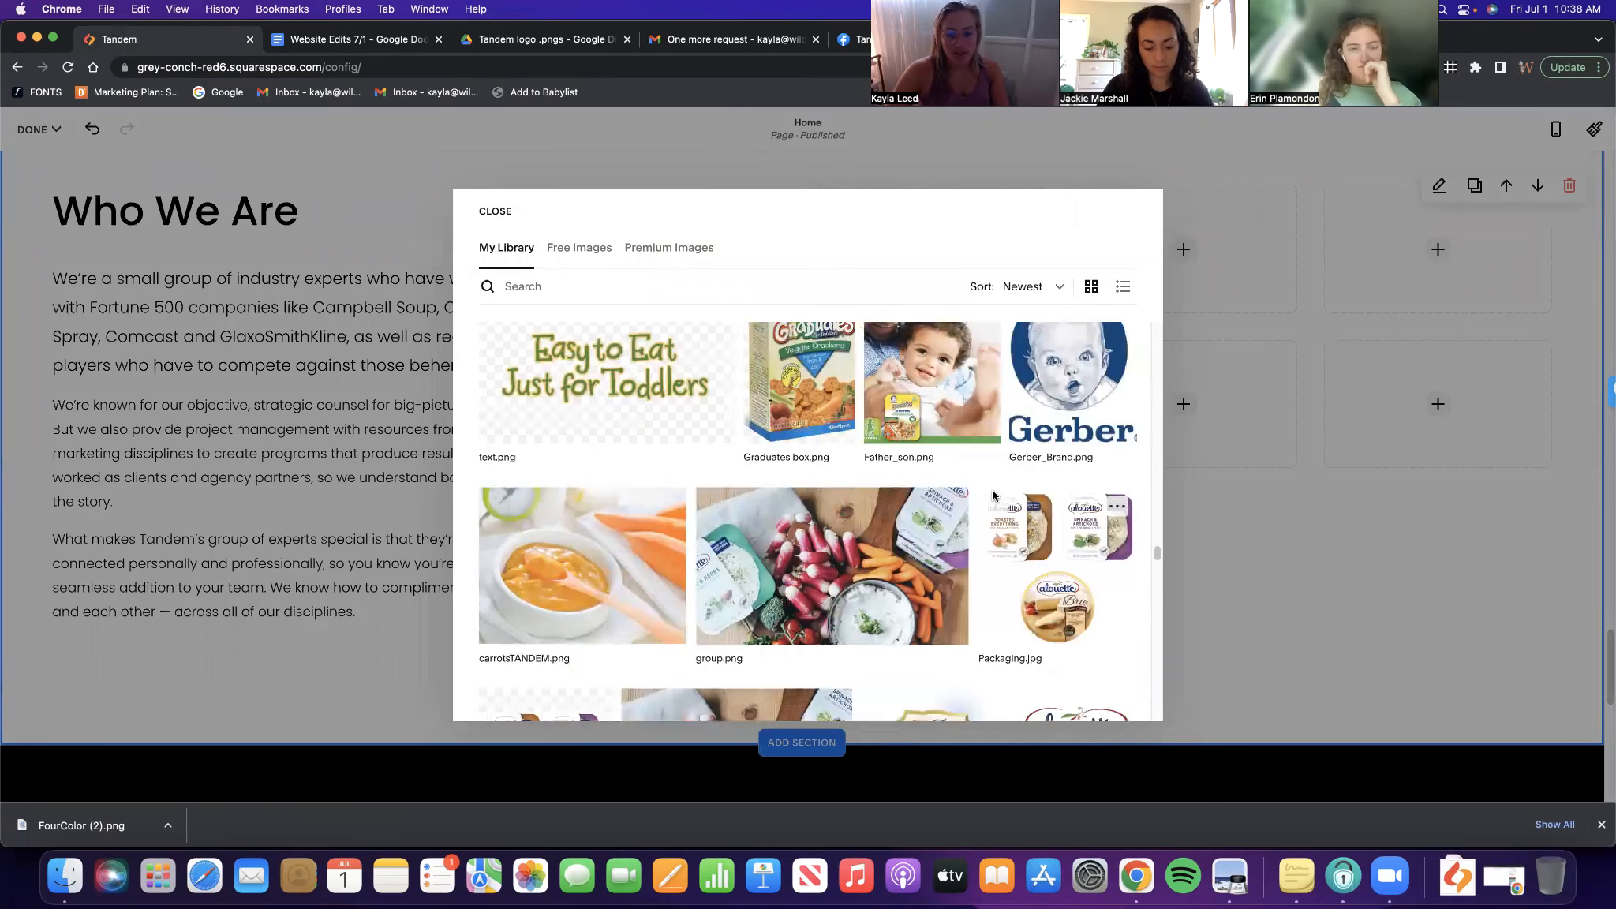
scroll(984, 494, "down", 3)
left_click(575, 500)
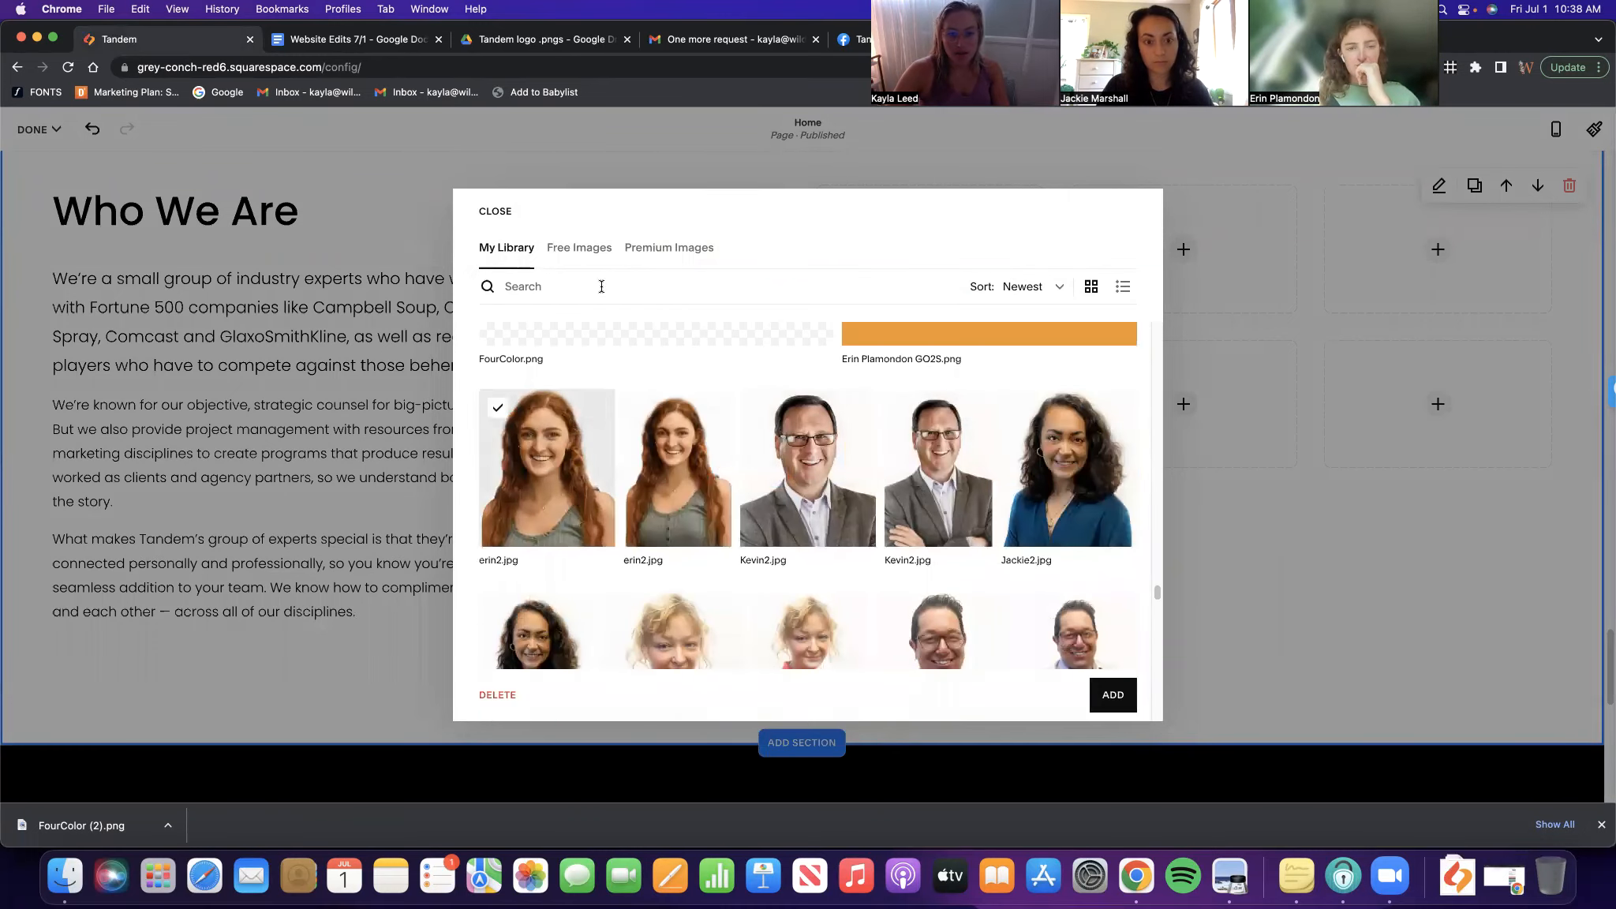
left_click(1113, 695)
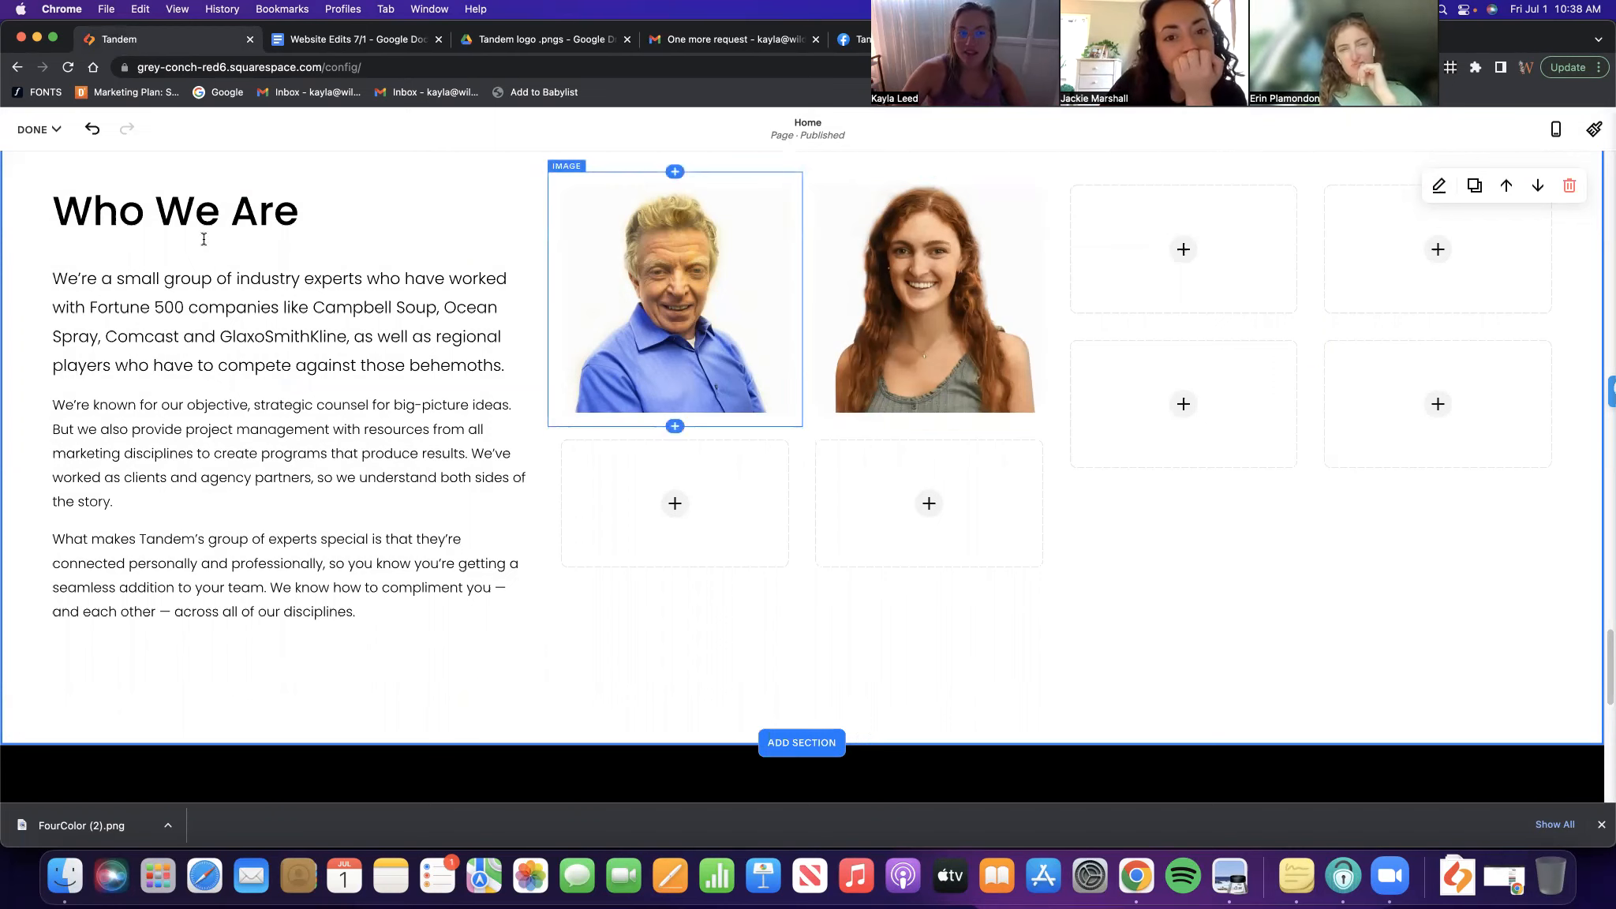
Restyle the intro paragraphs of the test Who We Are section as Paragraph 1
left_click(124, 334)
left_click_drag(53, 279, 388, 611)
left_click(130, 666)
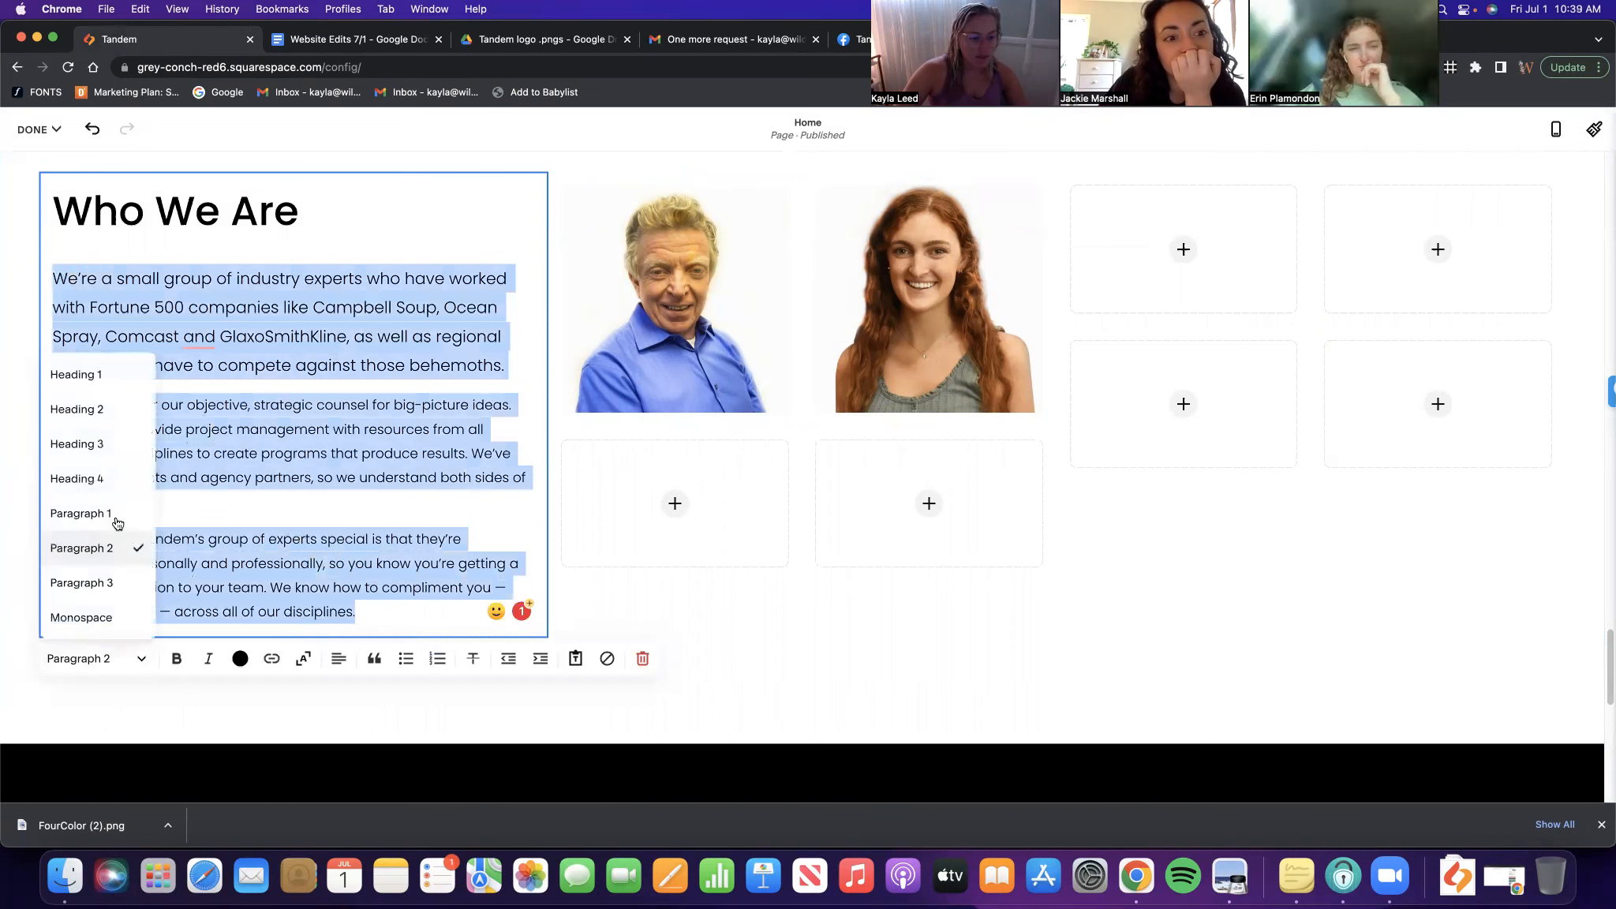
left_click(87, 512)
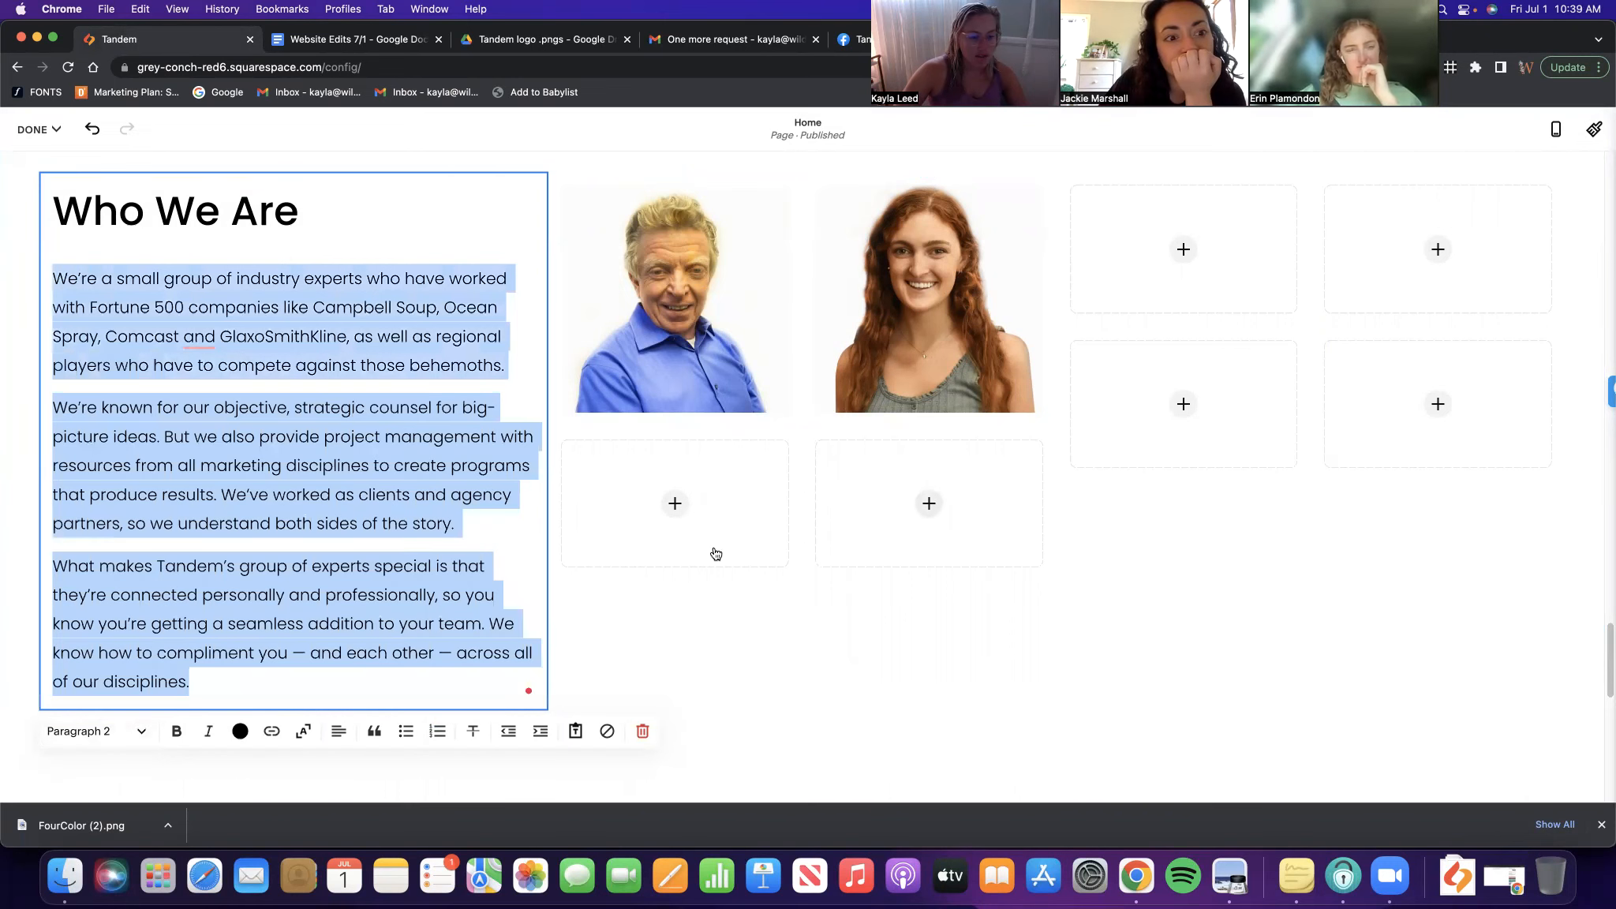
left_click(143, 739)
left_click(804, 633)
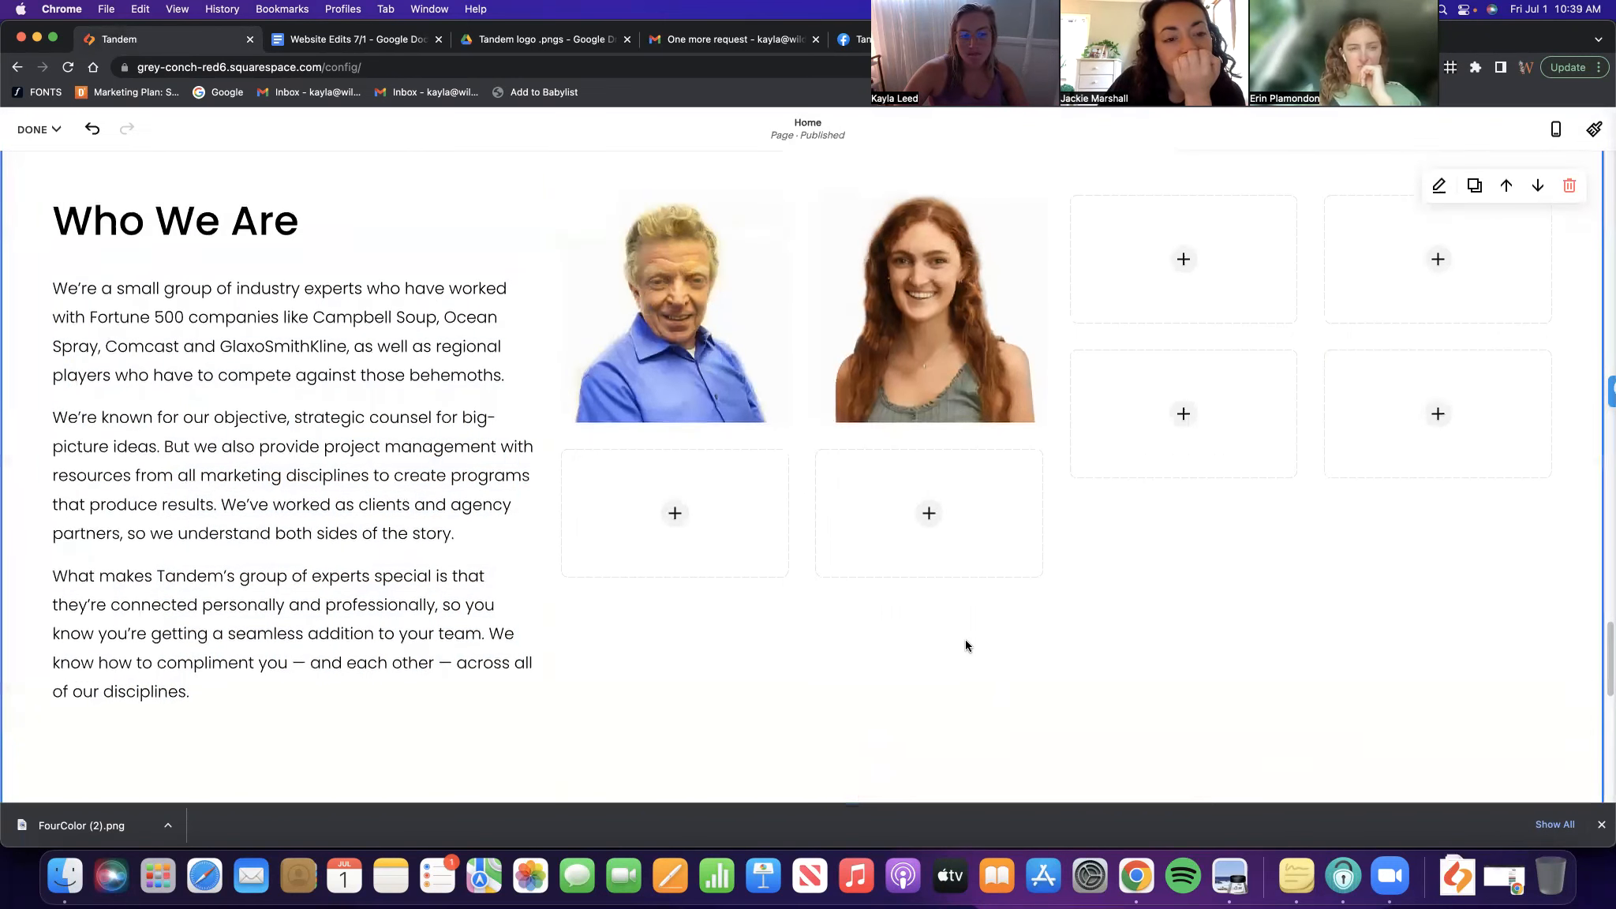
Move the man's headshot below the empty image blocks in the grid
scroll(966, 645, "up", 2)
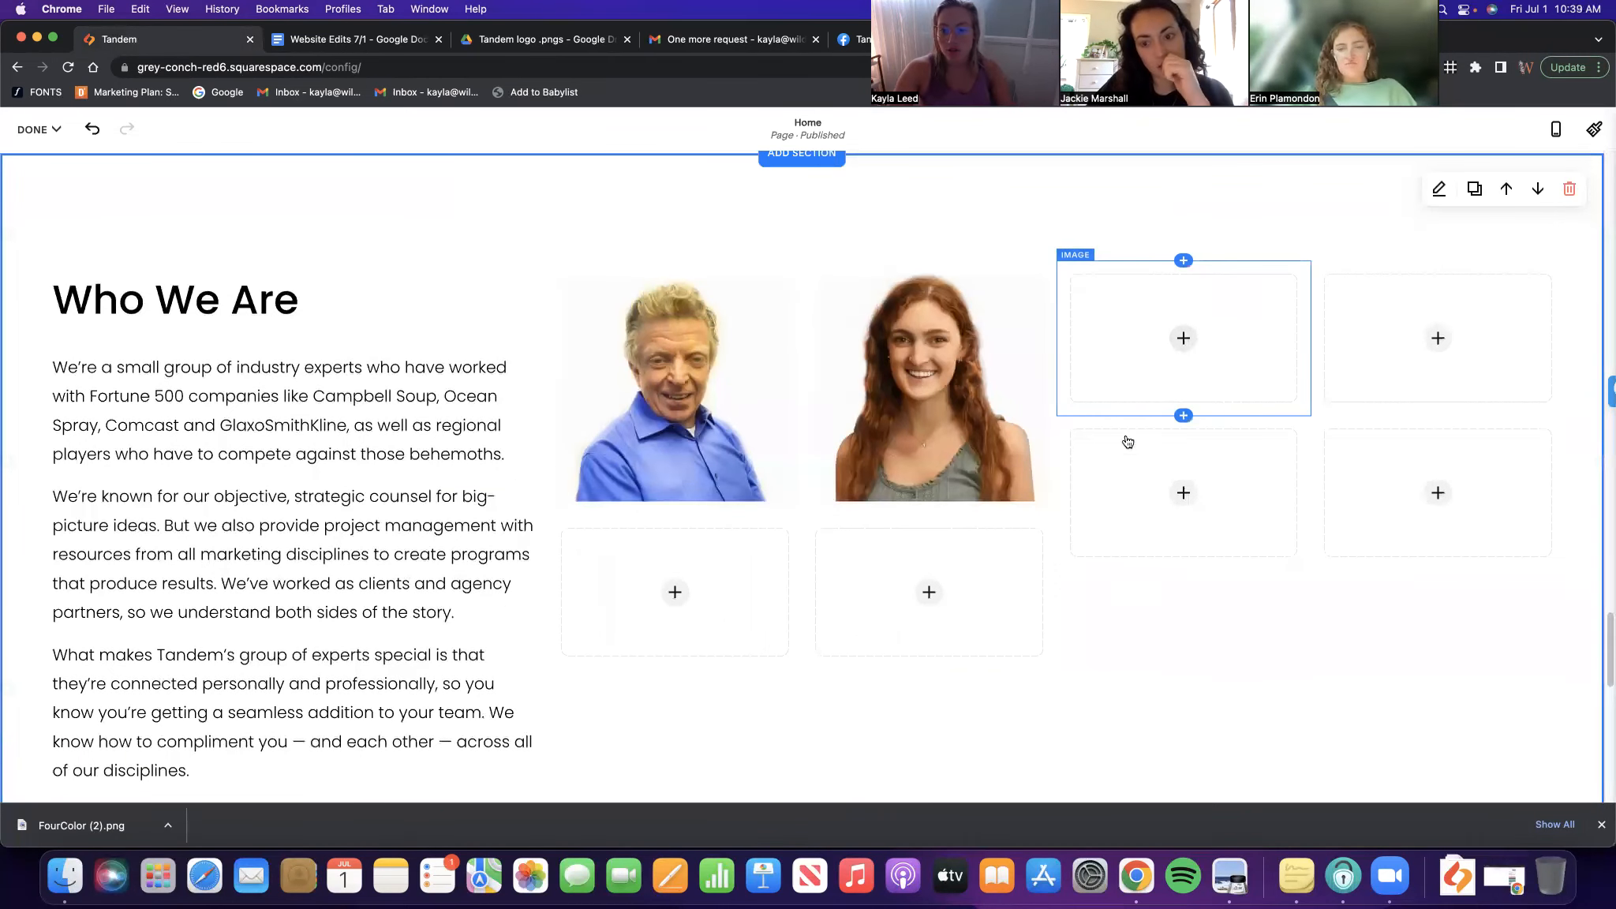
scroll(1026, 486, "down", 3)
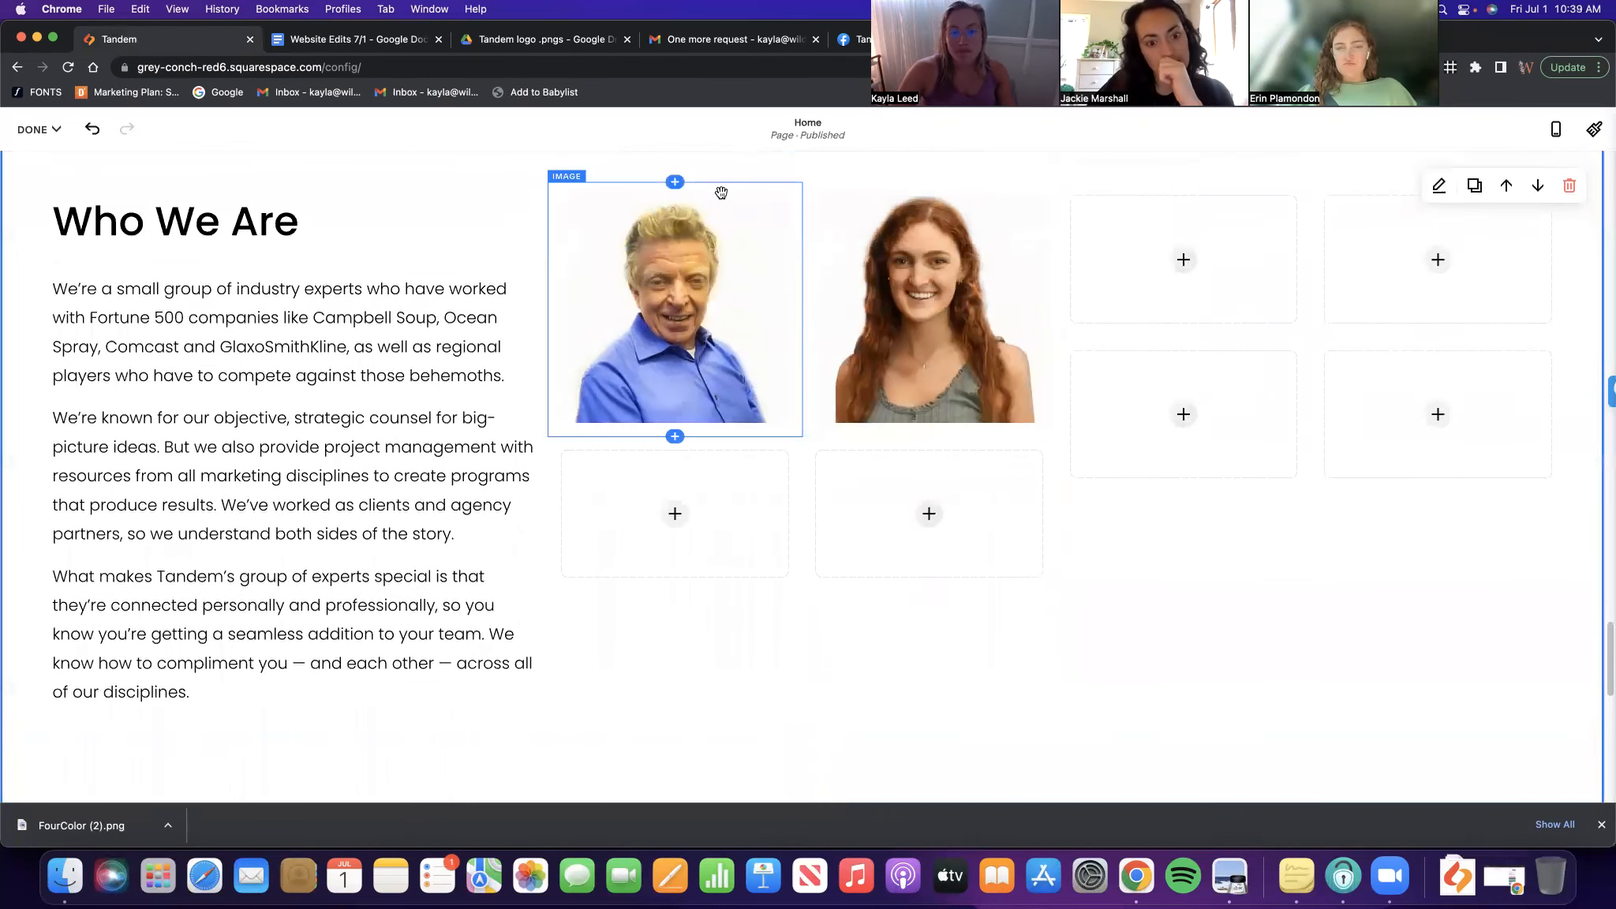
left_click_drag(429, 434, 134, 599)
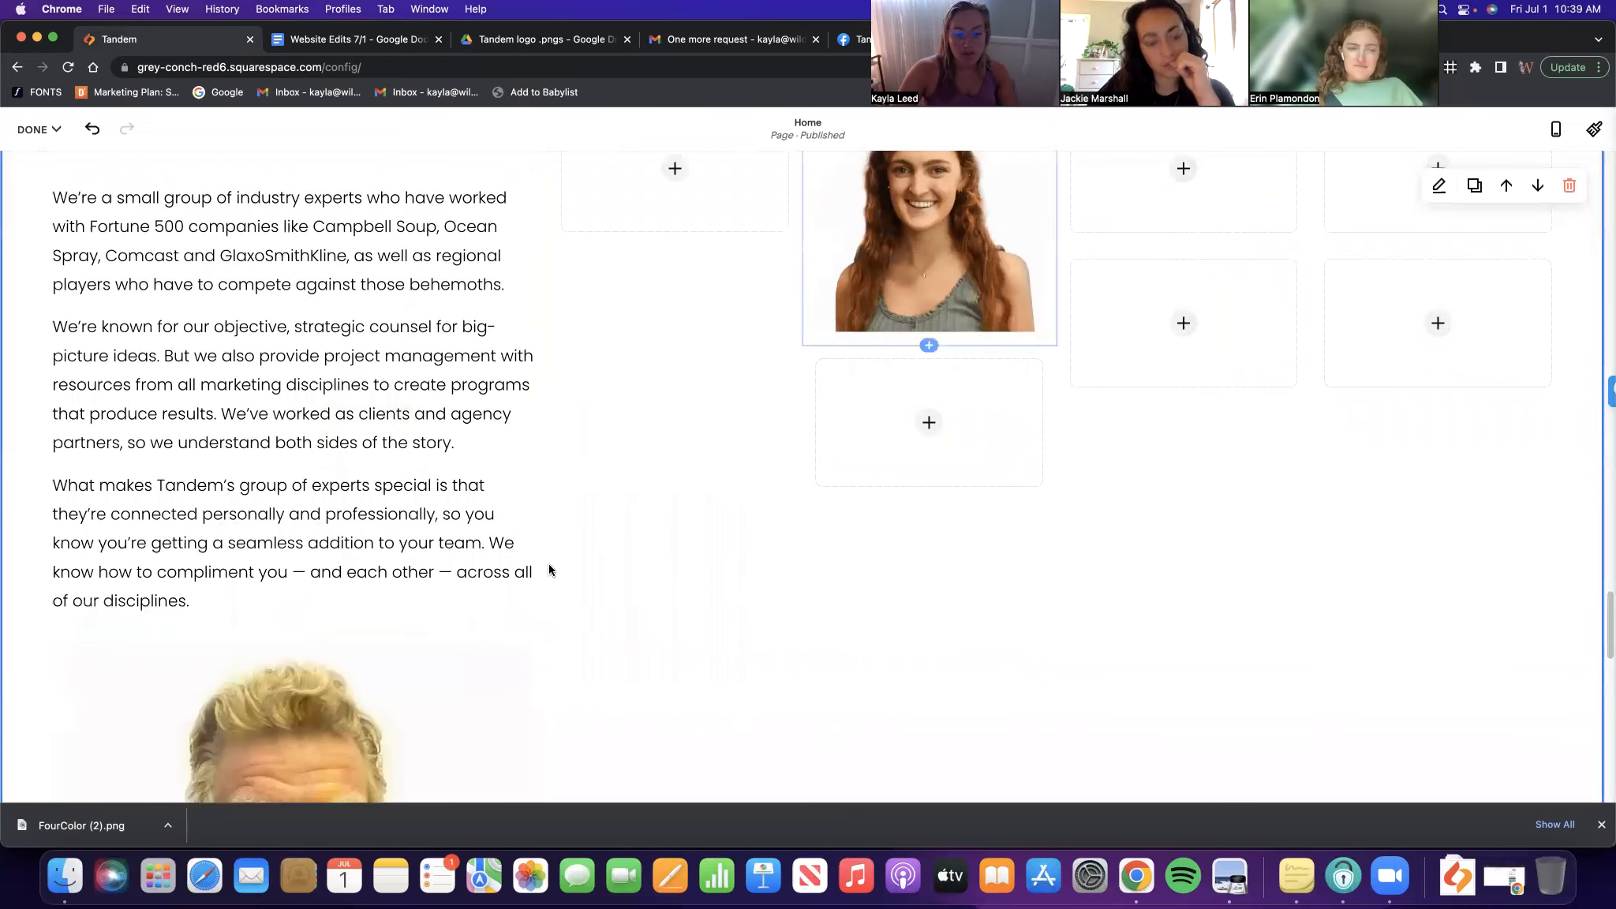
left_click_drag(539, 694, 183, 532)
scroll(649, 154, "down", 4)
scroll(737, 190, "up", 2)
scroll(930, 426, "up", 8)
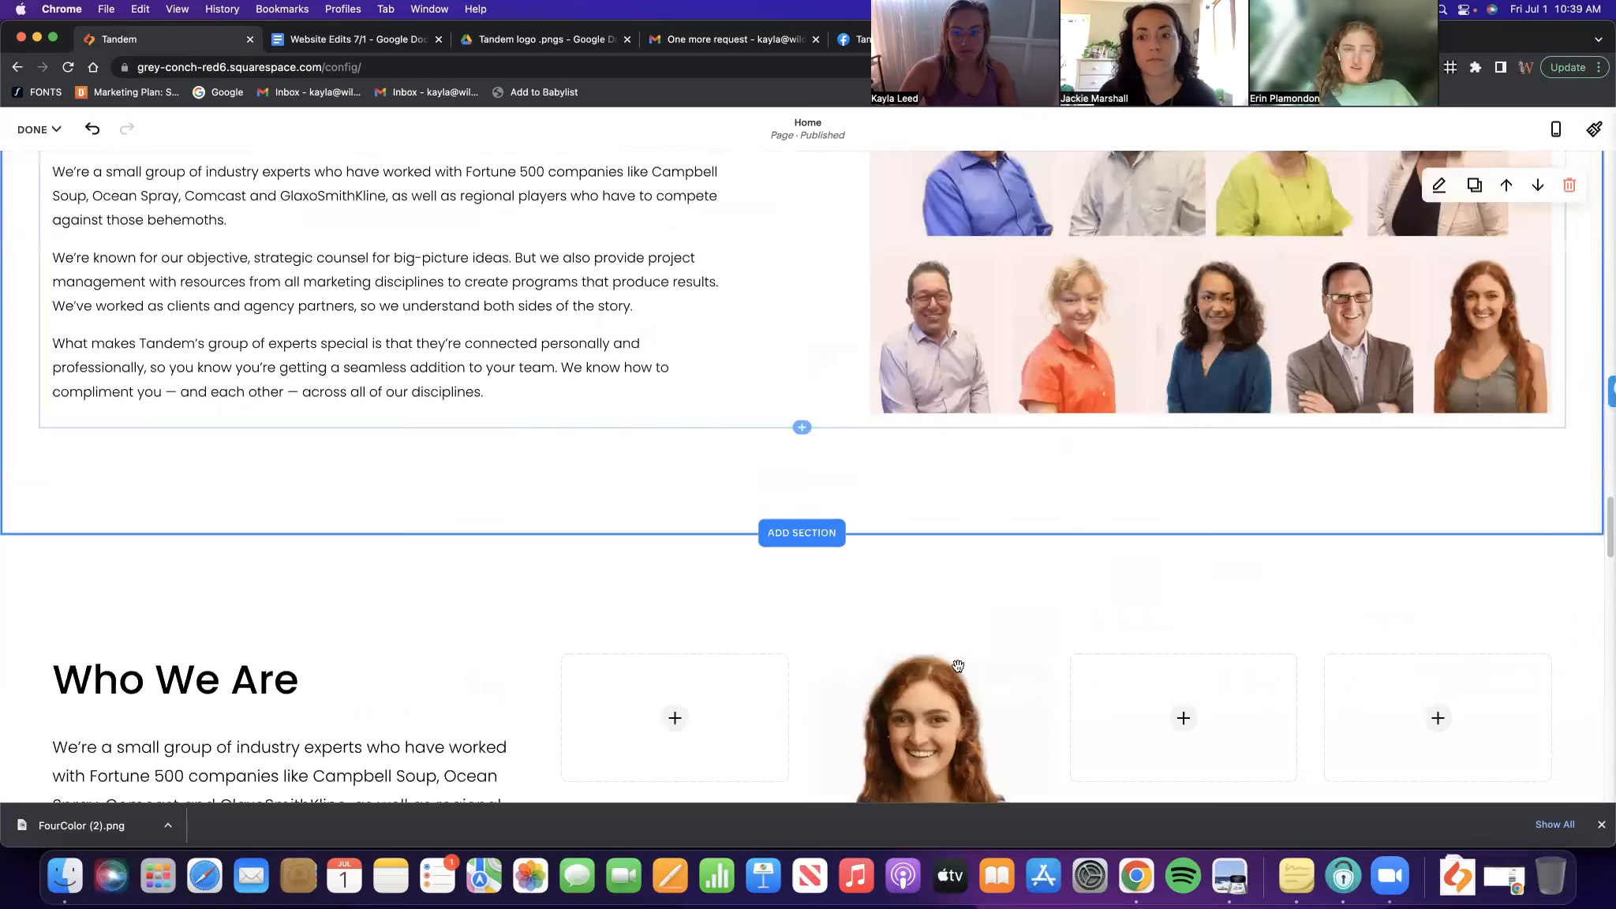
scroll(968, 532, "down", 4)
scroll(978, 408, "down", 8)
Drag the woman's headshot and spacers so both headshots sit side by side
left_click_drag(976, 395, 1326, 517)
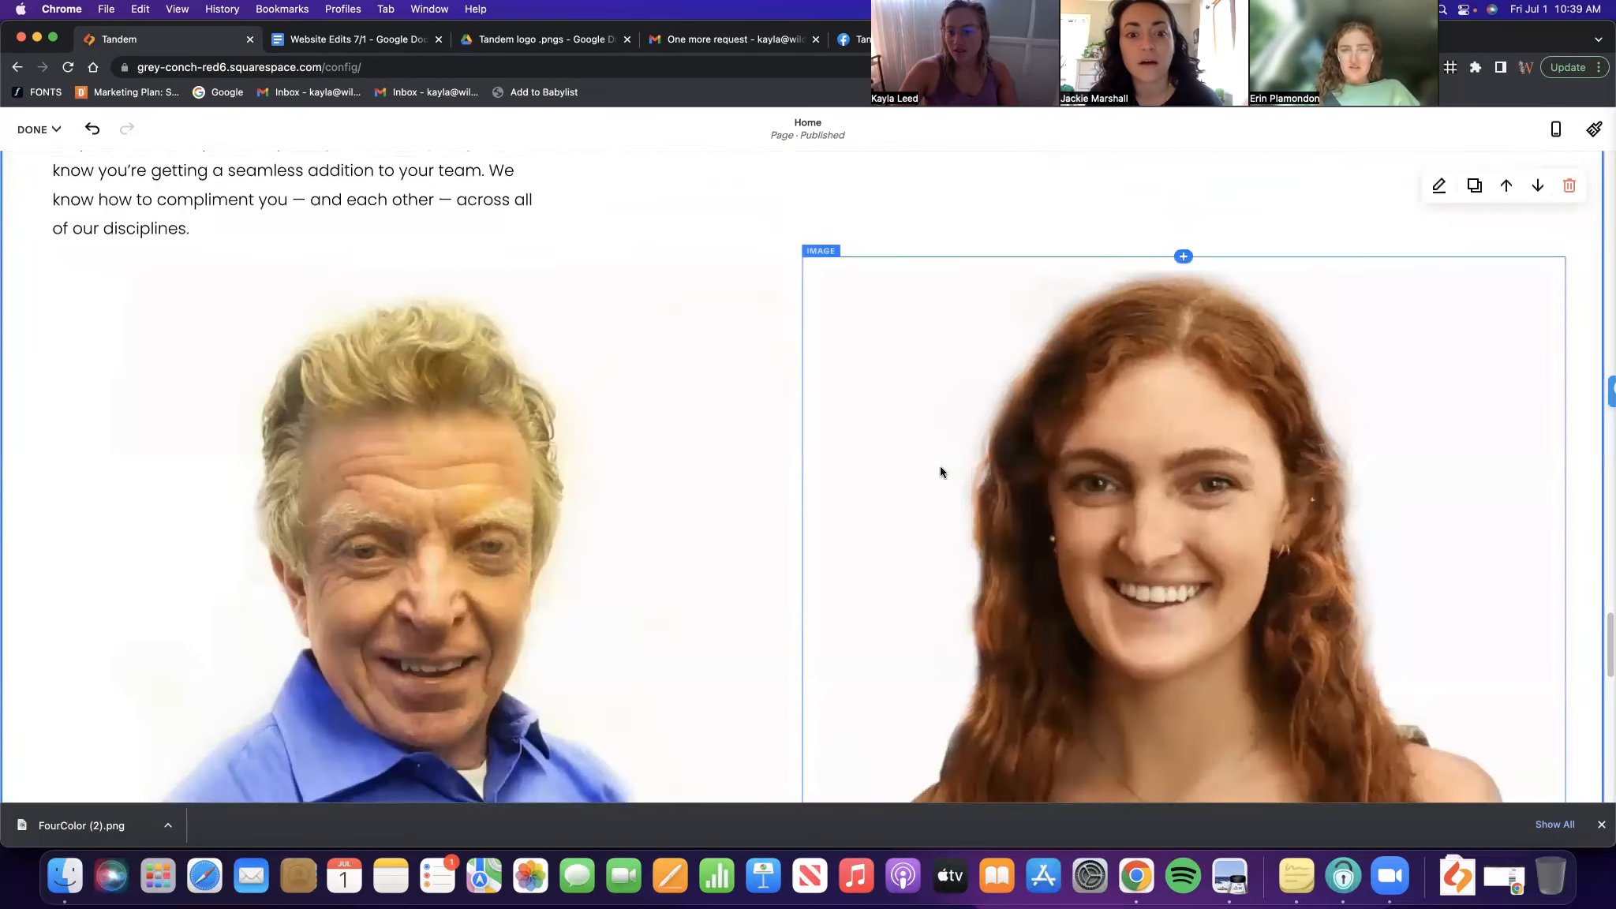
scroll(939, 466, "up", 9)
scroll(1059, 533, "down", 4)
left_click_drag(767, 467, 1415, 585)
scroll(1059, 532, "down", 5)
scroll(957, 504, "up", 4)
scroll(815, 516, "up", 6)
left_click_drag(816, 516, 987, 578)
scroll(1317, 631, "down", 9)
scroll(860, 554, "down", 1)
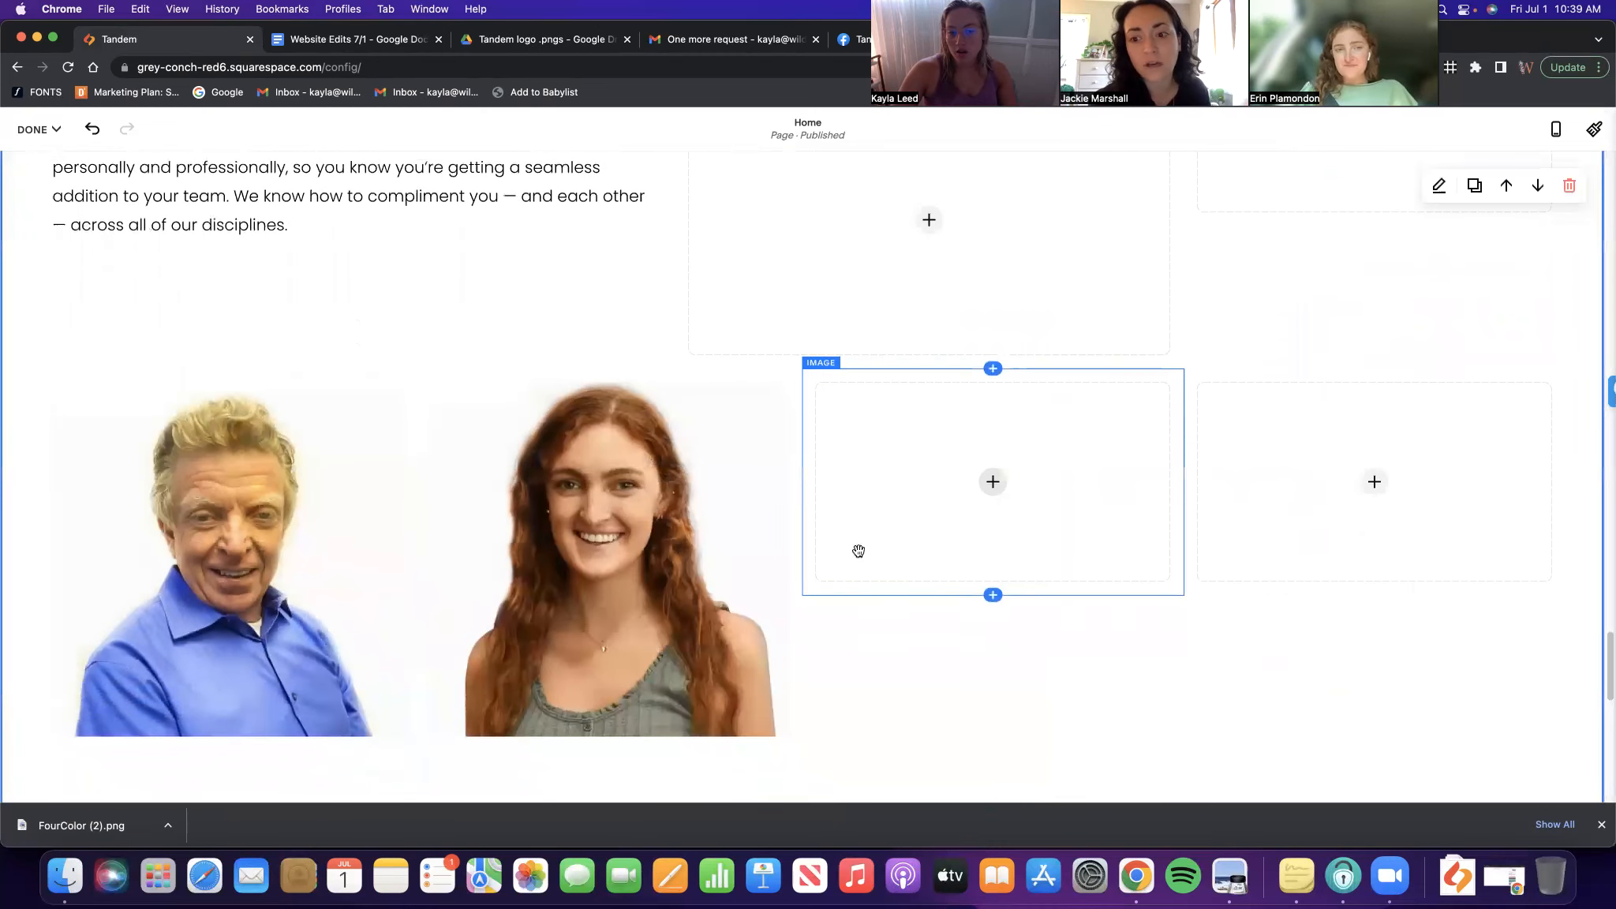
scroll(880, 580, "up", 12)
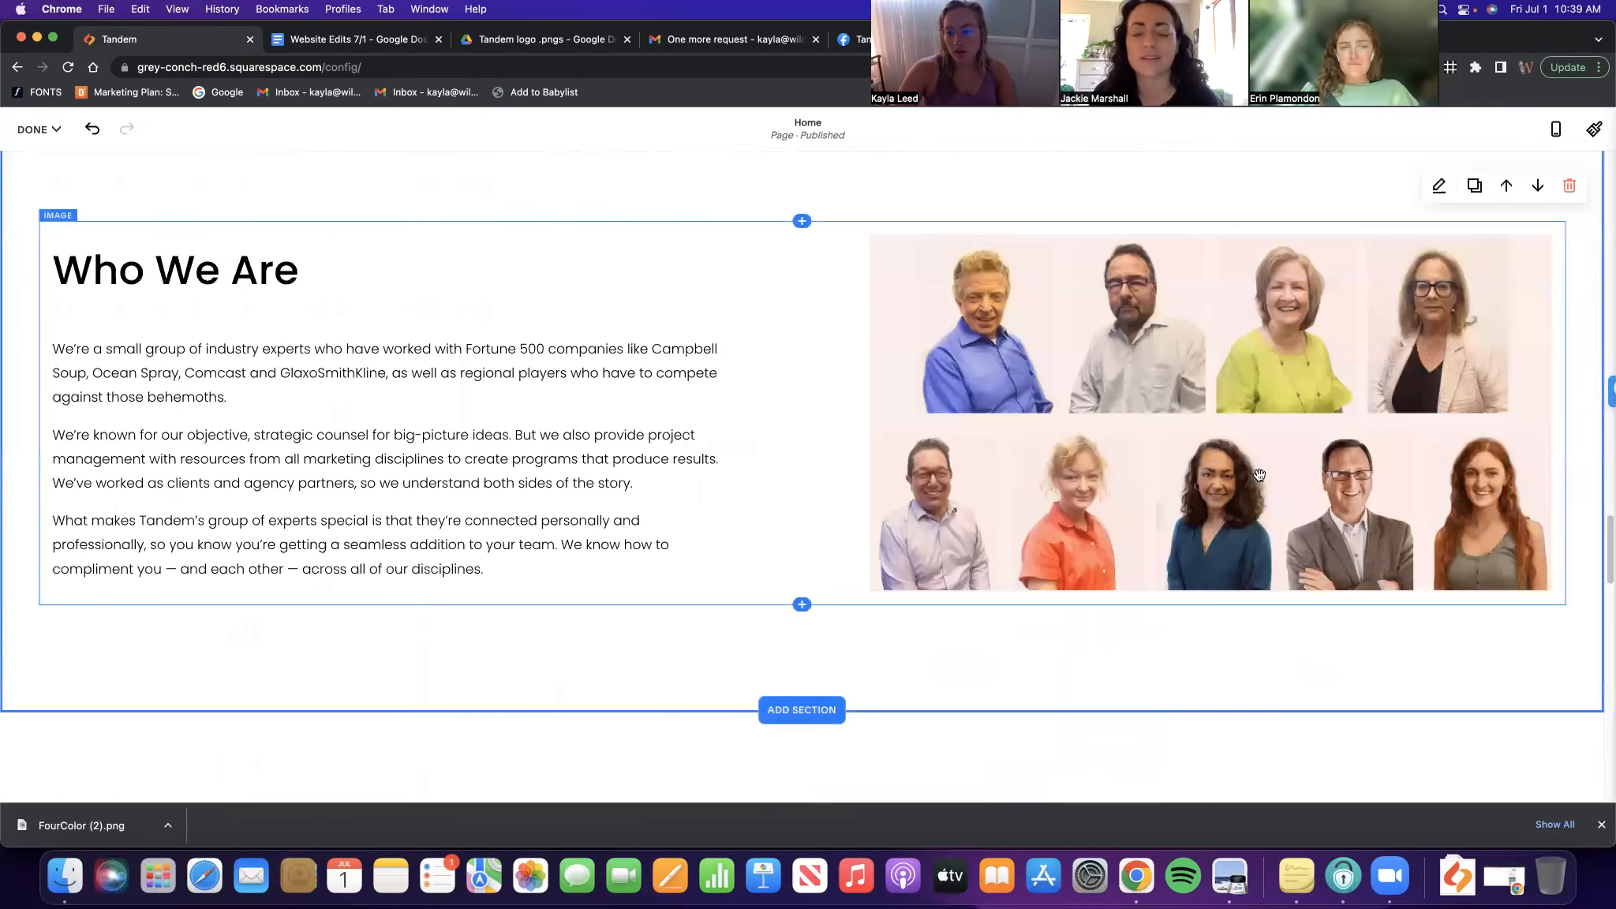
scroll(1259, 475, "down", 3)
scroll(1576, 610, "up", 1)
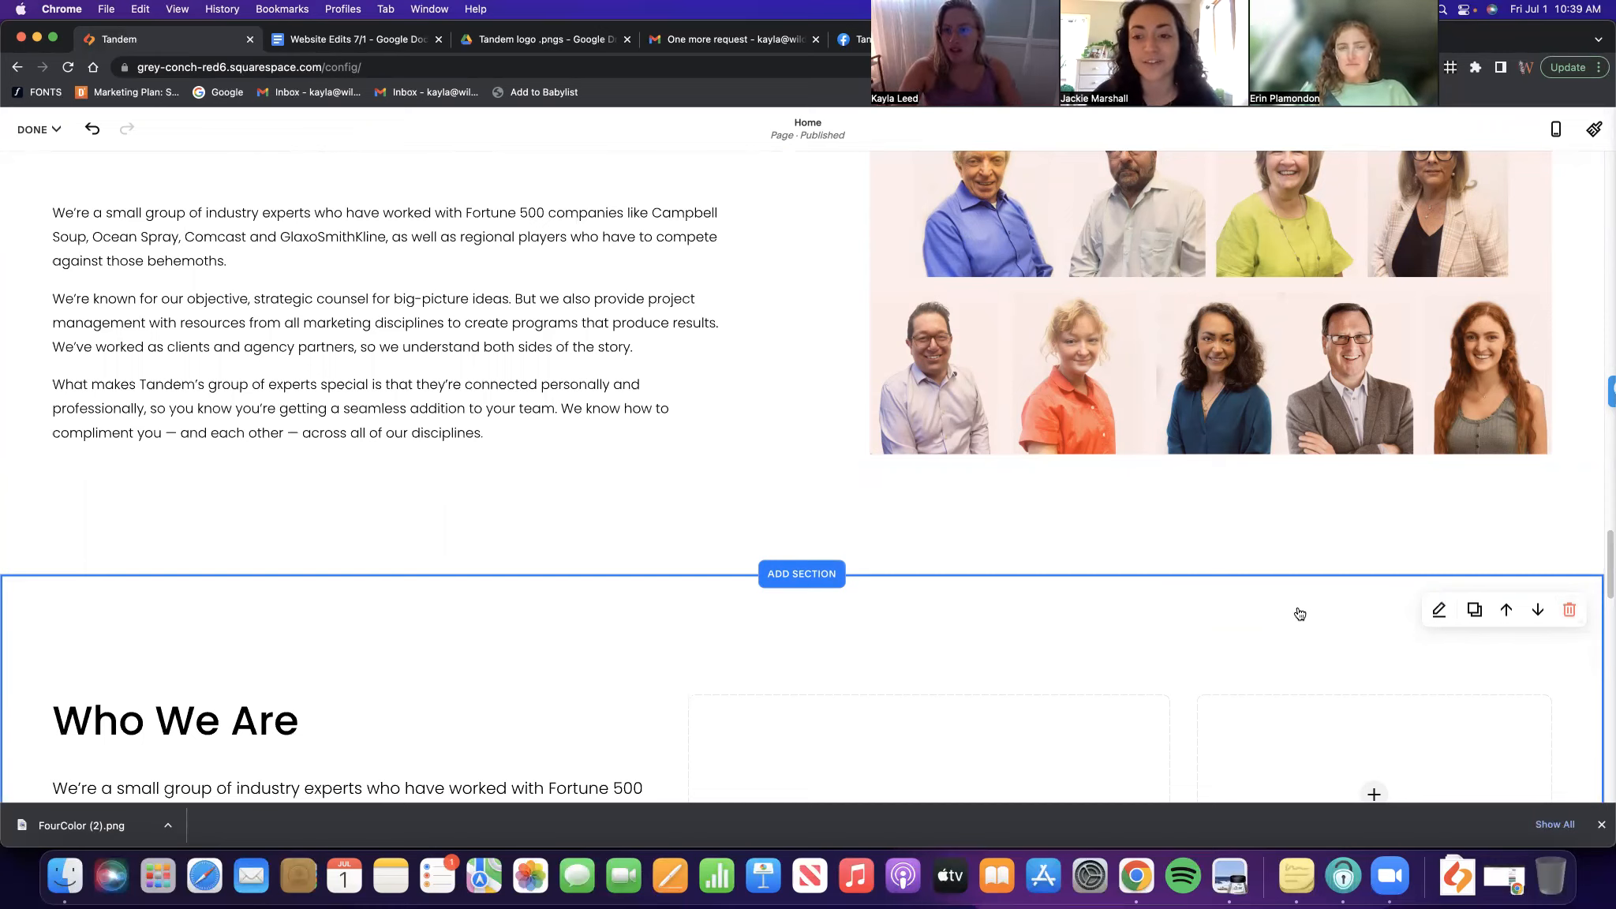
Delete the empty test Who We Are section from the Home page
scroll(1300, 614, "down", 3)
left_click(1569, 410)
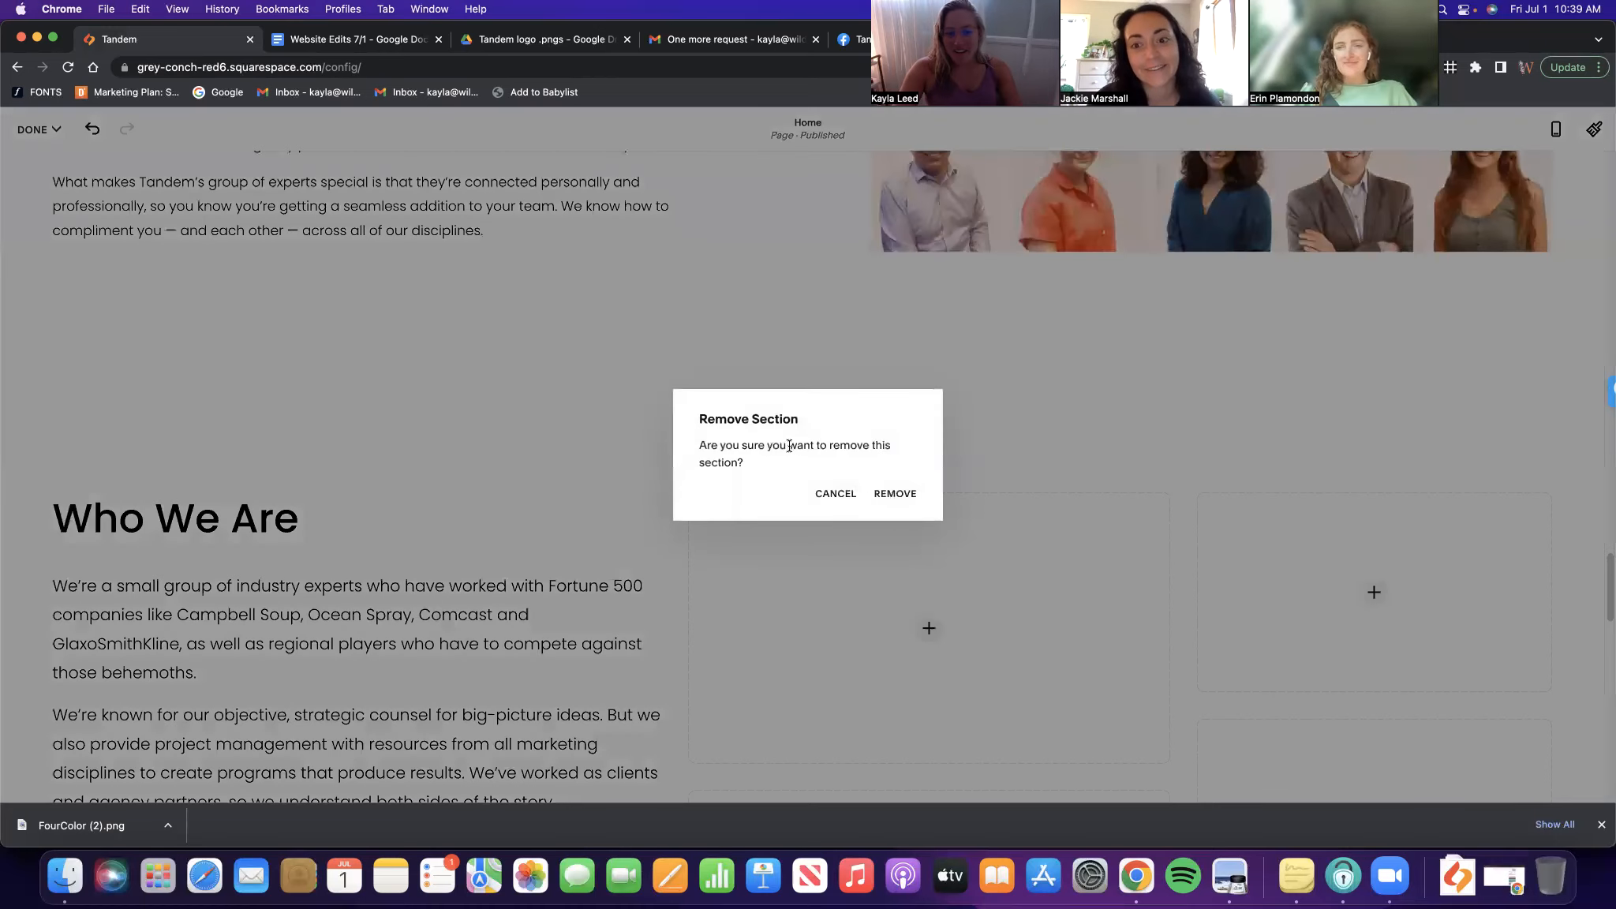
left_click(895, 494)
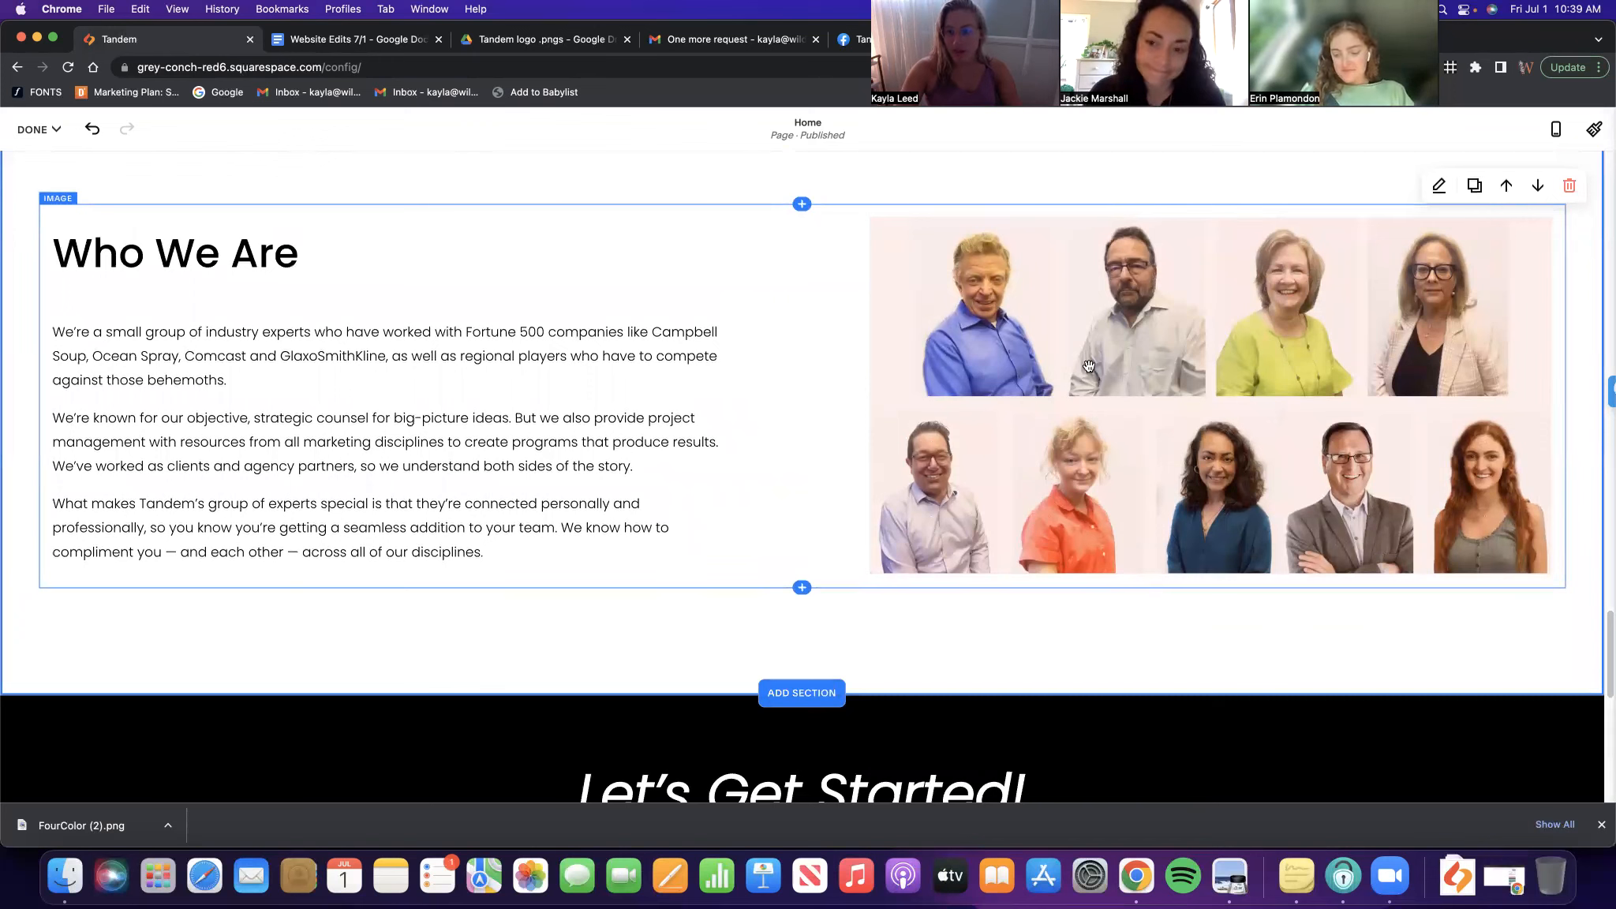
Exit editing mode and switch to the live president bio page tab
left_click(35, 129)
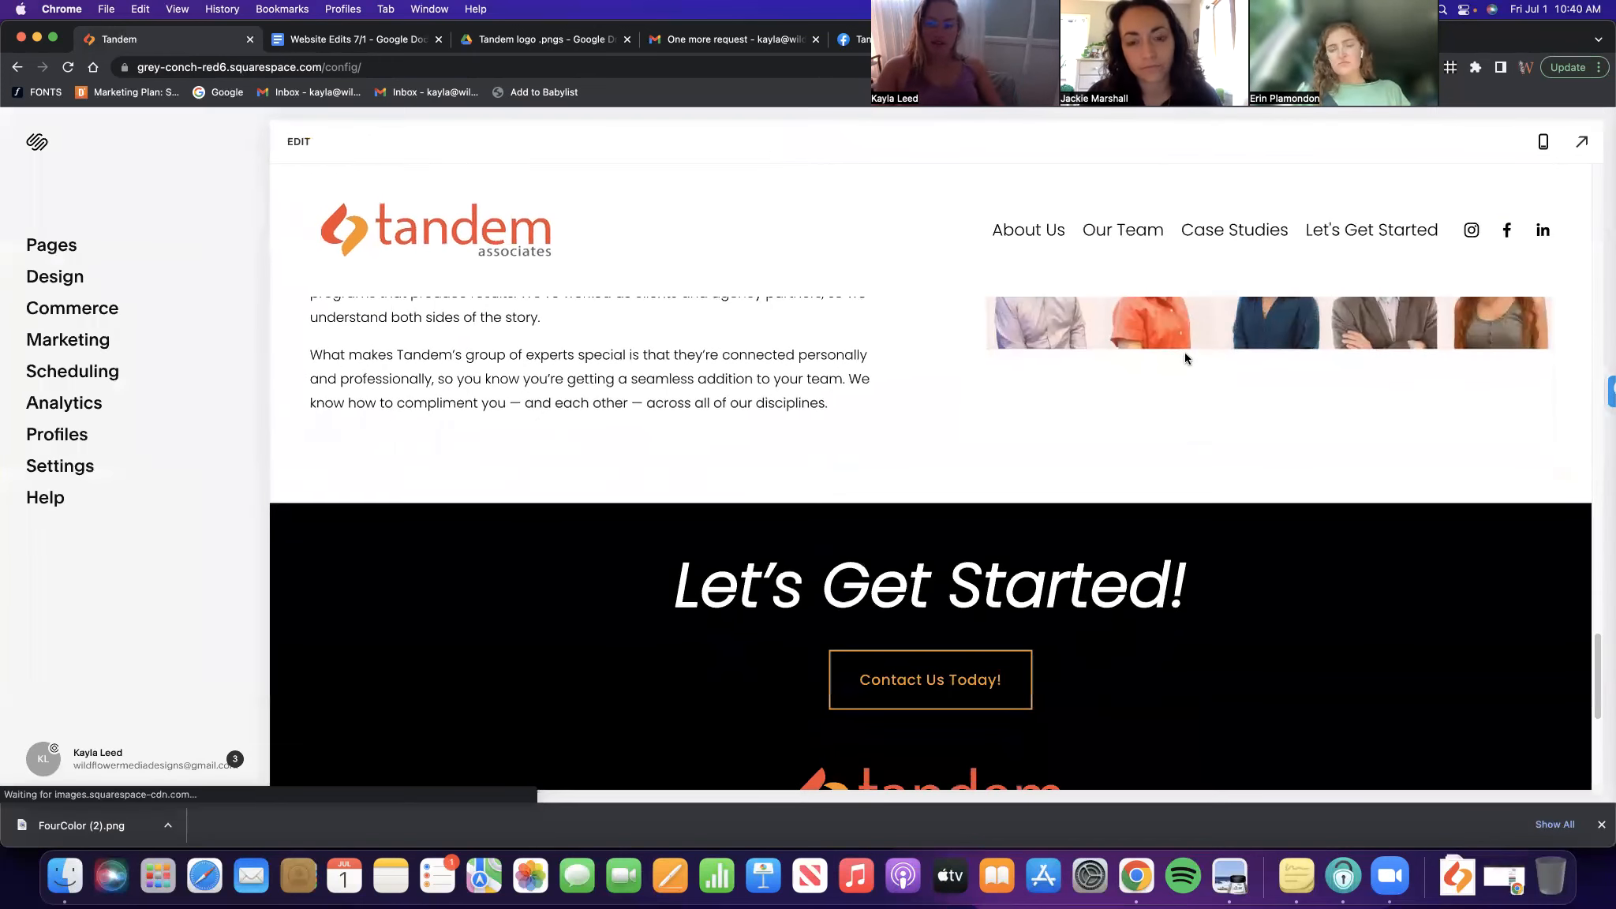
scroll(1214, 495, "down", 15)
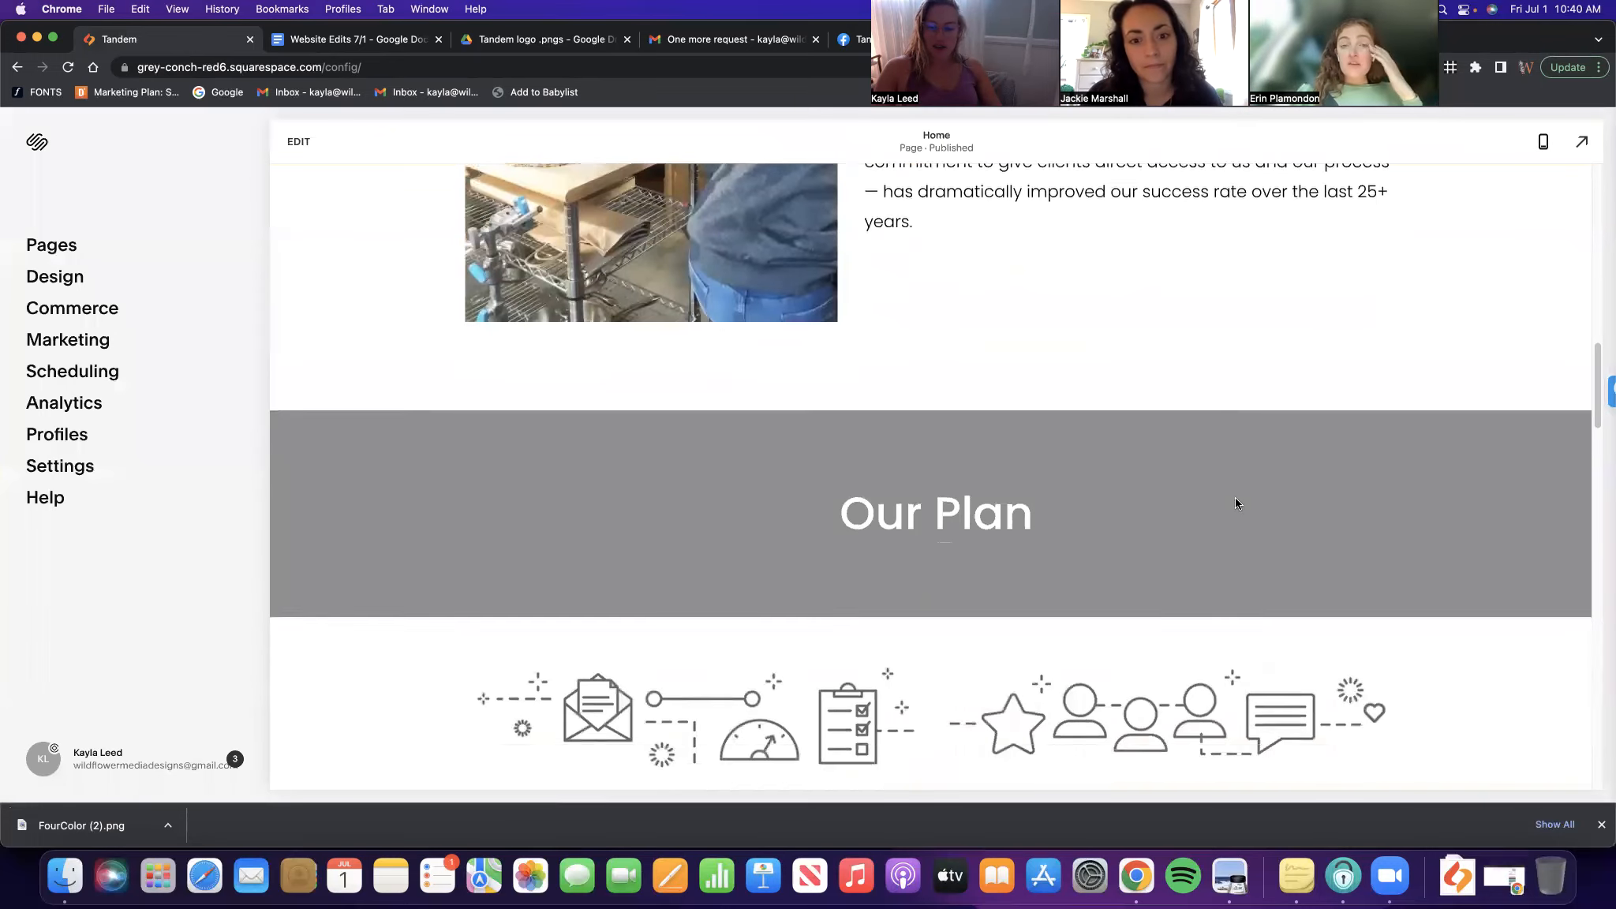
scroll(1268, 503, "down", 4)
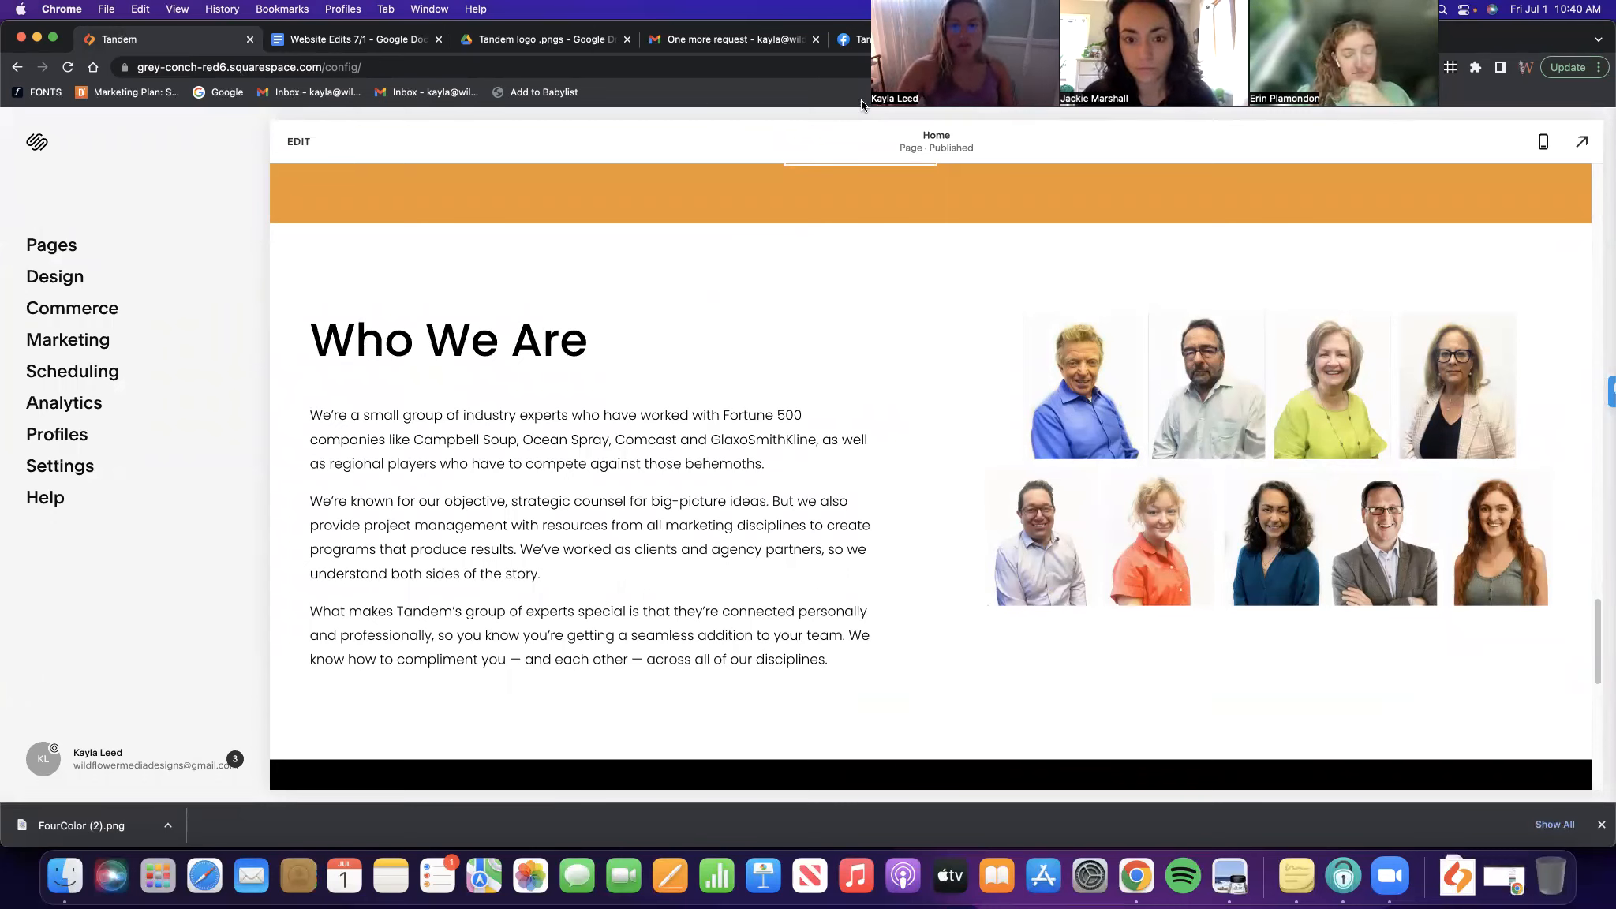
left_click(1048, 46)
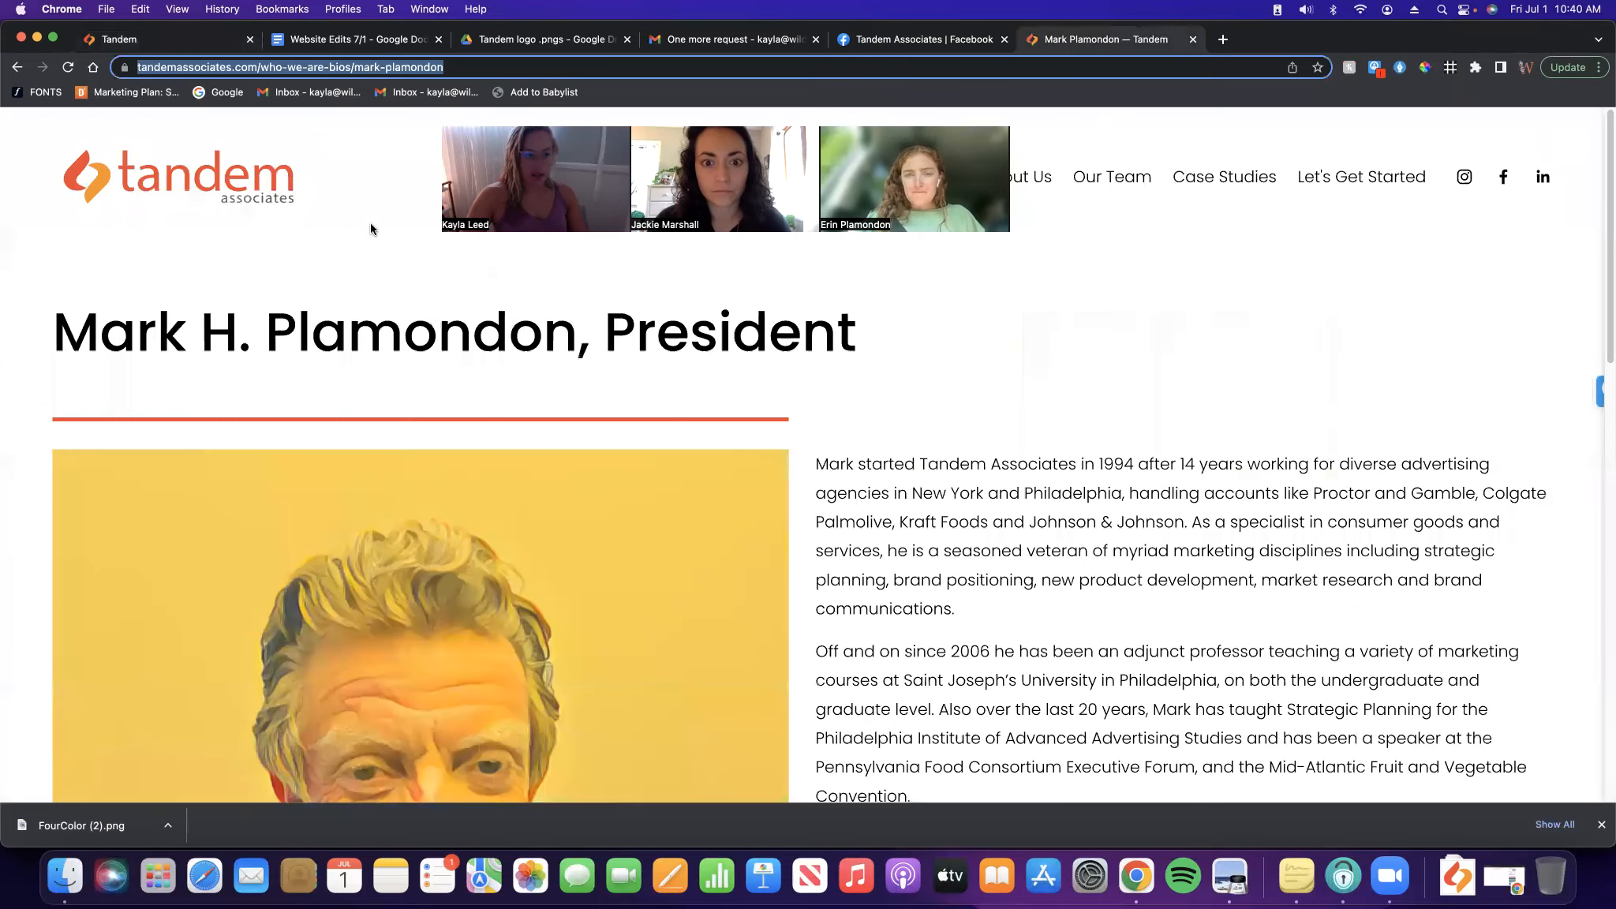
Go from the bio page to the homepage and scroll to the team photo grid
left_click(225, 192)
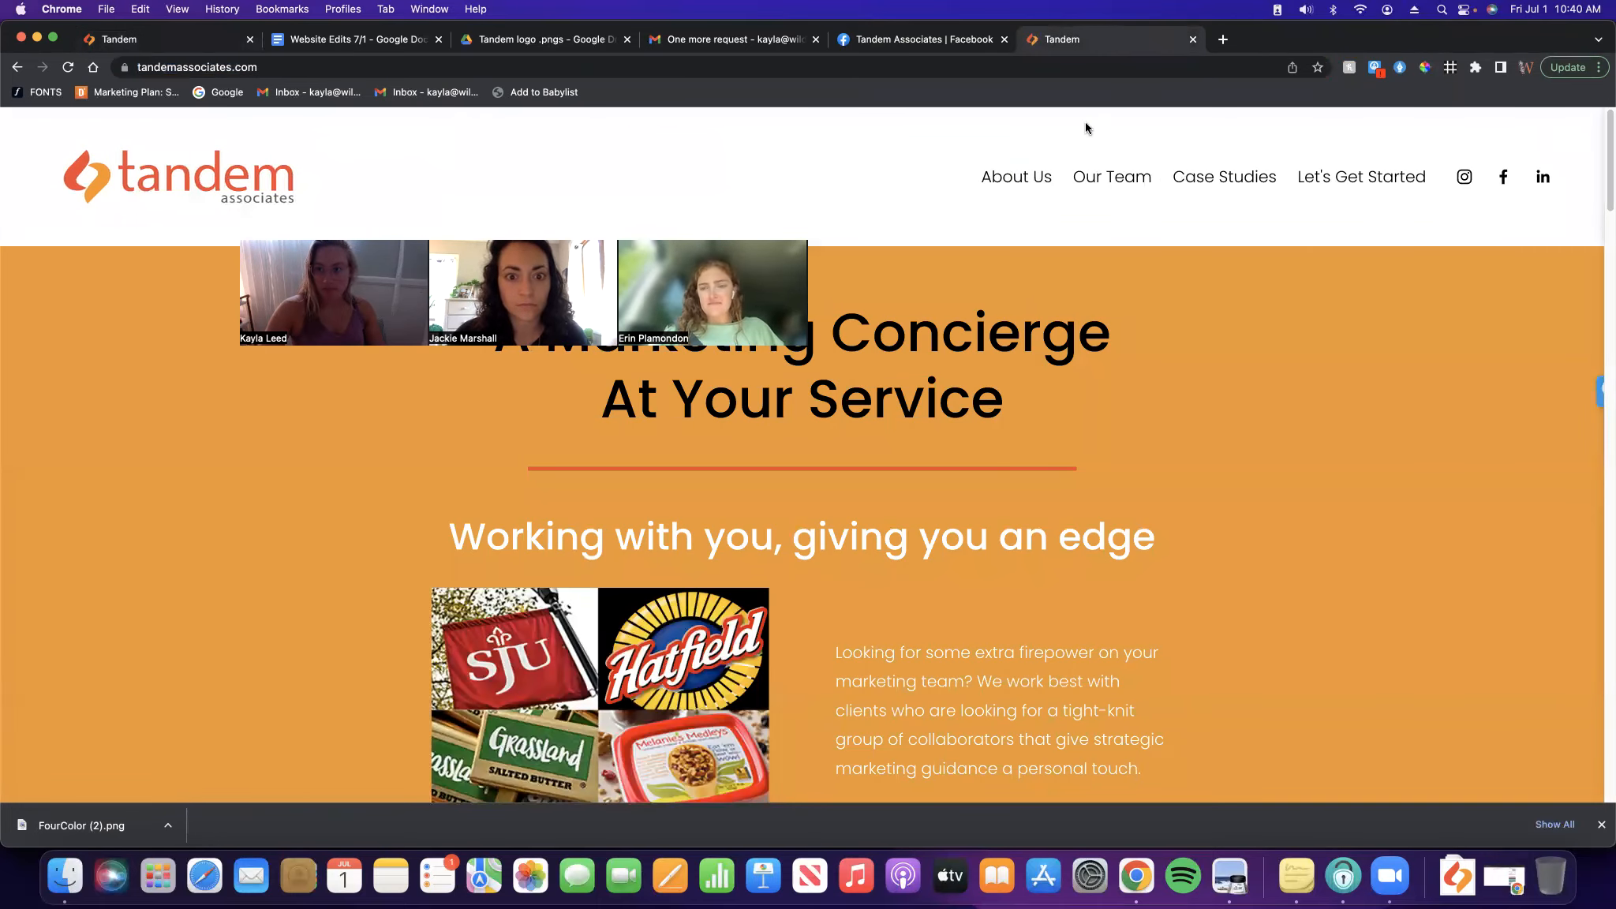
scroll(992, 469, "down", 15)
scroll(1043, 447, "down", 10)
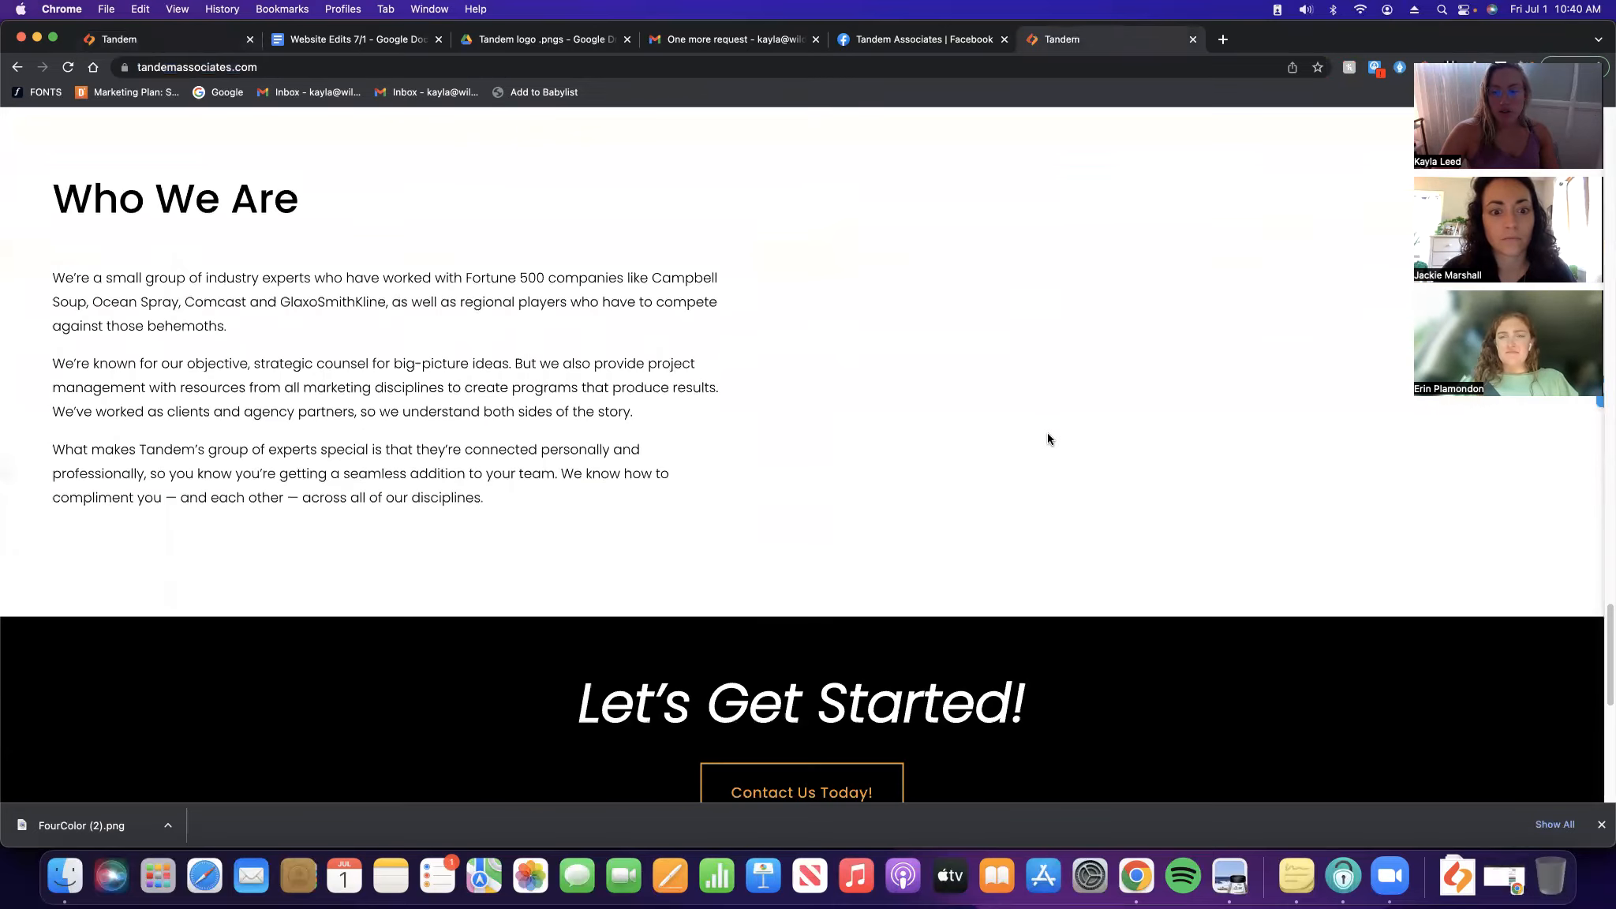
scroll(1046, 439, "up", 5)
scroll(1022, 440, "down", 6)
scroll(1145, 614, "up", 8)
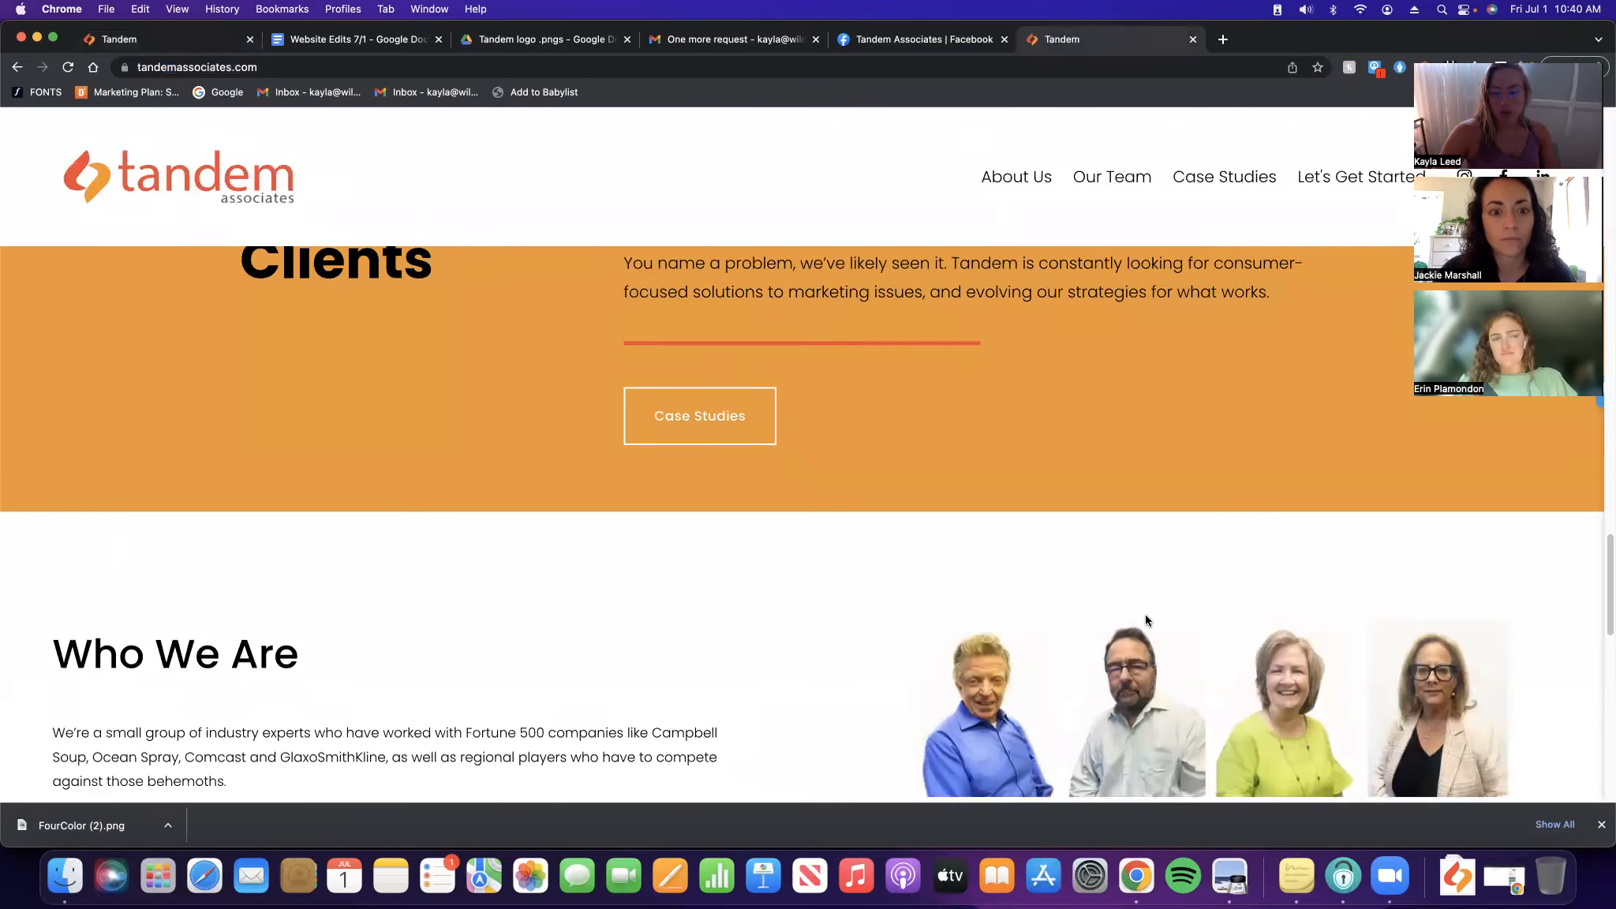
scroll(1145, 577, "down", 3)
Follow the team photo grid link through to a bio page, then return to the homepage
left_click(1166, 407)
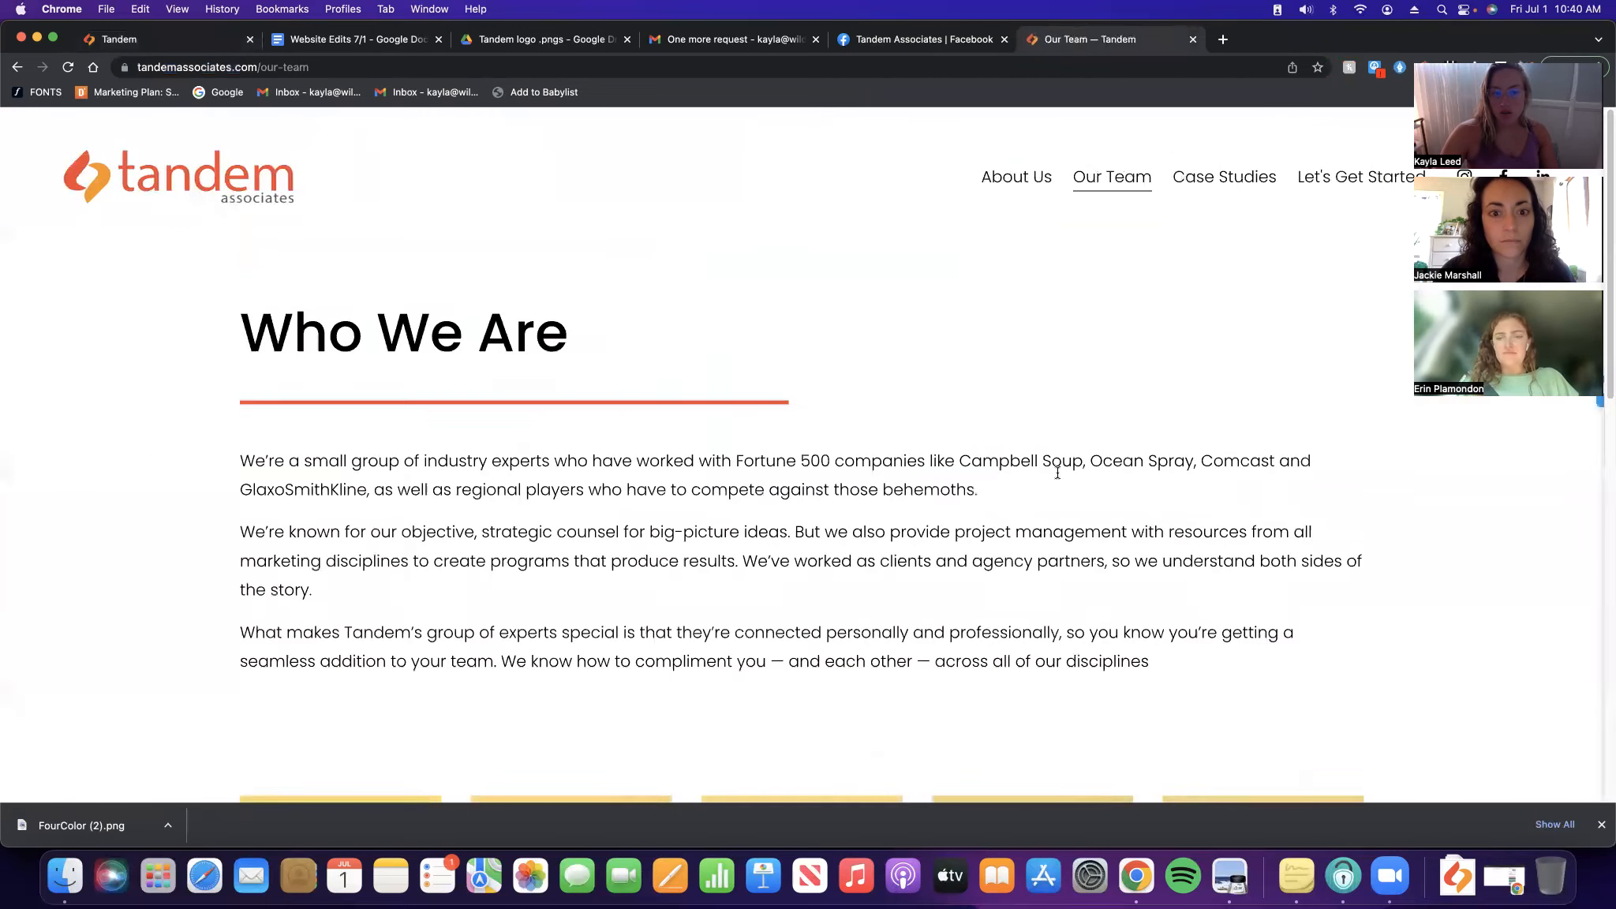
scroll(1026, 458, "down", 5)
scroll(1103, 426, "down", 9)
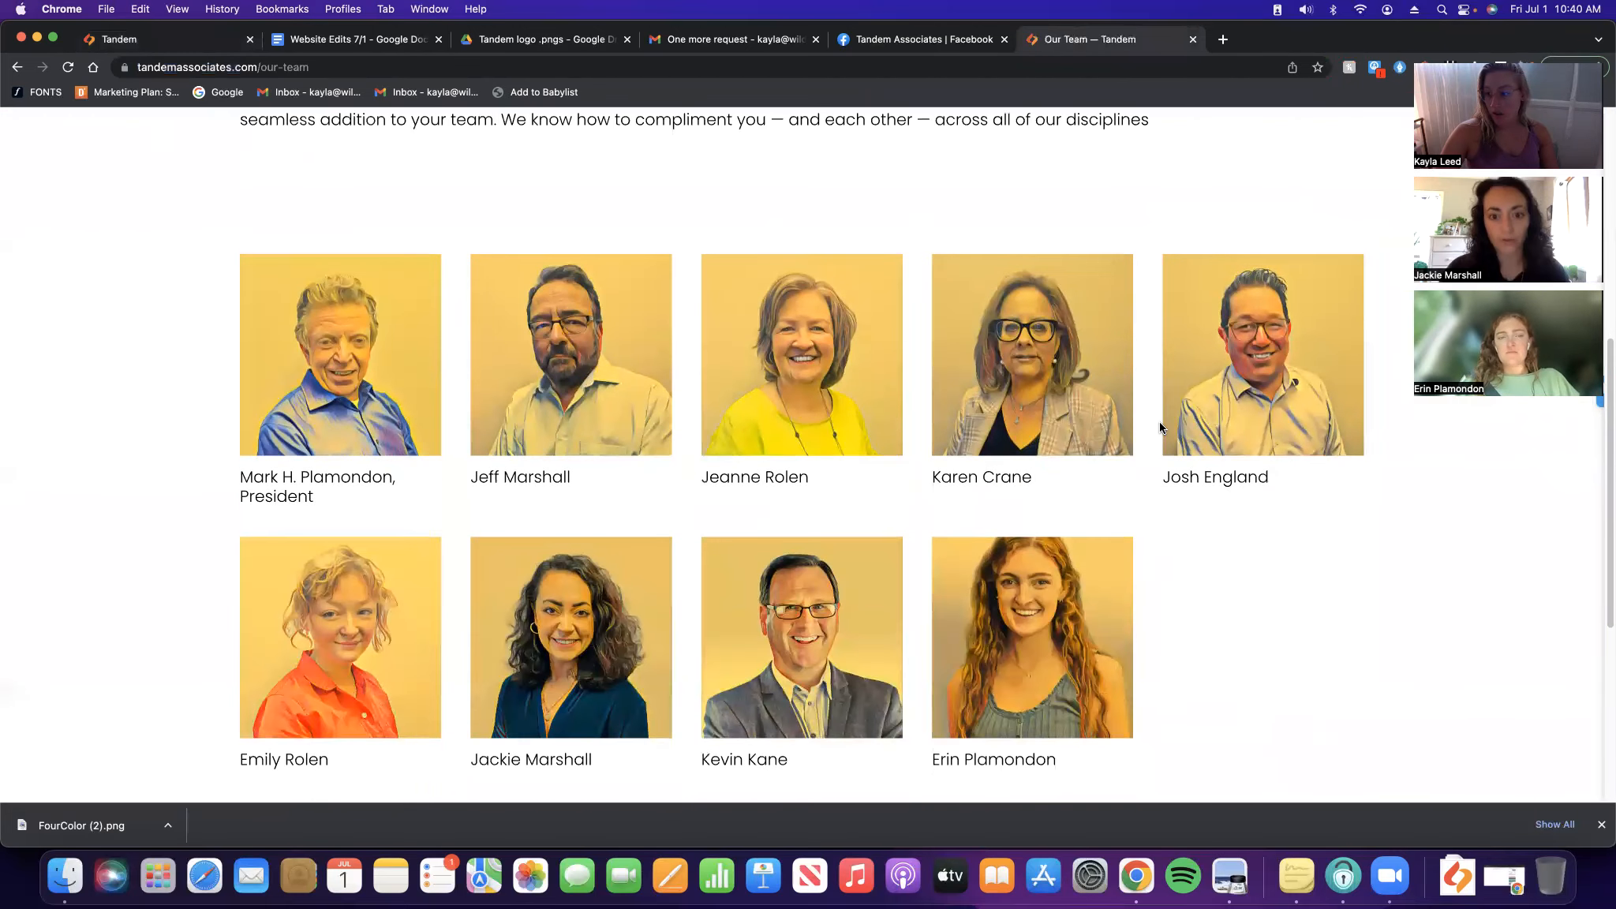
scroll(1313, 512, "up", 7)
scroll(1286, 509, "down", 3)
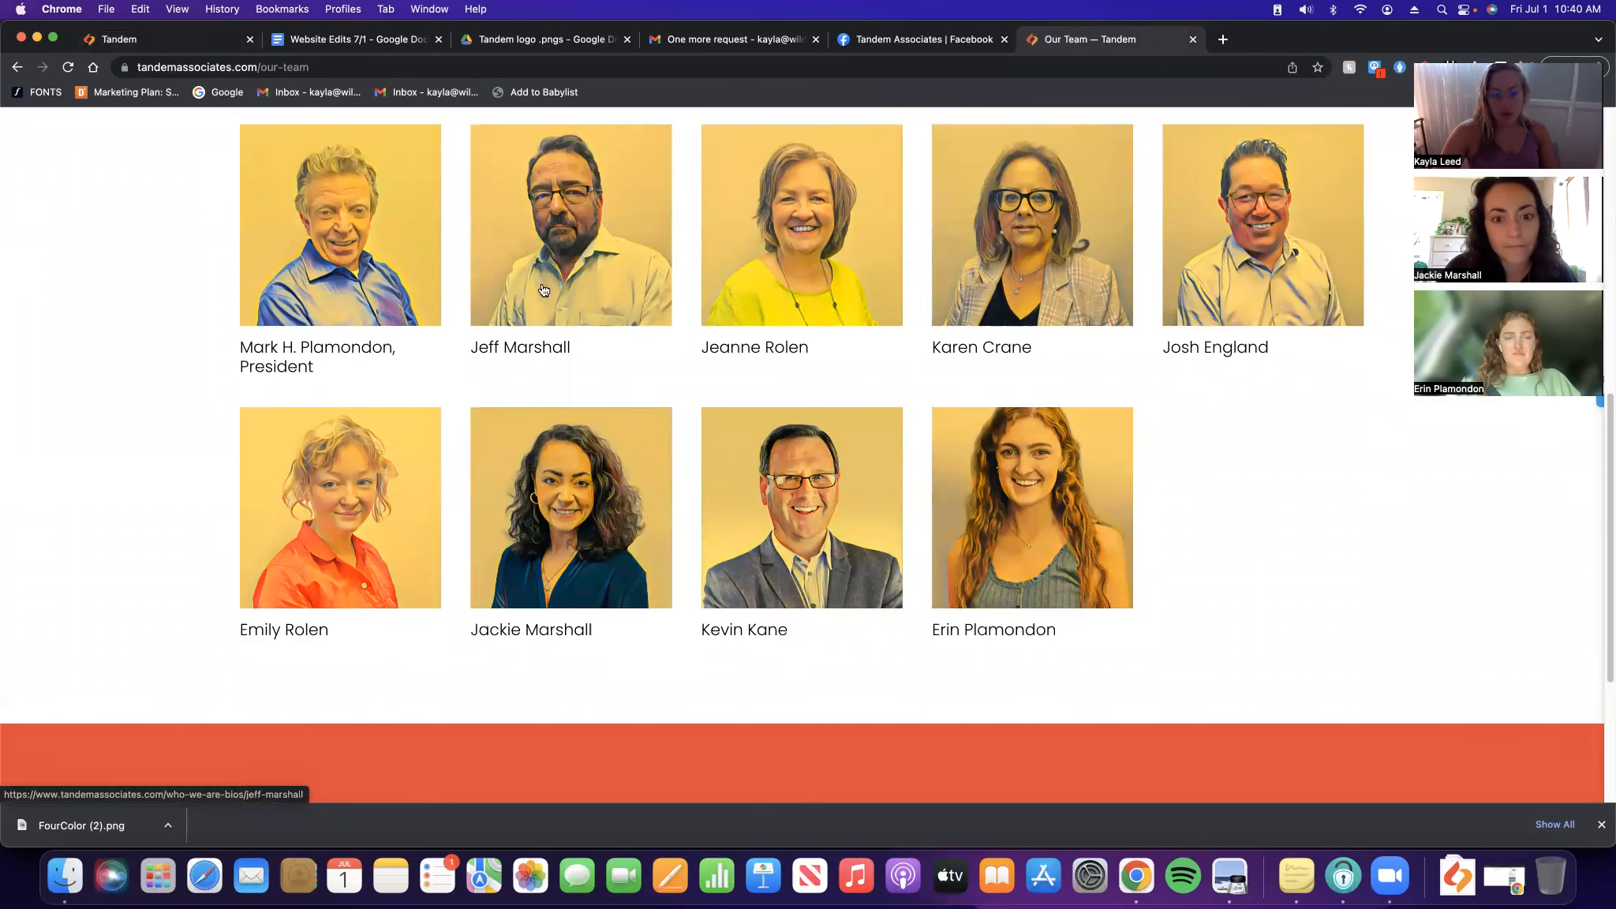
scroll(916, 458, "down", 7)
scroll(912, 455, "up", 7)
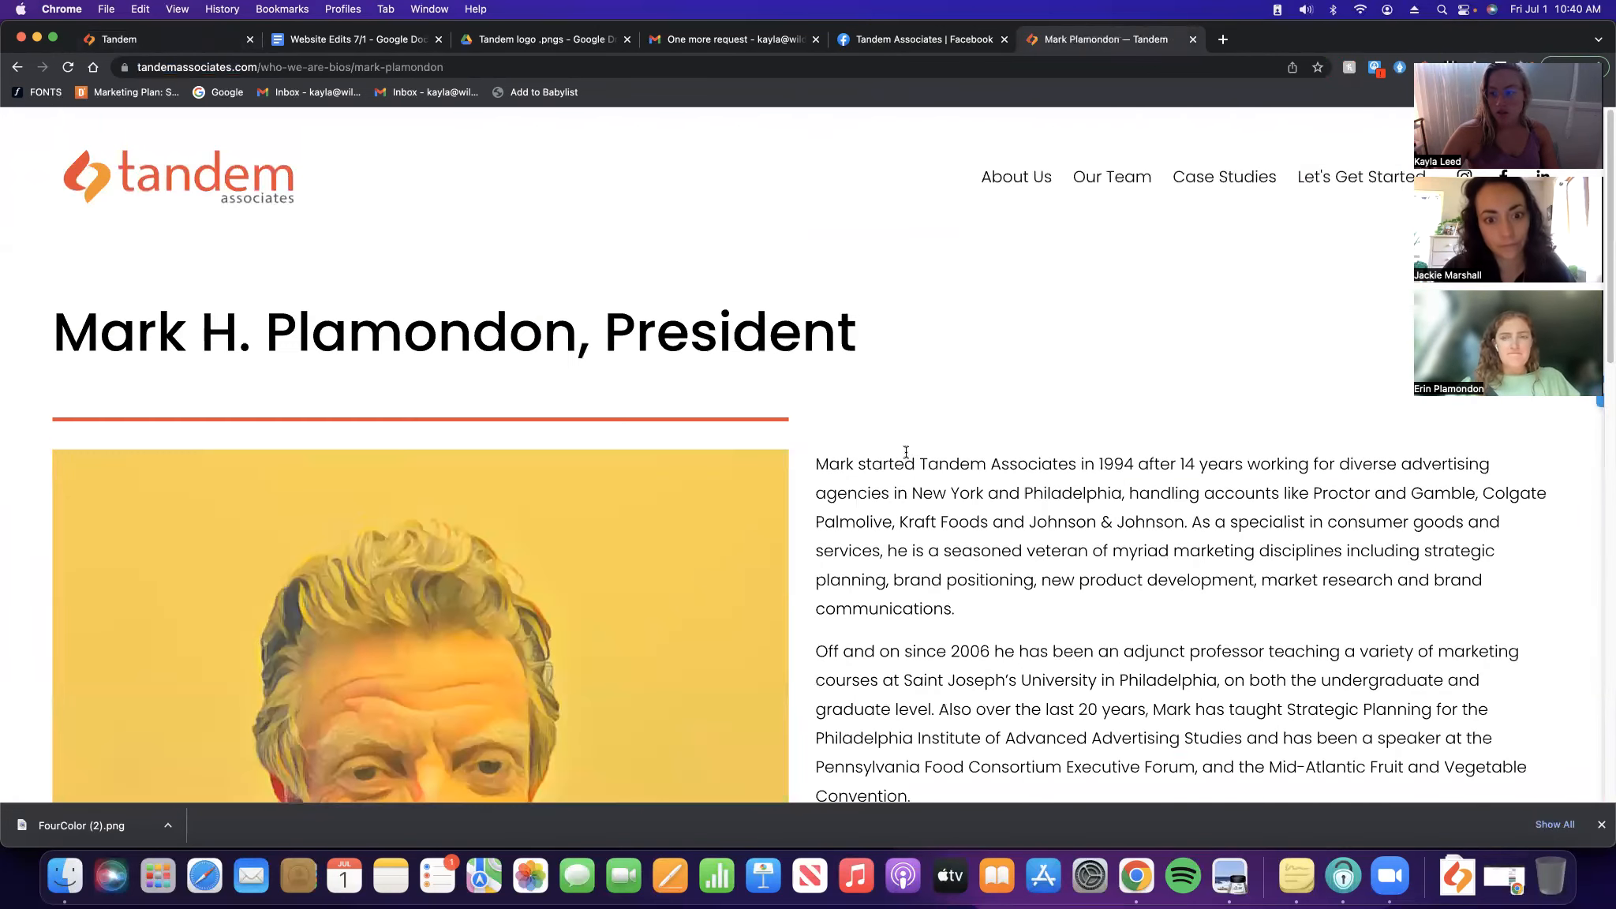
left_click(89, 152)
In the Website Edits 7/1 notes, highlight the Homepage heading and both bullets light green
left_click(374, 37)
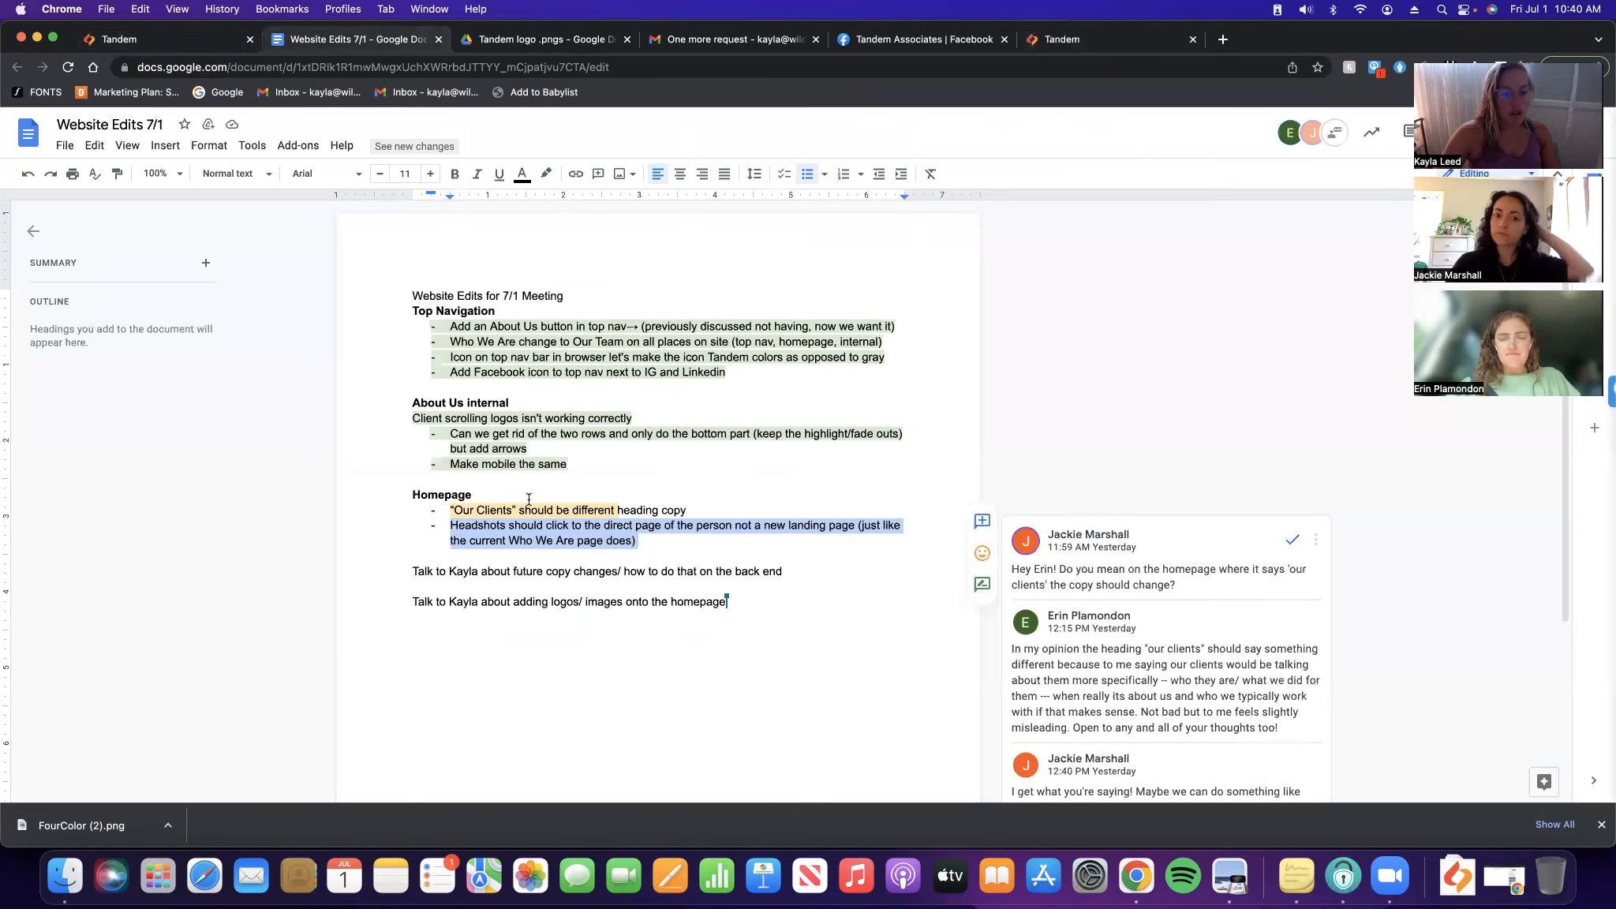
left_click_drag(647, 532, 385, 501)
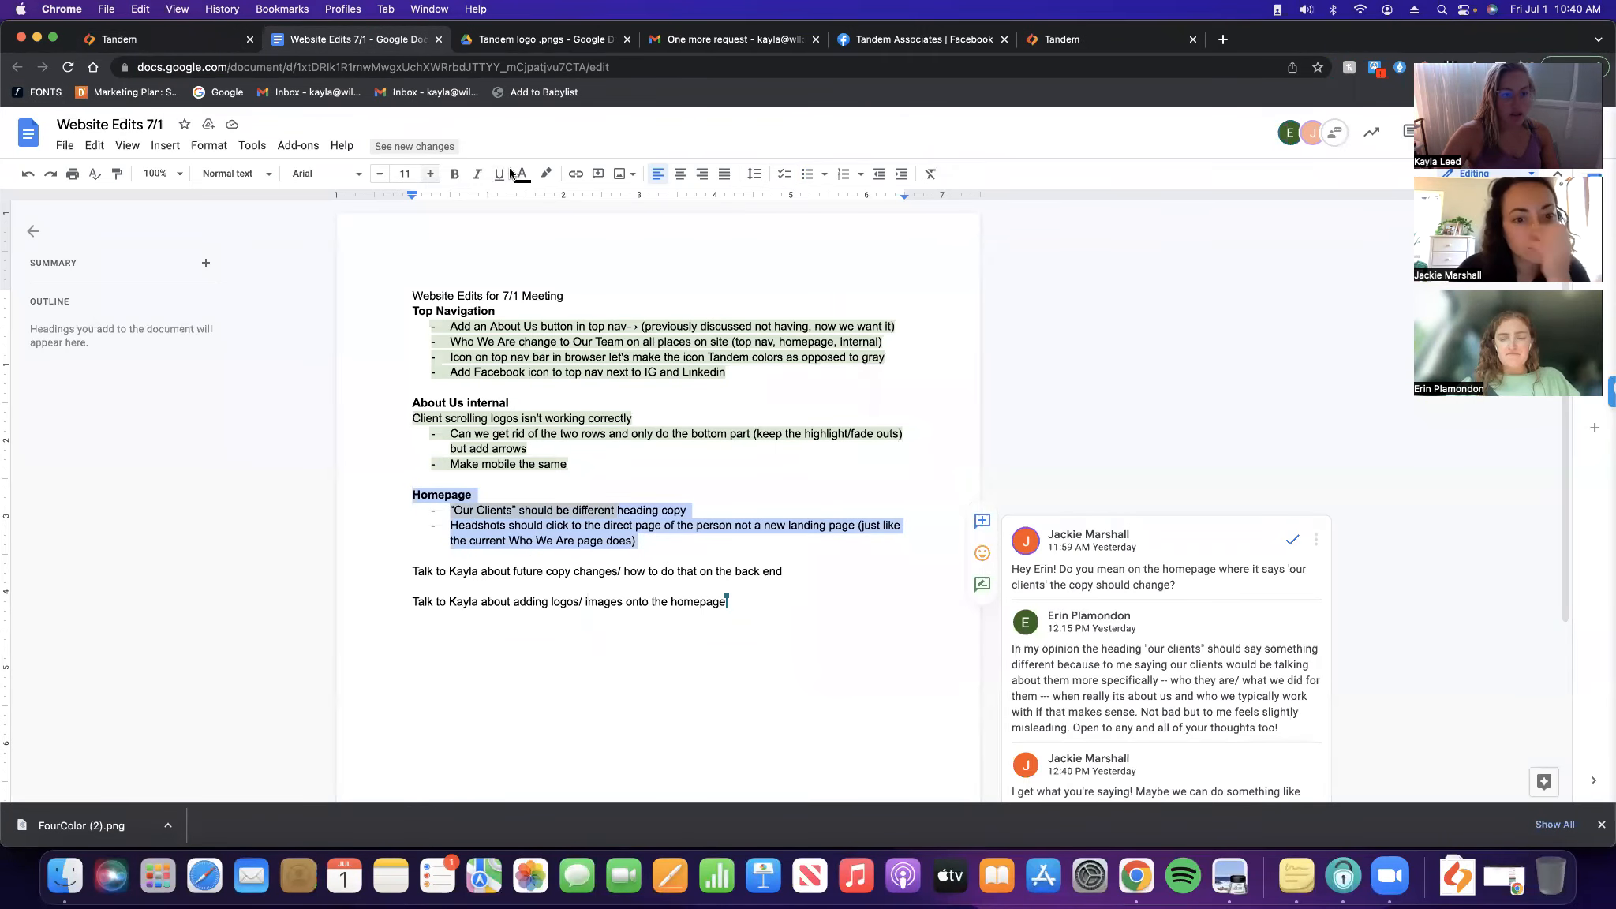
left_click(545, 174)
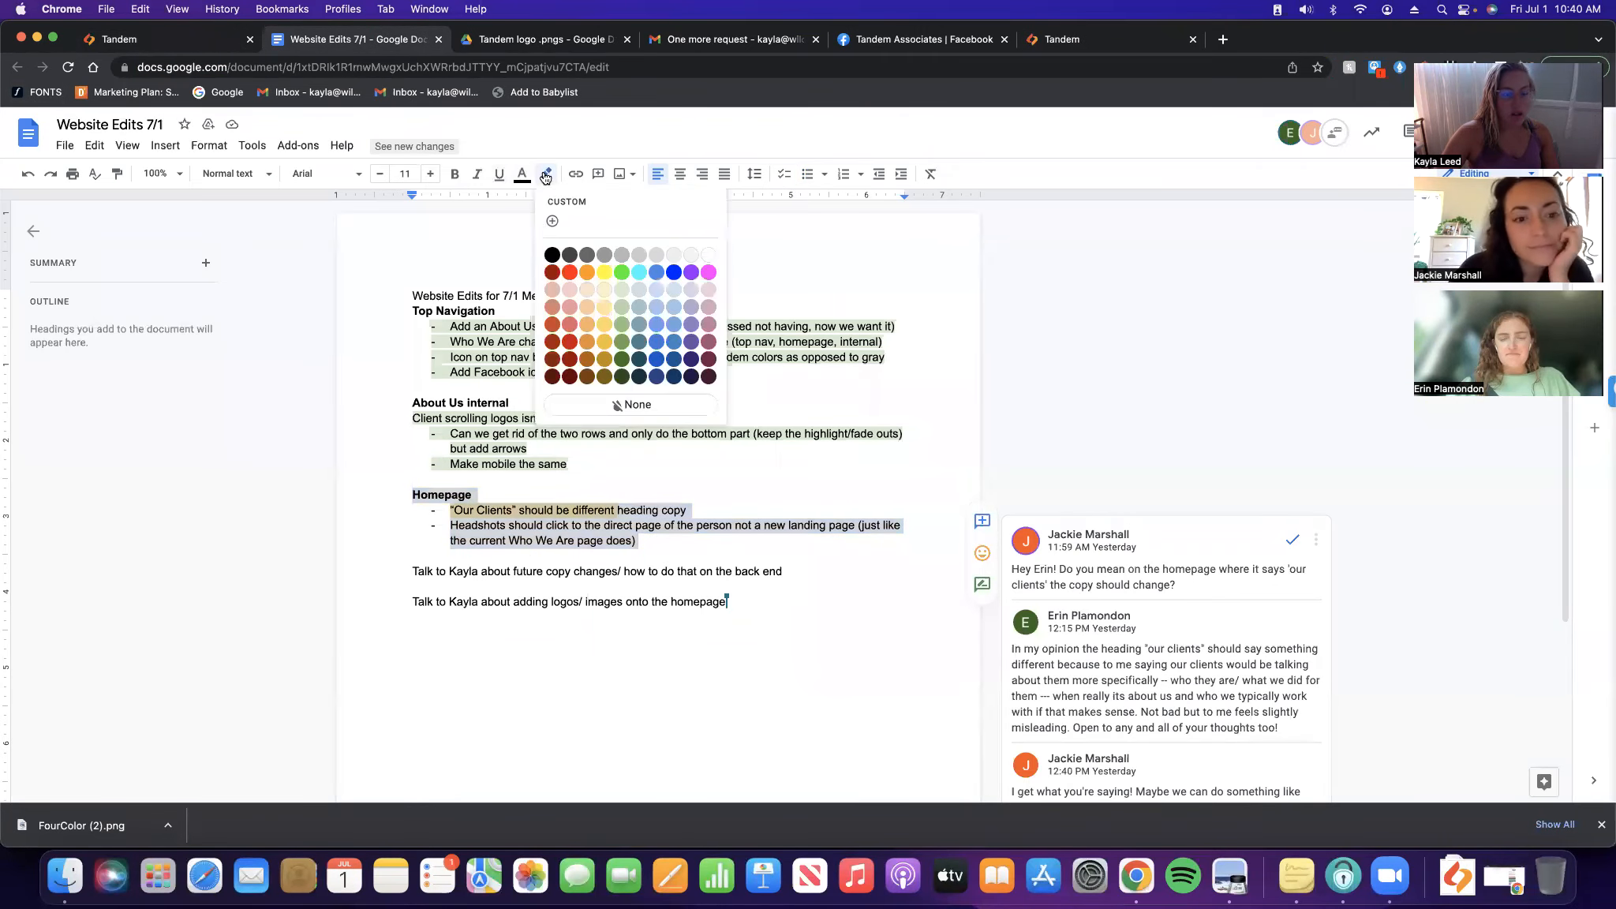
left_click(622, 289)
left_click_drag(456, 575, 681, 574)
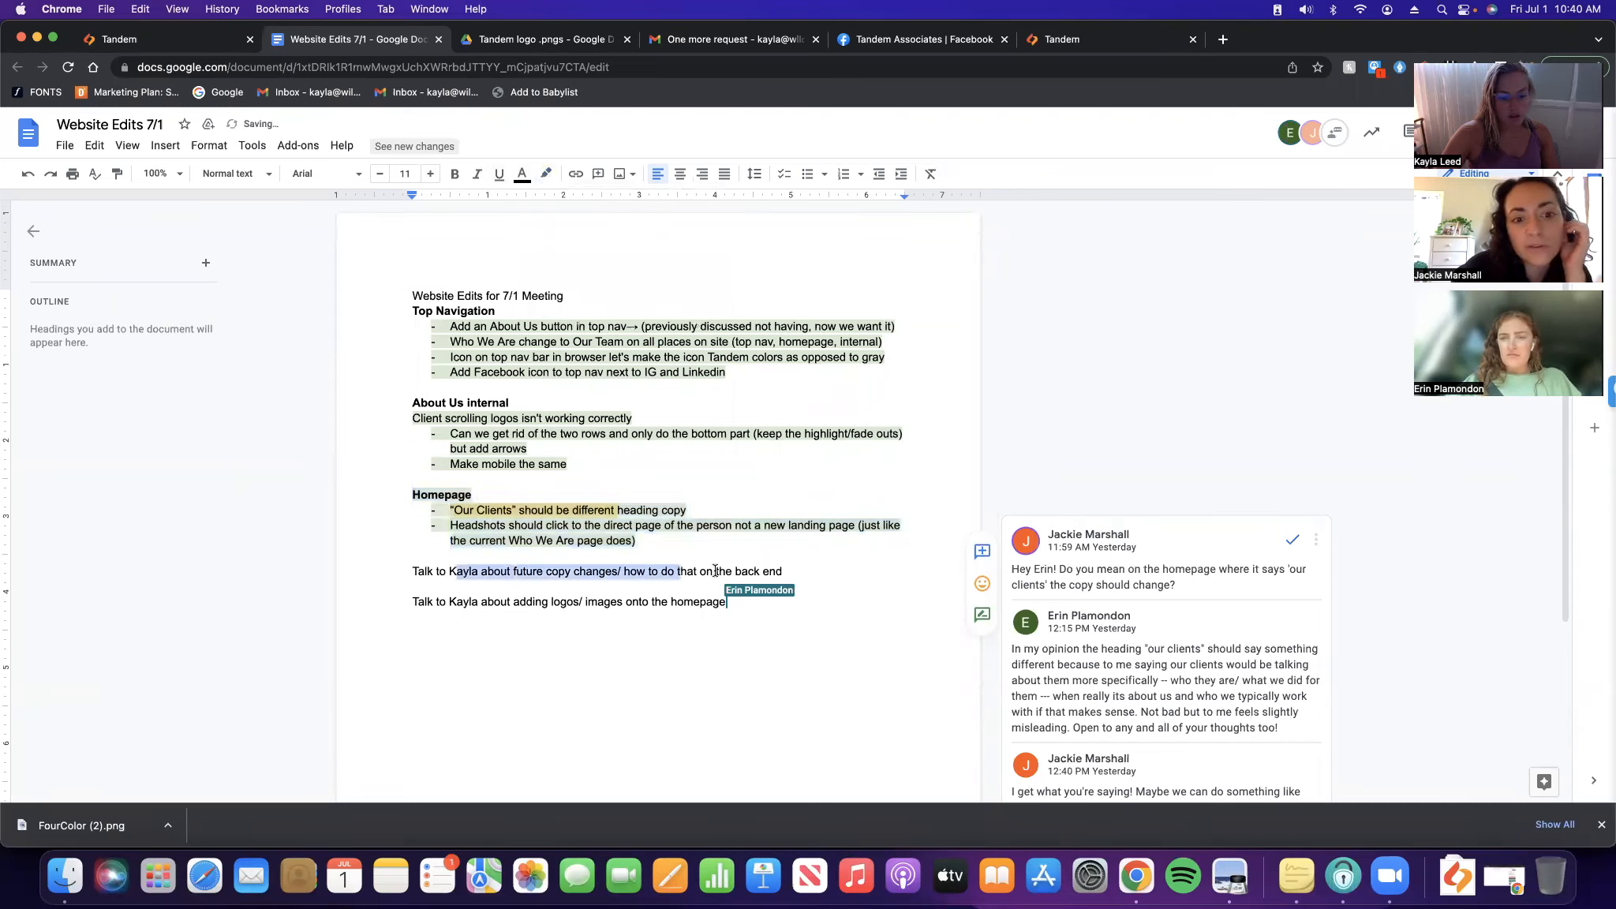